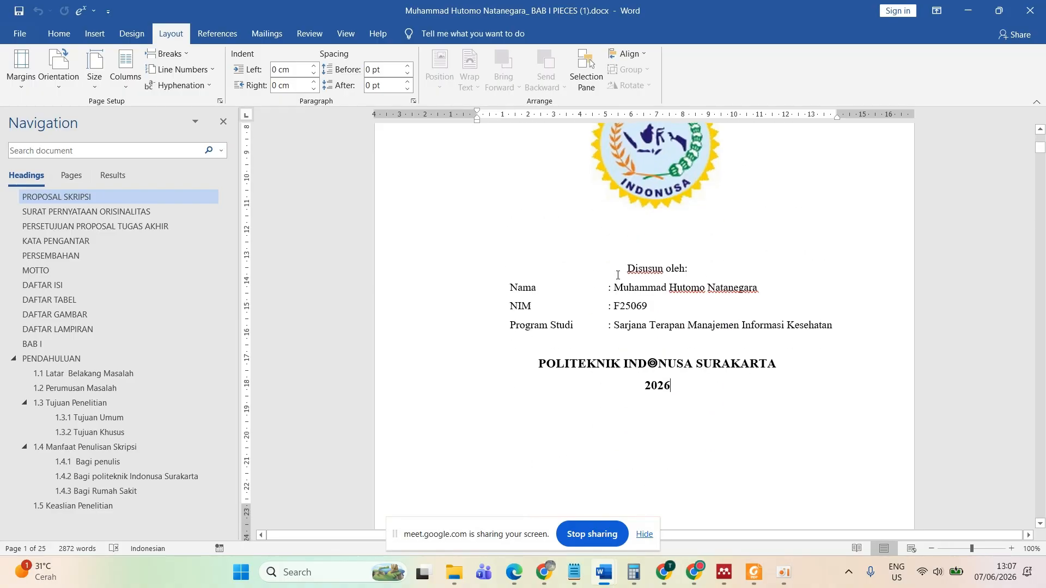
- Start a new section after the year 2026 on the cover by applying the page setup from this point forward
{"action": "left_click", "coordinate": [674, 332]}
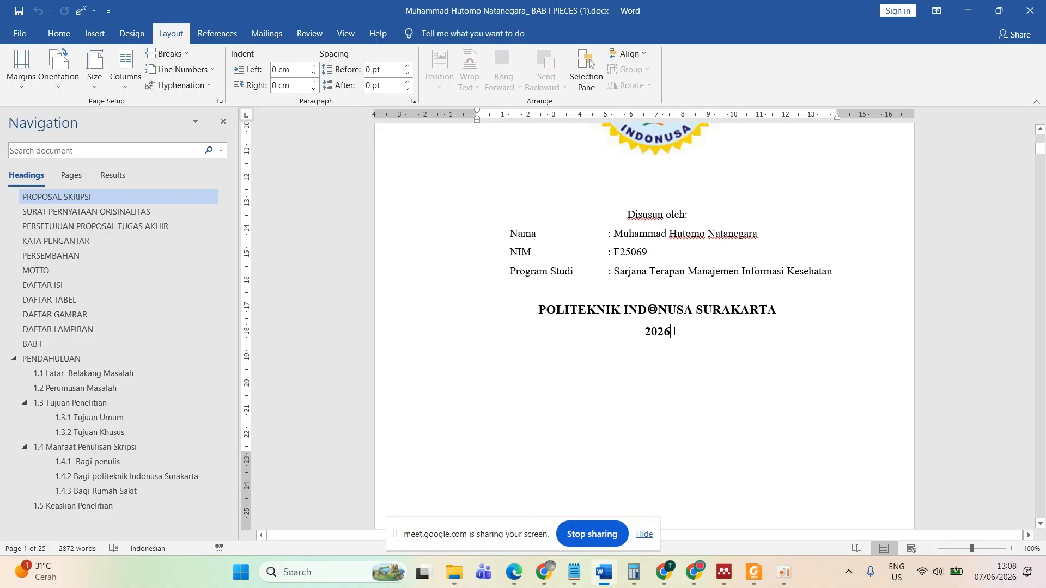
{"action": "left_click", "coordinate": [220, 101]}
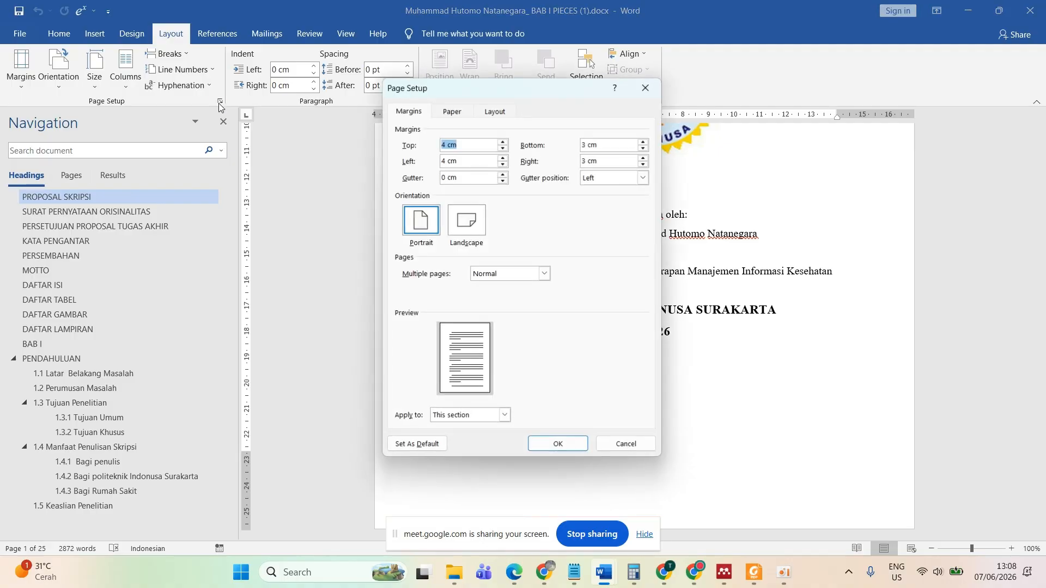
{"action": "left_click", "coordinate": [505, 418]}
{"action": "left_click", "coordinate": [489, 439]}
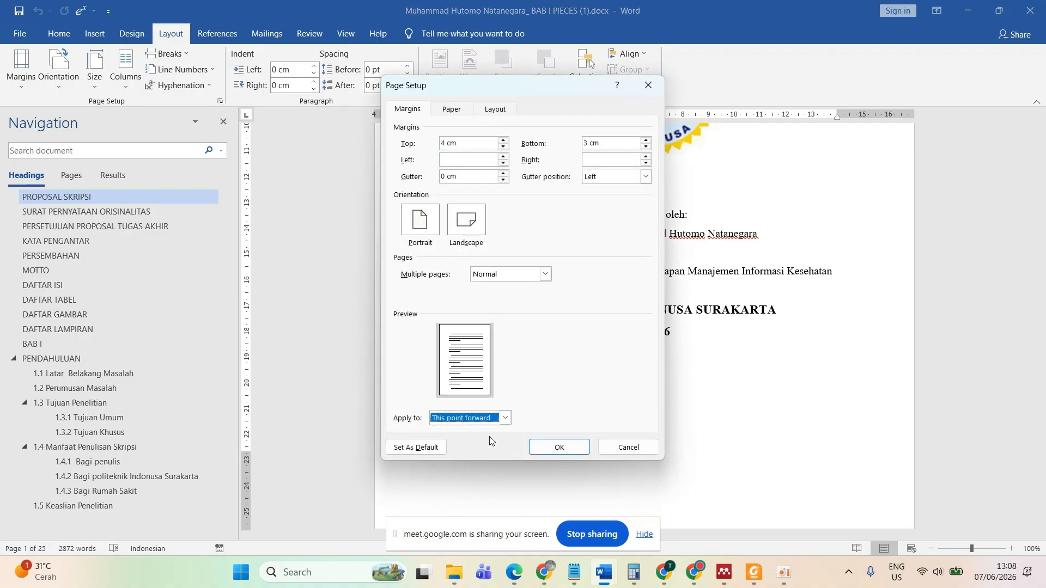
{"action": "left_click", "coordinate": [556, 447]}
{"action": "scroll", "coordinate": [556, 455], "scroll_direction": "down", "scroll_amount": 3}
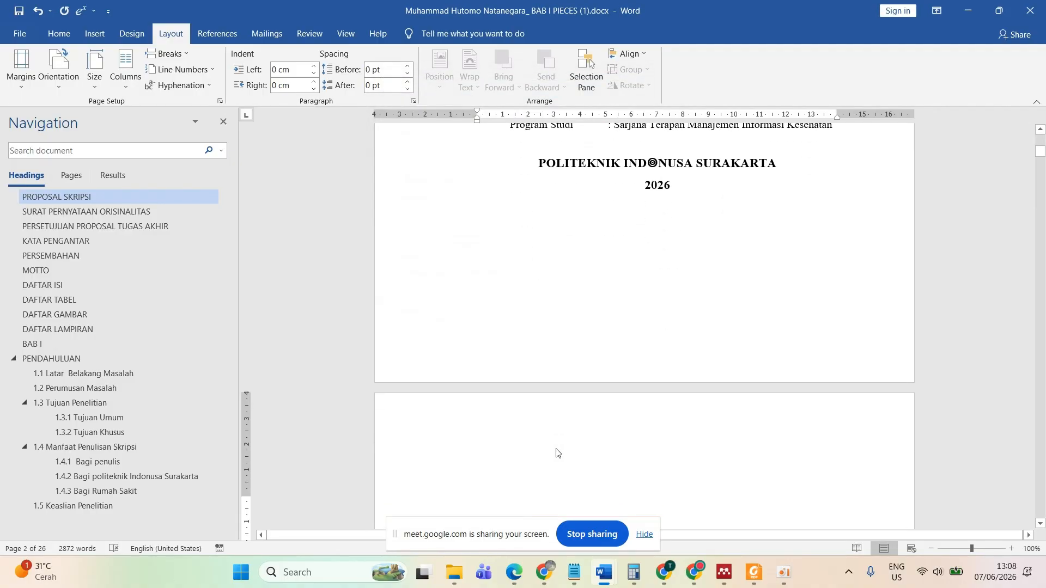
{"action": "scroll", "coordinate": [614, 458], "scroll_direction": "down", "scroll_amount": 3}
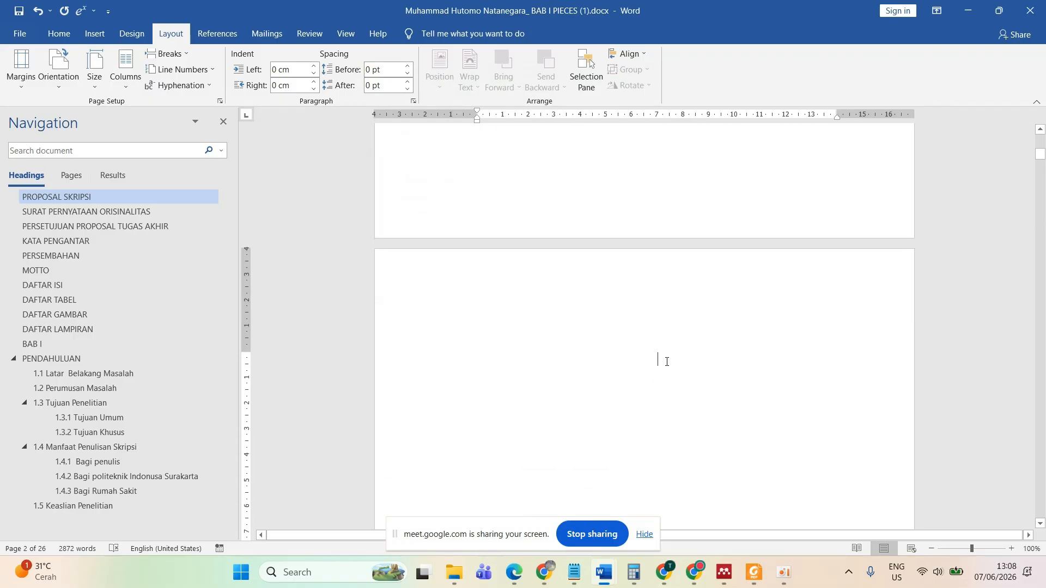
- Paste the copied cover page content onto the new second page and compare it with the first page
{"action": "key", "text": "ctrl+v"}
{"action": "scroll", "coordinate": [633, 327], "scroll_direction": "up", "scroll_amount": 3}
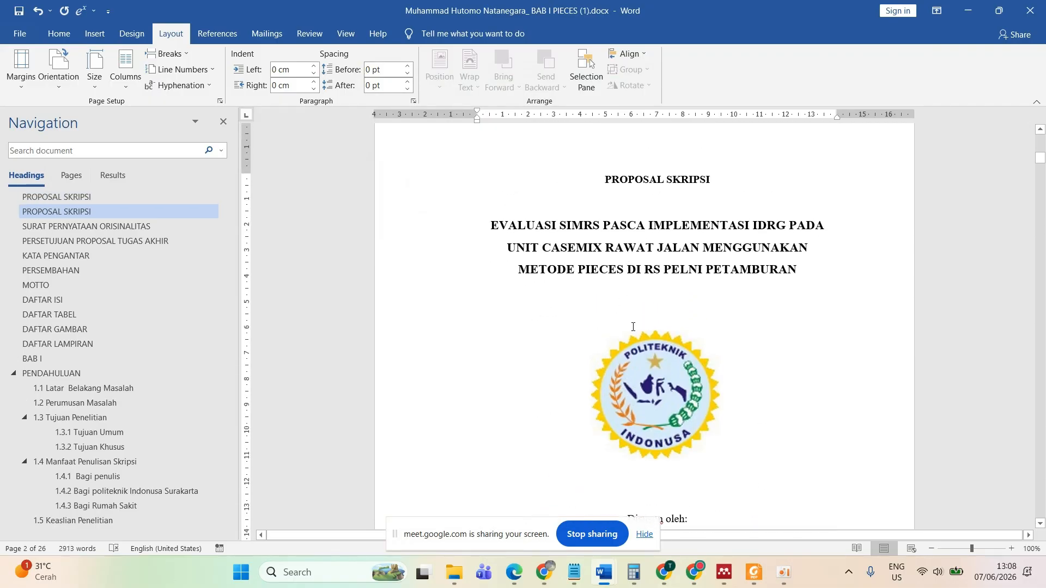
{"action": "scroll", "coordinate": [633, 327], "scroll_direction": "down", "scroll_amount": 6}
{"action": "scroll", "coordinate": [654, 218], "scroll_direction": "up", "scroll_amount": 1}
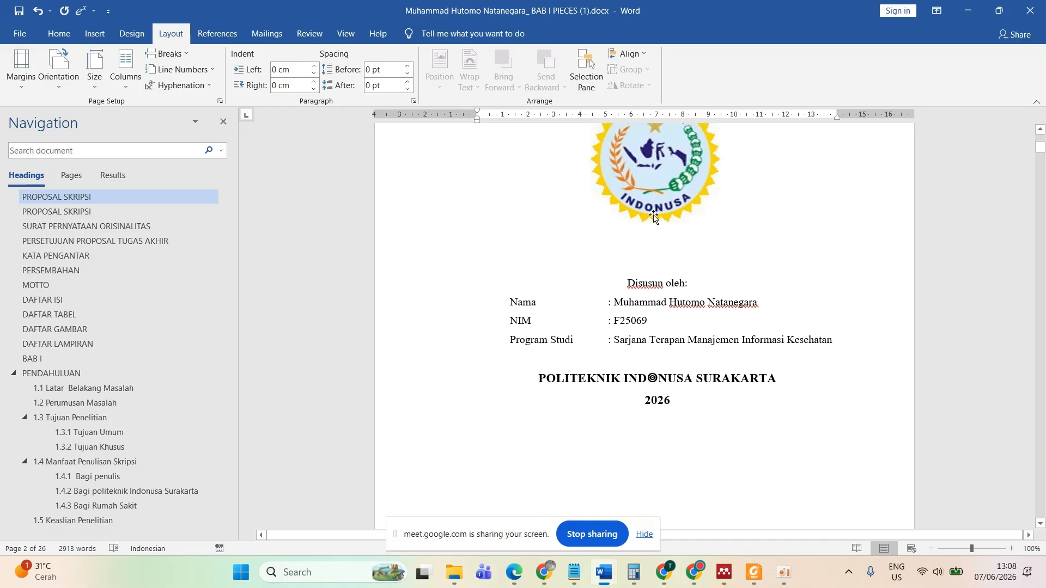
{"action": "scroll", "coordinate": [698, 402], "scroll_direction": "down", "scroll_amount": 3}
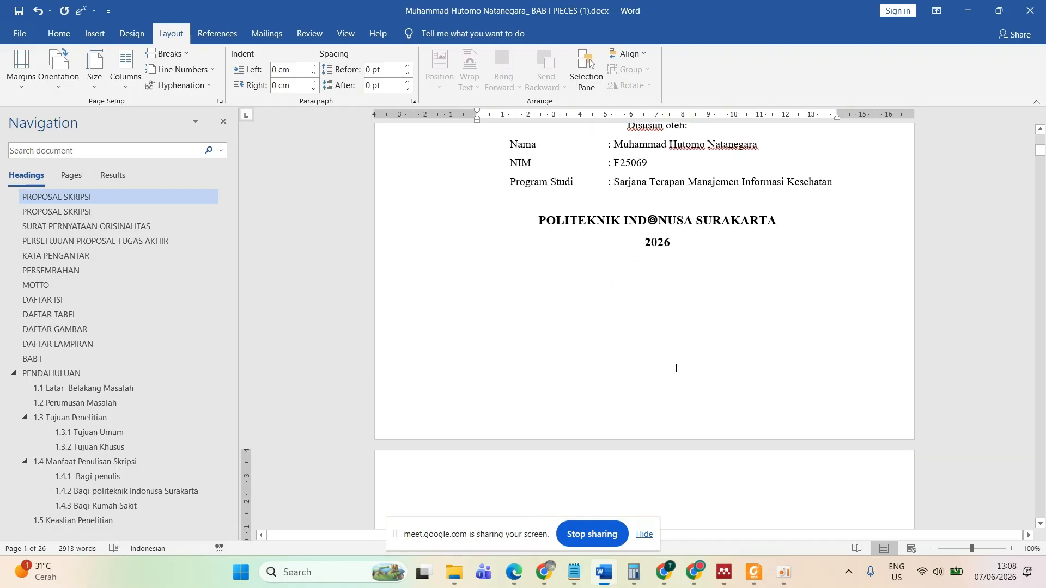
- Check the cover section's page margins and the 6.2 Ketentuan Penulisan rules in Foxit PDF Reader, then close Page Setup in Word without applying changes
{"action": "left_click", "coordinate": [219, 101]}
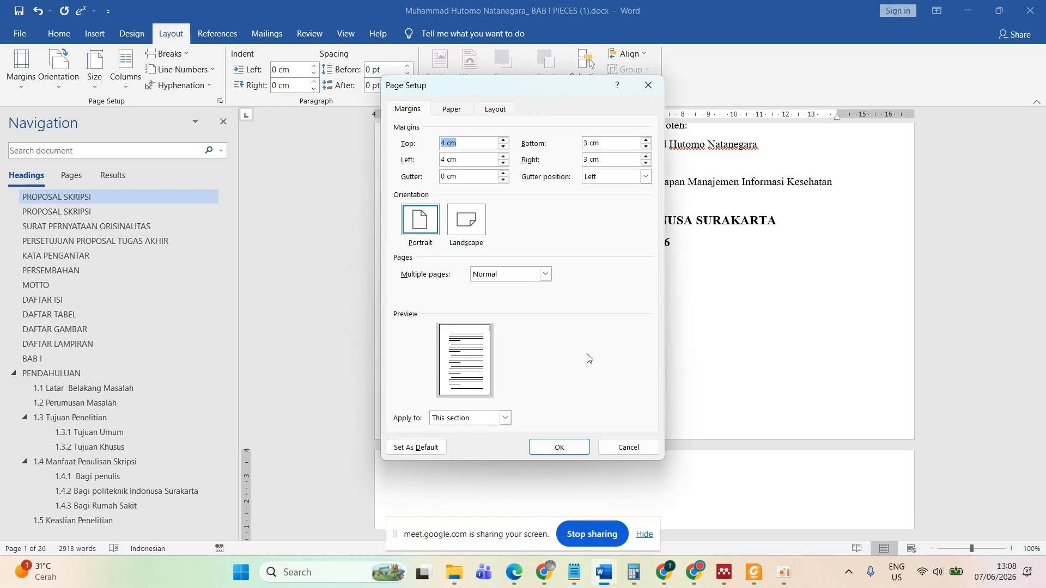
{"action": "left_click", "coordinate": [754, 573]}
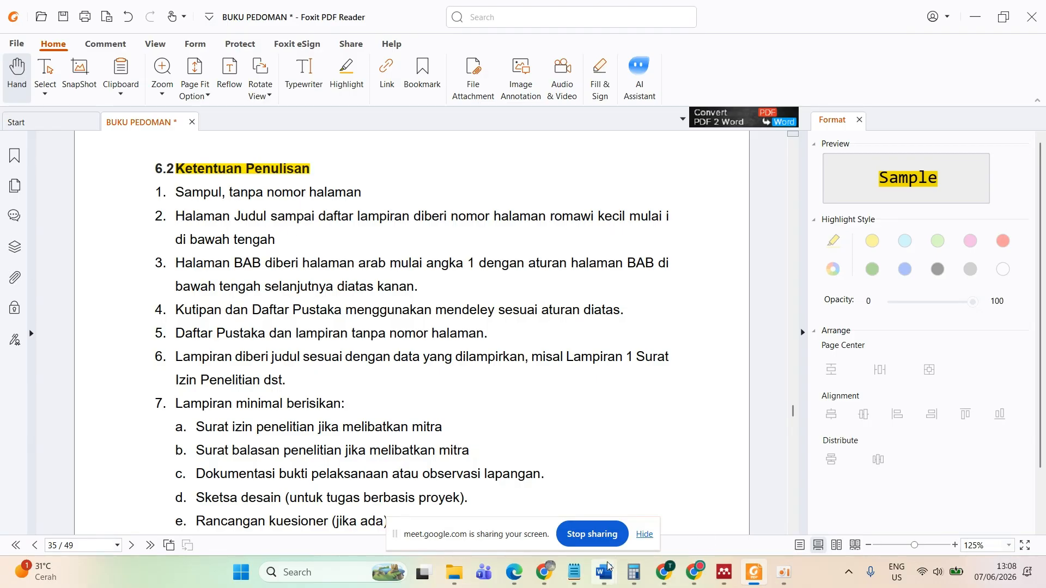
{"action": "mouse_move", "coordinate": [604, 572]}
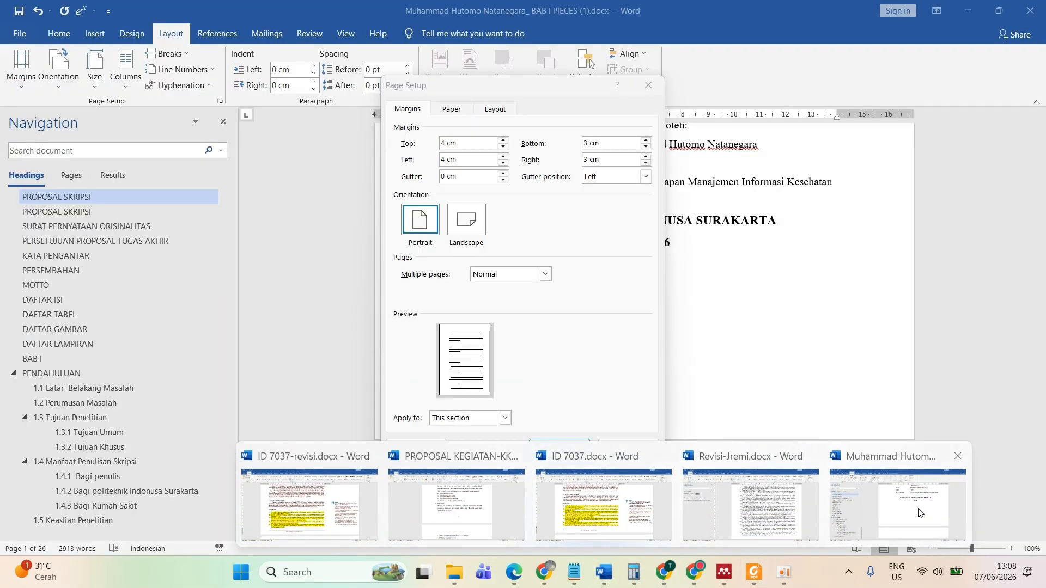
{"action": "left_click", "coordinate": [951, 491]}
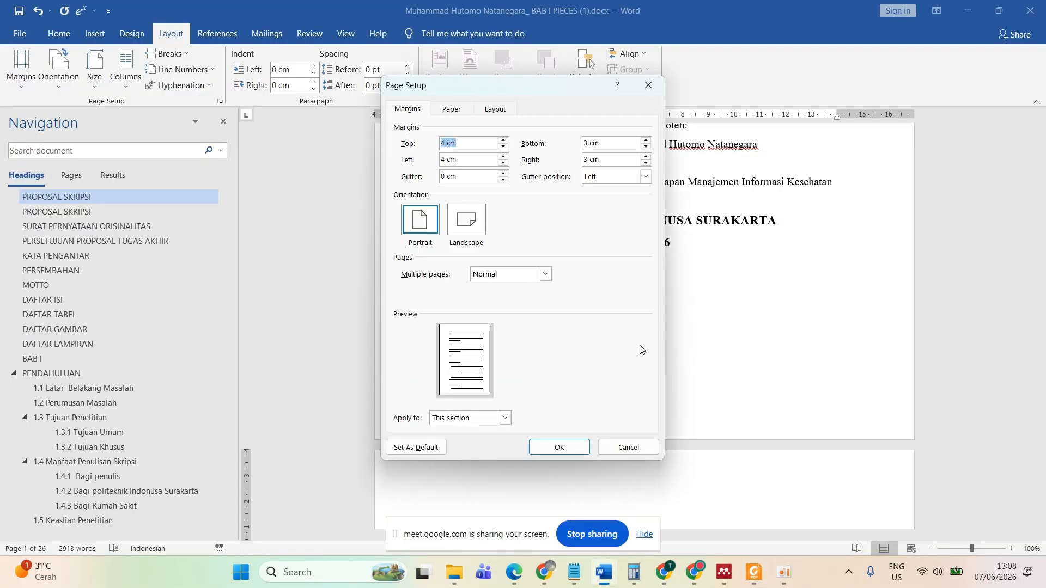
{"action": "left_click", "coordinate": [621, 447]}
- Try to set the Normal style's alignment to justified, starting from the PROPOSAL SKRIPSI title on the second page
{"action": "scroll", "coordinate": [669, 294], "scroll_direction": "down", "scroll_amount": 7}
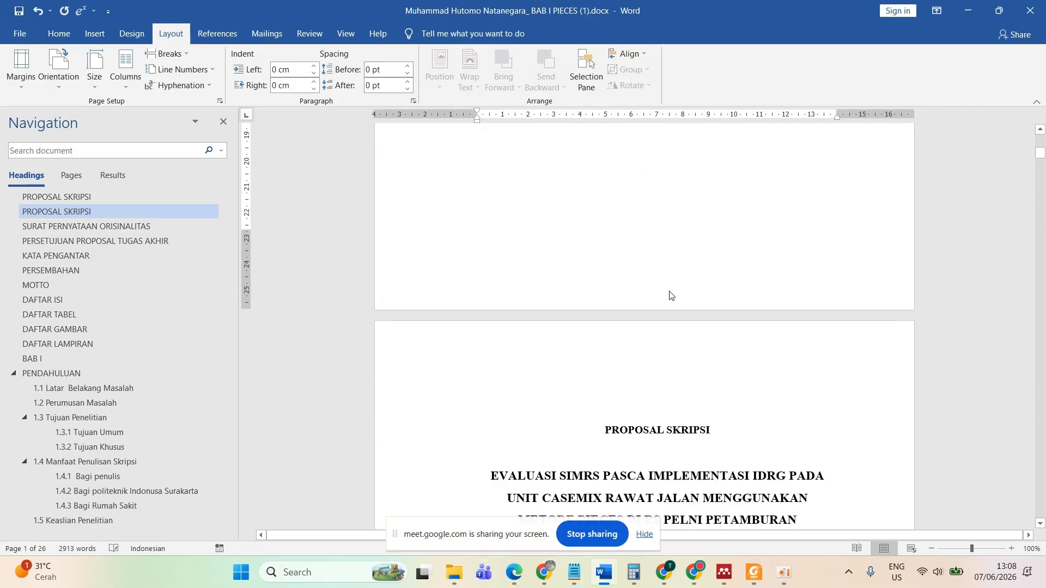
{"action": "scroll", "coordinate": [723, 240], "scroll_direction": "up", "scroll_amount": 1}
{"action": "left_click", "coordinate": [723, 240]}
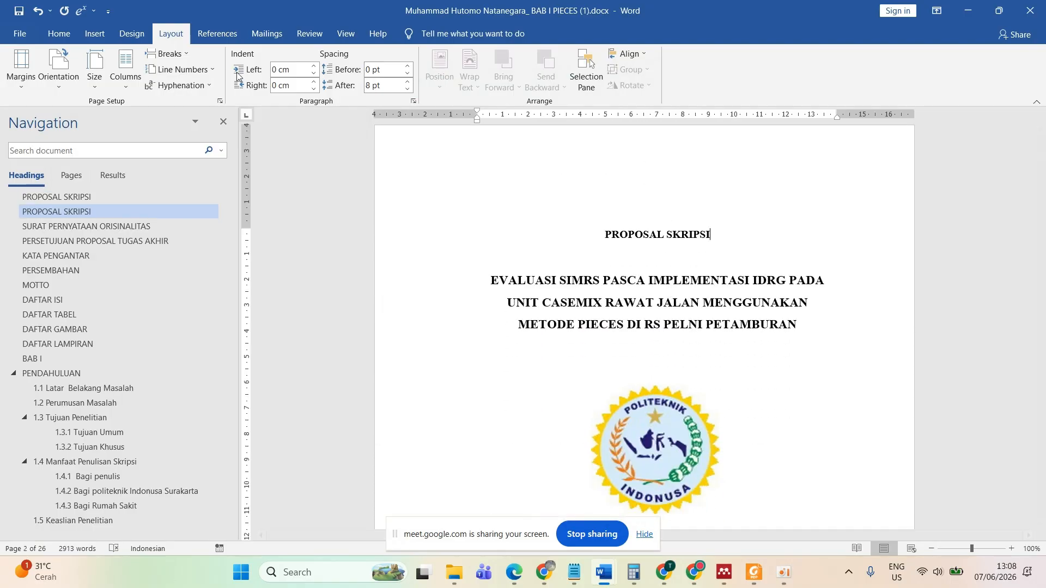
{"action": "left_click", "coordinate": [91, 36]}
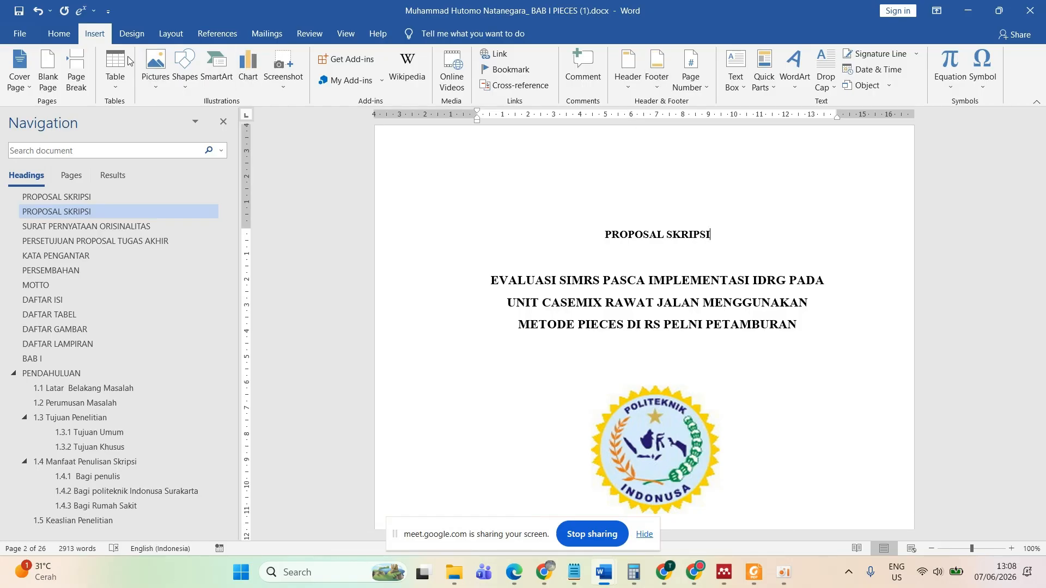
{"action": "left_click", "coordinate": [68, 36]}
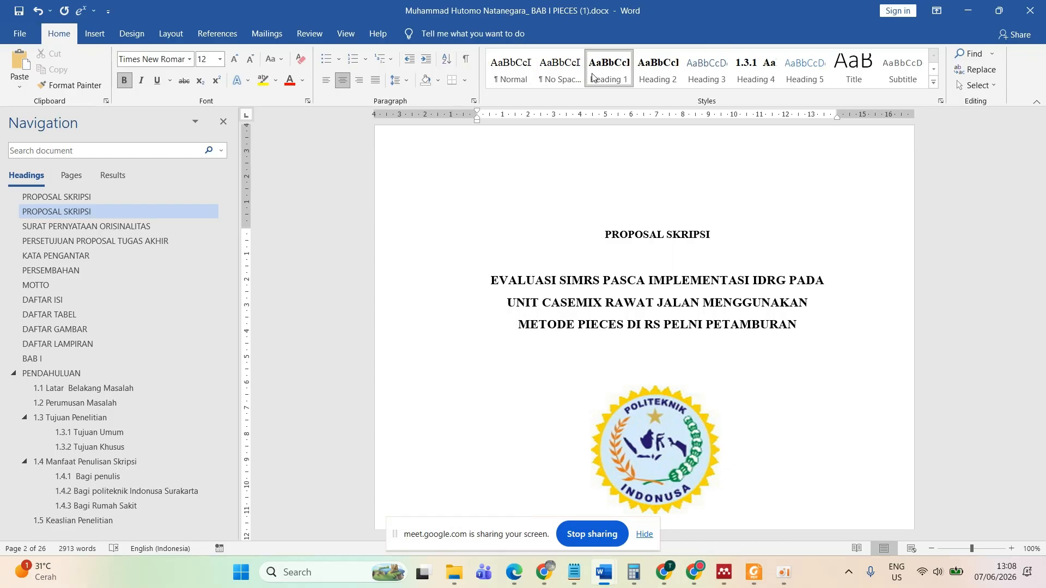
{"action": "right_click", "coordinate": [502, 77]}
{"action": "left_click", "coordinate": [515, 98]}
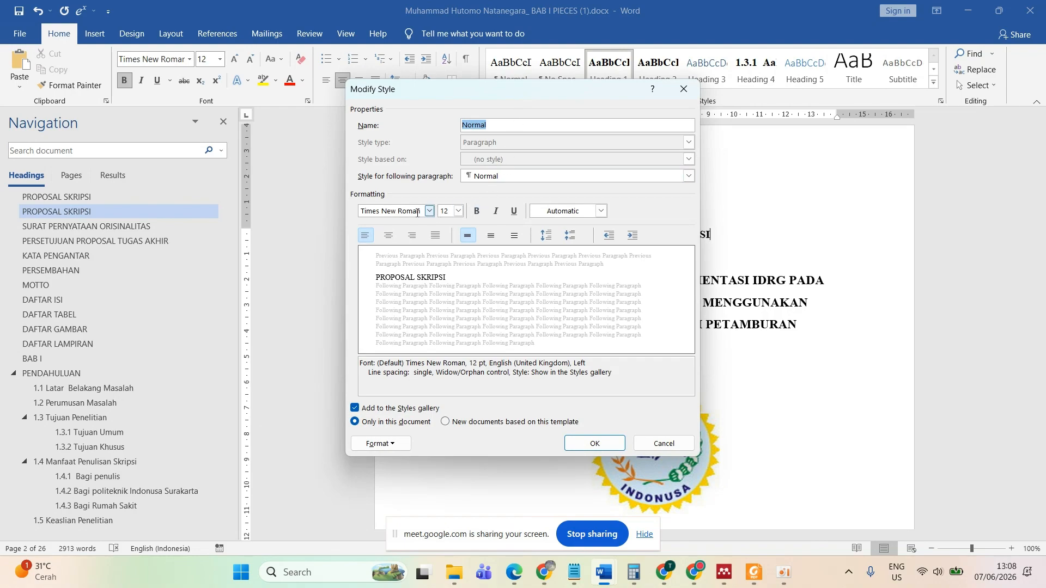
{"action": "left_click", "coordinate": [435, 236]}
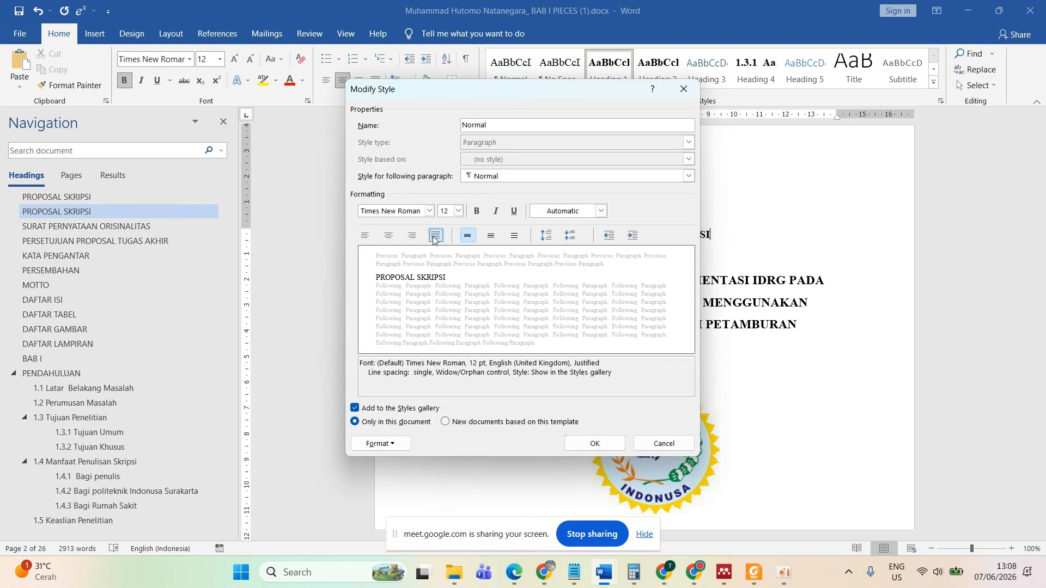
- Switch to the BUKU PEDOMAN guide in Foxit PDF Reader and find chapter BAB V on writing and typing rules
{"action": "left_click", "coordinate": [756, 582]}
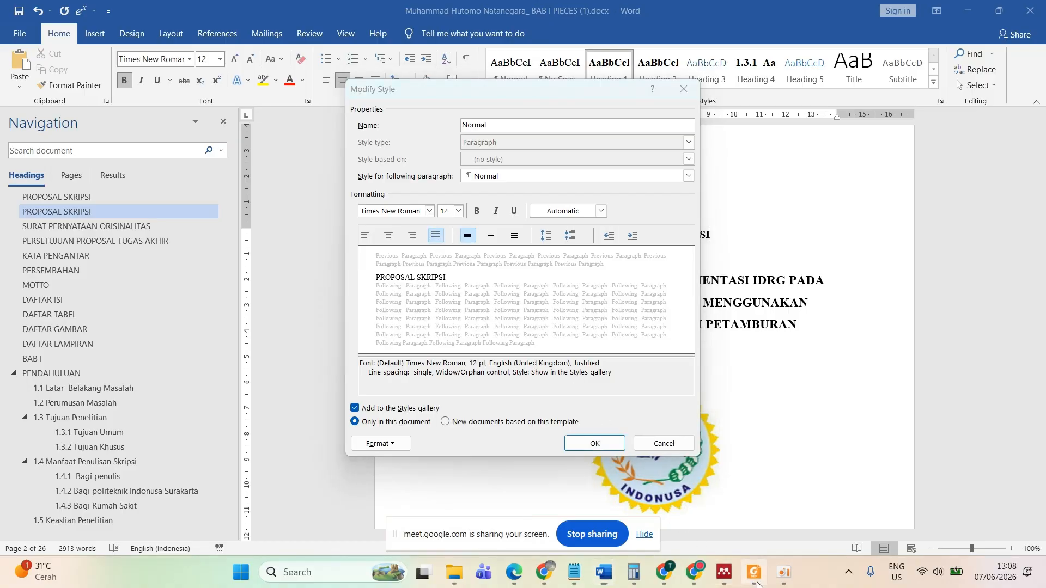
{"action": "scroll", "coordinate": [349, 362], "scroll_direction": "down", "scroll_amount": 10}
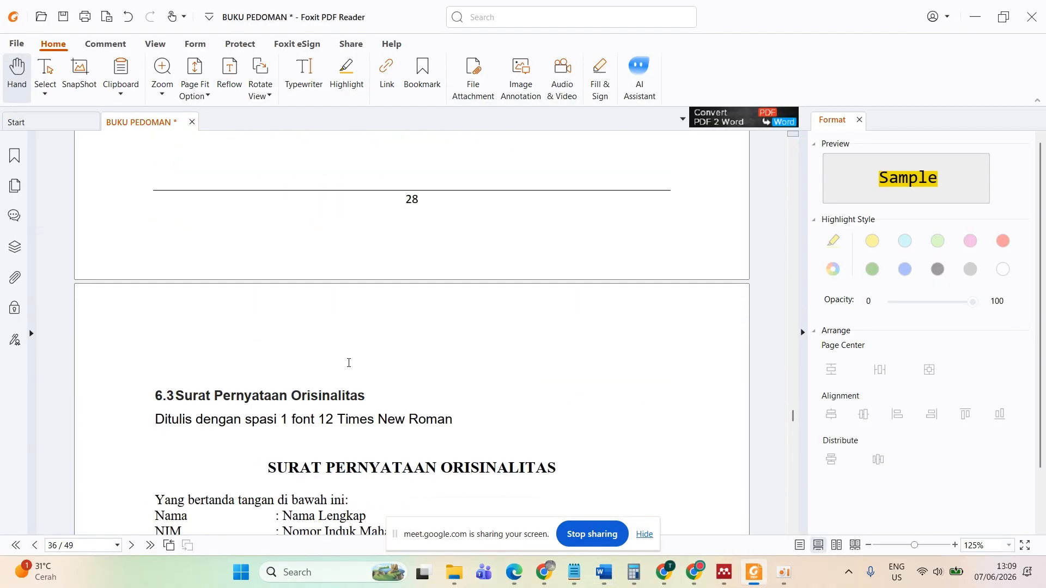
{"action": "scroll", "coordinate": [349, 362], "scroll_direction": "down", "scroll_amount": 15}
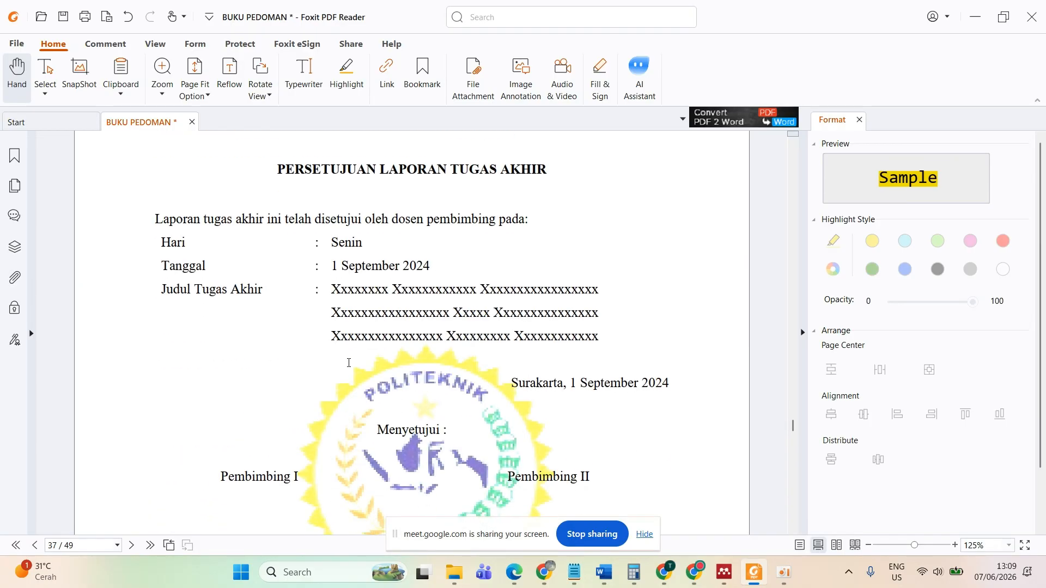
{"action": "scroll", "coordinate": [349, 362], "scroll_direction": "up", "scroll_amount": 20}
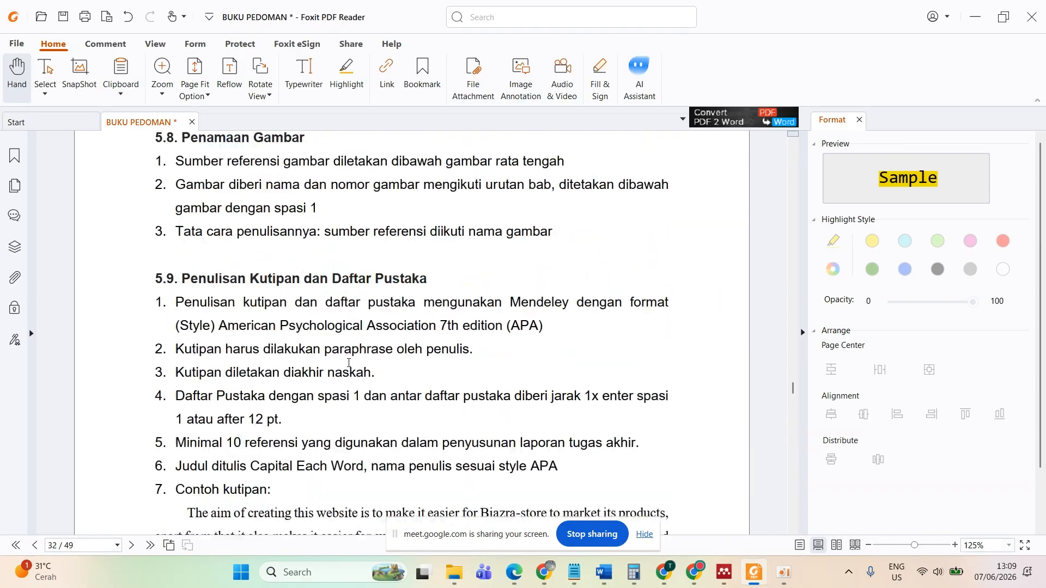
{"action": "scroll", "coordinate": [349, 363], "scroll_direction": "up", "scroll_amount": 10}
{"action": "scroll", "coordinate": [348, 362], "scroll_direction": "down", "scroll_amount": 6}
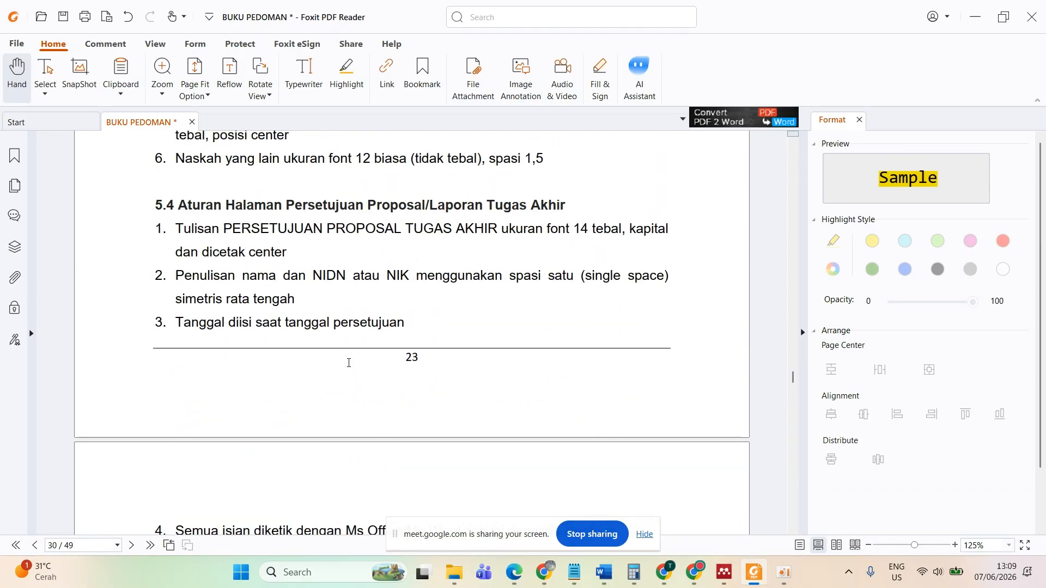
{"action": "scroll", "coordinate": [349, 362], "scroll_direction": "down", "scroll_amount": 5}
{"action": "scroll", "coordinate": [349, 363], "scroll_direction": "up", "scroll_amount": 15}
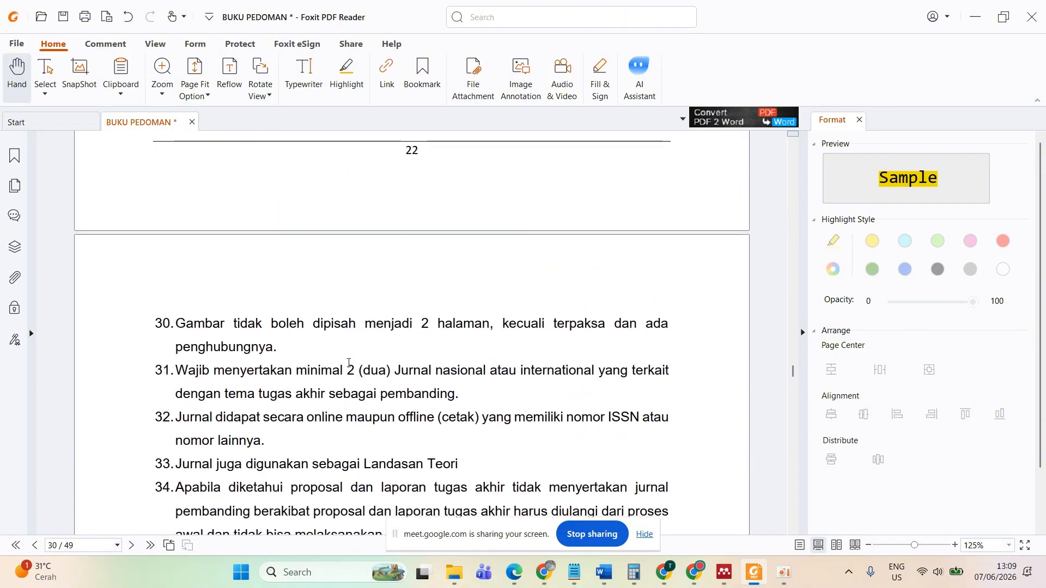
{"action": "scroll", "coordinate": [349, 362], "scroll_direction": "up", "scroll_amount": 20}
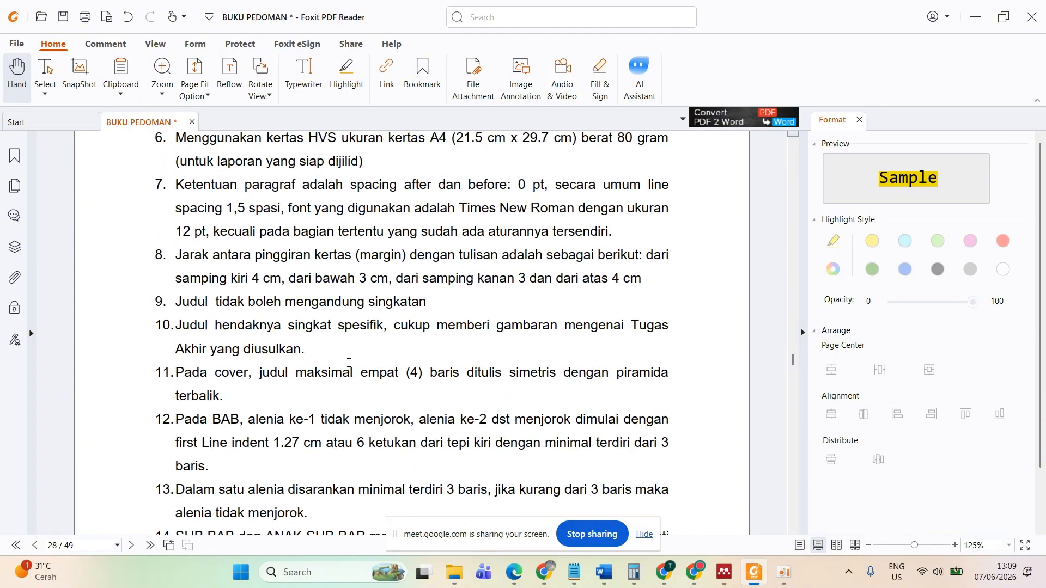
{"action": "scroll", "coordinate": [349, 362], "scroll_direction": "up", "scroll_amount": 10}
{"action": "scroll", "coordinate": [349, 362], "scroll_direction": "down", "scroll_amount": 3}
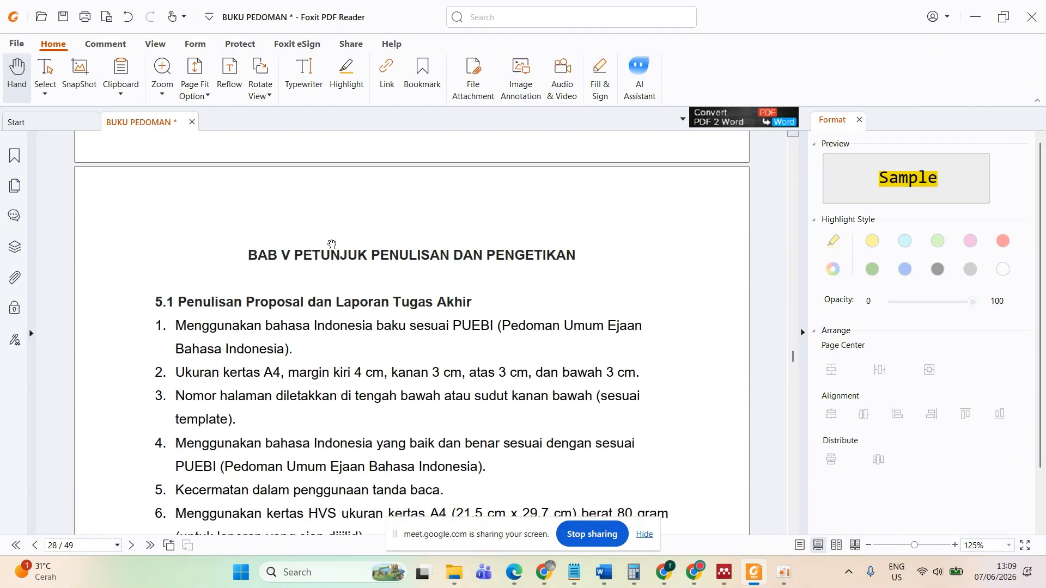
- Examine the paper margin rules in items 2 and 8 of section 5.1, selecting the margin values in item 8
{"action": "scroll", "coordinate": [352, 321], "scroll_direction": "down", "scroll_amount": 2}
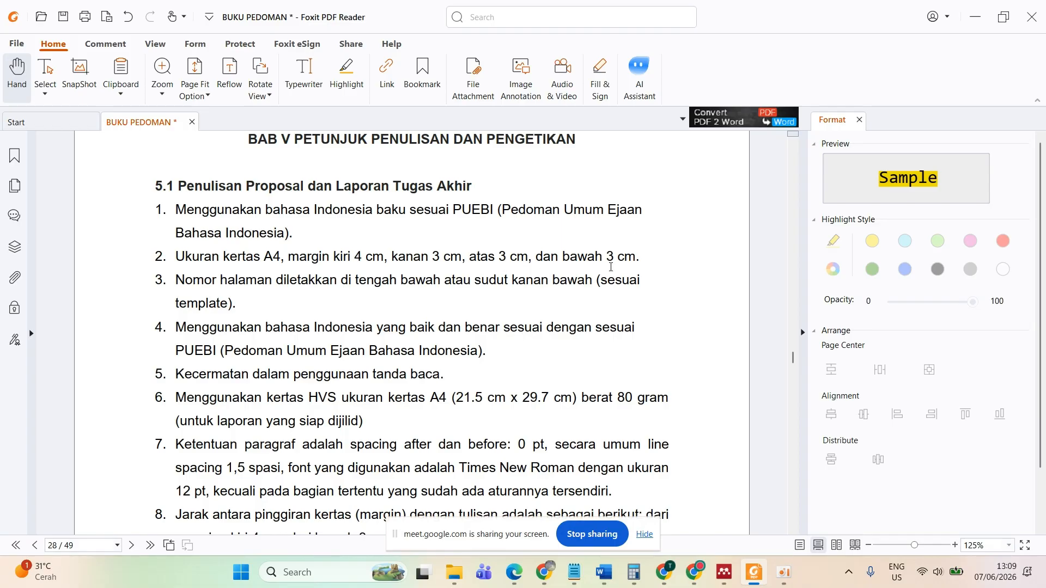
{"action": "left_click_drag", "start_coordinate": [332, 255], "coordinate": [636, 256]}
{"action": "scroll", "coordinate": [382, 390], "scroll_direction": "down", "scroll_amount": 3}
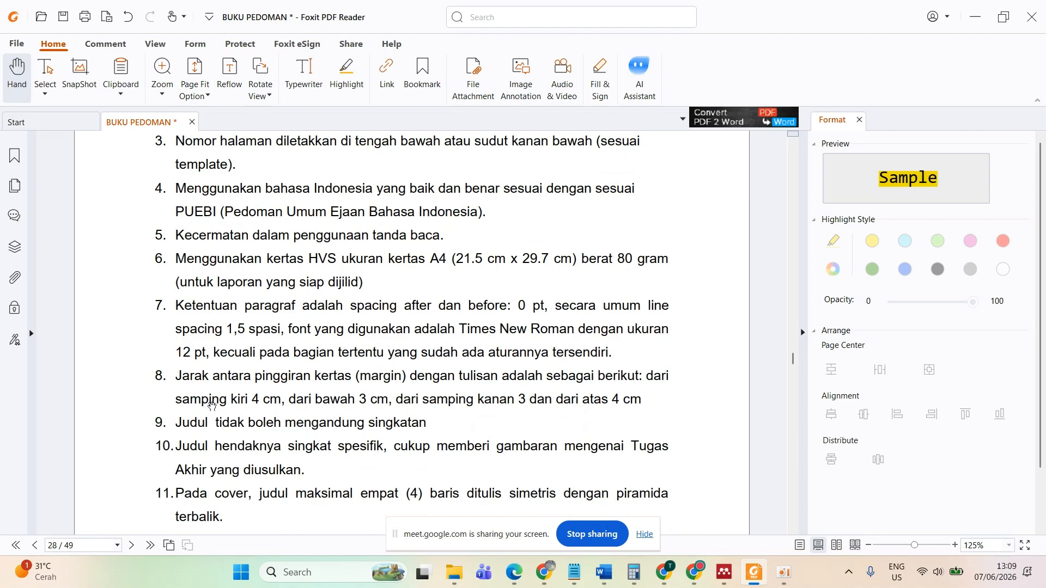
{"action": "left_click_drag", "start_coordinate": [255, 399], "coordinate": [662, 399]}
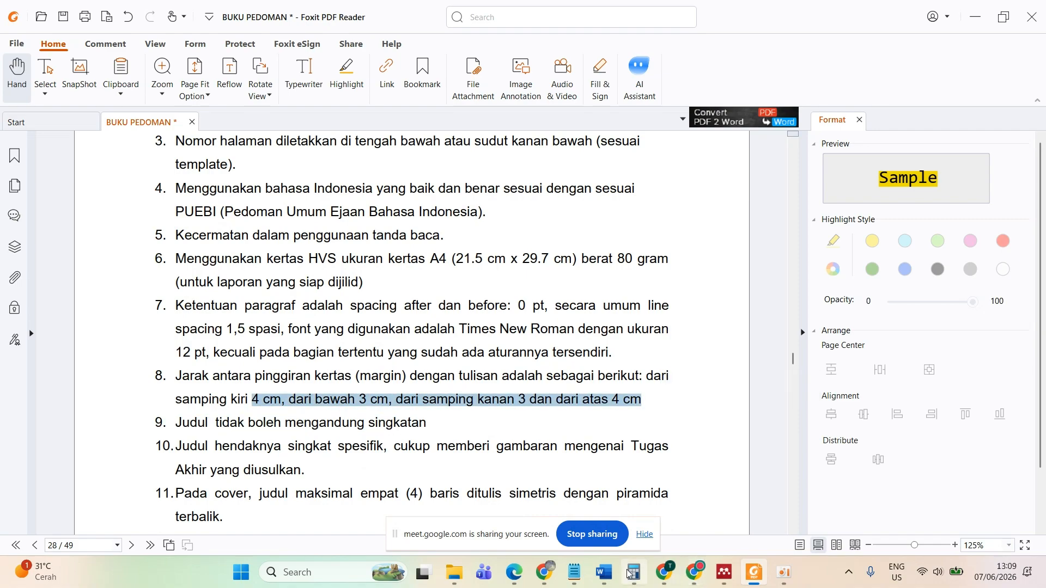
- Switch back to the proposal document in Word and discard the pending Normal style changes
{"action": "mouse_move", "coordinate": [604, 572]}
{"action": "left_click", "coordinate": [850, 504]}
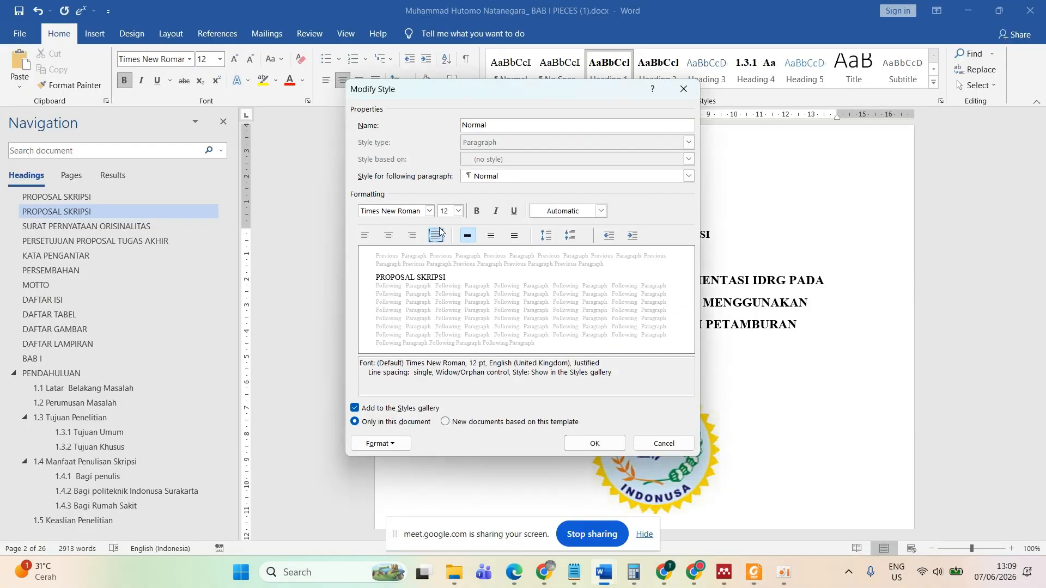
{"action": "left_click", "coordinate": [662, 445]}
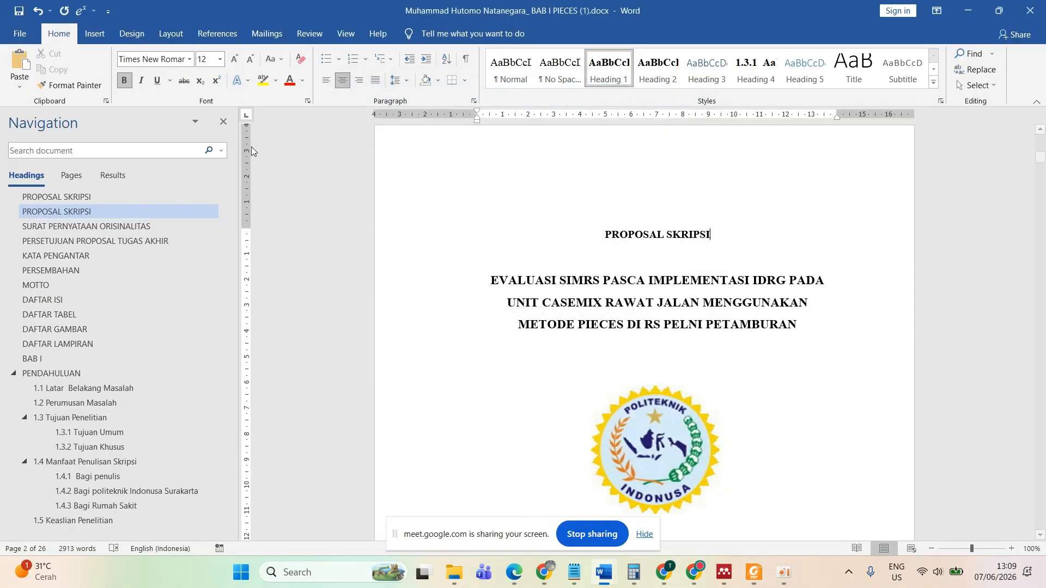
- Open the current section's page margin settings and check the margin rule in item 8 of the BUKU PEDOMAN guide in Foxit PDF Reader
{"action": "left_click", "coordinate": [170, 34]}
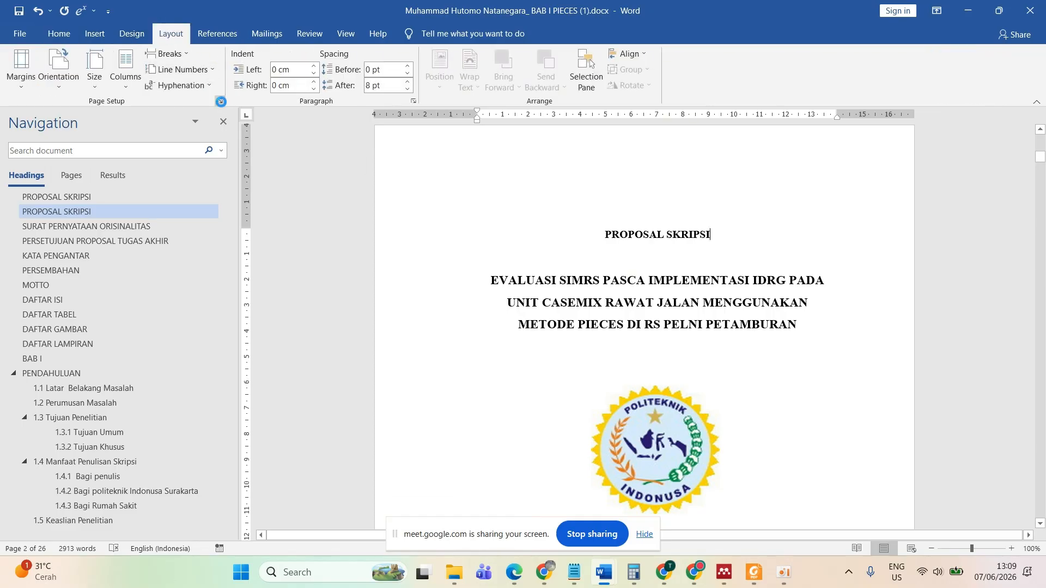
{"action": "left_click", "coordinate": [220, 102]}
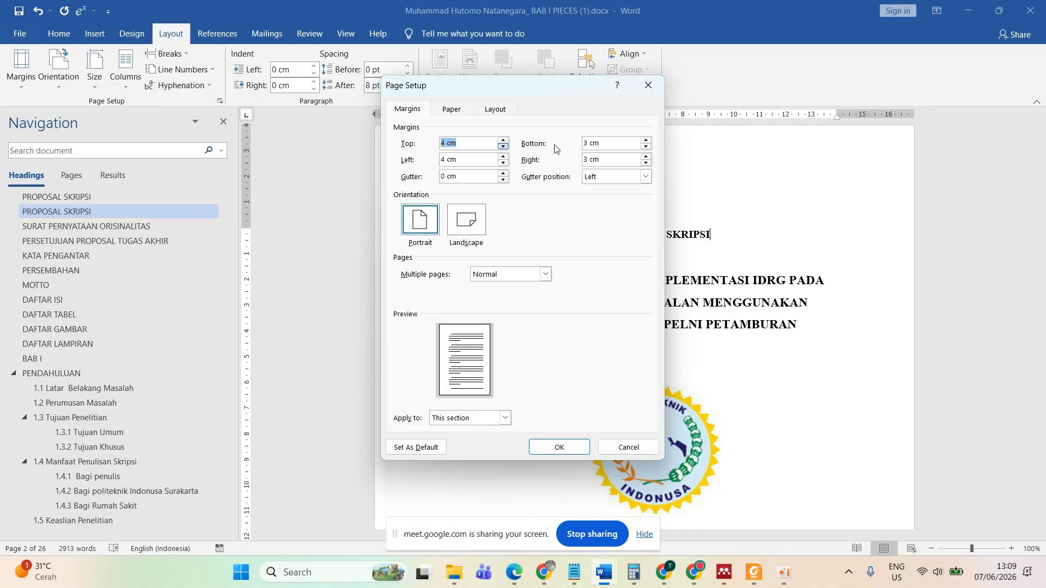
{"action": "left_click", "coordinate": [752, 572]}
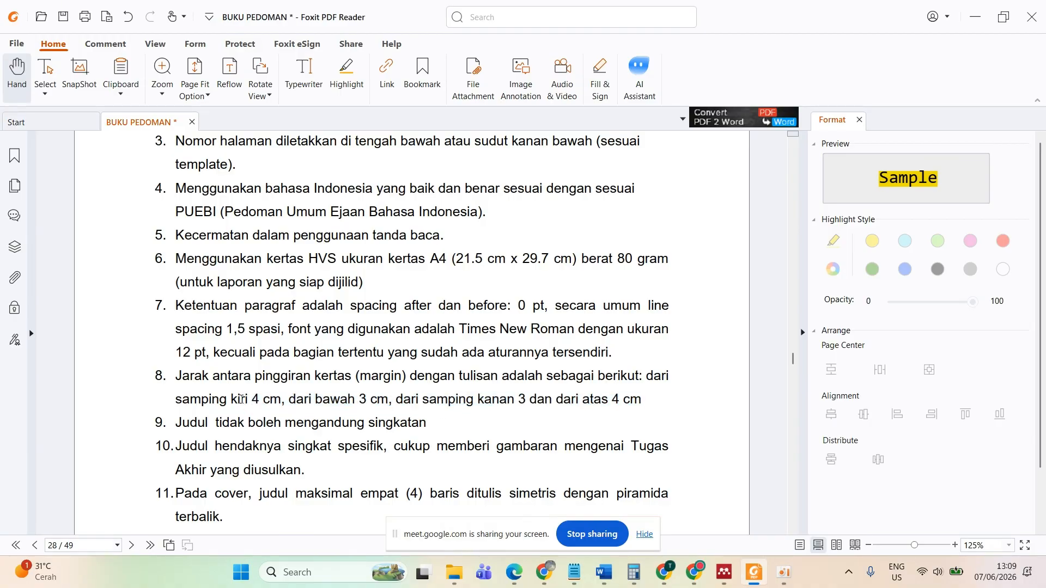
{"action": "double_click", "coordinate": [240, 401]}
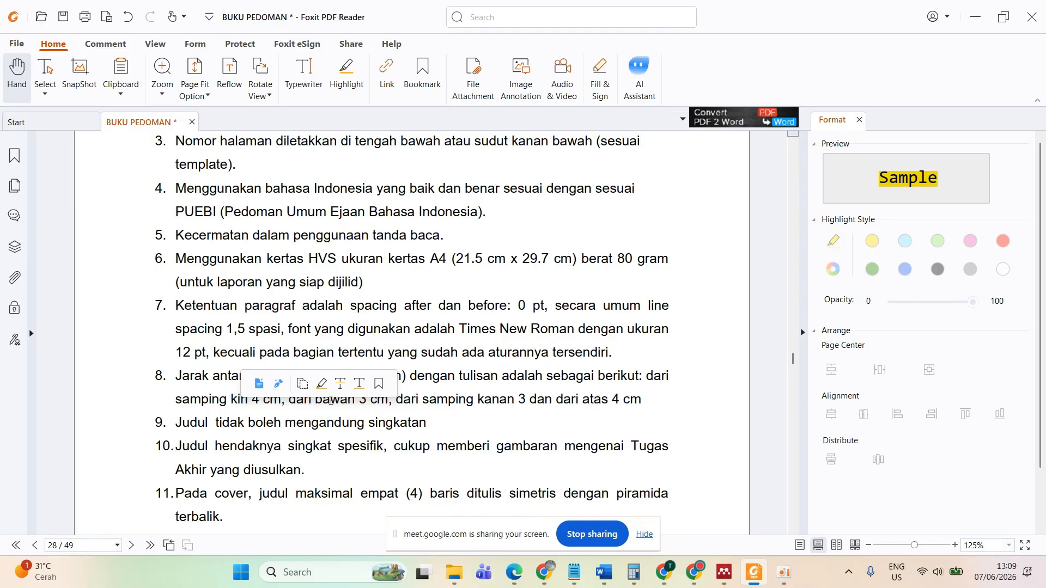
{"action": "double_click", "coordinate": [330, 402]}
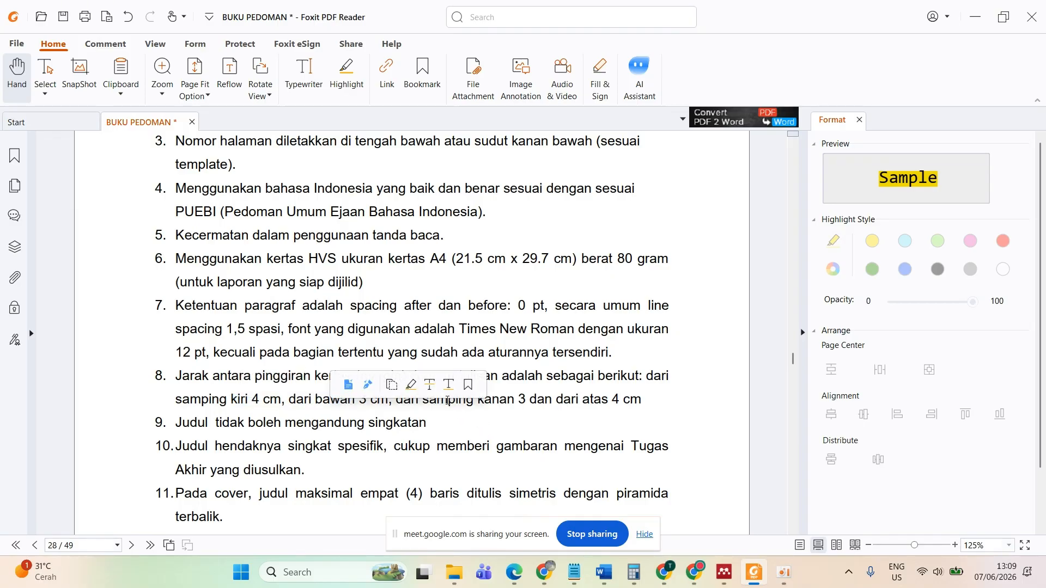
{"action": "double_click", "coordinate": [446, 403]}
{"action": "left_click", "coordinate": [526, 405]}
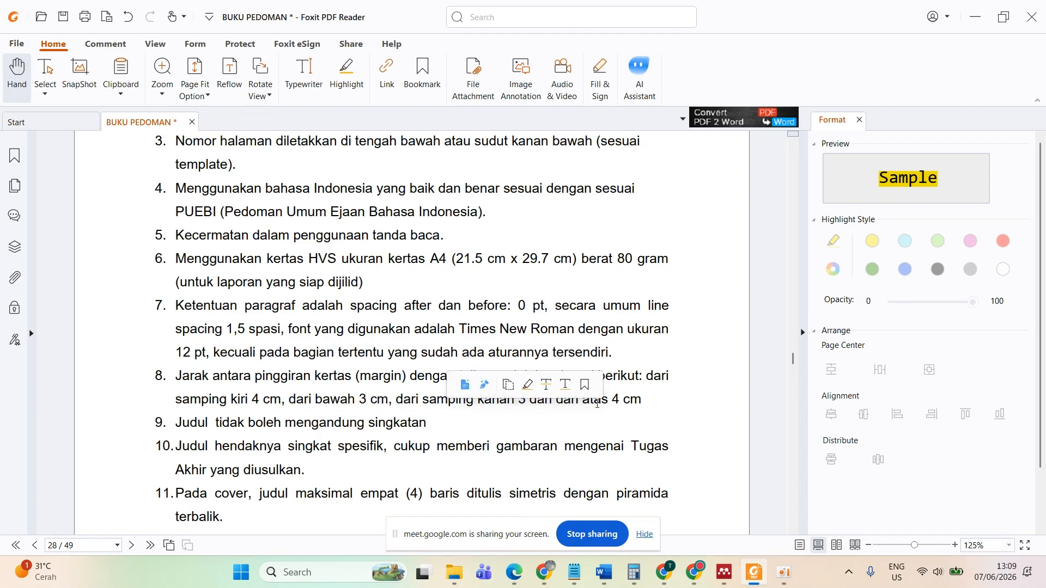
{"action": "scroll", "coordinate": [598, 404], "scroll_direction": "up", "scroll_amount": 3}
{"action": "scroll", "coordinate": [597, 403], "scroll_direction": "down", "scroll_amount": 2}
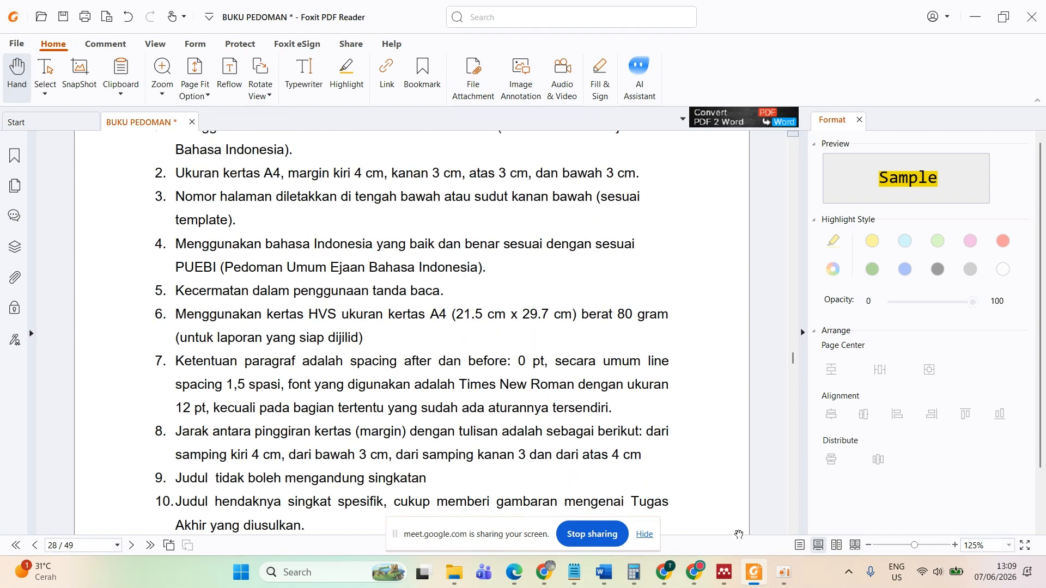
- Switch between the Page Setup margins in Word and the guide in Foxit PDF Reader to compare the page margins with the guide's rules
{"action": "mouse_move", "coordinate": [603, 572]}
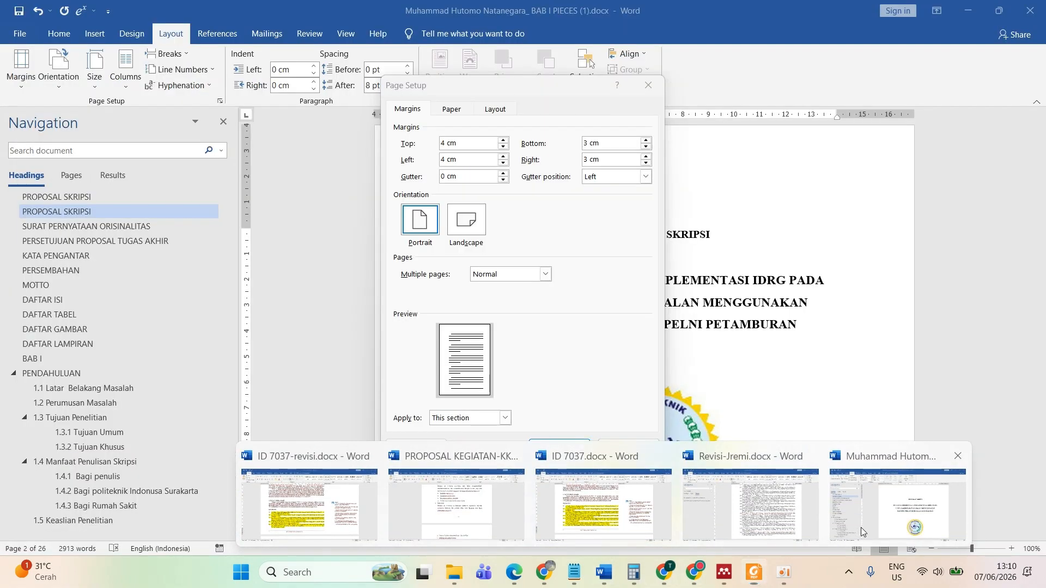
{"action": "left_click", "coordinate": [862, 532]}
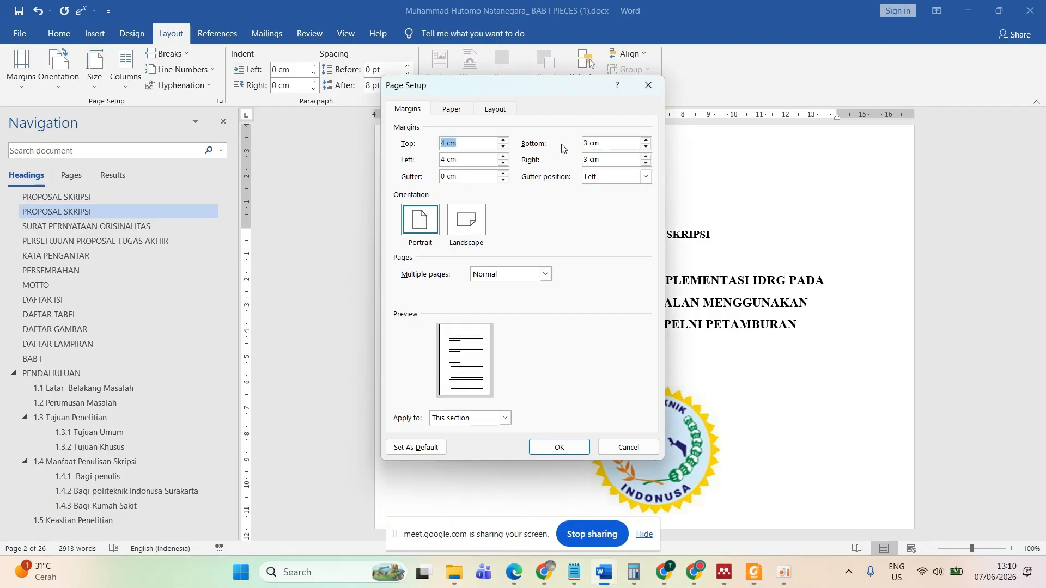
{"action": "left_click", "coordinate": [606, 144]}
{"action": "left_click", "coordinate": [462, 161]}
{"action": "left_click", "coordinate": [754, 572]}
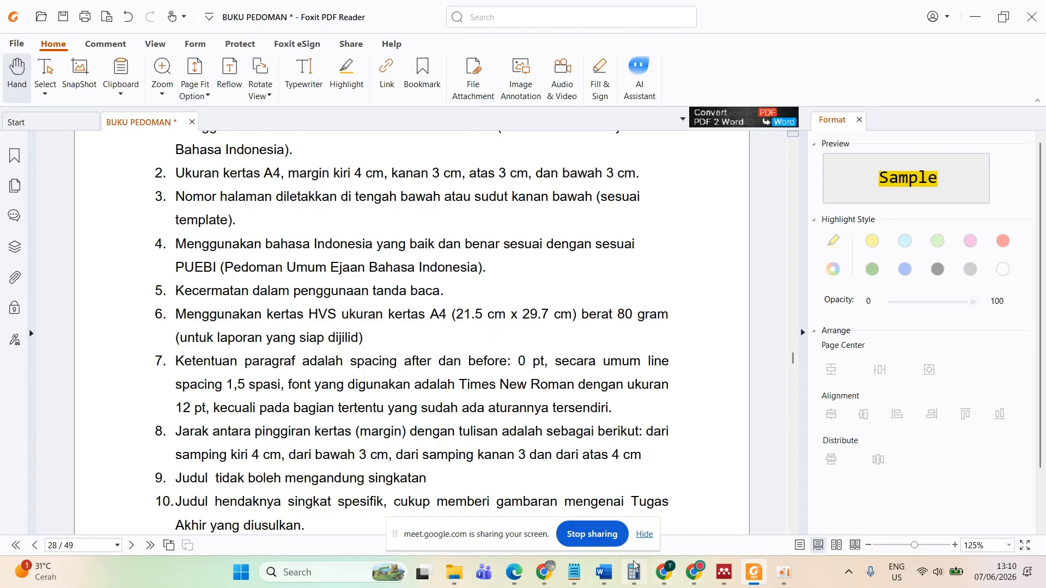
{"action": "mouse_move", "coordinate": [604, 572]}
{"action": "left_click", "coordinate": [900, 466]}
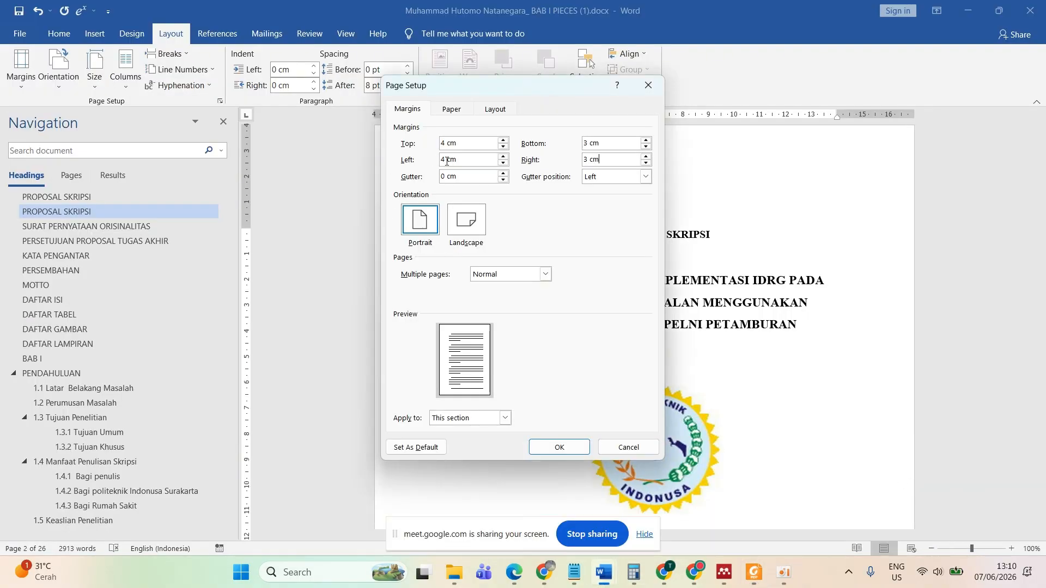
{"action": "key", "text": "alt+Tab"}
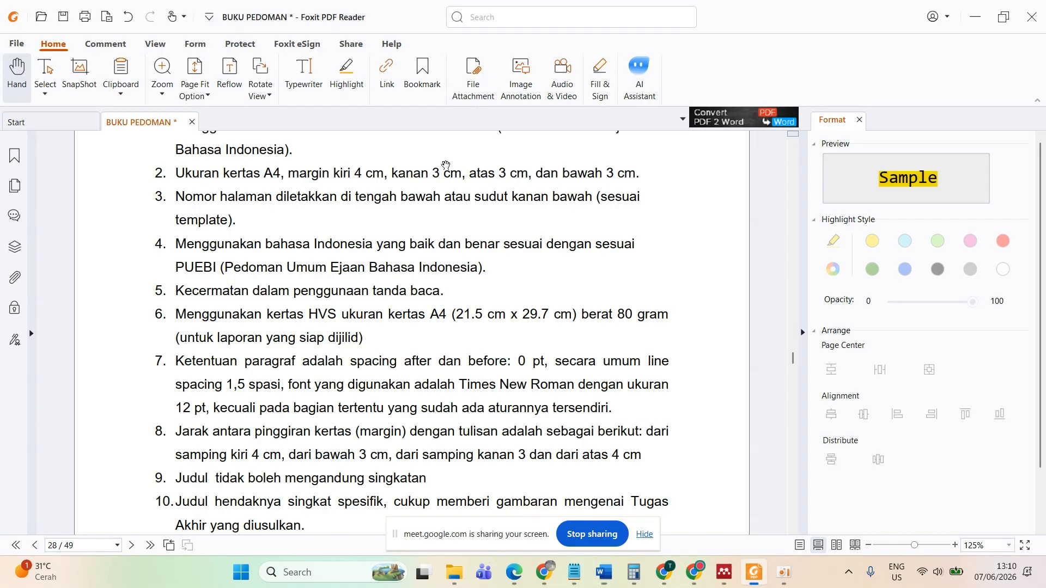
{"action": "key", "text": "alt+Tab"}
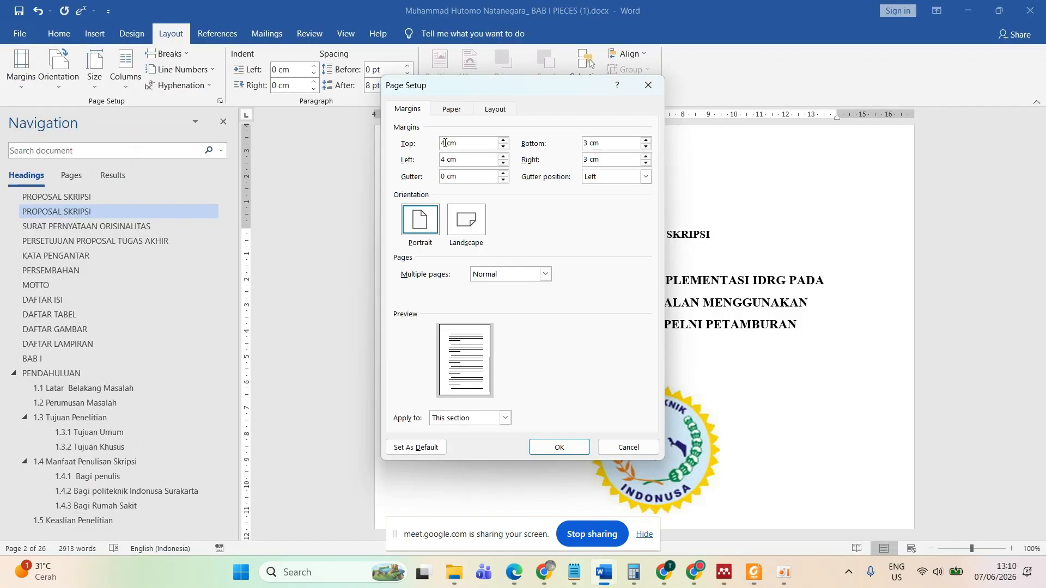
- Try a top margin of 3 cm and check it against the guide's margin rules in Foxit PDF Reader
{"action": "key", "text": "BackSpace"}
{"action": "type", "text": "3"}
{"action": "left_click", "coordinate": [754, 572]}
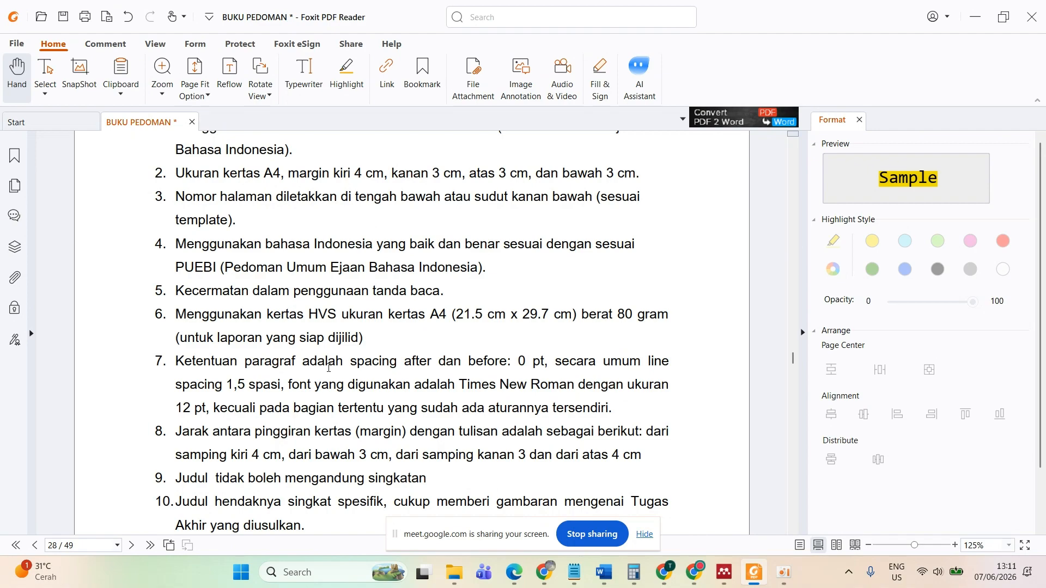
- Switch back to the proposal document in Word, set the section's top margin to 4 cm and apply the page setup
{"action": "mouse_move", "coordinate": [603, 571]}
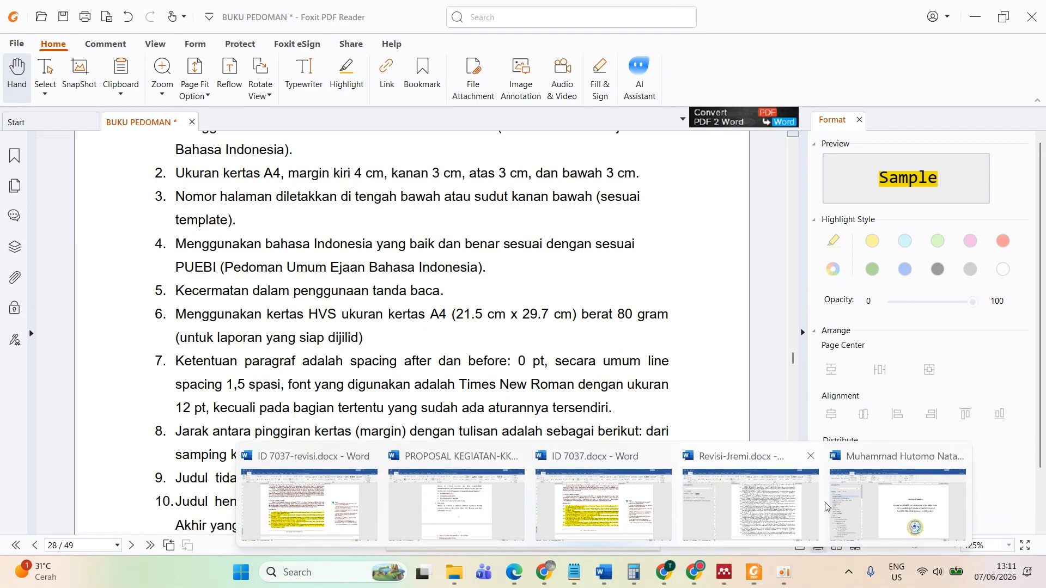
{"action": "left_click", "coordinate": [834, 506]}
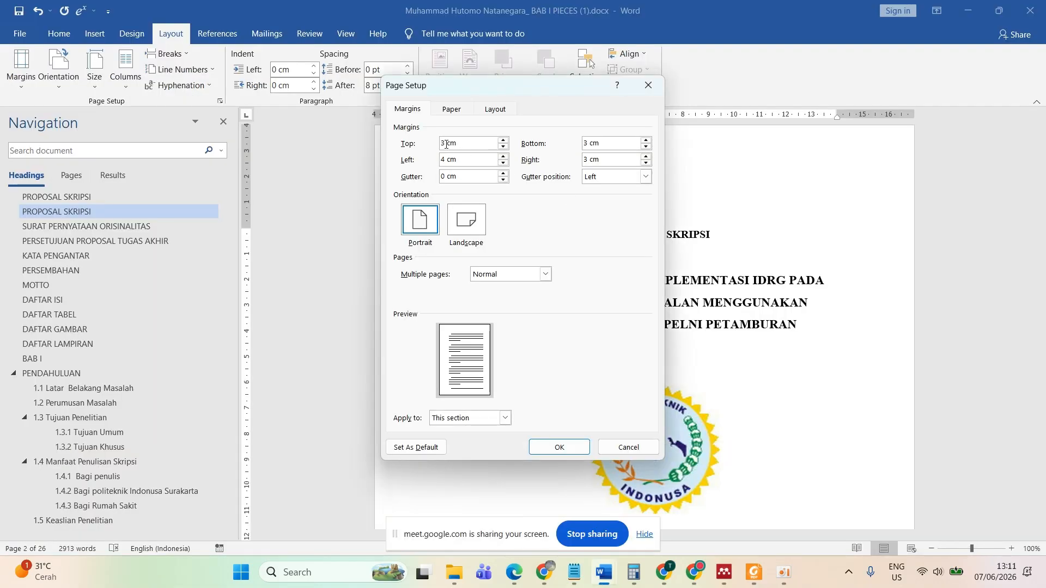
{"action": "type", "text": "4"}
{"action": "left_click", "coordinate": [567, 444]}
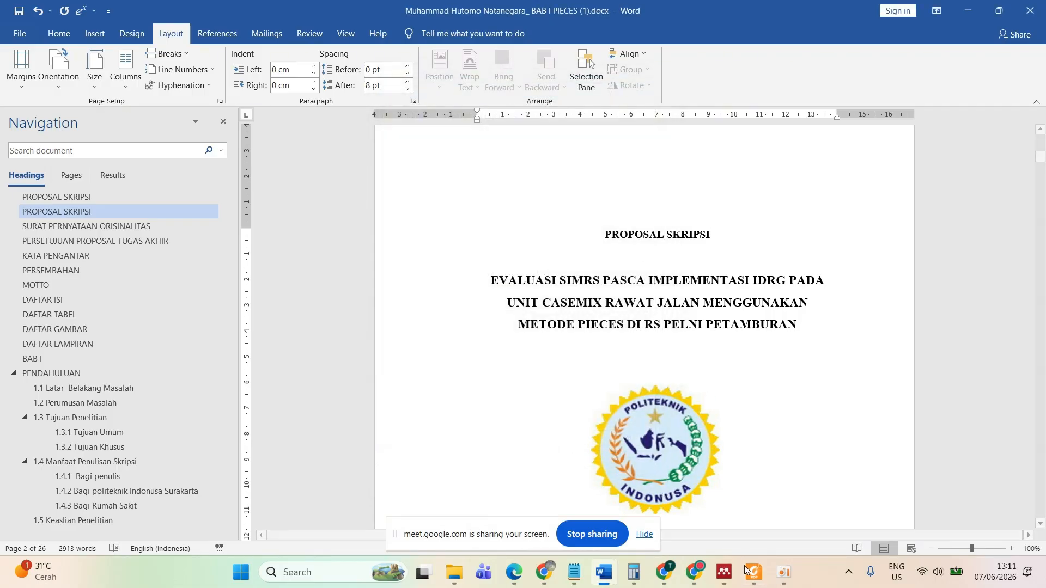
- Switch to the guide in Foxit PDF Reader and highlight "sudut kanan bawah" in yellow in item 3 on page numbering
{"action": "left_click", "coordinate": [763, 579]}
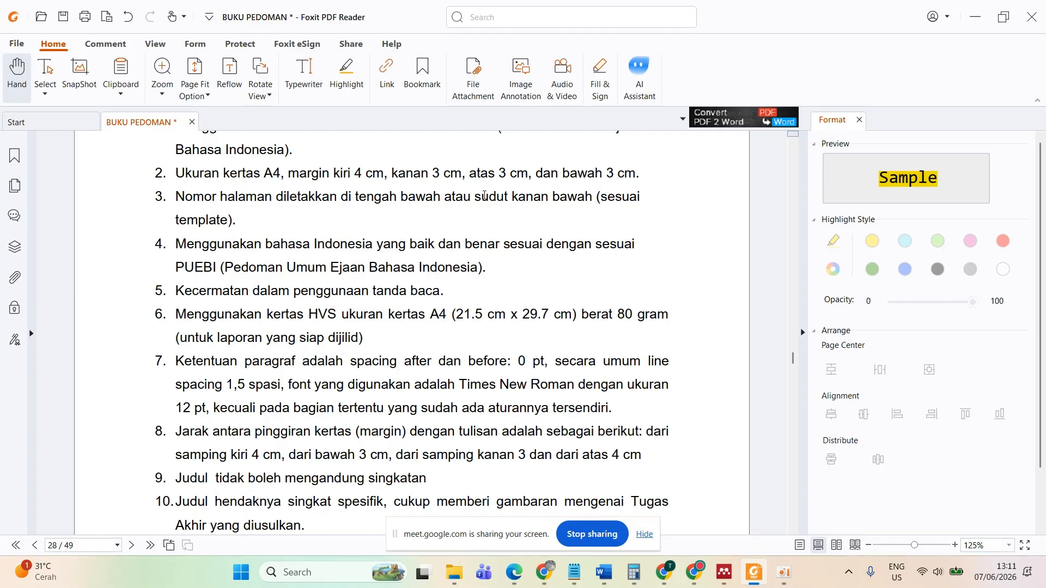
{"action": "left_click_drag", "start_coordinate": [482, 197], "coordinate": [592, 198]}
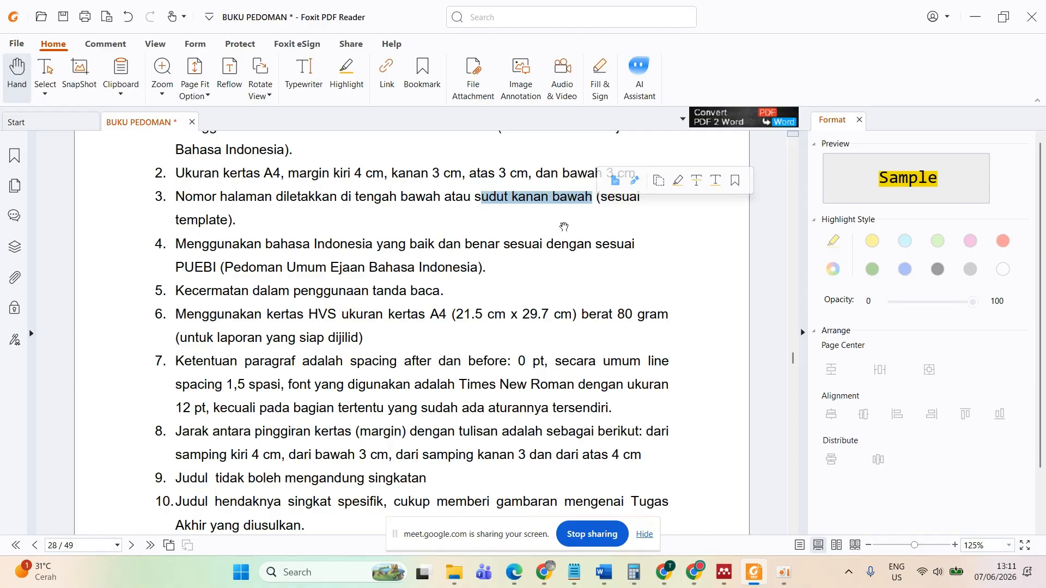
{"action": "left_click", "coordinate": [677, 182]}
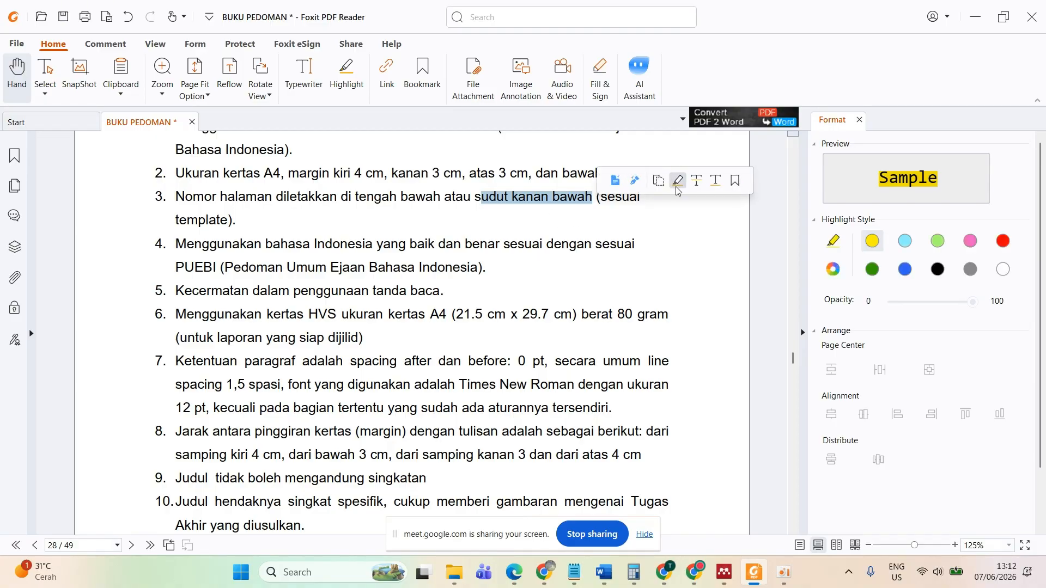
{"action": "left_click", "coordinate": [514, 232]}
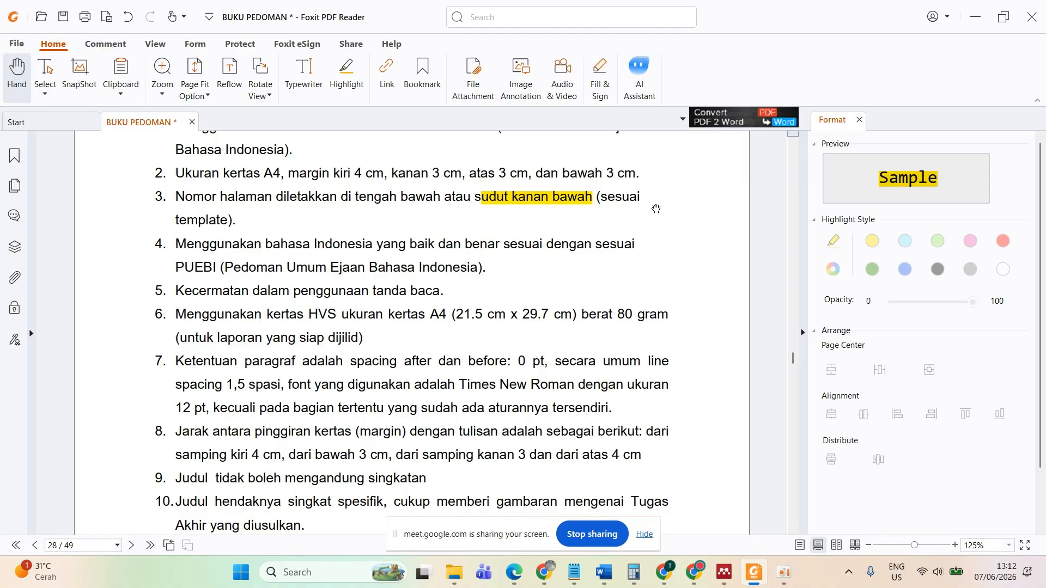
- Examine the remaining rules of section 5.1, selecting the punctuation rule in item 5 and reading the paragraph spacing rule in item 7
{"action": "scroll", "coordinate": [676, 180], "scroll_direction": "up", "scroll_amount": 3}
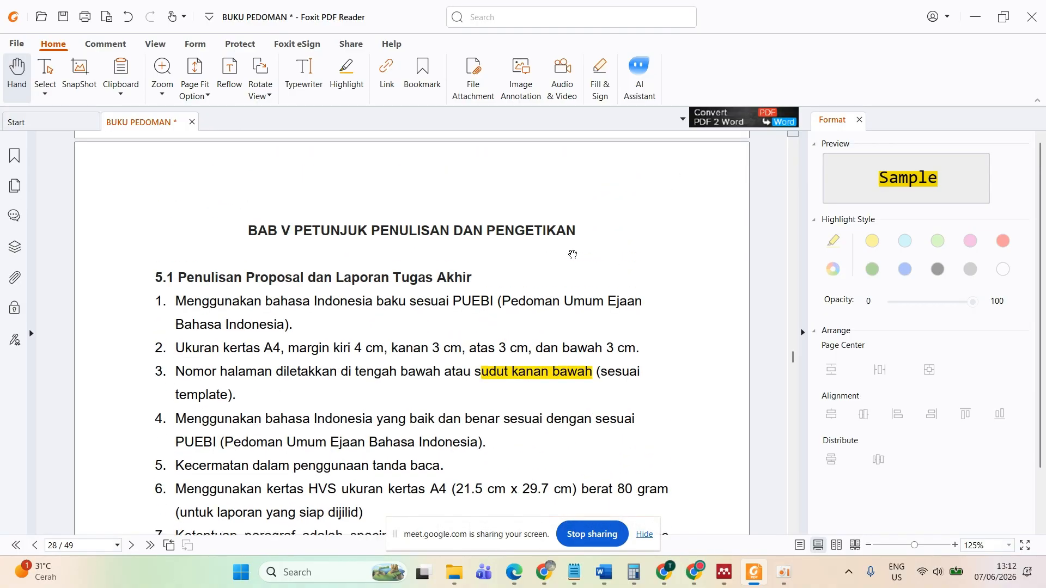
{"action": "scroll", "coordinate": [573, 250], "scroll_direction": "down", "scroll_amount": 1}
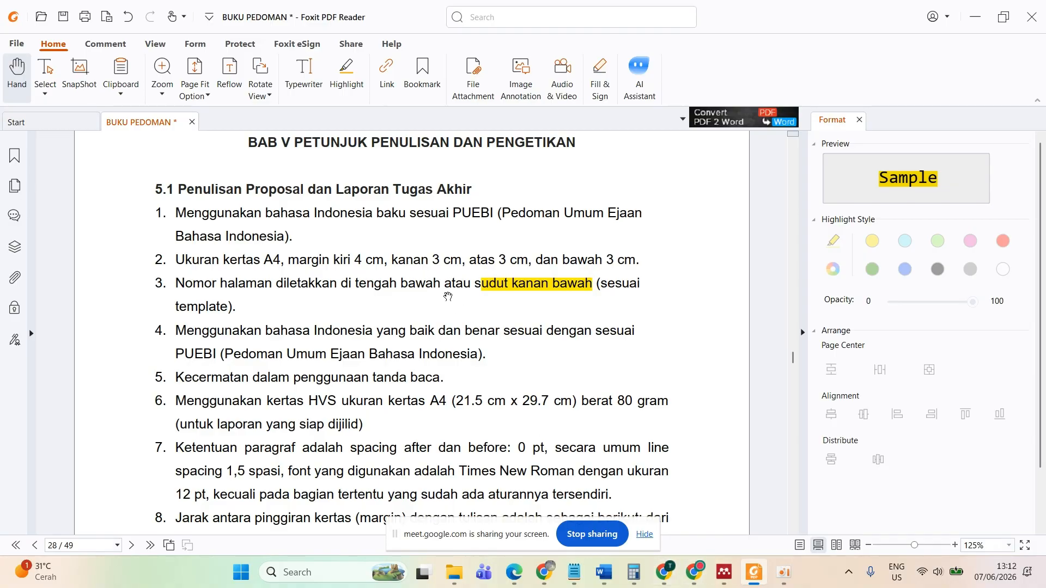
{"action": "scroll", "coordinate": [397, 369], "scroll_direction": "down", "scroll_amount": 2}
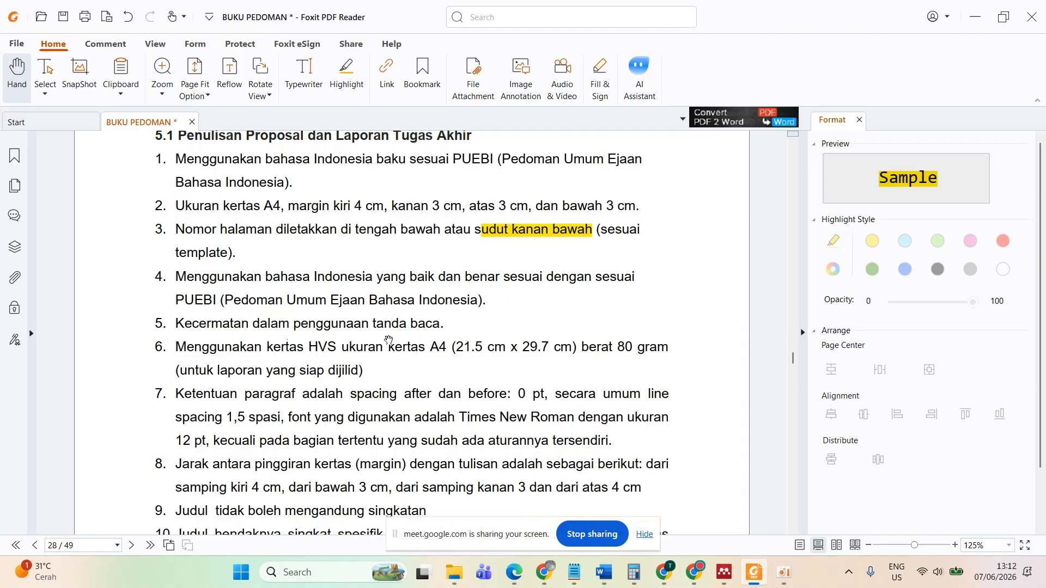
{"action": "scroll", "coordinate": [354, 319], "scroll_direction": "down", "scroll_amount": 1}
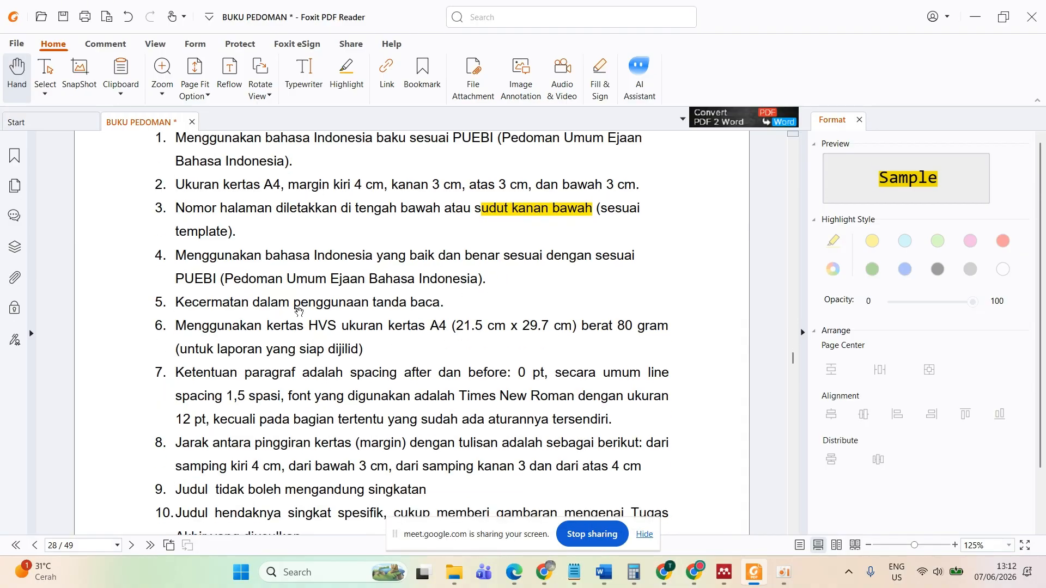
{"action": "double_click", "coordinate": [181, 302]}
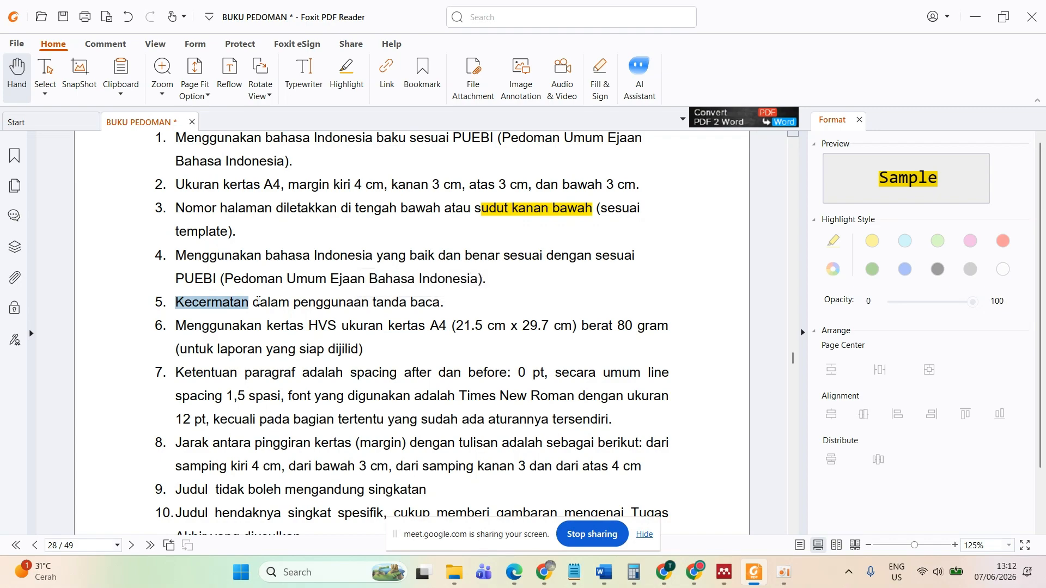
{"action": "left_click", "coordinate": [222, 305]}
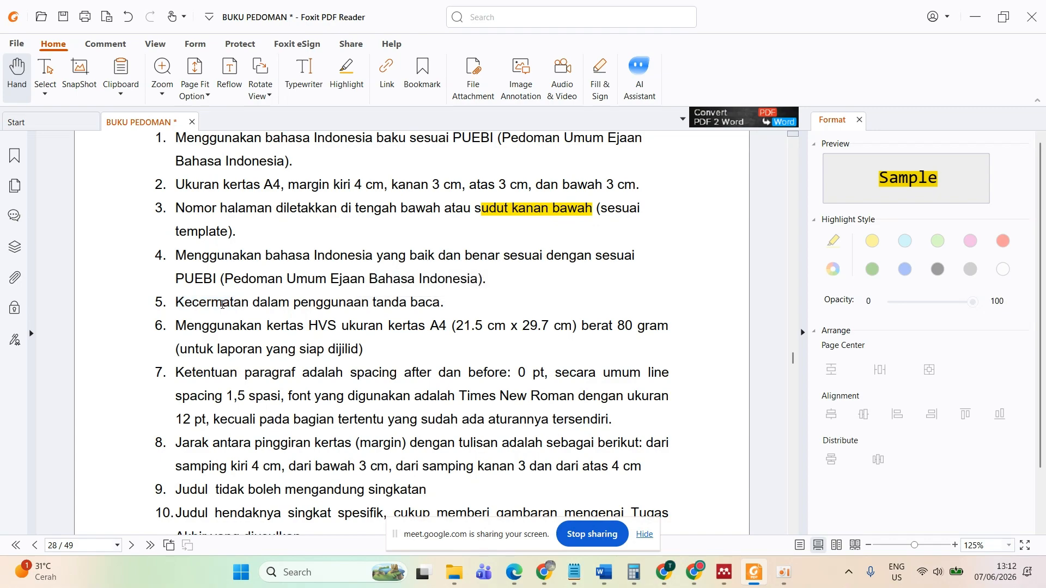
{"action": "left_click_drag", "start_coordinate": [222, 305], "coordinate": [471, 308]}
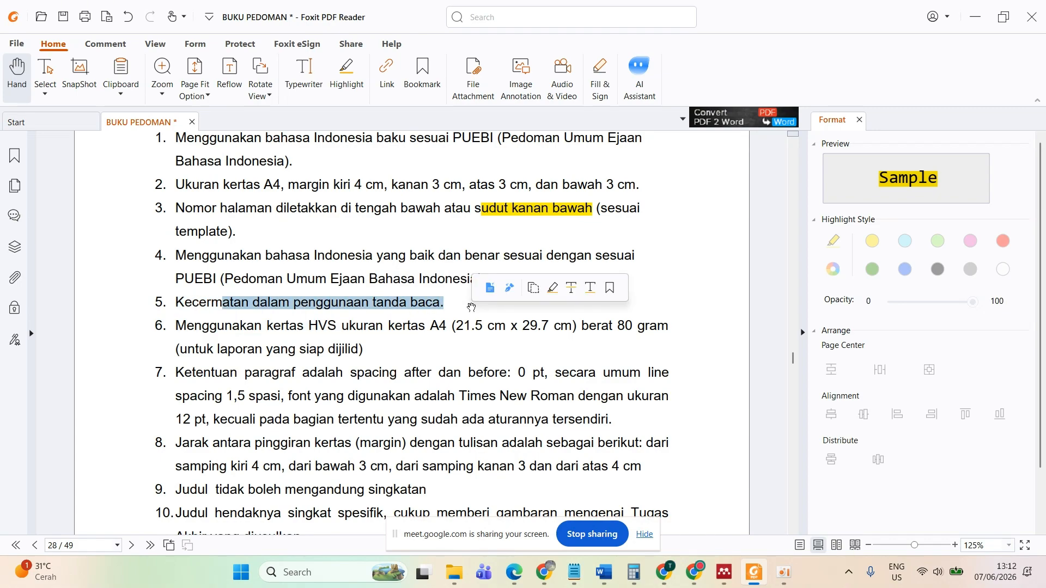
{"action": "left_click", "coordinate": [448, 309]}
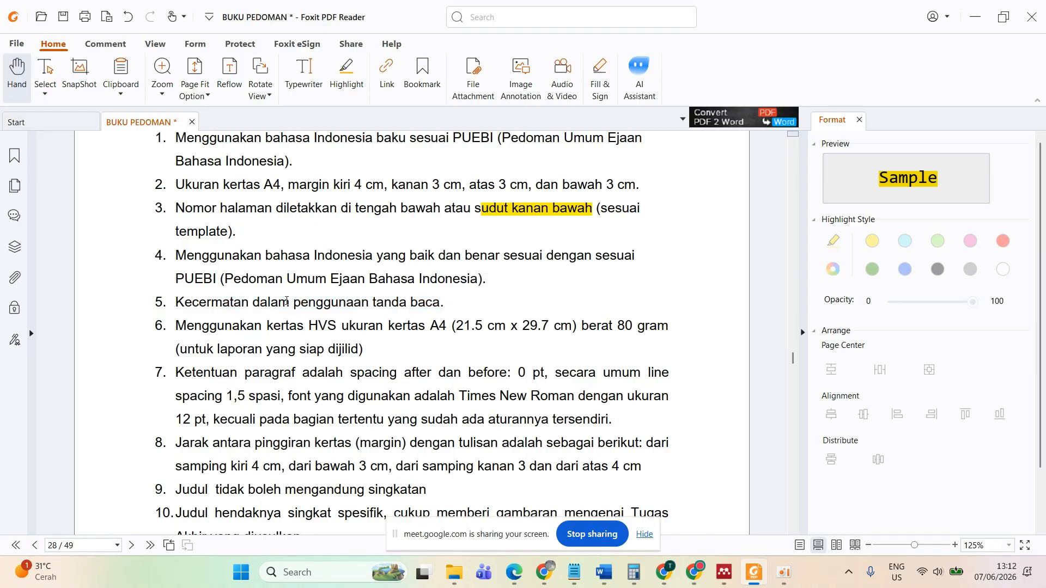
{"action": "left_click_drag", "start_coordinate": [205, 303], "coordinate": [461, 316]}
{"action": "scroll", "coordinate": [461, 316], "scroll_direction": "down", "scroll_amount": 3}
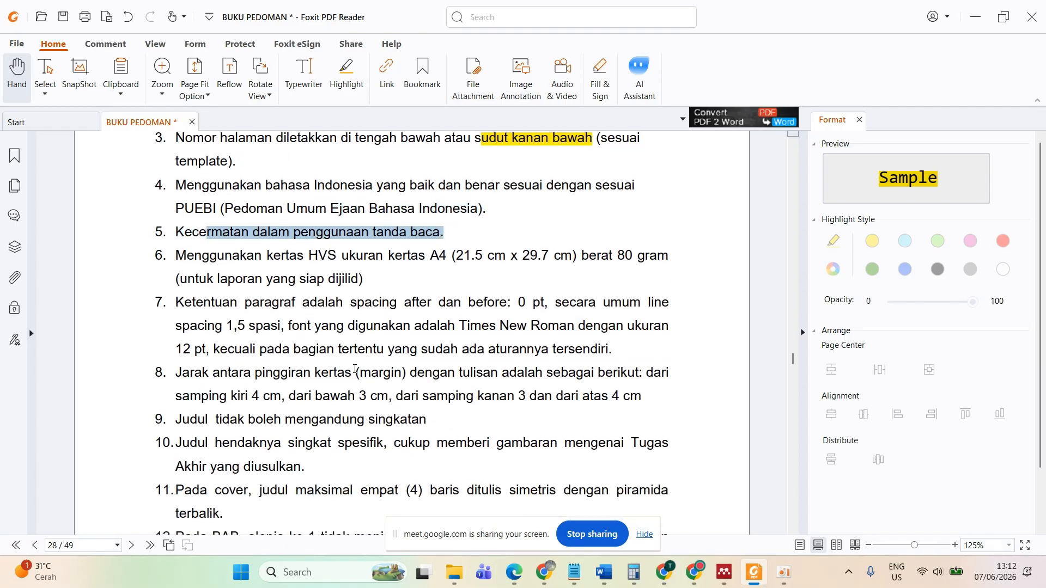
{"action": "left_click", "coordinate": [190, 309]}
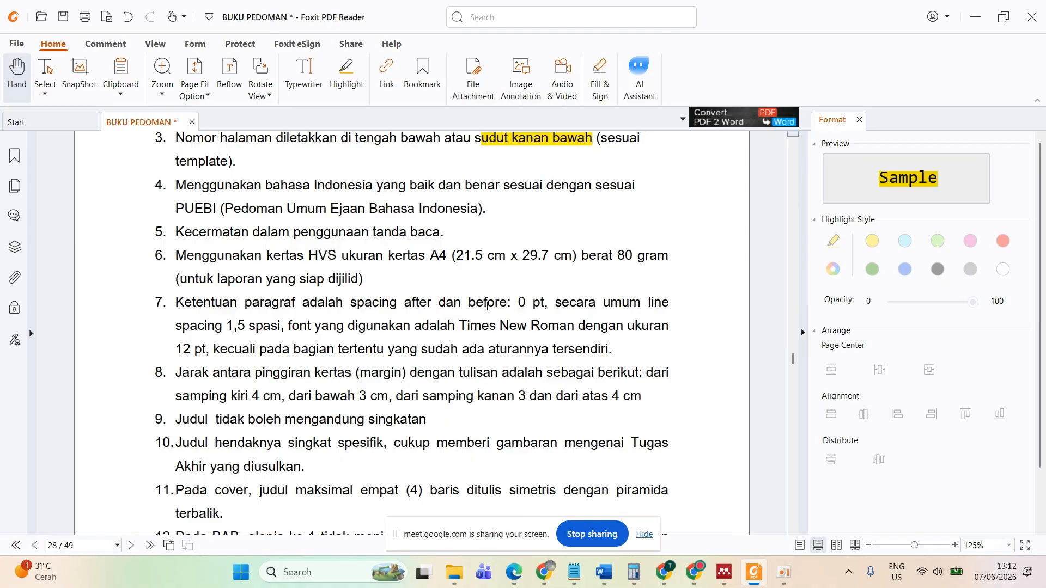
- Switch to the proposal in Word and examine page layout and page number placement from the title page through section 1.1
{"action": "left_click", "coordinate": [608, 578]}
{"action": "left_click", "coordinate": [854, 535]}
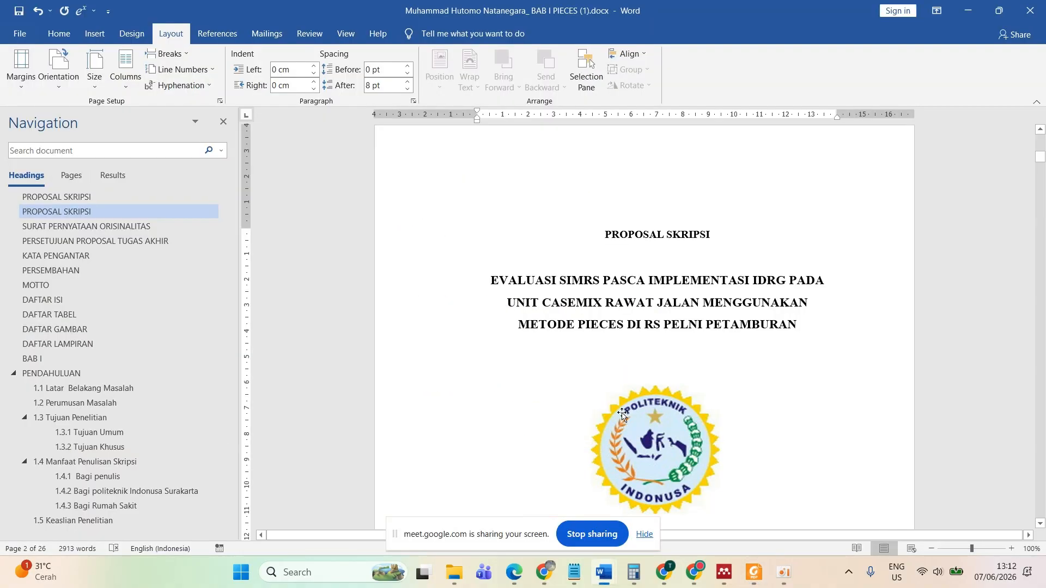
{"action": "scroll", "coordinate": [623, 412], "scroll_direction": "down", "scroll_amount": 20}
{"action": "scroll", "coordinate": [623, 412], "scroll_direction": "down", "scroll_amount": 20}
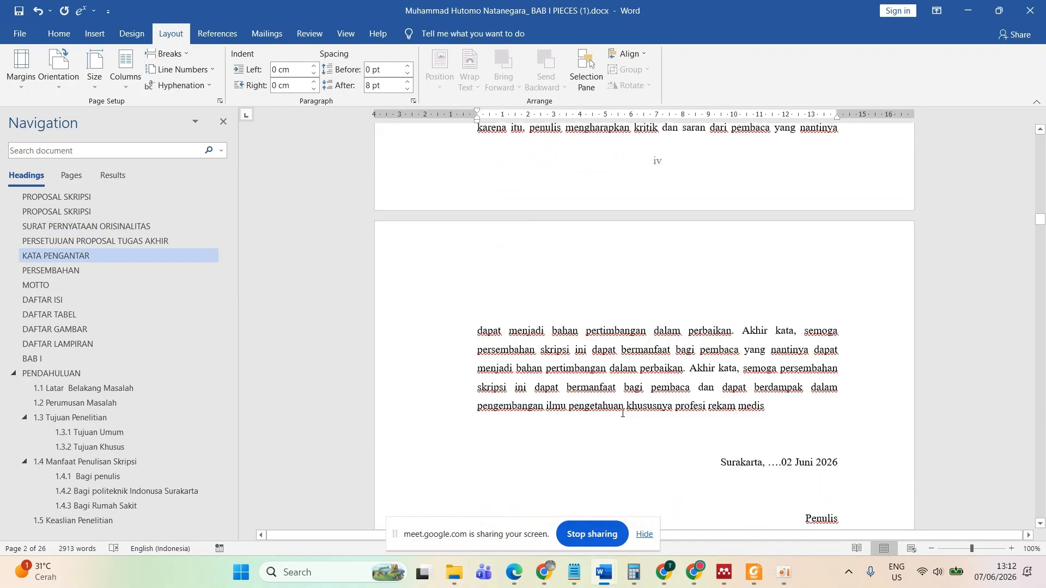
{"action": "scroll", "coordinate": [623, 413], "scroll_direction": "down", "scroll_amount": 20}
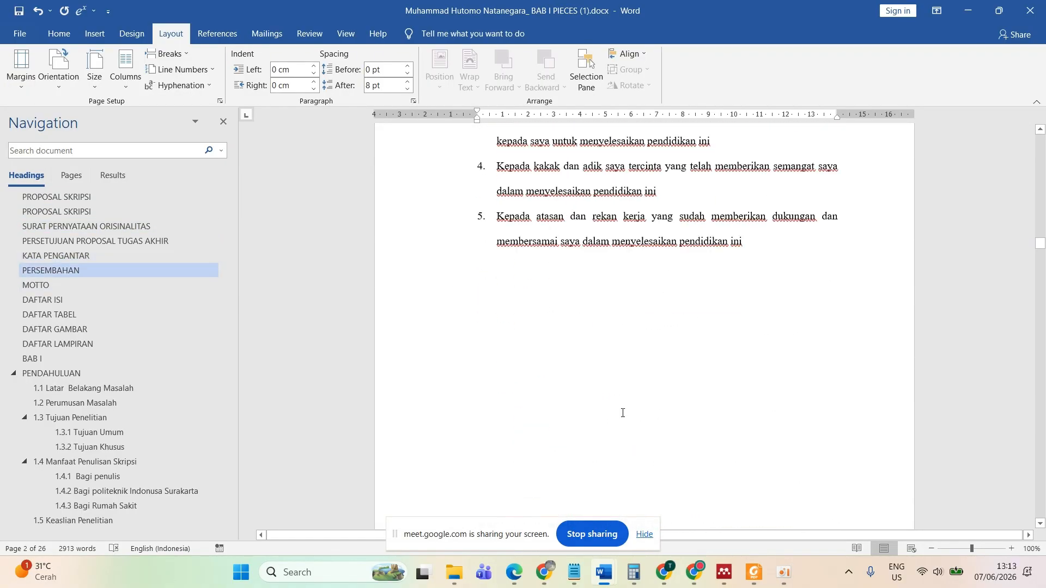
{"action": "scroll", "coordinate": [623, 412], "scroll_direction": "down", "scroll_amount": 20}
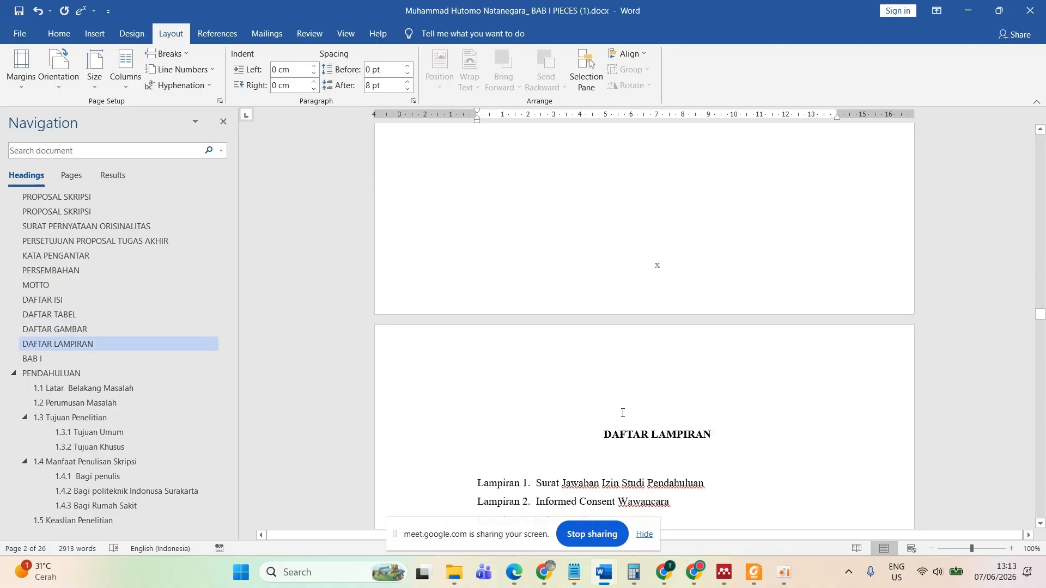
{"action": "scroll", "coordinate": [623, 412], "scroll_direction": "down", "scroll_amount": 1, "text": "ctrl"}
{"action": "scroll", "coordinate": [623, 412], "scroll_direction": "up", "scroll_amount": 6}
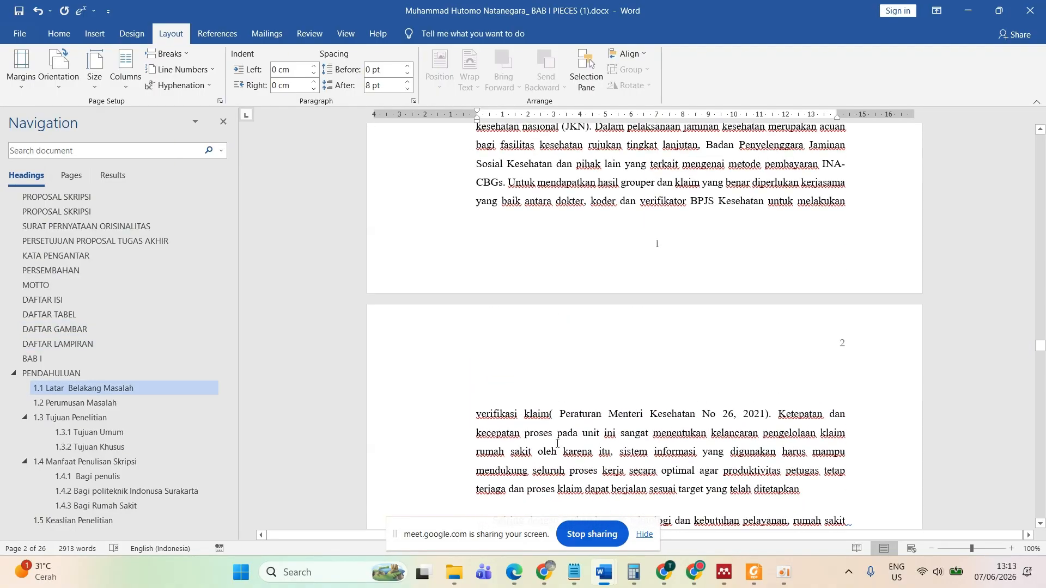
{"action": "scroll", "coordinate": [523, 486], "scroll_direction": "up", "scroll_amount": 3, "text": "ctrl"}
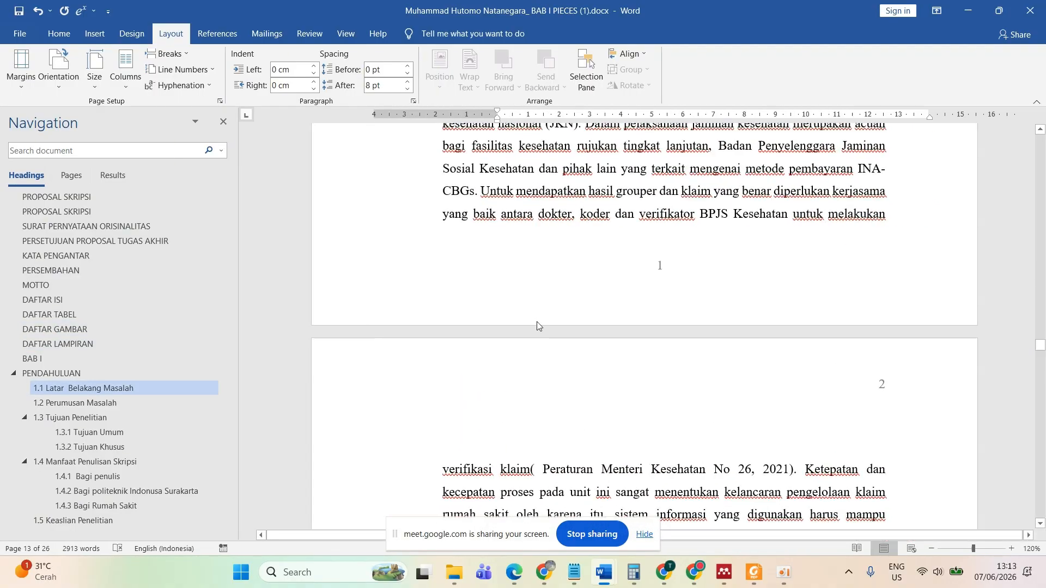
{"action": "scroll", "coordinate": [535, 325], "scroll_direction": "down", "scroll_amount": 3}
{"action": "scroll", "coordinate": [502, 300], "scroll_direction": "down", "scroll_amount": 5}
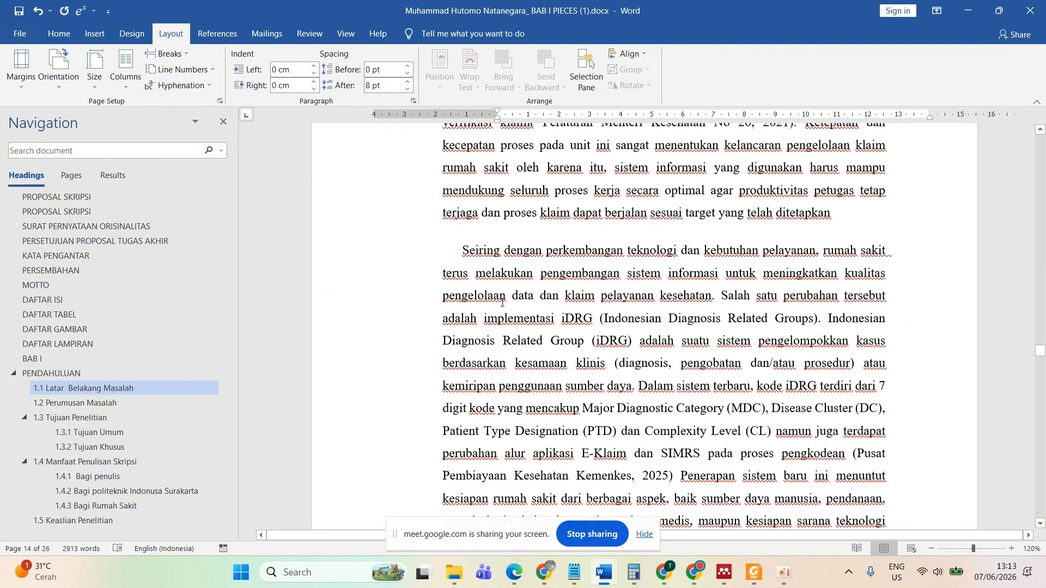
- Review the front matter back up to the title page, switching briefly to Foxit PDF Reader and back to the proposal in Word
{"action": "scroll", "coordinate": [490, 300], "scroll_direction": "up", "scroll_amount": 20}
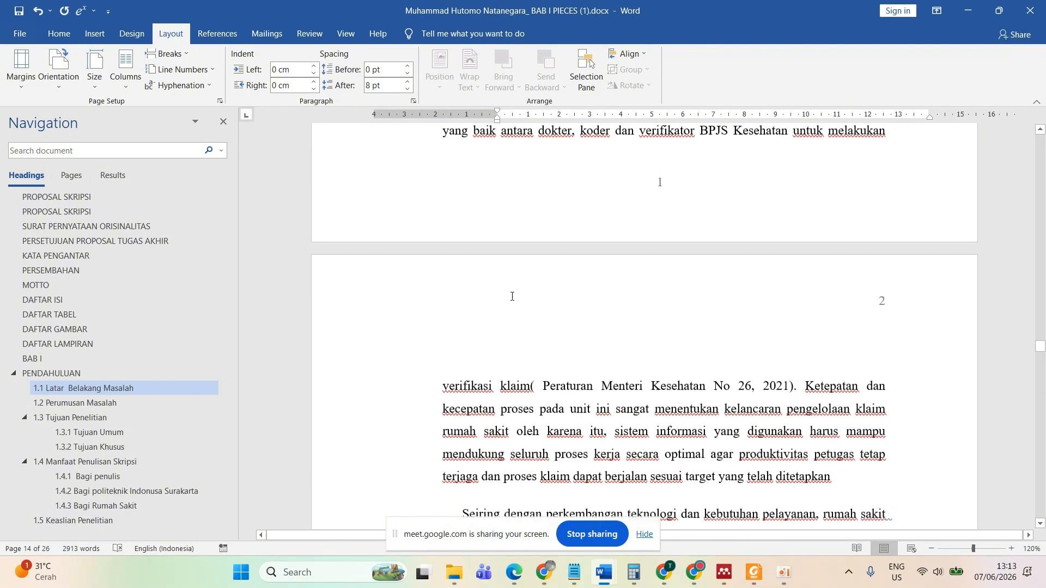
{"action": "scroll", "coordinate": [512, 297], "scroll_direction": "up", "scroll_amount": 20}
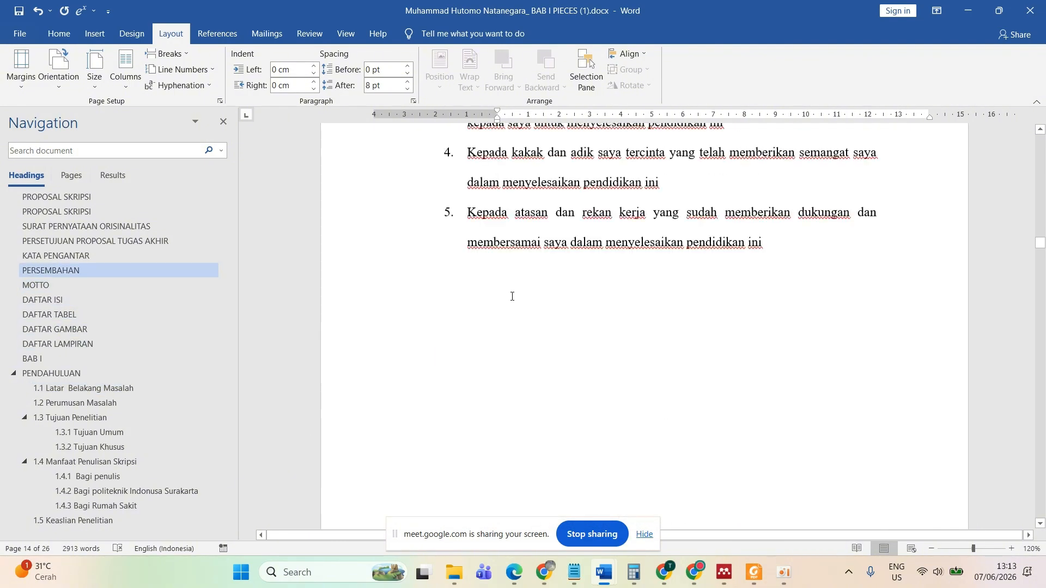
{"action": "scroll", "coordinate": [512, 298], "scroll_direction": "up", "scroll_amount": 20}
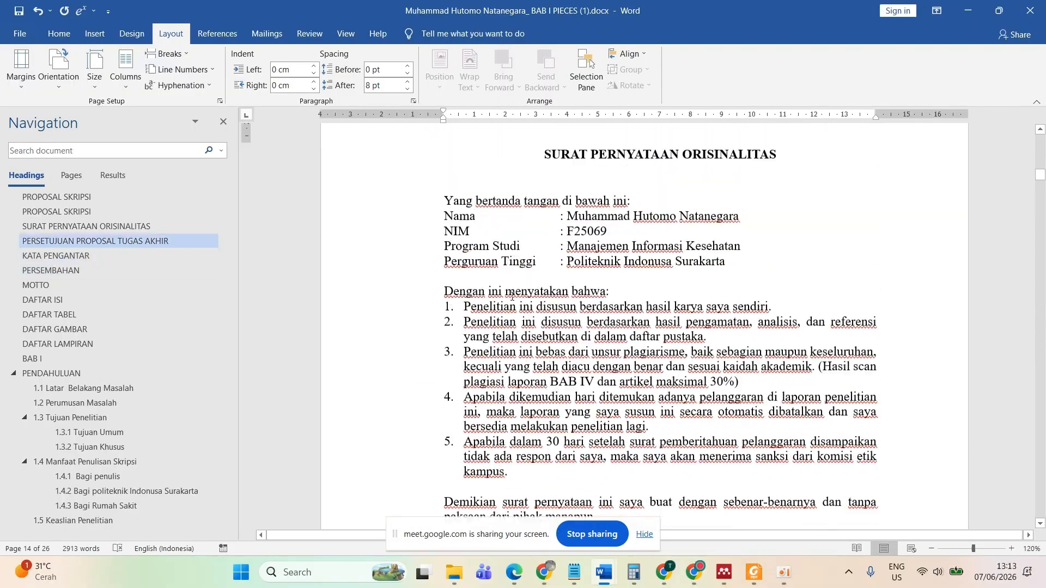
{"action": "scroll", "coordinate": [512, 296], "scroll_direction": "down", "scroll_amount": 5}
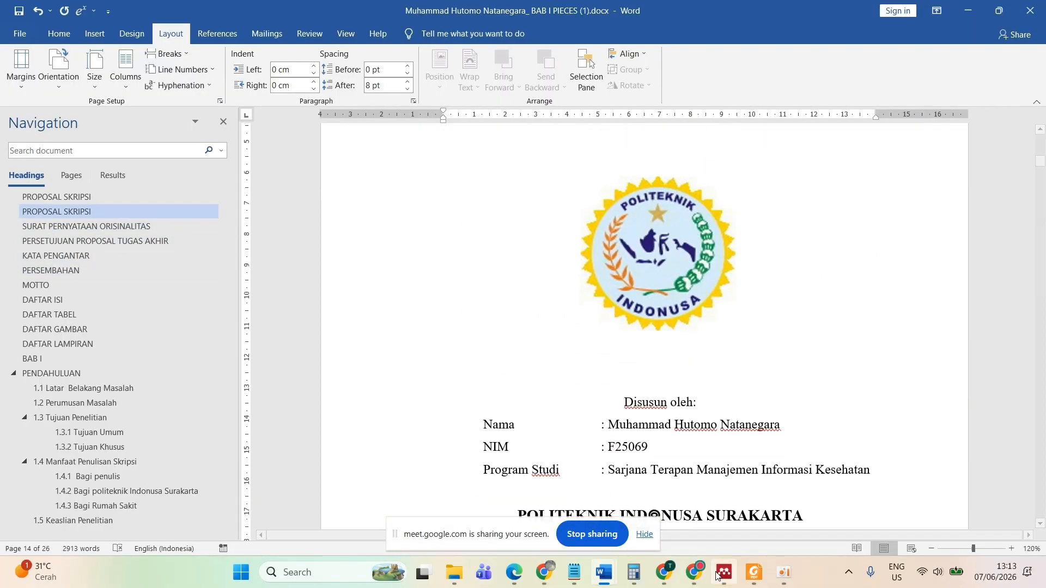
{"action": "left_click", "coordinate": [755, 574]}
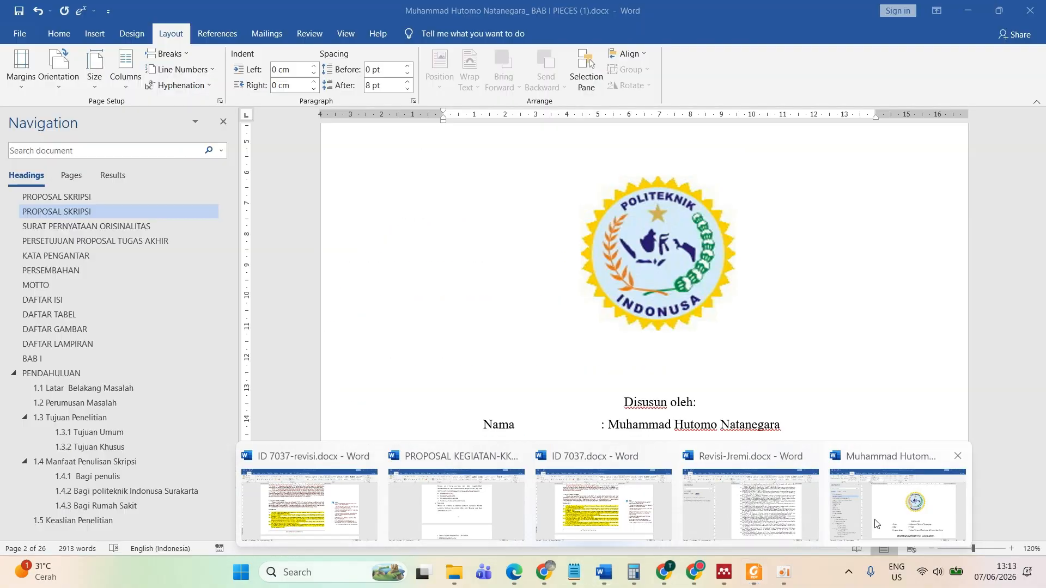
{"action": "left_click", "coordinate": [898, 504]}
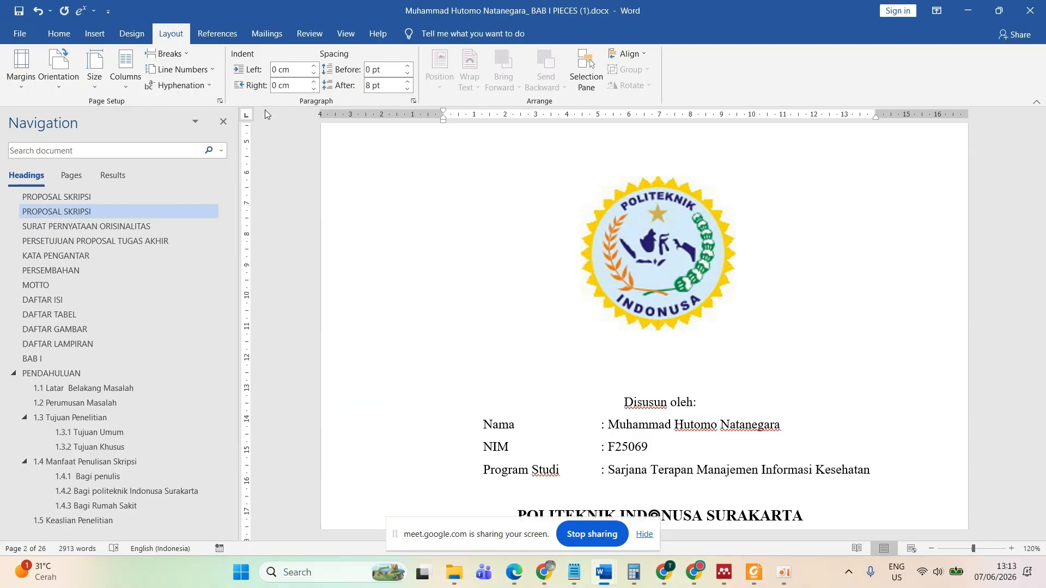
- Apply the Normal style to the PROPOSAL SKRIPSI title and modify that style to use justified alignment
{"action": "left_click", "coordinate": [59, 33]}
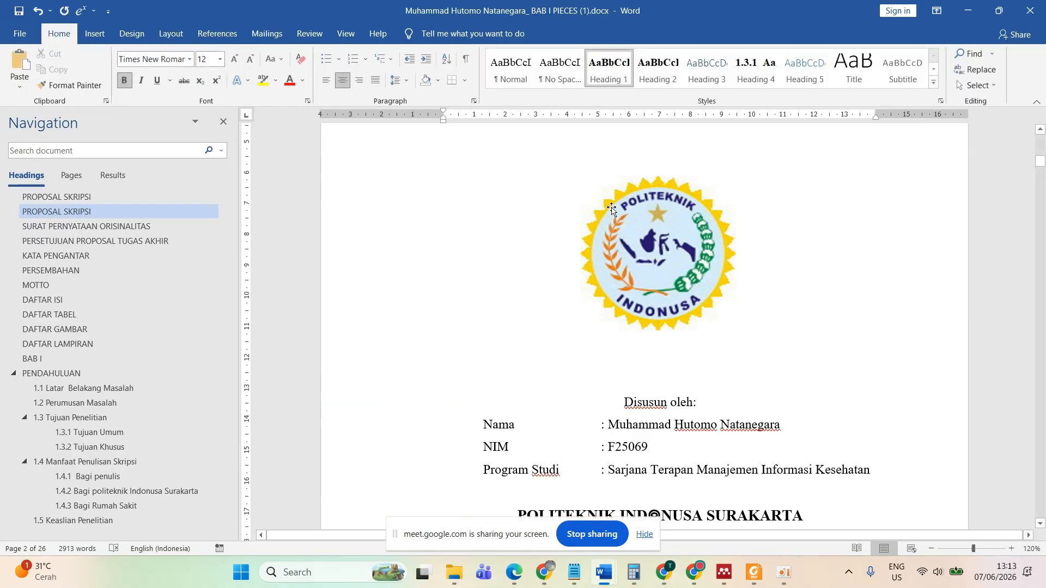
{"action": "left_click", "coordinate": [497, 76]}
{"action": "right_click", "coordinate": [497, 76]}
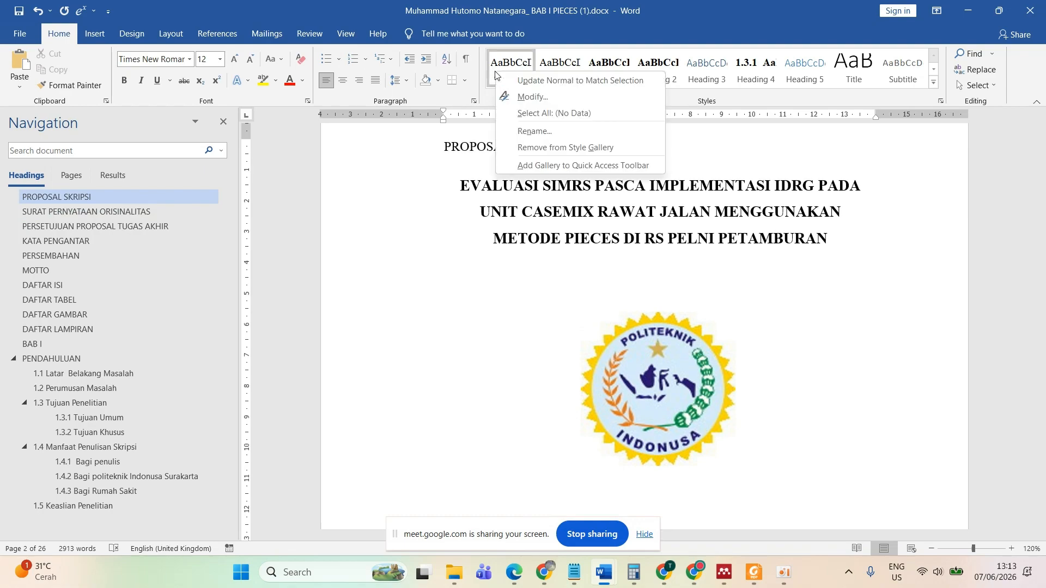
{"action": "left_click", "coordinate": [540, 97]}
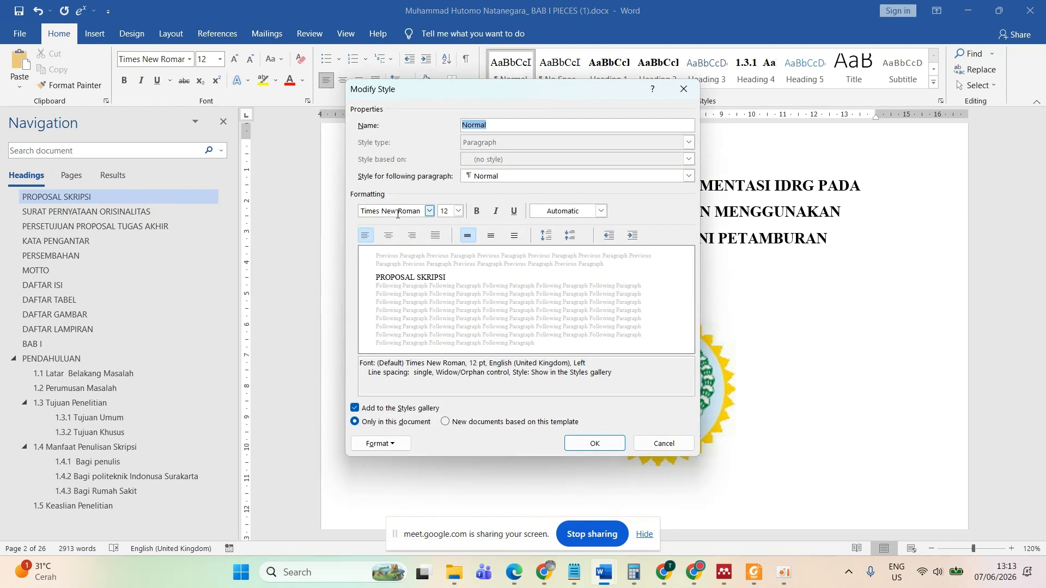
{"action": "left_click", "coordinate": [435, 236]}
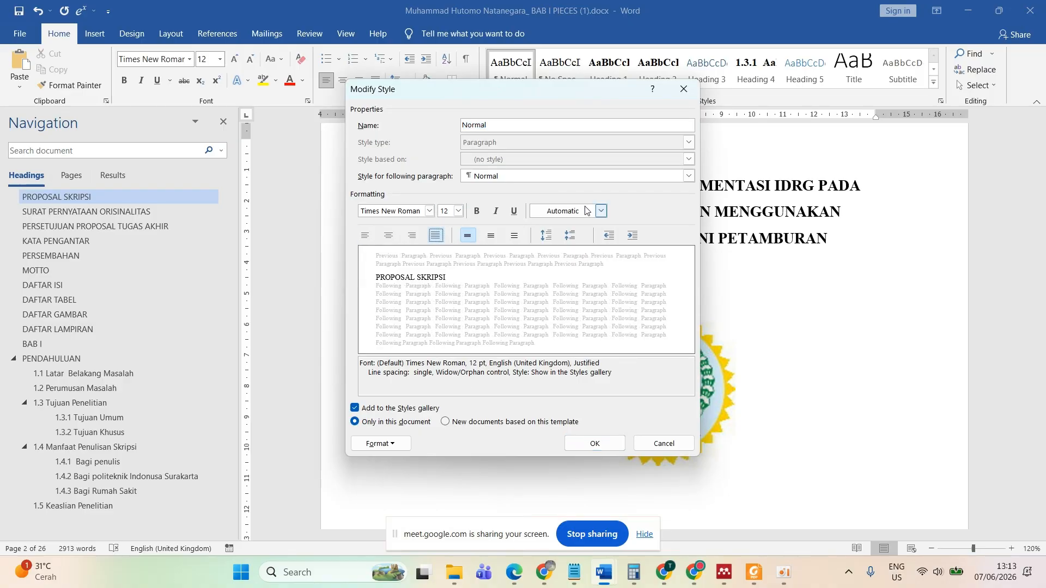
{"action": "left_click", "coordinate": [601, 212]}
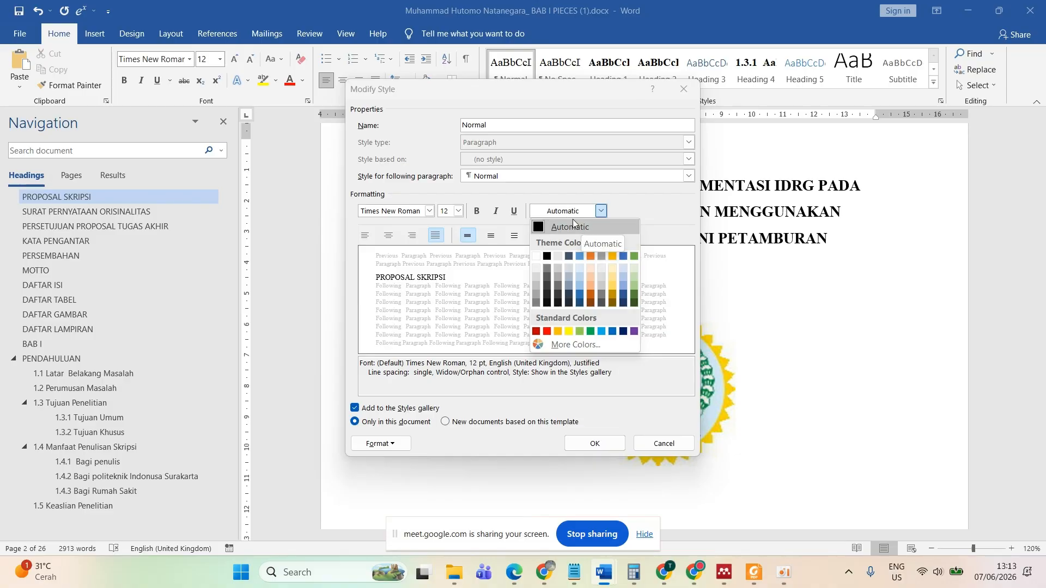
{"action": "left_click", "coordinate": [387, 453]}
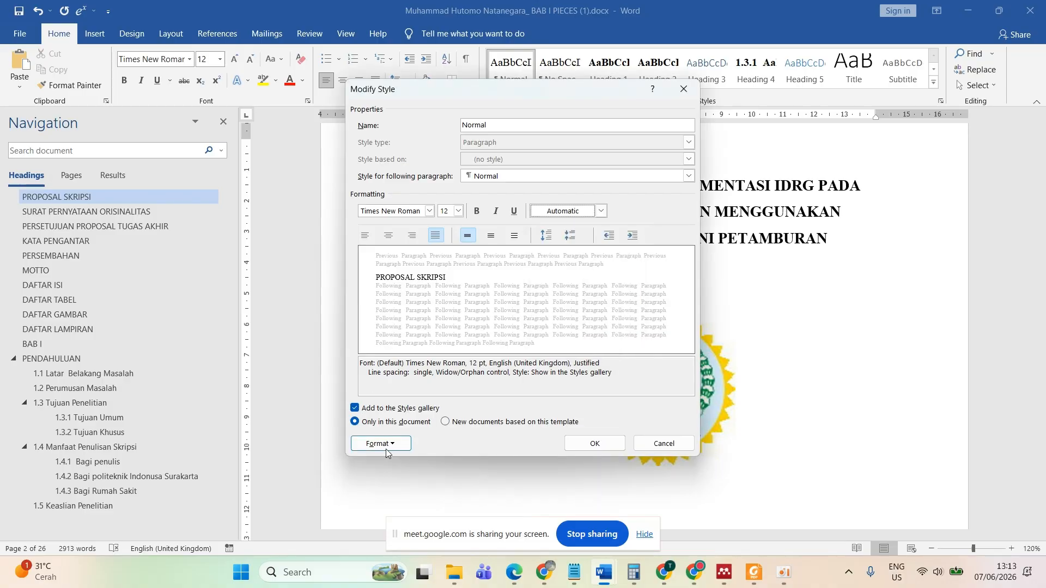
- Open the Normal style's paragraph settings and set its line spacing to 1,5 lines
{"action": "left_click", "coordinate": [386, 452]}
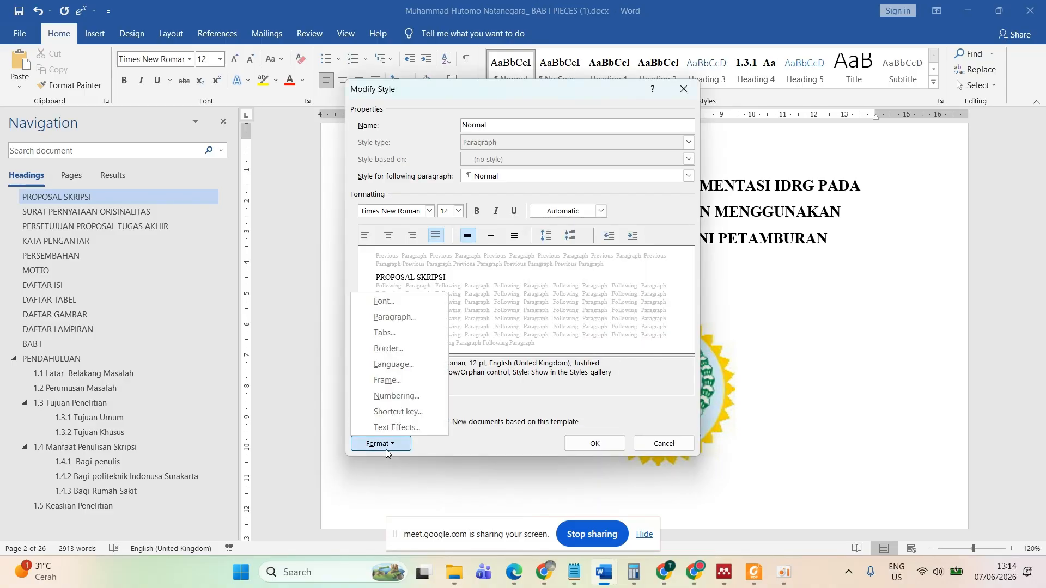
{"action": "left_click", "coordinate": [415, 316]}
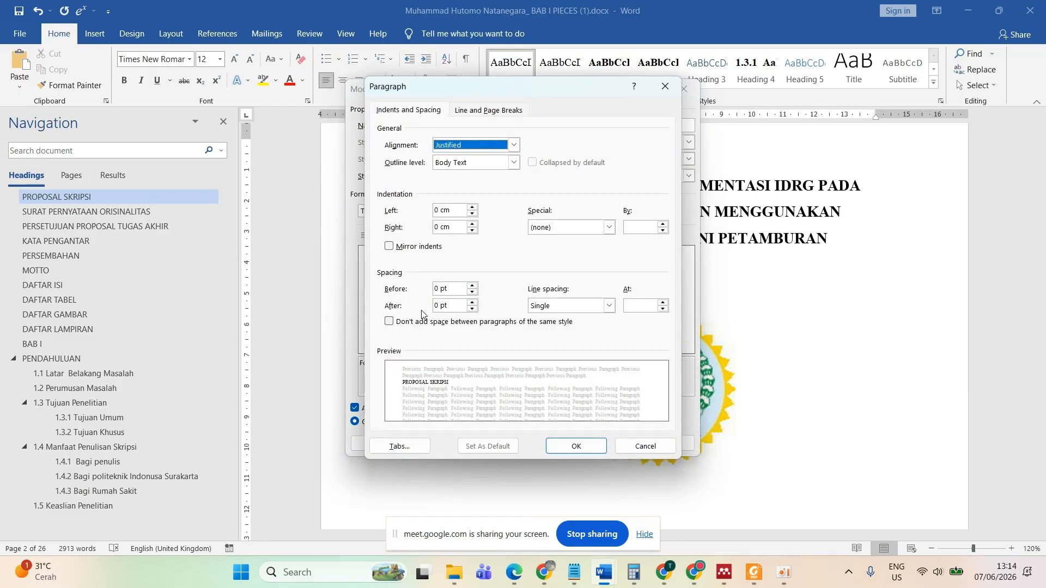
{"action": "left_click", "coordinate": [573, 309]}
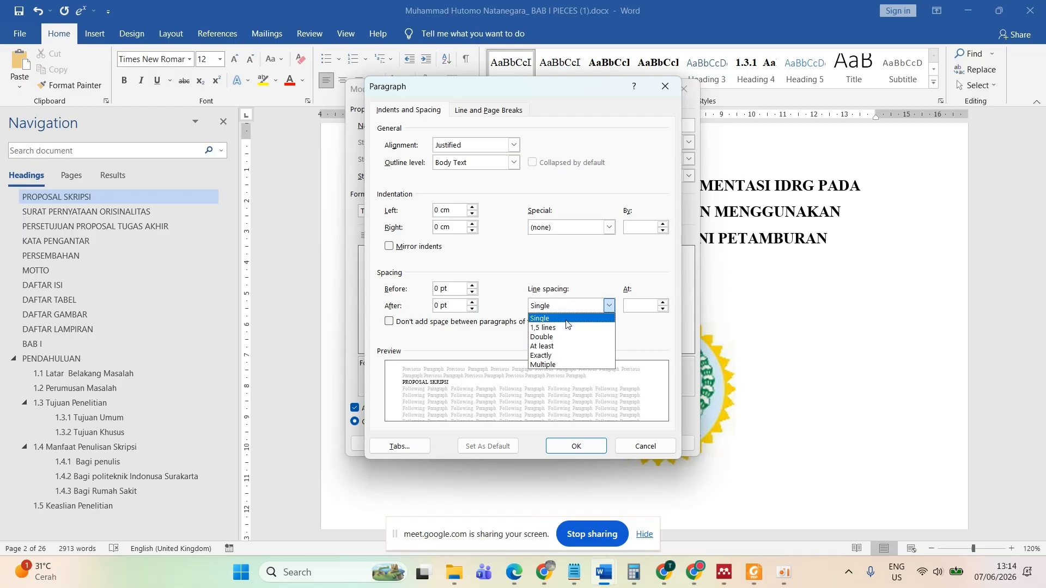
{"action": "left_click", "coordinate": [565, 328]}
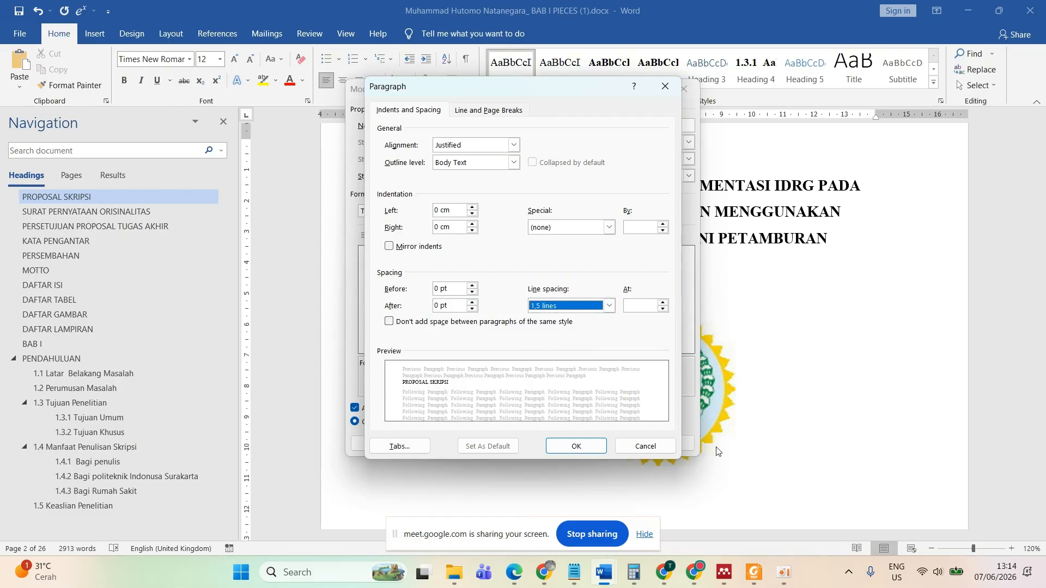
- Switch to the guide in Foxit PDF Reader and select item 7's rule on paragraph spacing, line spacing and font
{"action": "left_click", "coordinate": [754, 572]}
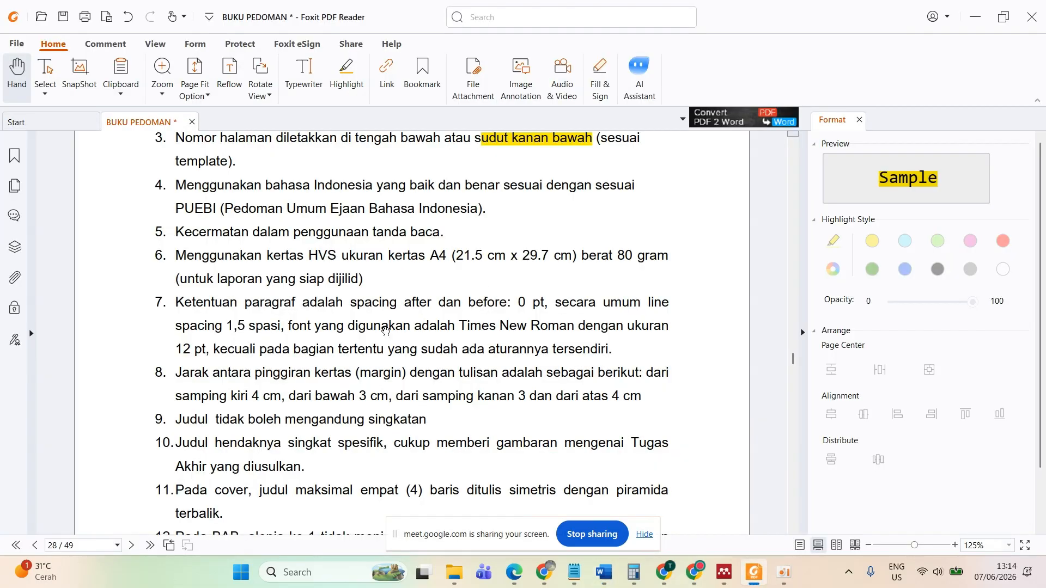
{"action": "double_click", "coordinate": [180, 301]}
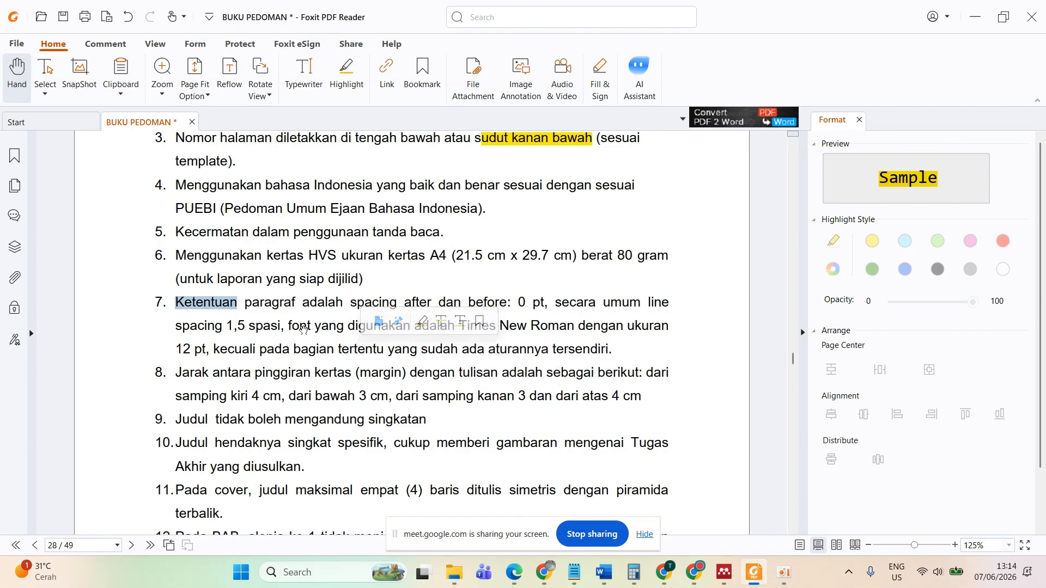
{"action": "left_click", "coordinate": [187, 302]}
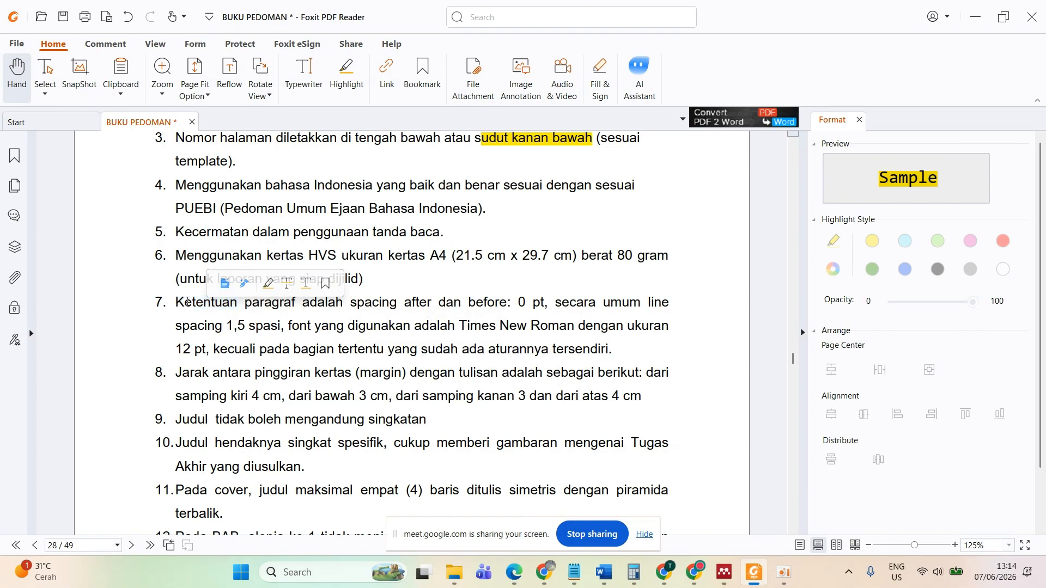
{"action": "double_click", "coordinate": [187, 302]}
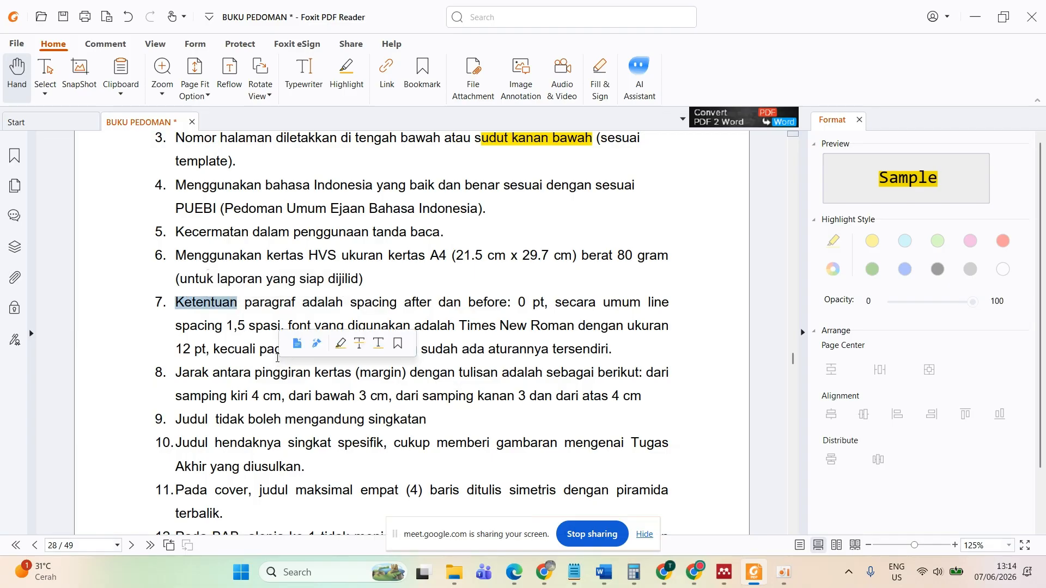
{"action": "left_click", "coordinate": [427, 314]}
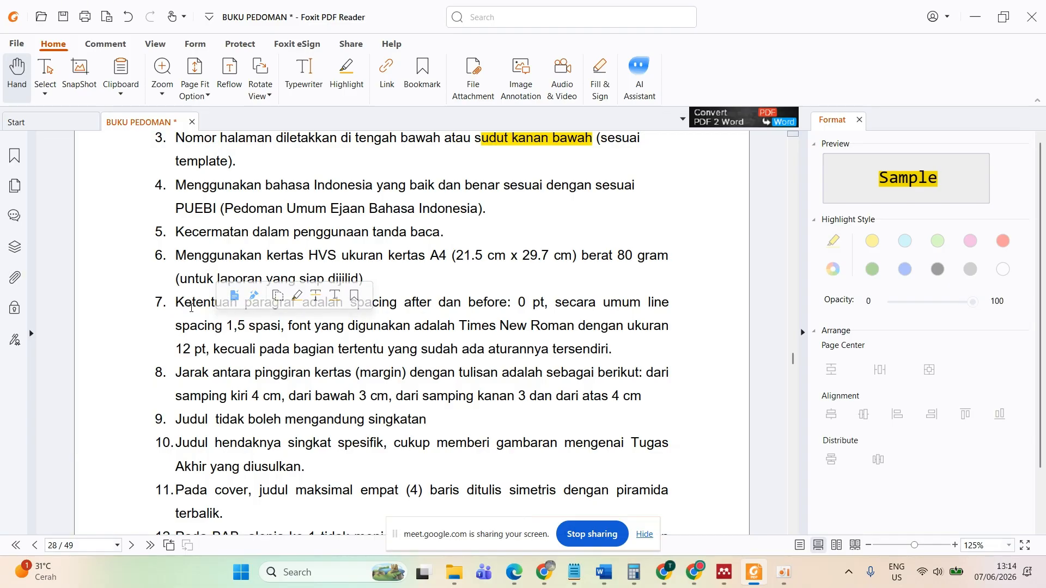
{"action": "left_click_drag", "start_coordinate": [191, 309], "coordinate": [252, 350]}
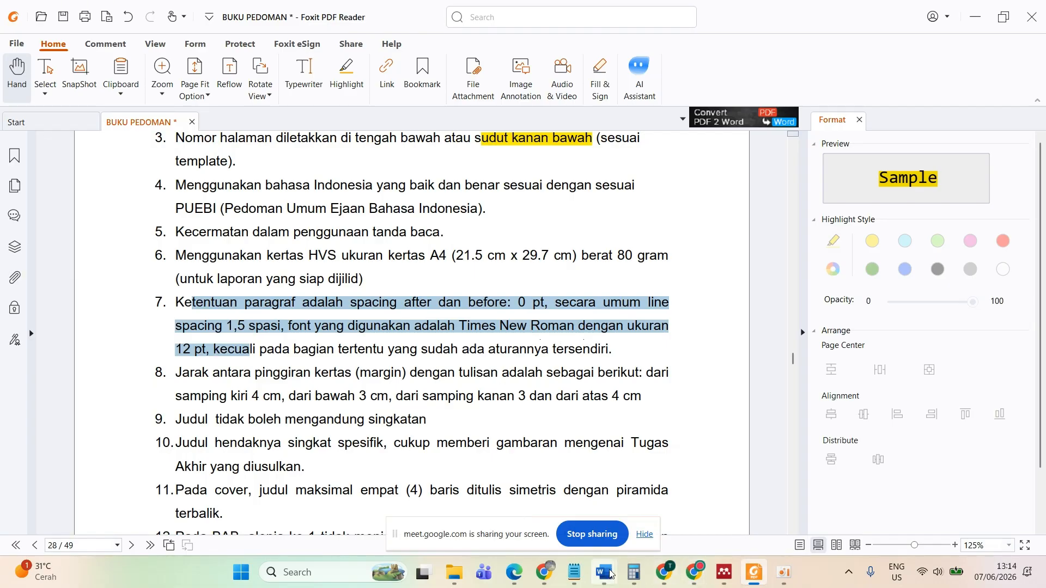
- Switch back to the proposal in Word and apply the paragraph settings and the modified Normal style
{"action": "mouse_move", "coordinate": [604, 572]}
{"action": "left_click", "coordinate": [937, 523]}
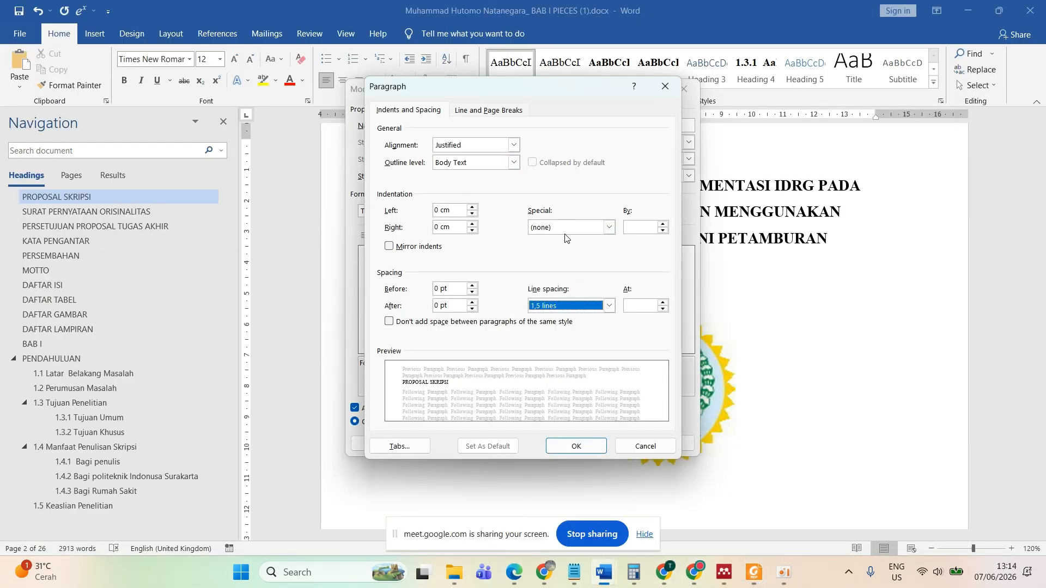
{"action": "left_click", "coordinate": [579, 445]}
{"action": "left_click", "coordinate": [578, 446]}
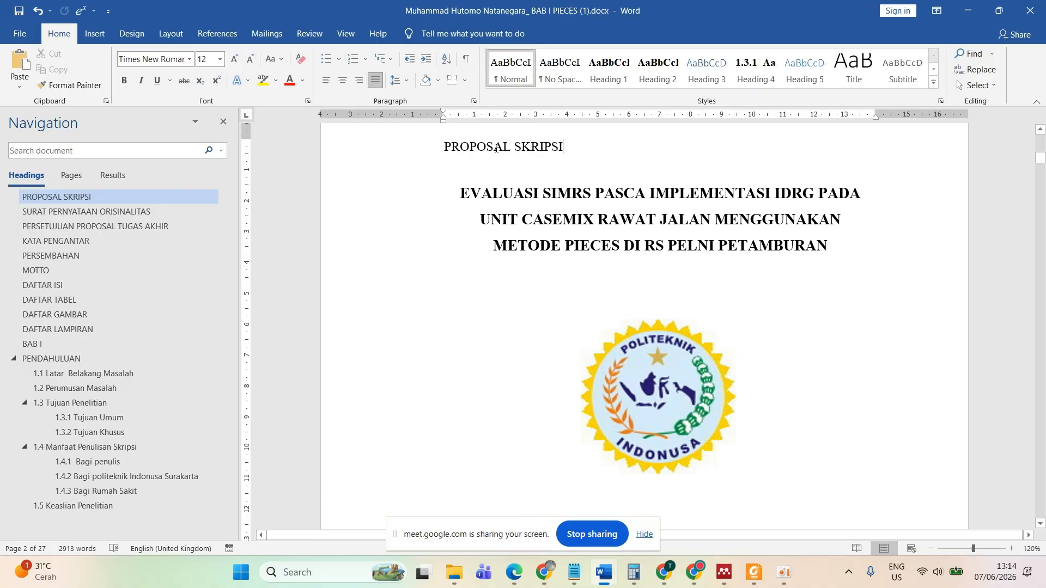
- Switch to the guide in Foxit PDF Reader and review the section 5.1 rules, comparing the margin requirements in items 2 and 8
{"action": "left_click", "coordinate": [755, 573]}
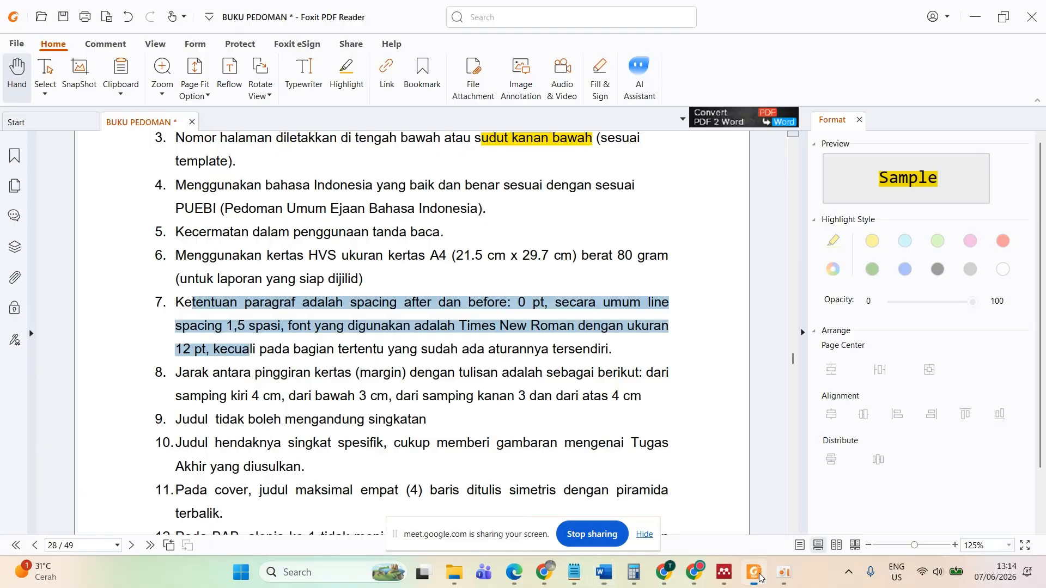
{"action": "scroll", "coordinate": [289, 345], "scroll_direction": "down", "scroll_amount": 3}
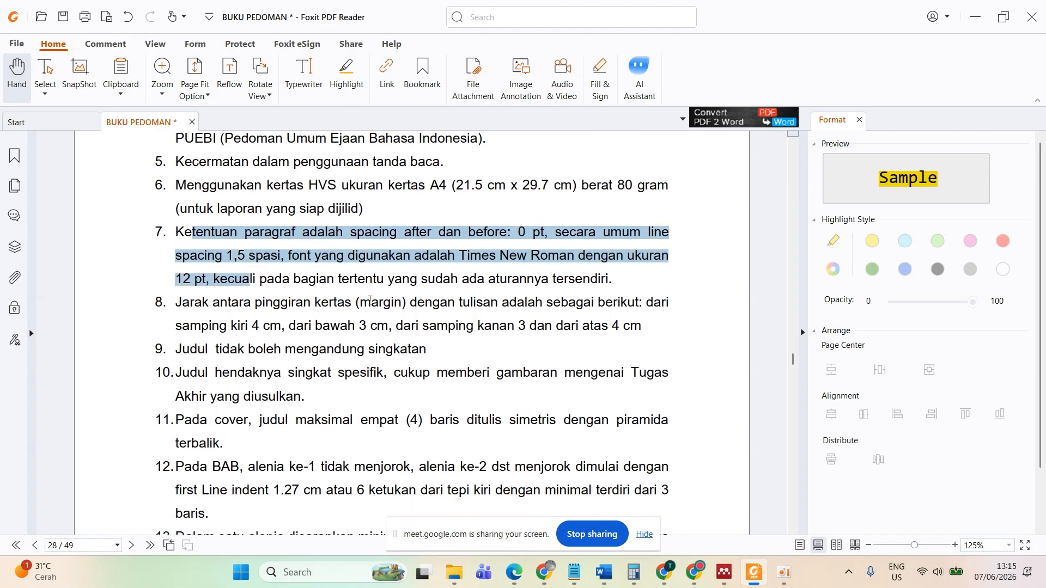
{"action": "left_click", "coordinate": [149, 302]}
{"action": "scroll", "coordinate": [185, 299], "scroll_direction": "up", "scroll_amount": 8}
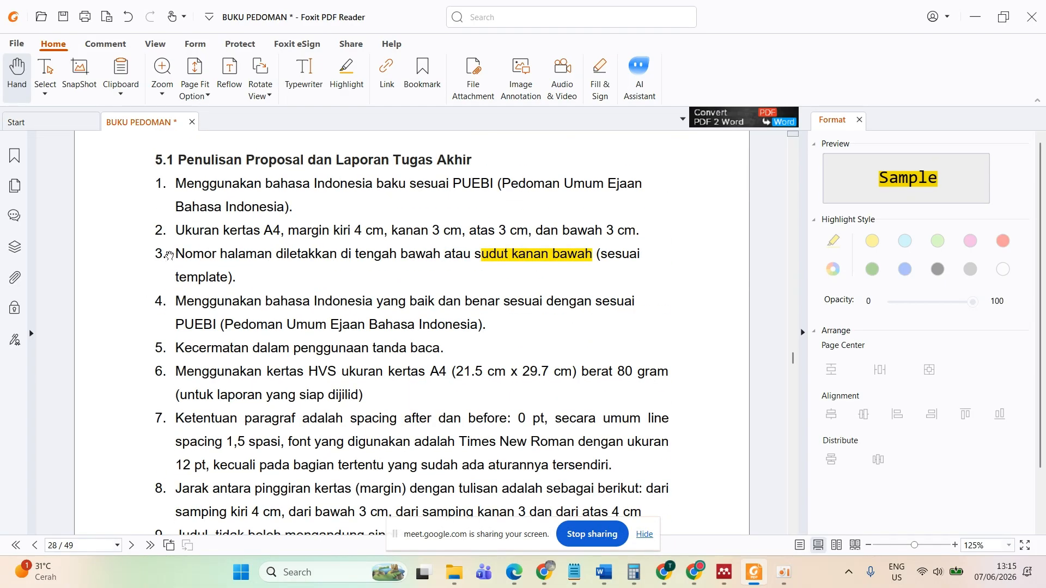
{"action": "scroll", "coordinate": [214, 345], "scroll_direction": "down", "scroll_amount": 6}
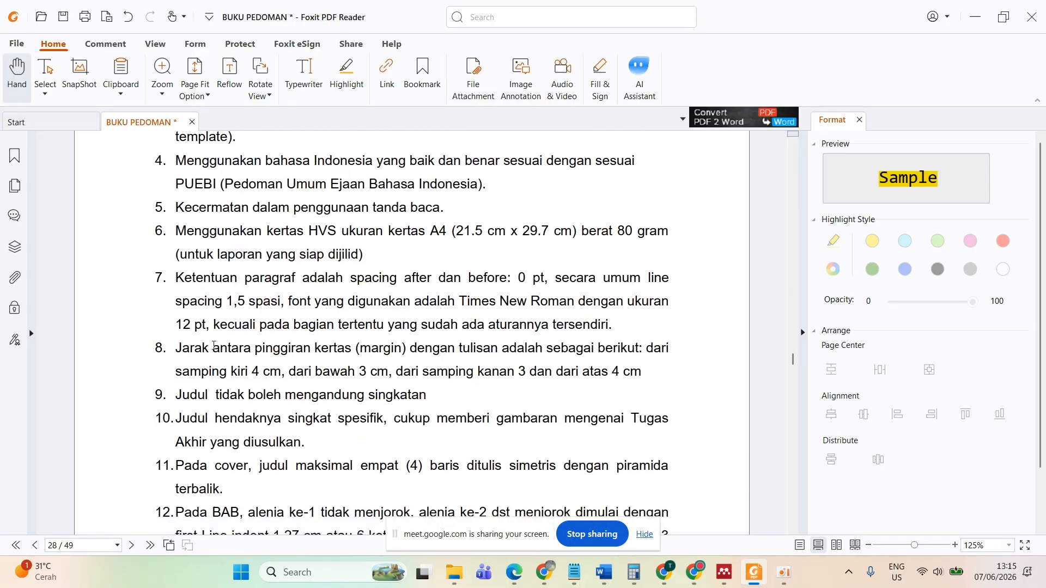
- Highlight the word "singkatan" in item 9 of the guide
{"action": "scroll", "coordinate": [213, 346], "scroll_direction": "down", "scroll_amount": 3}
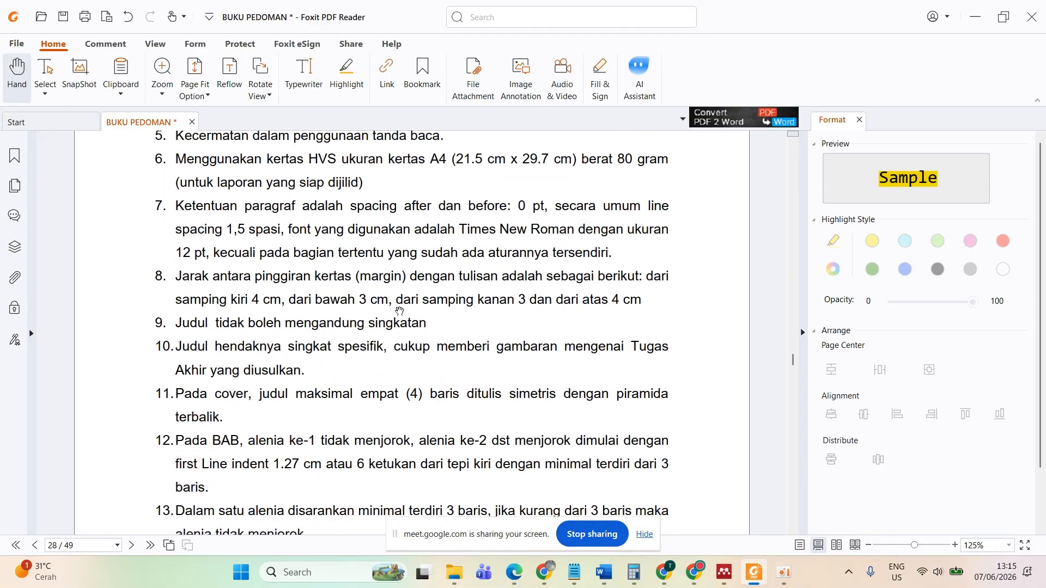
{"action": "scroll", "coordinate": [339, 316], "scroll_direction": "down", "scroll_amount": 2}
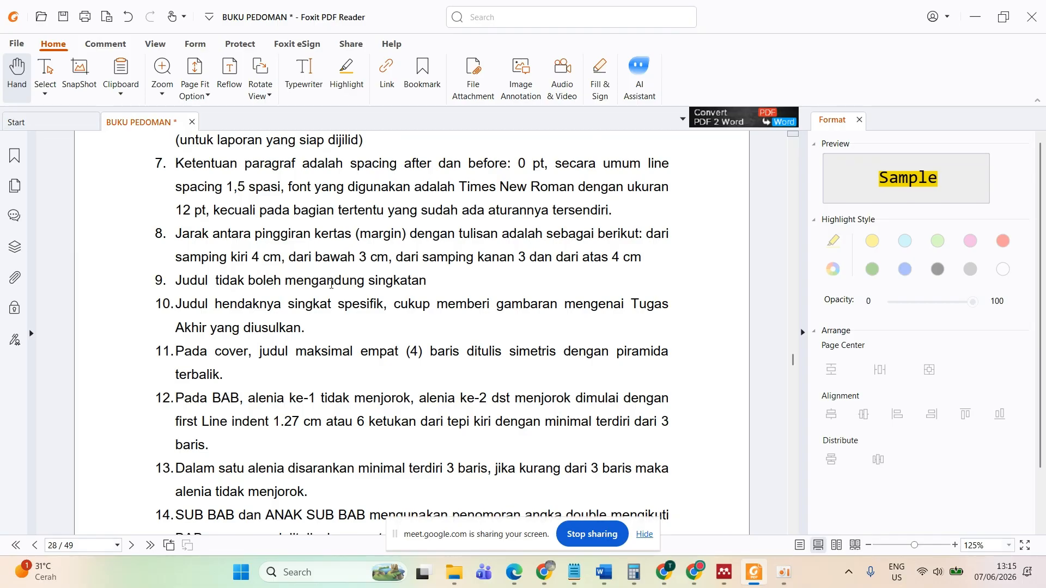
{"action": "double_click", "coordinate": [400, 282]}
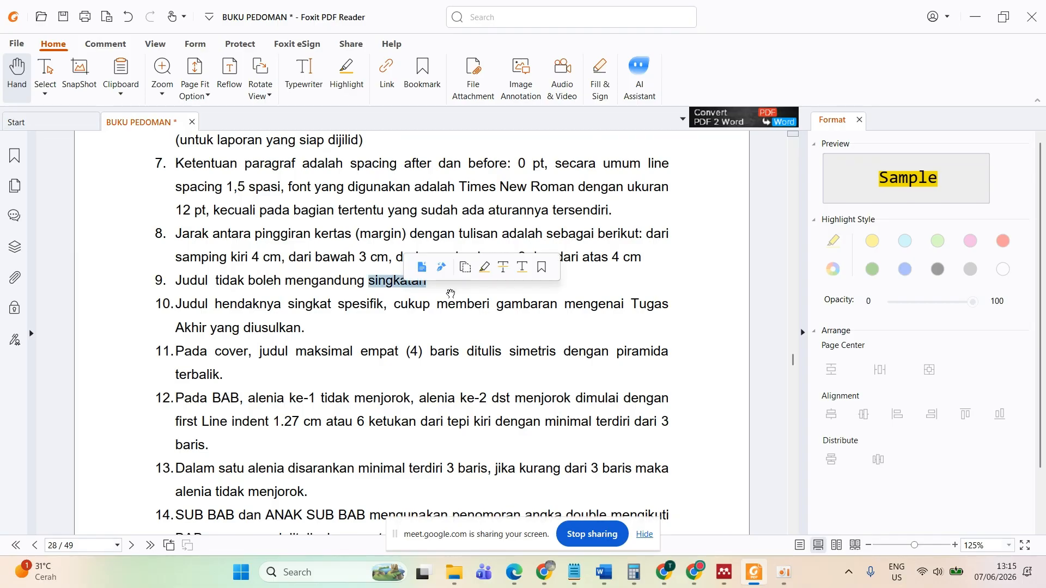
{"action": "left_click", "coordinate": [482, 273]}
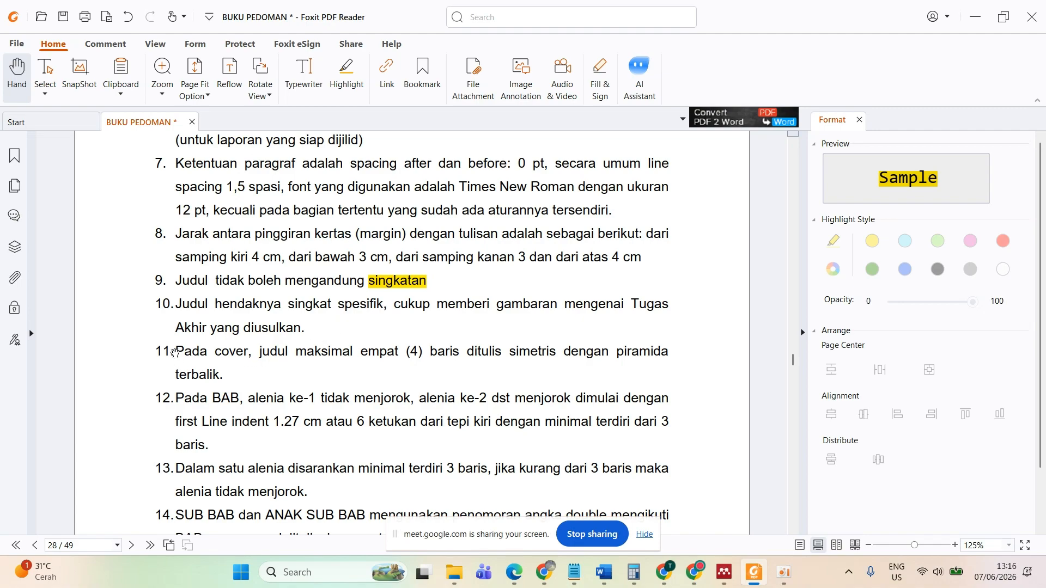
- Review item 11's rule on the cover title and item 12's rule on first-line paragraph indentation
{"action": "left_click_drag", "start_coordinate": [176, 350], "coordinate": [245, 376]}
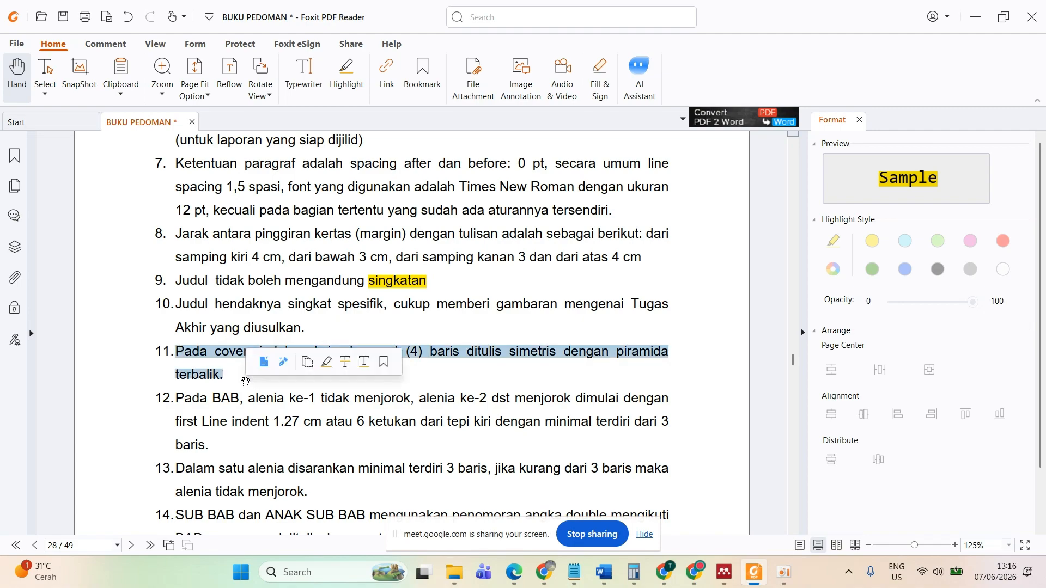
{"action": "scroll", "coordinate": [484, 351], "scroll_direction": "down", "scroll_amount": 3}
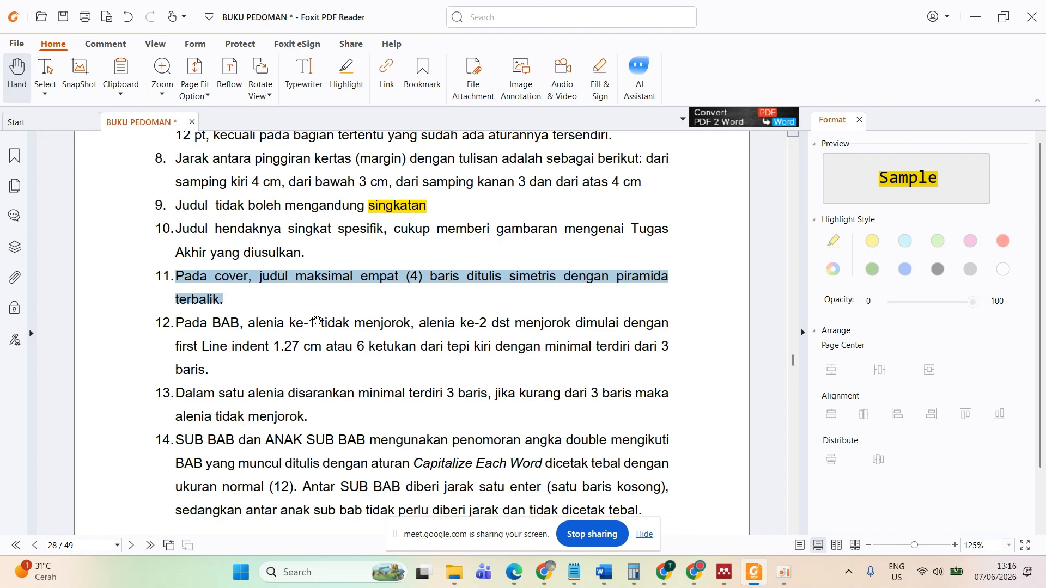
{"action": "left_click", "coordinate": [218, 317]}
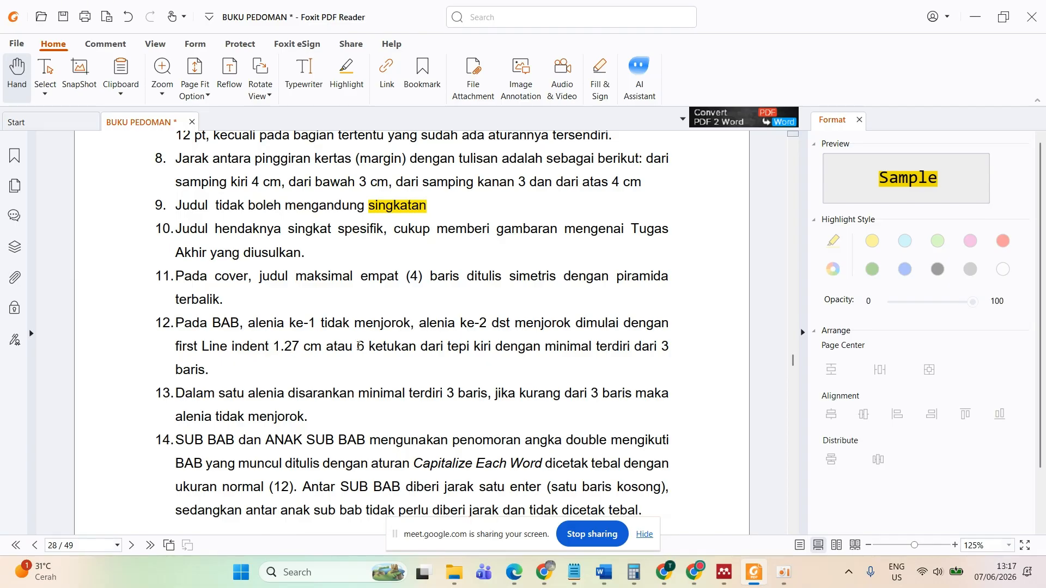
{"action": "left_click_drag", "start_coordinate": [357, 347], "coordinate": [416, 346]}
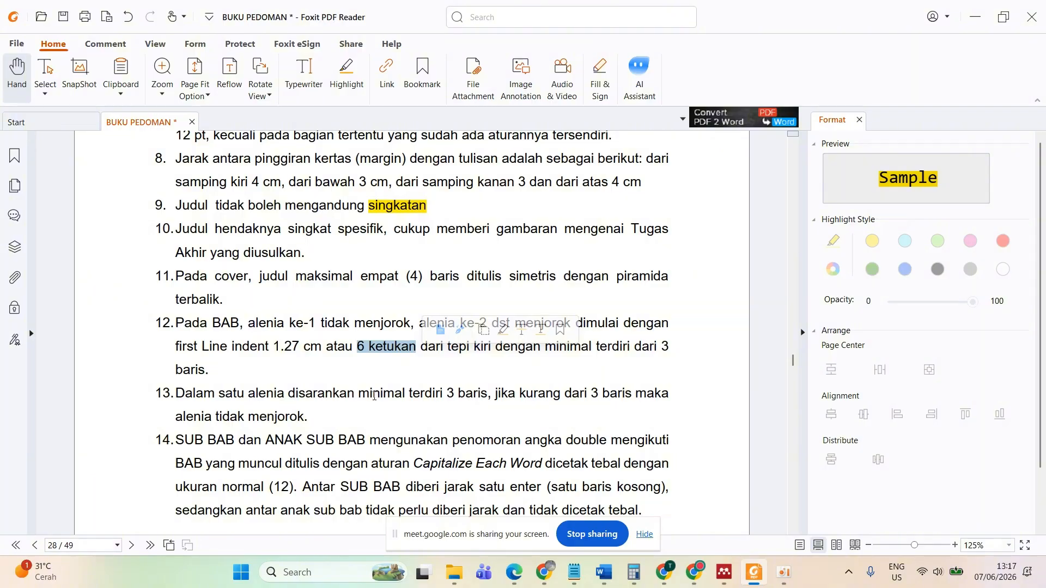
{"action": "left_click", "coordinate": [276, 347]}
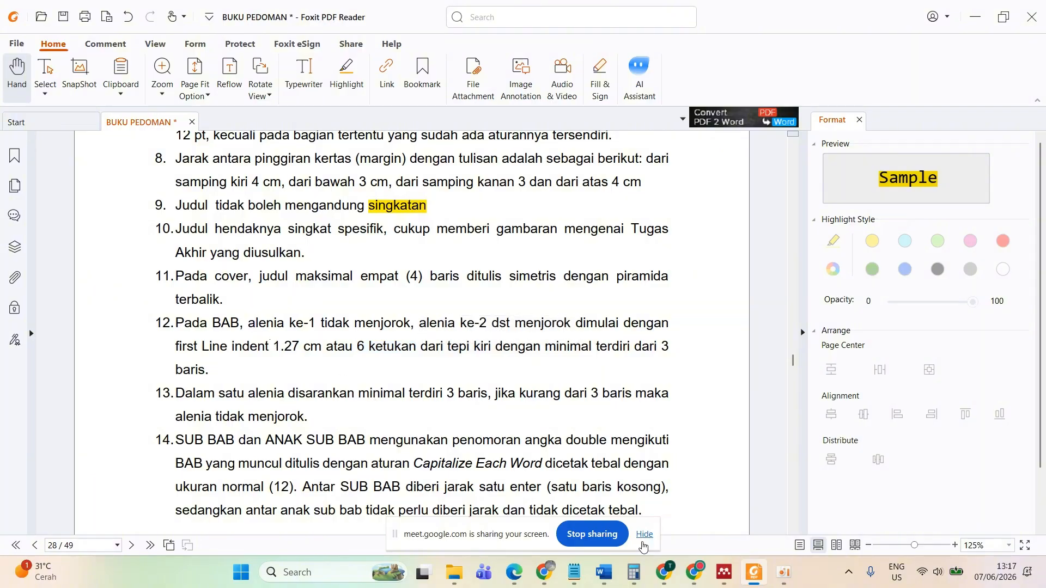
- Switch to the proposal in Word and check section 1.1 of BAB I against the indentation rule in the Foxit guide
{"action": "mouse_move", "coordinate": [602, 573]}
{"action": "left_click", "coordinate": [951, 458]}
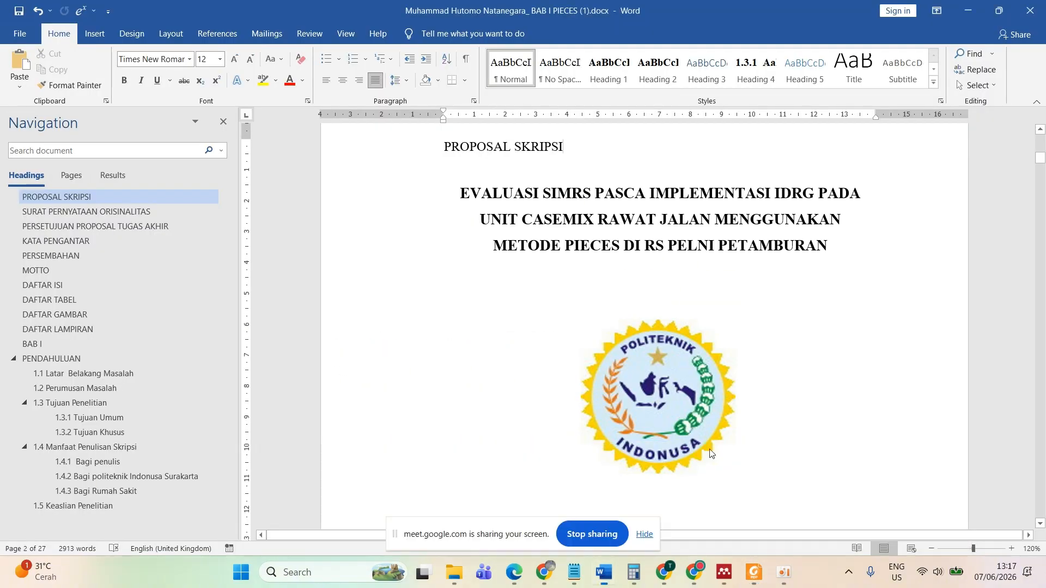
{"action": "scroll", "coordinate": [566, 420], "scroll_direction": "down", "scroll_amount": 20}
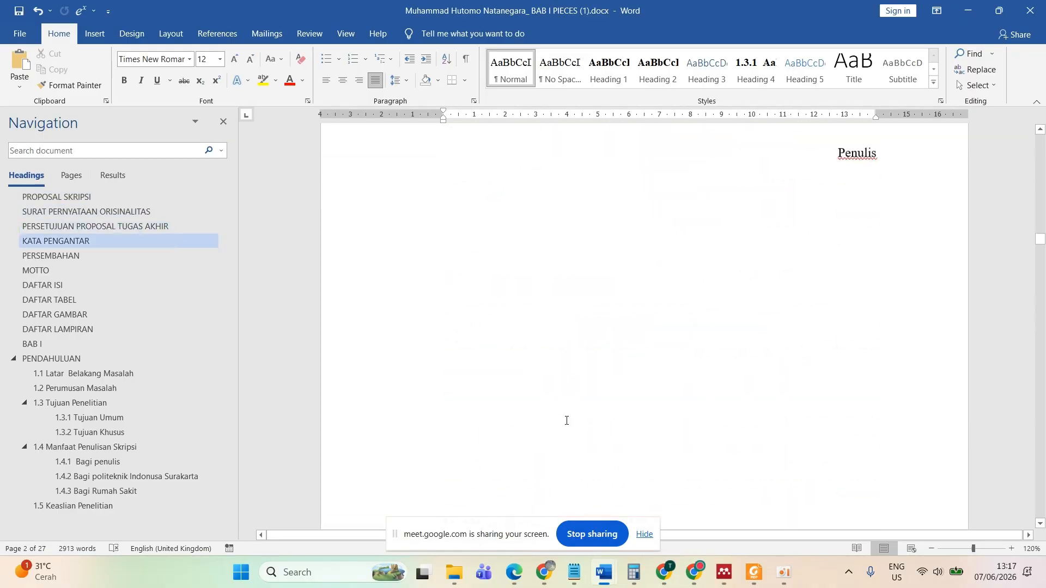
{"action": "scroll", "coordinate": [566, 420], "scroll_direction": "down", "scroll_amount": 20}
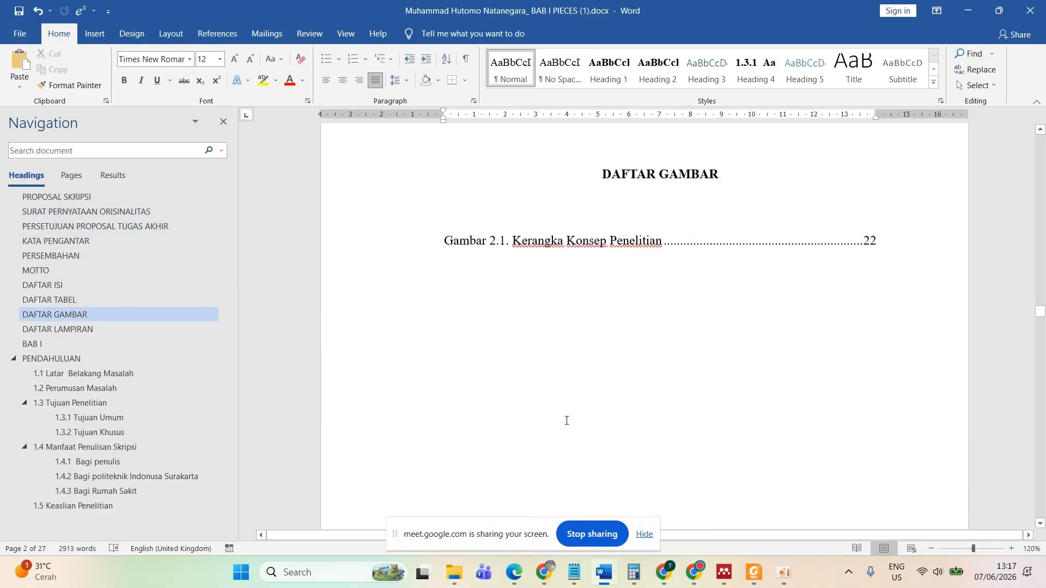
{"action": "scroll", "coordinate": [566, 420], "scroll_direction": "down", "scroll_amount": 15}
{"action": "scroll", "coordinate": [566, 420], "scroll_direction": "up", "scroll_amount": 10}
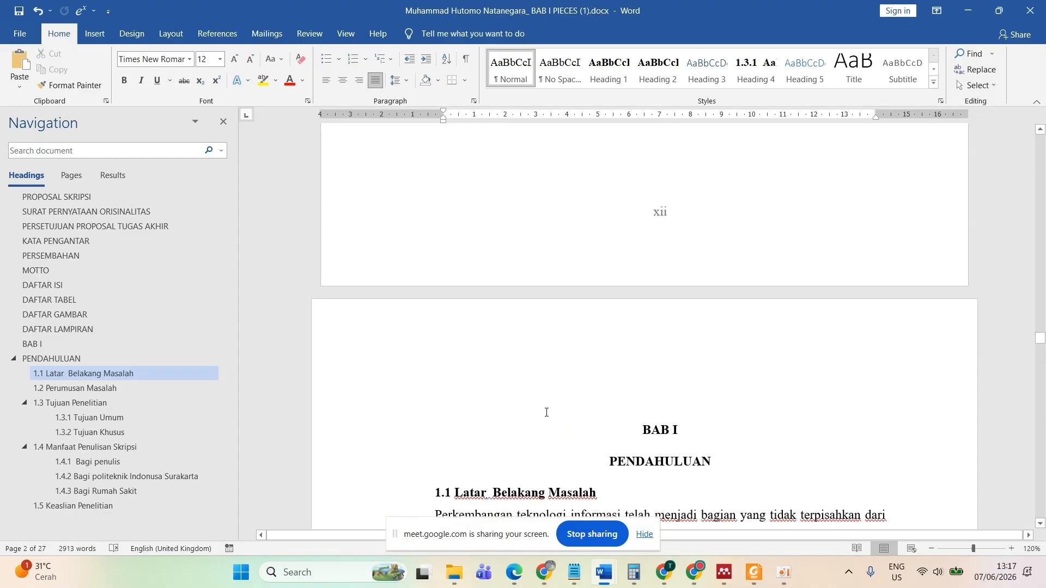
{"action": "scroll", "coordinate": [547, 411], "scroll_direction": "down", "scroll_amount": 5}
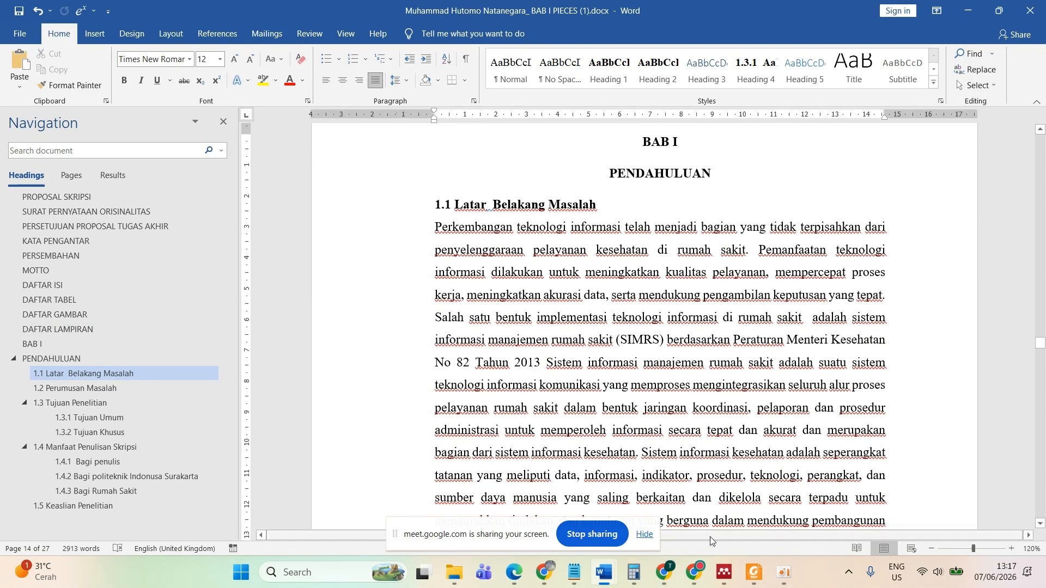
{"action": "left_click", "coordinate": [745, 572]}
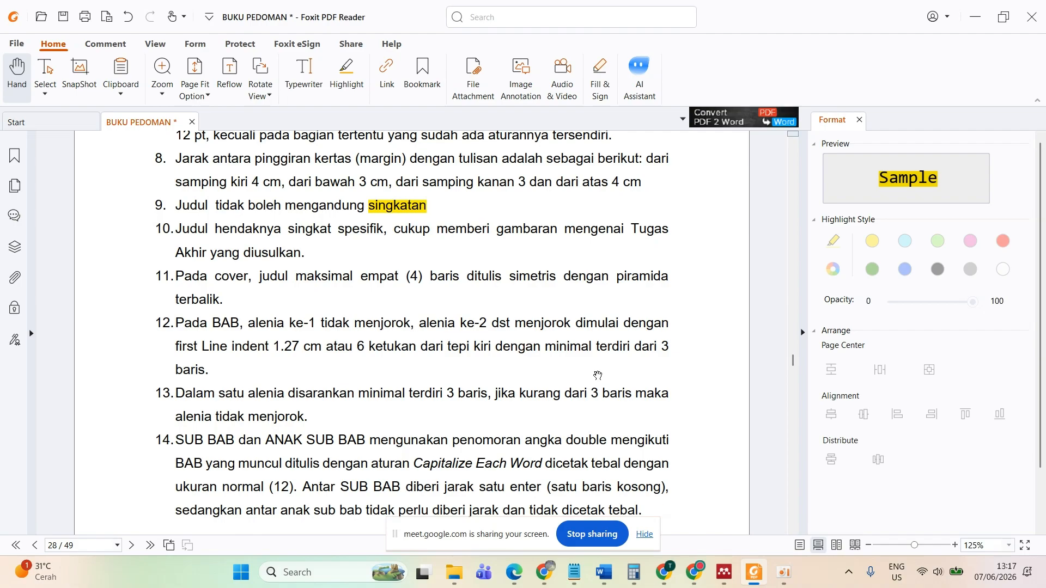
{"action": "left_click", "coordinate": [753, 585]}
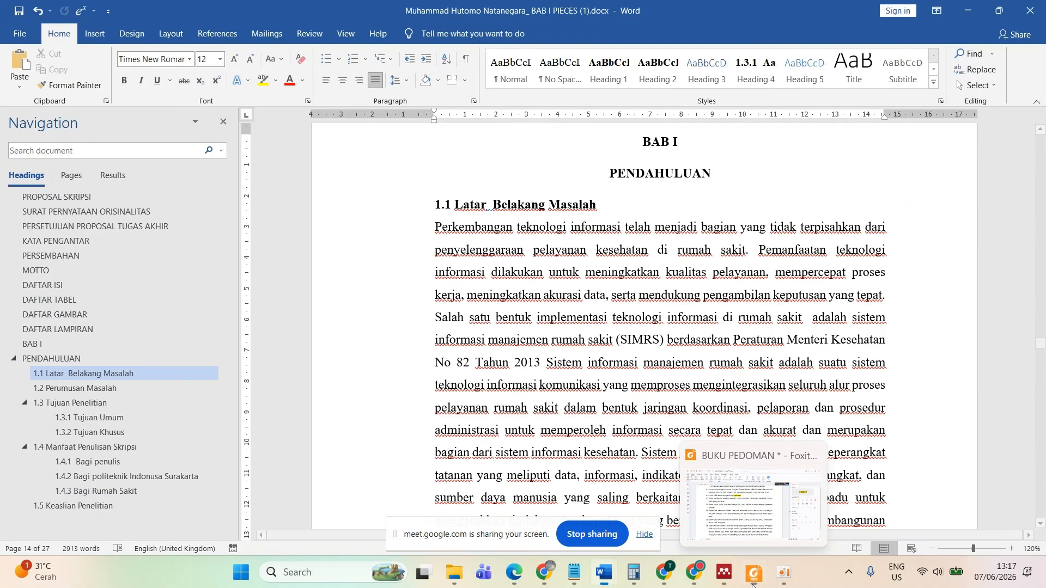
- Remove the existing indentation from the "Rumah Sakit memiliki" paragraph in section 1.1
{"action": "scroll", "coordinate": [397, 375], "scroll_direction": "down", "scroll_amount": 5}
{"action": "left_click", "coordinate": [397, 368]}
{"action": "left_click", "coordinate": [467, 297]}
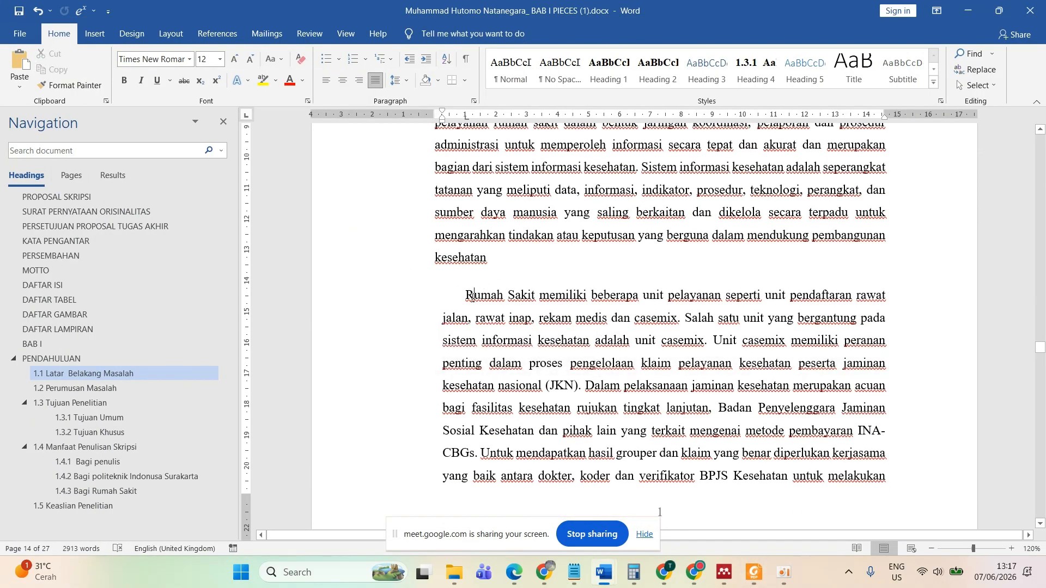
{"action": "key", "text": "BackSpace"}
{"action": "key", "text": "BackSpace"}
{"action": "key", "text": "BackSpace"}
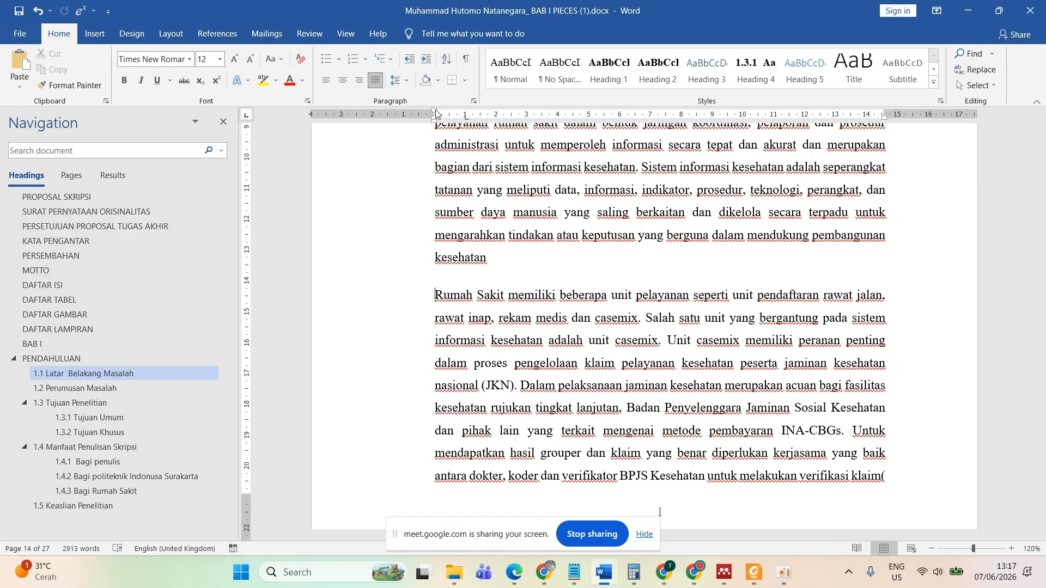
- Give the "Rumah Sakit memiliki" paragraph a first-line indent of 1,27 cm
{"action": "left_click_drag", "start_coordinate": [434, 111], "coordinate": [472, 115]}
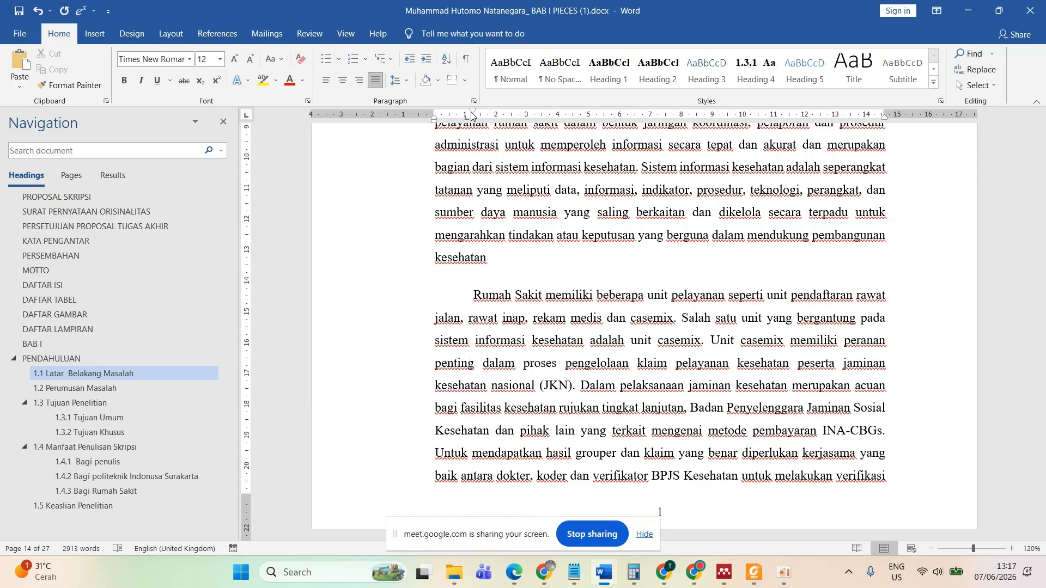
{"action": "double_click", "coordinate": [472, 115]}
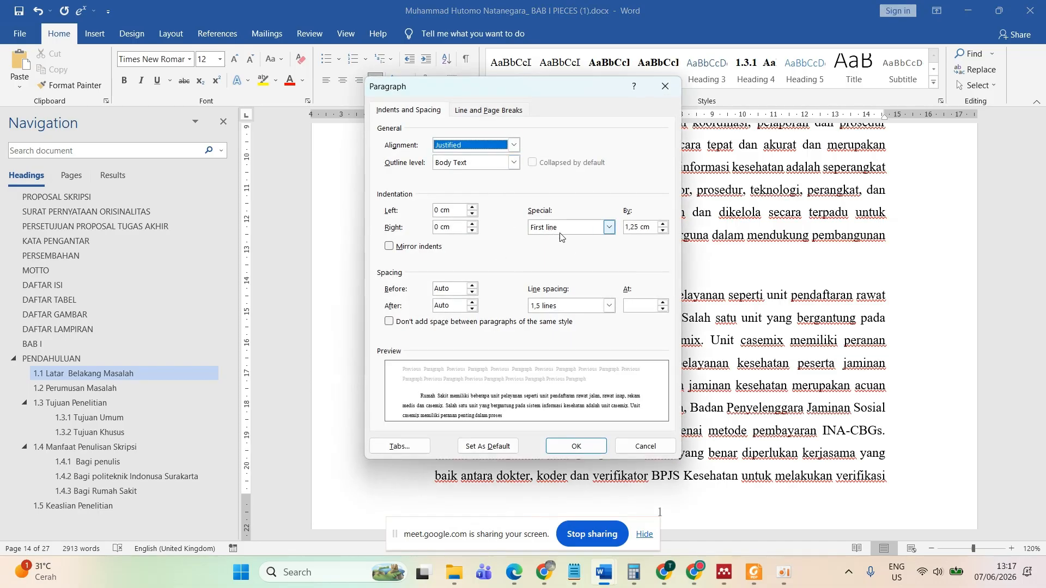
{"action": "left_click", "coordinate": [663, 224]}
{"action": "left_click", "coordinate": [632, 226]}
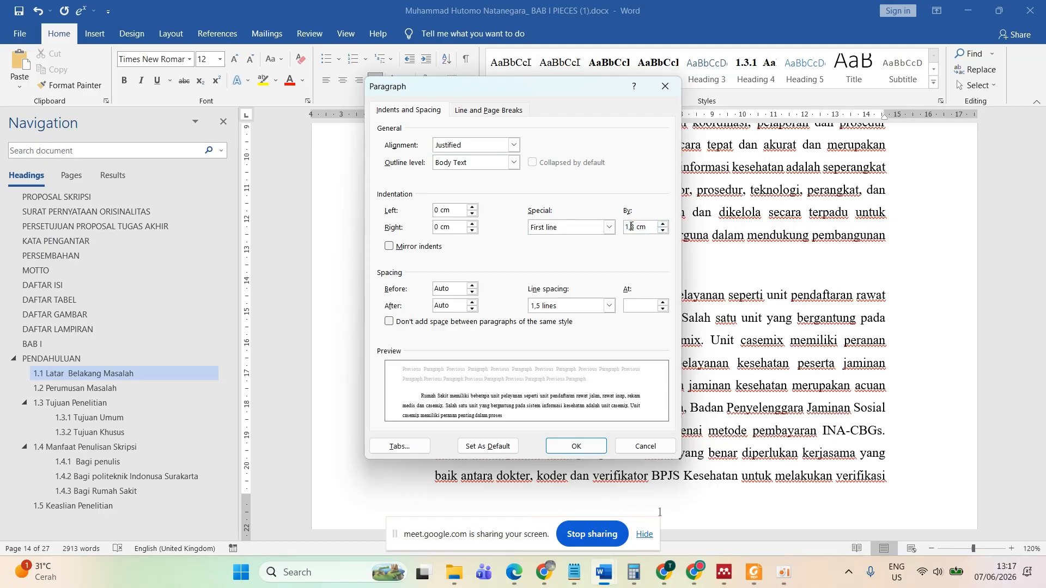
{"action": "key", "text": "Delete"}
{"action": "type", "text": "27"}
{"action": "left_click", "coordinate": [576, 446]}
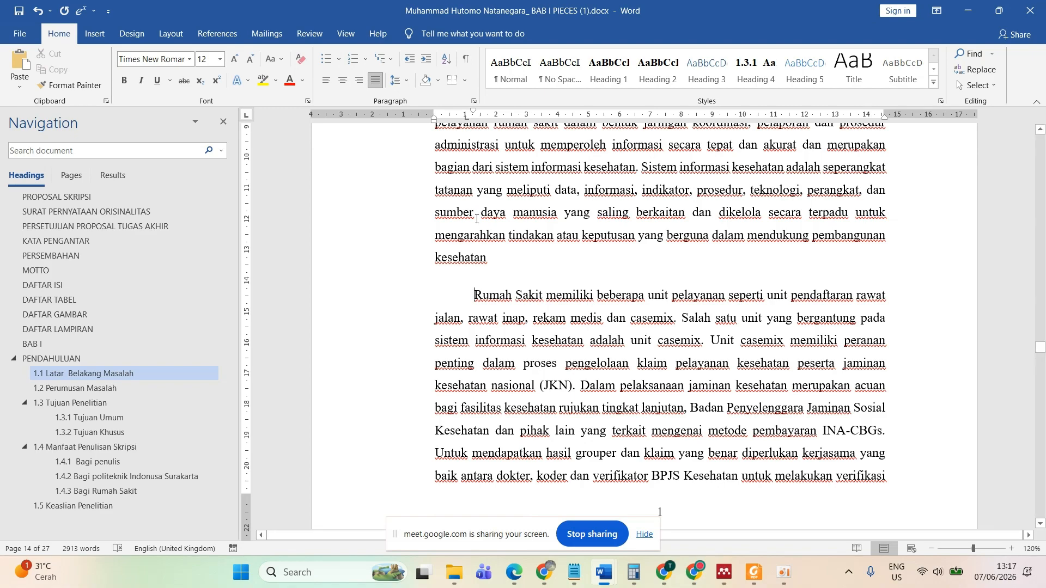
- Copy this paragraph's formatting to the "Seiring dengan perkembangan" paragraph with Format Painter and open its paragraph settings to check the indent
{"action": "scroll", "coordinate": [503, 327], "scroll_direction": "down", "scroll_amount": 1}
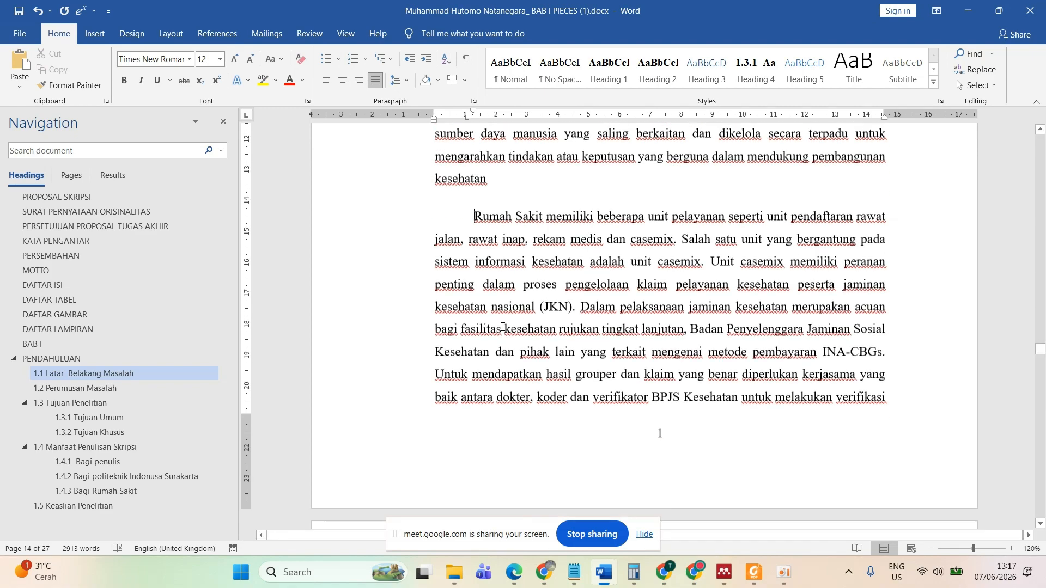
{"action": "left_click", "coordinate": [80, 84]}
{"action": "scroll", "coordinate": [473, 338], "scroll_direction": "down", "scroll_amount": 7}
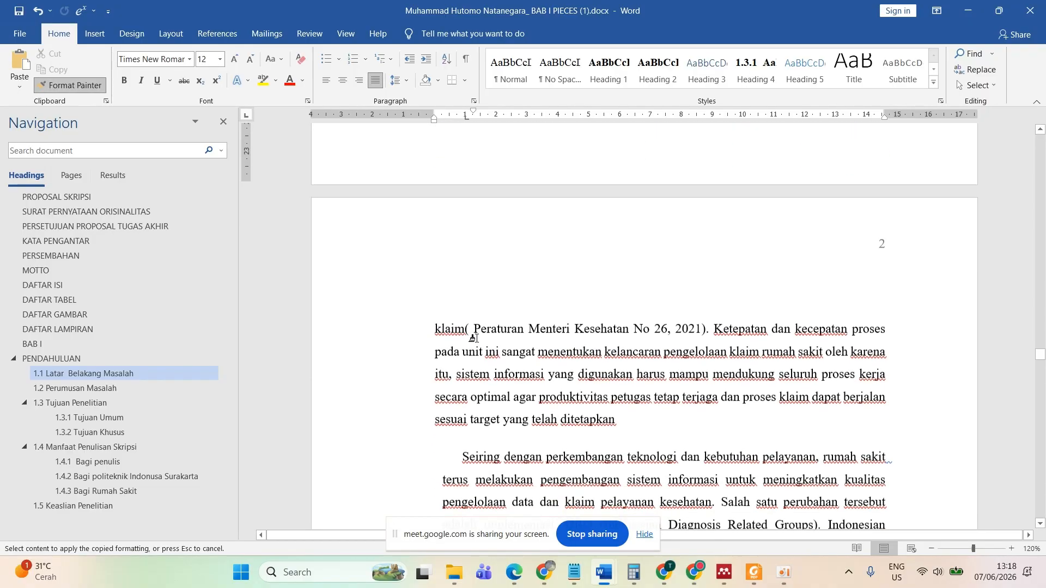
{"action": "left_click", "coordinate": [495, 274]}
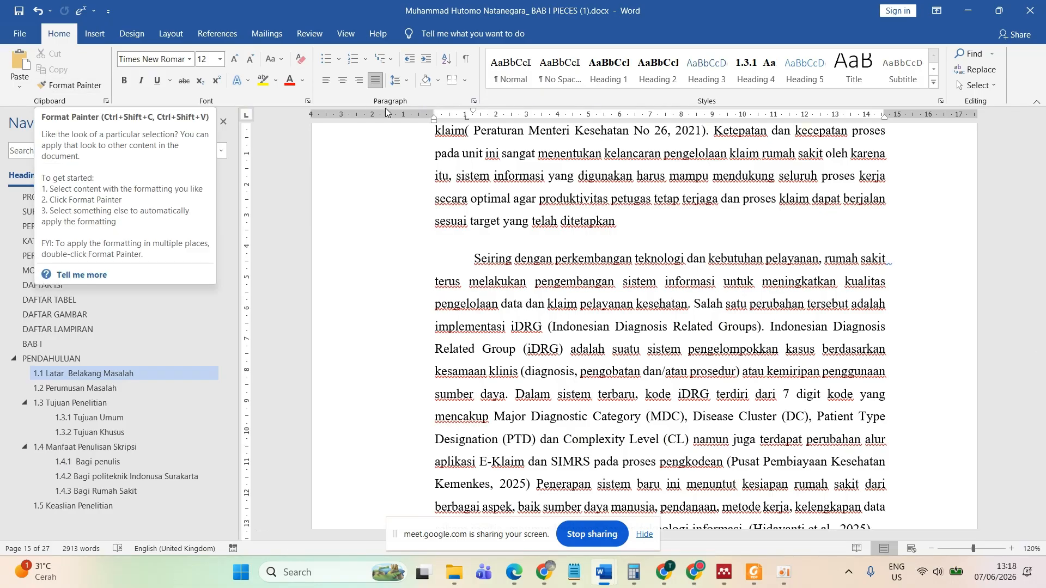
{"action": "left_click_drag", "start_coordinate": [475, 113], "coordinate": [476, 113]}
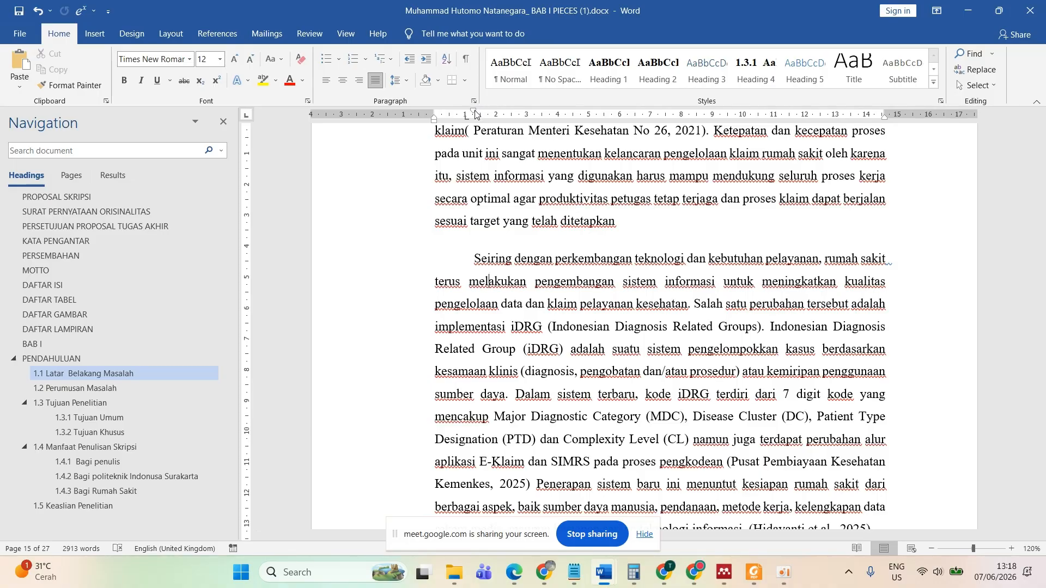
{"action": "double_click", "coordinate": [475, 113]}
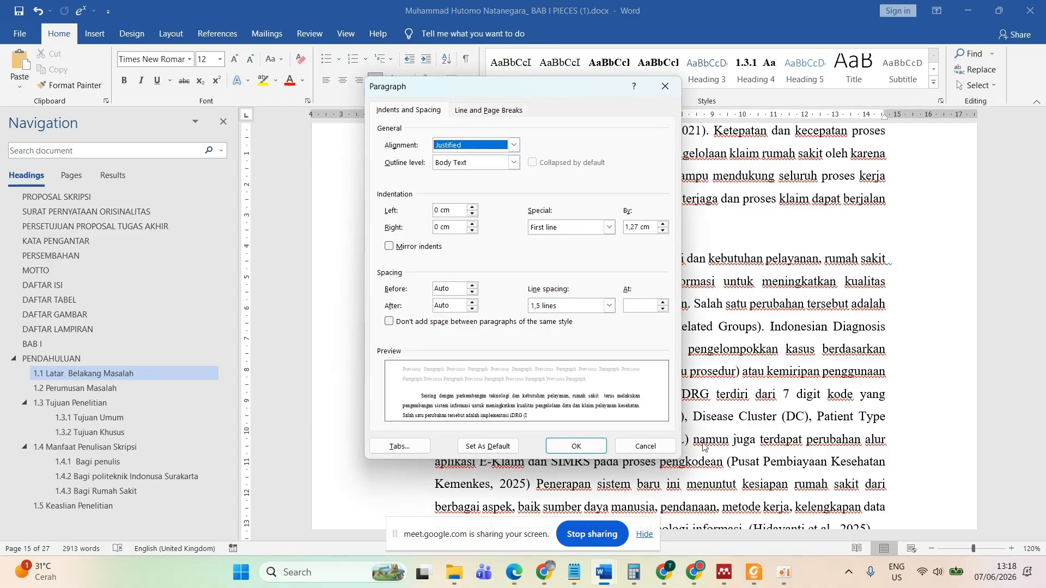
- Switch to the guide in Foxit PDF Reader and review item 13's rule on the minimum number of lines per paragraph
{"action": "left_click", "coordinate": [754, 572]}
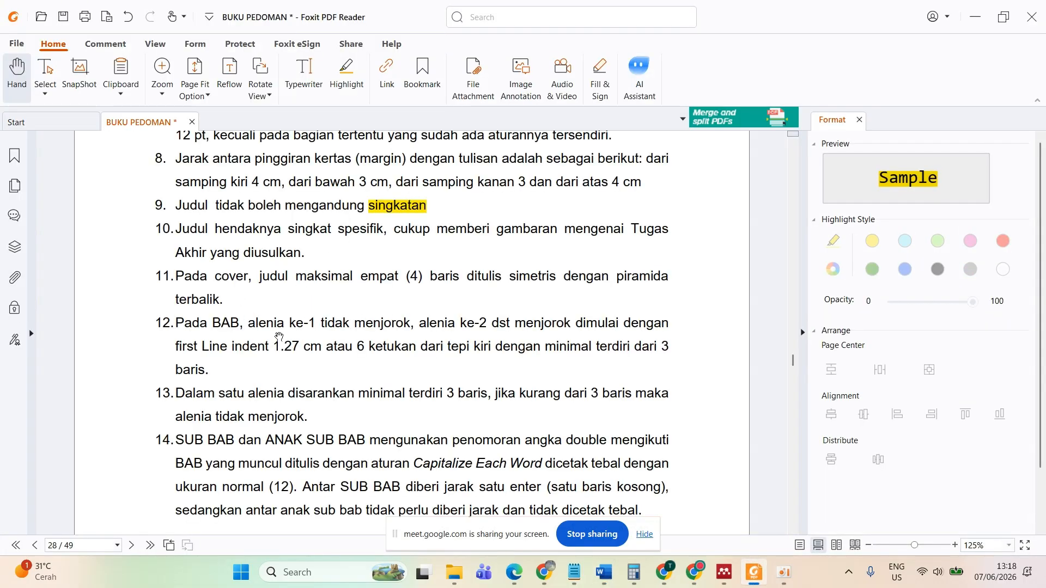
{"action": "scroll", "coordinate": [352, 348], "scroll_direction": "down", "scroll_amount": 3}
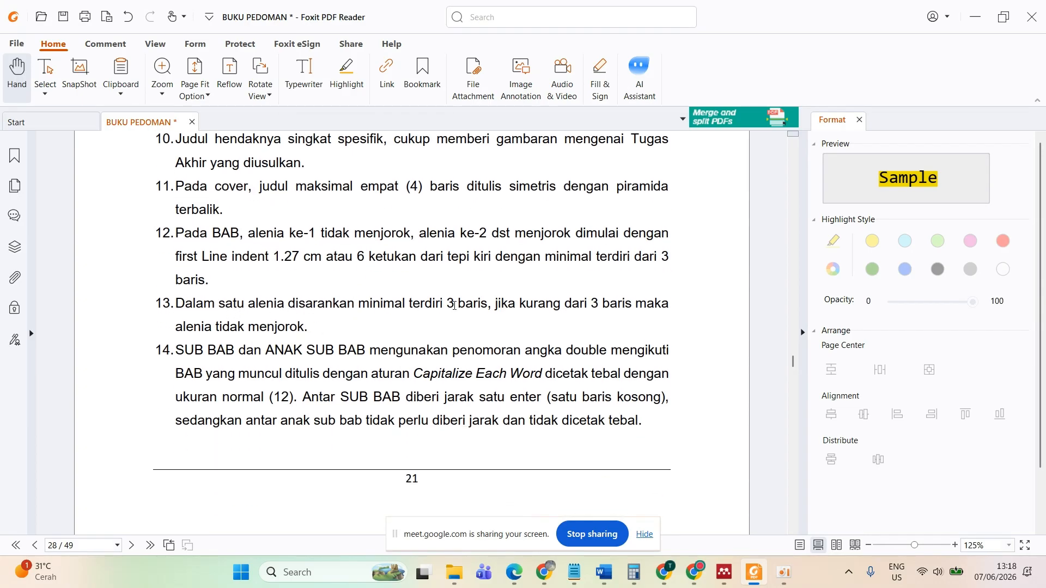
{"action": "double_click", "coordinate": [472, 305]}
{"action": "left_click", "coordinate": [560, 329]}
- Switch back to the proposal in Word and accept the settings of the "Seiring dengan perkembangan" paragraph
{"action": "left_click", "coordinate": [604, 572]}
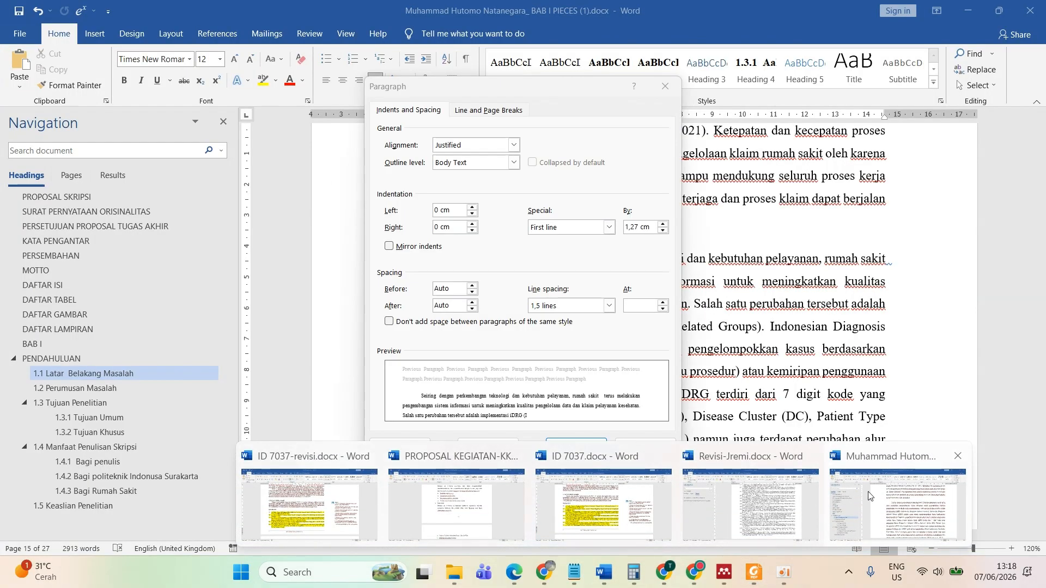
{"action": "left_click", "coordinate": [868, 491]}
{"action": "left_click", "coordinate": [581, 448]}
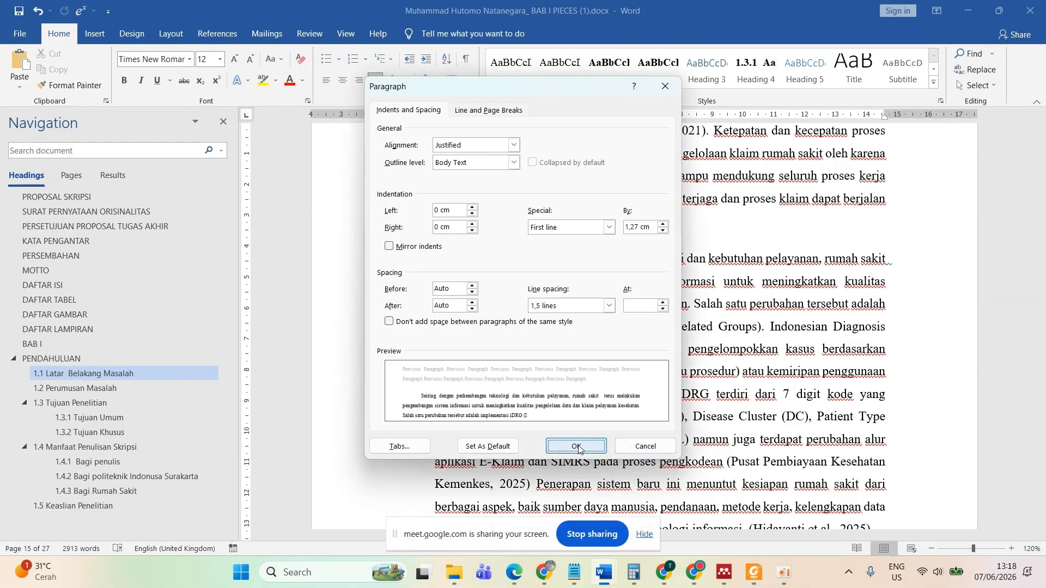
- Look through the paragraphs of section 1.1 to examine their indentation and length
{"action": "scroll", "coordinate": [502, 275], "scroll_direction": "down", "scroll_amount": 2}
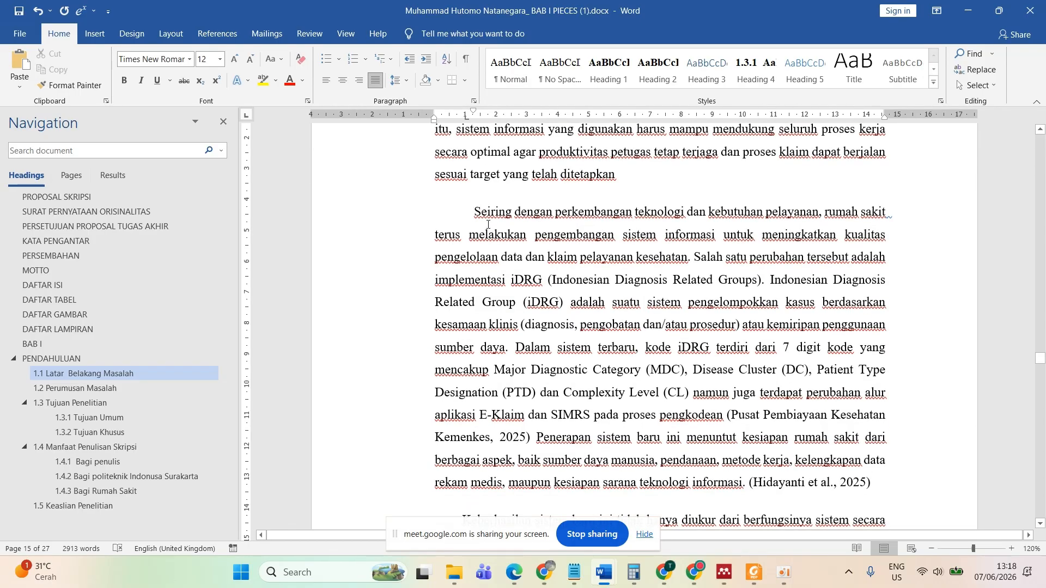
{"action": "scroll", "coordinate": [521, 466], "scroll_direction": "down", "scroll_amount": 16}
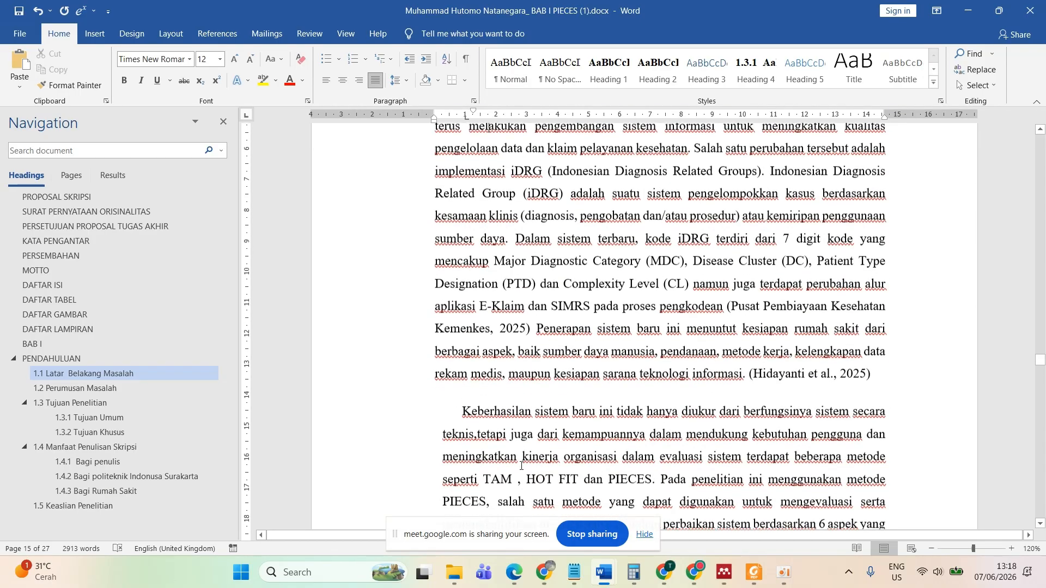
{"action": "scroll", "coordinate": [521, 466], "scroll_direction": "up", "scroll_amount": 20}
{"action": "scroll", "coordinate": [521, 466], "scroll_direction": "up", "scroll_amount": 20}
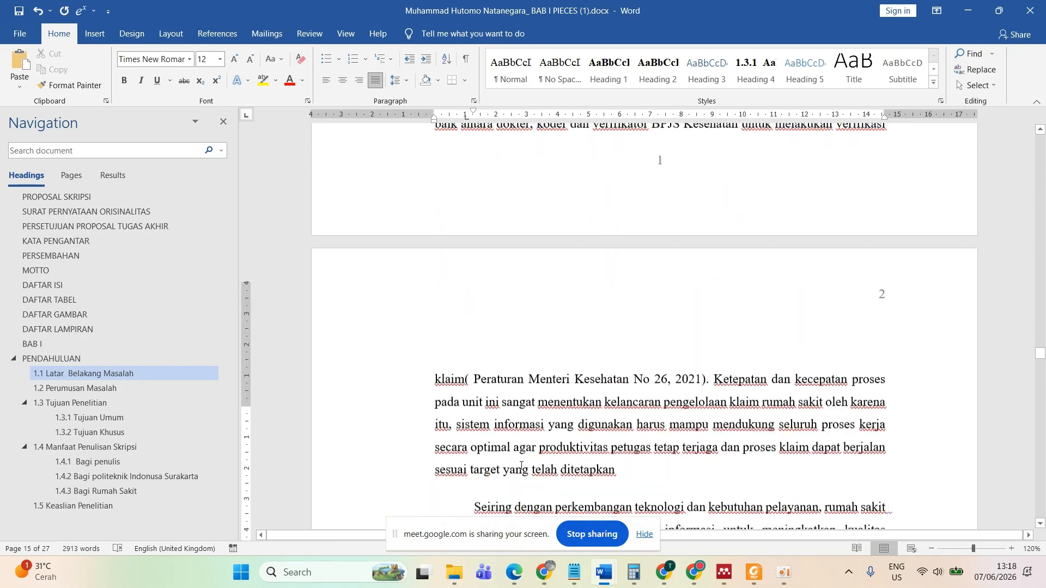
{"action": "scroll", "coordinate": [521, 464], "scroll_direction": "down", "scroll_amount": 8}
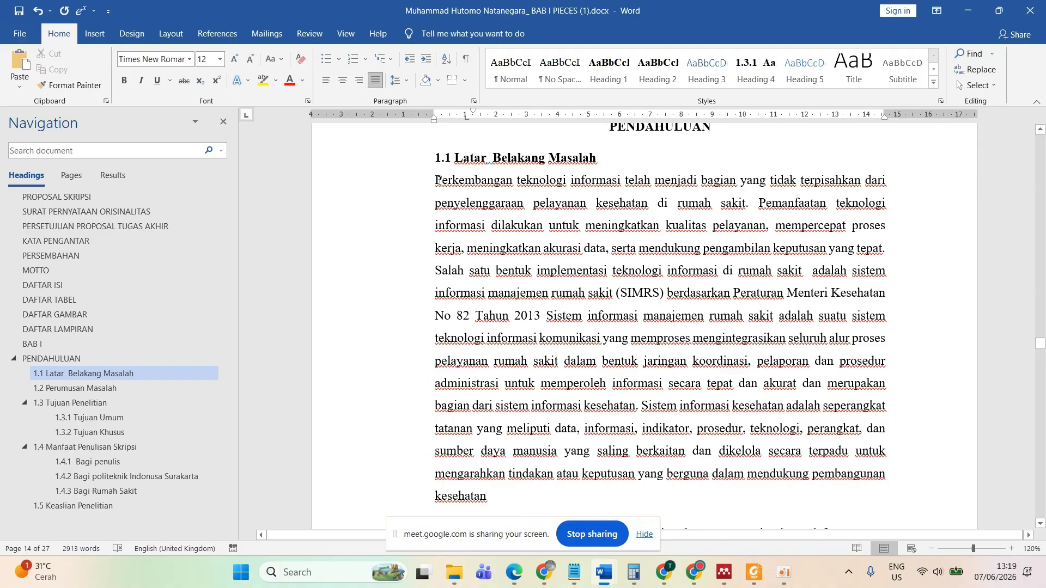
- Select the first sentence of the opening paragraph in section 1.1 to examine how it is written
{"action": "left_click_drag", "start_coordinate": [437, 180], "coordinate": [679, 264]}
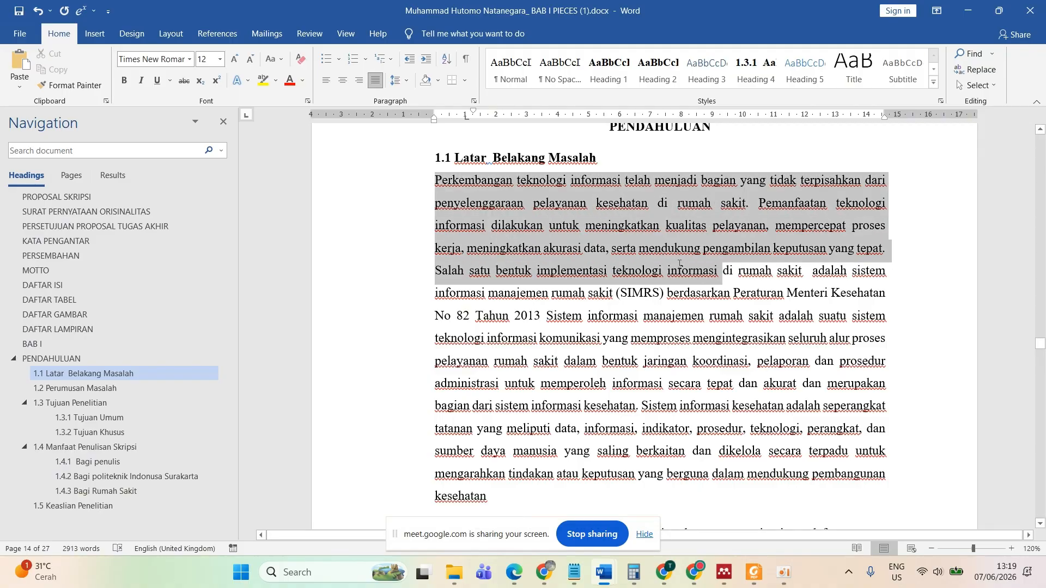
{"action": "left_click", "coordinate": [752, 203]}
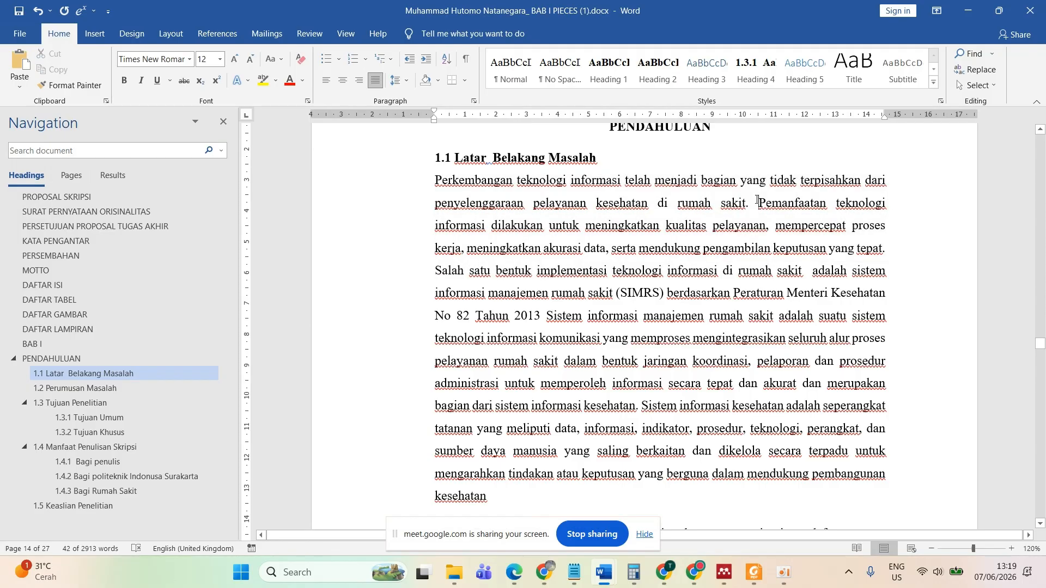
{"action": "left_click", "coordinate": [655, 206], "text": "ctrl"}
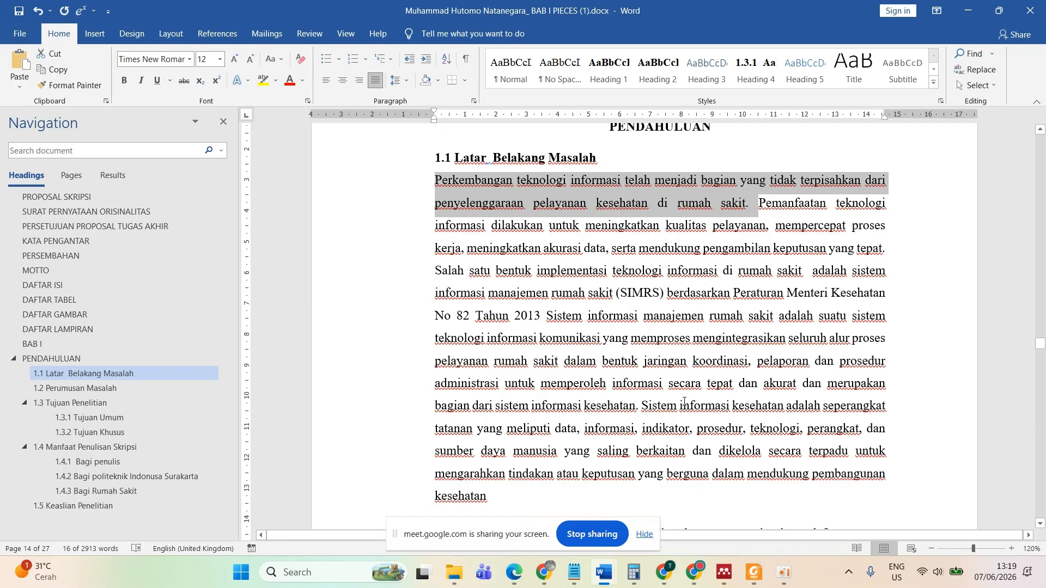
- Review item 14's subchapter heading rule in the Foxit PDF Reader guide and switch back to Word to check the 1.1 heading's numbering
{"action": "left_click", "coordinate": [753, 572]}
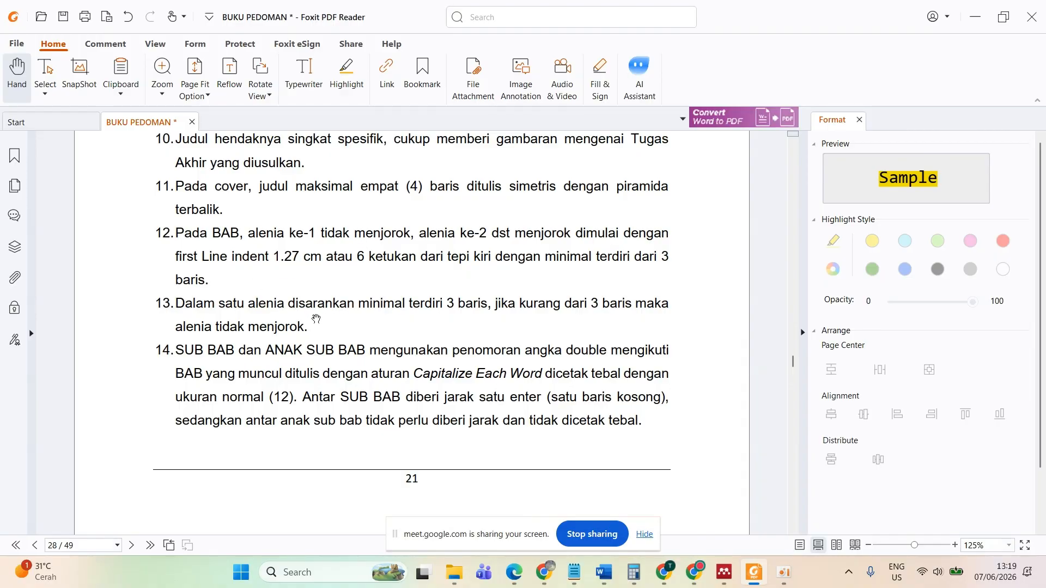
{"action": "scroll", "coordinate": [283, 331], "scroll_direction": "down", "scroll_amount": 3}
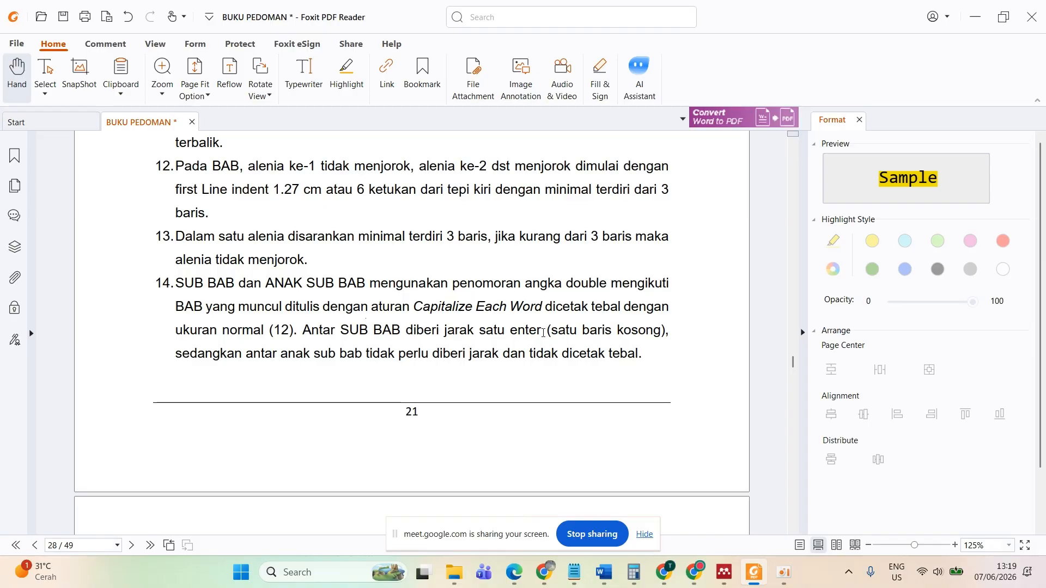
{"action": "scroll", "coordinate": [543, 333], "scroll_direction": "down", "scroll_amount": 5}
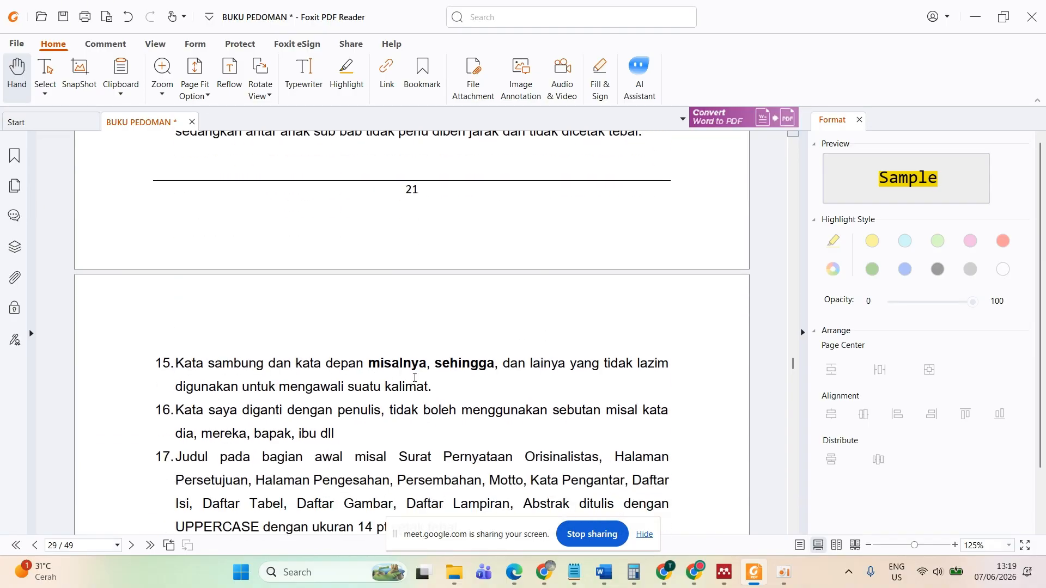
{"action": "scroll", "coordinate": [415, 377], "scroll_direction": "up", "scroll_amount": 2}
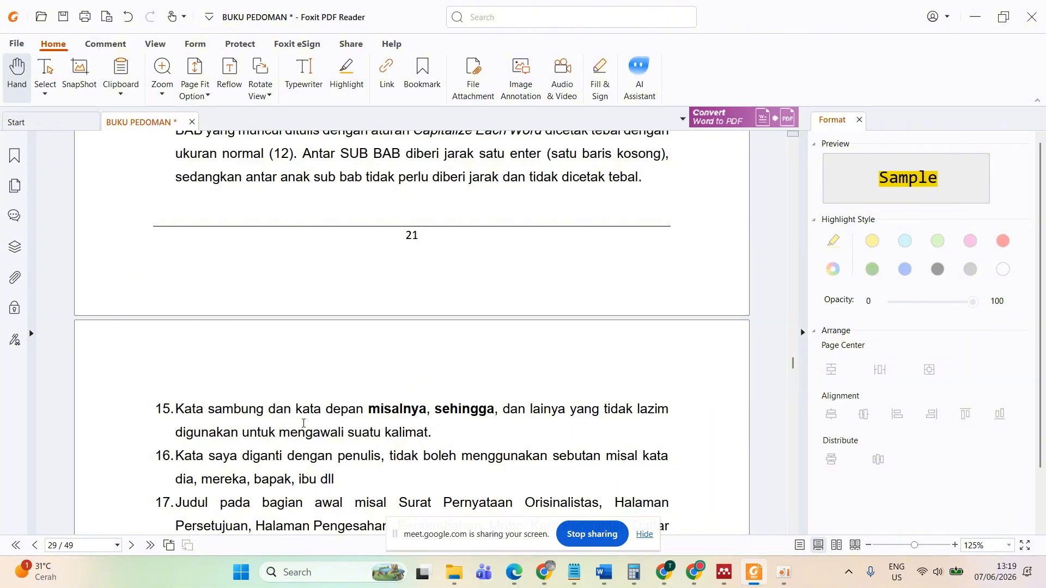
{"action": "scroll", "coordinate": [306, 250], "scroll_direction": "up", "scroll_amount": 3}
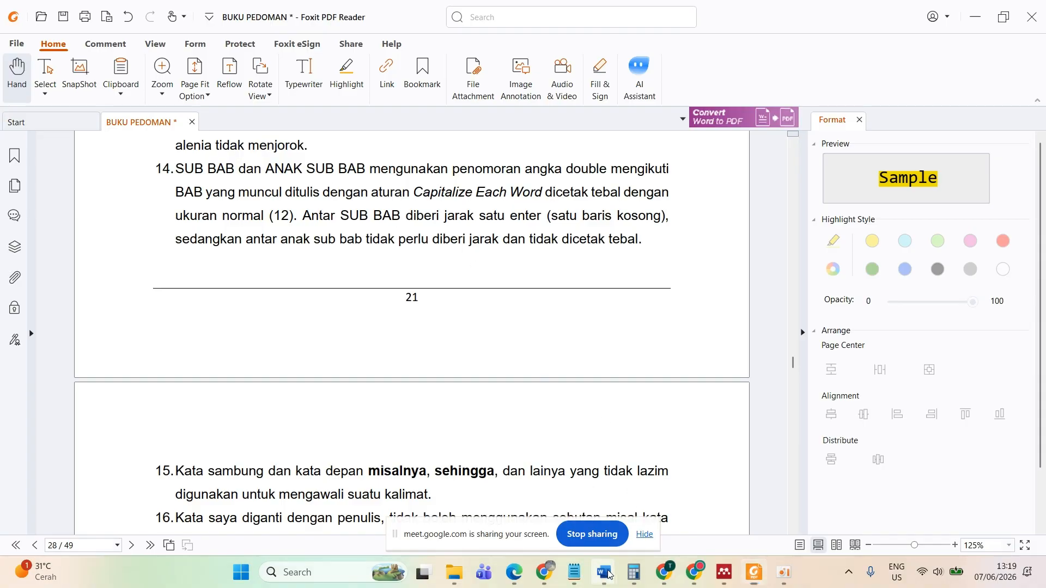
{"action": "mouse_move", "coordinate": [604, 572]}
{"action": "left_click", "coordinate": [898, 504]}
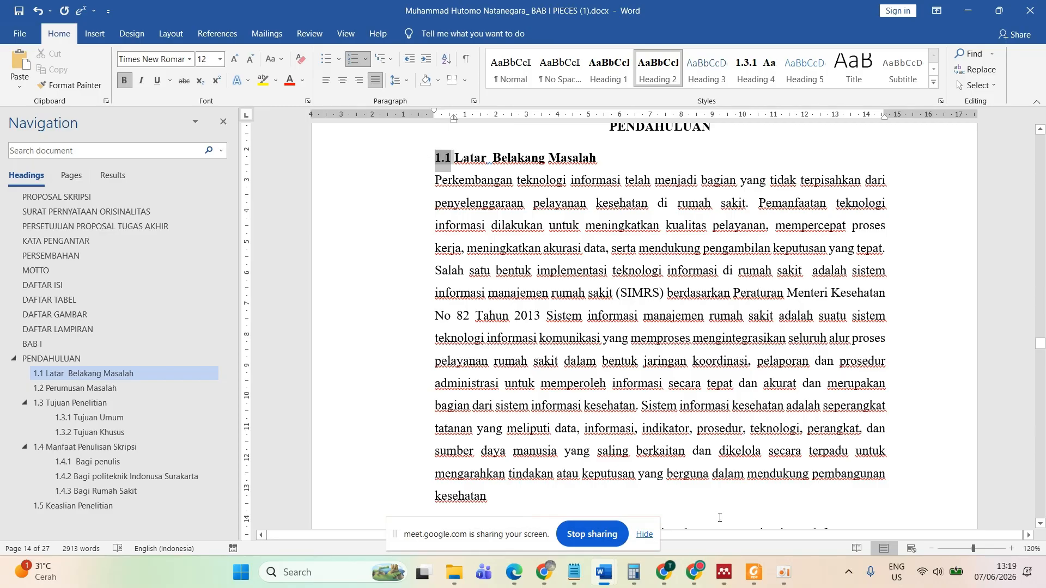
- Switch to the guide in Foxit PDF Reader and review items 15 to 17 on sentence openings, personal wording and front-matter titles
{"action": "left_click", "coordinate": [754, 572]}
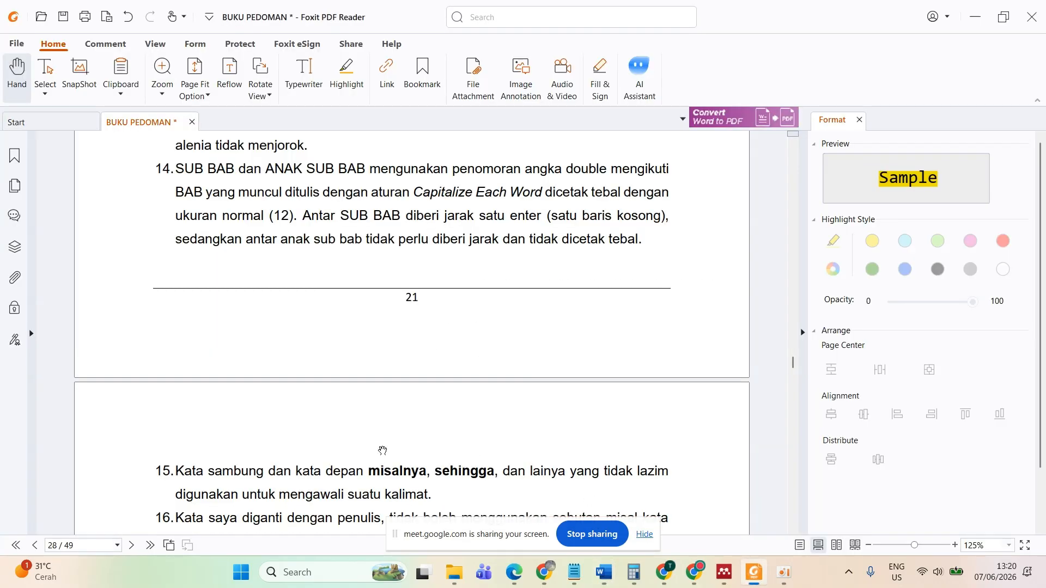
{"action": "scroll", "coordinate": [233, 289], "scroll_direction": "down", "scroll_amount": 3}
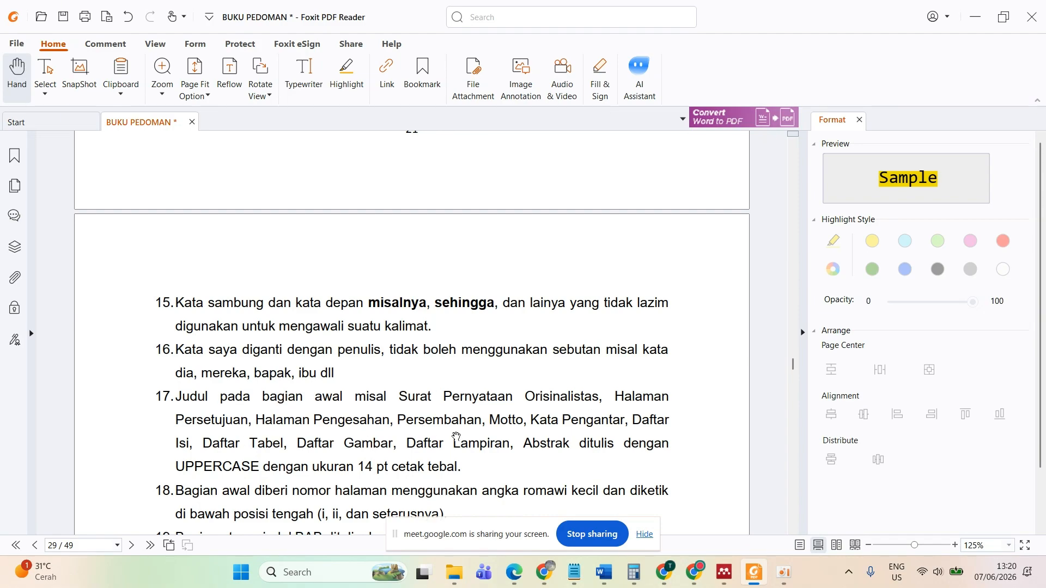
{"action": "double_click", "coordinate": [216, 467]}
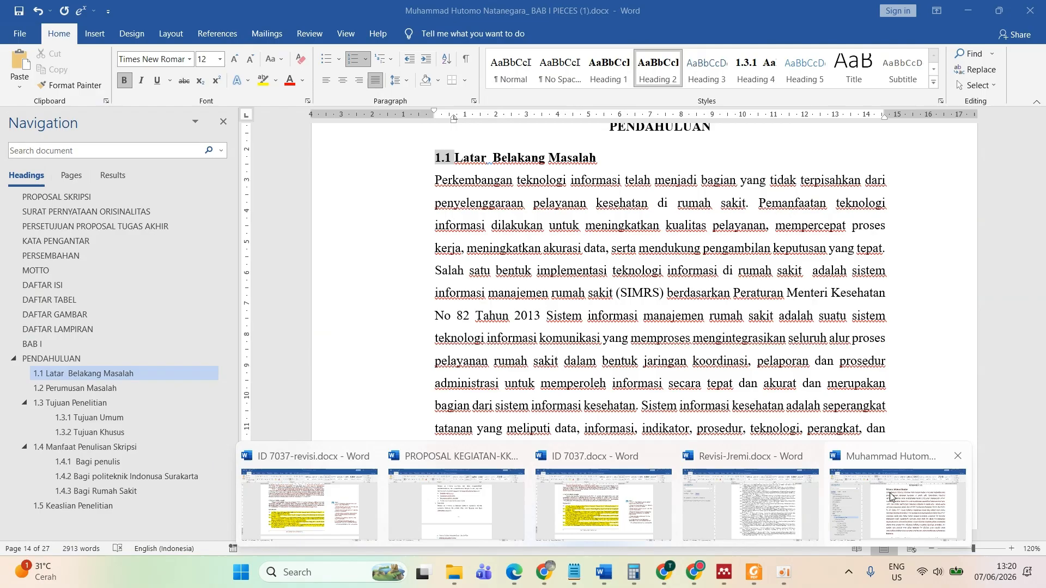
- Switch back to the proposal in Word and set the font size of the BAB I heading's Heading 1 style to 14
{"action": "left_click", "coordinate": [900, 507]}
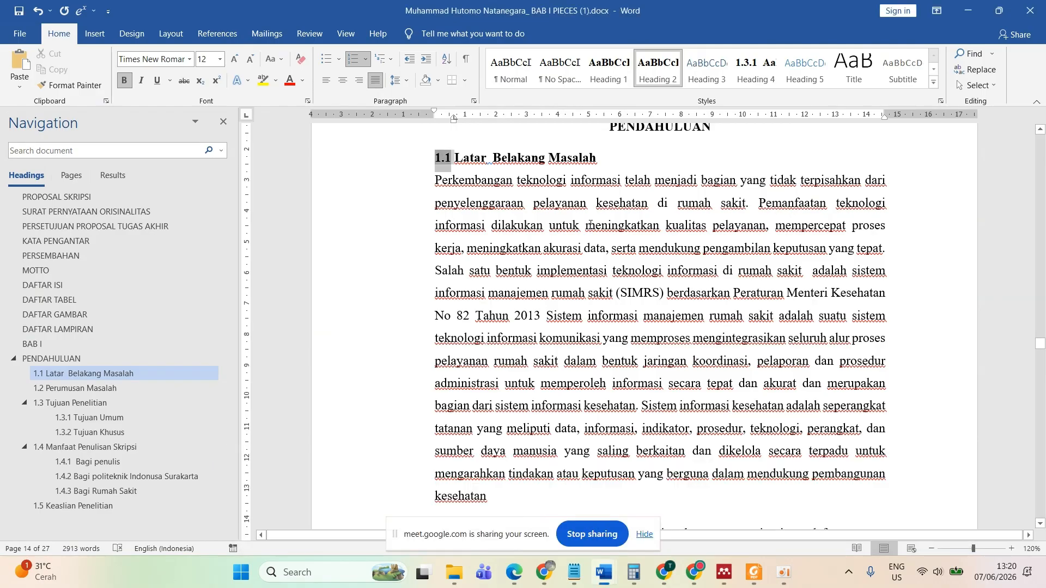
{"action": "scroll", "coordinate": [590, 225], "scroll_direction": "up", "scroll_amount": 5}
{"action": "left_click", "coordinate": [661, 344]}
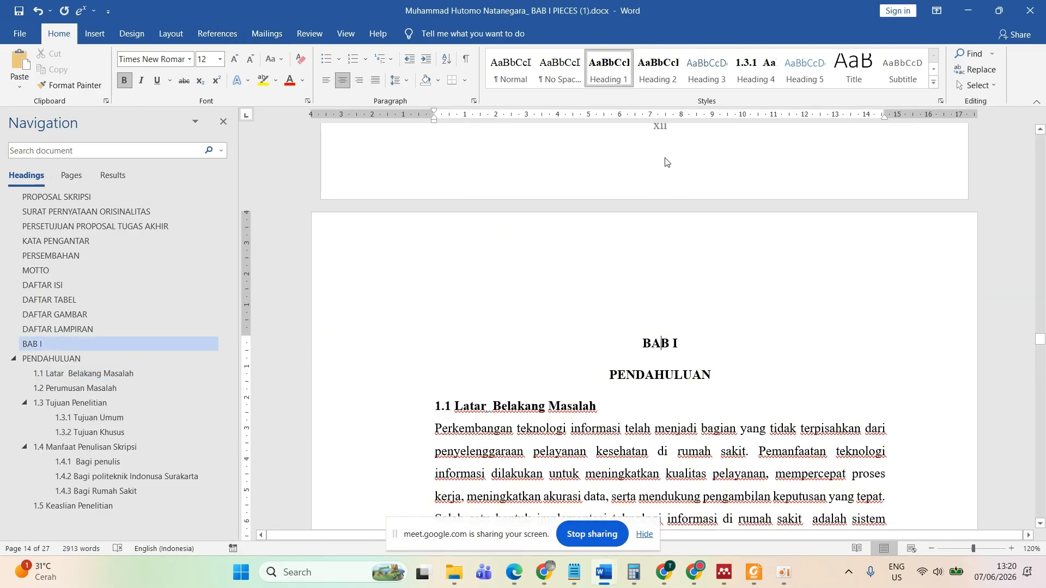
{"action": "right_click", "coordinate": [599, 64]}
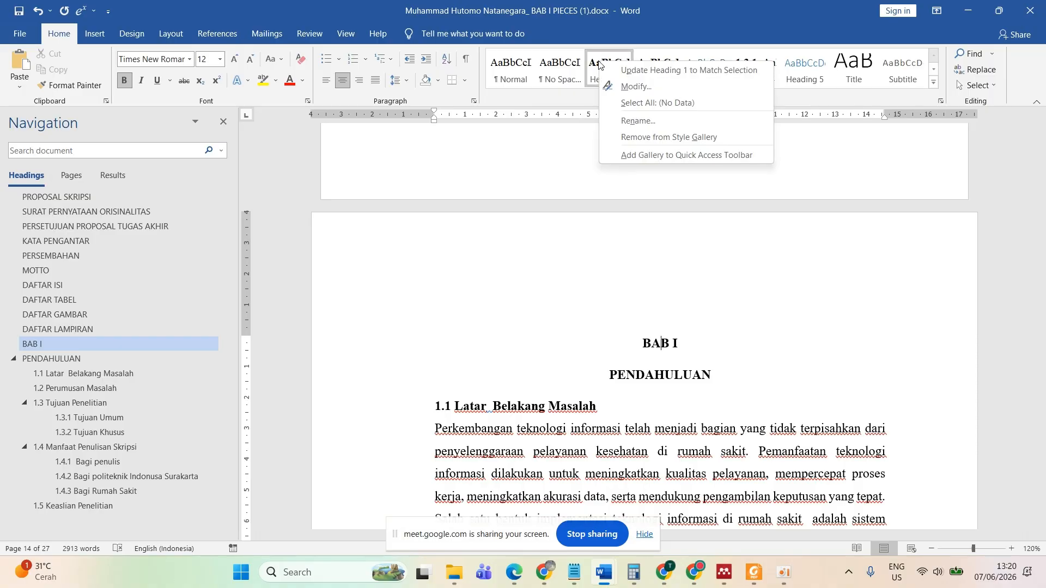
{"action": "left_click", "coordinate": [611, 85]}
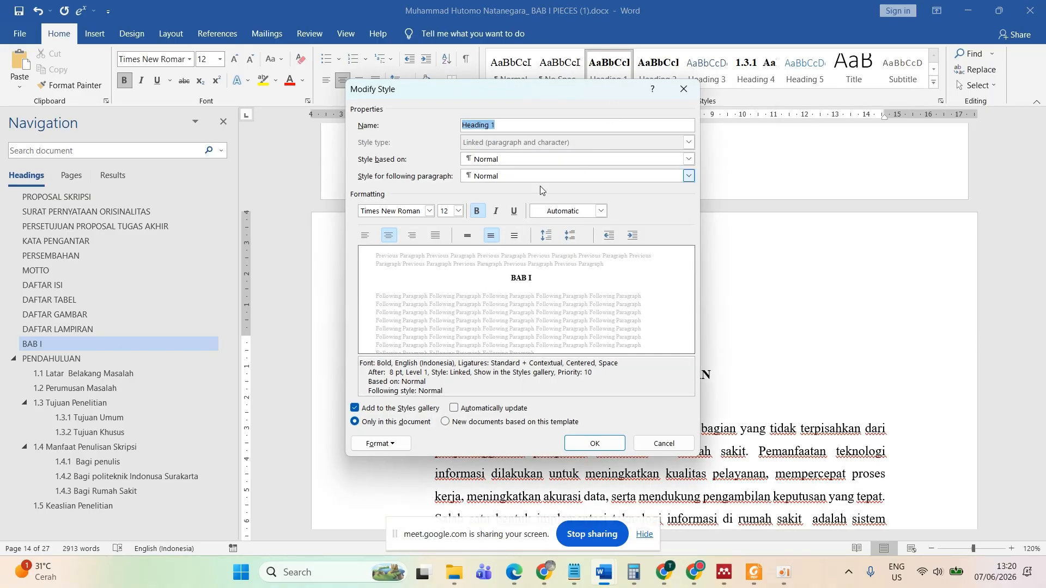
{"action": "left_click", "coordinate": [458, 211]}
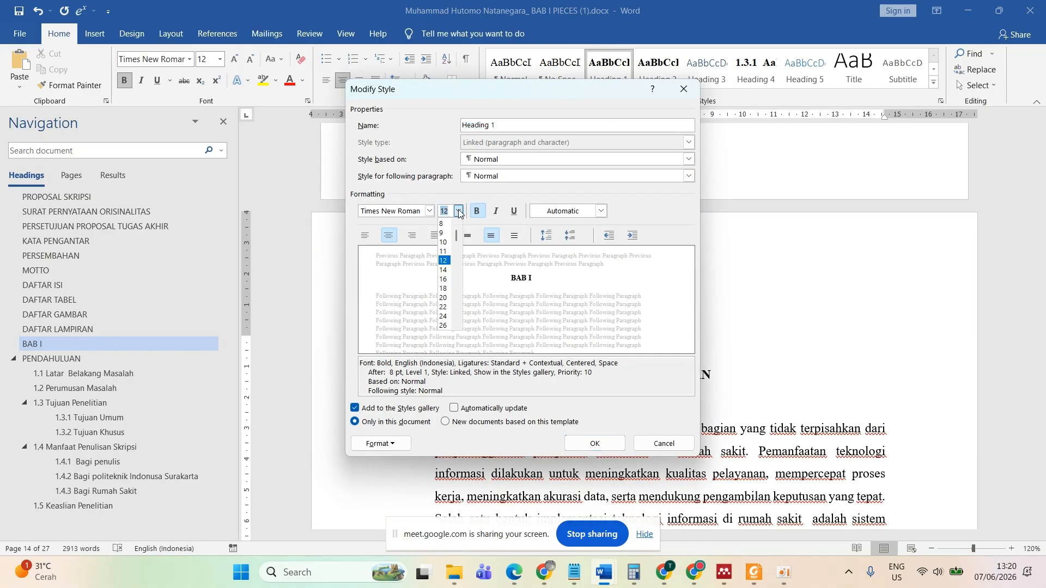
{"action": "left_click", "coordinate": [443, 270]}
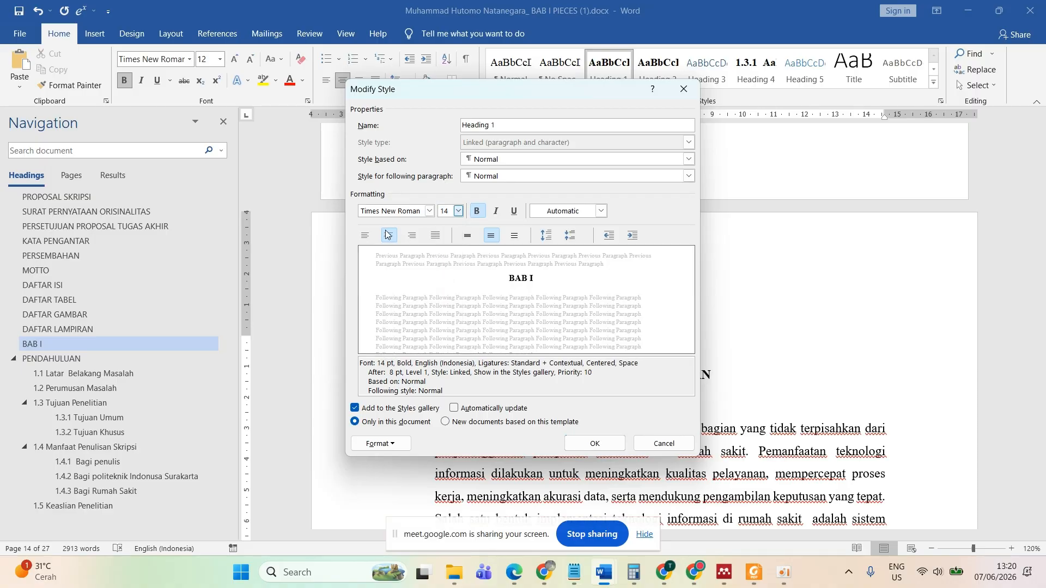
- Set the Heading 1 style's paragraph spacing after to 0 pt and apply the style changes
{"action": "left_click", "coordinate": [382, 444]}
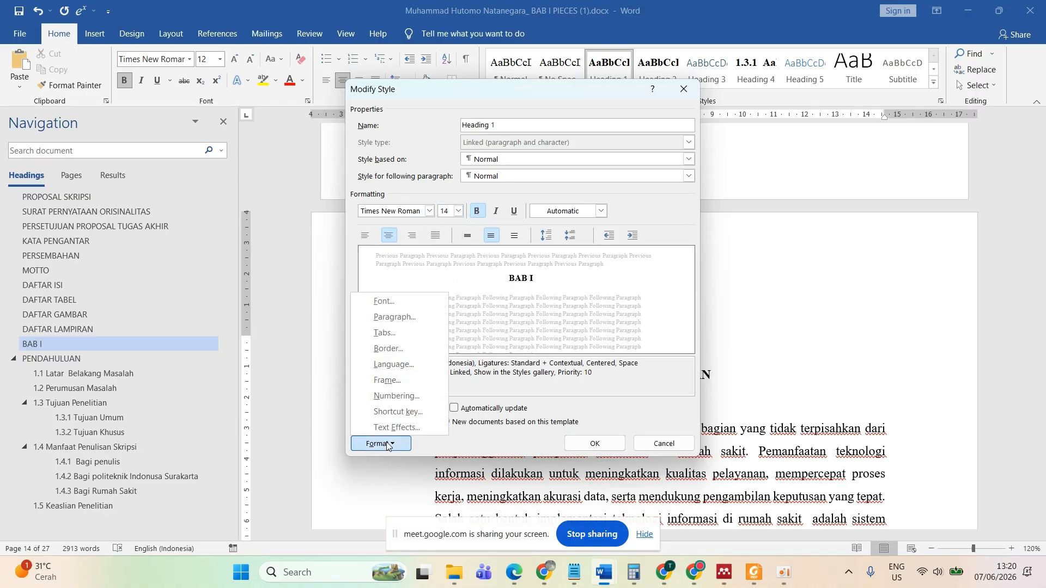
{"action": "left_click", "coordinate": [401, 321]}
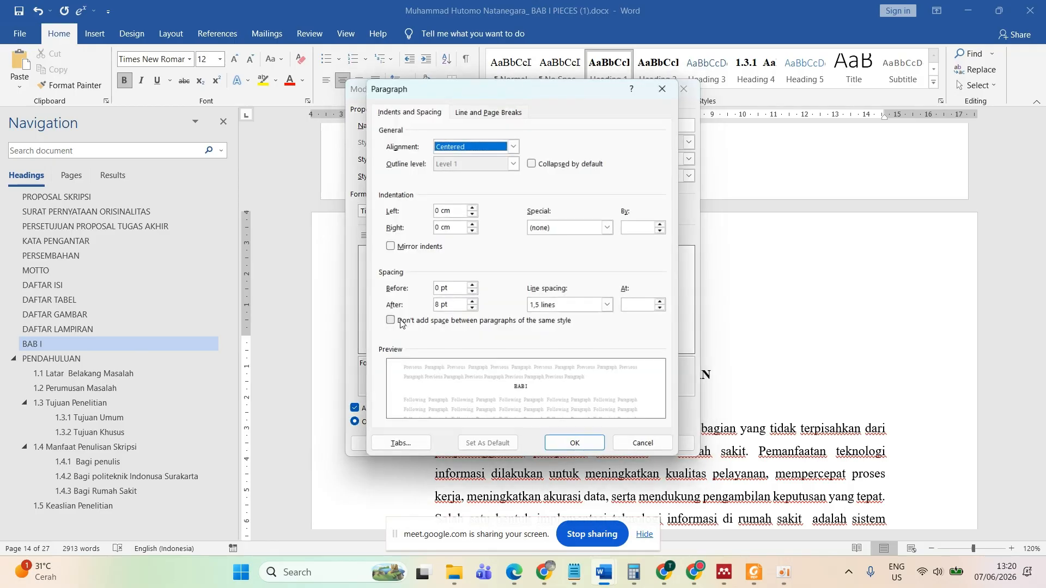
{"action": "left_click", "coordinate": [473, 309]}
{"action": "left_click", "coordinate": [473, 309]}
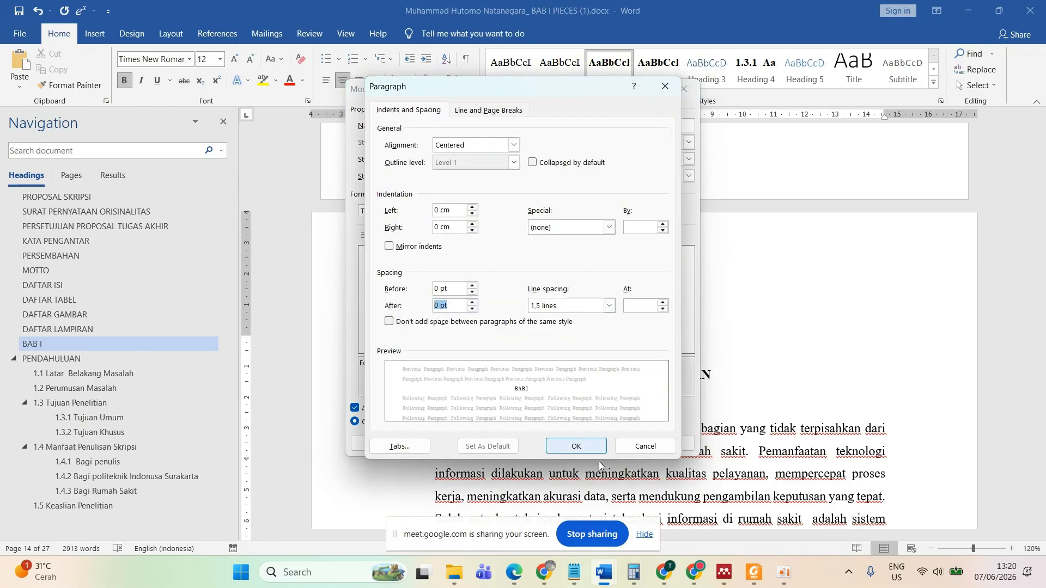
{"action": "left_click", "coordinate": [576, 447]}
{"action": "left_click", "coordinate": [611, 447]}
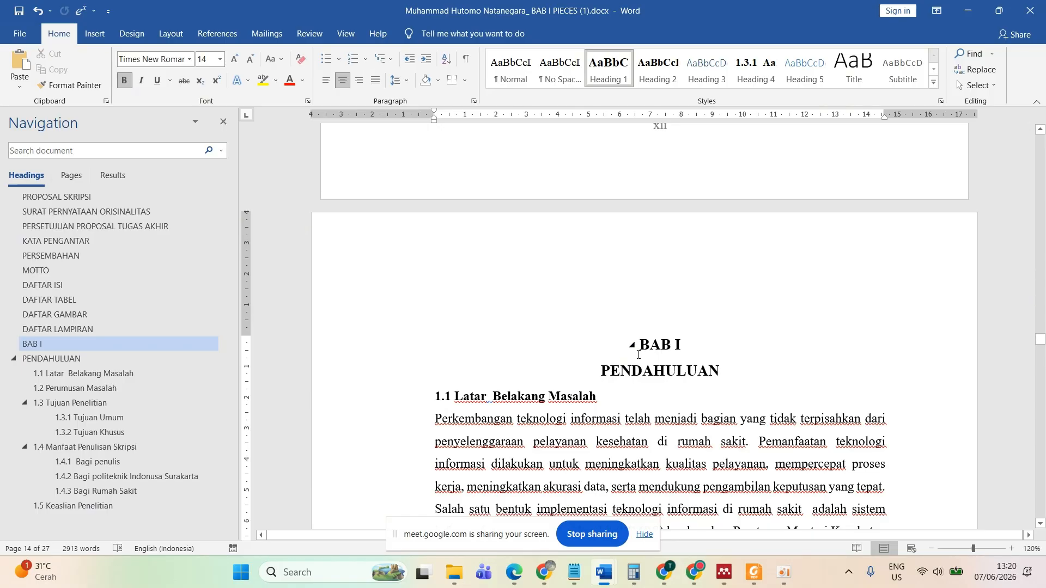
- Update the entire table of contents under DAFTAR ISI
{"action": "scroll", "coordinate": [578, 314], "scroll_direction": "up", "scroll_amount": 15}
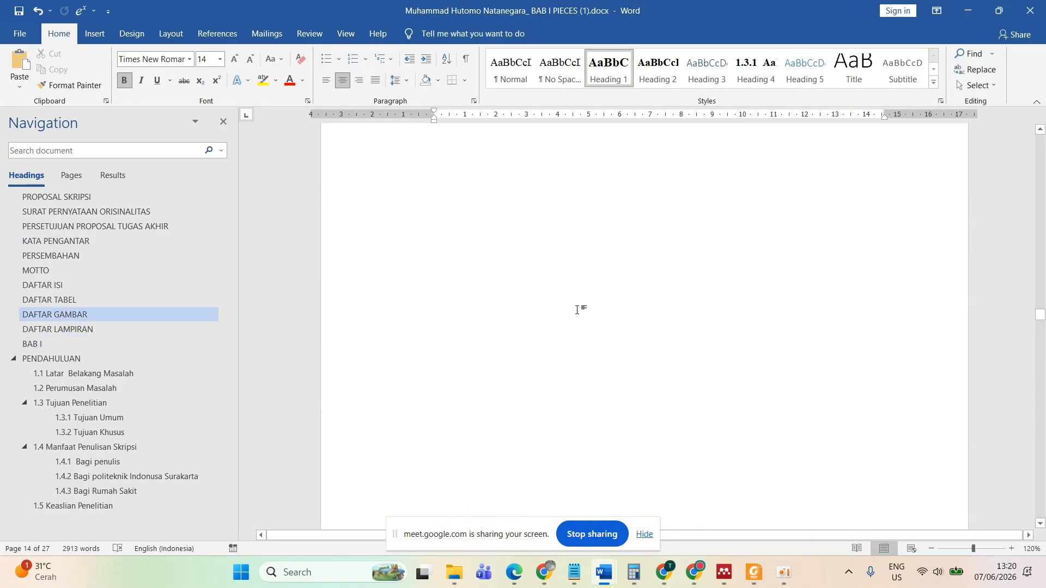
{"action": "scroll", "coordinate": [579, 310], "scroll_direction": "down", "scroll_amount": 2}
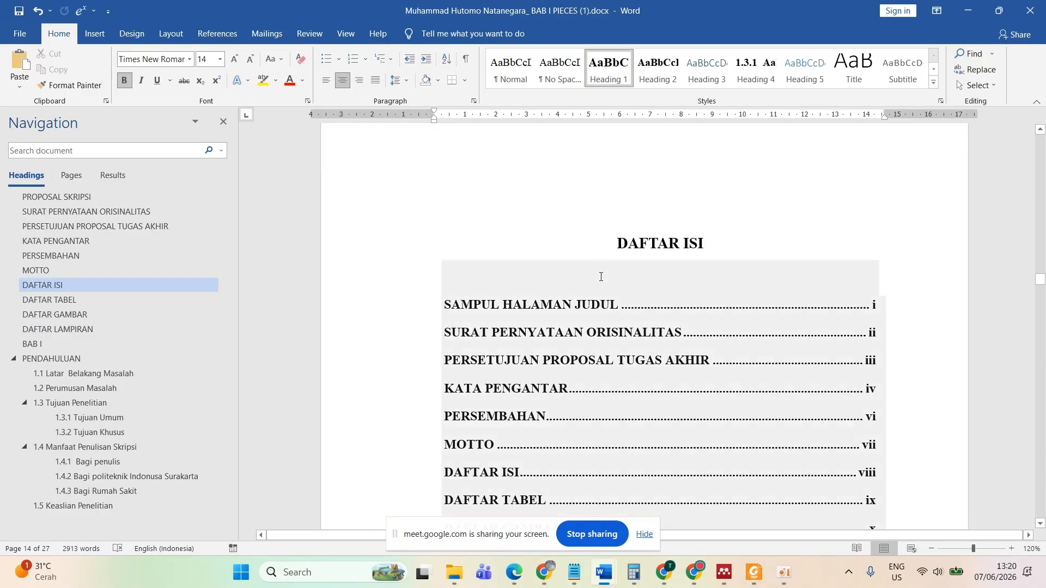
{"action": "left_click", "coordinate": [602, 270]}
{"action": "left_click", "coordinate": [510, 252]}
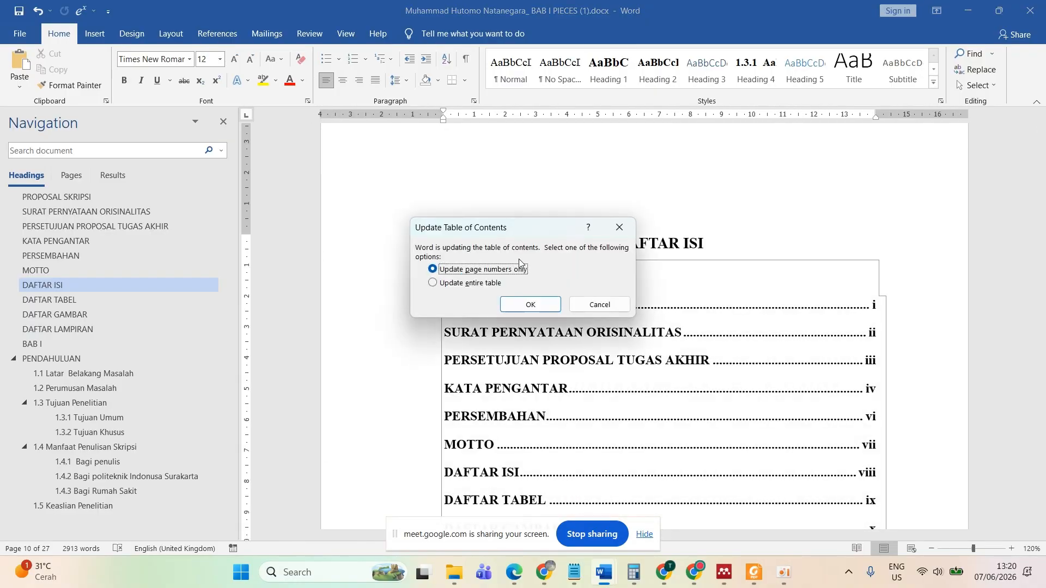
{"action": "left_click", "coordinate": [463, 283]}
{"action": "left_click", "coordinate": [522, 306]}
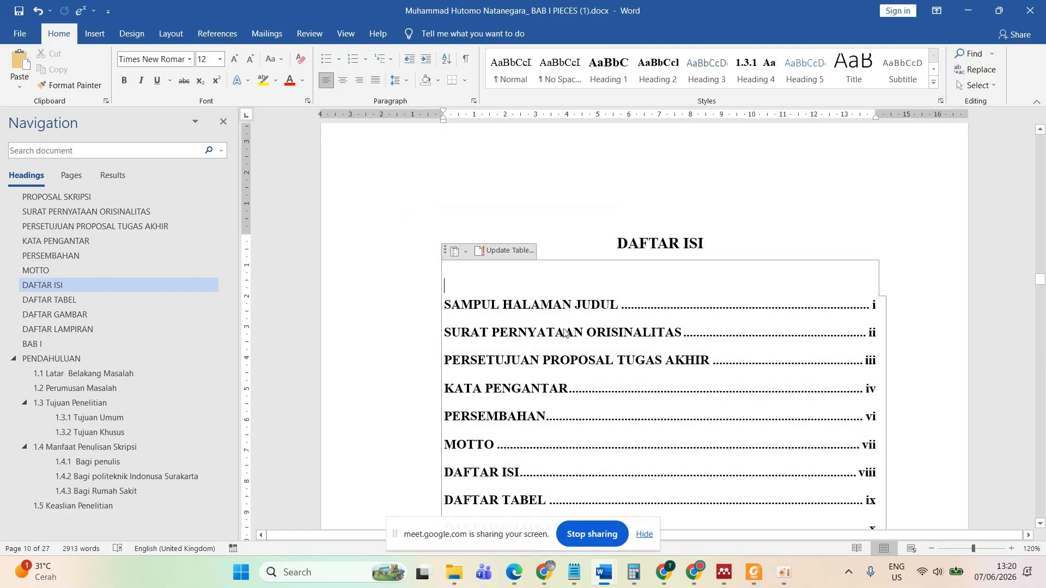
- Merge the BAB I and PENDAHULUAN headings into one heading, keeping PENDAHULUAN on its own line with a manual line break
{"action": "scroll", "coordinate": [542, 325], "scroll_direction": "down", "scroll_amount": 5}
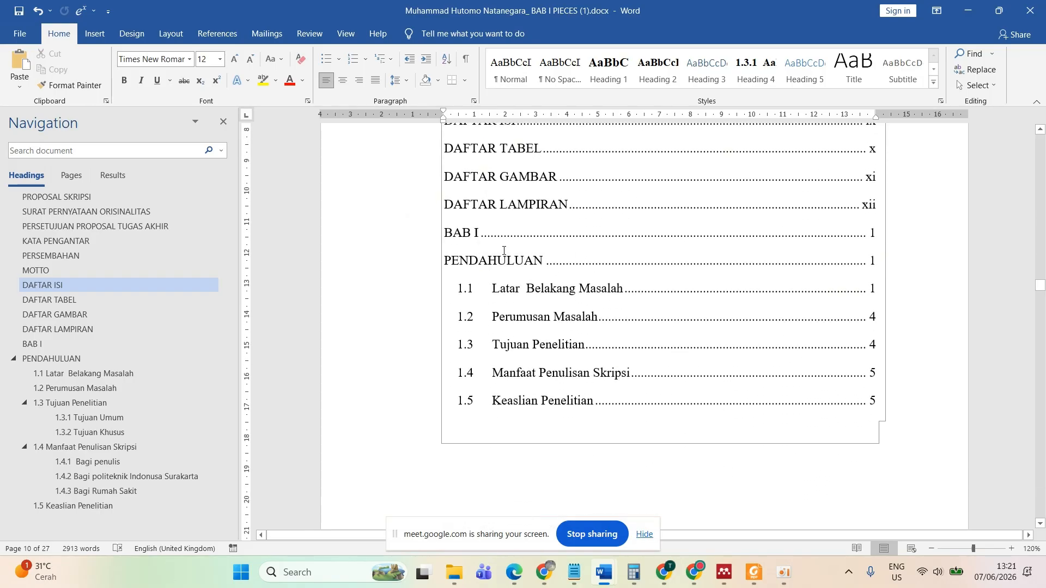
{"action": "scroll", "coordinate": [638, 388], "scroll_direction": "down", "scroll_amount": 20}
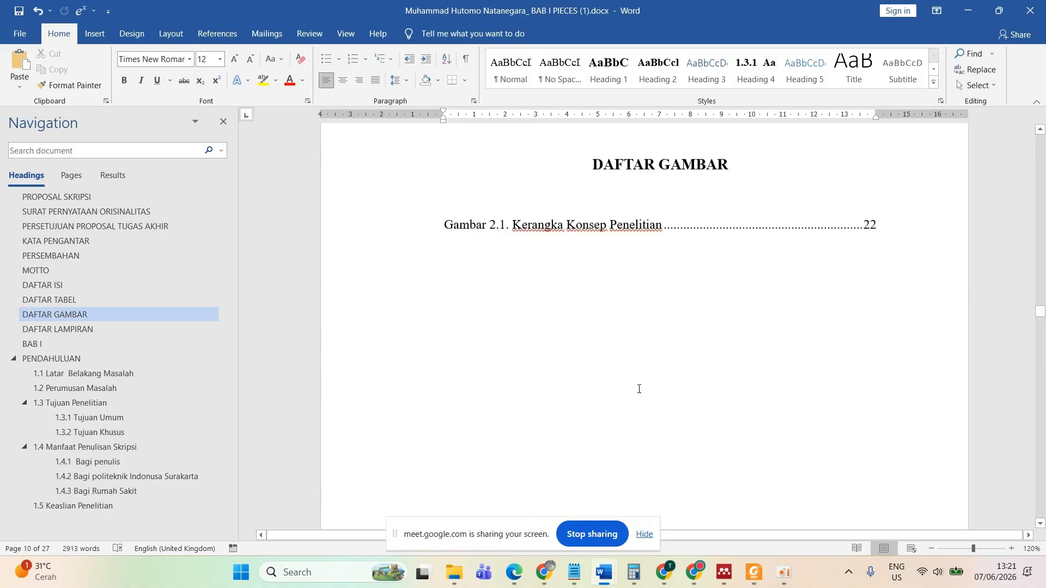
{"action": "scroll", "coordinate": [639, 389], "scroll_direction": "down", "scroll_amount": 14}
{"action": "scroll", "coordinate": [661, 473], "scroll_direction": "up", "scroll_amount": 7}
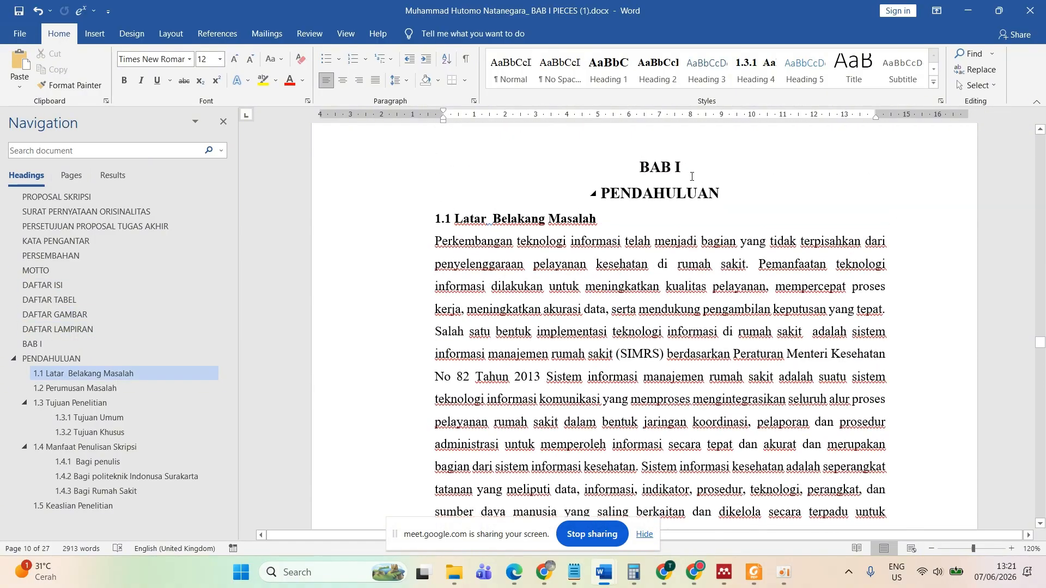
{"action": "left_click", "coordinate": [690, 166]}
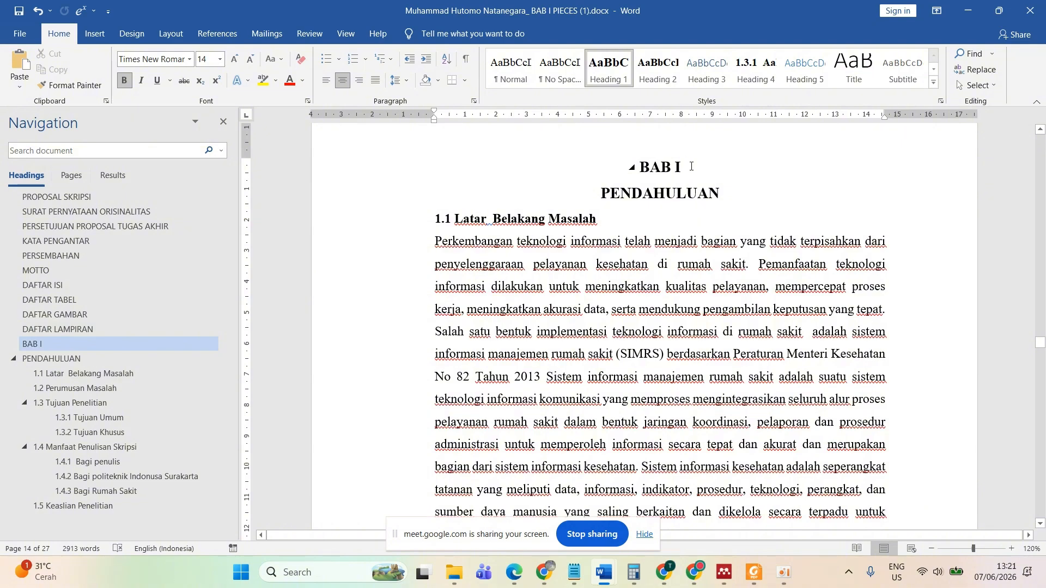
{"action": "key", "text": "Delete"}
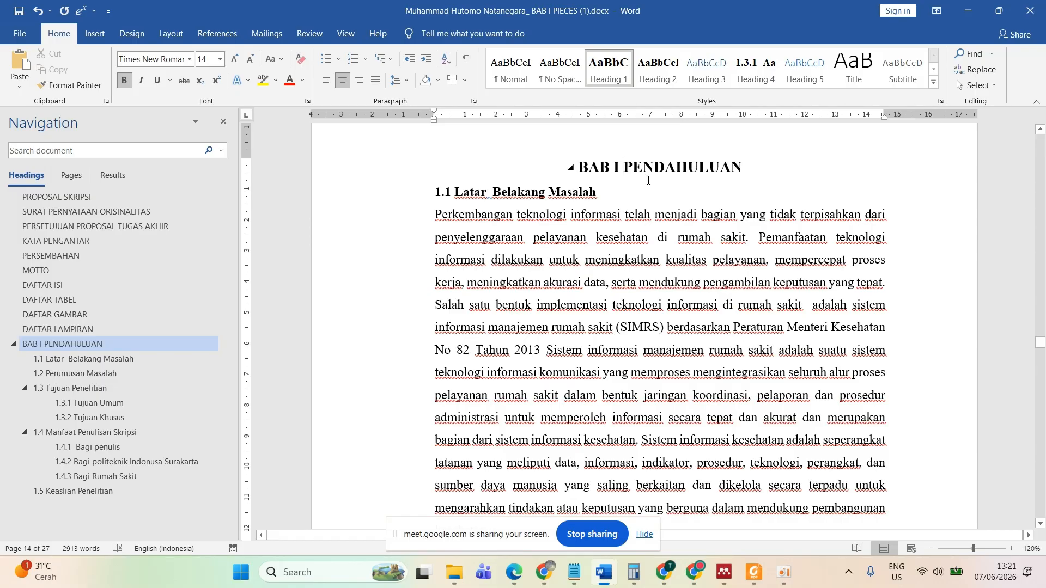
{"action": "key", "text": "shift+Return"}
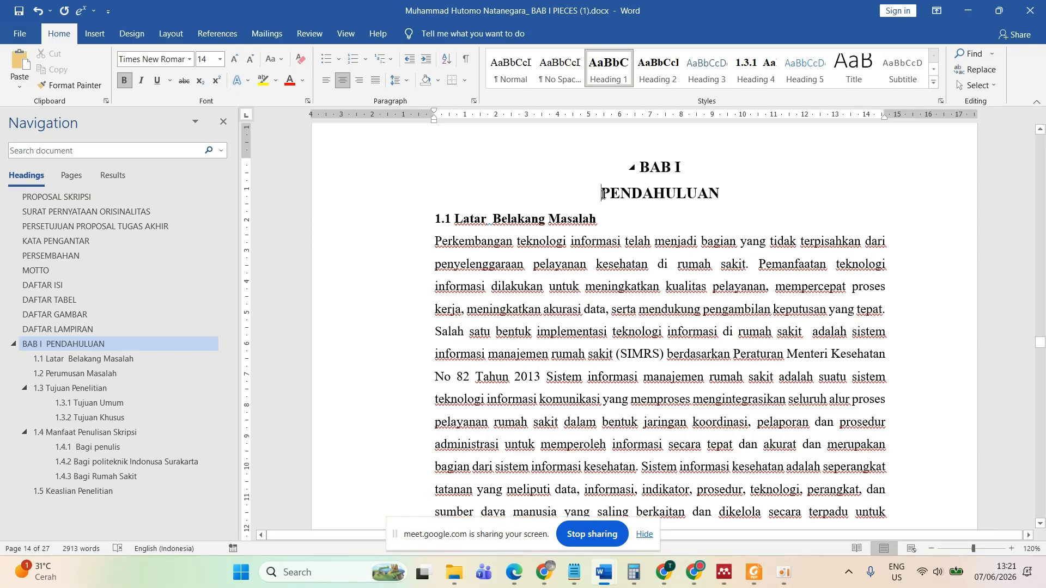
- Update the entire table of contents under DAFTAR ISI to reflect the merged BAB I PENDAHULUAN heading
{"action": "scroll", "coordinate": [601, 194], "scroll_direction": "up", "scroll_amount": 15}
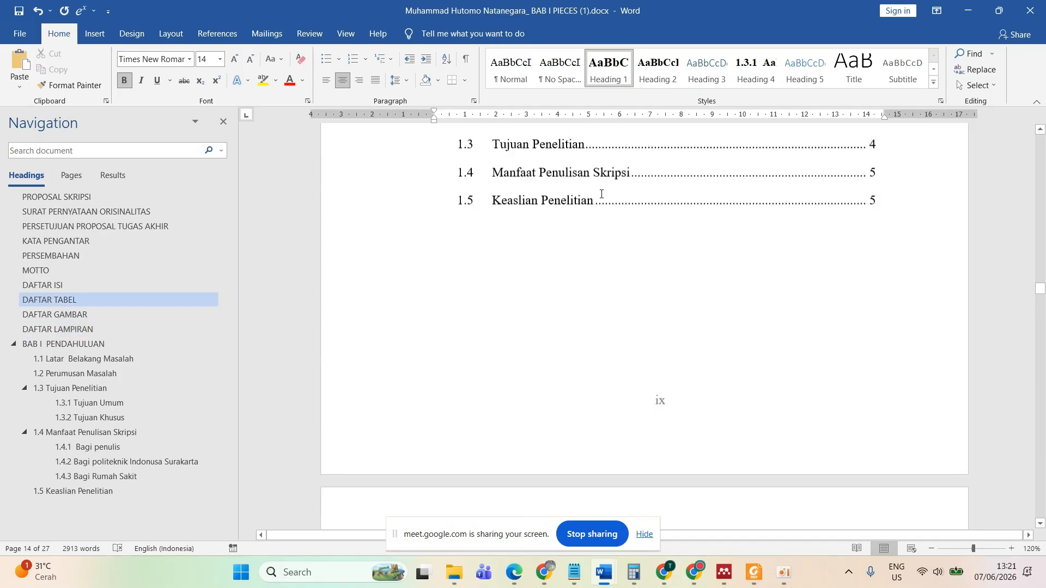
{"action": "left_click", "coordinate": [505, 248]}
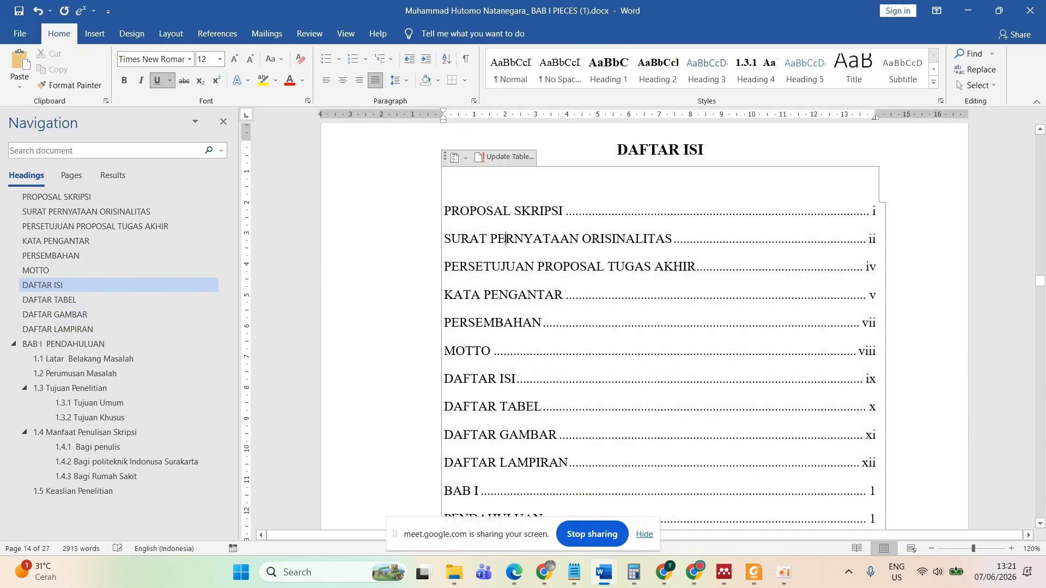
{"action": "left_click", "coordinate": [504, 157]}
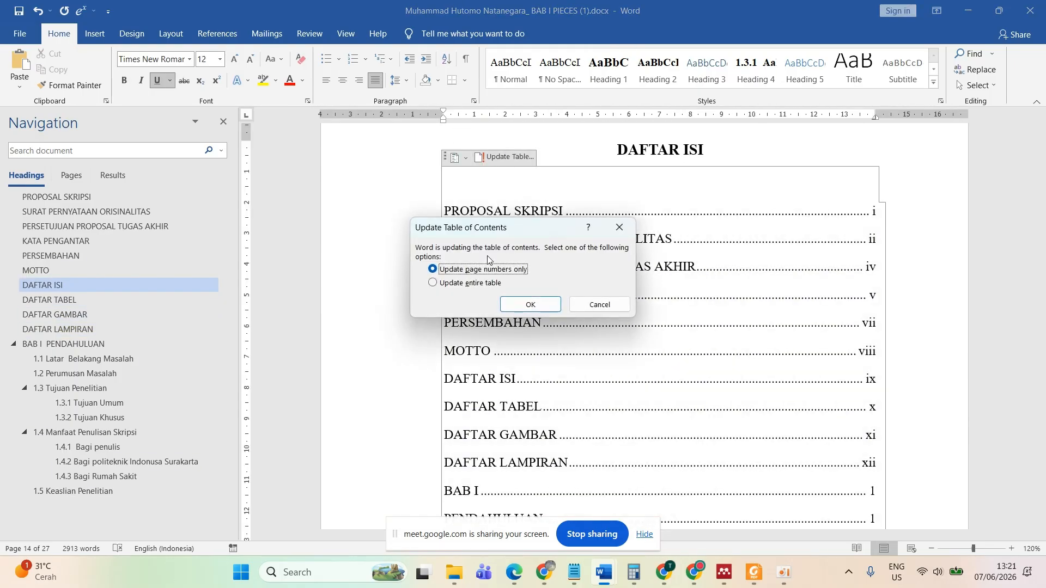
{"action": "left_click", "coordinate": [463, 284]}
{"action": "left_click", "coordinate": [525, 303]}
{"action": "scroll", "coordinate": [525, 301], "scroll_direction": "down", "scroll_amount": 5}
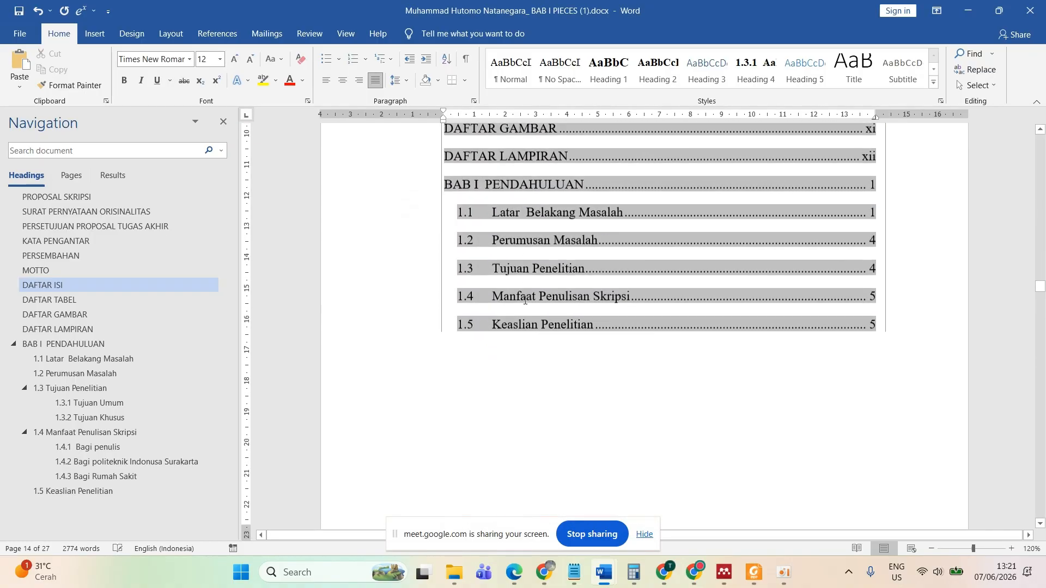
{"action": "left_click", "coordinate": [551, 176]}
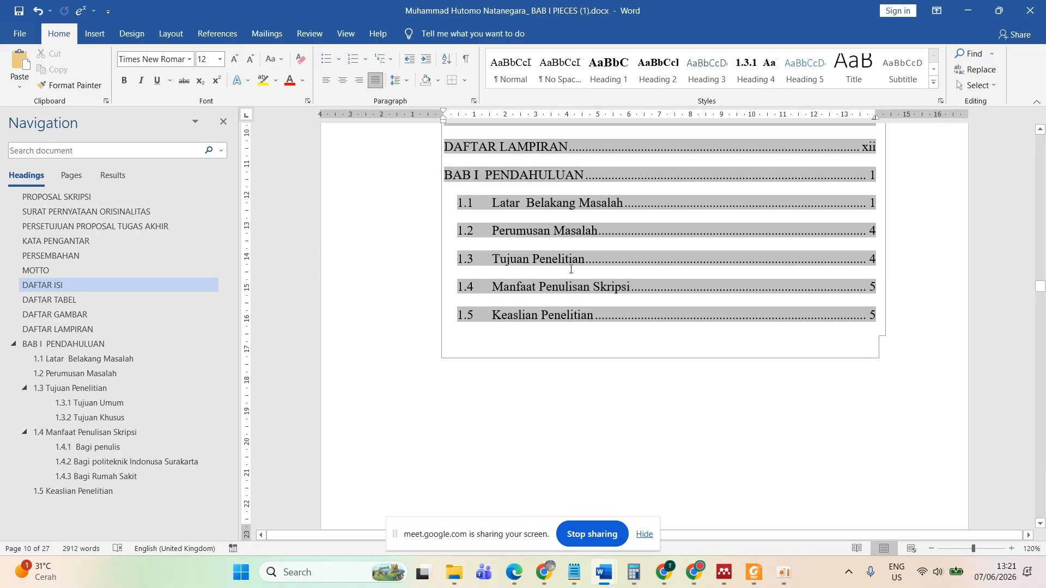
- Insert an empty line between the PENDAHULUAN chapter title and the 1.1 Latar Belakang Masalah heading
{"action": "scroll", "coordinate": [587, 360], "scroll_direction": "down", "scroll_amount": 20}
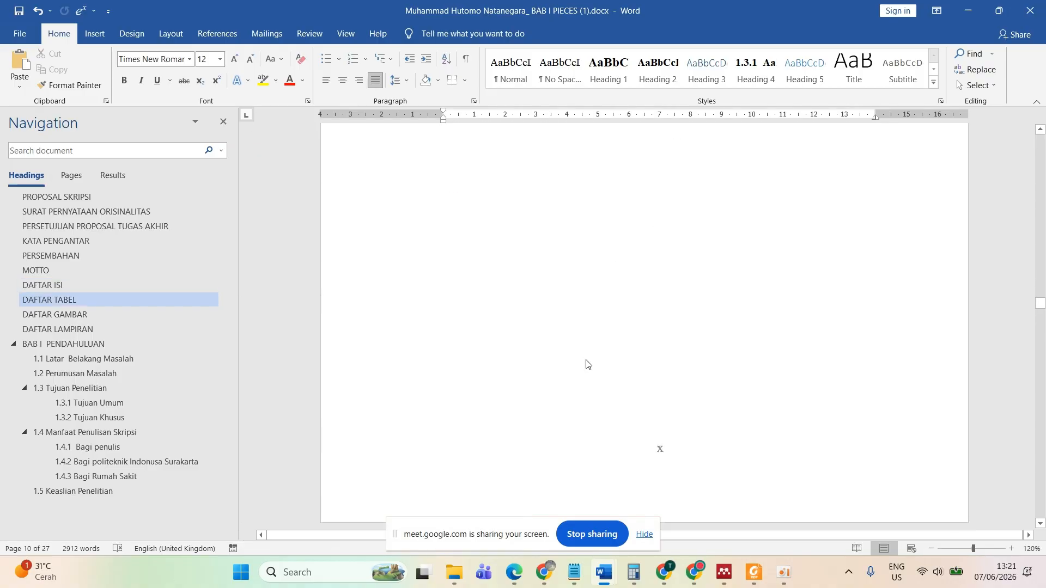
{"action": "scroll", "coordinate": [587, 360], "scroll_direction": "down", "scroll_amount": 8}
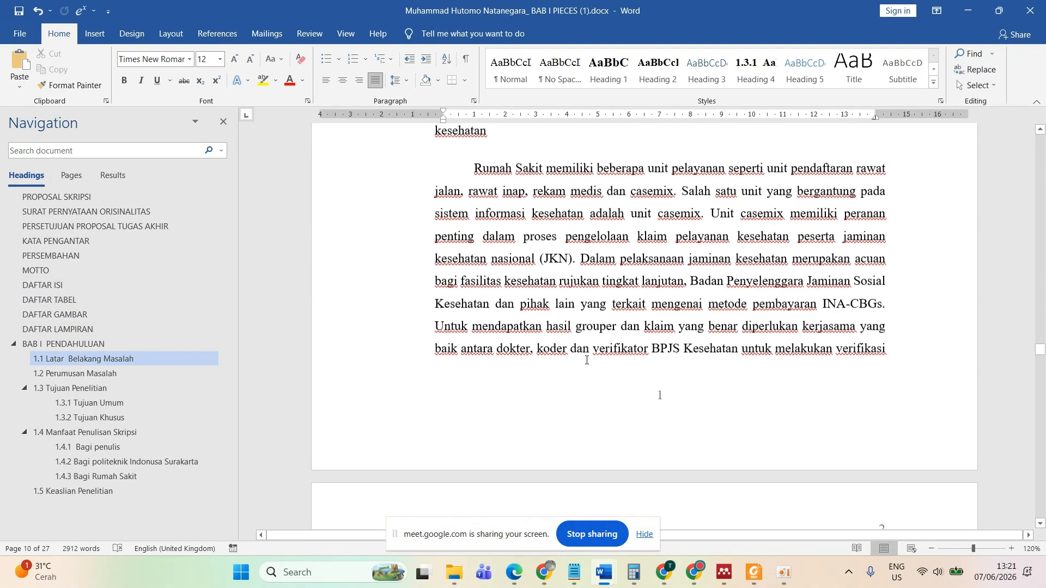
{"action": "scroll", "coordinate": [587, 360], "scroll_direction": "up", "scroll_amount": 8}
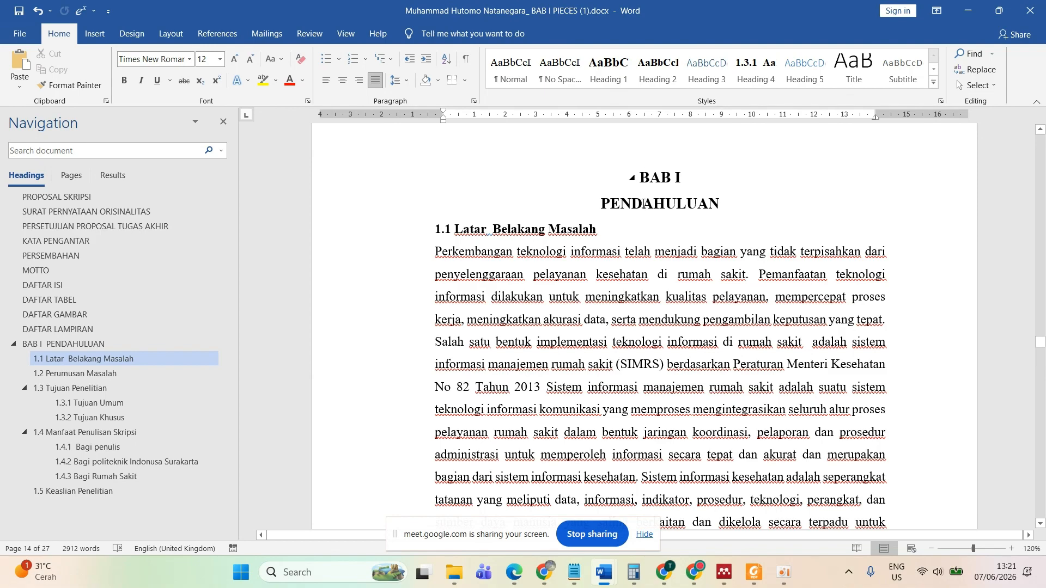
{"action": "left_click", "coordinate": [725, 207]}
{"action": "key", "text": "Return"}
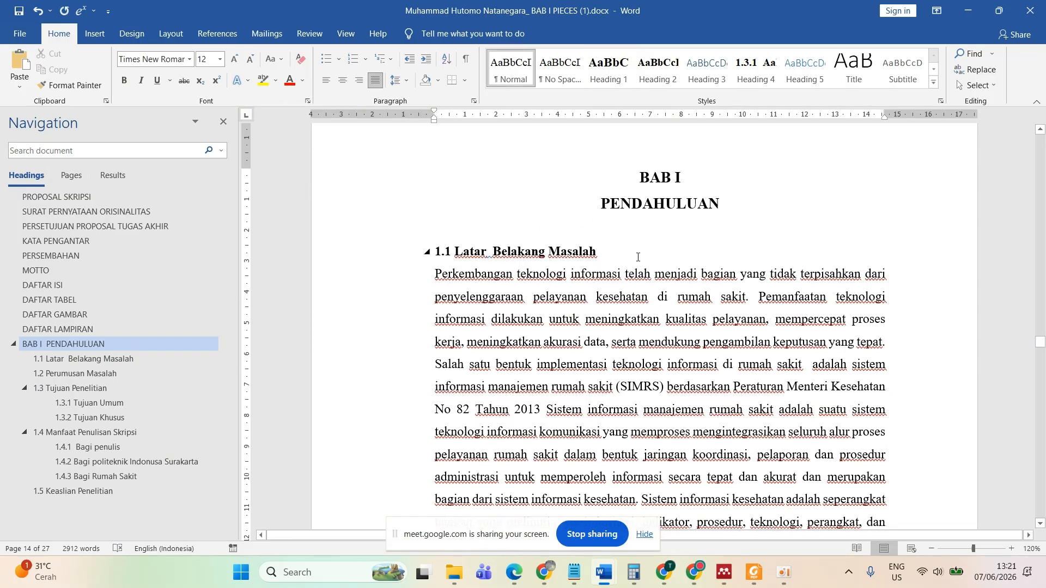
- Modify the Heading 2 style used by heading 1.1, setting its paragraph spacing after to 0 pt
{"action": "left_click", "coordinate": [474, 249]}
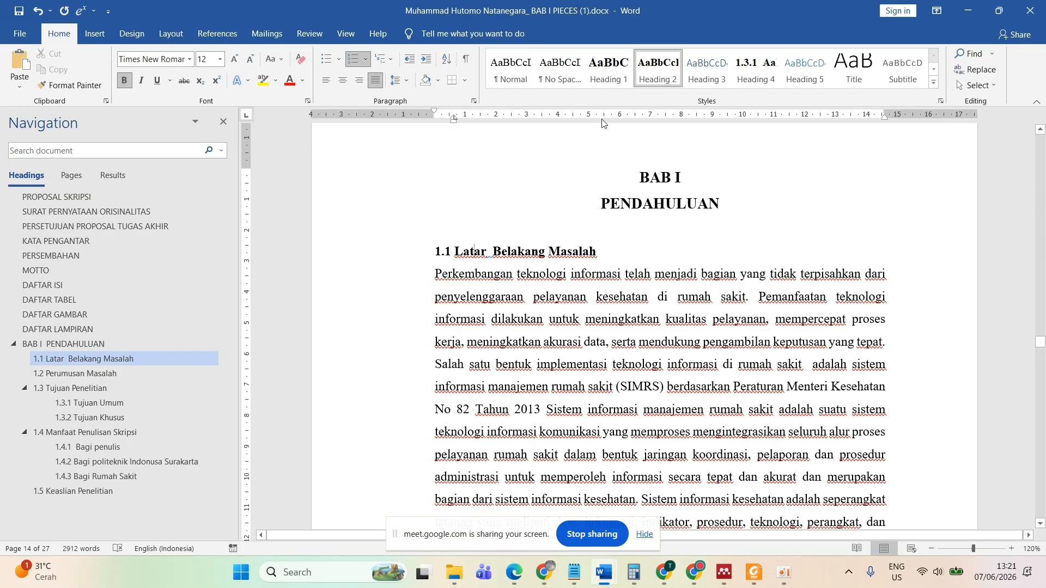
{"action": "right_click", "coordinate": [658, 64]}
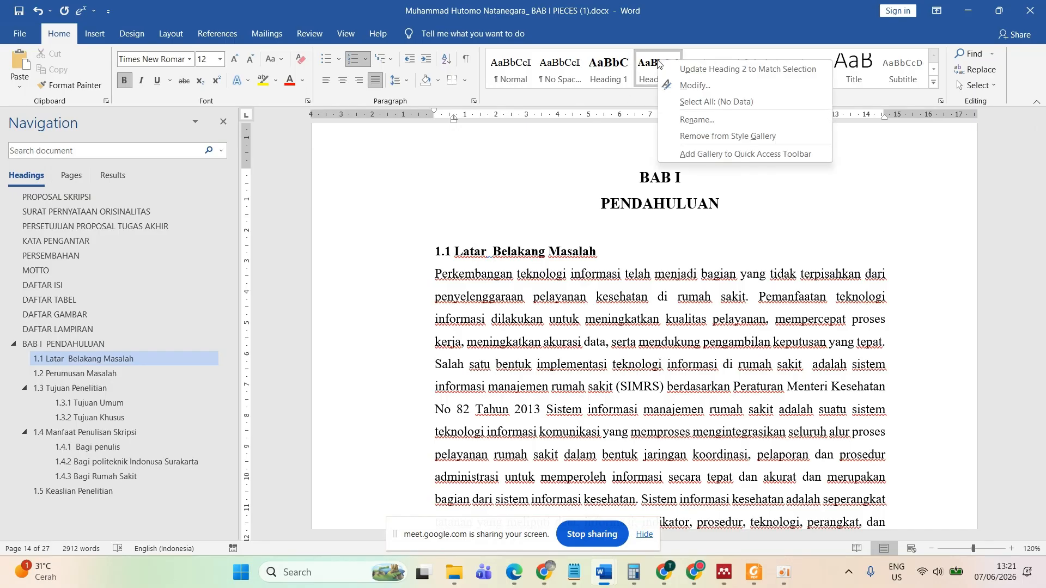
{"action": "left_click", "coordinate": [674, 83]}
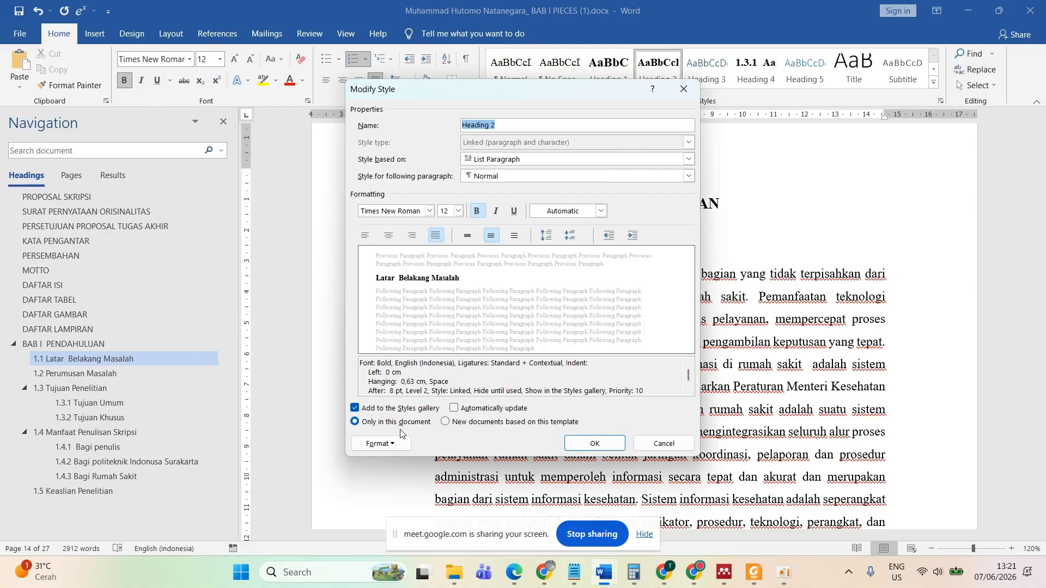
{"action": "left_click", "coordinate": [393, 449]}
{"action": "left_click", "coordinate": [403, 326]}
{"action": "left_click", "coordinate": [472, 308]}
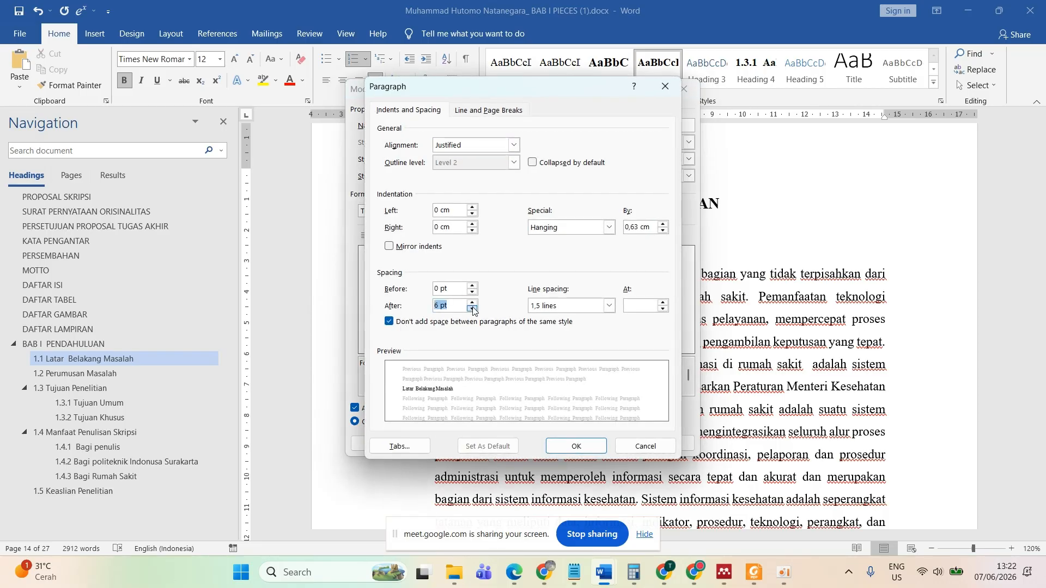
{"action": "left_click", "coordinate": [577, 451]}
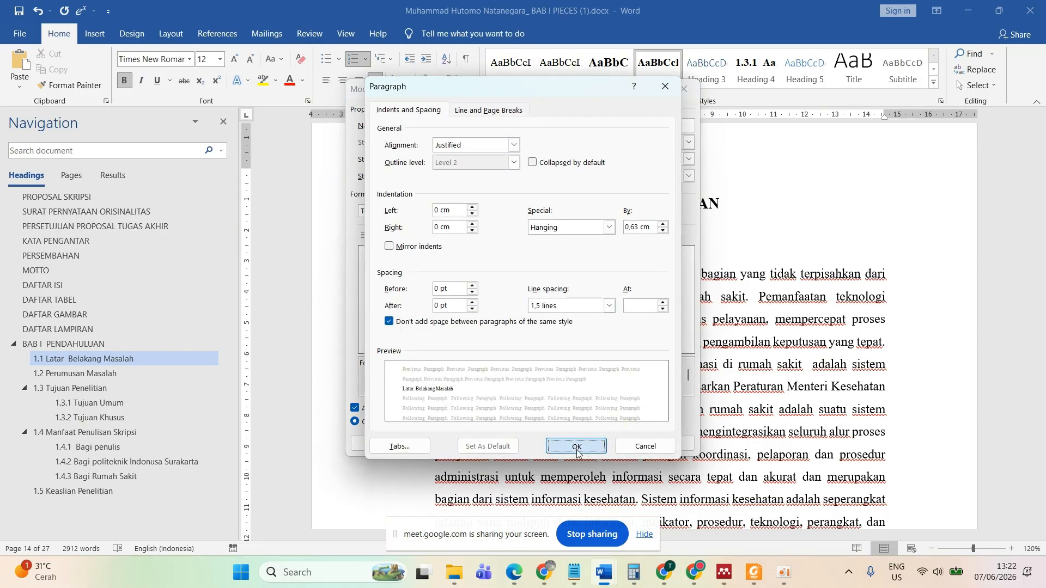
{"action": "left_click", "coordinate": [589, 443]}
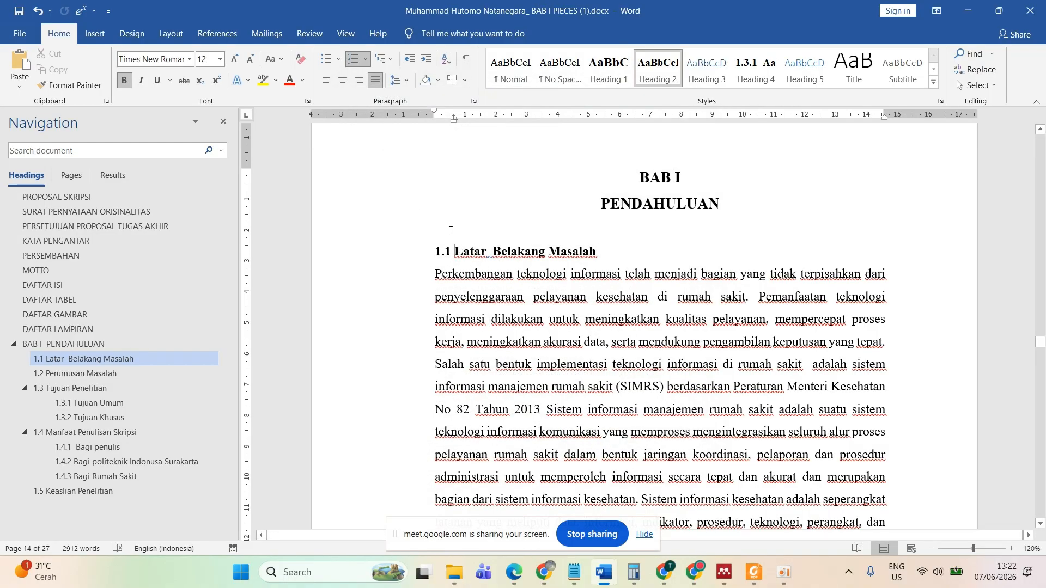
- Widen the hanging indent of the 1.1 Latar Belakang Masalah heading to about 1 cm
{"action": "left_click", "coordinate": [447, 252]}
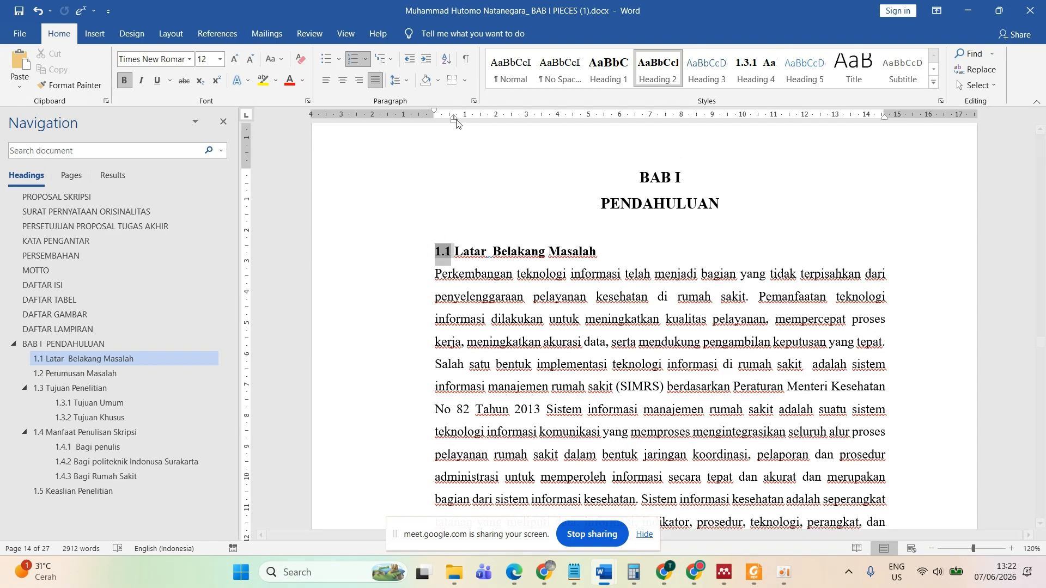
{"action": "left_click_drag", "start_coordinate": [454, 118], "coordinate": [460, 161]}
{"action": "left_click_drag", "start_coordinate": [454, 118], "coordinate": [465, 119]}
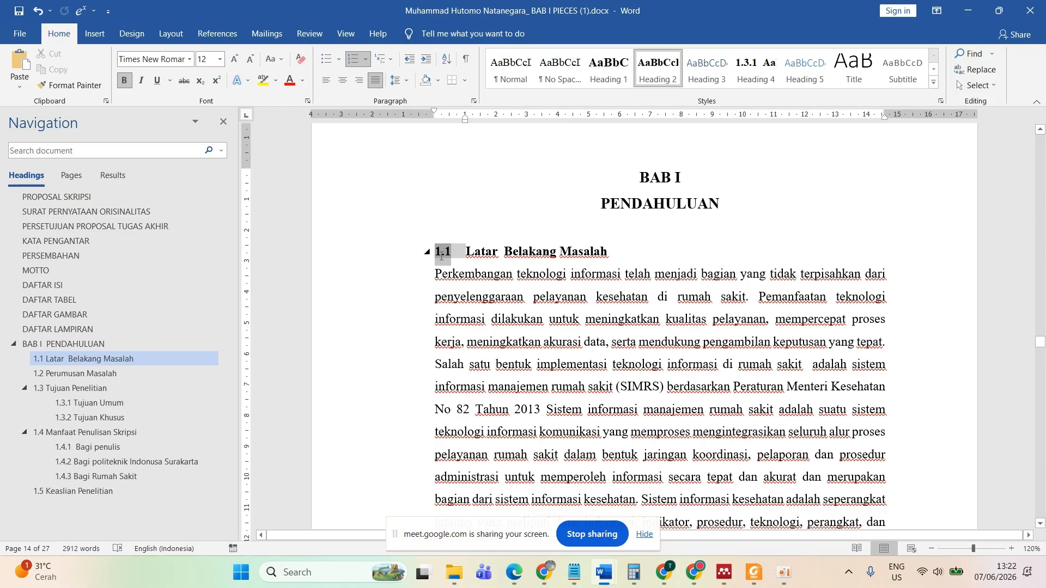
- Copy the formatting of heading 1.1's number to the 1.2 Perumusan Masalah heading with Format Painter
{"action": "left_click", "coordinate": [65, 85]}
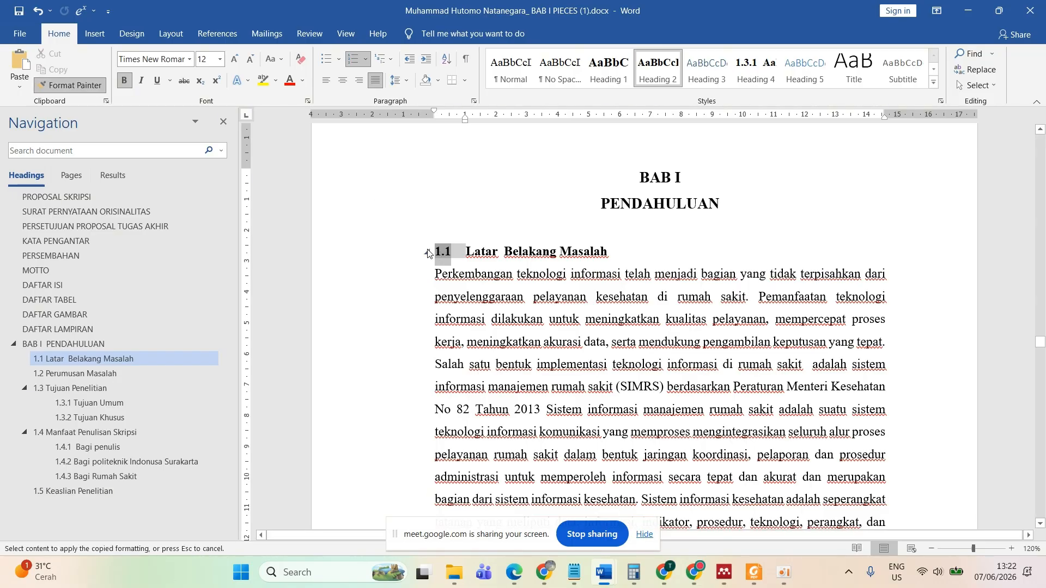
{"action": "scroll", "coordinate": [332, 319], "scroll_direction": "down", "scroll_amount": 15}
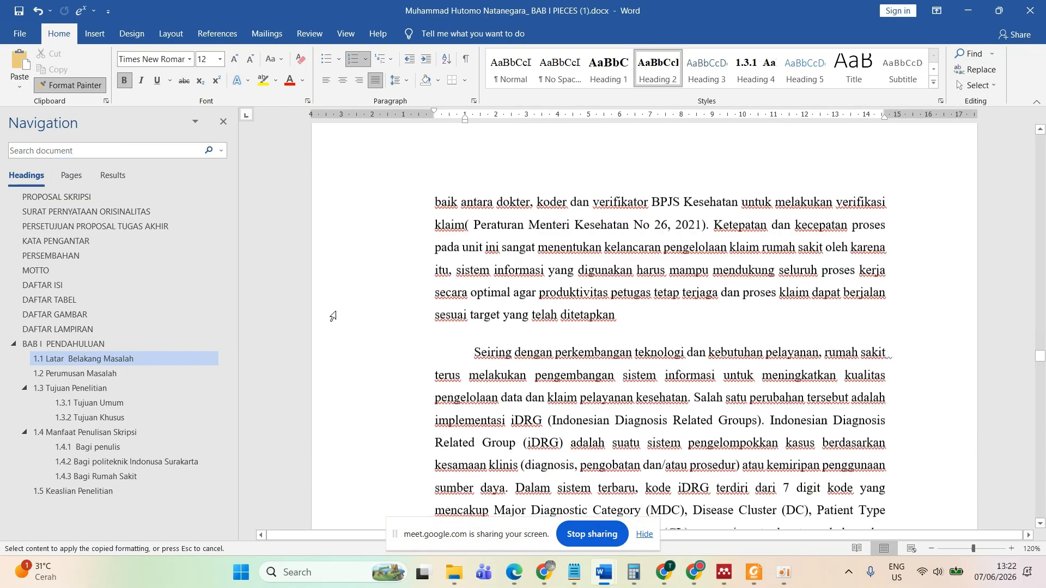
{"action": "scroll", "coordinate": [332, 317], "scroll_direction": "down", "scroll_amount": 20}
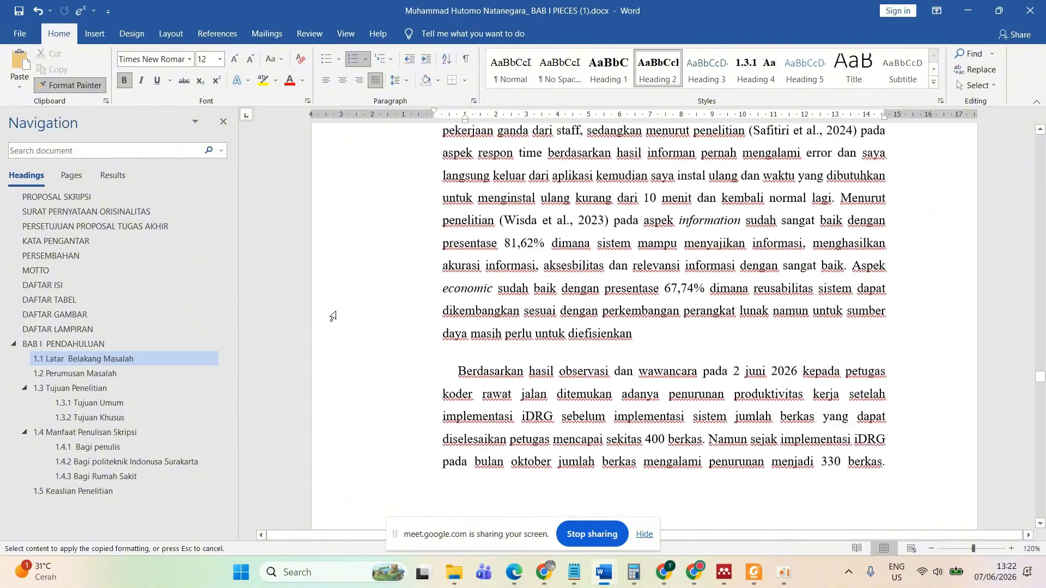
{"action": "scroll", "coordinate": [332, 317], "scroll_direction": "down", "scroll_amount": 6}
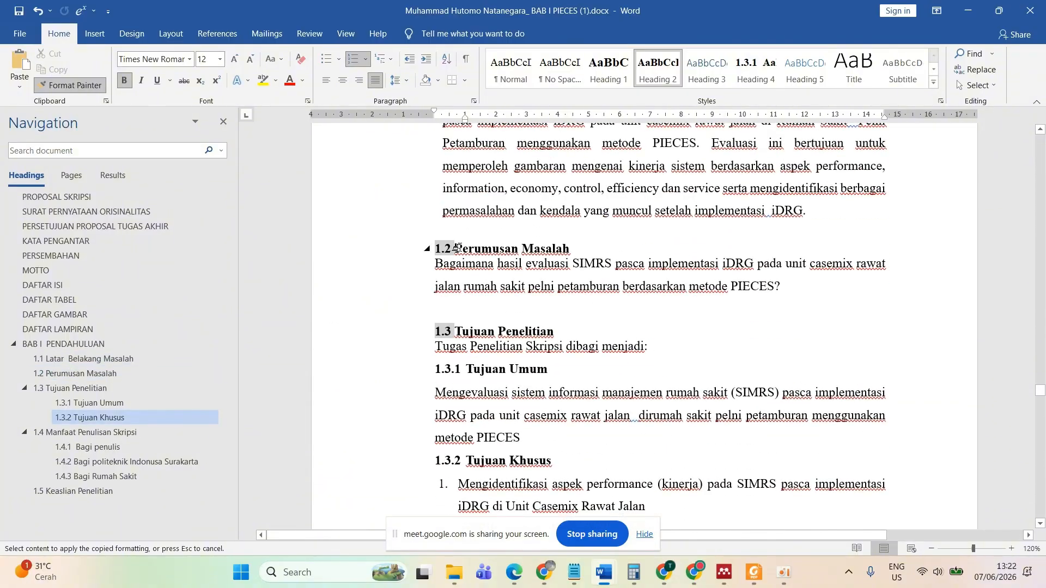
{"action": "left_click", "coordinate": [461, 248]}
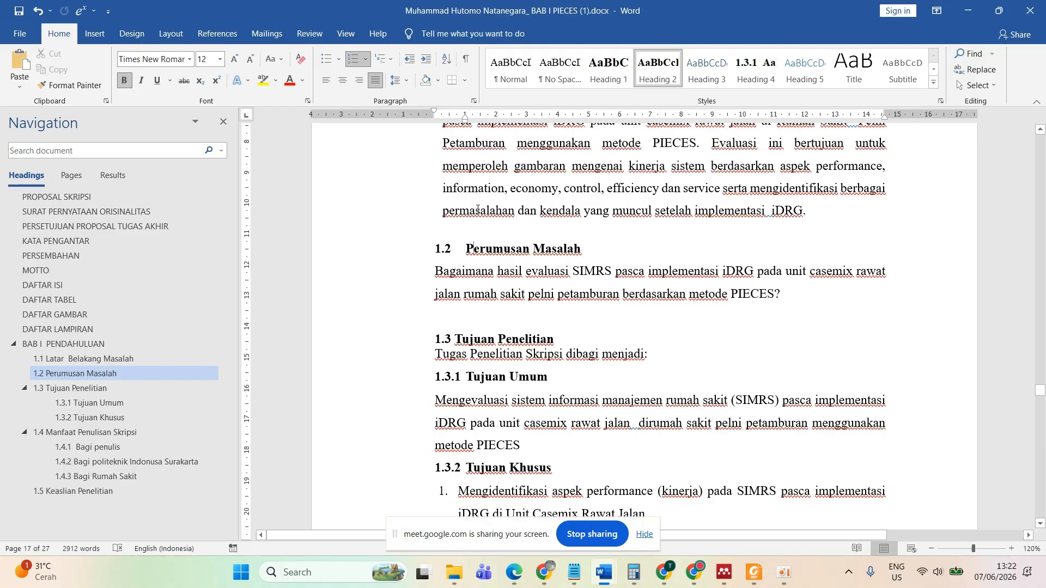
- Try applying the Normal style to all body paragraphs of section 1.1 and undo it
{"action": "left_click_drag", "start_coordinate": [478, 208], "coordinate": [473, 232]}
{"action": "left_click_drag", "start_coordinate": [481, 271], "coordinate": [436, 338]}
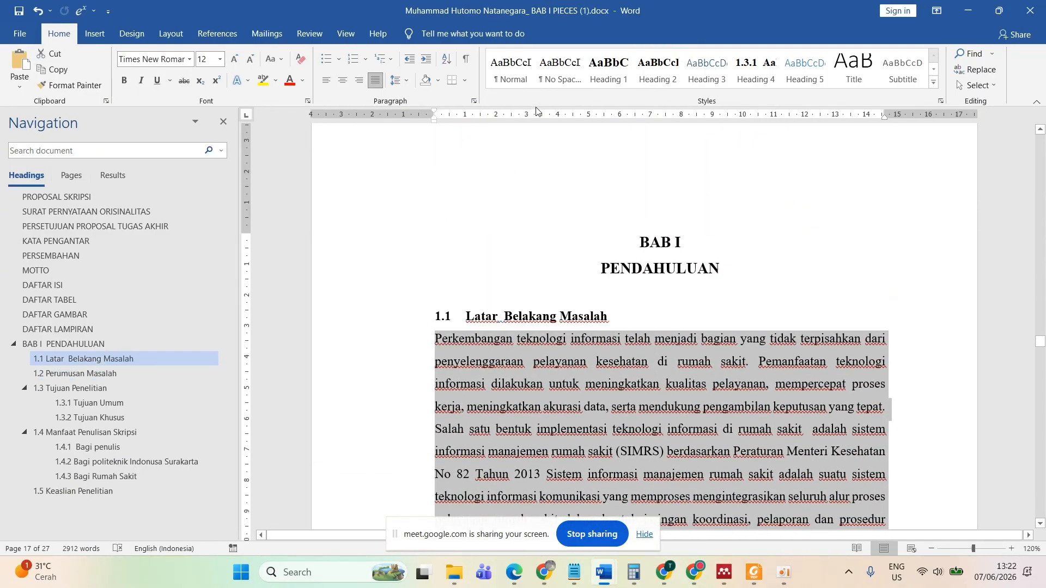
{"action": "left_click", "coordinate": [511, 68]}
{"action": "key", "text": "ctrl+z"}
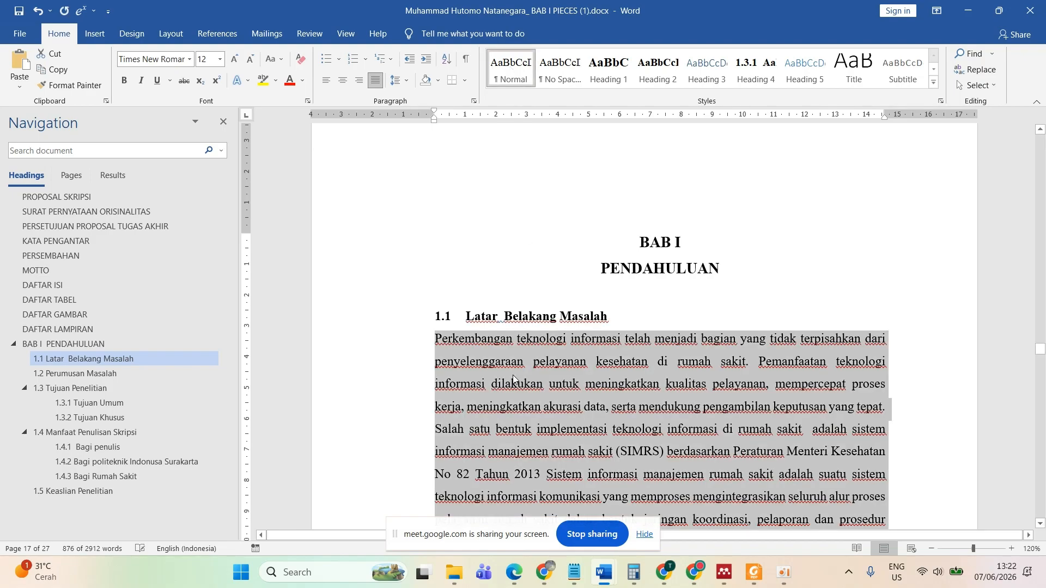
{"action": "scroll", "coordinate": [512, 375], "scroll_direction": "down", "scroll_amount": 5}
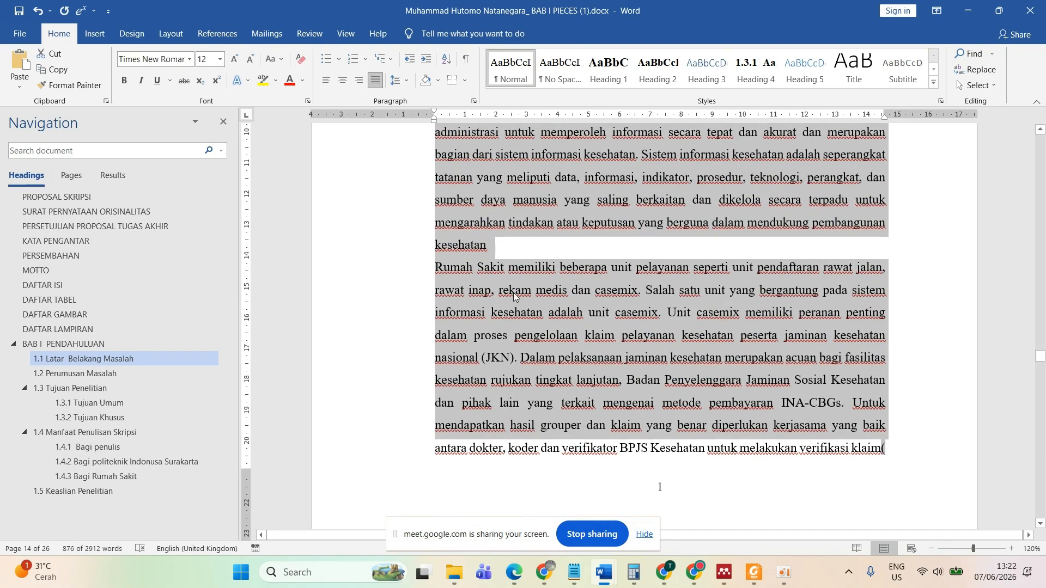
{"action": "key", "text": "ctrl+z"}
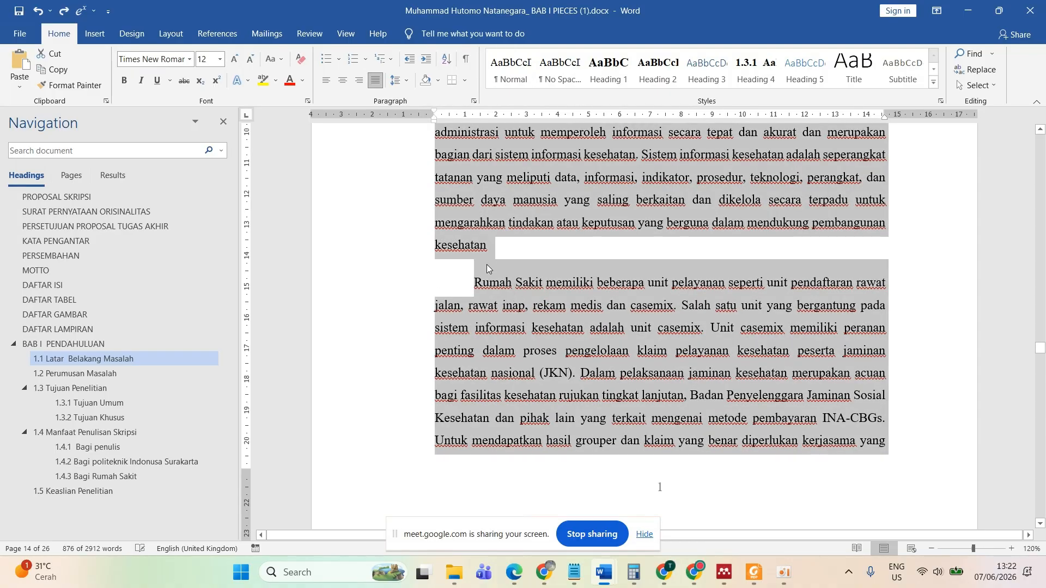
- Set the paragraph spacing before and after to 0 pt for the first two body paragraphs of section 1.1
{"action": "left_click", "coordinate": [474, 219]}
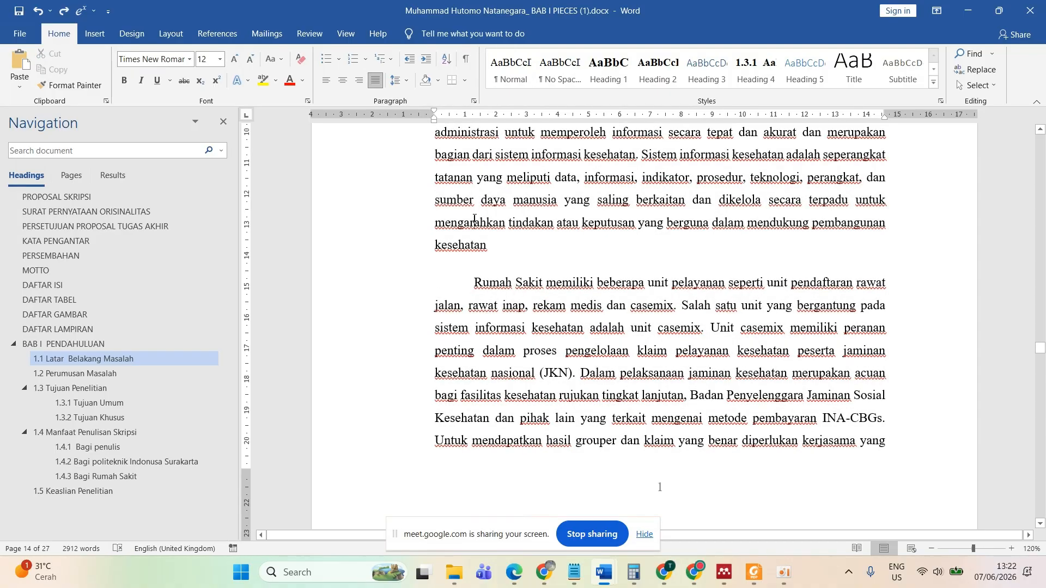
{"action": "left_click_drag", "start_coordinate": [474, 219], "coordinate": [527, 330]}
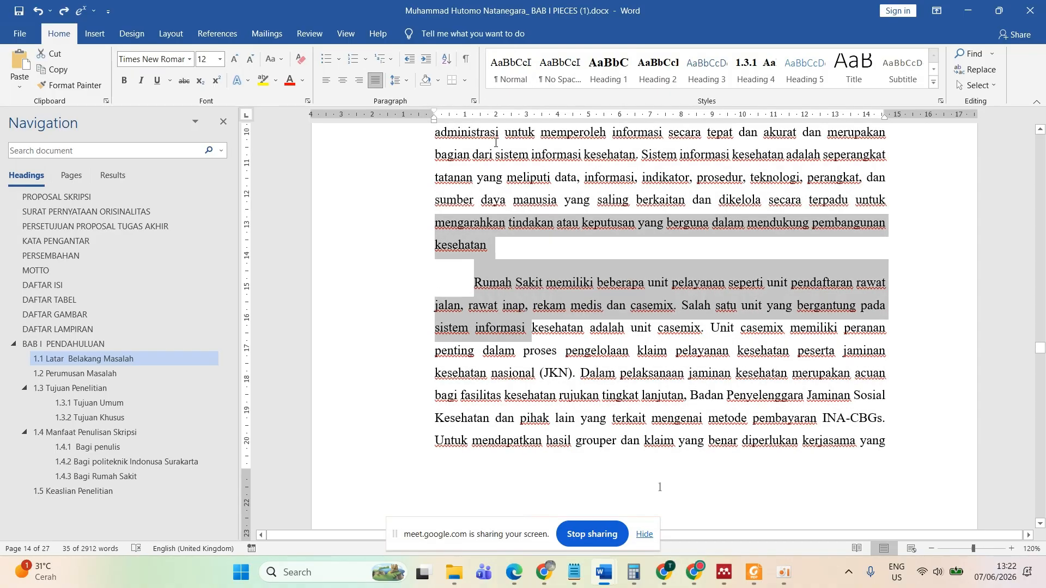
{"action": "left_click", "coordinate": [406, 80]}
{"action": "left_click", "coordinate": [436, 185]}
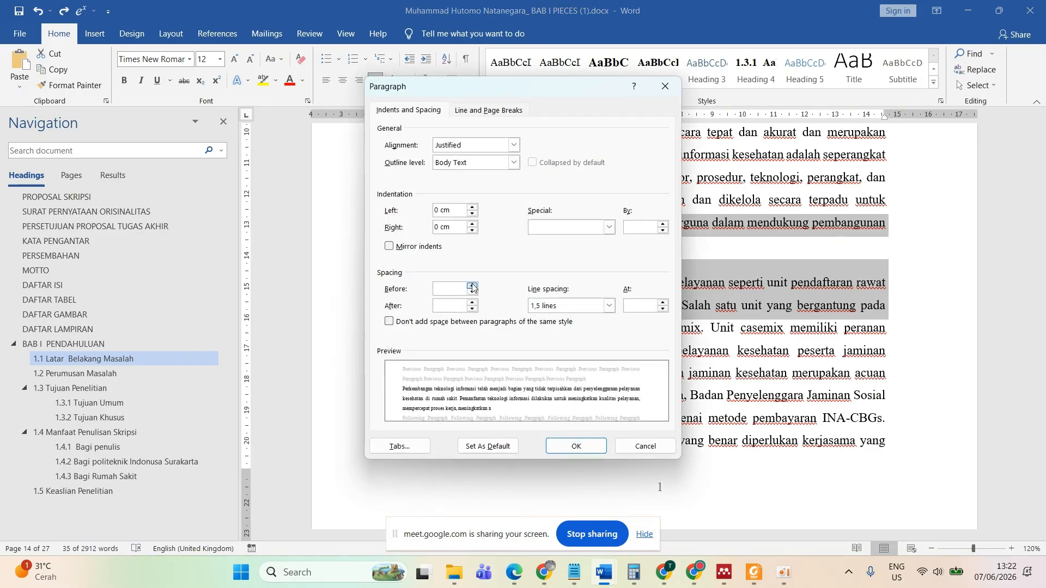
{"action": "left_click", "coordinate": [473, 286]}
{"action": "left_click", "coordinate": [472, 303]}
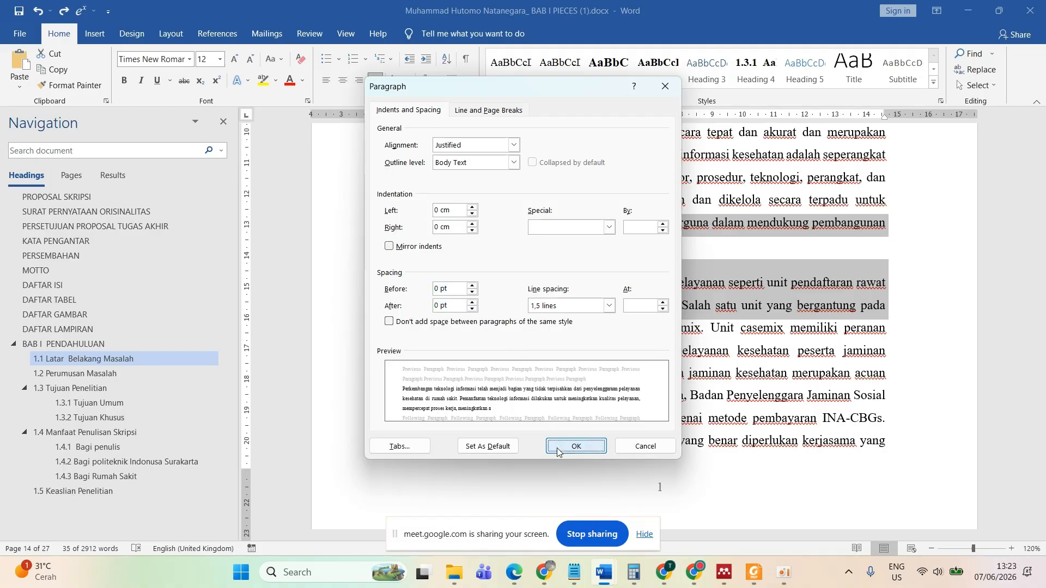
{"action": "left_click", "coordinate": [558, 448]}
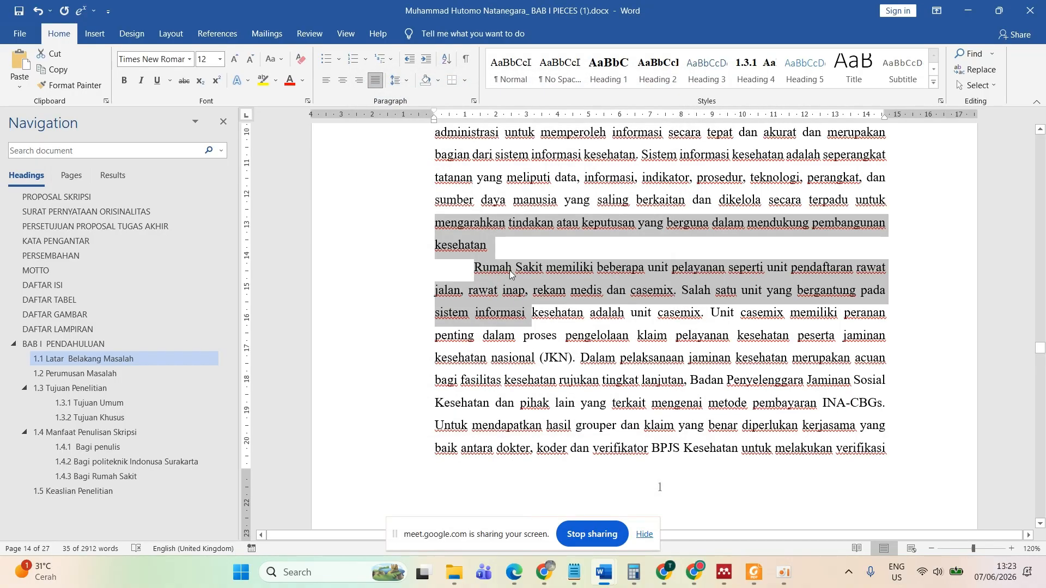
- Copy the formatting of the "Rumah Sakit memiliki" paragraph to the "Seiring dengan perkembangan" paragraph in section 1.1 with Format Painter
{"action": "left_click", "coordinate": [505, 270]}
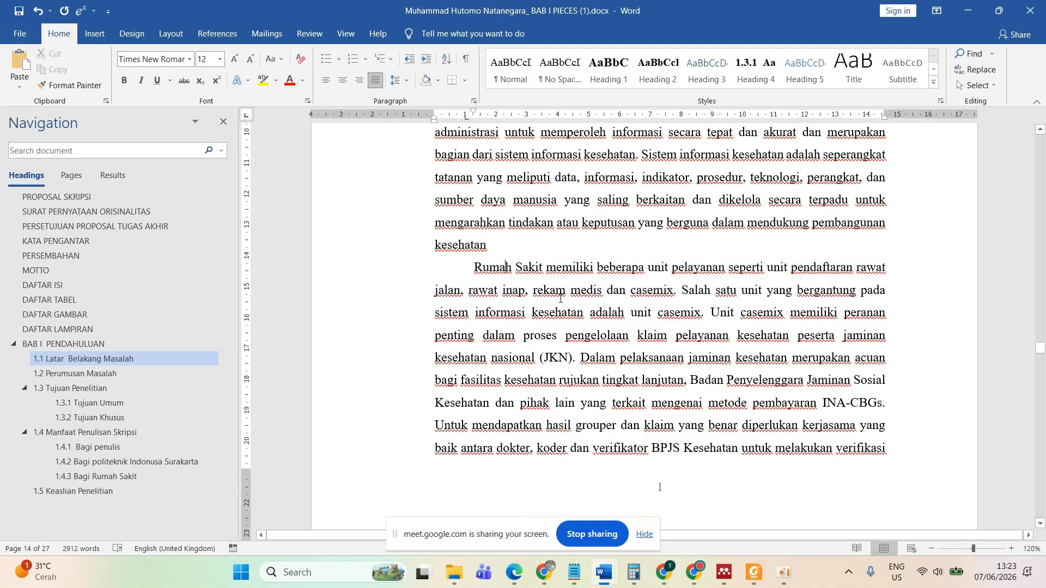
{"action": "scroll", "coordinate": [560, 298], "scroll_direction": "up", "scroll_amount": 3}
{"action": "scroll", "coordinate": [560, 299], "scroll_direction": "up", "scroll_amount": 3}
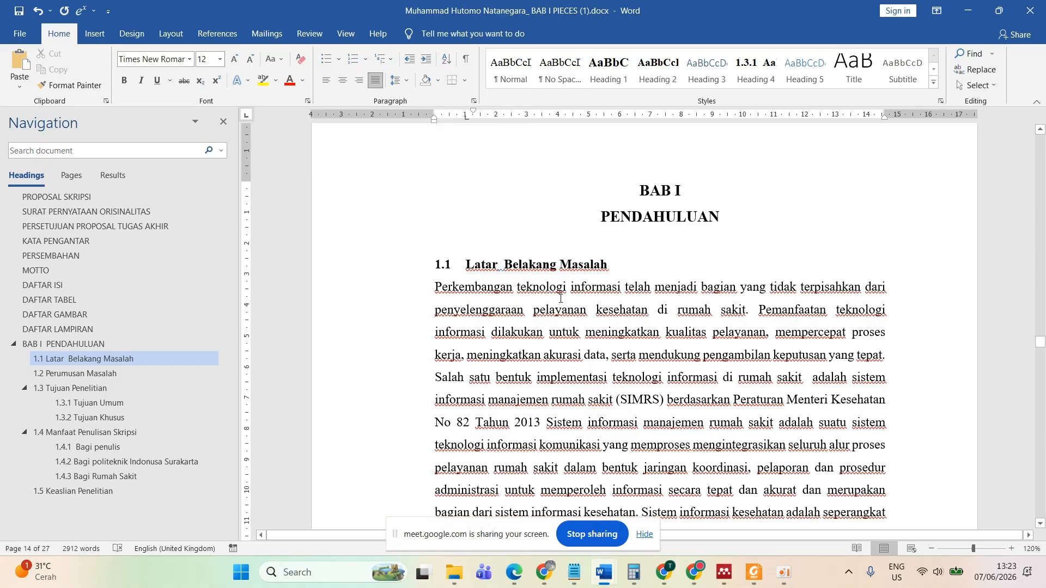
{"action": "scroll", "coordinate": [560, 299], "scroll_direction": "down", "scroll_amount": 3}
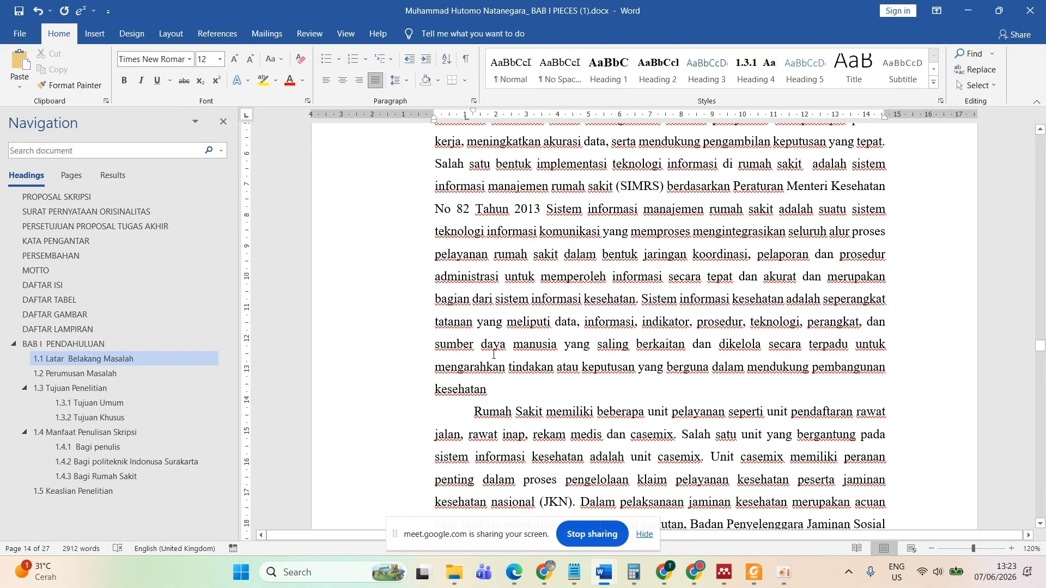
{"action": "left_click", "coordinate": [87, 87]}
{"action": "scroll", "coordinate": [491, 321], "scroll_direction": "down", "scroll_amount": 4}
{"action": "scroll", "coordinate": [490, 320], "scroll_direction": "down", "scroll_amount": 6}
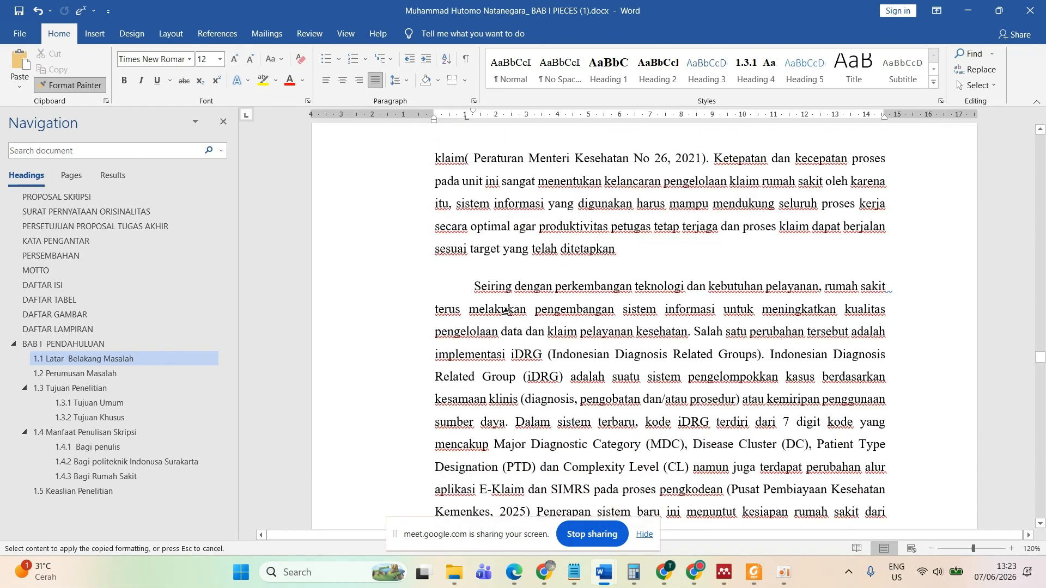
{"action": "left_click", "coordinate": [510, 312]}
- Try to move the left indent of the "Keberhasilan sistem baru" paragraph back to the left margin
{"action": "scroll", "coordinate": [510, 312], "scroll_direction": "down", "scroll_amount": 5}
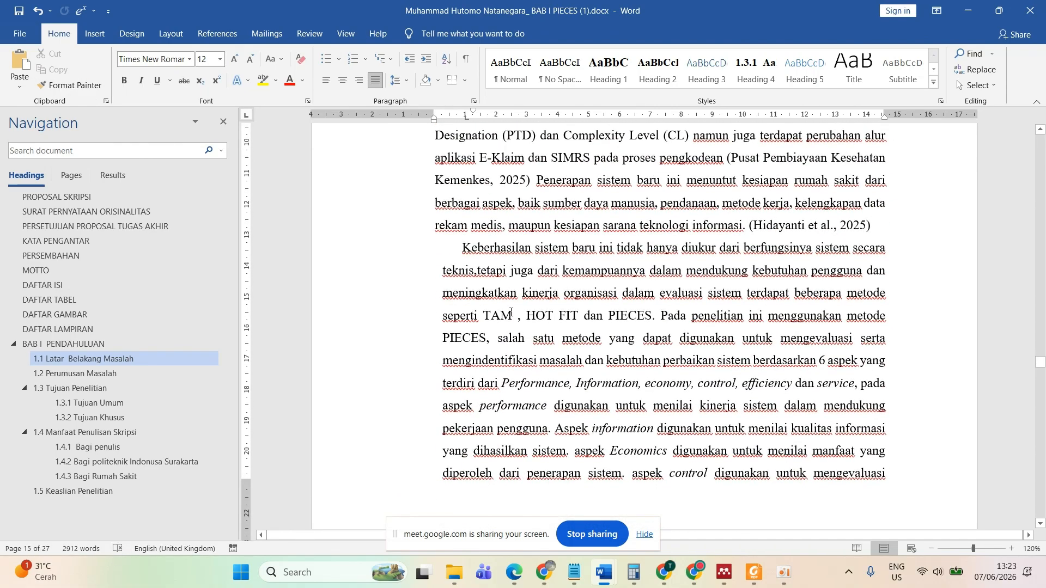
{"action": "left_click", "coordinate": [69, 85]}
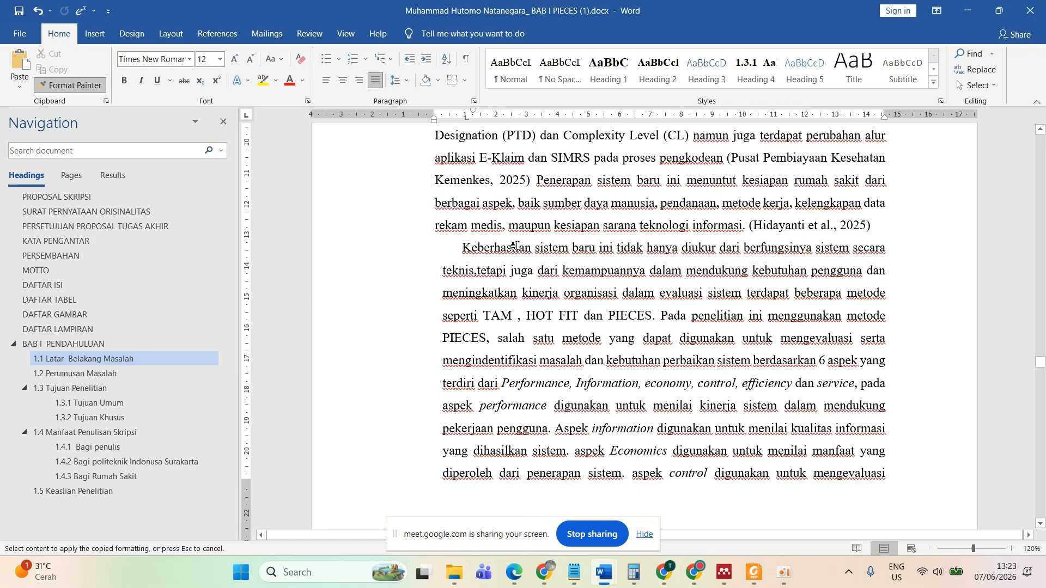
{"action": "left_click", "coordinate": [484, 201]}
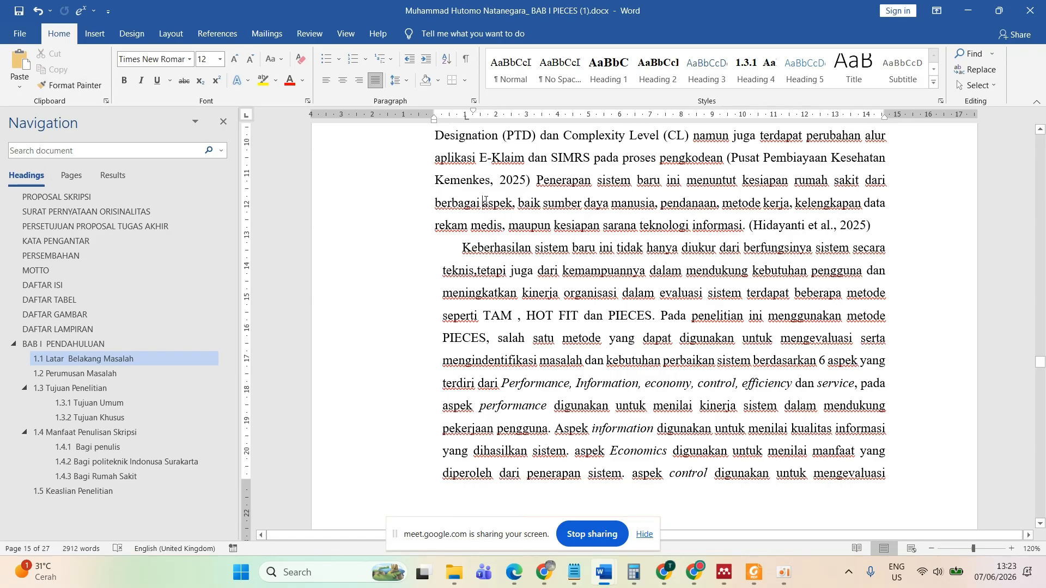
{"action": "left_click", "coordinate": [489, 252]}
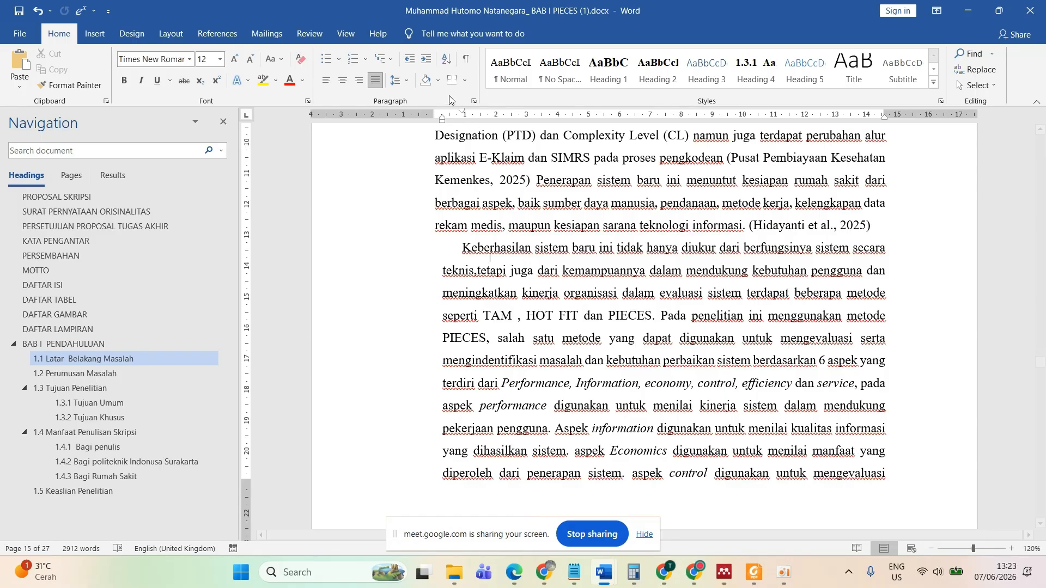
{"action": "left_click_drag", "start_coordinate": [442, 122], "coordinate": [442, 123]}
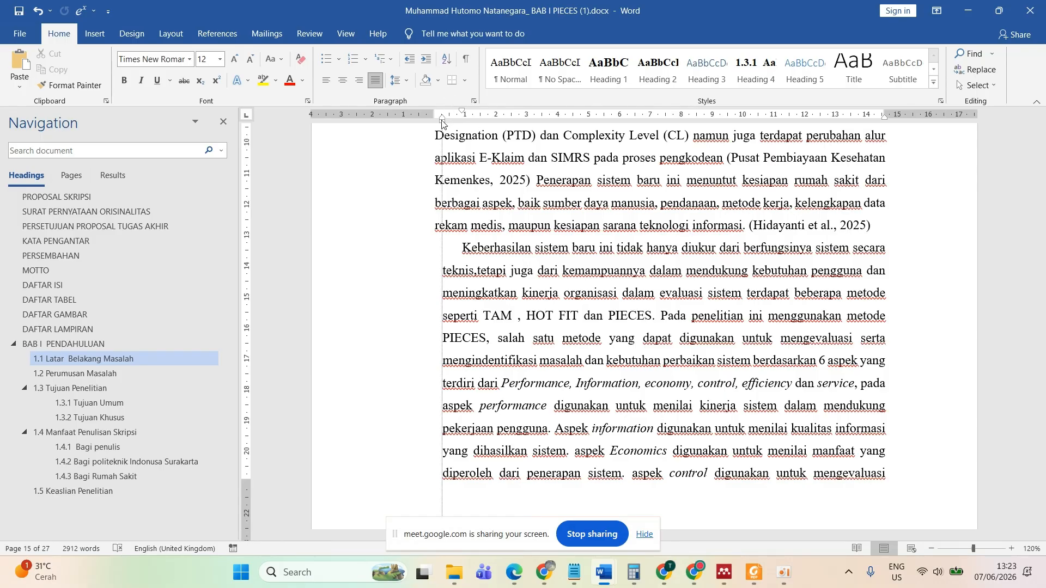
{"action": "left_click_drag", "start_coordinate": [442, 121], "coordinate": [442, 121]}
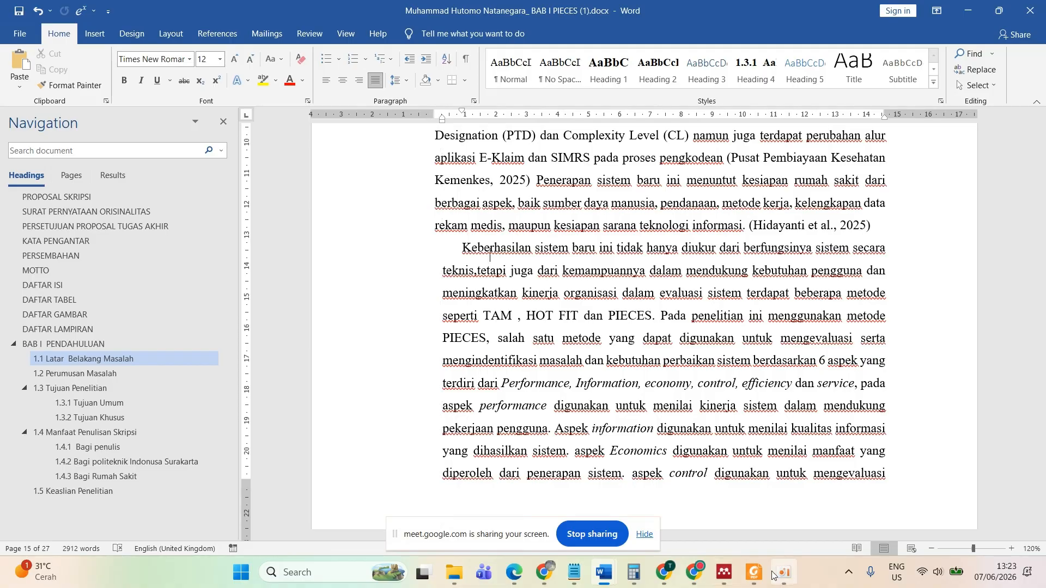
- Switch to the BUKU PEDOMAN guidebook in Foxit PDF Reader, read its paragraph spacing and first-line indent rules, and return to the proposal in Word
{"action": "left_click", "coordinate": [754, 572]}
{"action": "scroll", "coordinate": [278, 373], "scroll_direction": "up", "scroll_amount": 5}
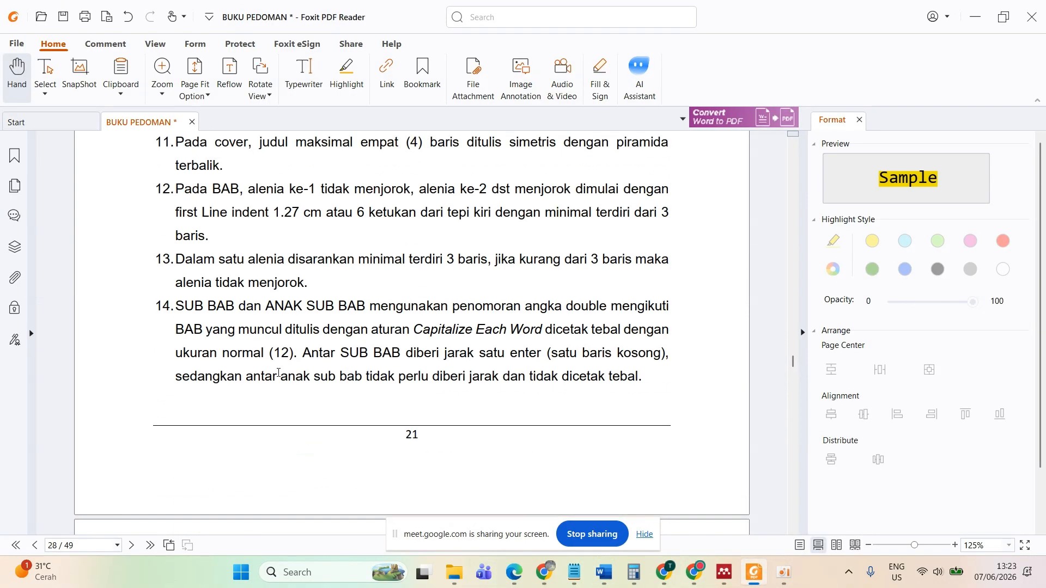
{"action": "scroll", "coordinate": [382, 231], "scroll_direction": "up", "scroll_amount": 1, "text": "ctrl"}
{"action": "scroll", "coordinate": [474, 245], "scroll_direction": "up", "scroll_amount": 1}
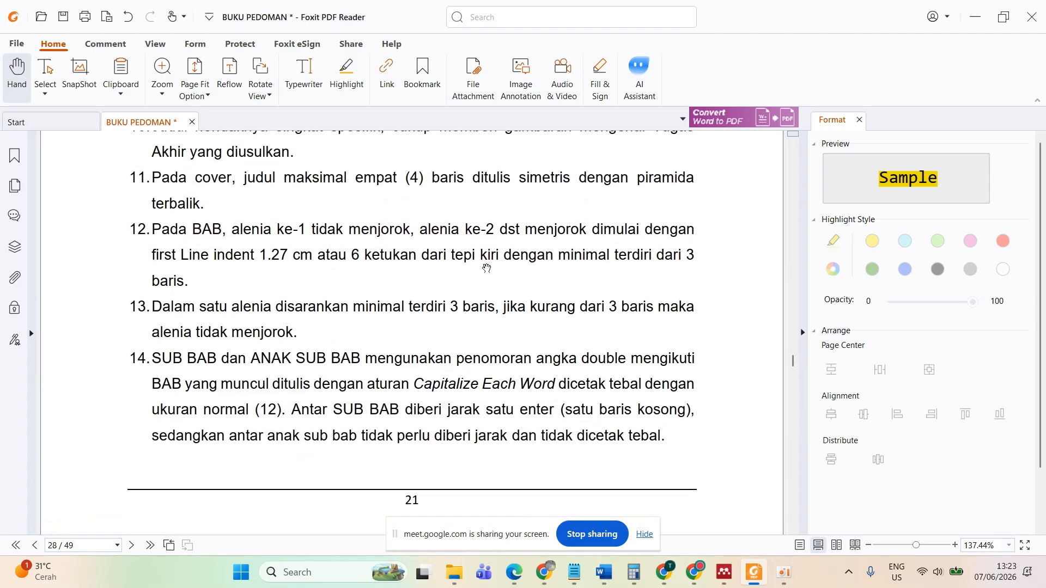
{"action": "scroll", "coordinate": [421, 245], "scroll_direction": "up", "scroll_amount": 3}
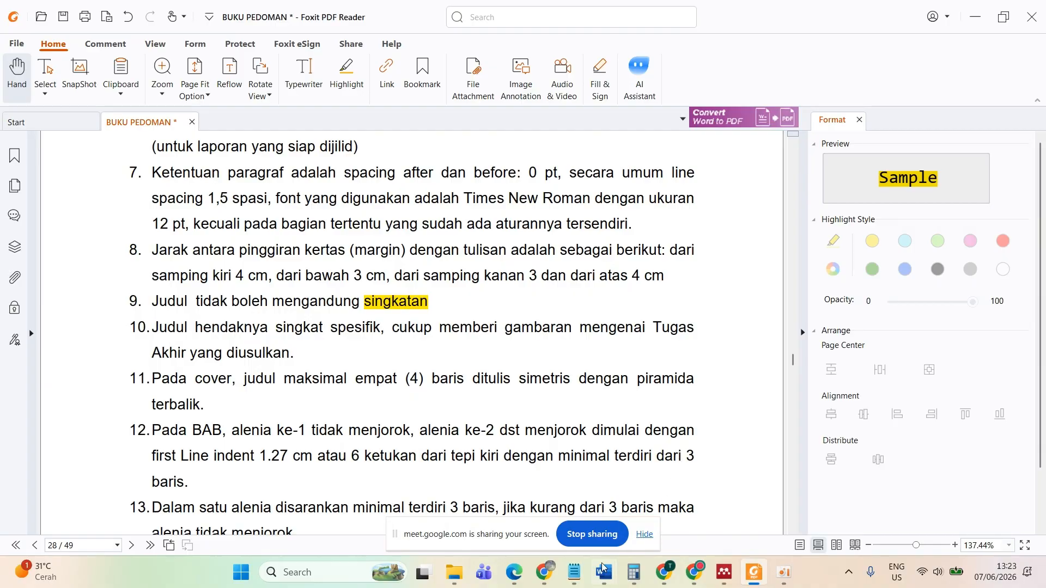
{"action": "mouse_move", "coordinate": [604, 572]}
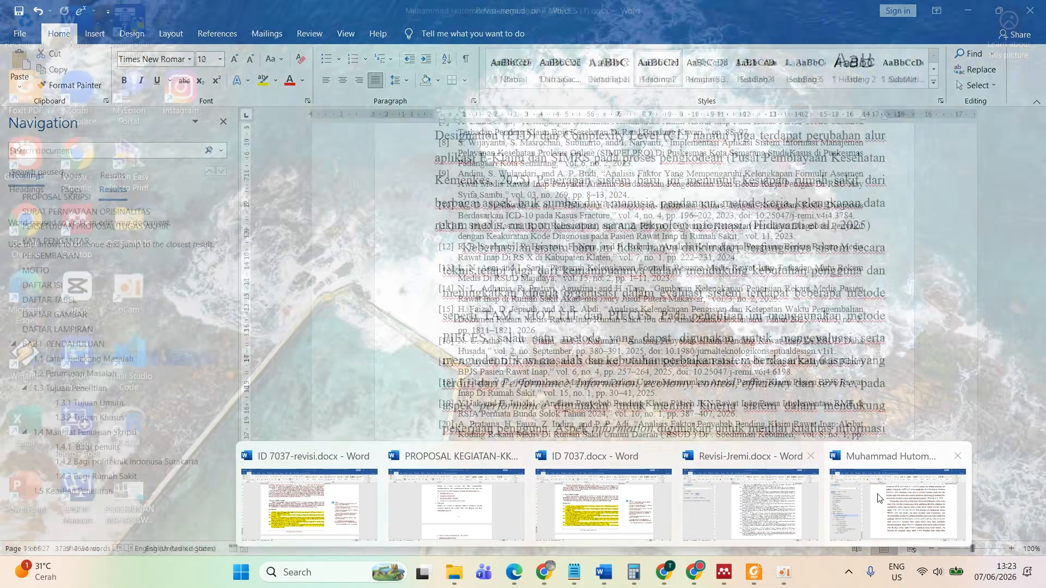
{"action": "left_click", "coordinate": [879, 498]}
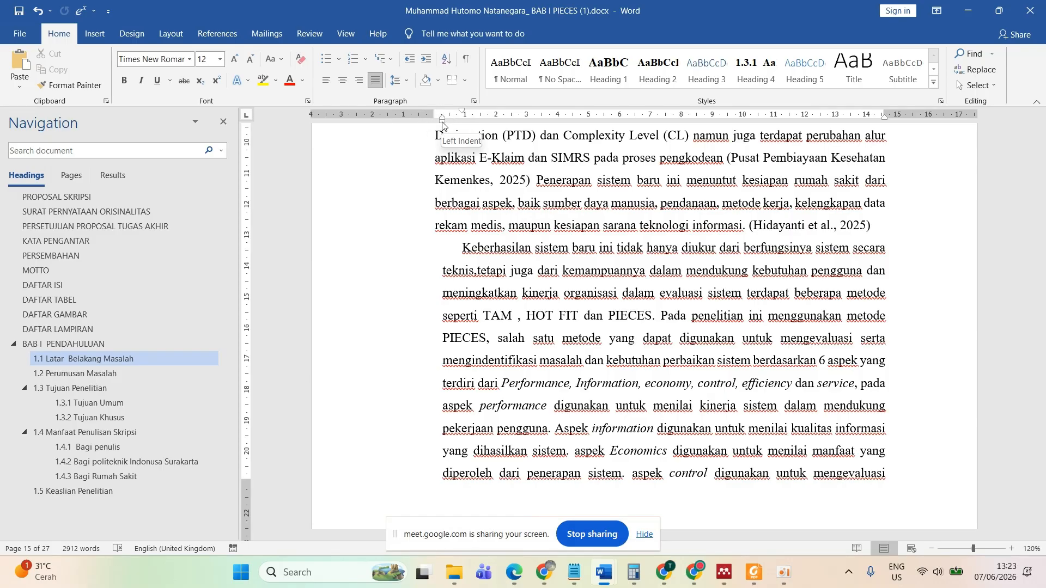
- Set the "Keberhasilan sistem baru" paragraph's left indent to 0 cm and match it to the preceding body paragraph with Format Painter
{"action": "left_click_drag", "start_coordinate": [442, 125], "coordinate": [434, 125]}
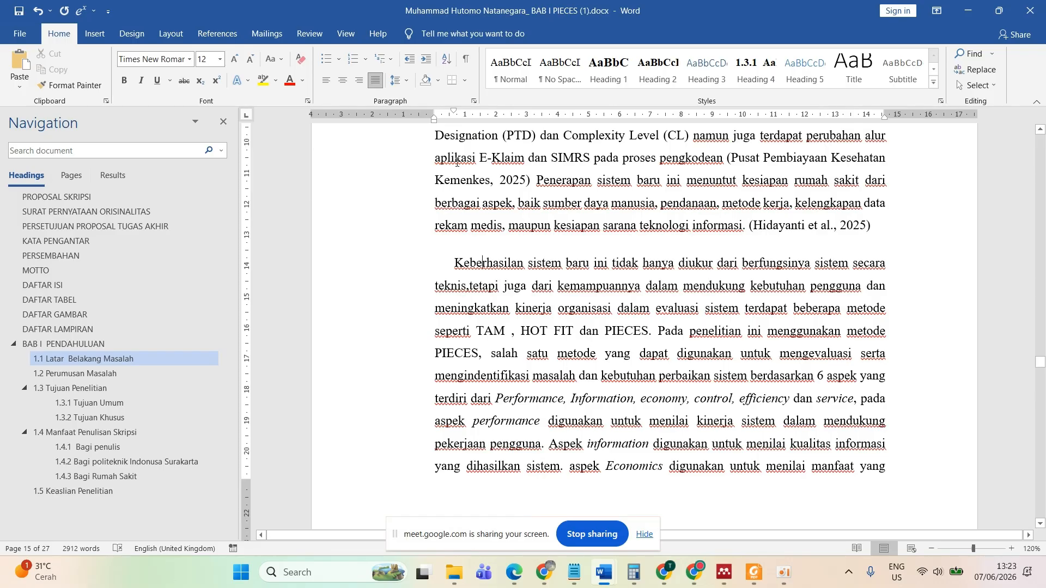
{"action": "left_click", "coordinate": [70, 85]}
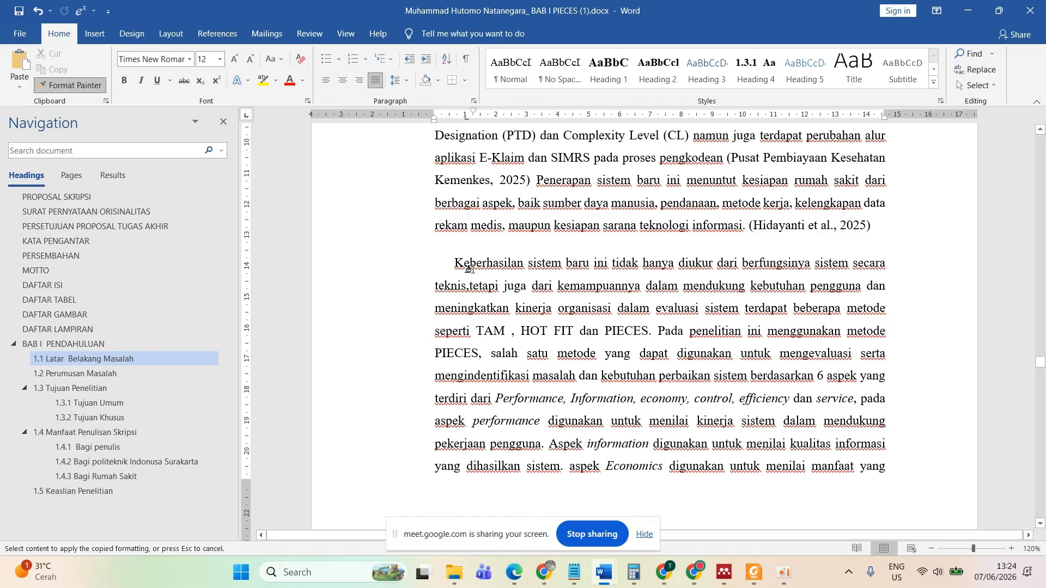
{"action": "left_click", "coordinate": [474, 270]}
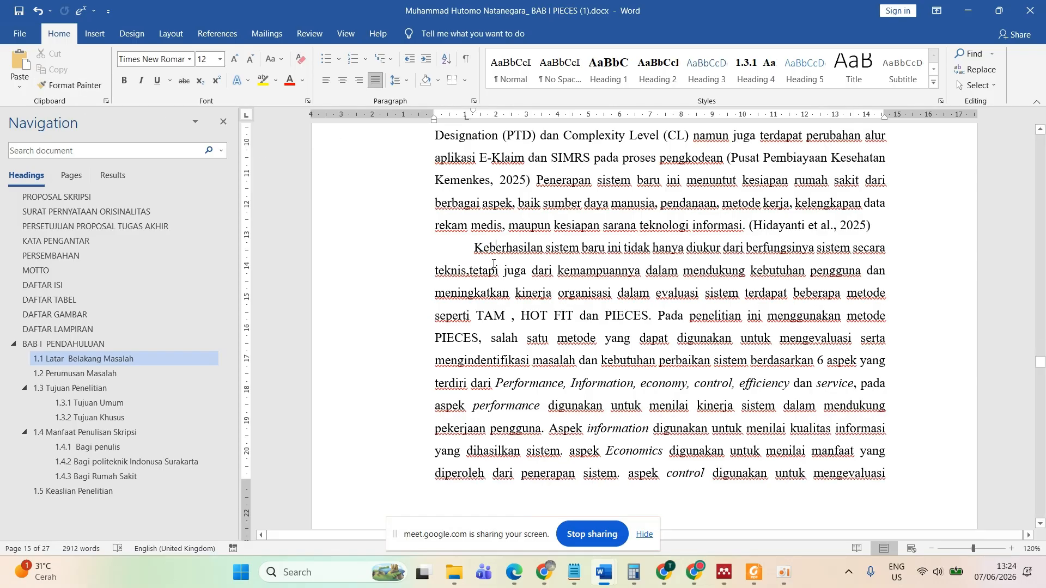
{"action": "scroll", "coordinate": [504, 322], "scroll_direction": "down", "scroll_amount": 1}
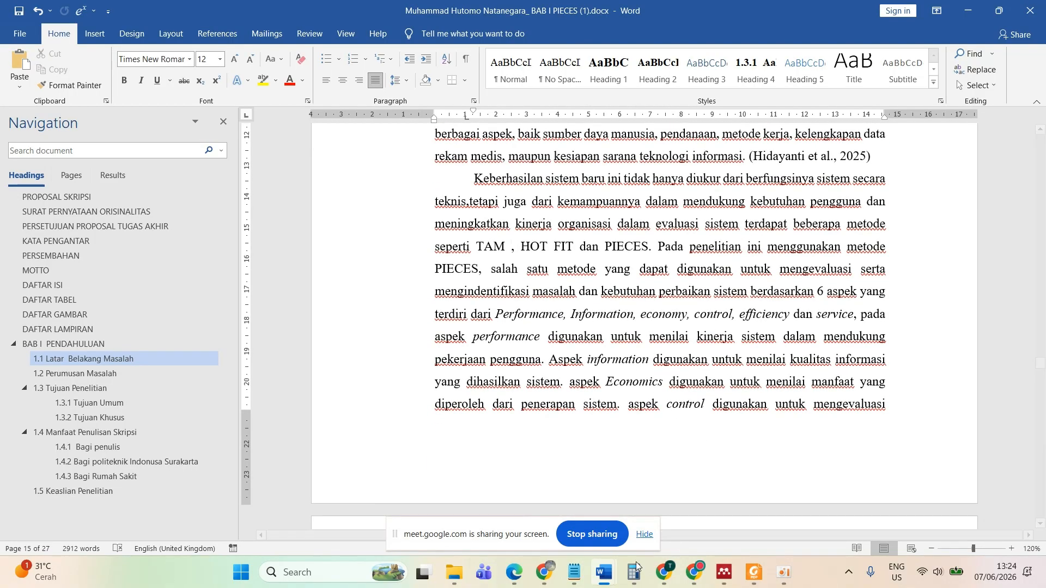
- Switch to the guidebook in Foxit PDF Reader, check its rules on language, punctuation and paragraph settings, and return to the proposal in Word
{"action": "mouse_move", "coordinate": [613, 570]}
{"action": "left_click", "coordinate": [754, 572]}
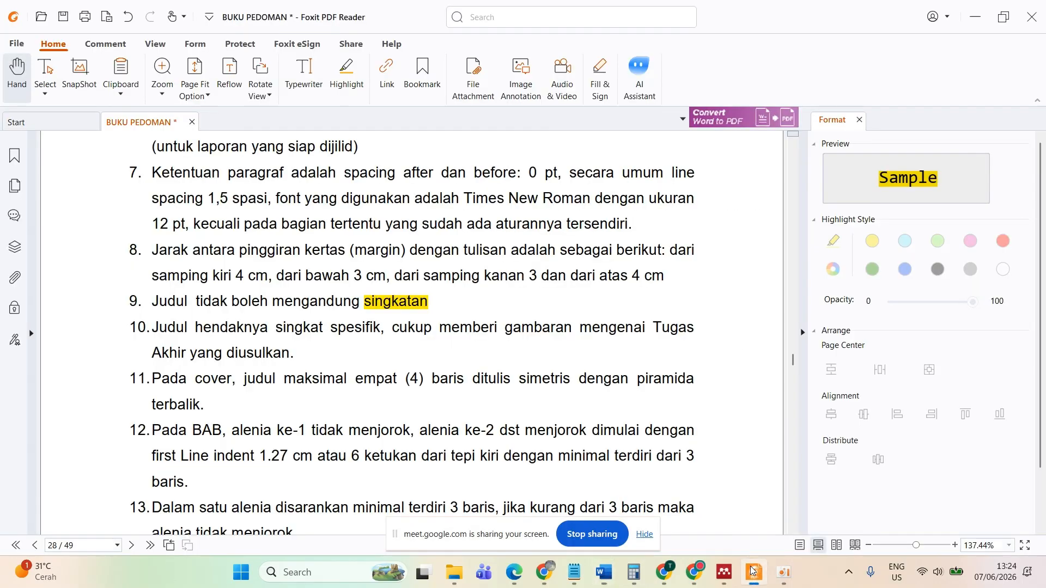
{"action": "scroll", "coordinate": [322, 297], "scroll_direction": "up", "scroll_amount": 1}
{"action": "scroll", "coordinate": [221, 255], "scroll_direction": "up", "scroll_amount": 1}
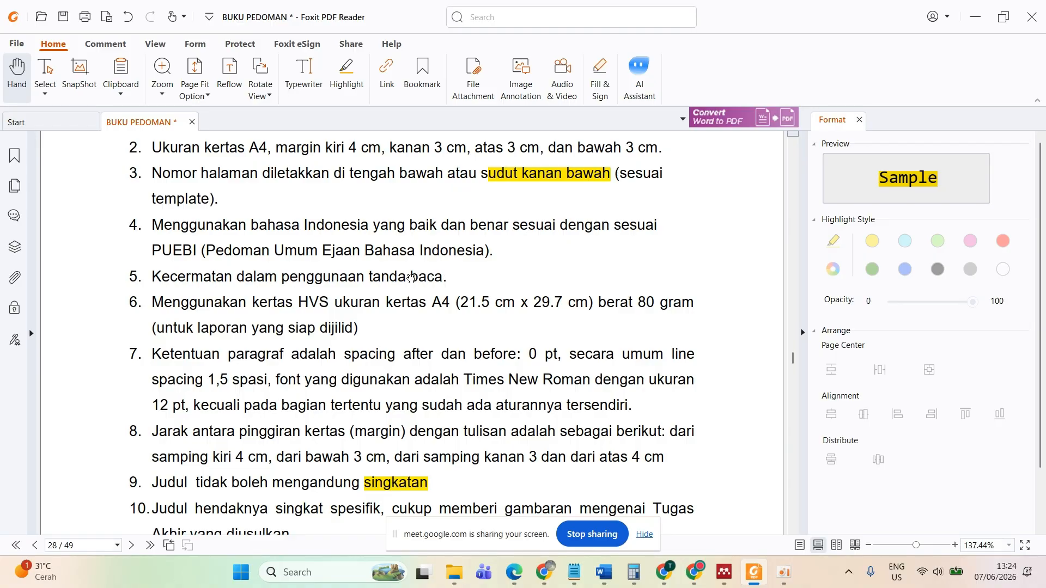
{"action": "mouse_move", "coordinate": [603, 572]}
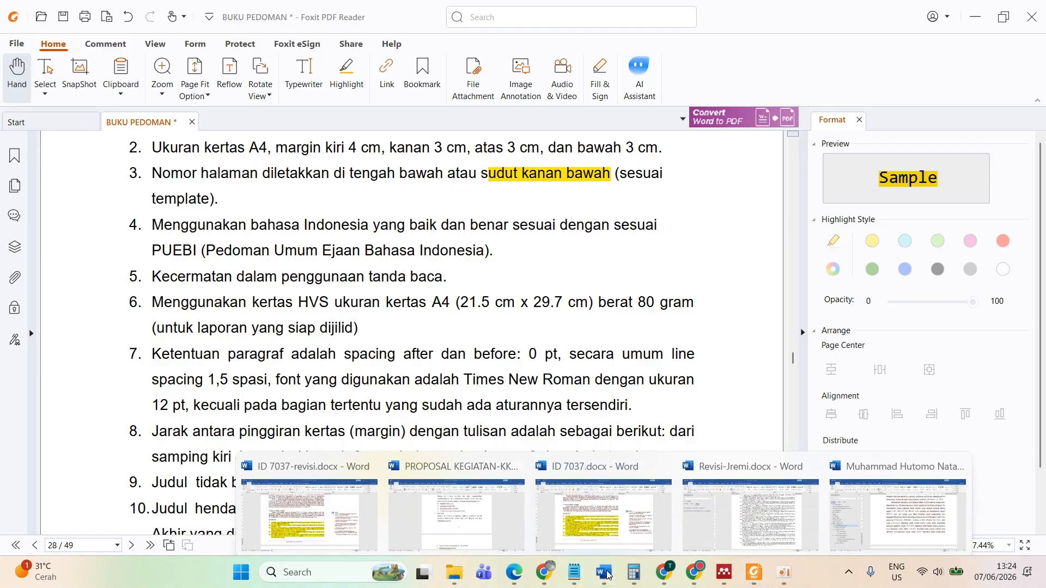
{"action": "left_click", "coordinate": [873, 498]}
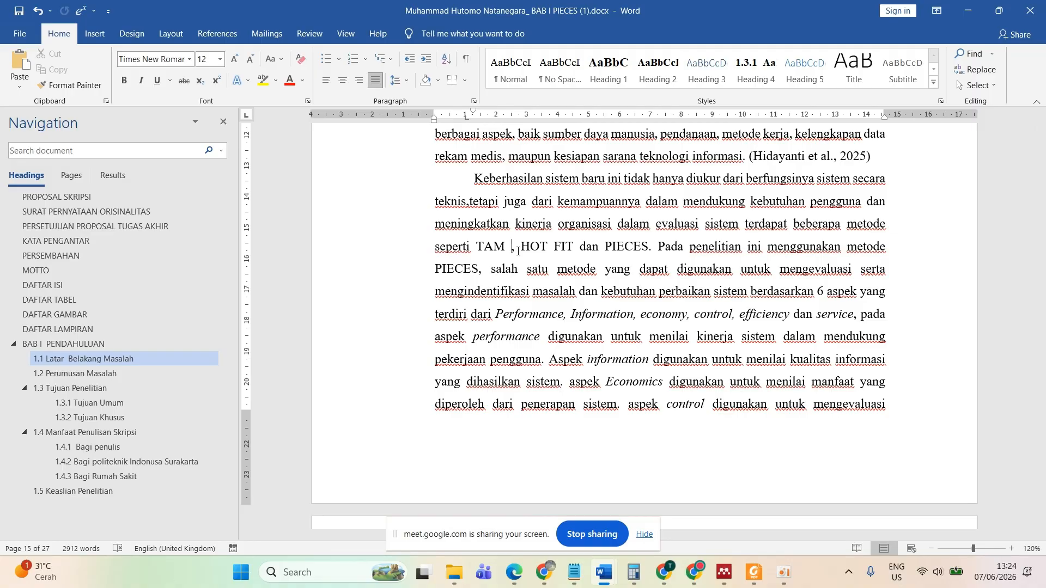
- Replace every comma preceded by a space with a plain comma throughout the document using Find and Replace
{"action": "left_click_drag", "start_coordinate": [517, 251], "coordinate": [507, 252]}
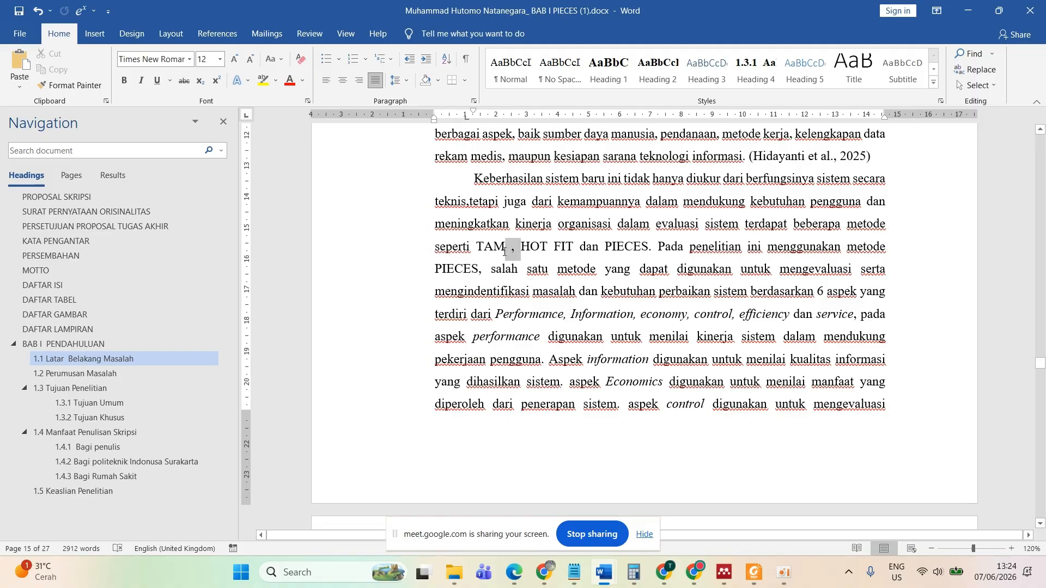
{"action": "left_click", "coordinate": [517, 273]}
{"action": "left_click", "coordinate": [975, 69]}
{"action": "key", "text": "BackSpace"}
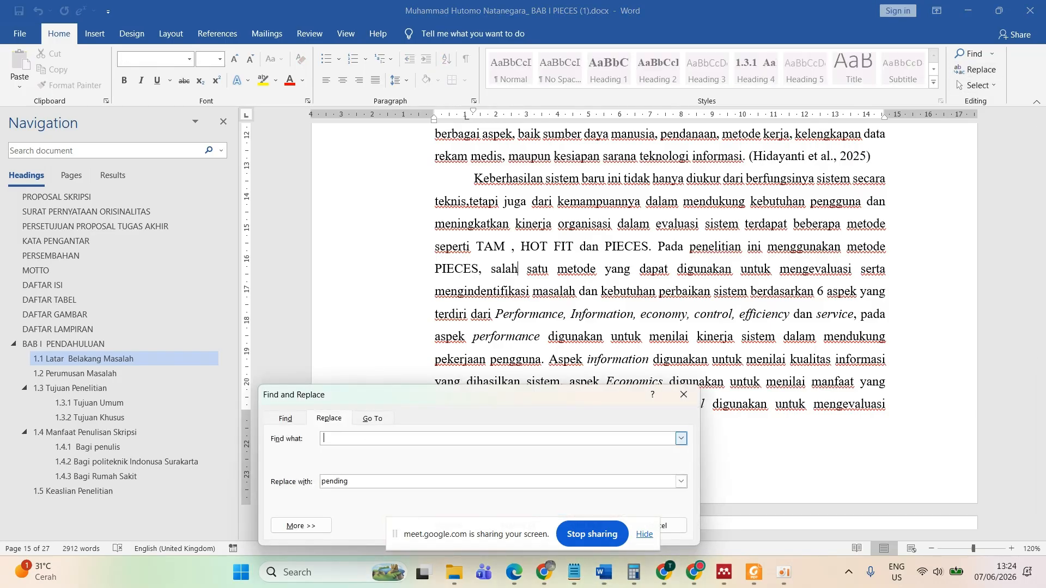
{"action": "type", "text": ","}
{"action": "double_click", "coordinate": [332, 481]}
{"action": "type", "text": ","}
{"action": "left_click_drag", "start_coordinate": [551, 401], "coordinate": [566, 235]}
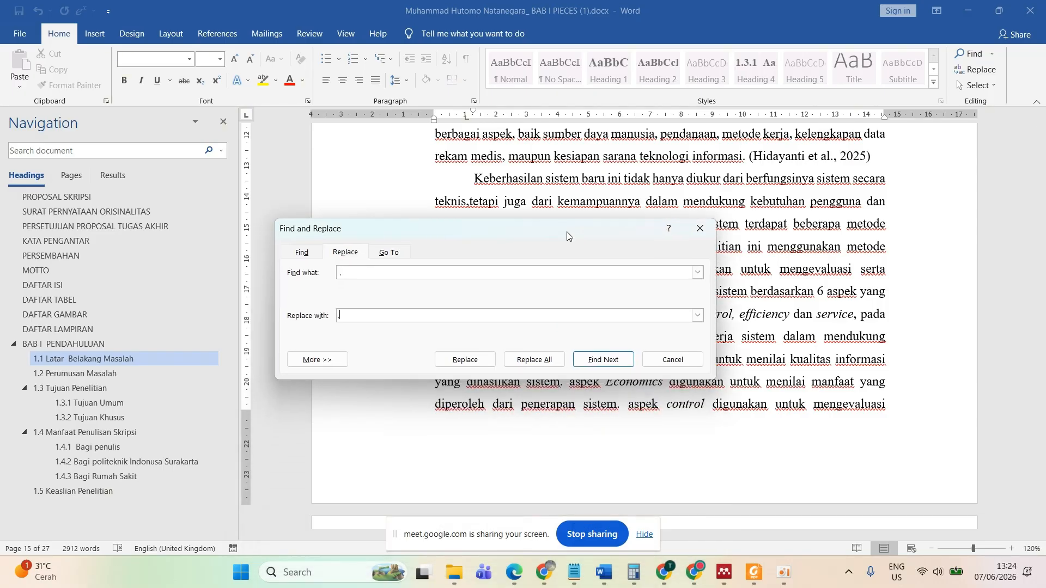
{"action": "left_click", "coordinate": [534, 360]}
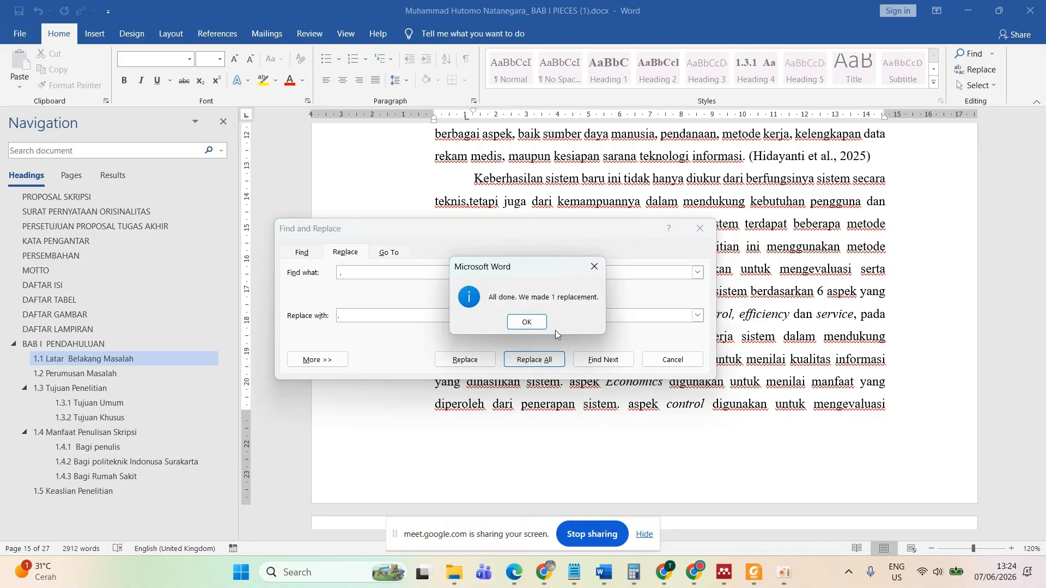
{"action": "left_click", "coordinate": [526, 322]}
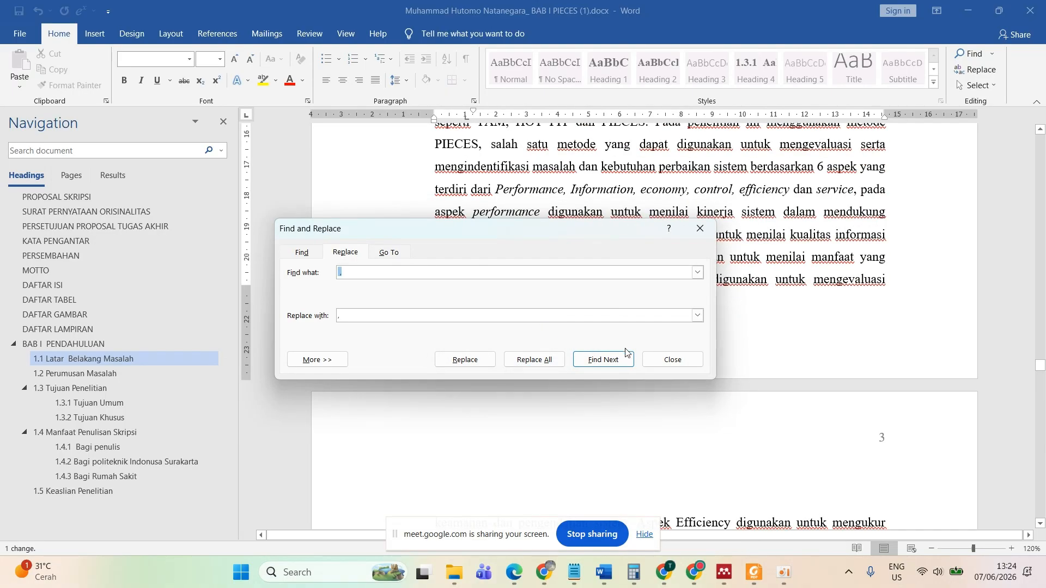
{"action": "left_click", "coordinate": [669, 360]}
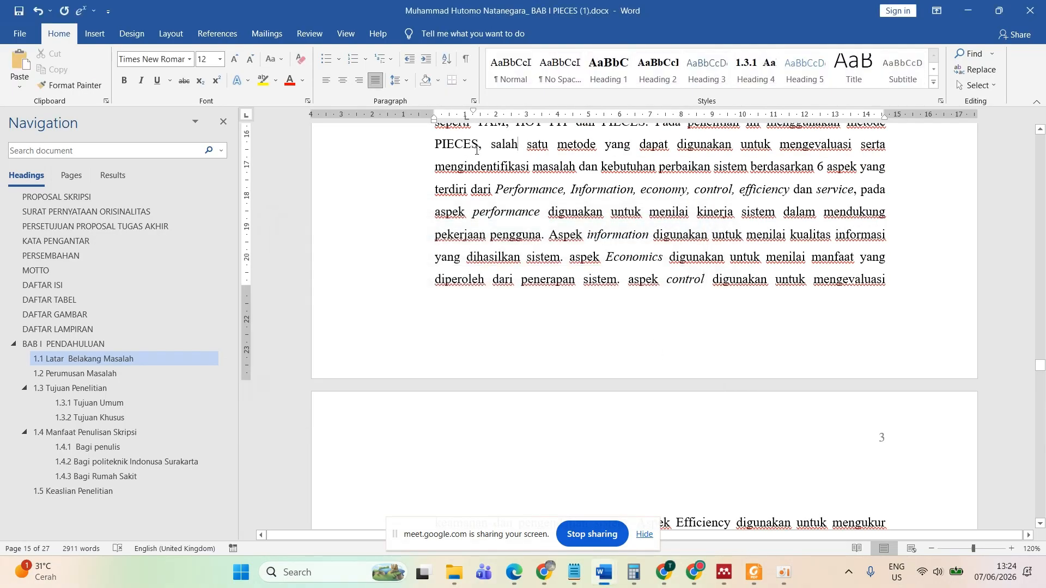
- Move the full stop after "teknologi informasi" to behind the 2025 citation that ends the third paragraph of section 1.1
{"action": "scroll", "coordinate": [476, 150], "scroll_direction": "up", "scroll_amount": 3}
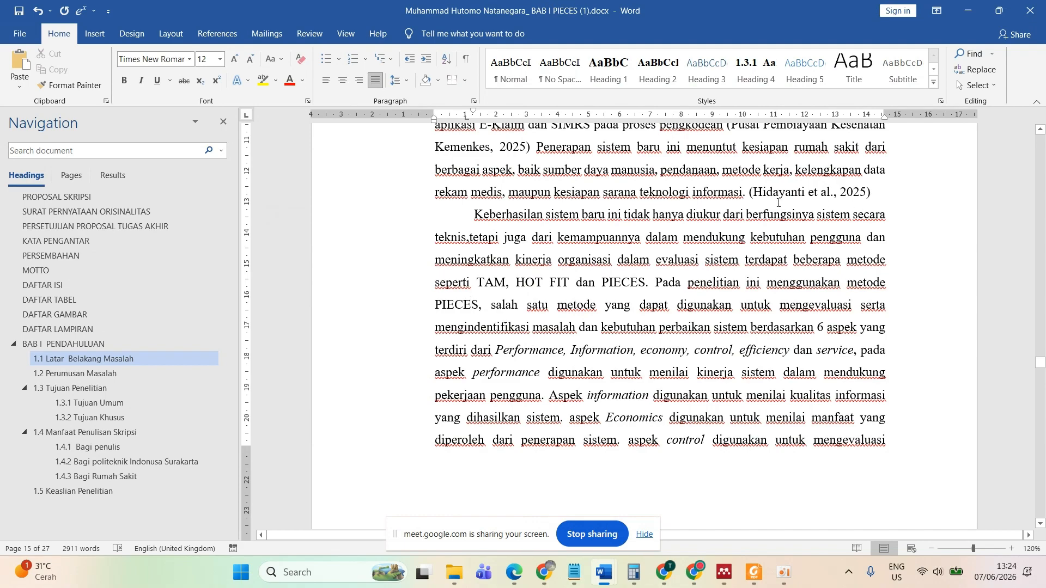
{"action": "left_click", "coordinate": [747, 192]}
{"action": "key", "text": "BackSpace"}
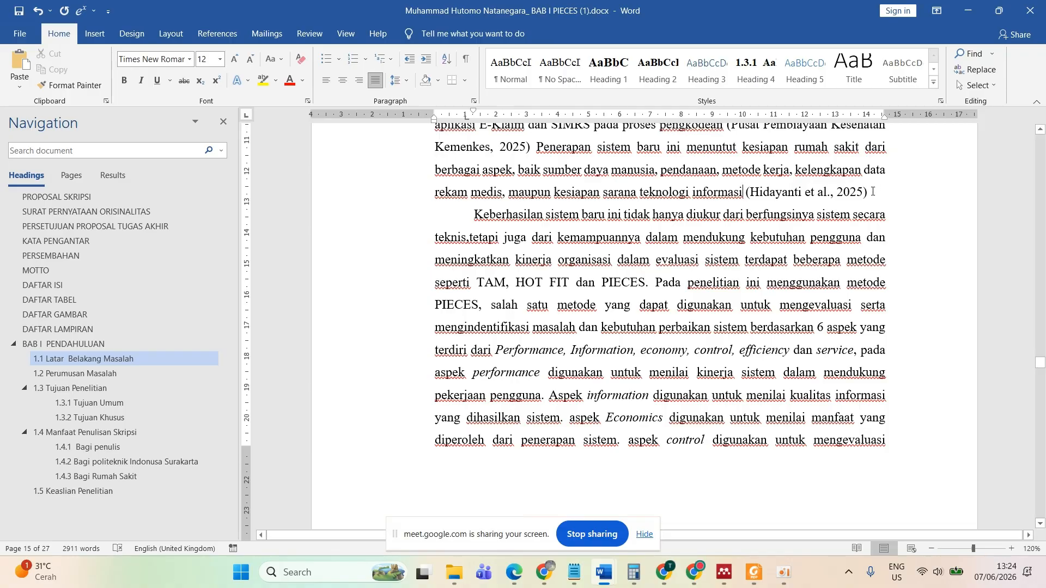
{"action": "left_click", "coordinate": [872, 192]}
{"action": "type", "text": "."}
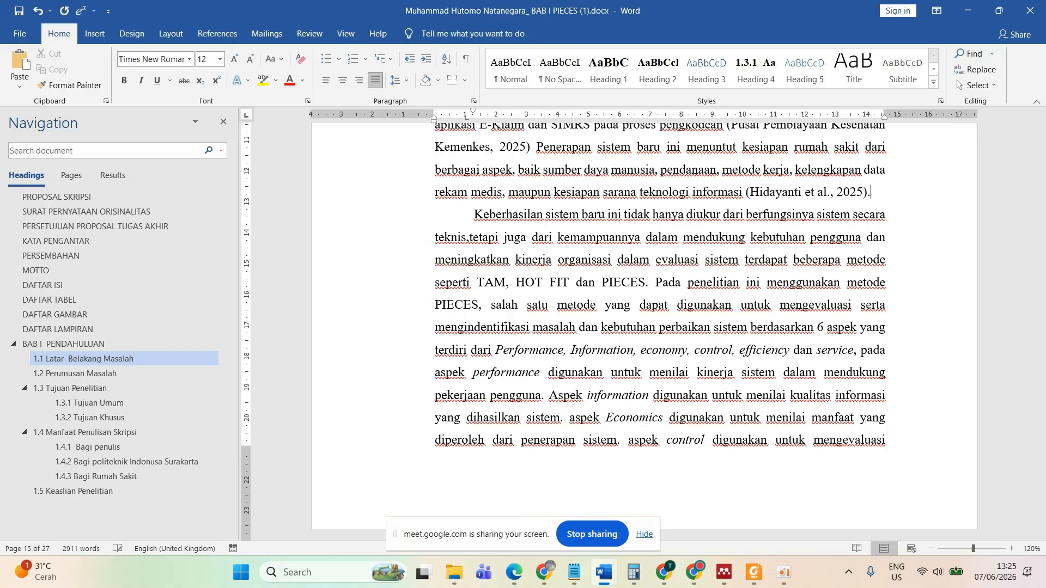
{"action": "left_click", "coordinate": [817, 193]}
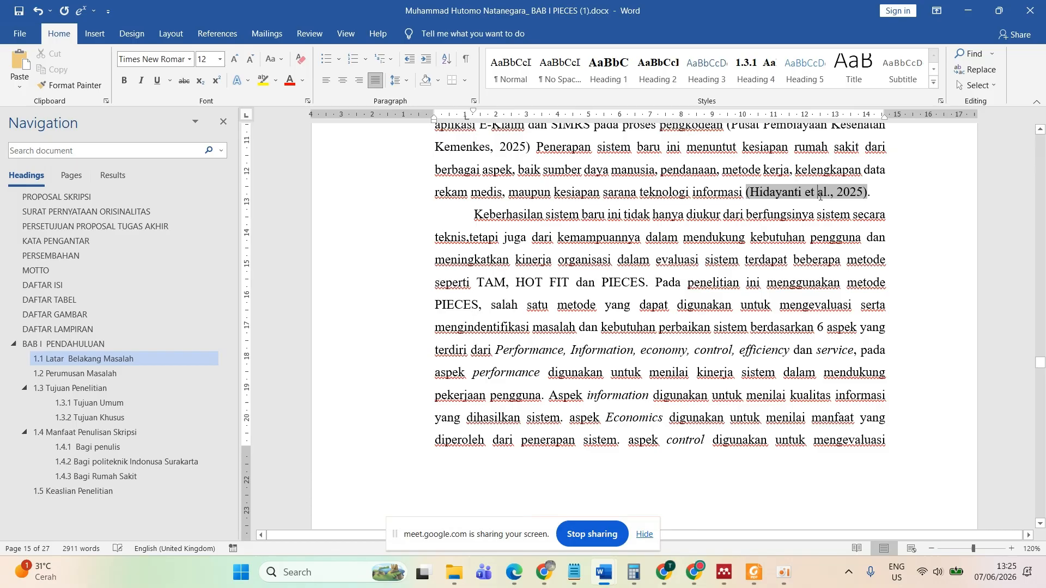
{"action": "left_click", "coordinate": [872, 193]}
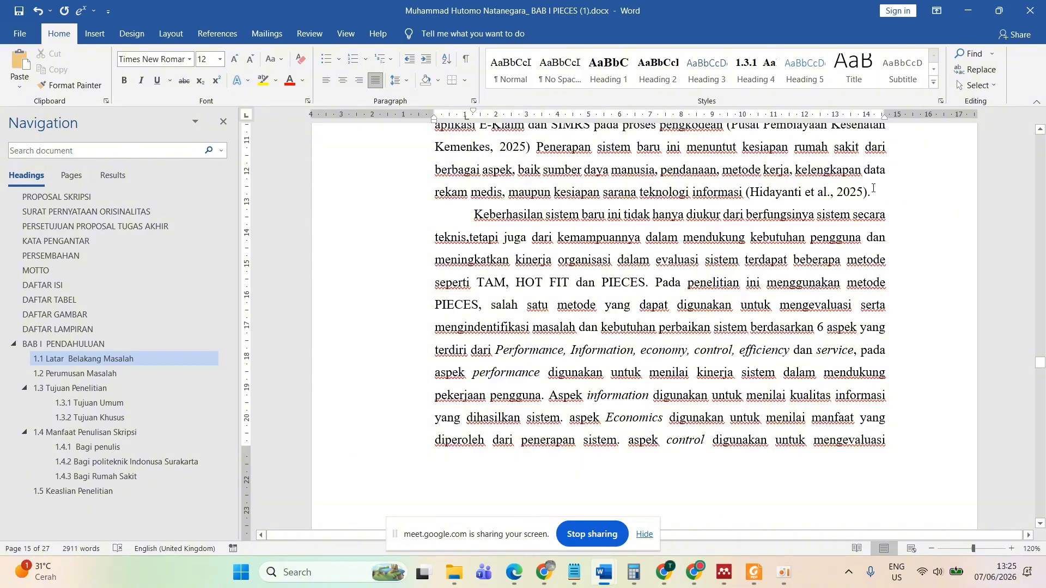
{"action": "scroll", "coordinate": [738, 168], "scroll_direction": "up", "scroll_amount": 2}
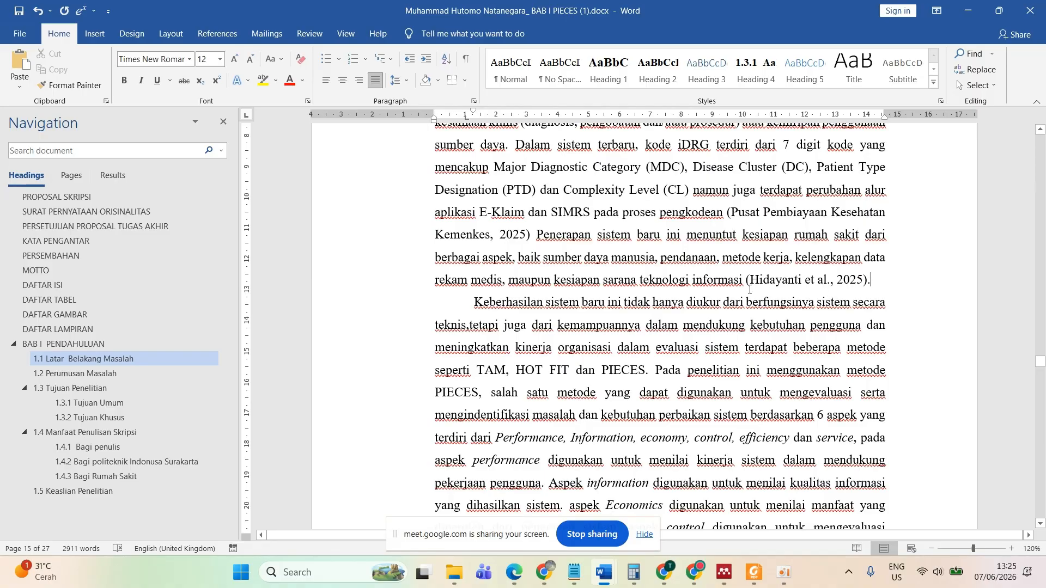
- Italicise every occurrence of "Indonesian Diagnosis Related Groups" throughout the document using Find and Replace with italic replacement formatting
{"action": "scroll", "coordinate": [702, 225], "scroll_direction": "up", "scroll_amount": 5}
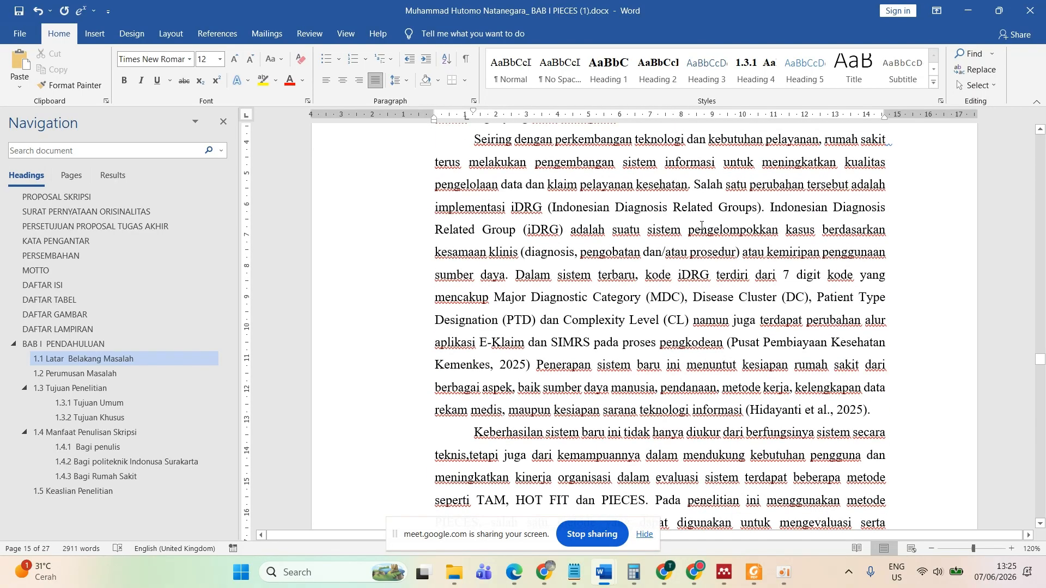
{"action": "scroll", "coordinate": [702, 226], "scroll_direction": "down", "scroll_amount": 3}
{"action": "scroll", "coordinate": [701, 225], "scroll_direction": "up", "scroll_amount": 2}
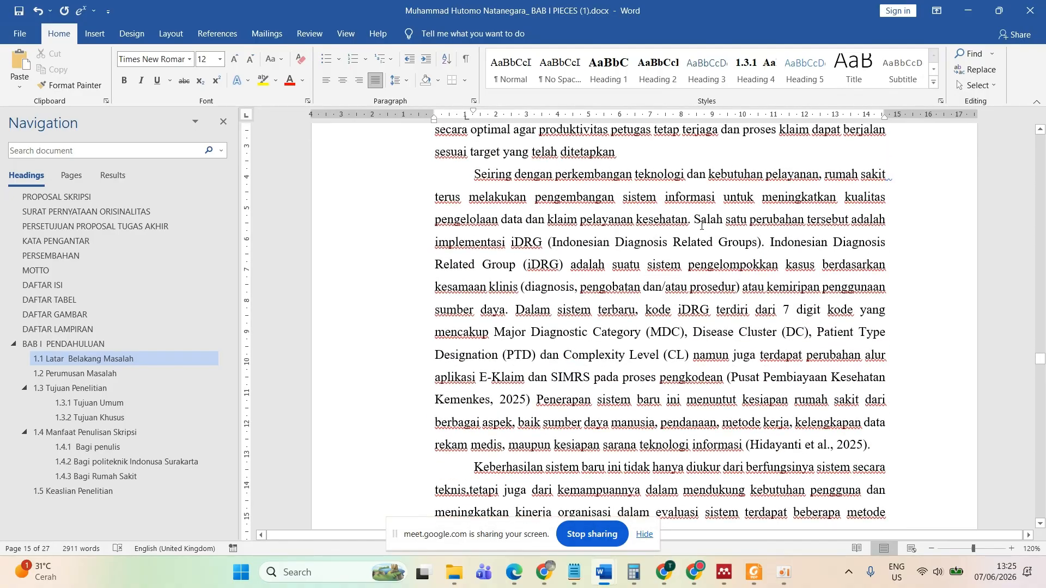
{"action": "left_click_drag", "start_coordinate": [552, 242], "coordinate": [756, 242]}
{"action": "key", "text": "ctrl+c"}
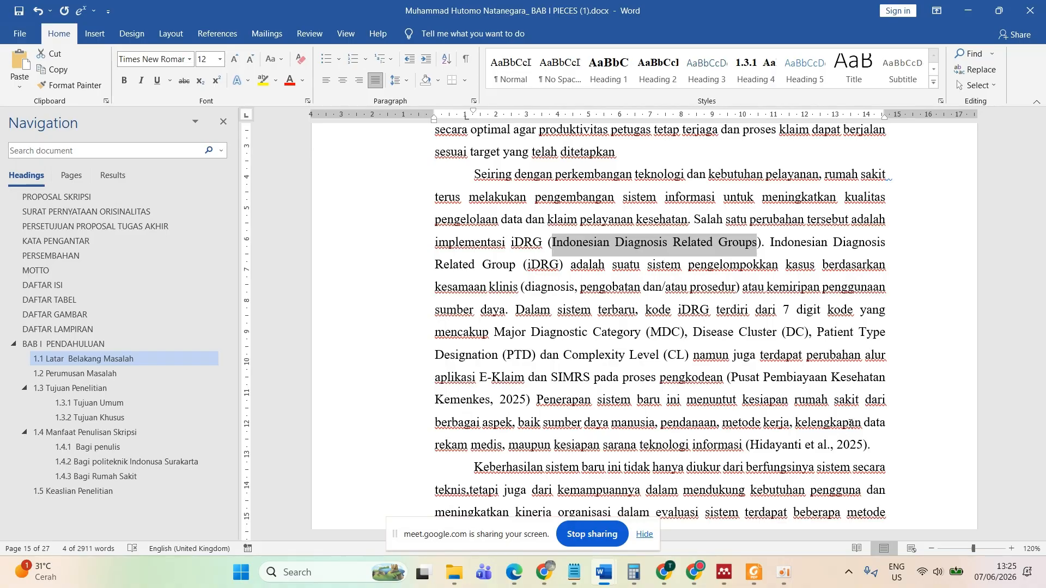
{"action": "left_click", "coordinate": [967, 68]}
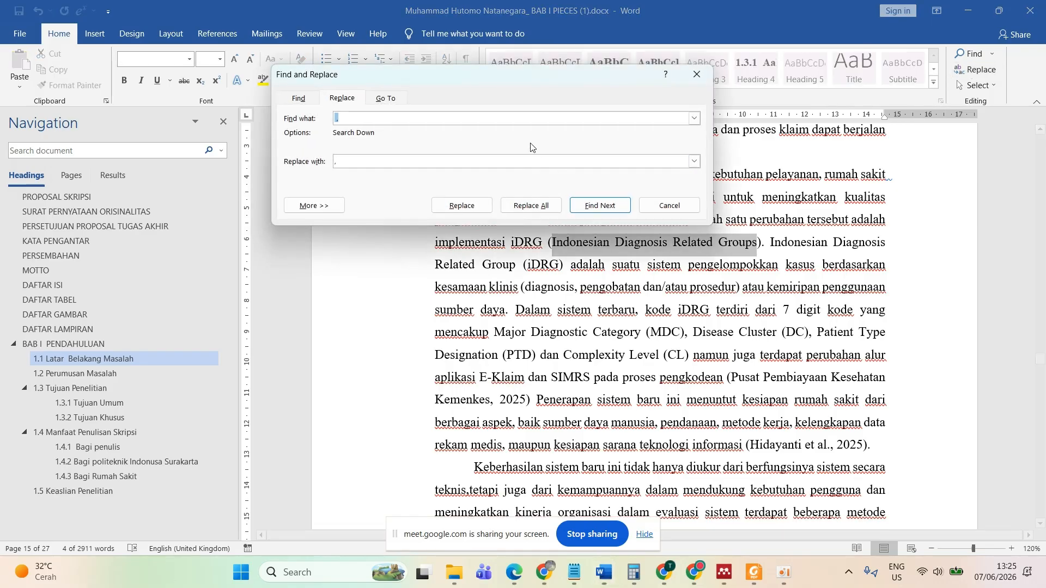
{"action": "left_click", "coordinate": [380, 159]}
{"action": "key", "text": "ctrl+v"}
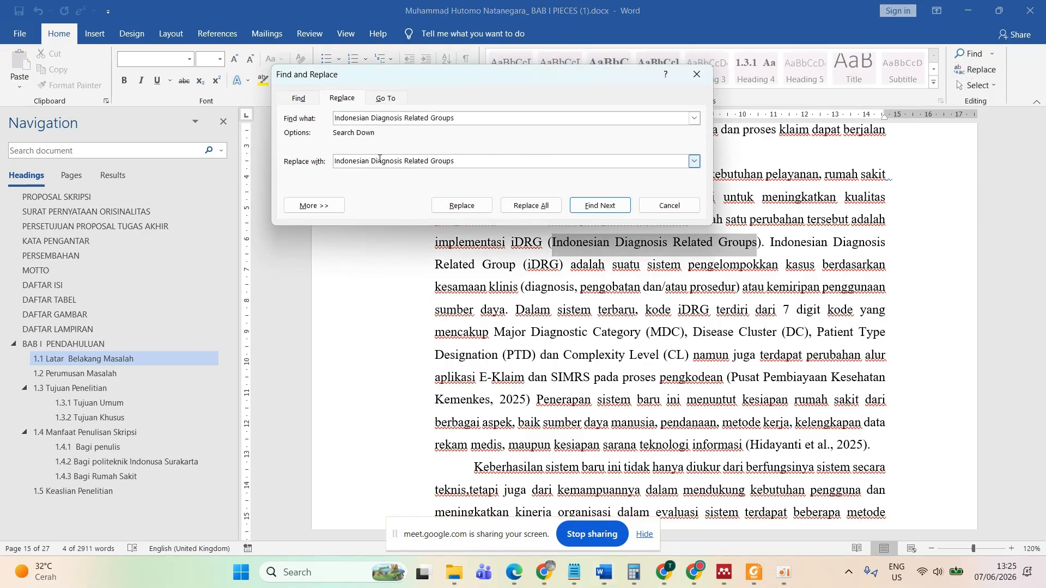
{"action": "key", "text": "ctrl+i"}
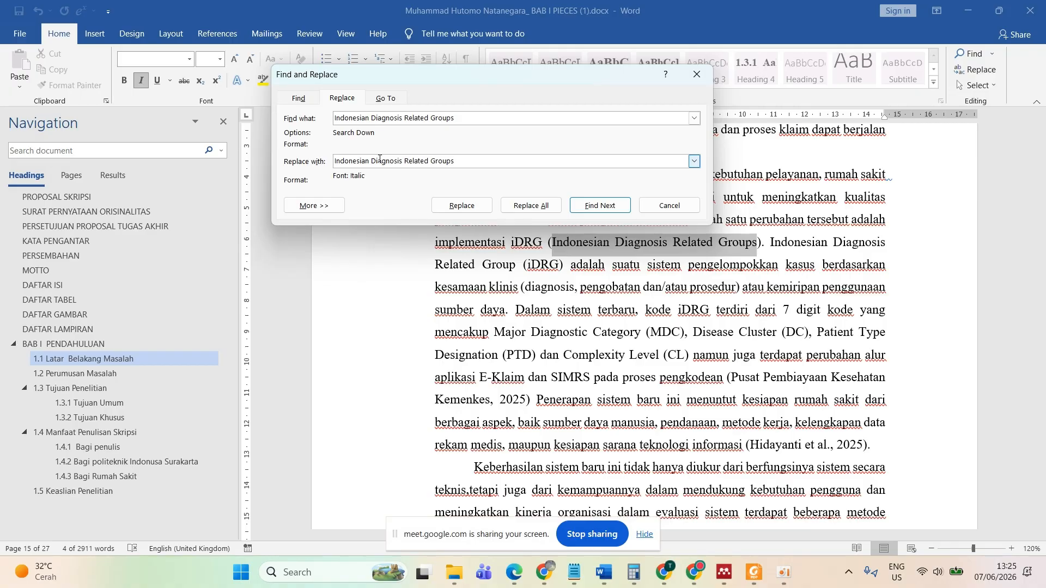
{"action": "left_click", "coordinate": [526, 205]}
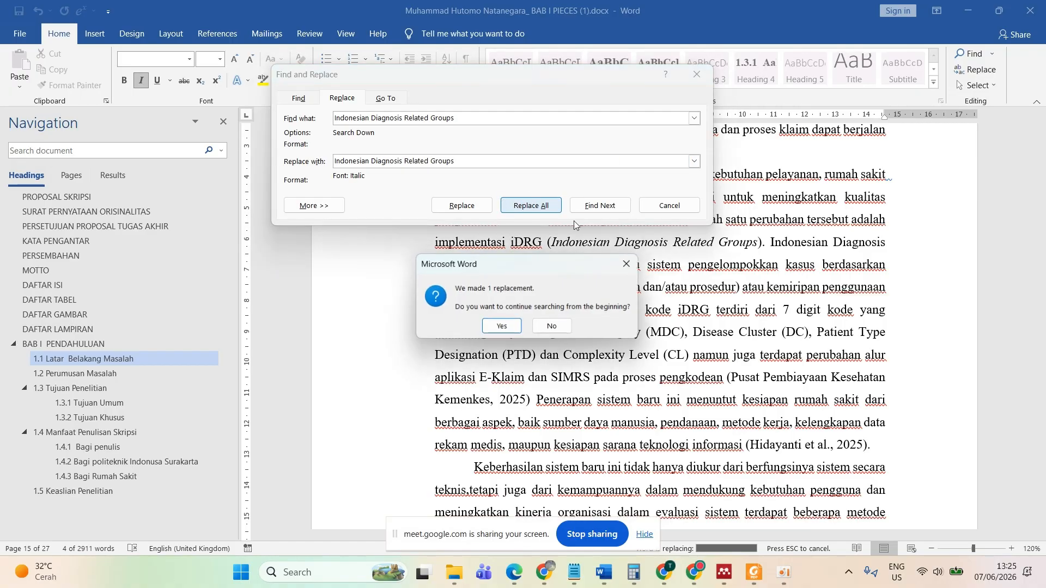
{"action": "left_click", "coordinate": [494, 329]}
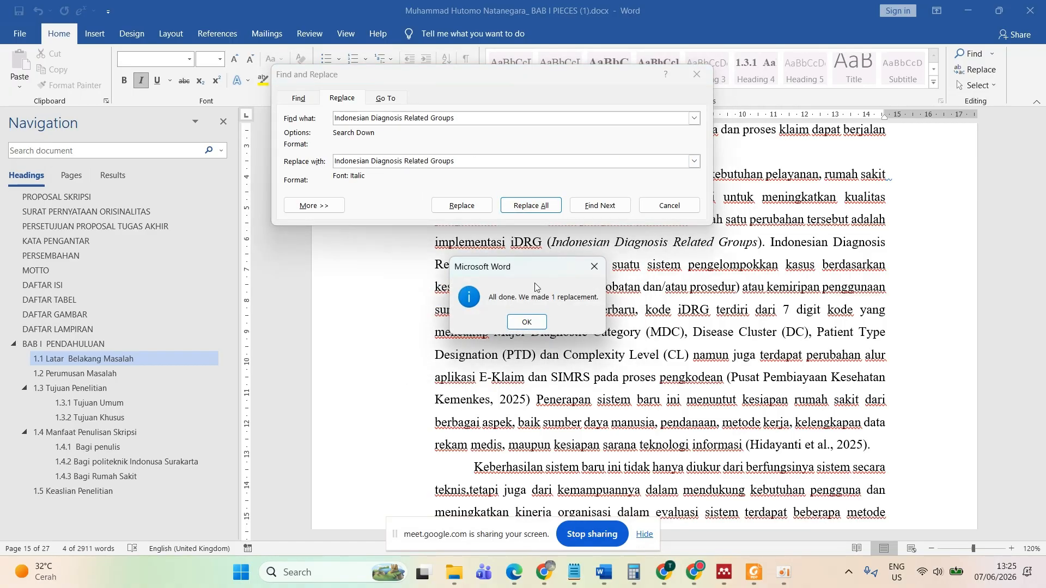
{"action": "left_click", "coordinate": [526, 322]}
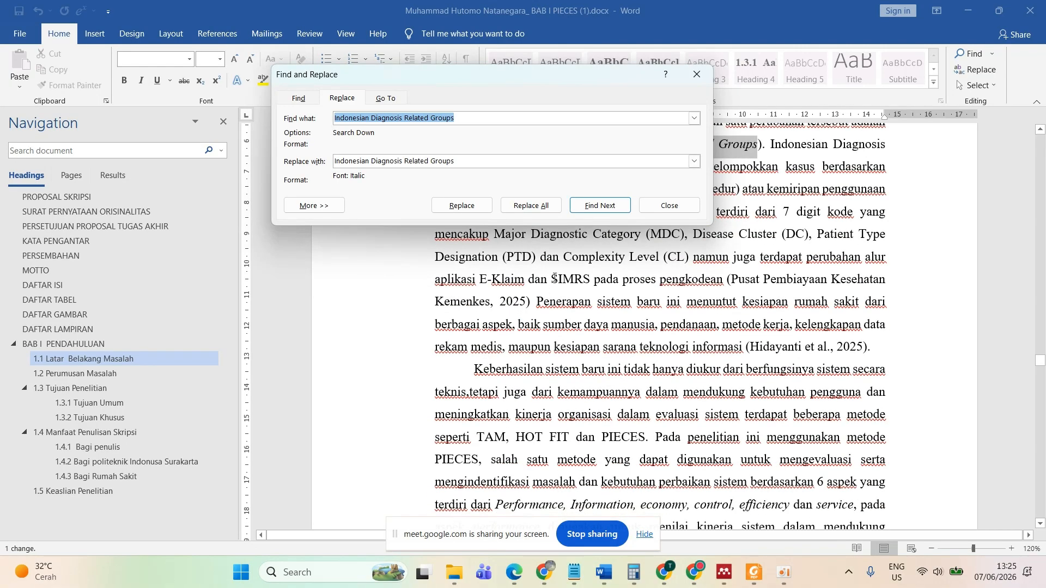
{"action": "left_click_drag", "start_coordinate": [557, 70], "coordinate": [662, 301]}
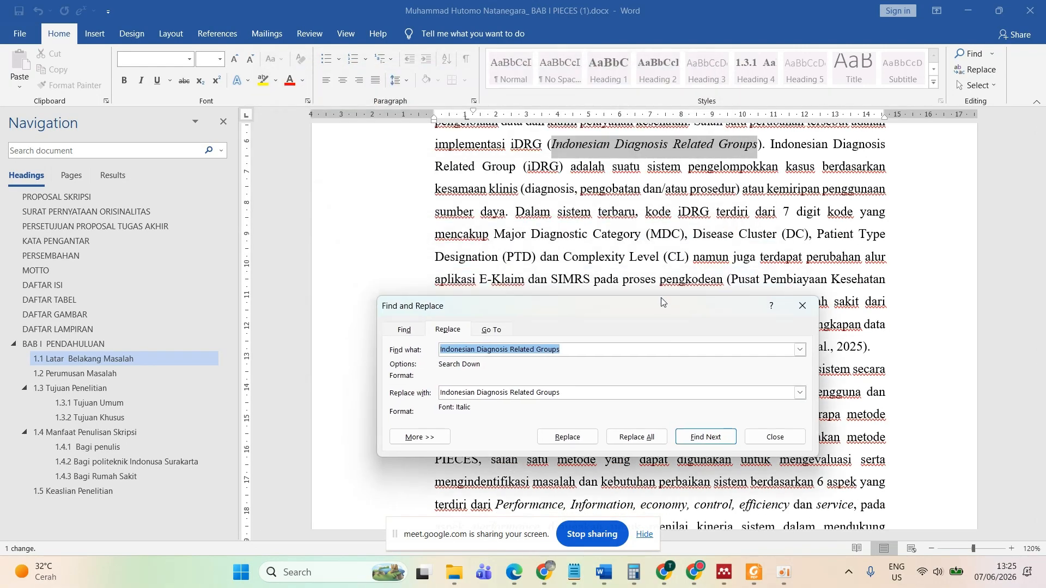
{"action": "left_click", "coordinate": [780, 146]}
{"action": "left_click", "coordinate": [803, 306]}
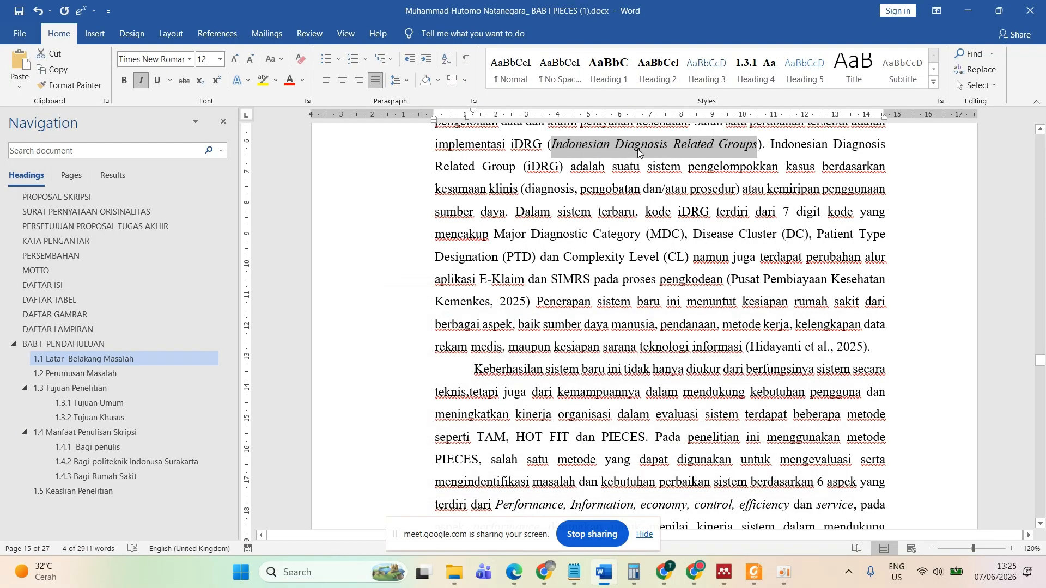
- Italicise every occurrence of "casemix" throughout the document using Find and Replace with italic replacement formatting
{"action": "scroll", "coordinate": [568, 217], "scroll_direction": "up", "scroll_amount": 2}
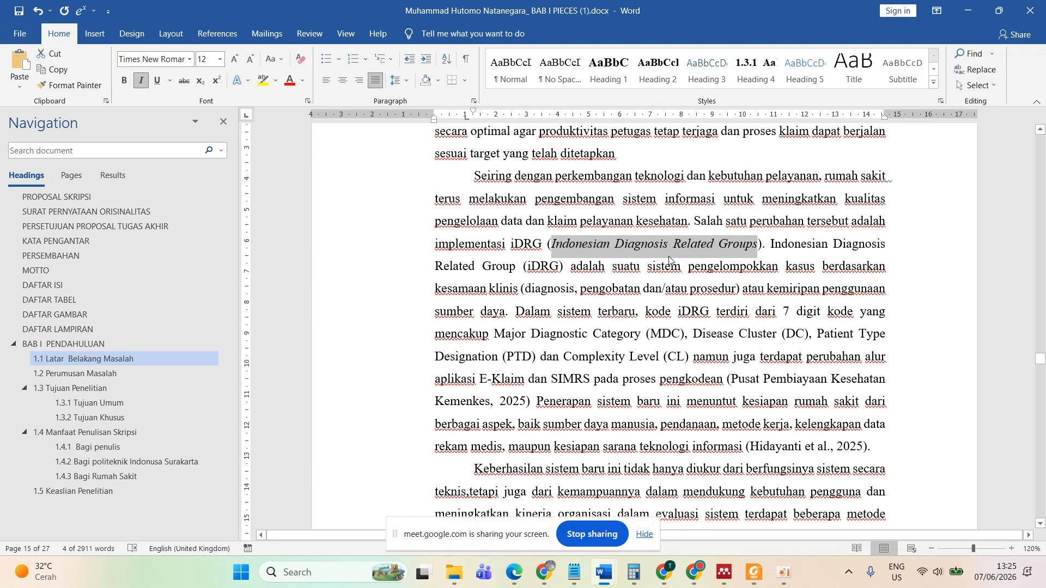
{"action": "scroll", "coordinate": [643, 268], "scroll_direction": "up", "scroll_amount": 4}
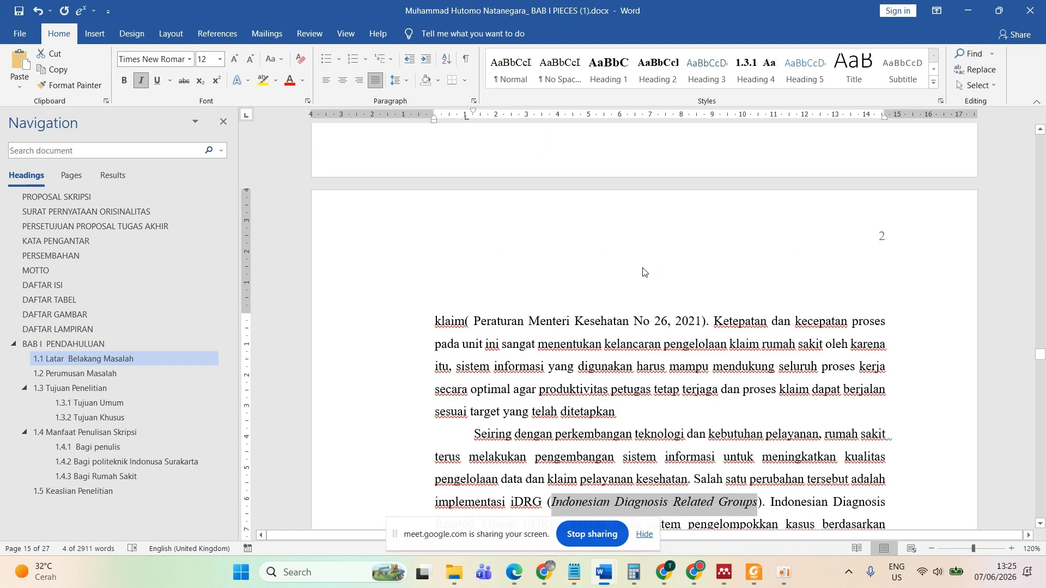
{"action": "scroll", "coordinate": [643, 268], "scroll_direction": "down", "scroll_amount": 1}
{"action": "scroll", "coordinate": [643, 268], "scroll_direction": "up", "scroll_amount": 5}
{"action": "scroll", "coordinate": [643, 268], "scroll_direction": "up", "scroll_amount": 5}
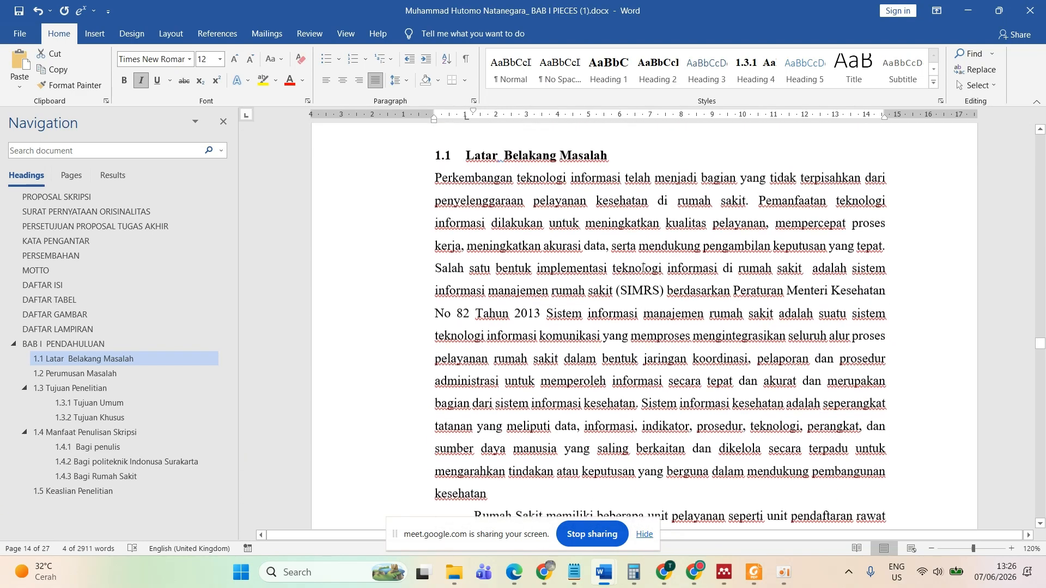
{"action": "scroll", "coordinate": [685, 329], "scroll_direction": "down", "scroll_amount": 1}
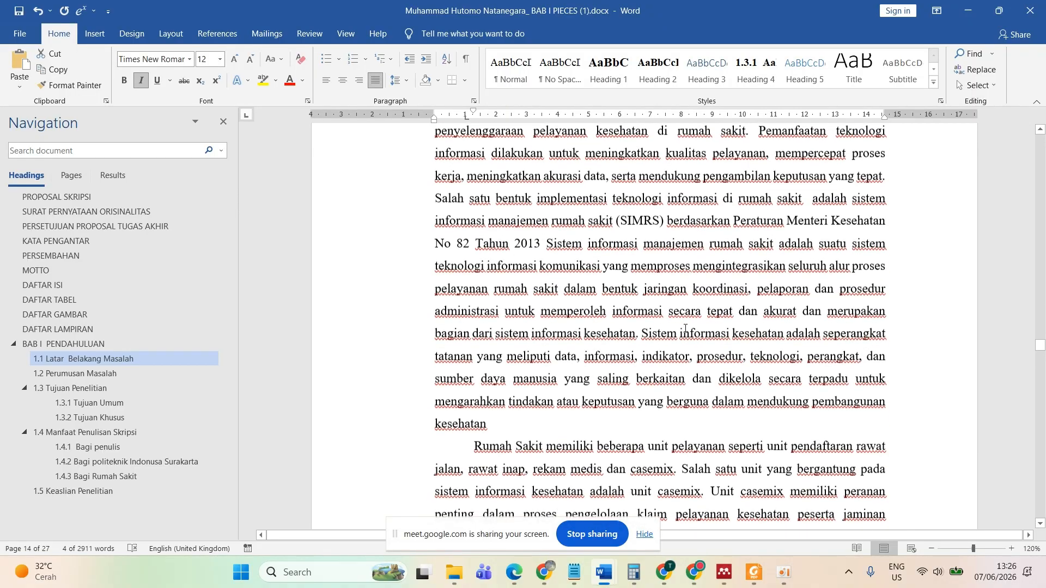
{"action": "scroll", "coordinate": [712, 356], "scroll_direction": "down", "scroll_amount": 3}
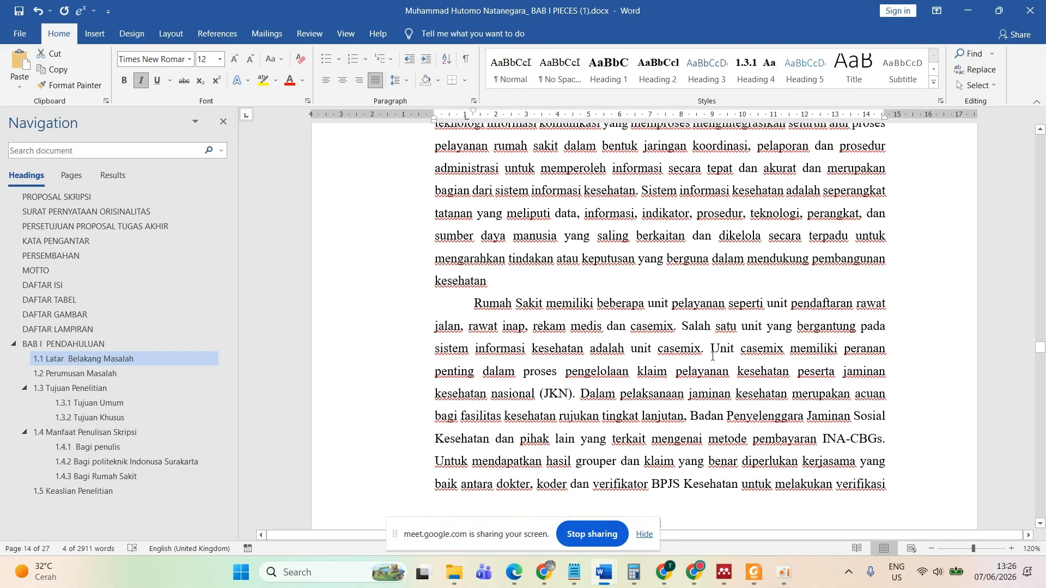
{"action": "double_click", "coordinate": [669, 322]}
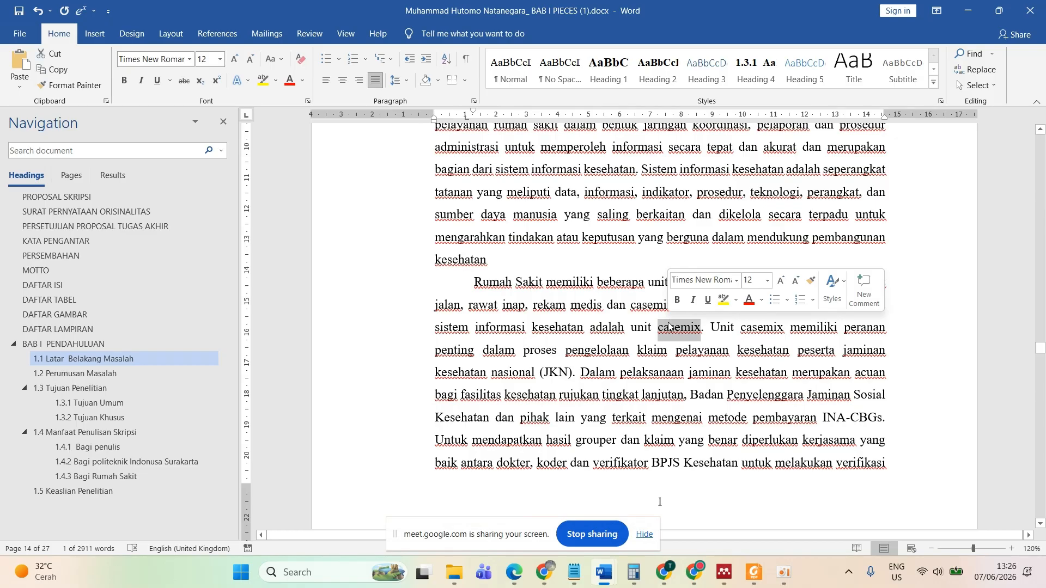
{"action": "left_click", "coordinate": [974, 71]}
{"action": "key", "text": "ctrl+c"}
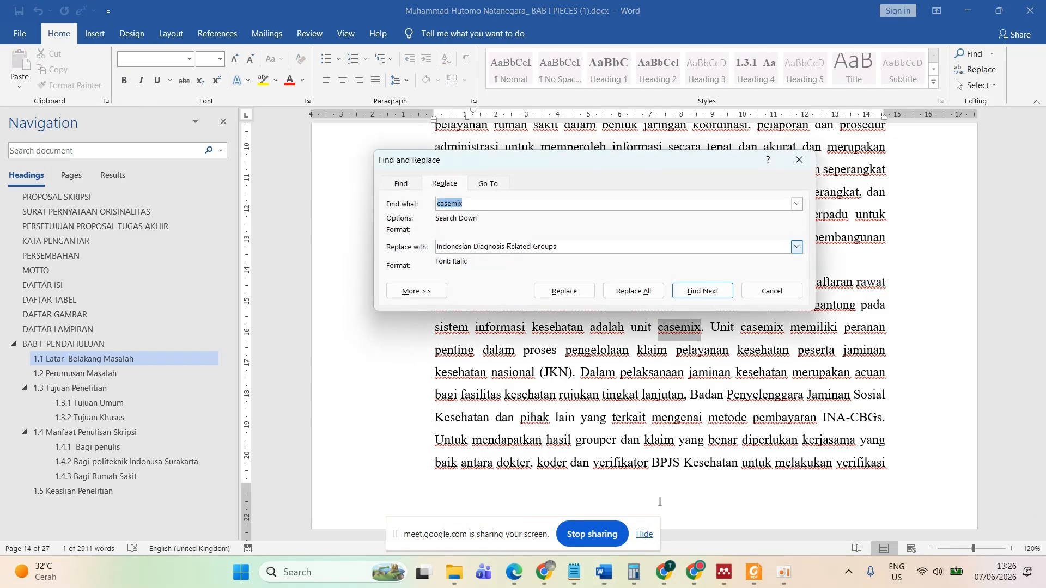
{"action": "left_click", "coordinate": [525, 246]}
{"action": "key", "text": "ctrl+a"}
{"action": "key", "text": "ctrl+v"}
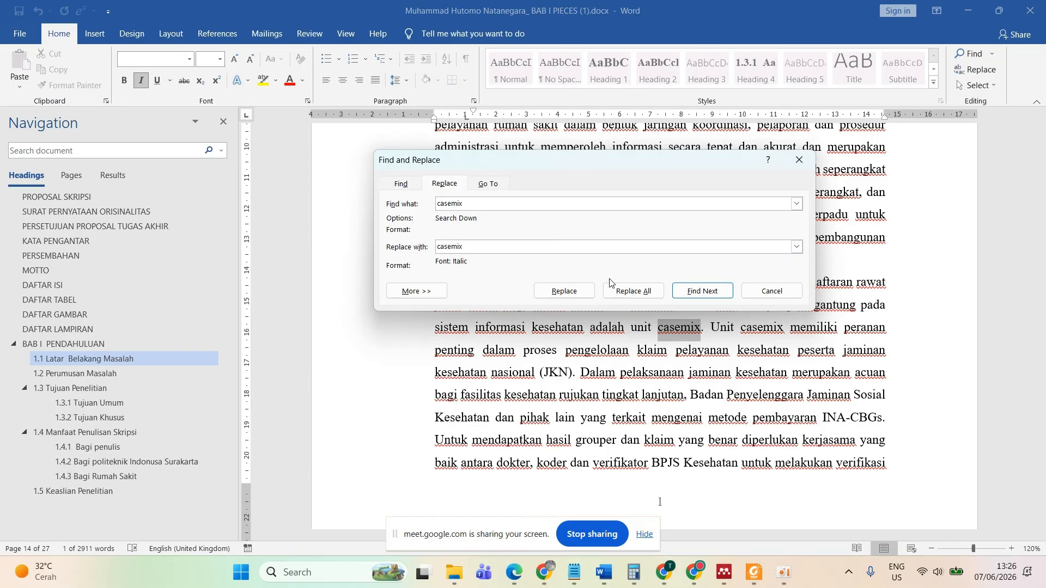
{"action": "left_click", "coordinate": [630, 290]}
{"action": "left_click", "coordinate": [517, 327]}
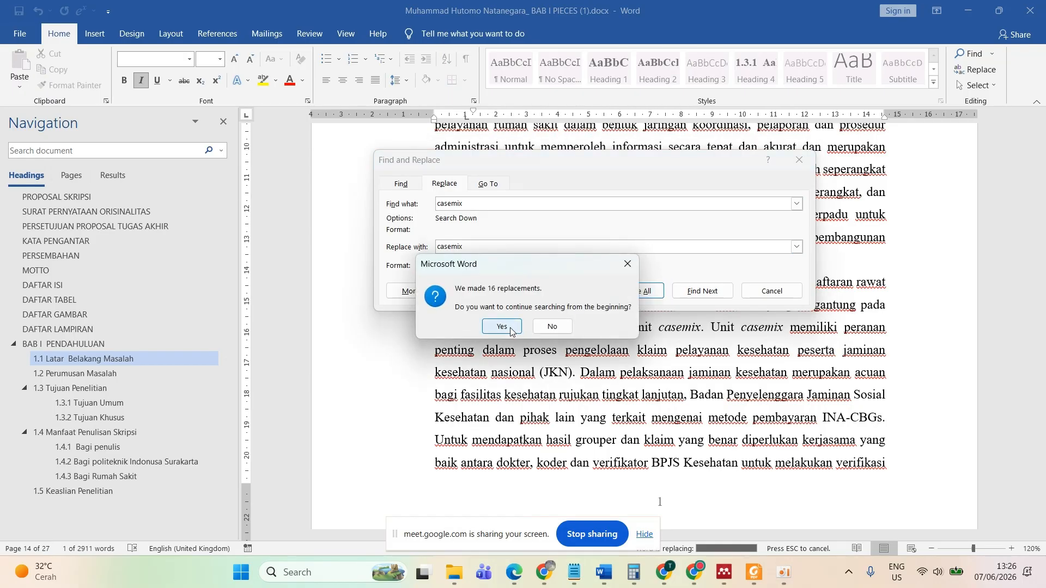
{"action": "left_click", "coordinate": [527, 322]}
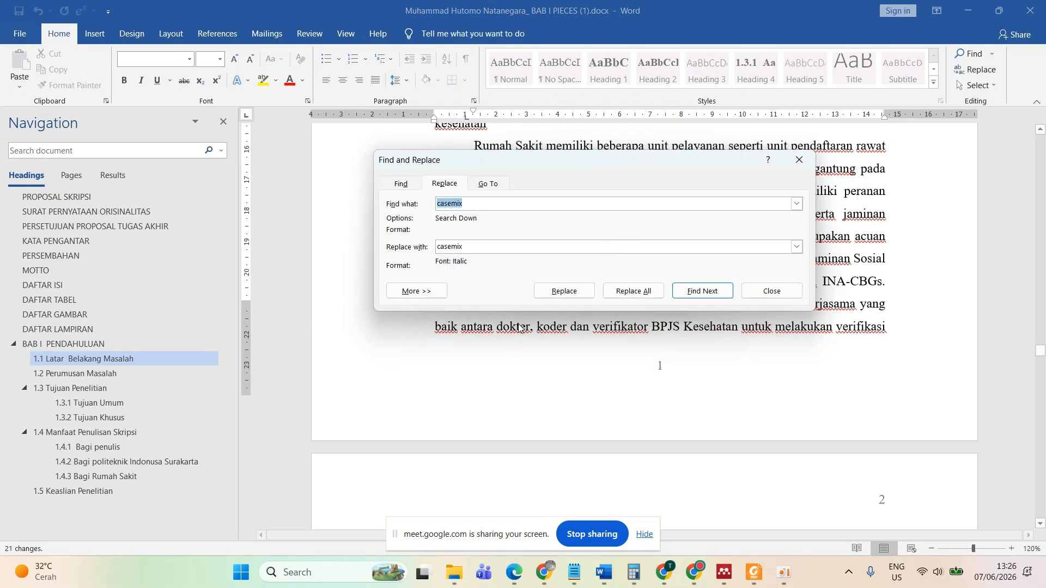
{"action": "left_click", "coordinate": [772, 291]}
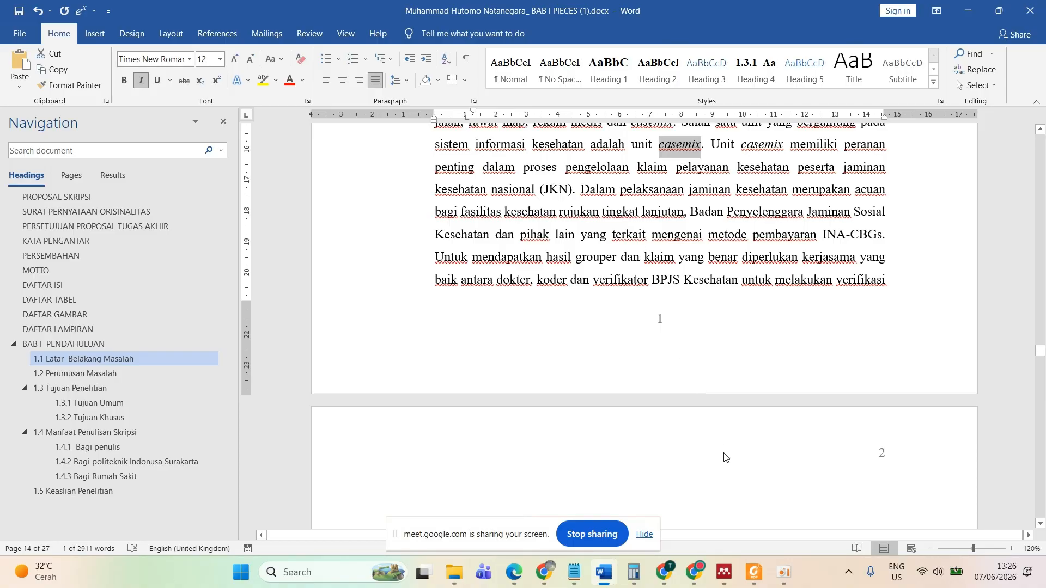
- Switch to the guidebook in Foxit PDF Reader and review its rules on margins, titles, paragraph indents and subchapter headings
{"action": "left_click", "coordinate": [754, 574]}
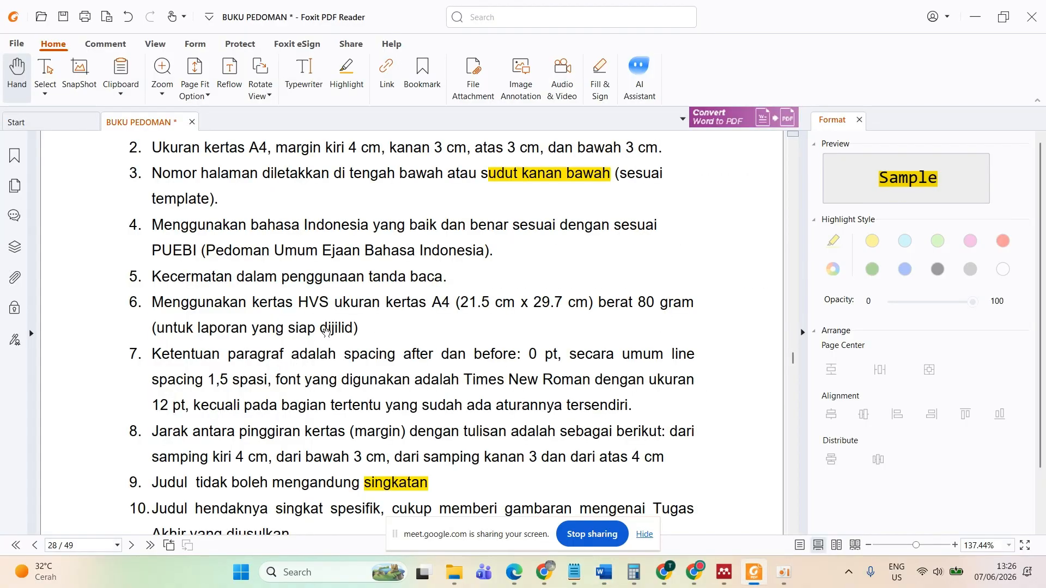
{"action": "scroll", "coordinate": [336, 379], "scroll_direction": "down", "scroll_amount": 3}
{"action": "scroll", "coordinate": [337, 379], "scroll_direction": "down", "scroll_amount": 3}
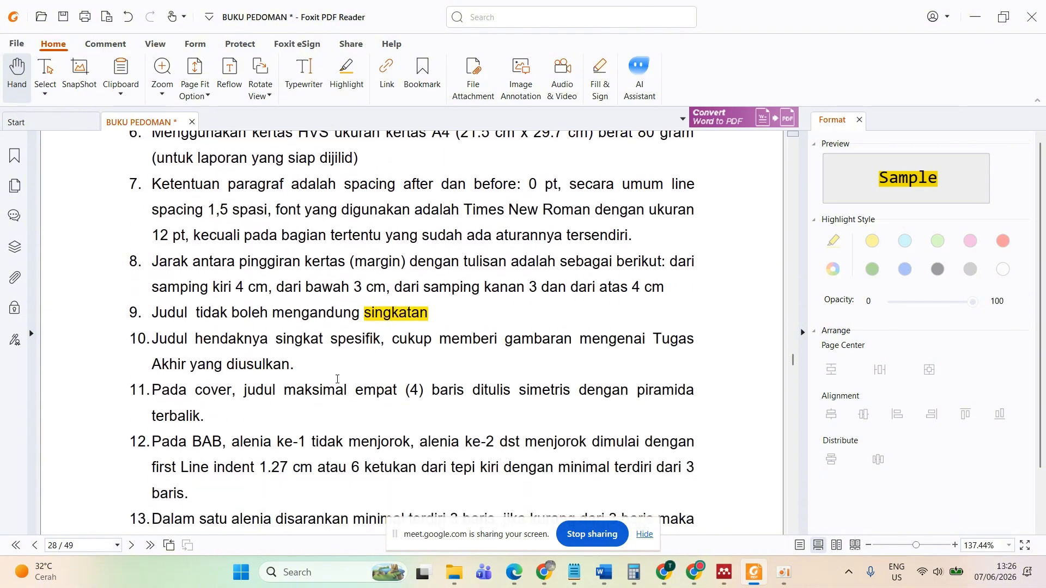
{"action": "scroll", "coordinate": [338, 379], "scroll_direction": "down", "scroll_amount": 1}
{"action": "scroll", "coordinate": [337, 379], "scroll_direction": "down", "scroll_amount": 1}
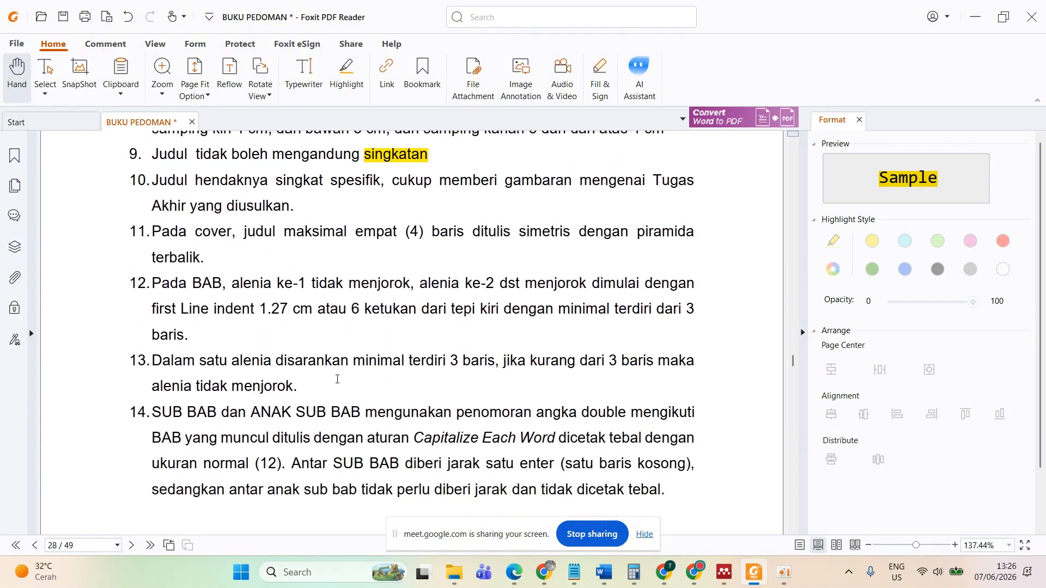
{"action": "scroll", "coordinate": [325, 384], "scroll_direction": "down", "scroll_amount": 2}
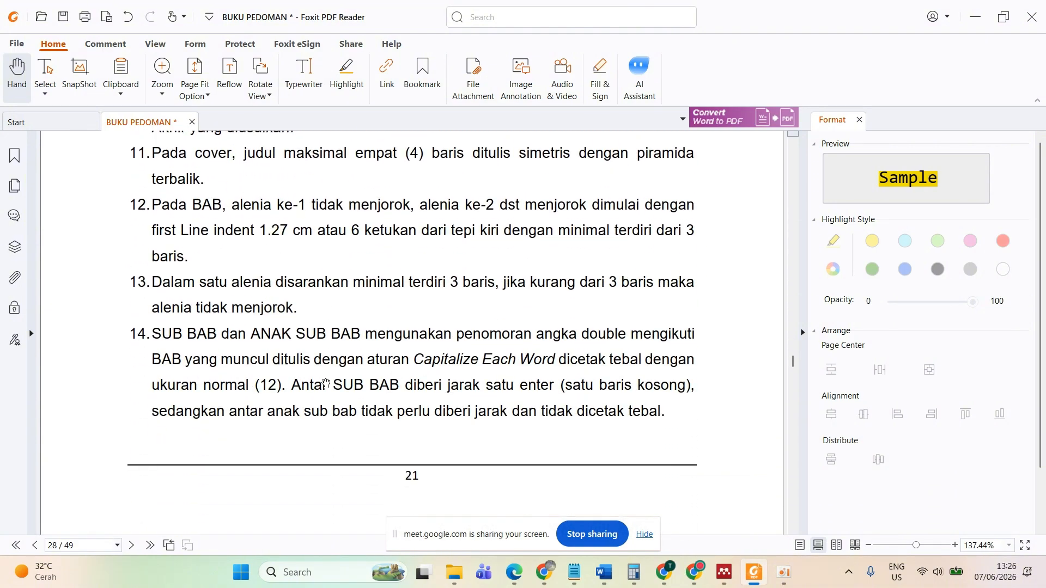
{"action": "scroll", "coordinate": [326, 384], "scroll_direction": "down", "scroll_amount": 1}
{"action": "scroll", "coordinate": [326, 384], "scroll_direction": "down", "scroll_amount": 2}
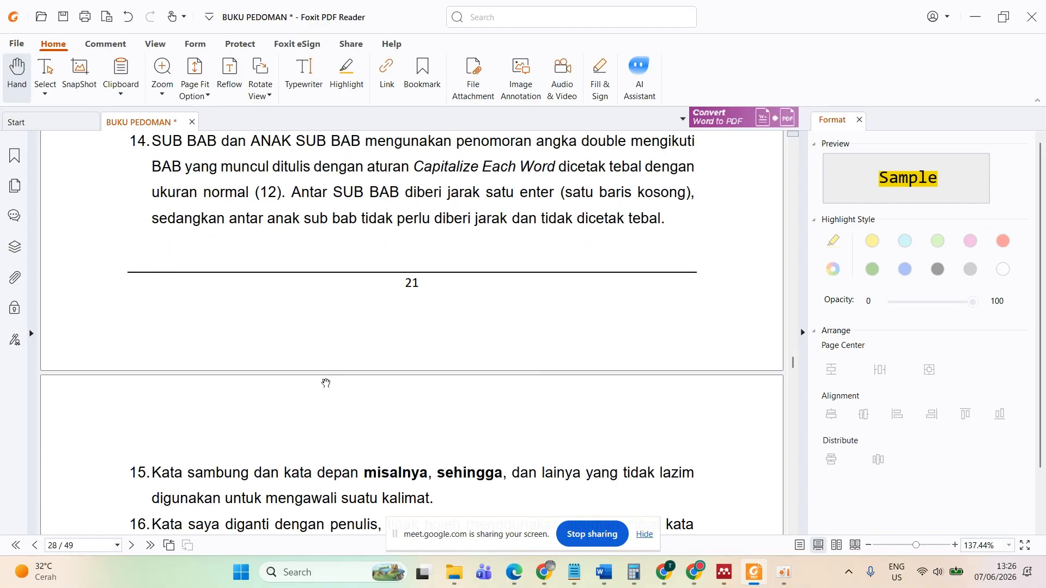
- Read guidebook rules 15 to 23 on sentence openers, pronouns, front-matter and chapter titles, page numbering, and table and figure captions
{"action": "scroll", "coordinate": [357, 379], "scroll_direction": "down", "scroll_amount": 2}
{"action": "scroll", "coordinate": [357, 379], "scroll_direction": "down", "scroll_amount": 1}
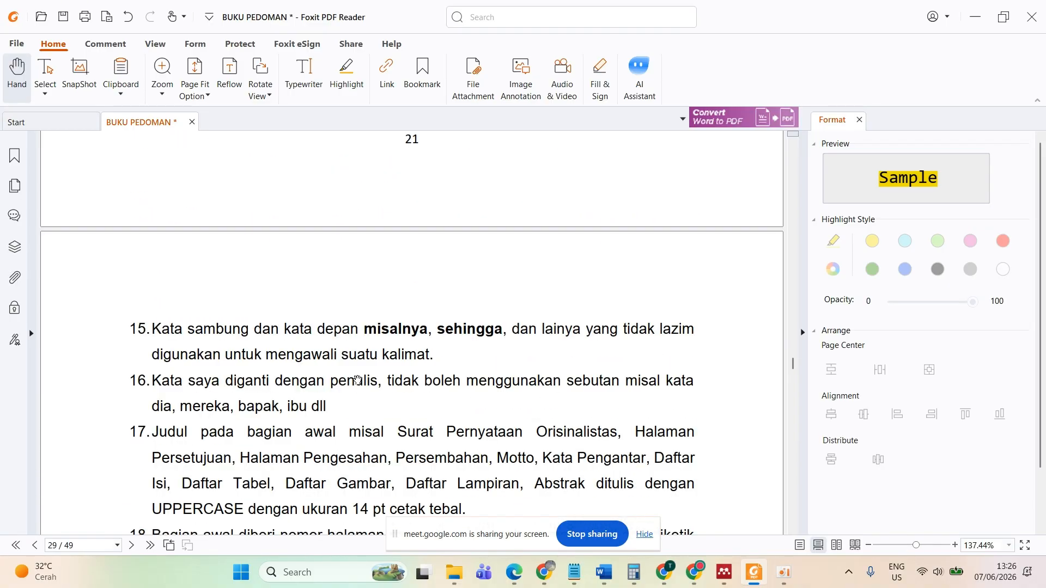
{"action": "scroll", "coordinate": [398, 276], "scroll_direction": "down", "scroll_amount": 1}
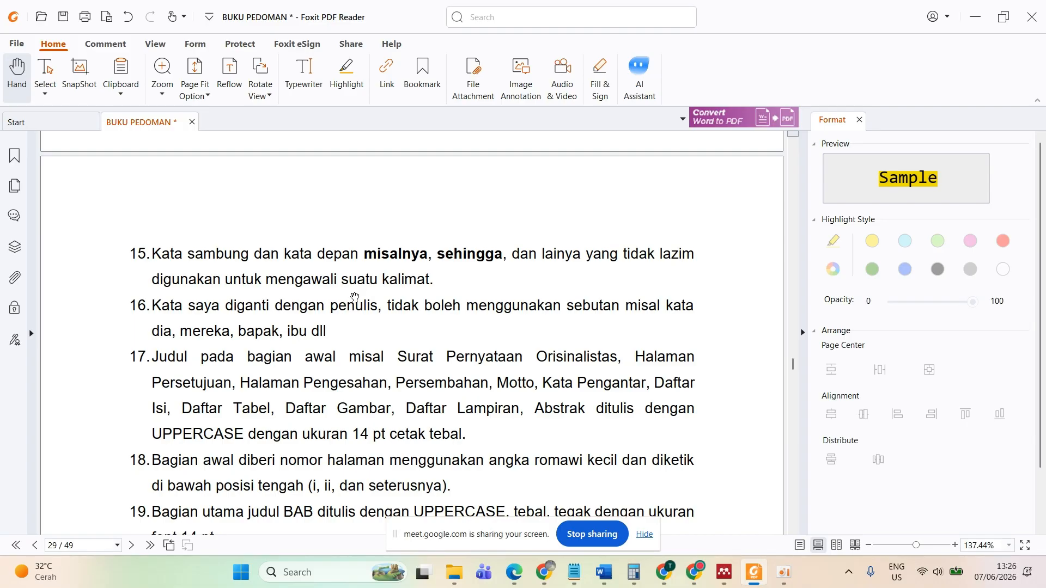
{"action": "scroll", "coordinate": [356, 293], "scroll_direction": "down", "scroll_amount": 1}
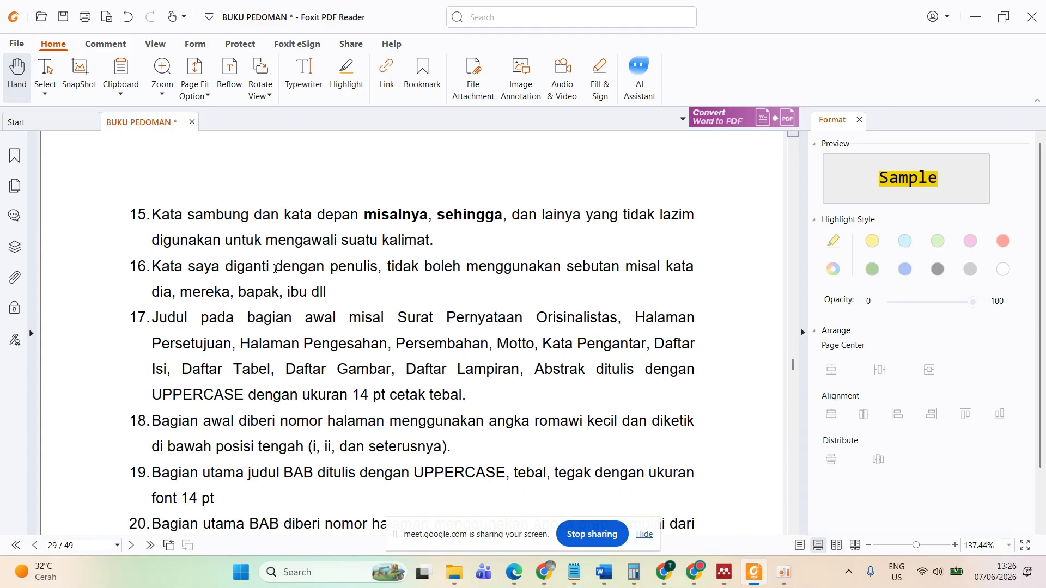
{"action": "left_click", "coordinate": [341, 270]}
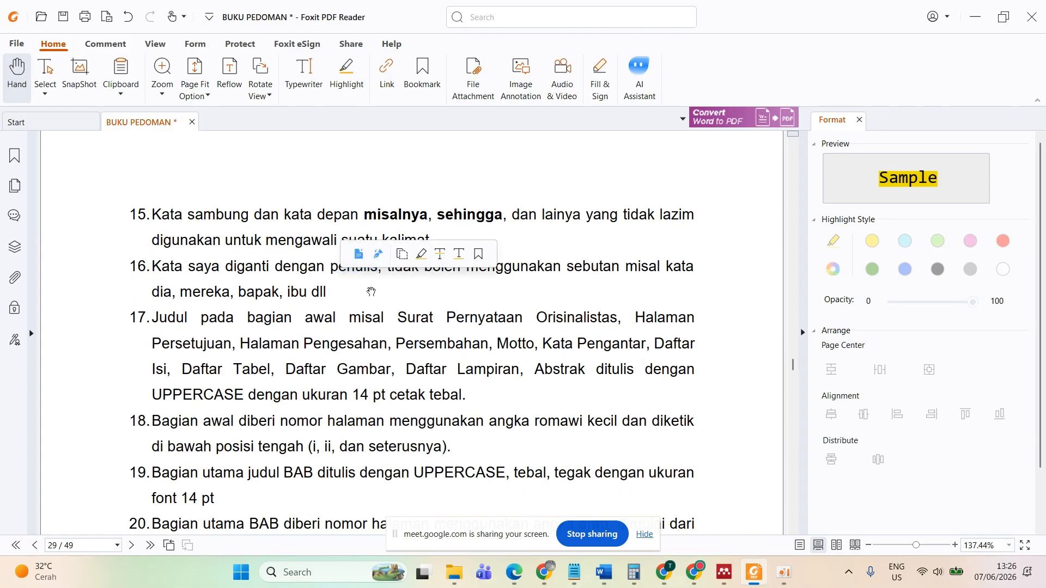
{"action": "scroll", "coordinate": [341, 275], "scroll_direction": "up", "scroll_amount": 1}
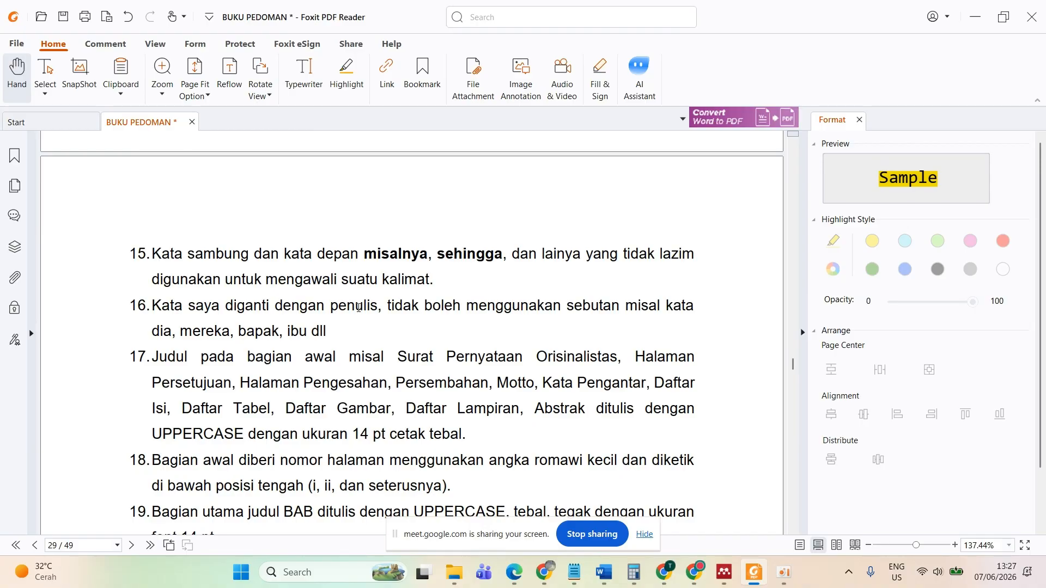
{"action": "scroll", "coordinate": [359, 307], "scroll_direction": "down", "scroll_amount": 1}
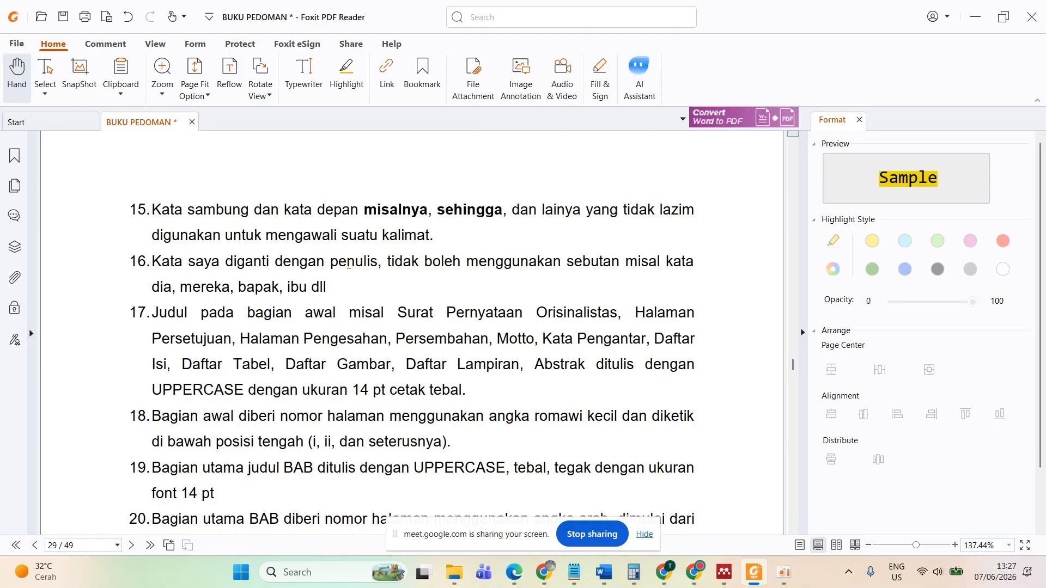
{"action": "scroll", "coordinate": [349, 265], "scroll_direction": "down", "scroll_amount": 1}
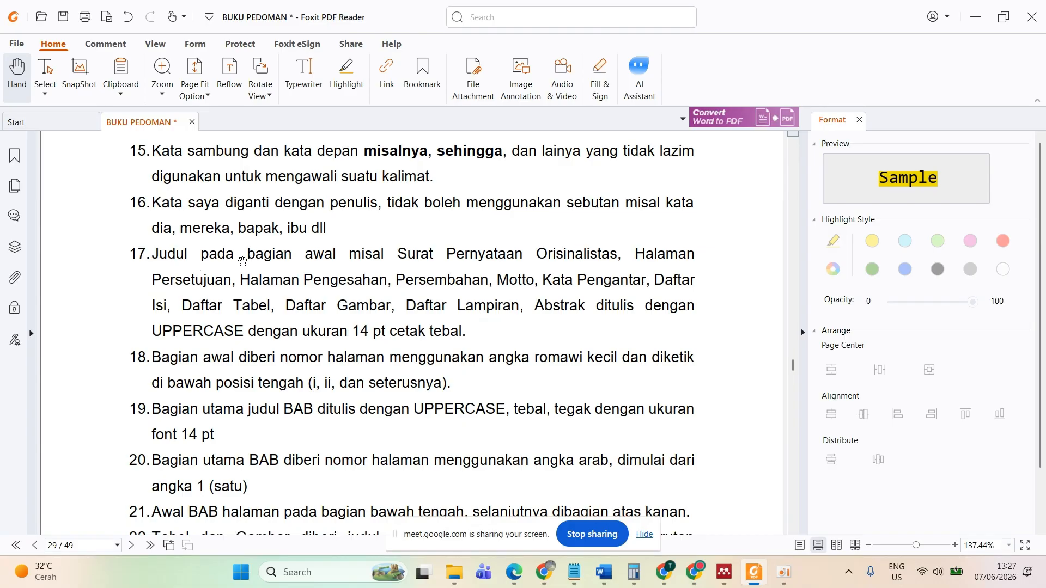
{"action": "scroll", "coordinate": [361, 334], "scroll_direction": "down", "scroll_amount": 2}
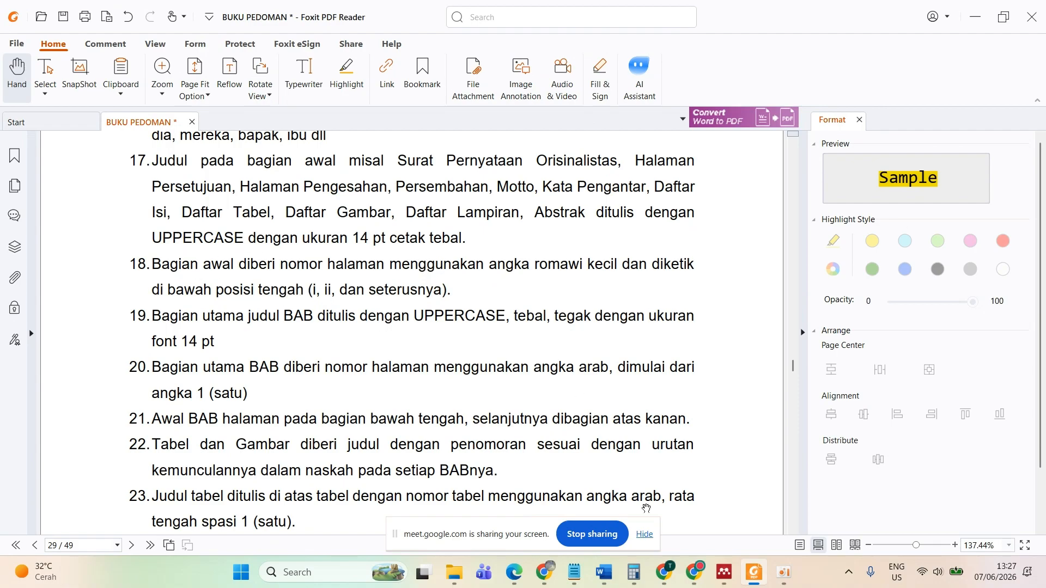
- Switch back to the thesis document in Word, enlarge "PROPOSAL" on the cover to 16 pt and check the other cover text
{"action": "mouse_move", "coordinate": [605, 573]}
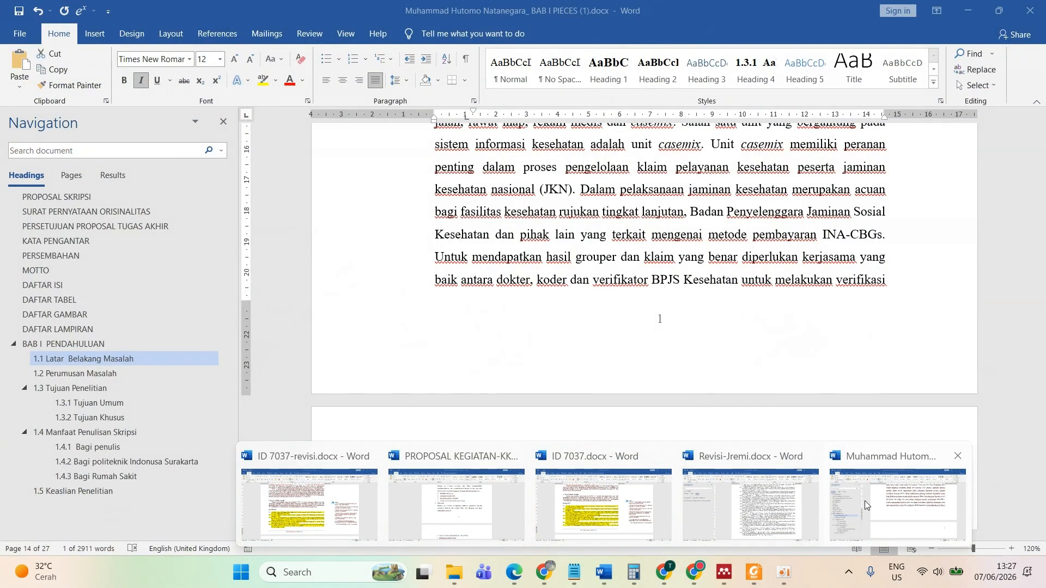
{"action": "left_click", "coordinate": [864, 501]}
{"action": "scroll", "coordinate": [600, 202], "scroll_direction": "up", "scroll_amount": 10}
{"action": "scroll", "coordinate": [599, 202], "scroll_direction": "up", "scroll_amount": 20}
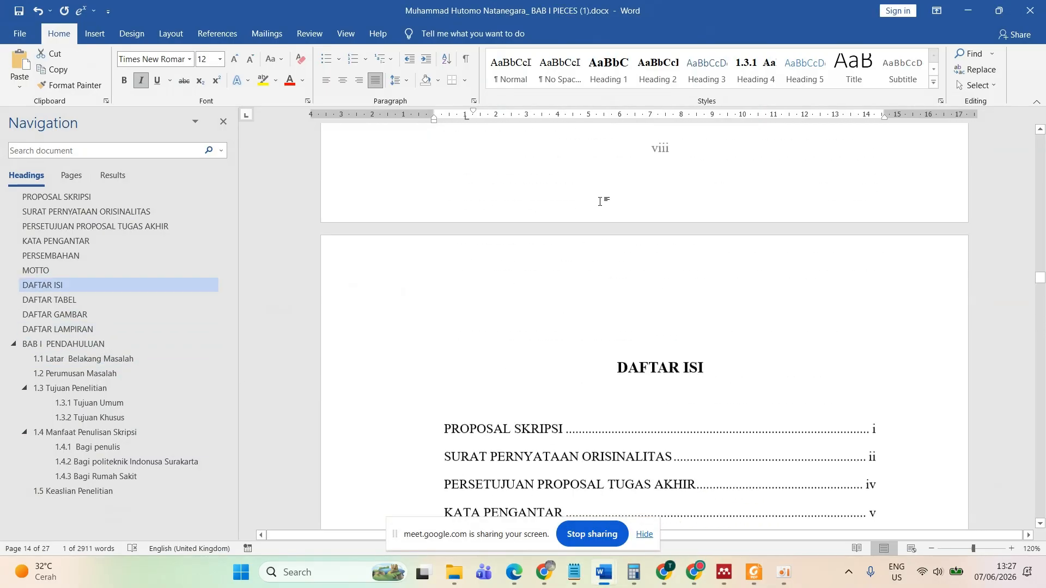
{"action": "scroll", "coordinate": [599, 201], "scroll_direction": "up", "scroll_amount": 15}
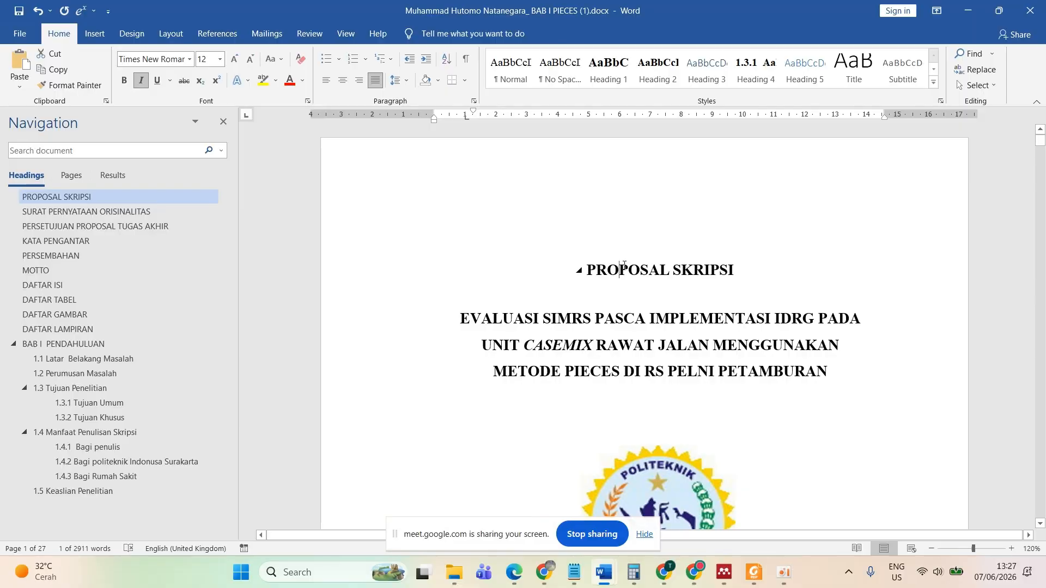
{"action": "left_click", "coordinate": [624, 267]}
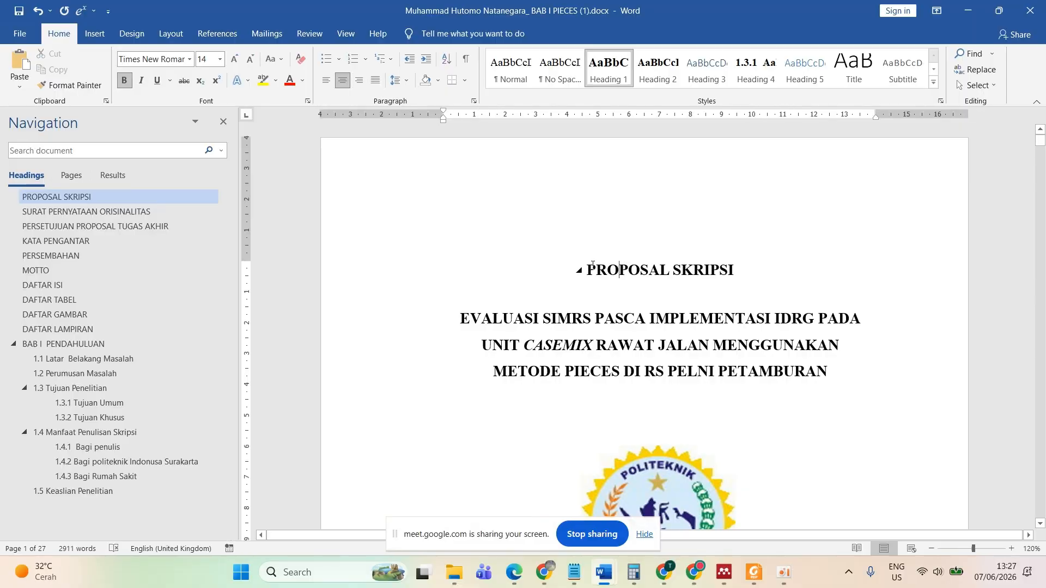
{"action": "left_click", "coordinate": [239, 60]}
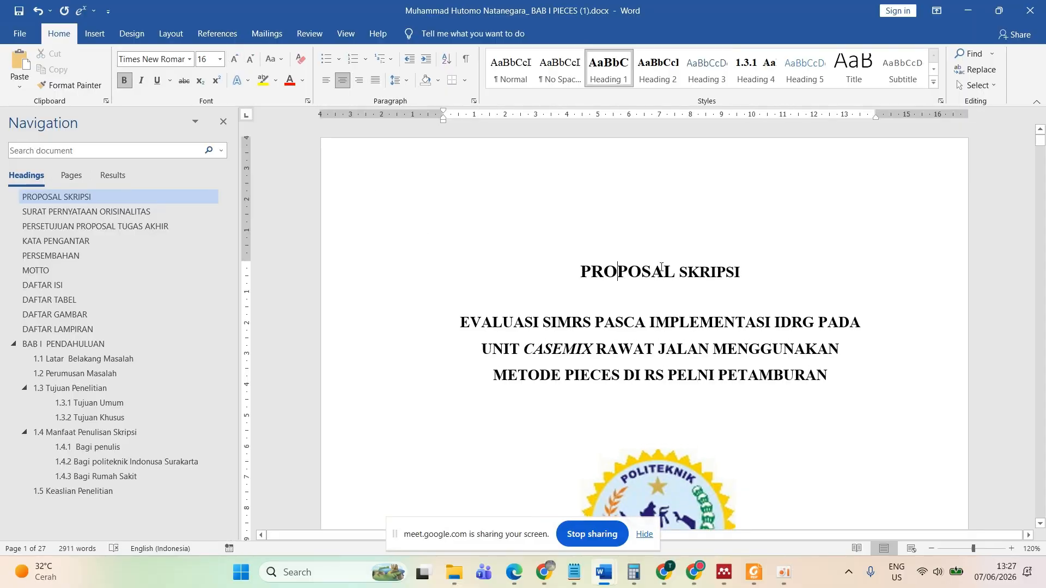
{"action": "left_click", "coordinate": [517, 325]}
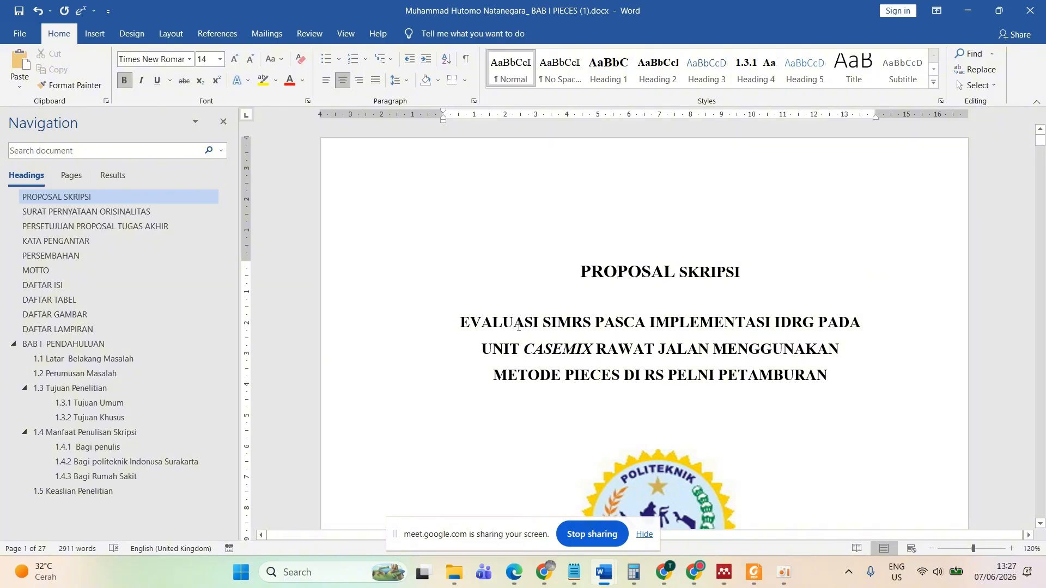
{"action": "scroll", "coordinate": [518, 325], "scroll_direction": "down", "scroll_amount": 8}
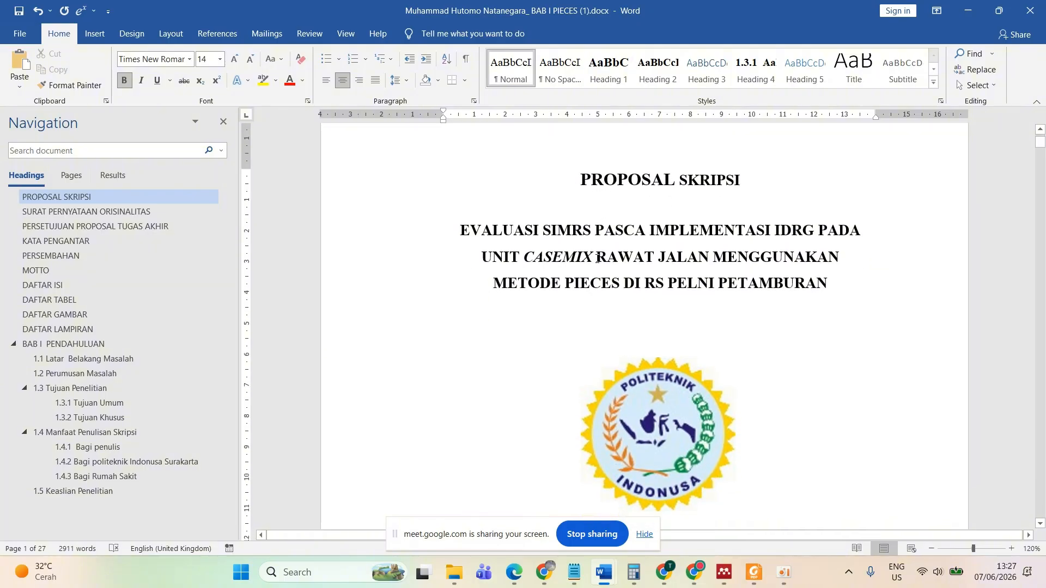
{"action": "scroll", "coordinate": [597, 260], "scroll_direction": "down", "scroll_amount": 1}
{"action": "left_click", "coordinate": [646, 238]}
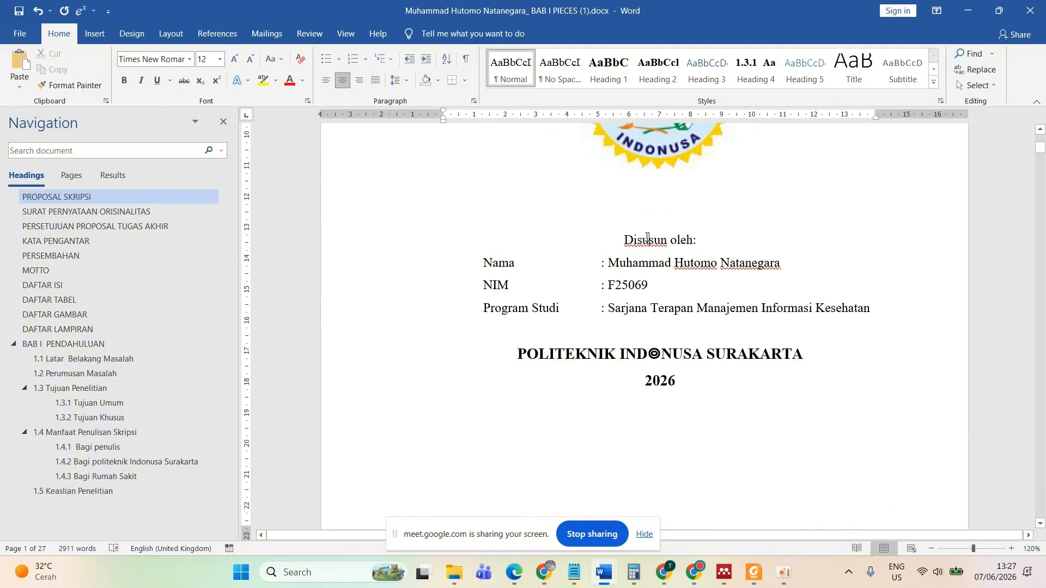
{"action": "left_click", "coordinate": [625, 358]}
- Format the "PROPOSAL SKRIPSI" line on the second title page as 16 pt, bold and centred
{"action": "scroll", "coordinate": [667, 389], "scroll_direction": "down", "scroll_amount": 10}
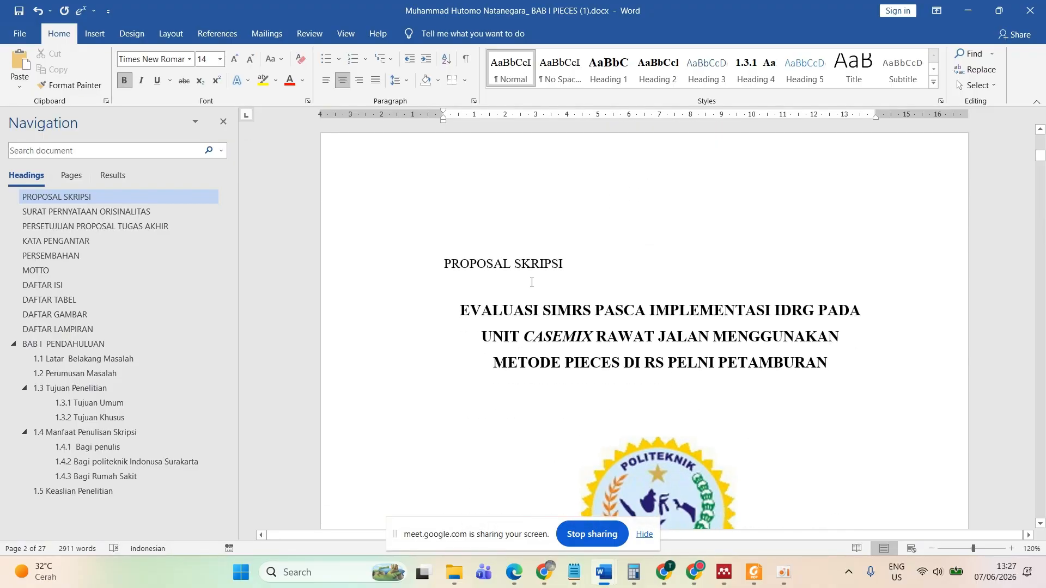
{"action": "left_click", "coordinate": [479, 266]}
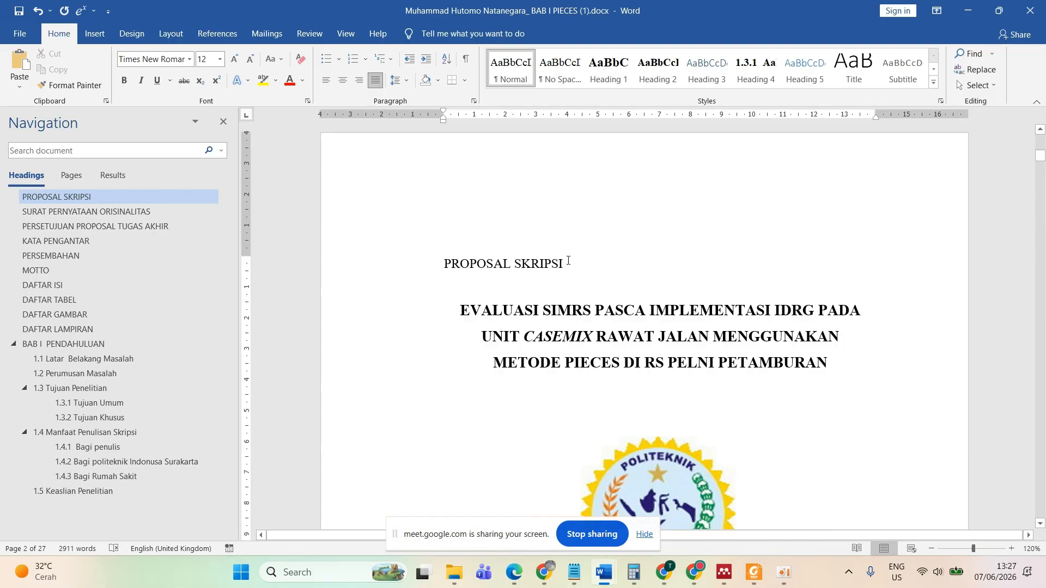
{"action": "left_click_drag", "start_coordinate": [568, 261], "coordinate": [445, 265]}
{"action": "left_click", "coordinate": [234, 59]}
{"action": "left_click", "coordinate": [235, 59]}
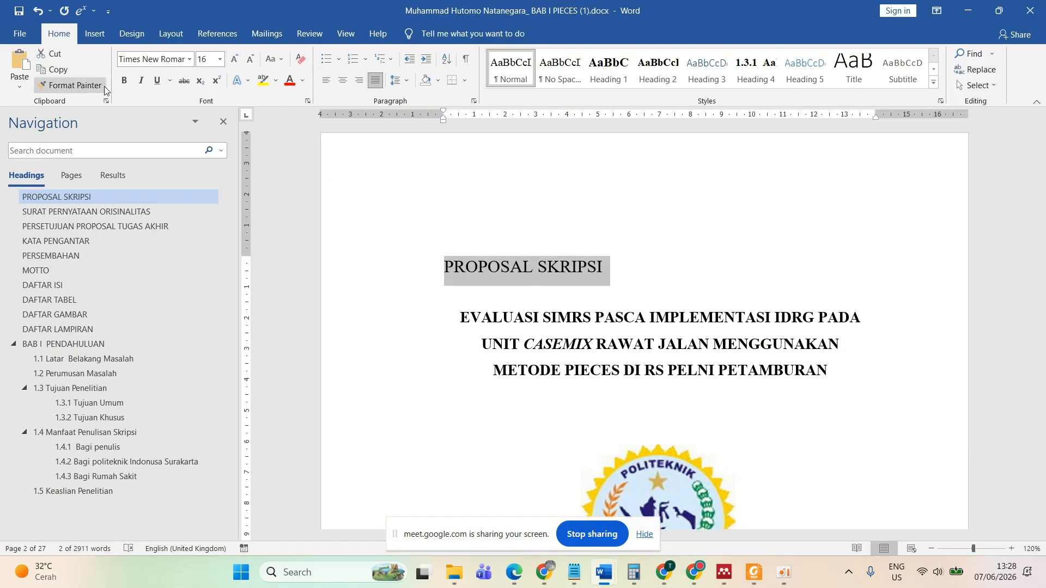
{"action": "left_click", "coordinate": [124, 80]}
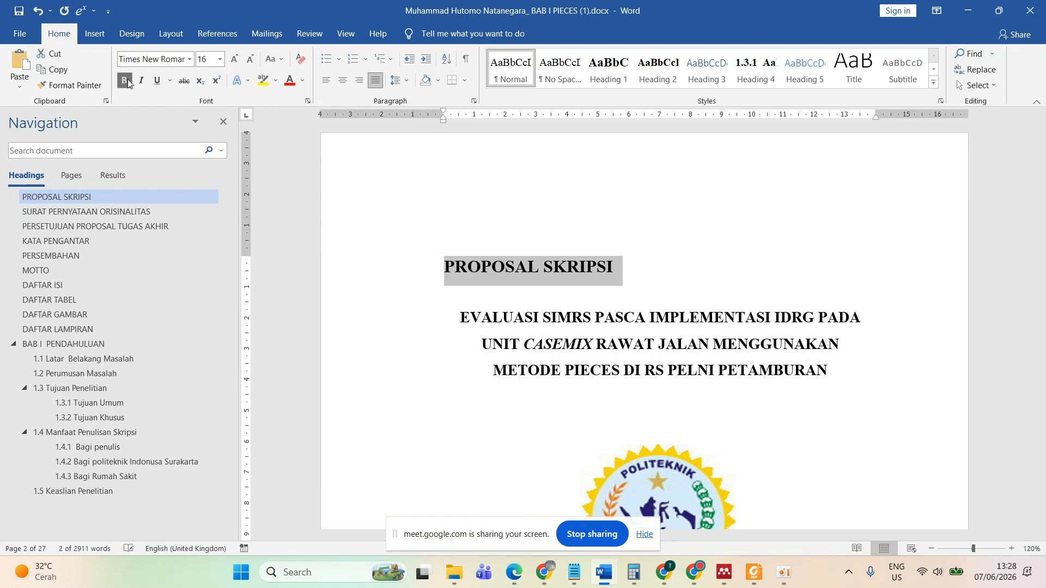
{"action": "left_click", "coordinate": [348, 83]}
- Insert five blank lines above "POLITEKNIK INDONUSA SURAKARTA" on the cover page to lower the institution name and year
{"action": "scroll", "coordinate": [643, 327], "scroll_direction": "down", "scroll_amount": 1}
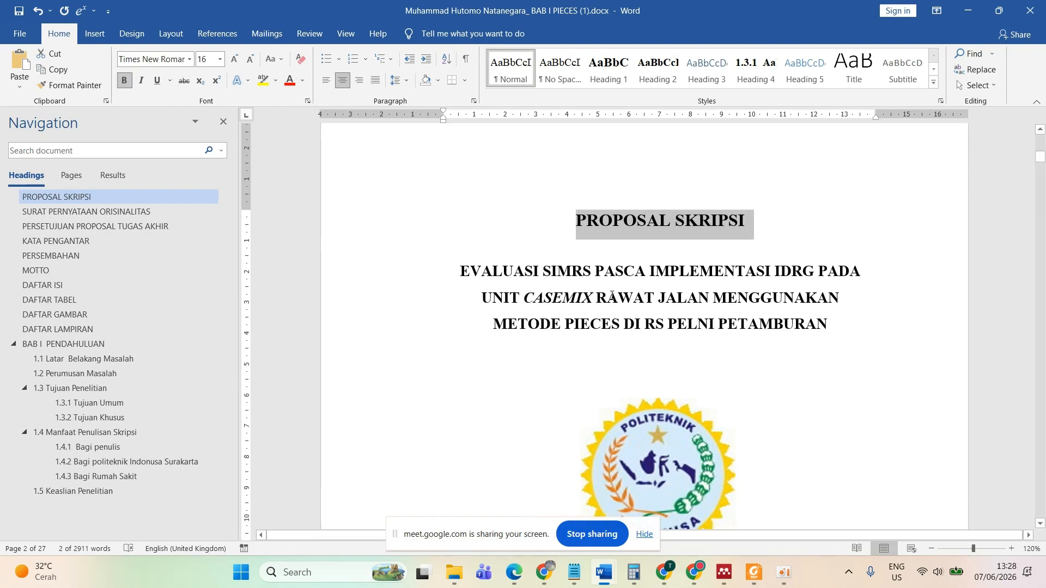
{"action": "right_click", "coordinate": [610, 332]}
{"action": "scroll", "coordinate": [600, 316], "scroll_direction": "down", "scroll_amount": 4}
{"action": "scroll", "coordinate": [578, 299], "scroll_direction": "down", "scroll_amount": 7}
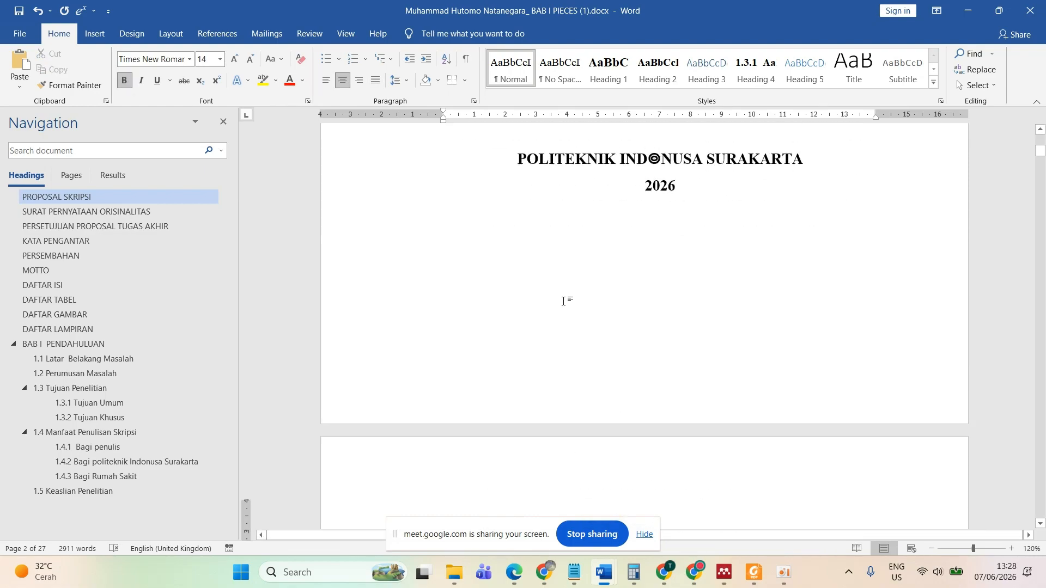
{"action": "scroll", "coordinate": [563, 302], "scroll_direction": "up", "scroll_amount": 3}
{"action": "left_click", "coordinate": [657, 284]}
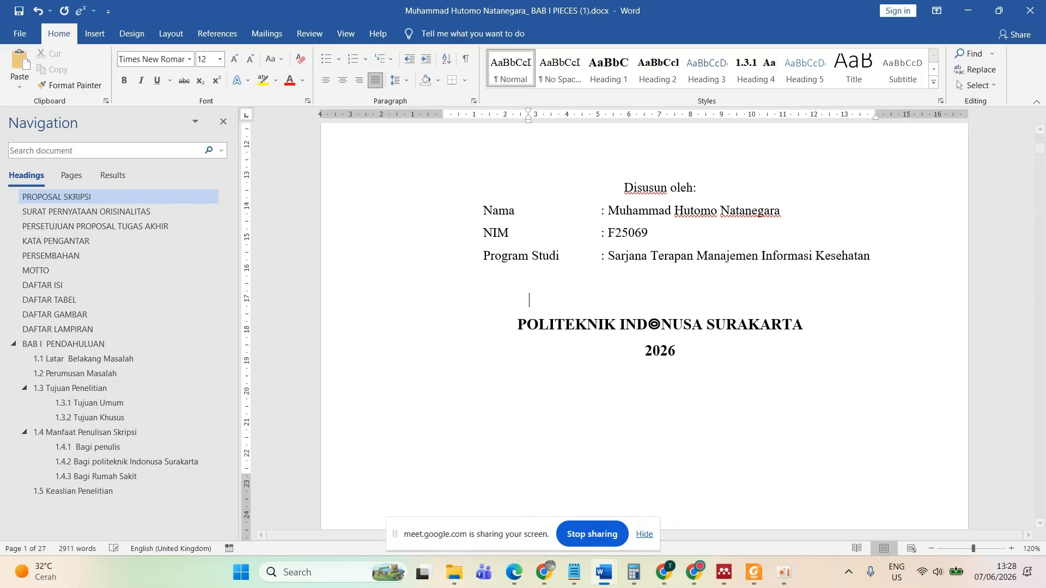
{"action": "key", "text": "Return"}
{"action": "key", "text": "Return"}
{"action": "key", "text": "Return"}
{"action": "key", "text": "Return"}
{"action": "key", "text": "Return"}
{"action": "scroll", "coordinate": [687, 280], "scroll_direction": "down", "scroll_amount": 4}
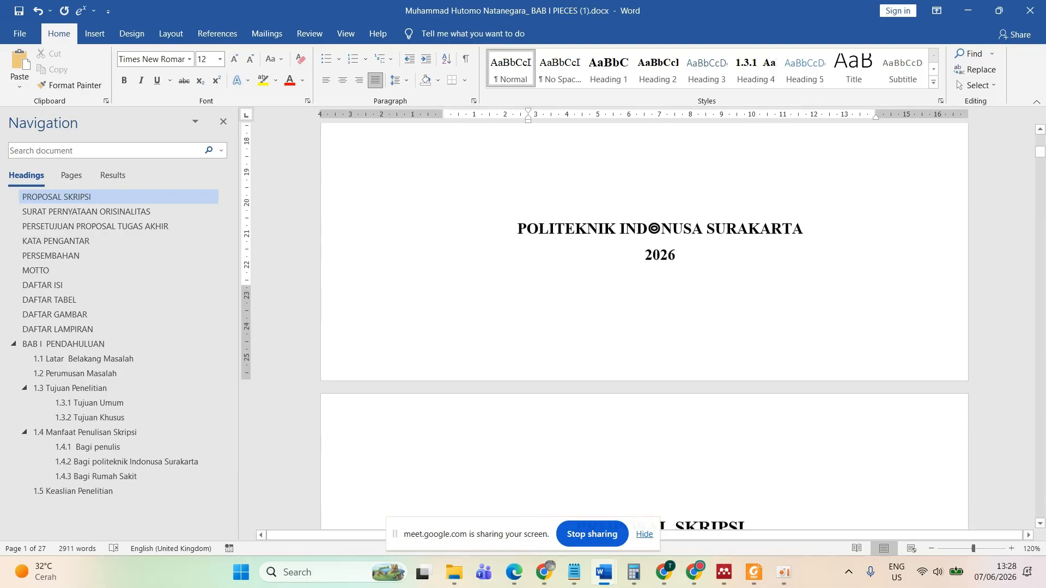
{"action": "left_click", "coordinate": [684, 283]}
{"action": "left_click", "coordinate": [649, 451]}
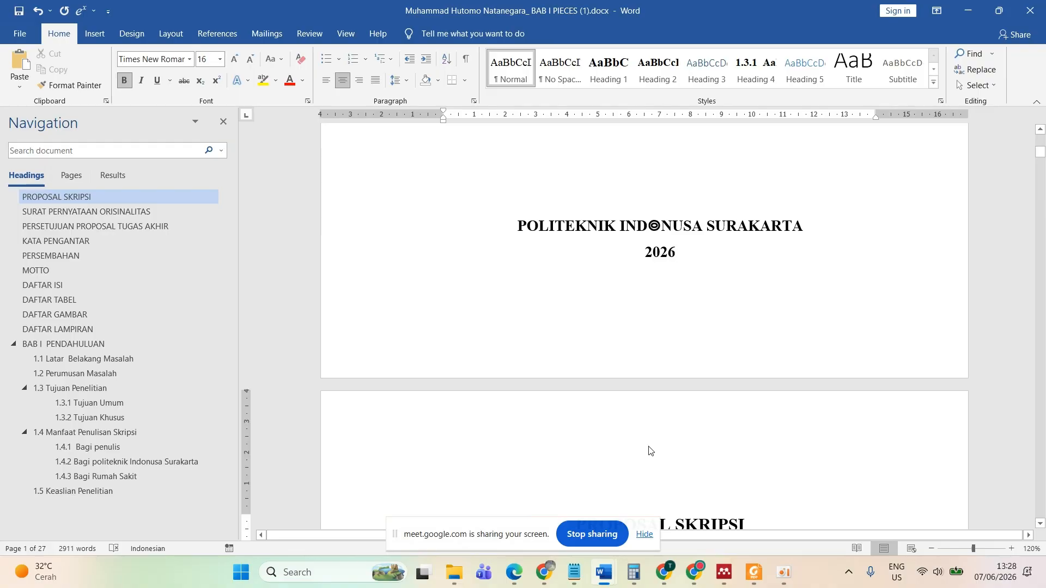
- Insert six blank lines above "POLITEKNIK INDONUSA SURAKARTA" on the second title page
{"action": "scroll", "coordinate": [626, 397], "scroll_direction": "down", "scroll_amount": 3}
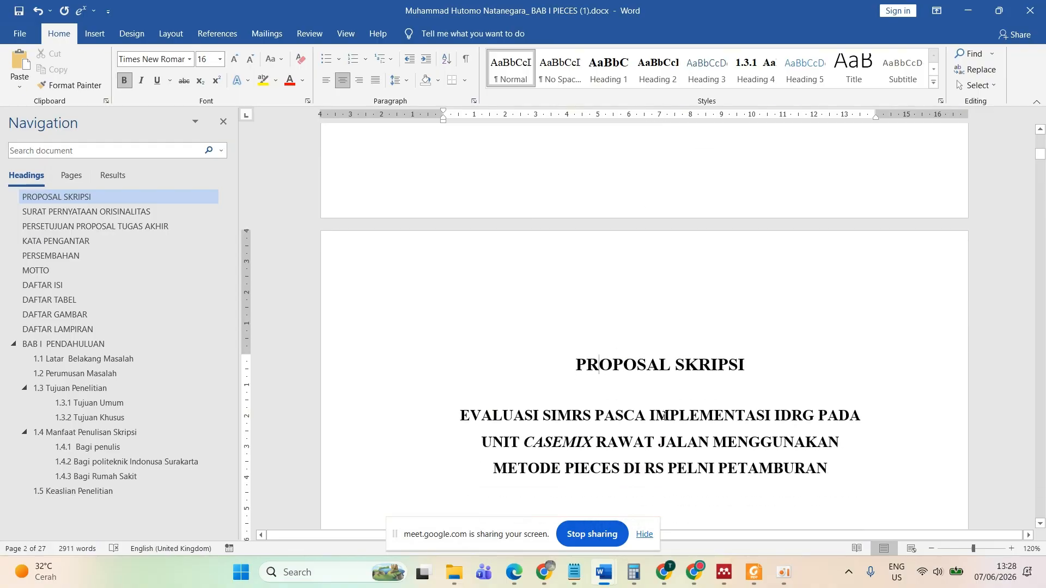
{"action": "scroll", "coordinate": [664, 416], "scroll_direction": "down", "scroll_amount": 15}
{"action": "left_click", "coordinate": [634, 165]}
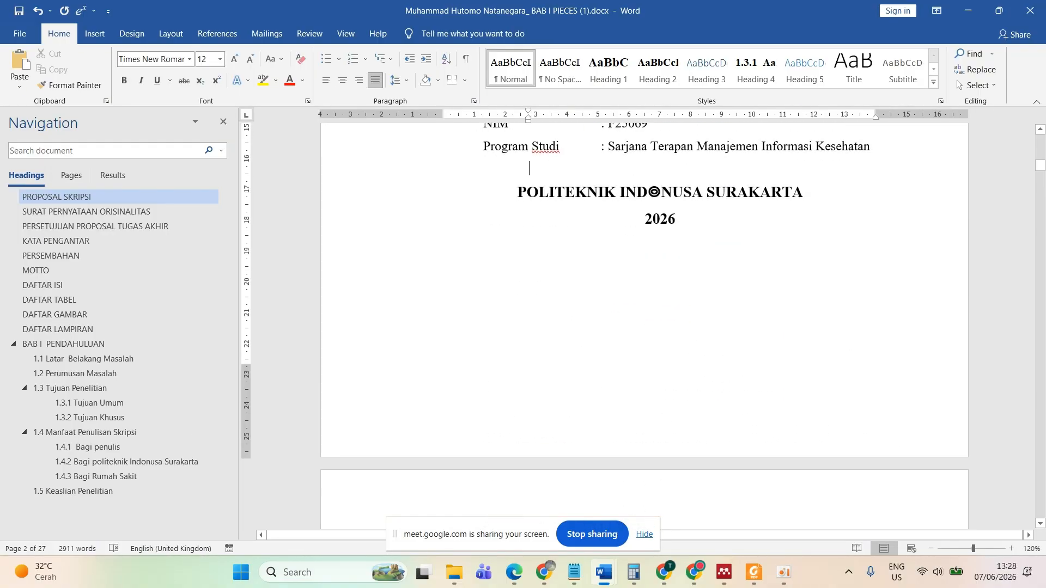
{"action": "key", "text": "Return"}
{"action": "key", "text": "Return"}
{"action": "key", "text": "Return"}
{"action": "key", "text": "Return"}
{"action": "key", "text": "Return"}
{"action": "key", "text": "Return"}
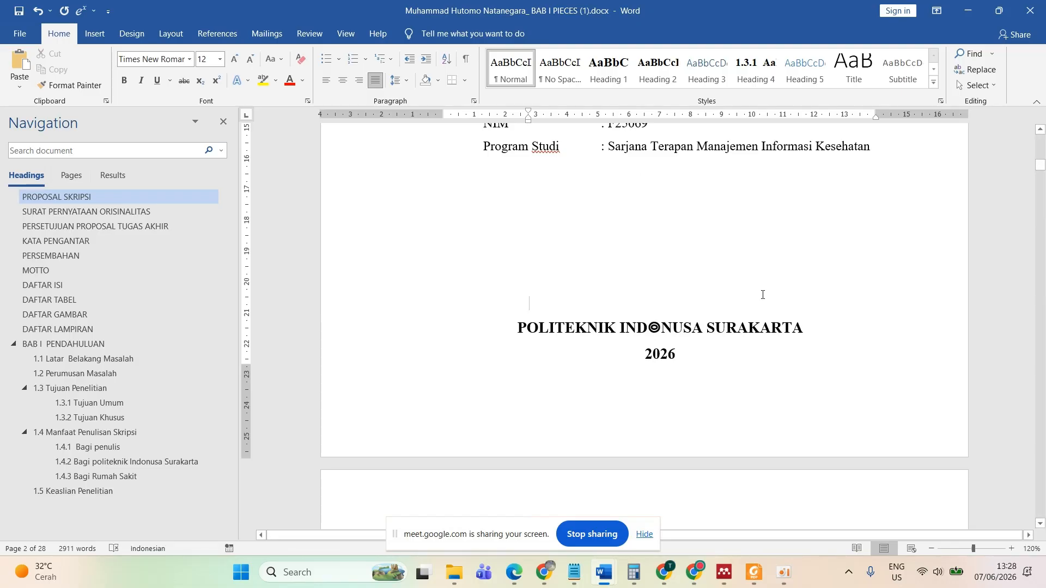
- Start a new section after the cover's "2026" by applying the page setup from this point forward, and remove the extra blank page
{"action": "scroll", "coordinate": [666, 267], "scroll_direction": "up", "scroll_amount": 16}
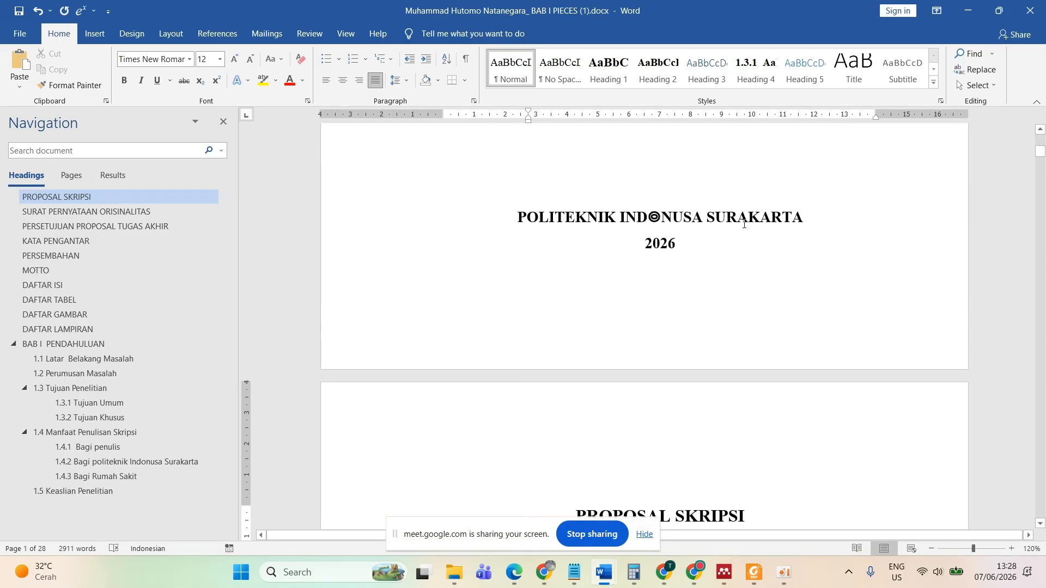
{"action": "left_click", "coordinate": [704, 246]}
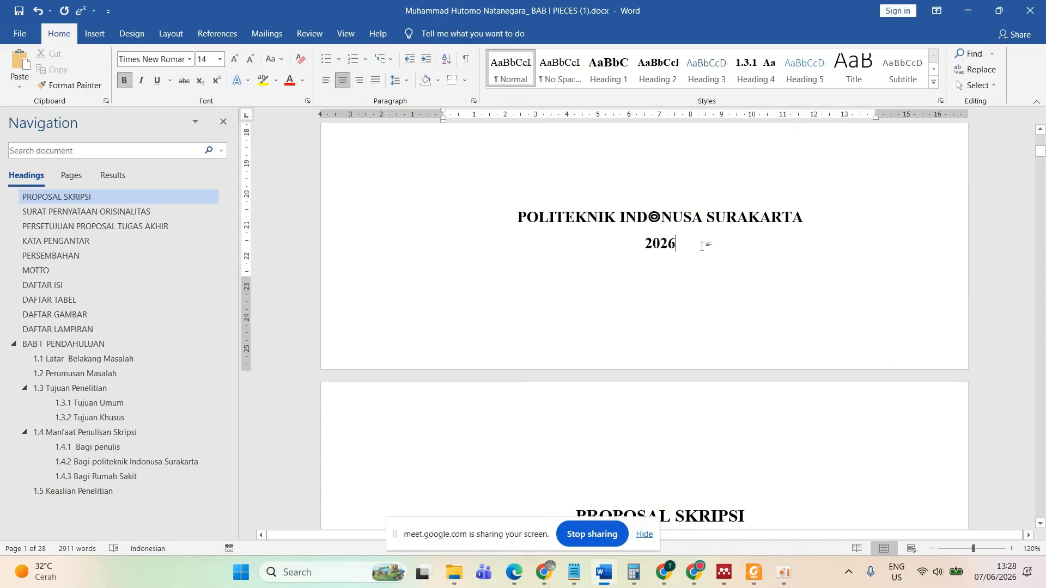
{"action": "left_click", "coordinate": [168, 36]}
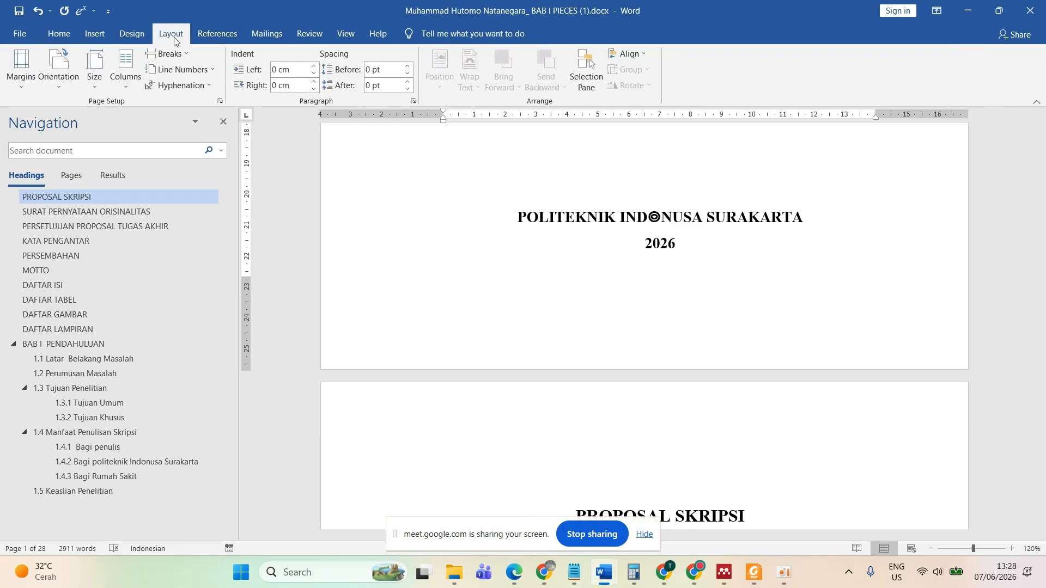
{"action": "left_click", "coordinate": [220, 101]}
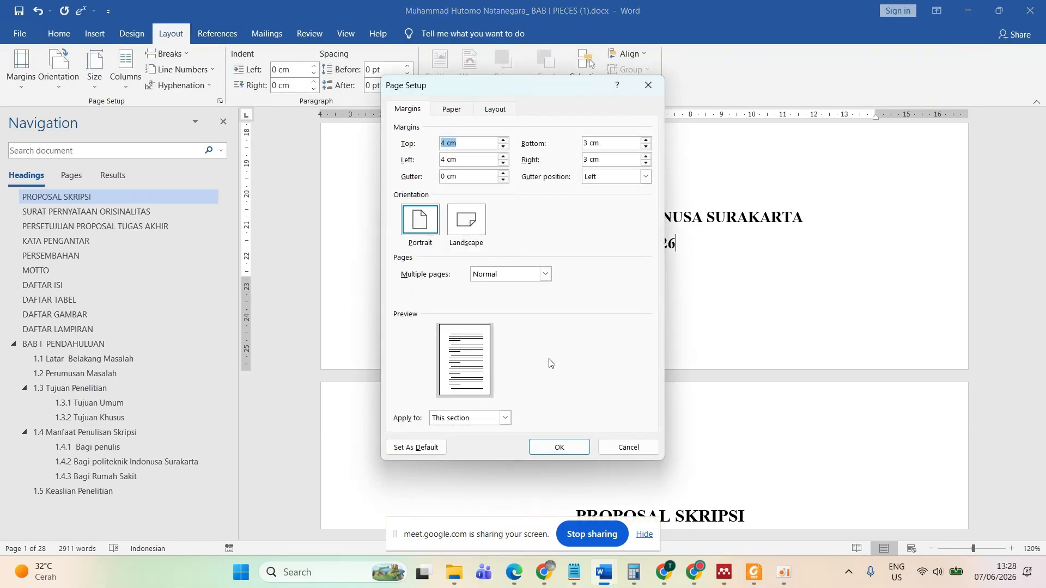
{"action": "left_click", "coordinate": [506, 417]}
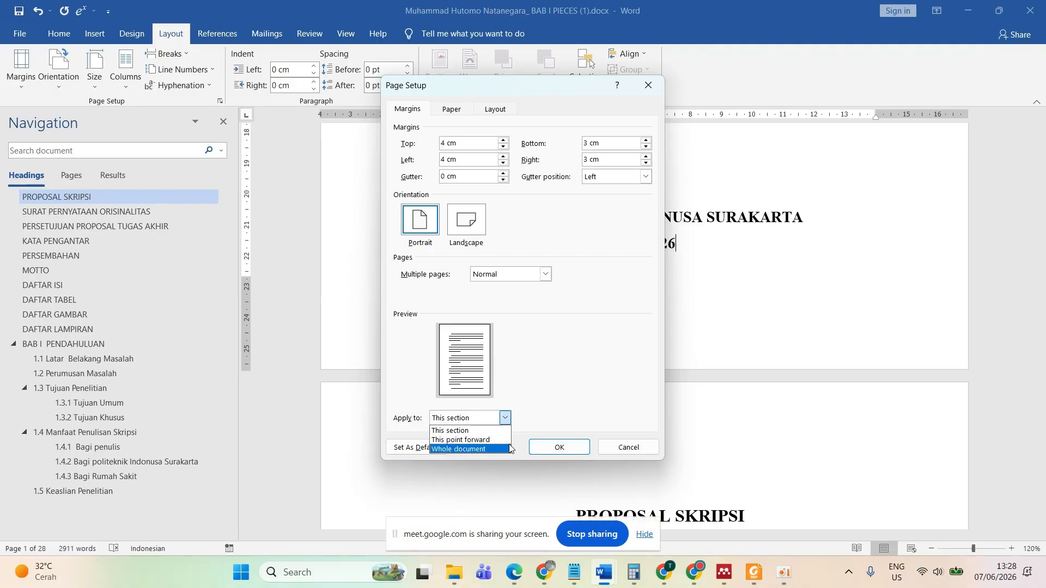
{"action": "left_click", "coordinate": [461, 440]}
{"action": "left_click", "coordinate": [541, 448]}
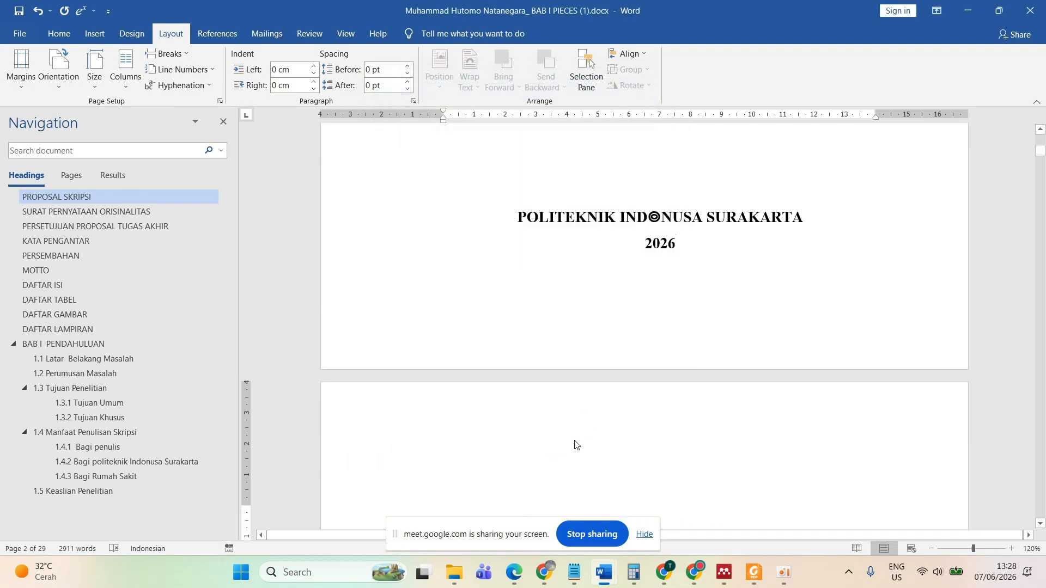
{"action": "scroll", "coordinate": [522, 251], "scroll_direction": "down", "scroll_amount": 5}
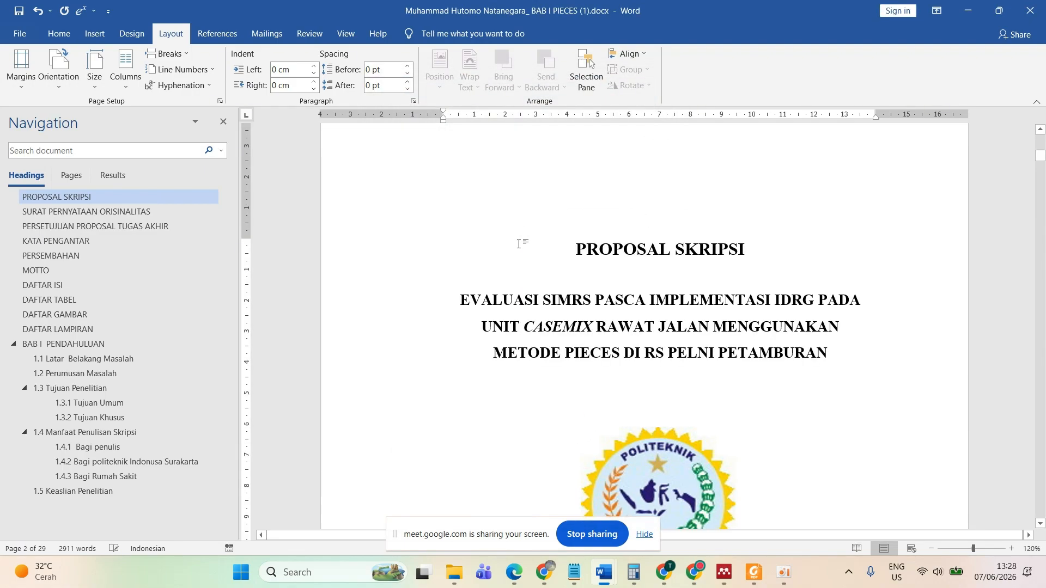
{"action": "scroll", "coordinate": [518, 244], "scroll_direction": "up", "scroll_amount": 6}
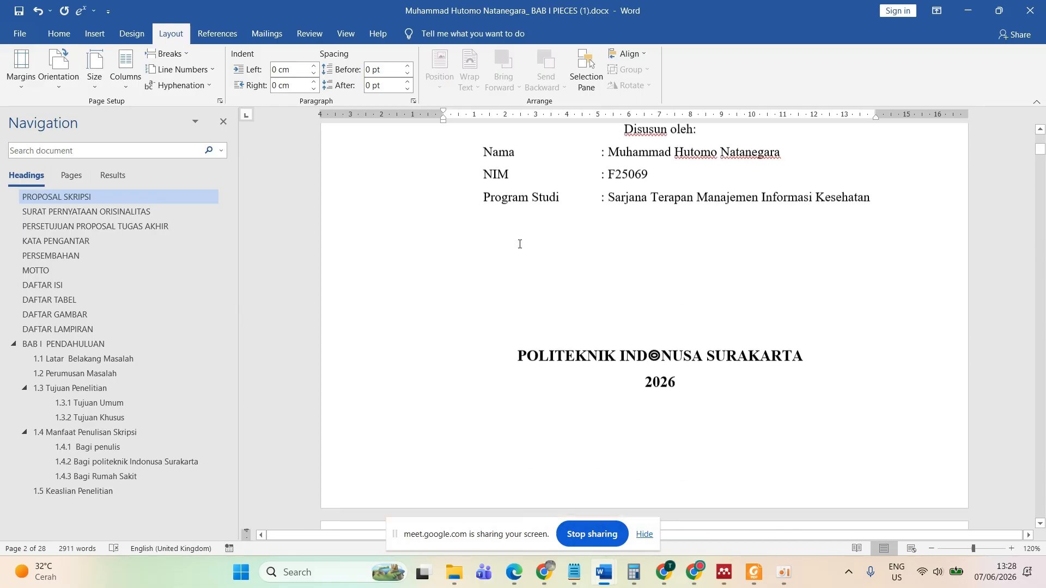
{"action": "scroll", "coordinate": [710, 331], "scroll_direction": "down", "scroll_amount": 3}
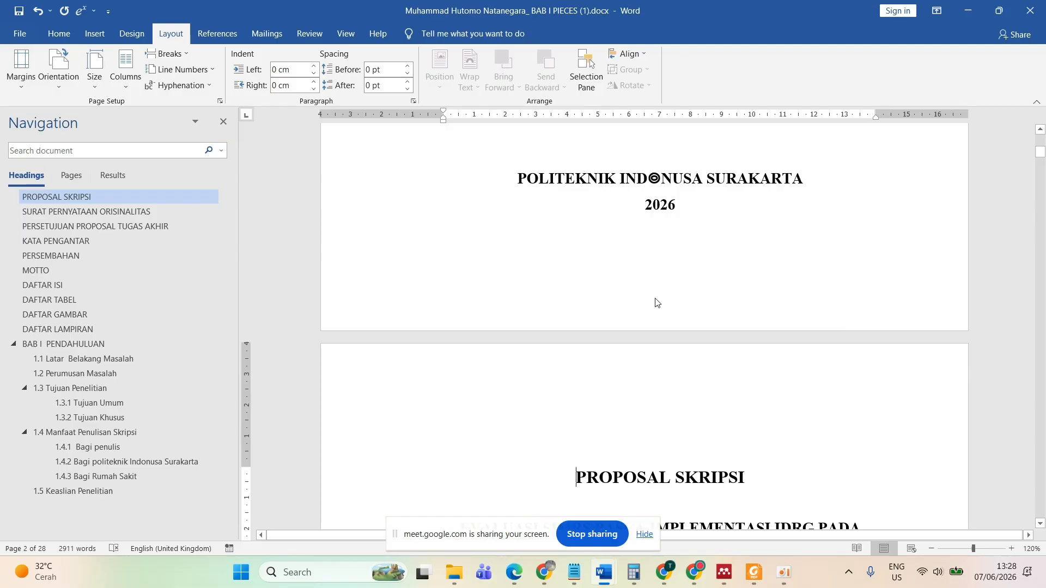
- Insert a centred Plain Number 2 page number at the foot of the second title page
{"action": "scroll", "coordinate": [662, 381], "scroll_direction": "down", "scroll_amount": 8}
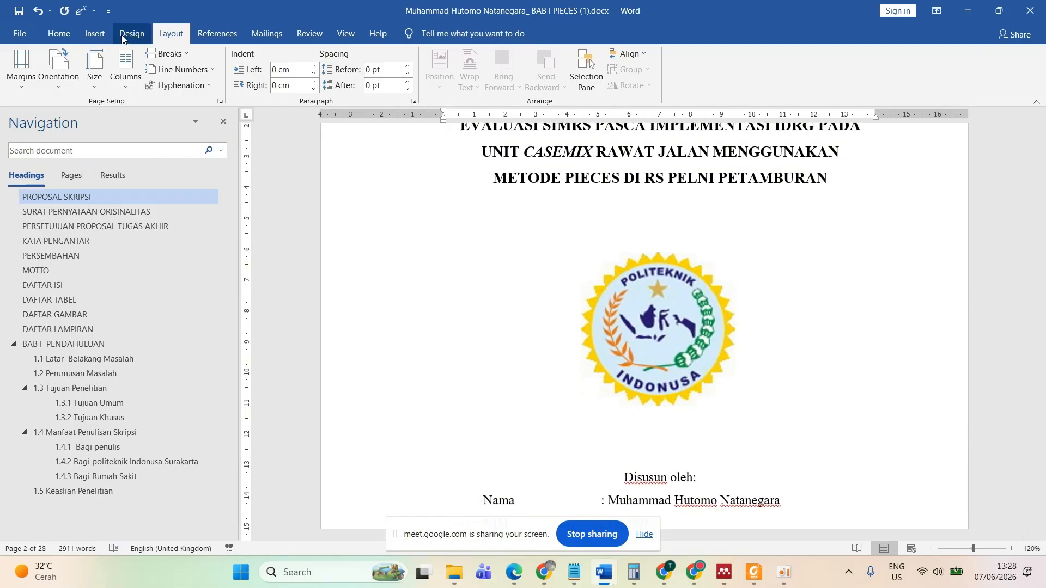
{"action": "left_click", "coordinate": [95, 33]}
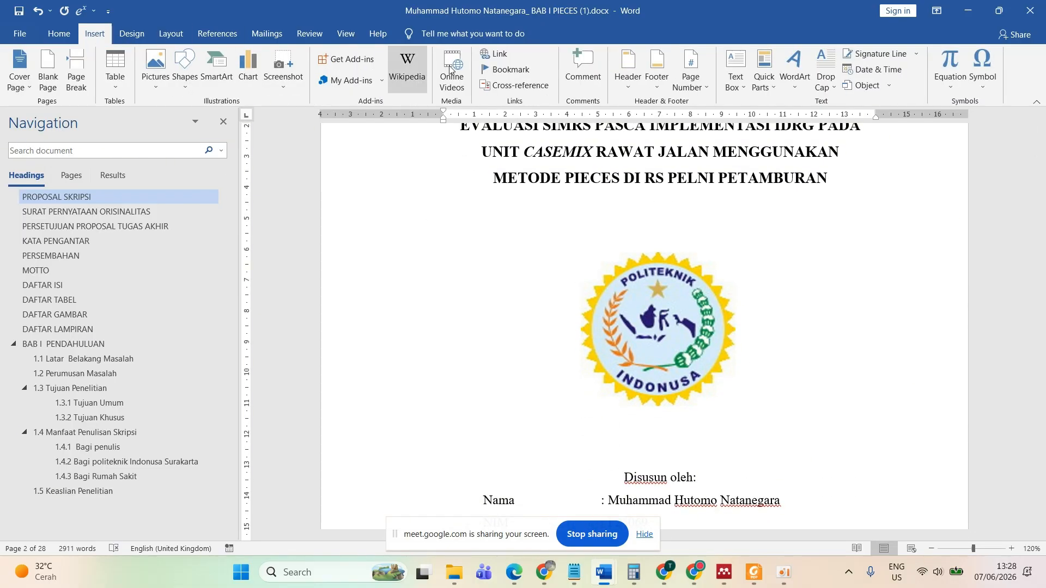
{"action": "left_click", "coordinate": [692, 79]}
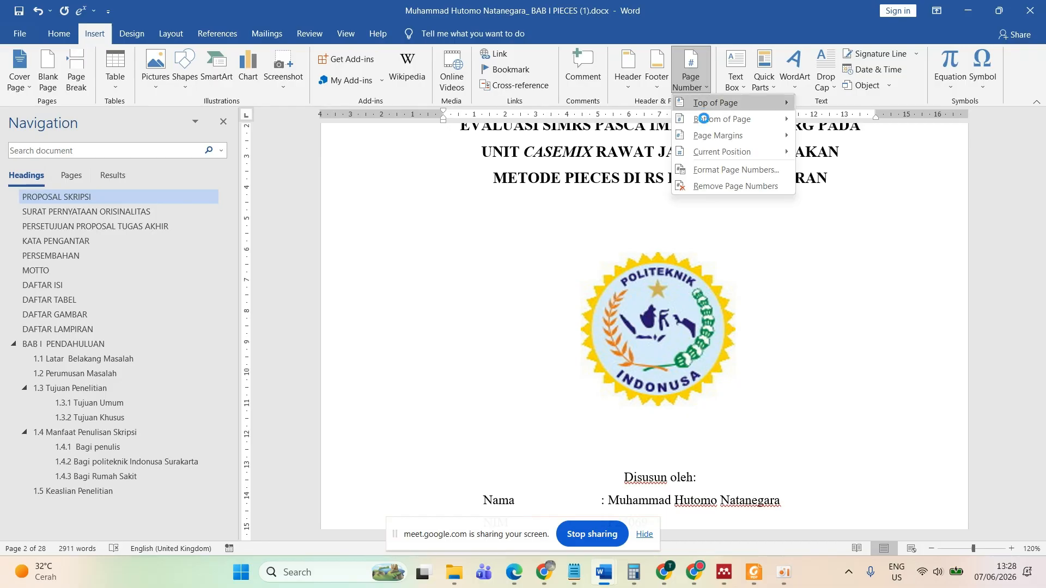
{"action": "mouse_move", "coordinate": [704, 119]}
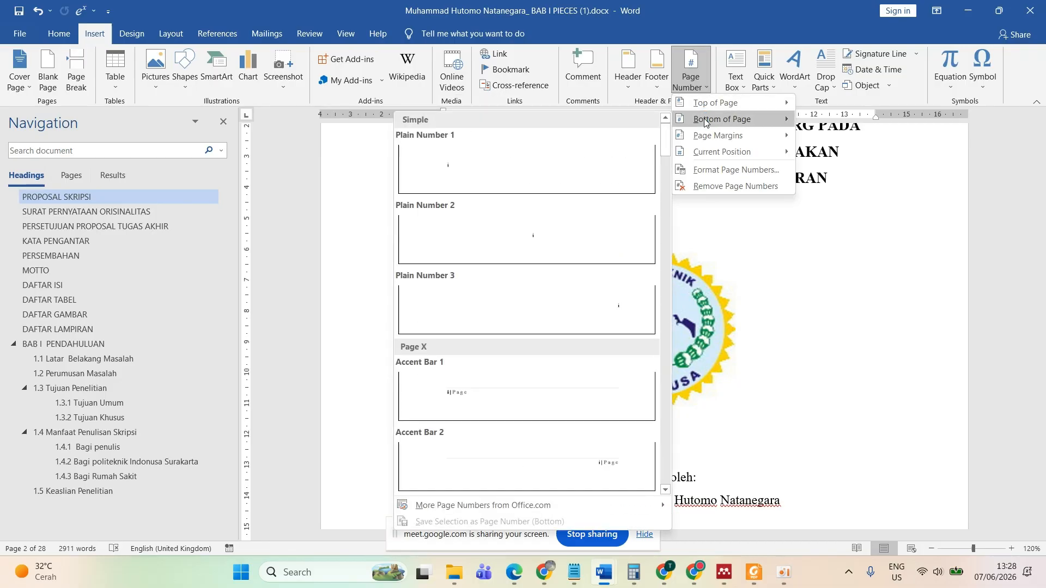
{"action": "left_click", "coordinate": [493, 230]}
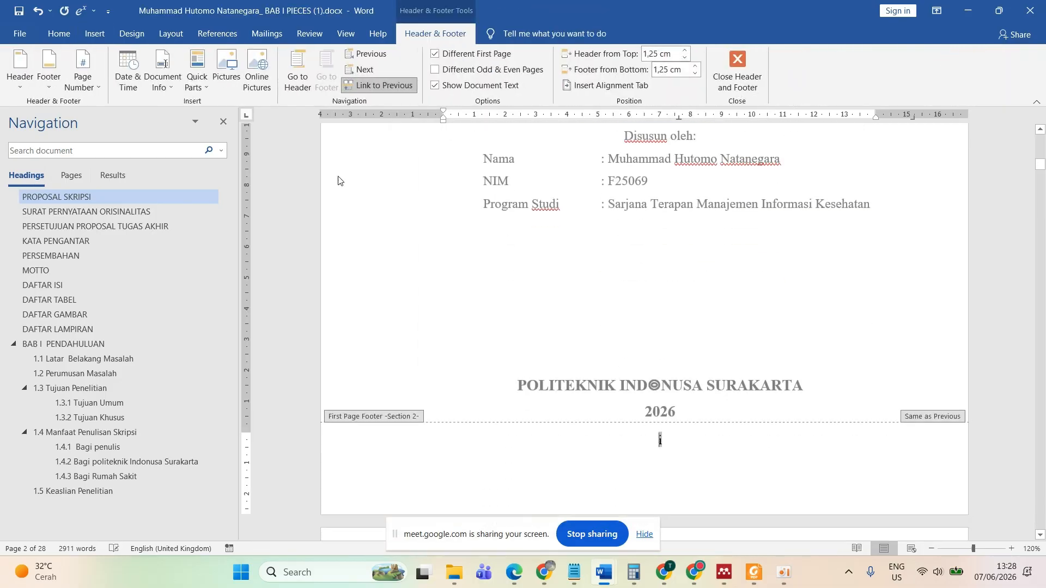
- Set the new section's page number format to lowercase Roman numerals (i, ii, iii)
{"action": "left_click", "coordinate": [87, 86]}
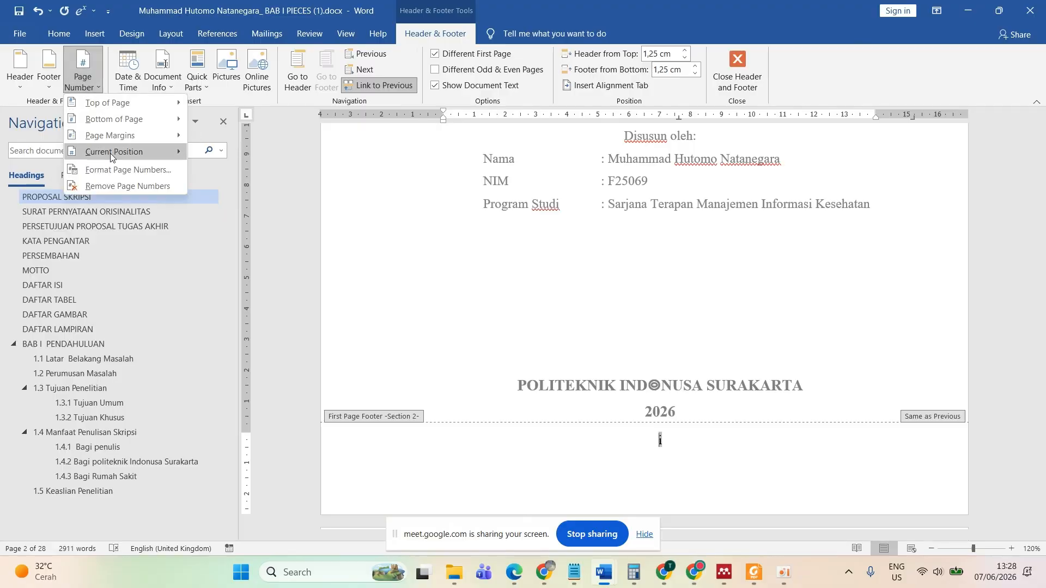
{"action": "left_click", "coordinate": [113, 170]}
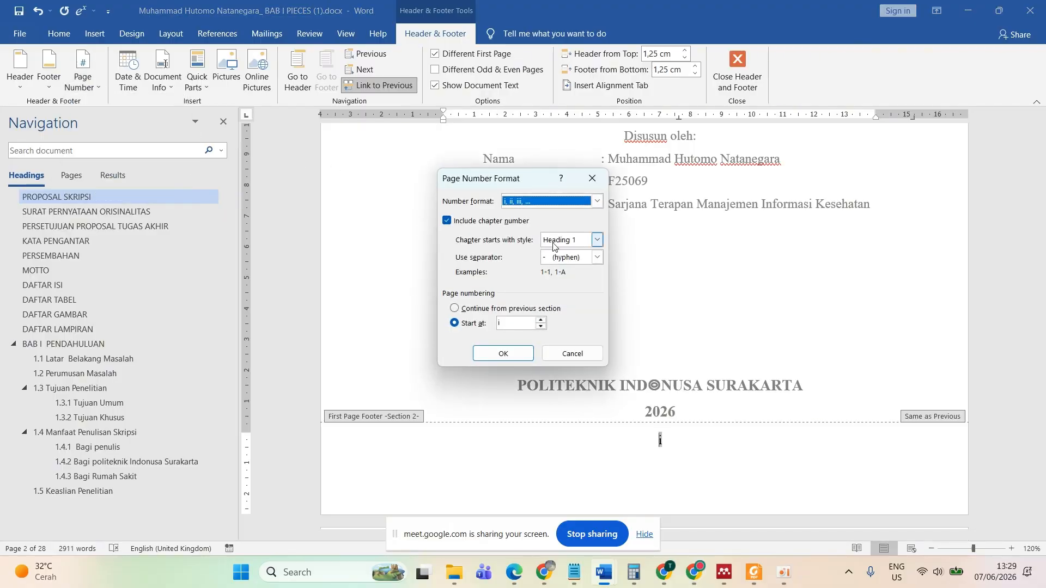
{"action": "left_click", "coordinate": [599, 201]}
{"action": "left_click", "coordinate": [547, 213]}
{"action": "left_click", "coordinate": [598, 202]}
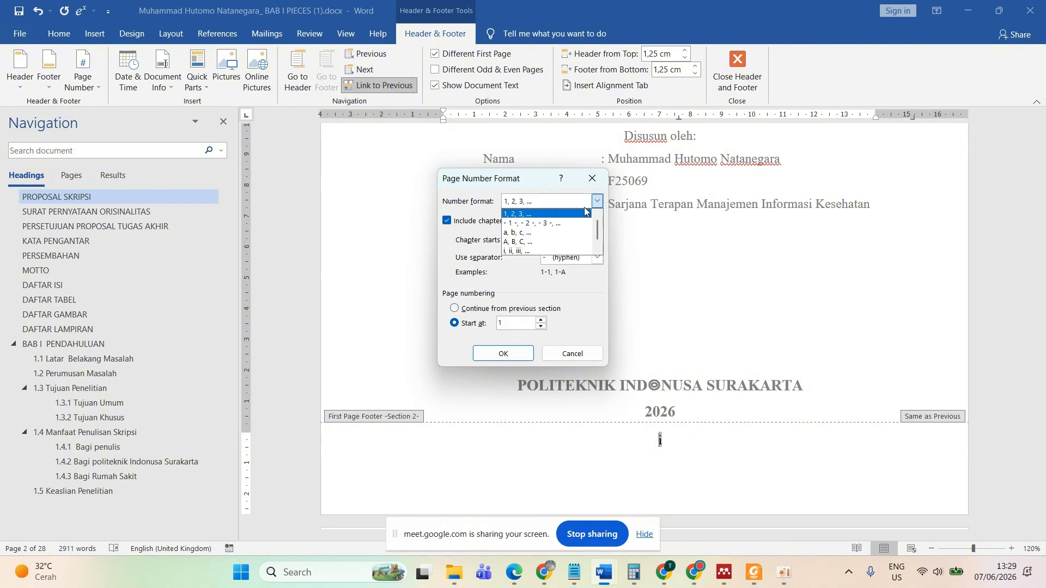
{"action": "left_click", "coordinate": [540, 251]}
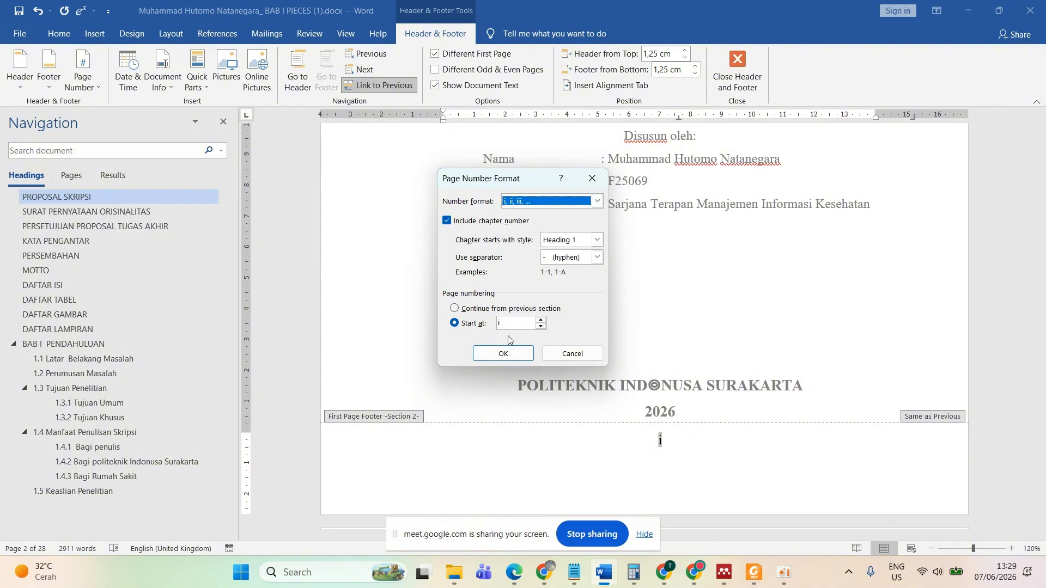
- Apply the i, ii, iii page number format with chapter numbers included, starting at i, and finish editing the footer
{"action": "left_click", "coordinate": [504, 354]}
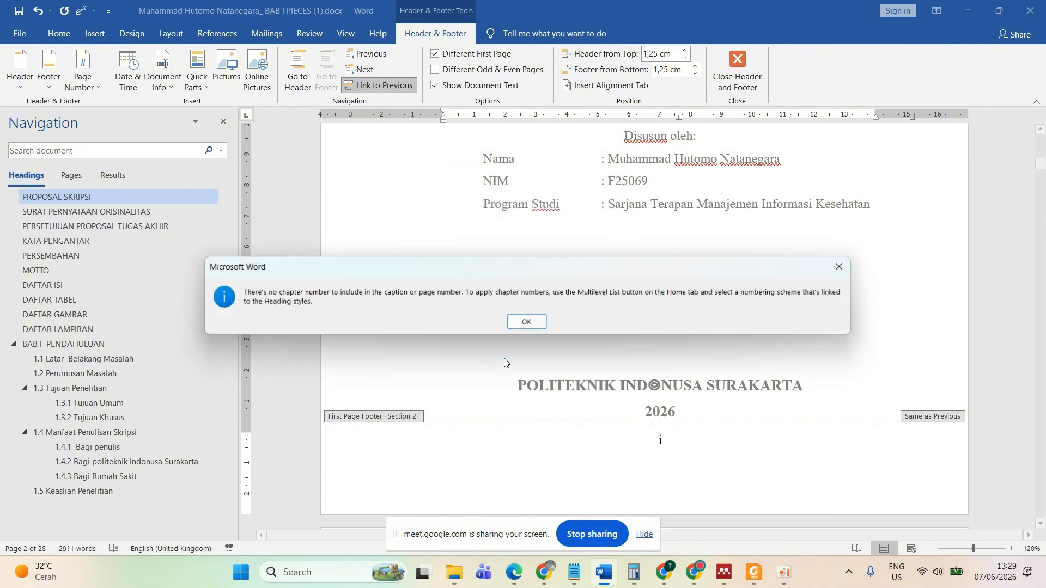
{"action": "left_click", "coordinate": [527, 323]}
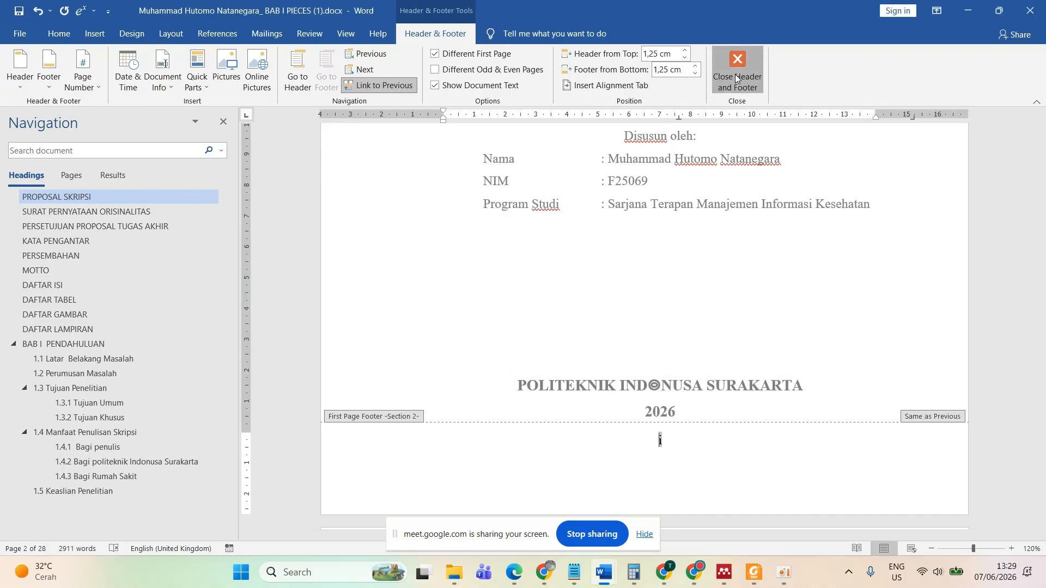
{"action": "left_click", "coordinate": [736, 76]}
- Try to delete the page number from the first page's footer while Section 2's footer is still linked to it
{"action": "scroll", "coordinate": [685, 281], "scroll_direction": "up", "scroll_amount": 5}
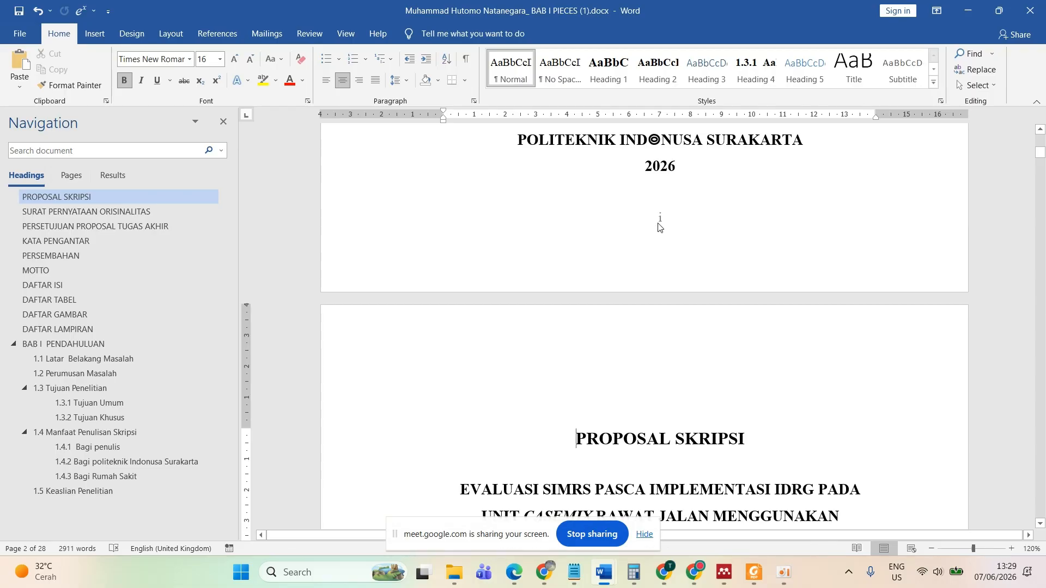
{"action": "double_click", "coordinate": [659, 226]}
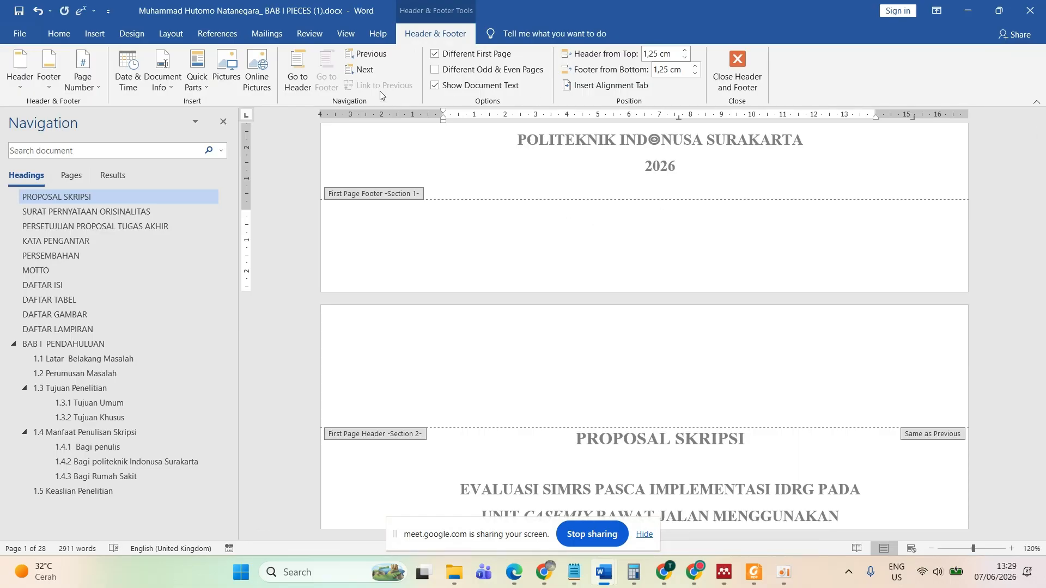
{"action": "left_click", "coordinate": [737, 64]}
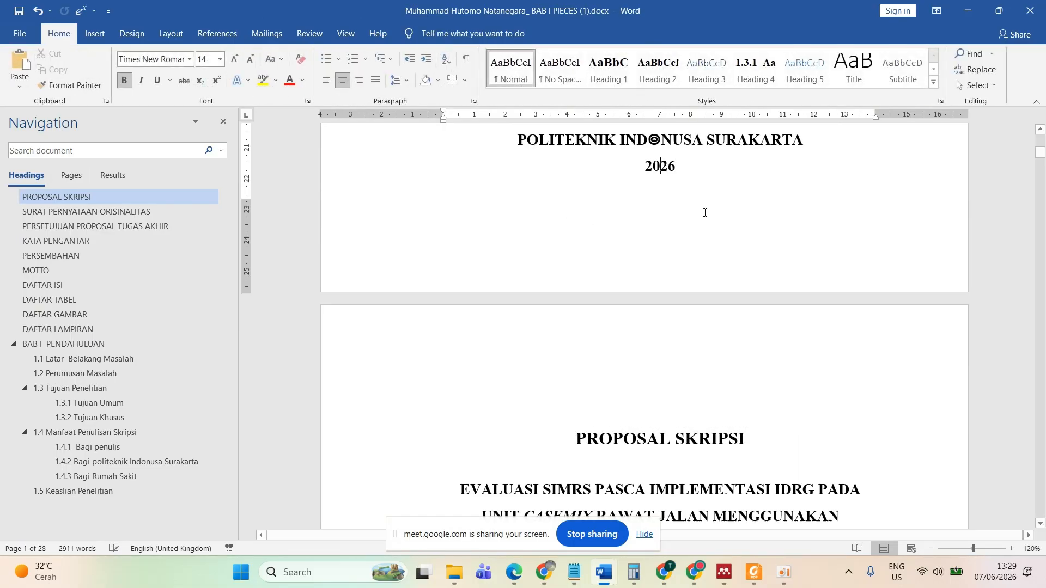
{"action": "scroll", "coordinate": [704, 212], "scroll_direction": "down", "scroll_amount": 15}
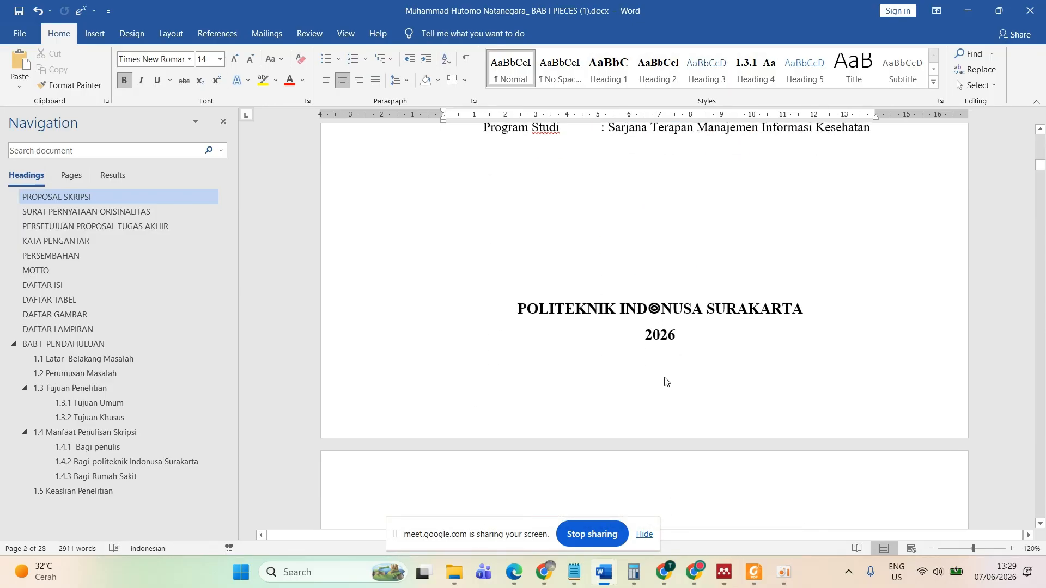
{"action": "scroll", "coordinate": [662, 372], "scroll_direction": "down", "scroll_amount": 3}
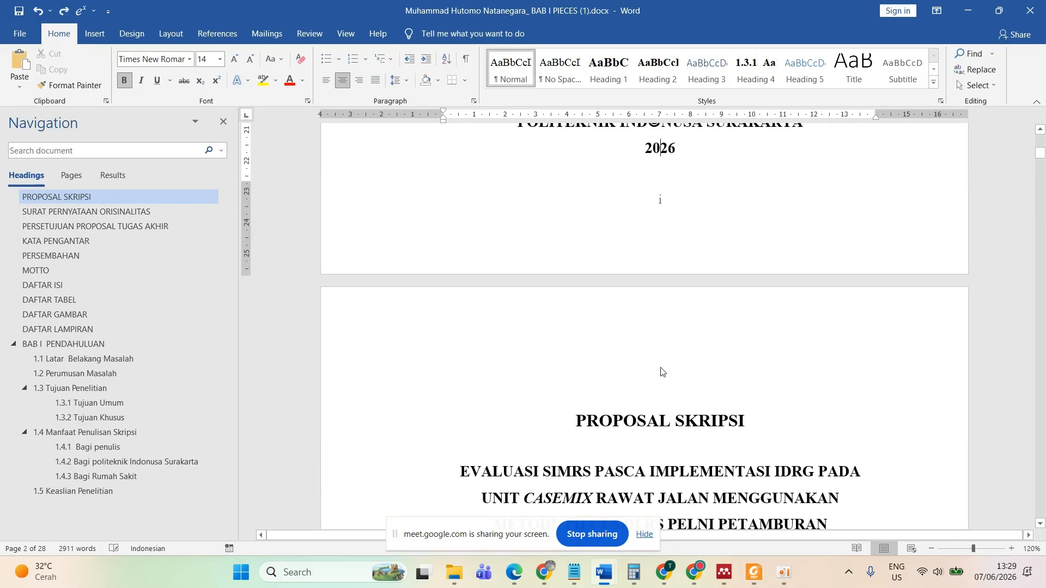
- Unlink Section 2's first-page footer on the second page from the previous section and finish editing the footer
{"action": "scroll", "coordinate": [662, 372], "scroll_direction": "up", "scroll_amount": 8}
{"action": "scroll", "coordinate": [662, 367], "scroll_direction": "down", "scroll_amount": 5}
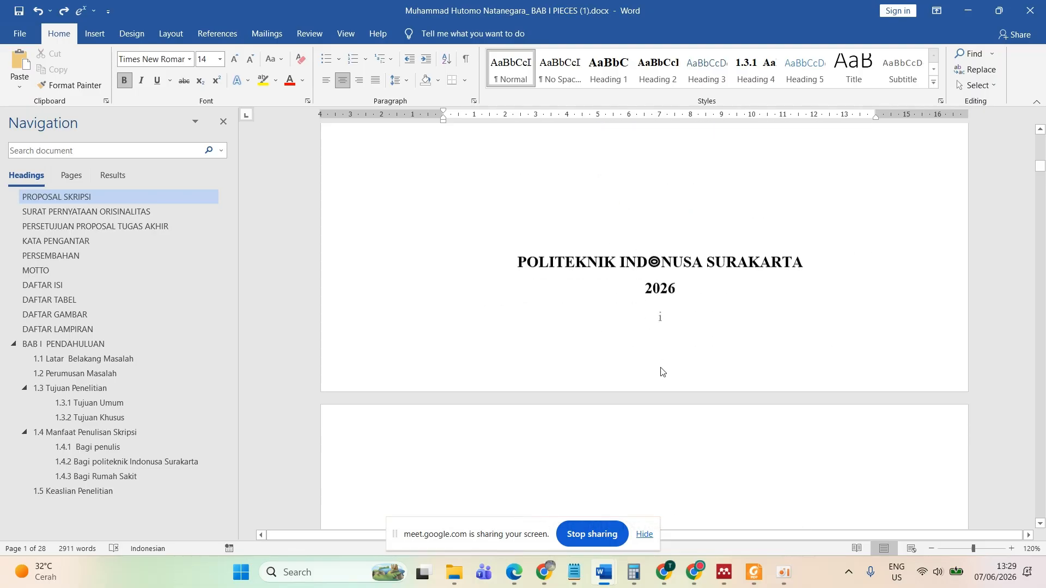
{"action": "double_click", "coordinate": [665, 325]}
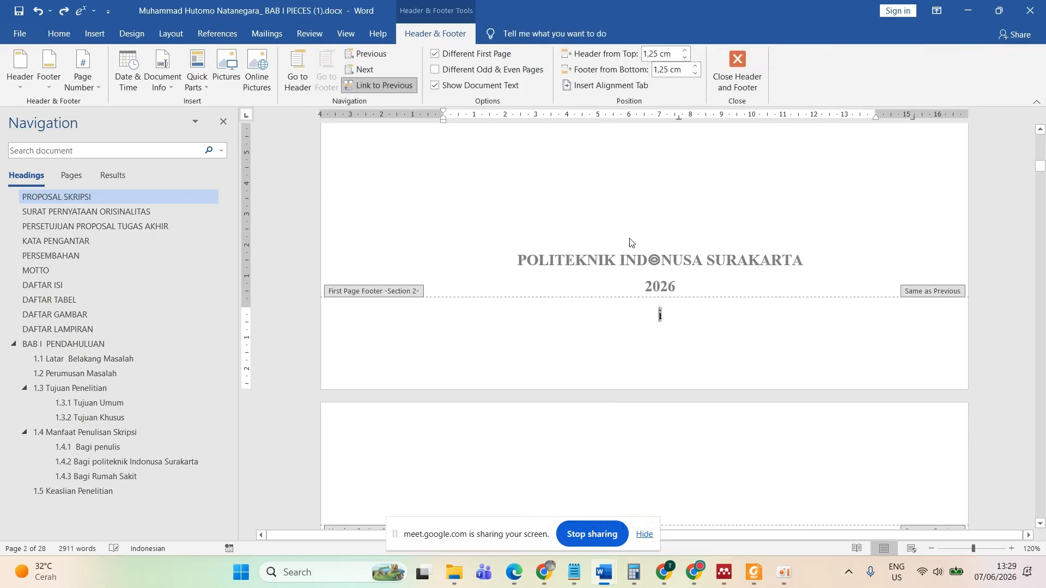
{"action": "left_click", "coordinate": [384, 87]}
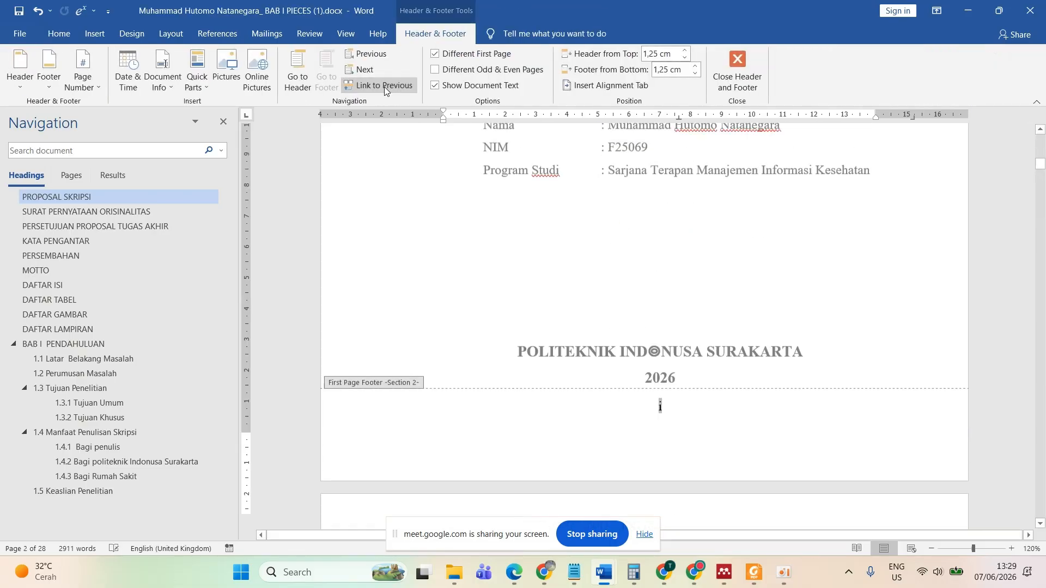
{"action": "left_click", "coordinate": [732, 65]}
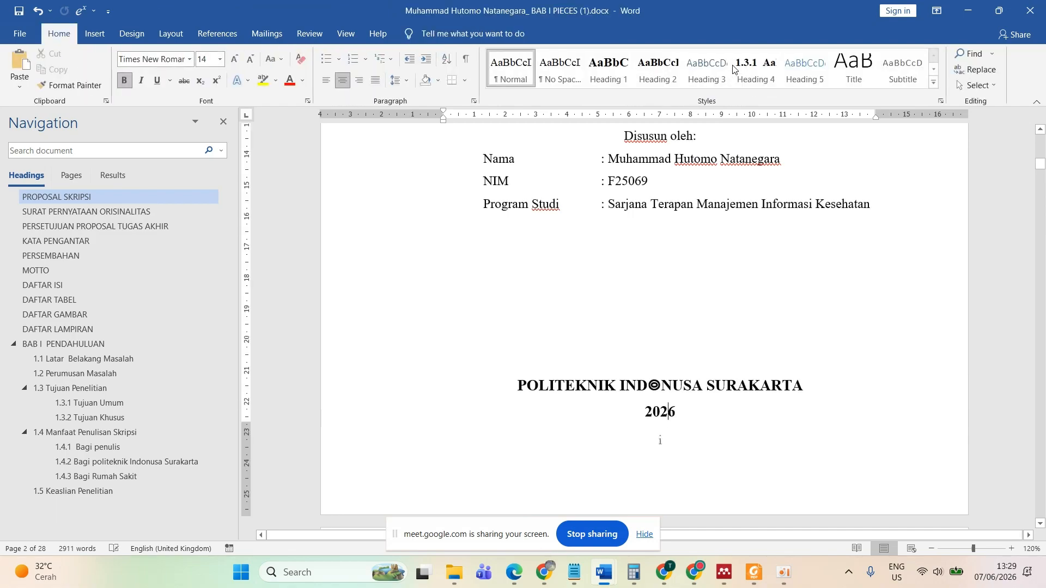
- Delete the page number from Section 1's first-page footer on the cover page and finish editing the footer
{"action": "scroll", "coordinate": [675, 228], "scroll_direction": "up", "scroll_amount": 6}
{"action": "scroll", "coordinate": [675, 228], "scroll_direction": "up", "scroll_amount": 5}
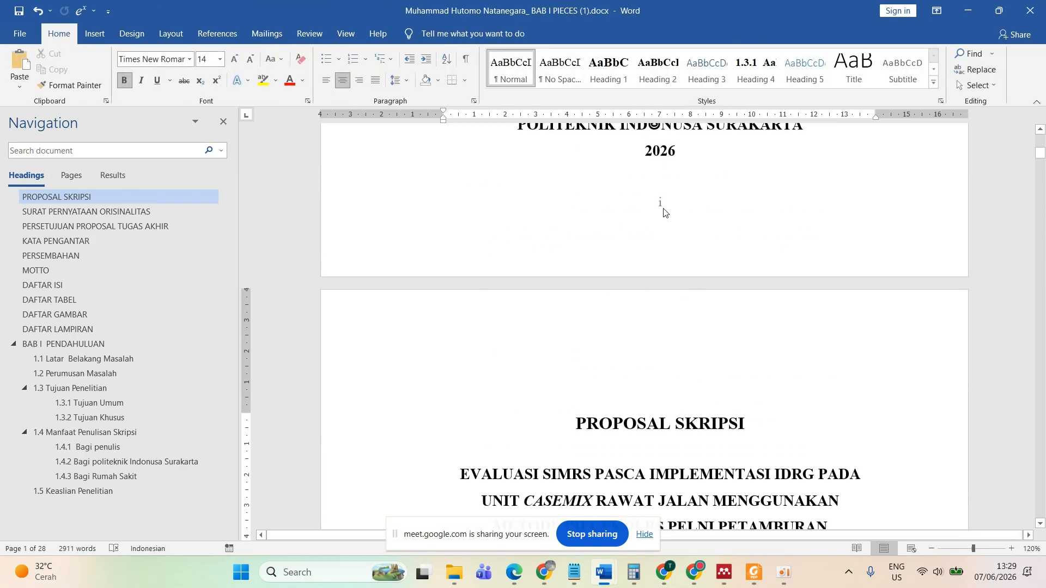
{"action": "double_click", "coordinate": [662, 208]}
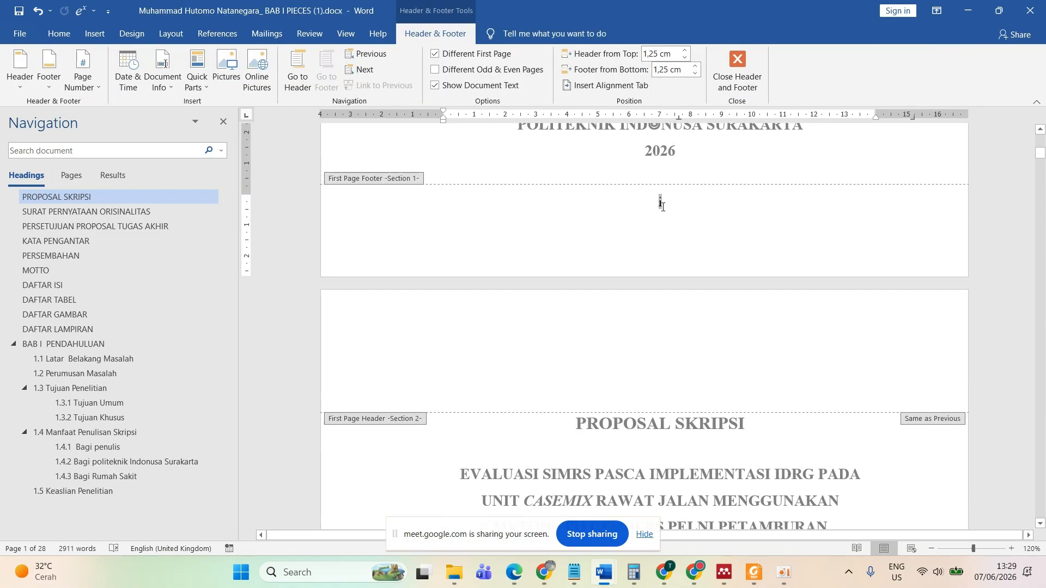
{"action": "left_click", "coordinate": [737, 68]}
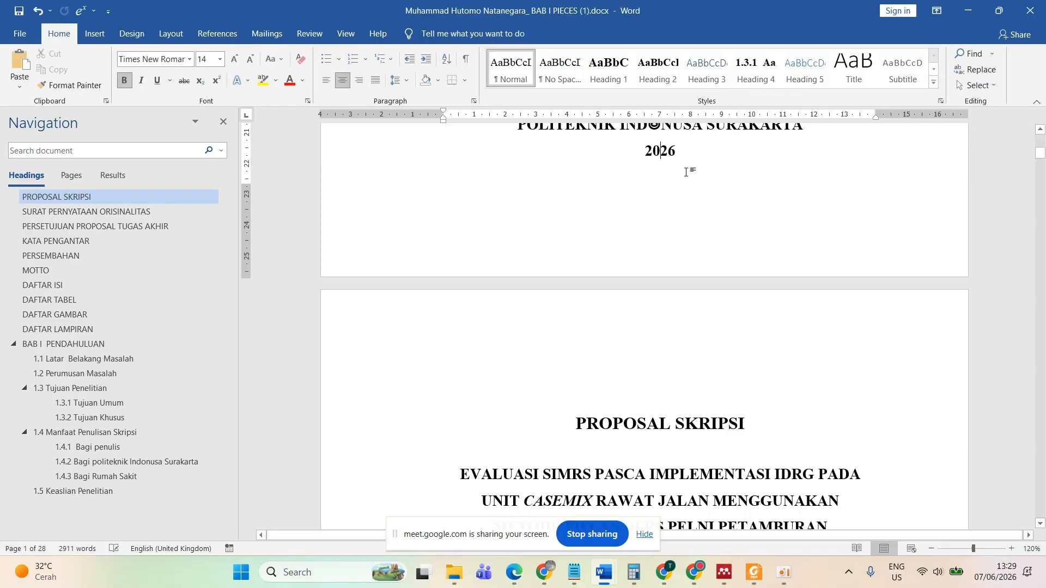
- Compare the bottoms of the first two cover pages to check where the page number is placed
{"action": "scroll", "coordinate": [664, 258], "scroll_direction": "up", "scroll_amount": 5}
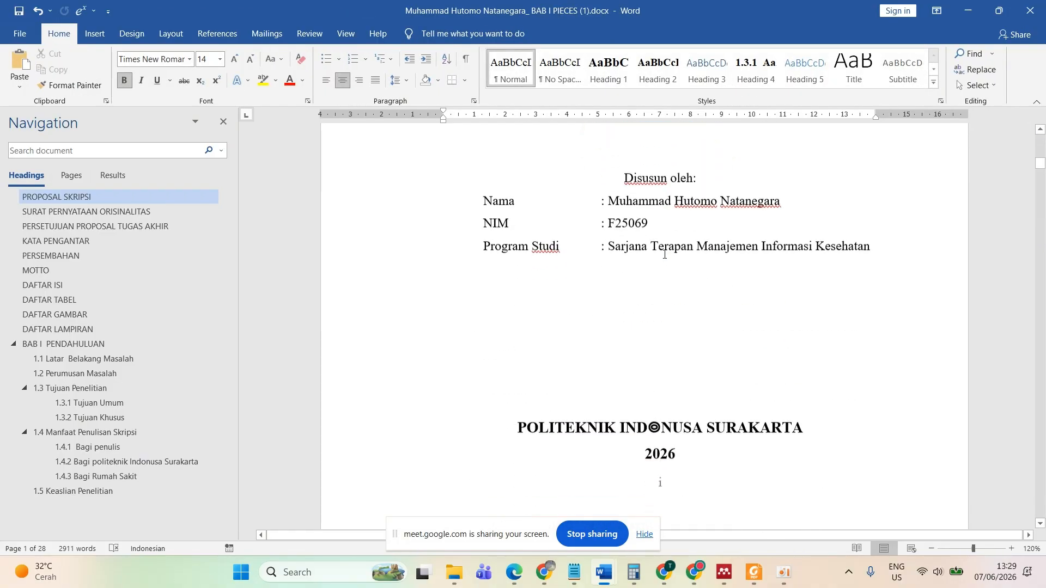
{"action": "scroll", "coordinate": [671, 320], "scroll_direction": "down", "scroll_amount": 3}
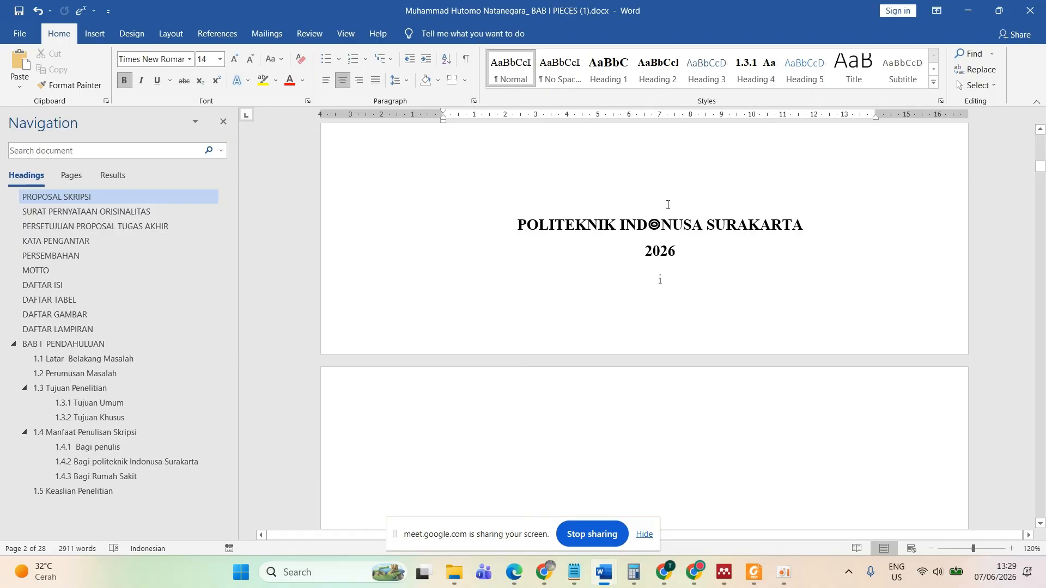
{"action": "scroll", "coordinate": [668, 204], "scroll_direction": "up", "scroll_amount": 10}
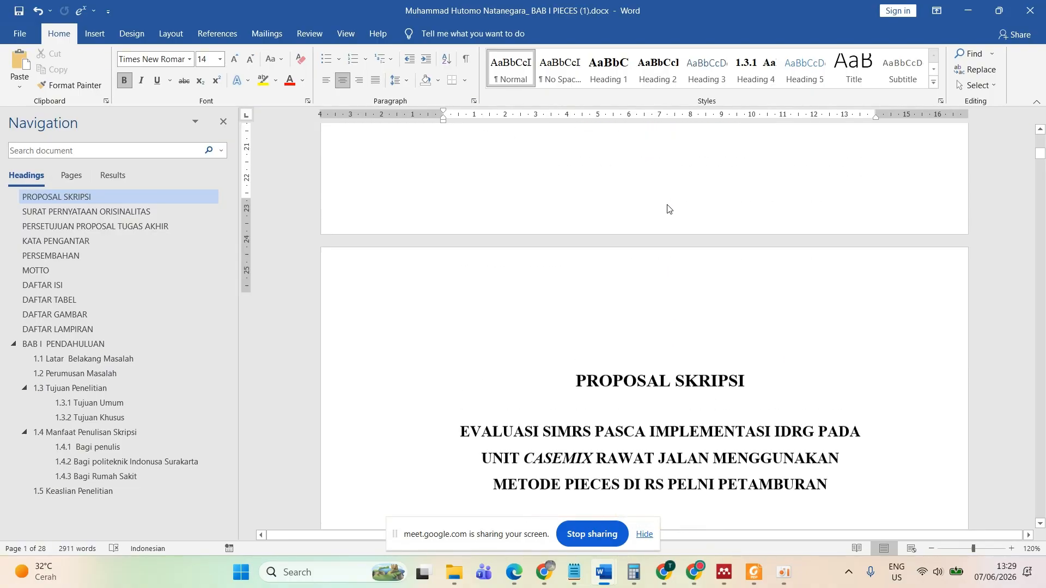
{"action": "scroll", "coordinate": [670, 209], "scroll_direction": "down", "scroll_amount": 10}
{"action": "scroll", "coordinate": [682, 404], "scroll_direction": "down", "scroll_amount": 3}
{"action": "scroll", "coordinate": [682, 403], "scroll_direction": "up", "scroll_amount": 10}
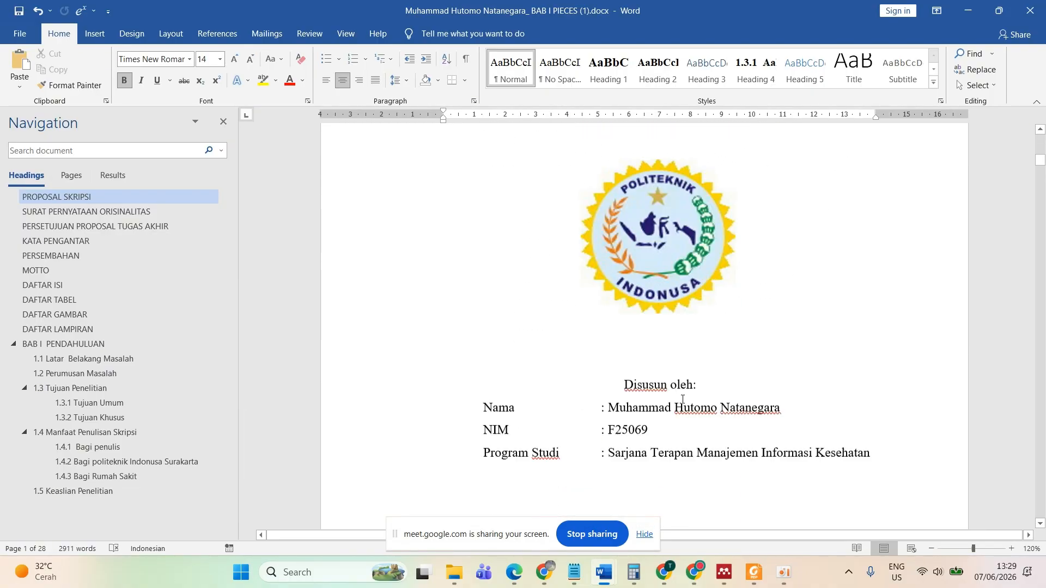
{"action": "scroll", "coordinate": [683, 404], "scroll_direction": "down", "scroll_amount": 10}
{"action": "scroll", "coordinate": [682, 403], "scroll_direction": "up", "scroll_amount": 5}
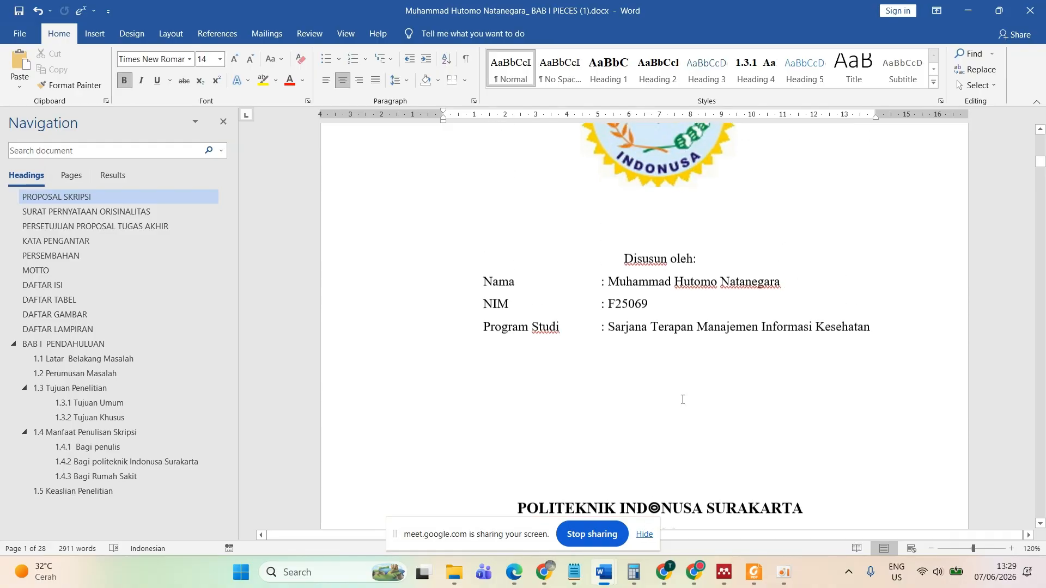
{"action": "scroll", "coordinate": [682, 403], "scroll_direction": "down", "scroll_amount": 4}
{"action": "scroll", "coordinate": [682, 403], "scroll_direction": "down", "scroll_amount": 3}
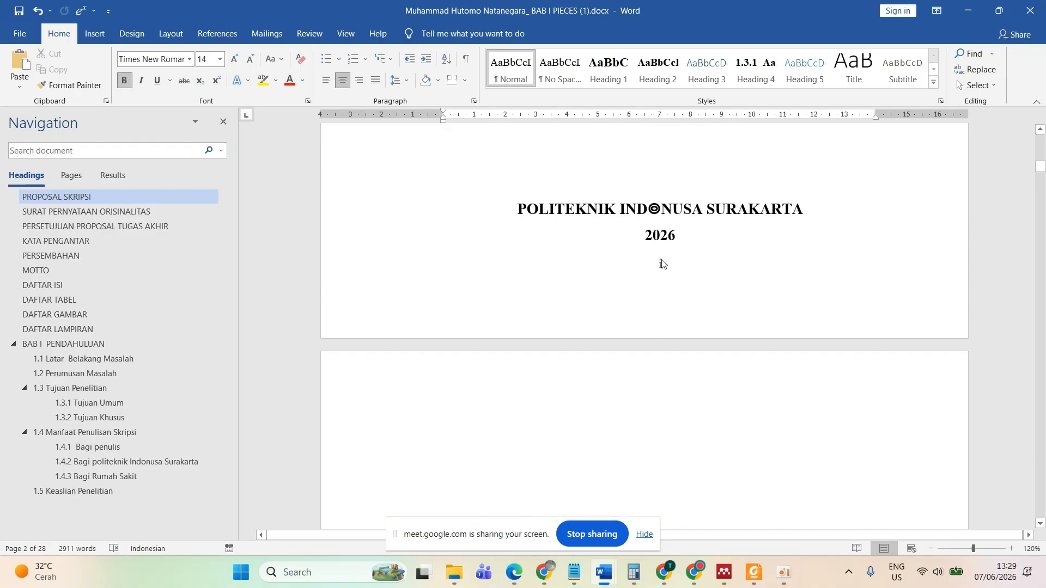
- Switch to Foxit PDF Reader, read the page numbering rules in BUKU PEDOMAN, and return to the Word document
{"action": "left_click", "coordinate": [754, 572]}
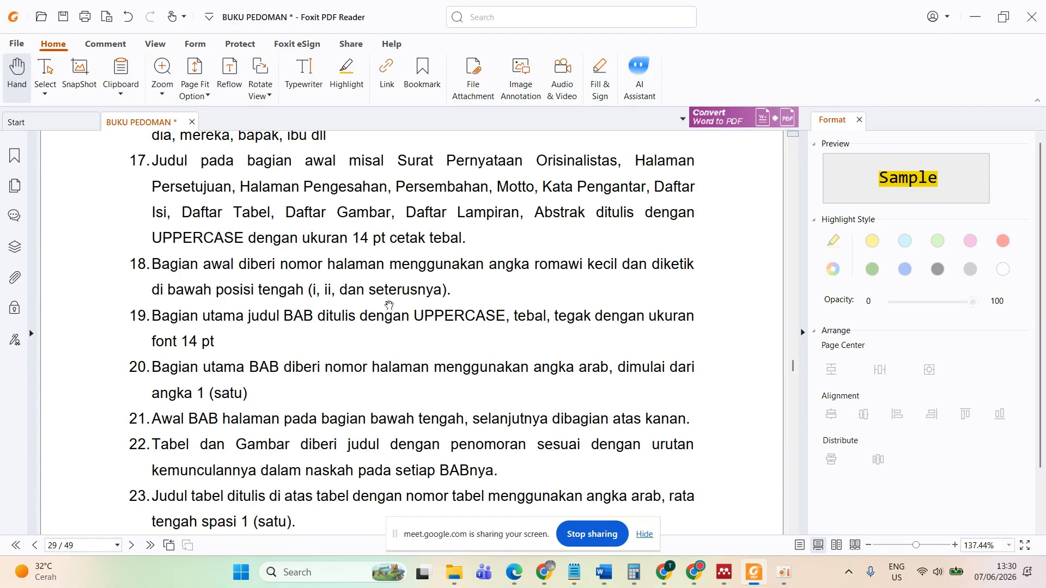
{"action": "scroll", "coordinate": [389, 302], "scroll_direction": "up", "scroll_amount": 3}
{"action": "scroll", "coordinate": [284, 275], "scroll_direction": "down", "scroll_amount": 3}
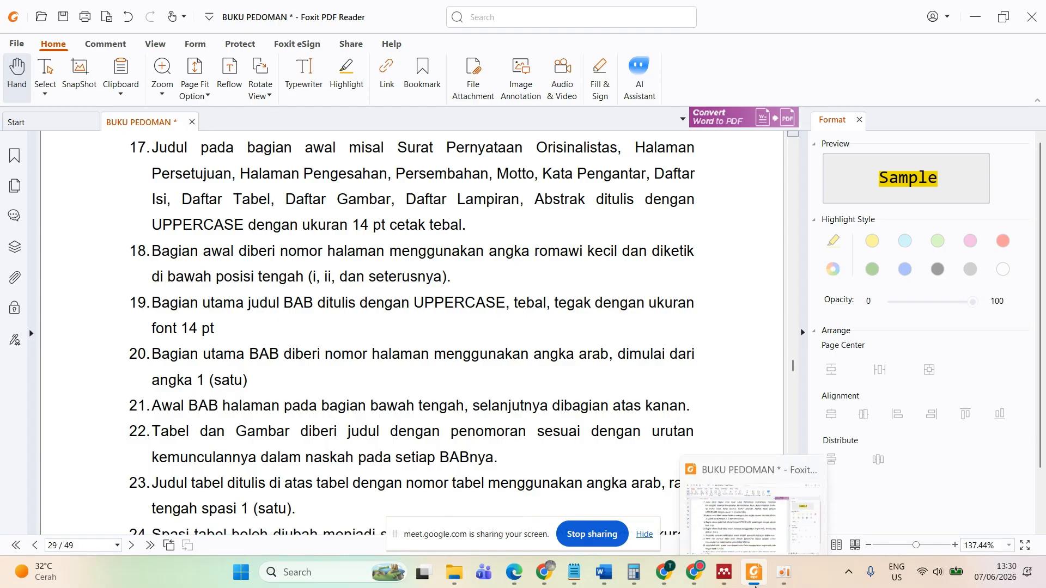
{"action": "left_click", "coordinate": [750, 573]}
{"action": "scroll", "coordinate": [704, 289], "scroll_direction": "up", "scroll_amount": 10}
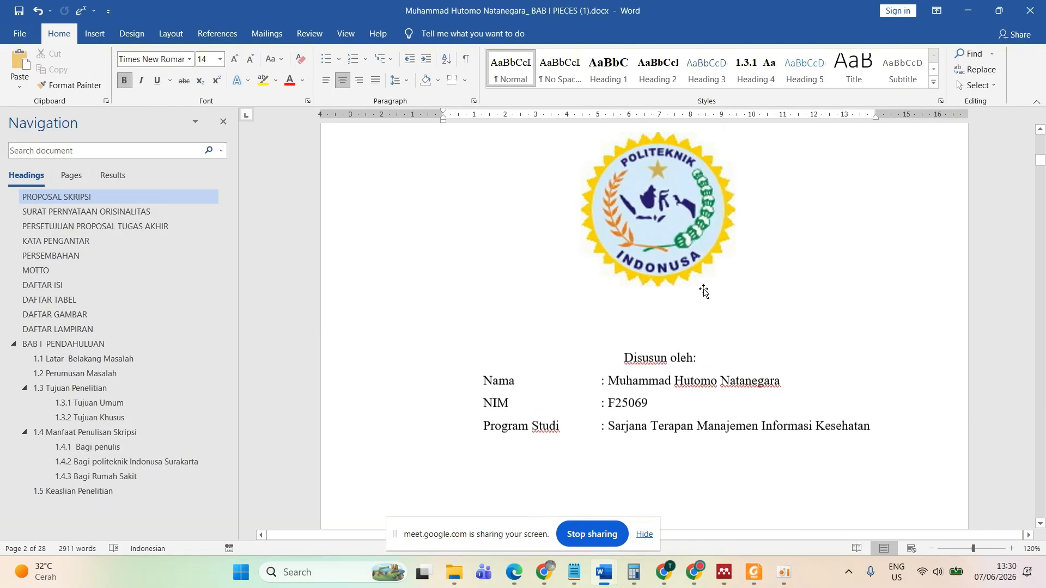
- Insert a line break at the second page's PROPOSAL SKRIPSI title and delete two blank lines above POLITEKNIK INDONUSA SURAKARTA
{"action": "scroll", "coordinate": [751, 307], "scroll_direction": "down", "scroll_amount": 1}
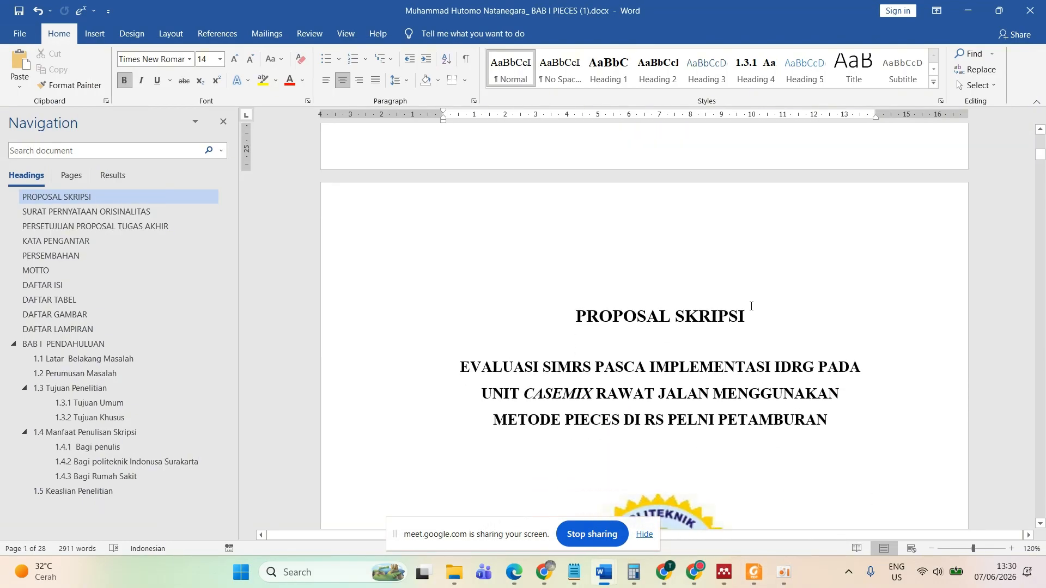
{"action": "key", "text": "Return"}
{"action": "scroll", "coordinate": [708, 232], "scroll_direction": "down", "scroll_amount": 12}
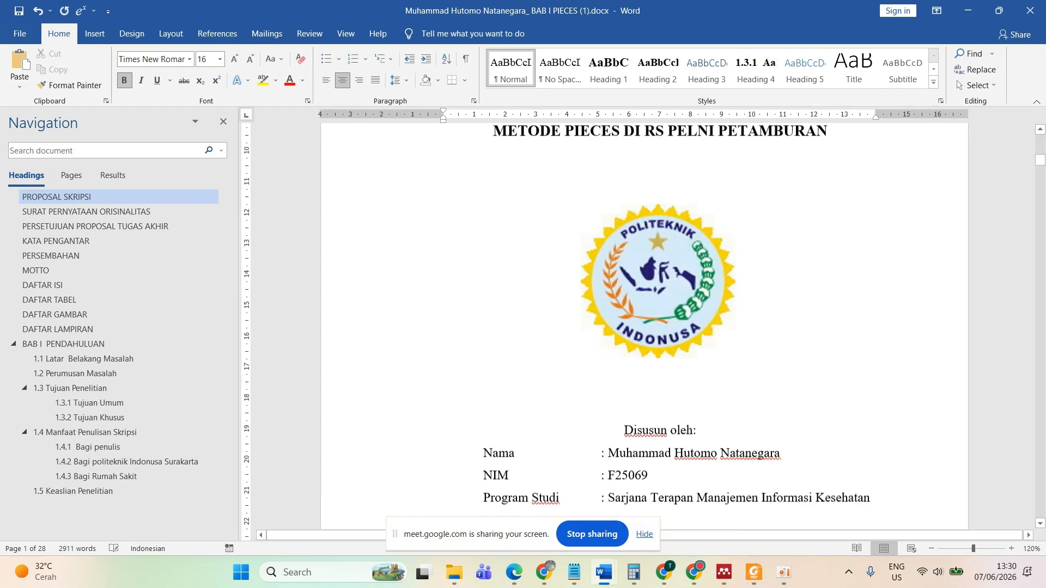
{"action": "left_click", "coordinate": [669, 353]}
{"action": "key", "text": "Delete"}
{"action": "key", "text": "Delete"}
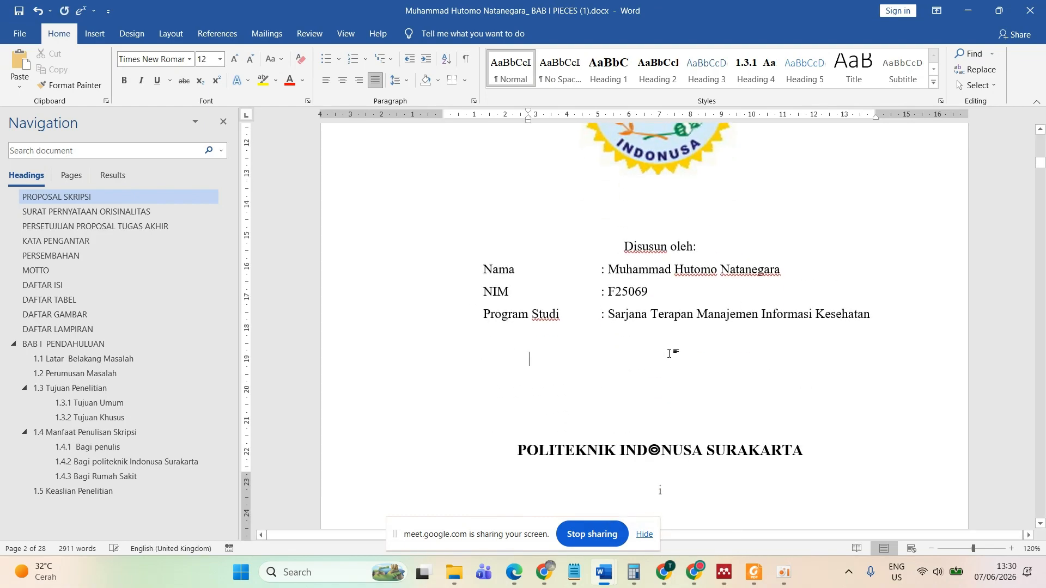
- Delete one blank line between the logo and "Disusun oleh:" and add one above POLITEKNIK INDONUSA SURAKARTA on the second page
{"action": "scroll", "coordinate": [670, 353], "scroll_direction": "up", "scroll_amount": 4}
{"action": "left_click", "coordinate": [660, 340]}
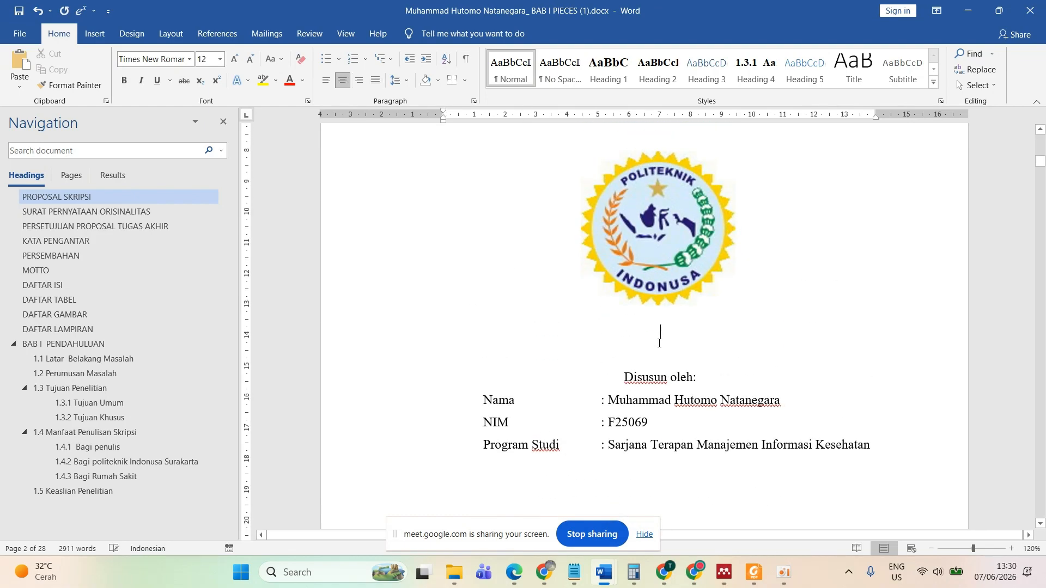
{"action": "key", "text": "Delete"}
{"action": "scroll", "coordinate": [659, 345], "scroll_direction": "down", "scroll_amount": 4}
{"action": "left_click", "coordinate": [661, 266]}
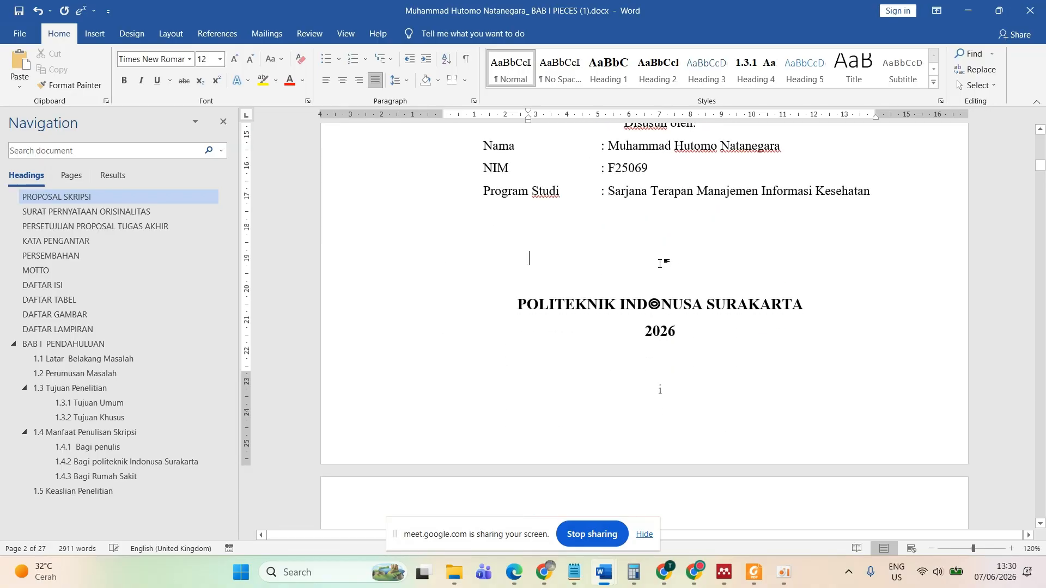
{"action": "key", "text": "Return"}
- Check the picture size settings of the logo on the second page
{"action": "scroll", "coordinate": [672, 240], "scroll_direction": "up", "scroll_amount": 4}
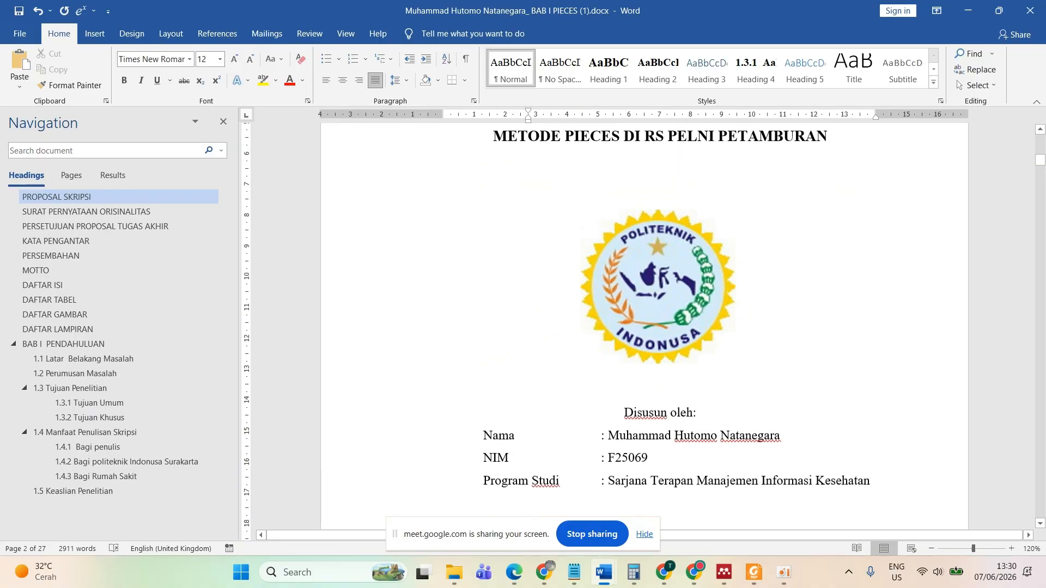
{"action": "left_click", "coordinate": [657, 269]}
{"action": "left_click", "coordinate": [429, 34]}
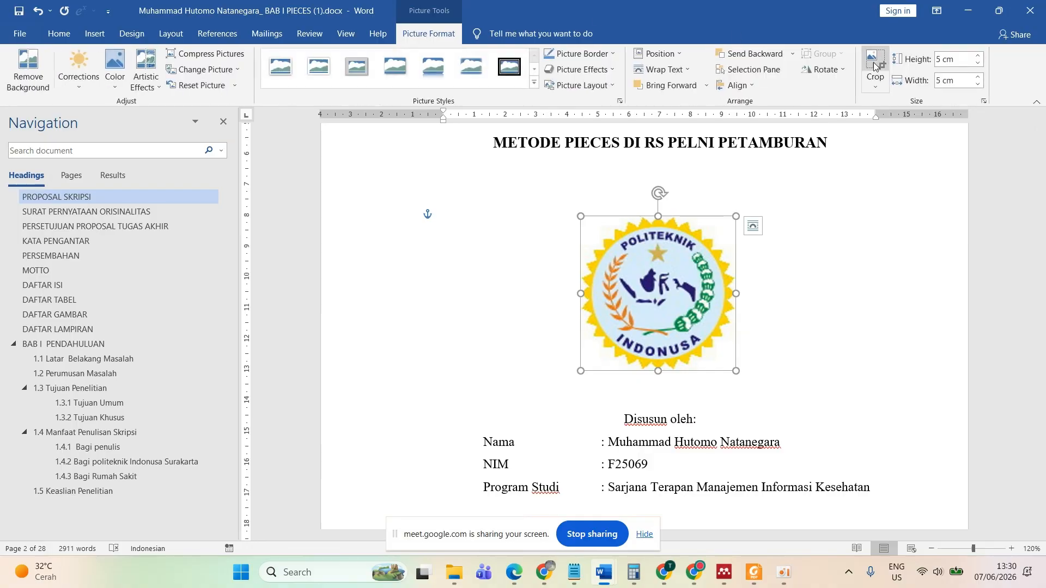
{"action": "left_click", "coordinate": [766, 236]}
- Delete the blank page between the second cover page and the SURAT PERNYATAAN ORISINALITAS page
{"action": "scroll", "coordinate": [685, 349], "scroll_direction": "down", "scroll_amount": 2}
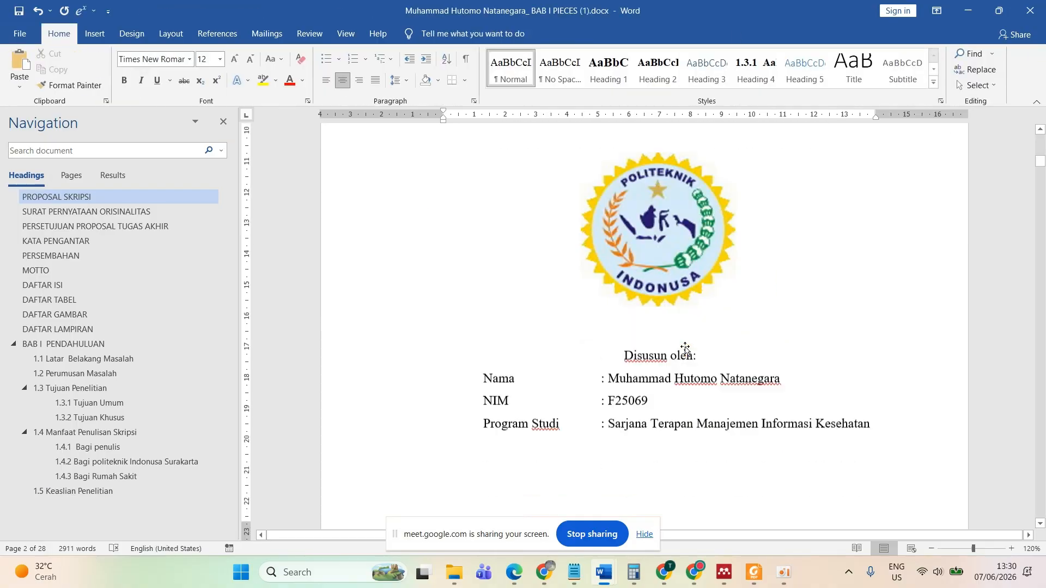
{"action": "scroll", "coordinate": [686, 350], "scroll_direction": "down", "scroll_amount": 4}
{"action": "scroll", "coordinate": [683, 351], "scroll_direction": "down", "scroll_amount": 5}
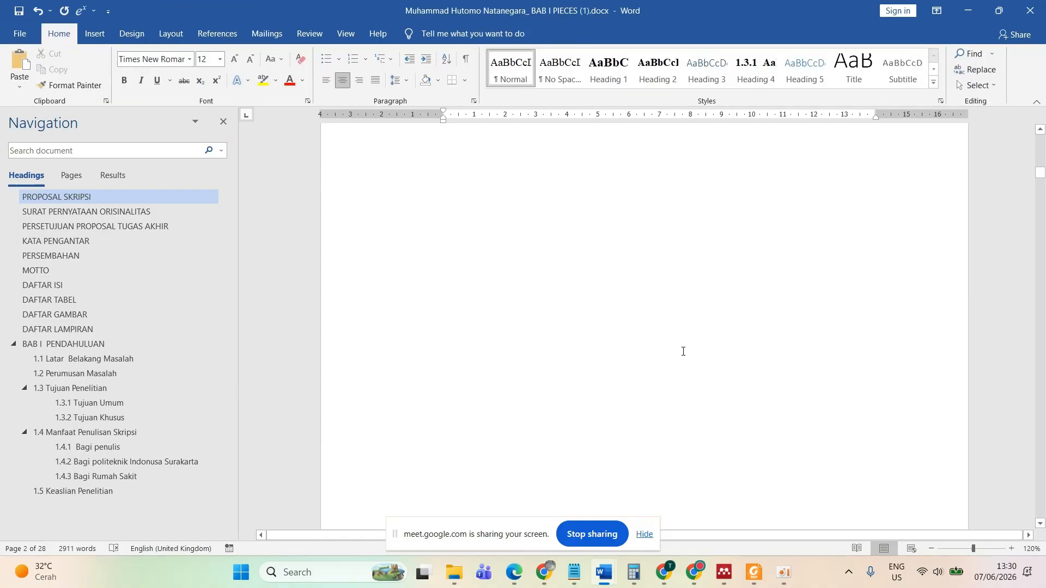
{"action": "left_click", "coordinate": [589, 203]}
{"action": "key", "text": "Delete"}
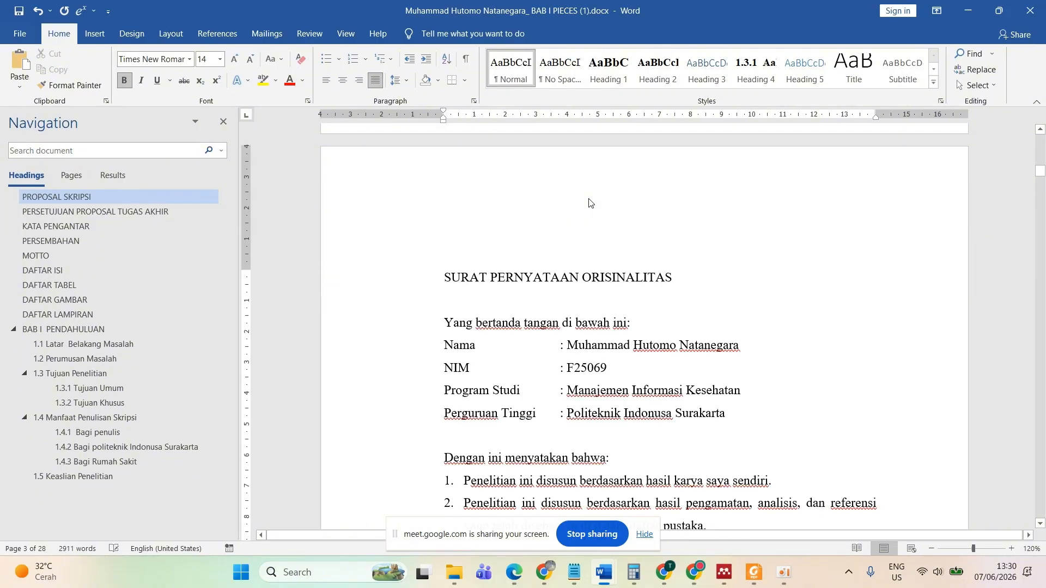
- Apply the Heading 1 style to the SURAT PERNYATAAN ORISINALITAS title
{"action": "left_click_drag", "start_coordinate": [673, 277], "coordinate": [450, 289]}
{"action": "left_click", "coordinate": [608, 68]}
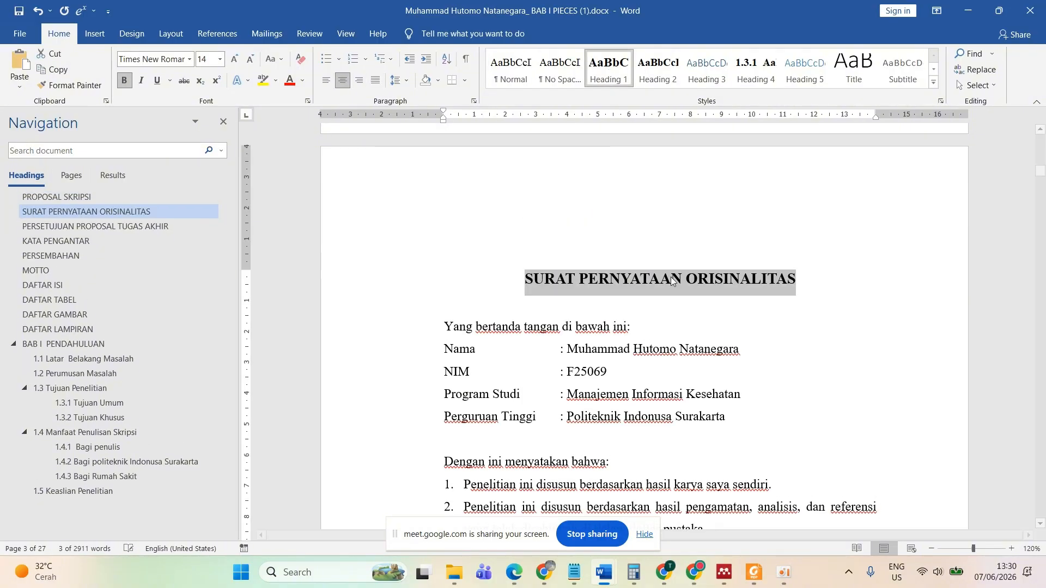
{"action": "scroll", "coordinate": [461, 191], "scroll_direction": "down", "scroll_amount": 3}
{"action": "scroll", "coordinate": [460, 192], "scroll_direction": "up", "scroll_amount": 2}
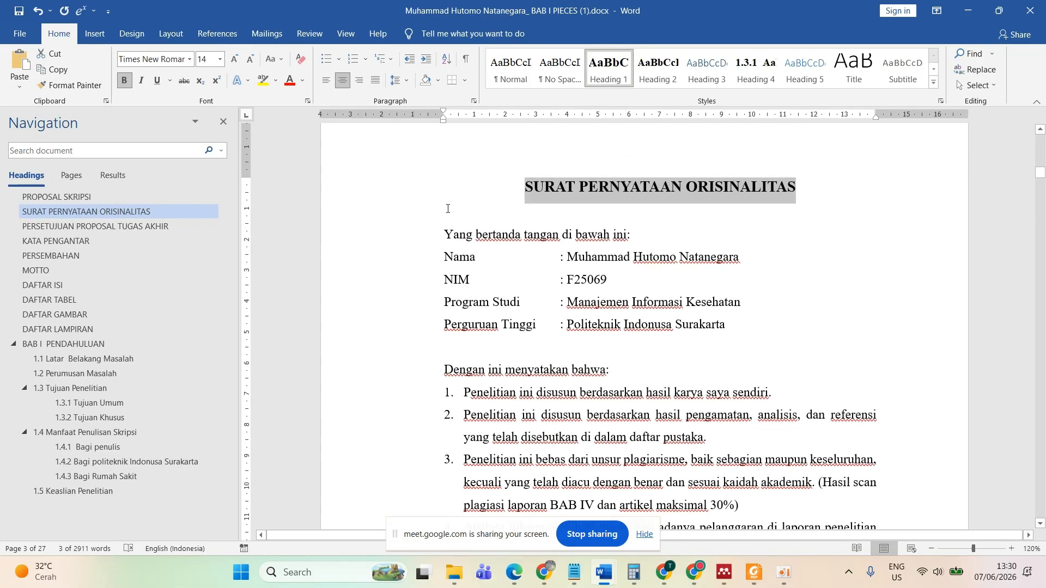
- Tighten the line spacing of the SURAT PERNYATAAN ORISINALITAS body text so the whole statement fits on one page
{"action": "left_click_drag", "start_coordinate": [443, 233], "coordinate": [548, 249]}
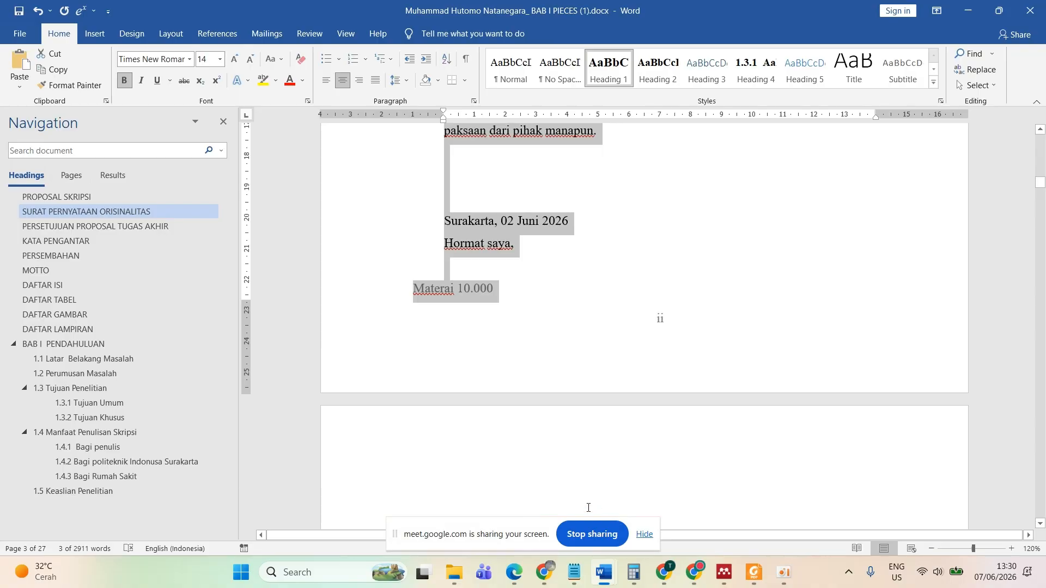
{"action": "left_click_drag", "start_coordinate": [588, 508], "coordinate": [646, 327]}
{"action": "scroll", "coordinate": [647, 325], "scroll_direction": "down", "scroll_amount": 3}
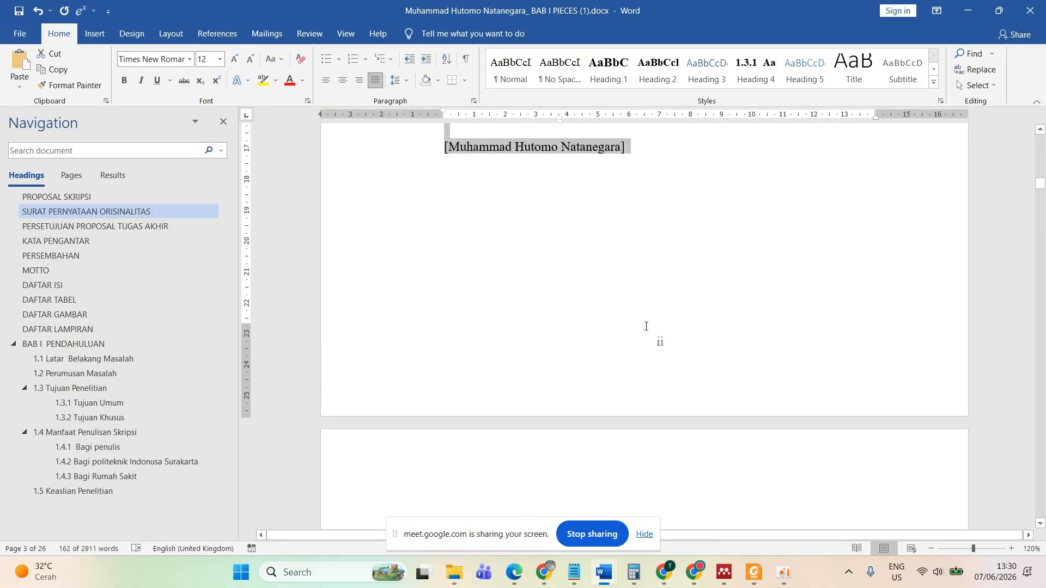
{"action": "scroll", "coordinate": [645, 325], "scroll_direction": "up", "scroll_amount": 5}
{"action": "left_click", "coordinate": [621, 346]}
- Apply the Heading 1 style to the PERSETUJUAN PROPOSAL TUGAS AKHIR title
{"action": "scroll", "coordinate": [619, 347], "scroll_direction": "down", "scroll_amount": 6}
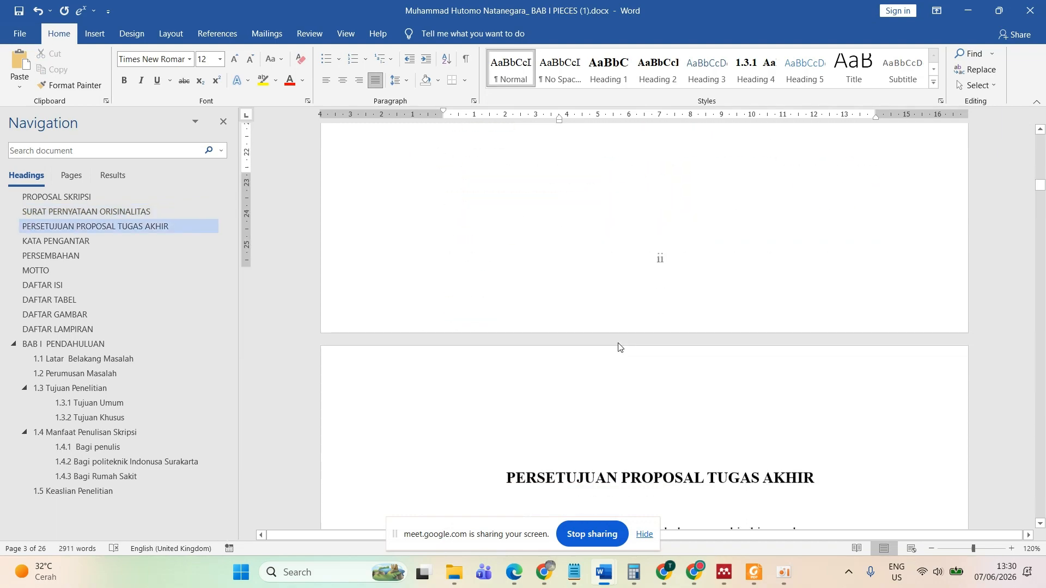
{"action": "scroll", "coordinate": [621, 341], "scroll_direction": "down", "scroll_amount": 3}
{"action": "left_click", "coordinate": [609, 340]}
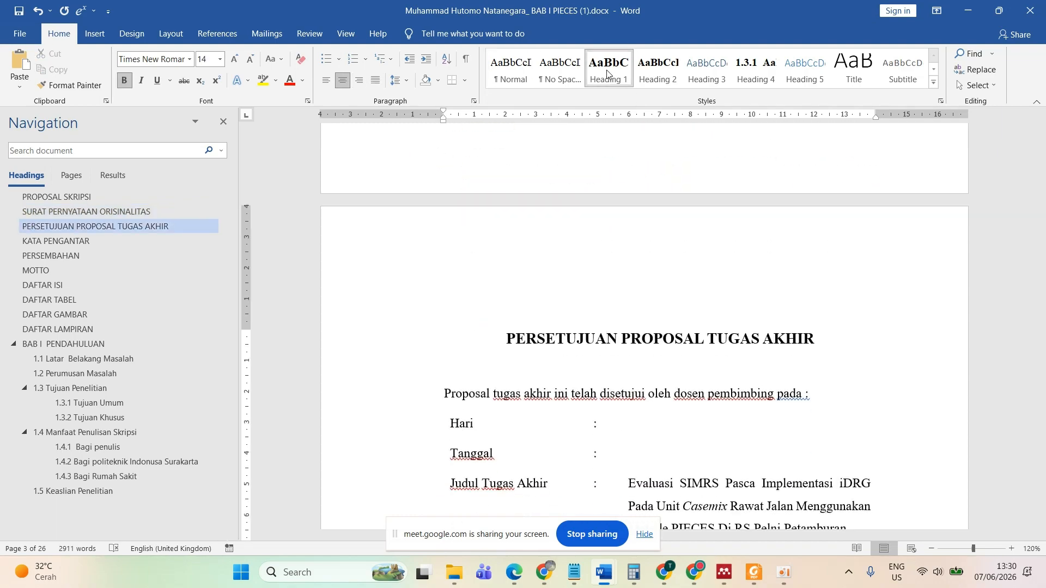
- Give the approval page's opening line and details table 0 pt spacing before and after with 1,5 line spacing
{"action": "scroll", "coordinate": [675, 339], "scroll_direction": "down", "scroll_amount": 3}
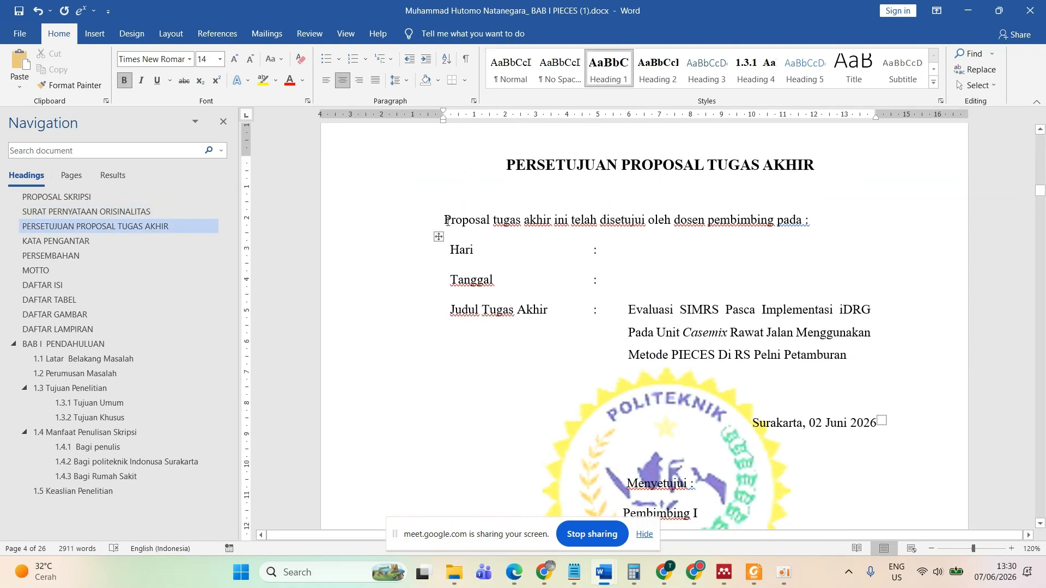
{"action": "left_click_drag", "start_coordinate": [456, 223], "coordinate": [857, 357]}
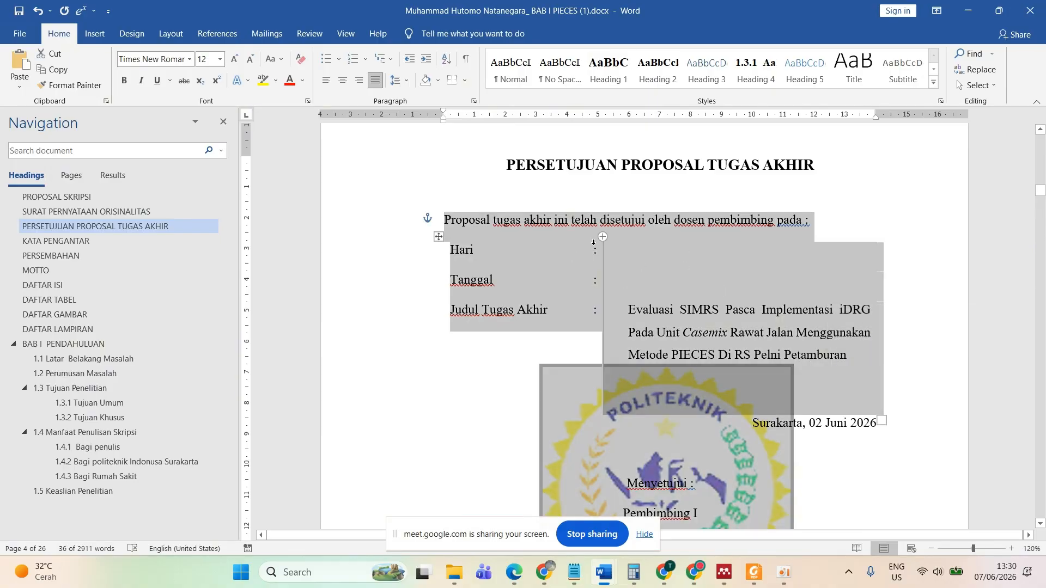
{"action": "left_click", "coordinate": [408, 84]}
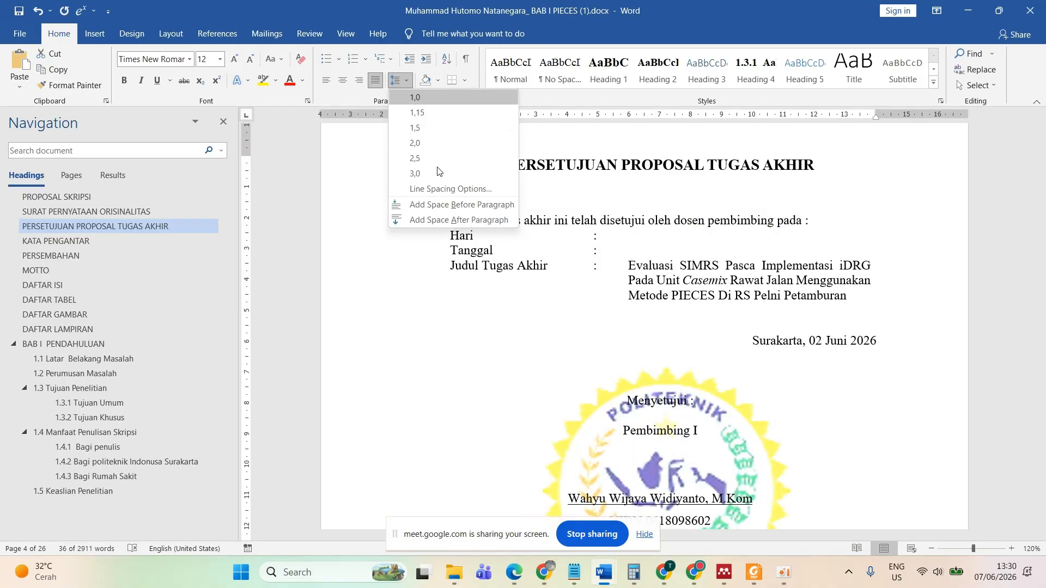
{"action": "left_click", "coordinate": [443, 189]}
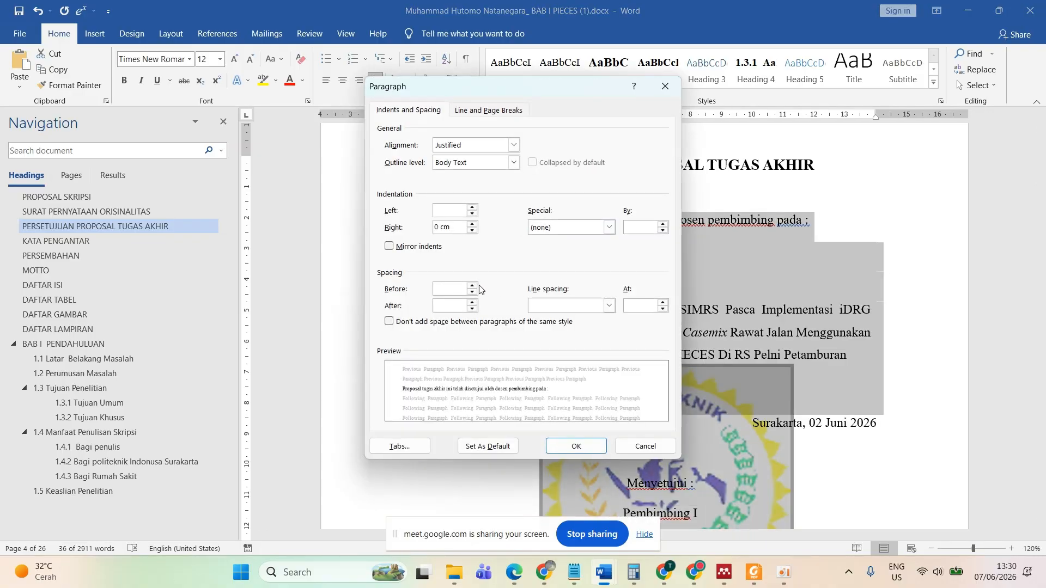
{"action": "left_click", "coordinate": [472, 304]}
{"action": "left_click", "coordinate": [609, 305]}
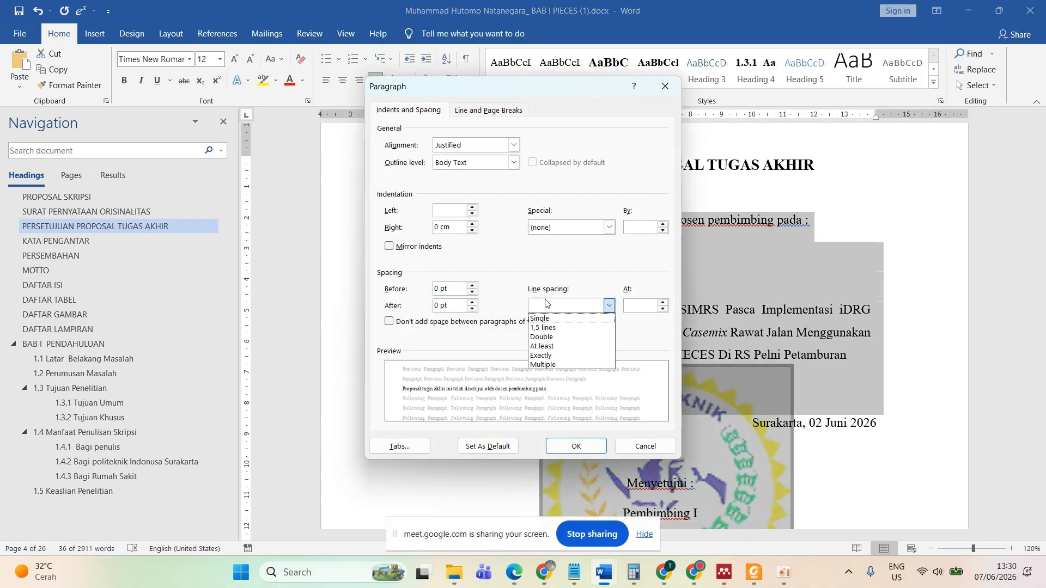
{"action": "left_click", "coordinate": [546, 329]}
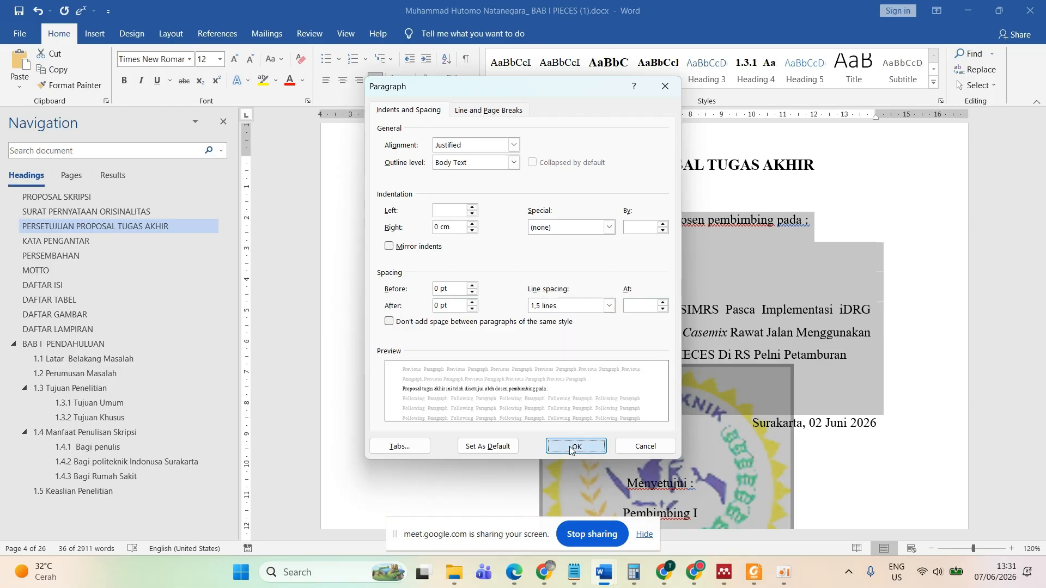
{"action": "left_click", "coordinate": [570, 446]}
- Reduce the left indent of the Judul Tugas Akhir text in the details table so it starts closer to the colon
{"action": "left_click", "coordinate": [668, 290]}
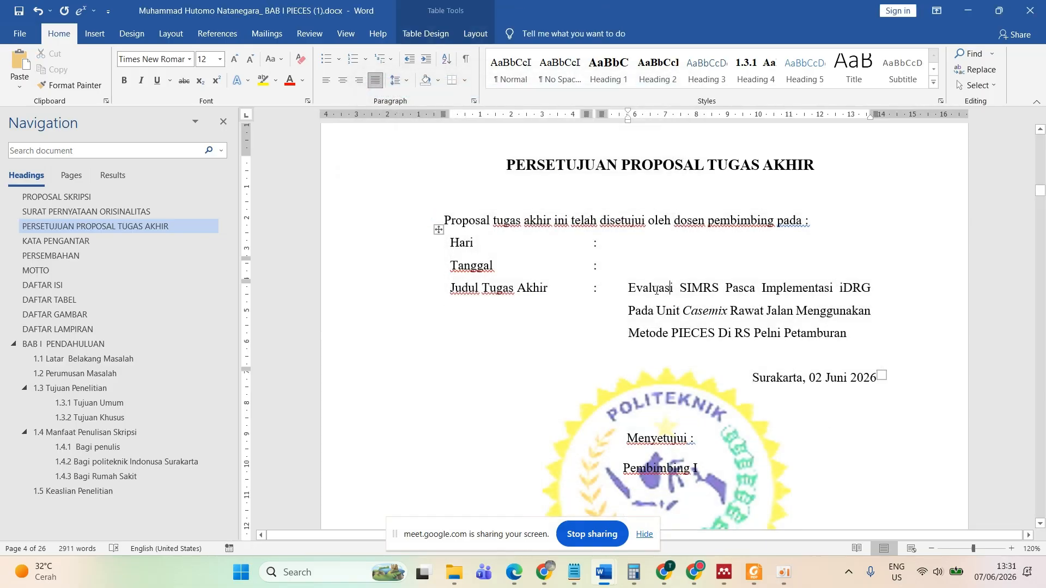
{"action": "left_click_drag", "start_coordinate": [668, 290], "coordinate": [656, 328]}
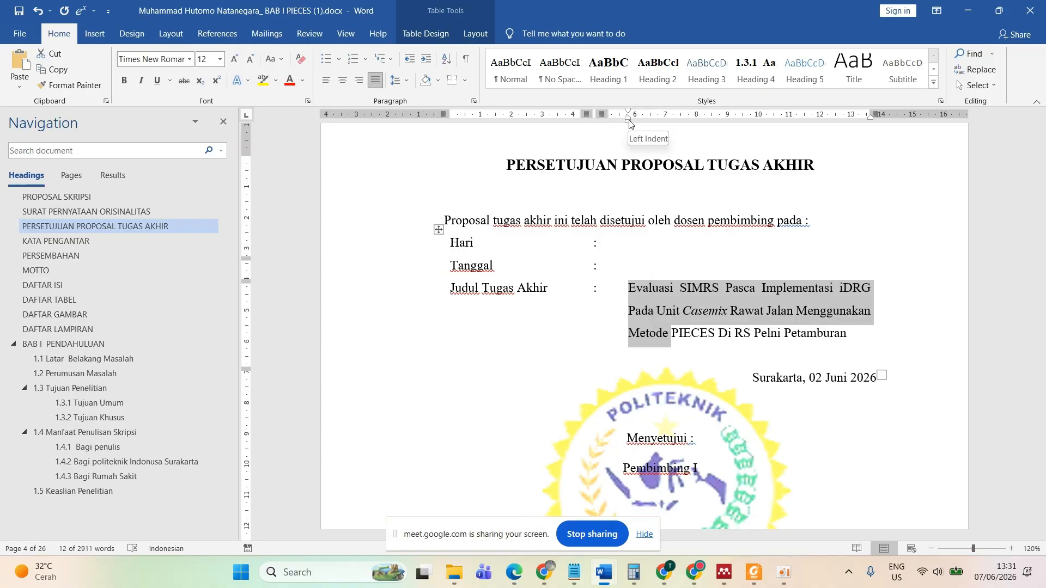
{"action": "left_click_drag", "start_coordinate": [629, 124], "coordinate": [610, 124]}
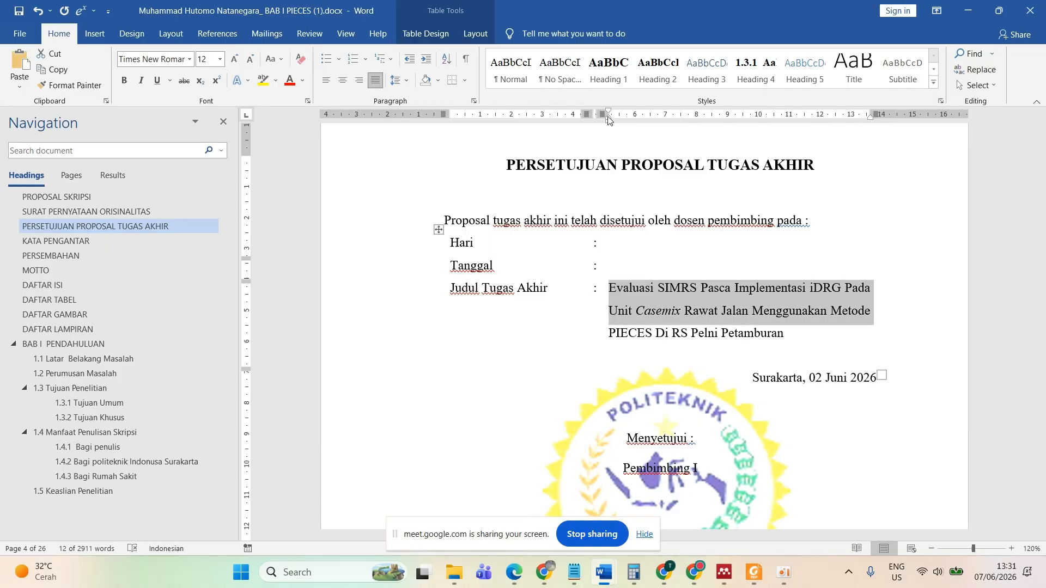
{"action": "left_click", "coordinate": [727, 288]}
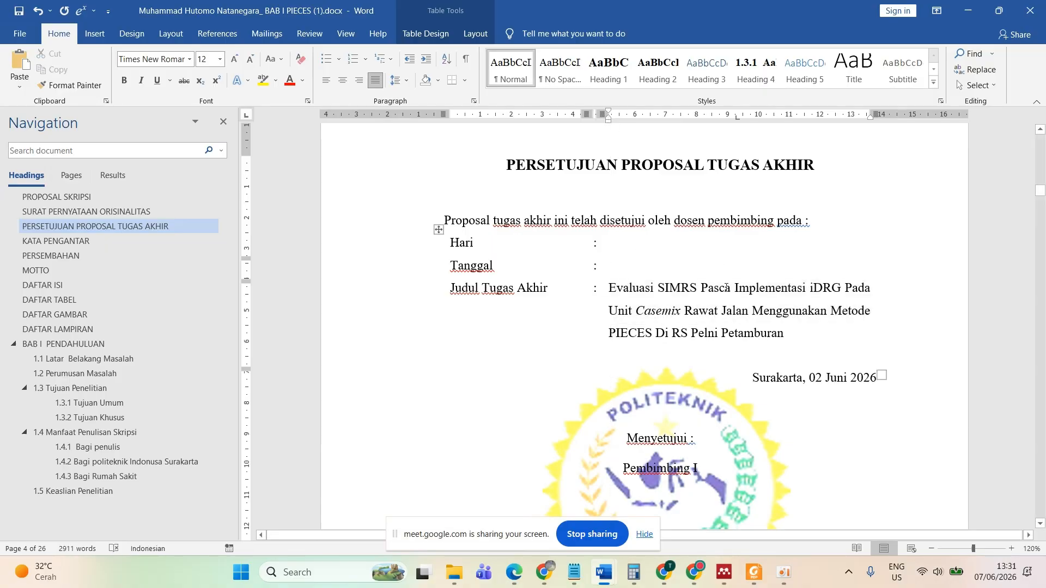
- Apply single line spacing to the signature block, from the Pembimbing I name down to the last NIDN line
{"action": "scroll", "coordinate": [727, 312], "scroll_direction": "down", "scroll_amount": 5}
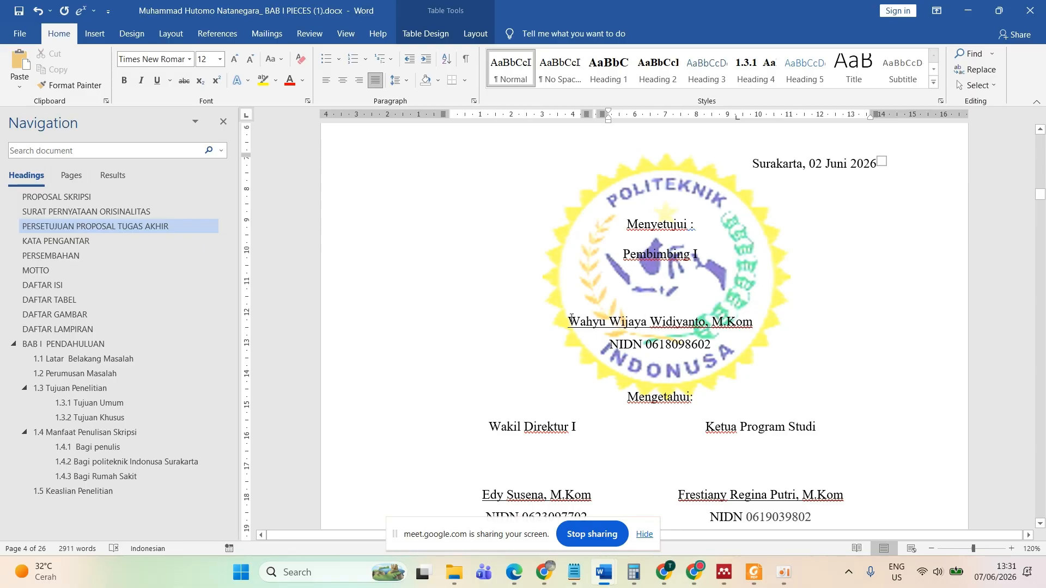
{"action": "mouse_move", "coordinate": [571, 319]}
{"action": "left_mouse_down"}
{"action": "mouse_move", "coordinate": [447, 376]}
{"action": "mouse_move", "coordinate": [447, 436]}
{"action": "mouse_move", "coordinate": [736, 507]}
{"action": "mouse_move", "coordinate": [778, 530]}
{"action": "mouse_move", "coordinate": [778, 453]}
{"action": "mouse_move", "coordinate": [819, 431]}
{"action": "left_mouse_up"}
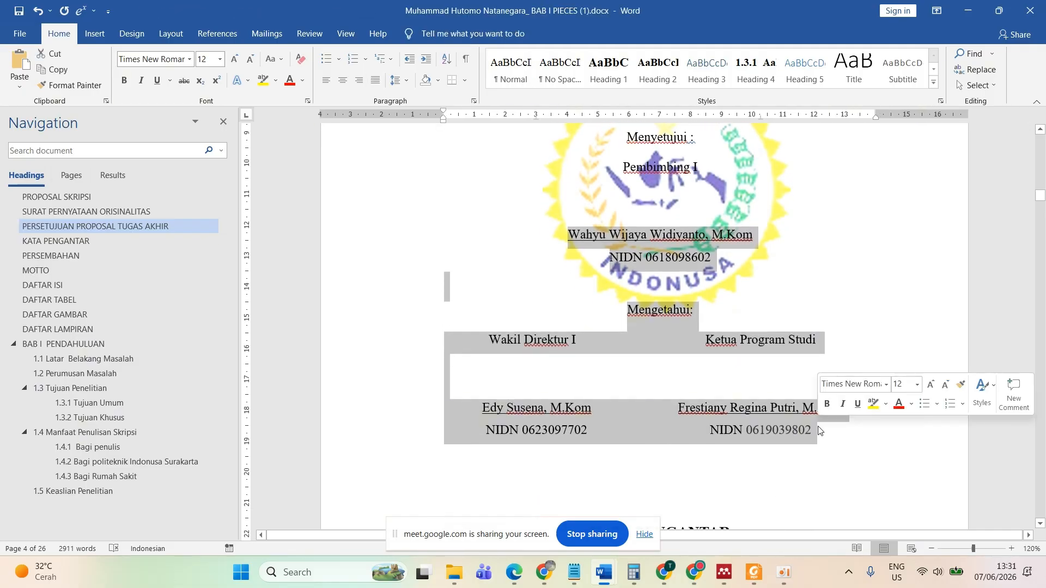
{"action": "key", "text": "ctrl+1"}
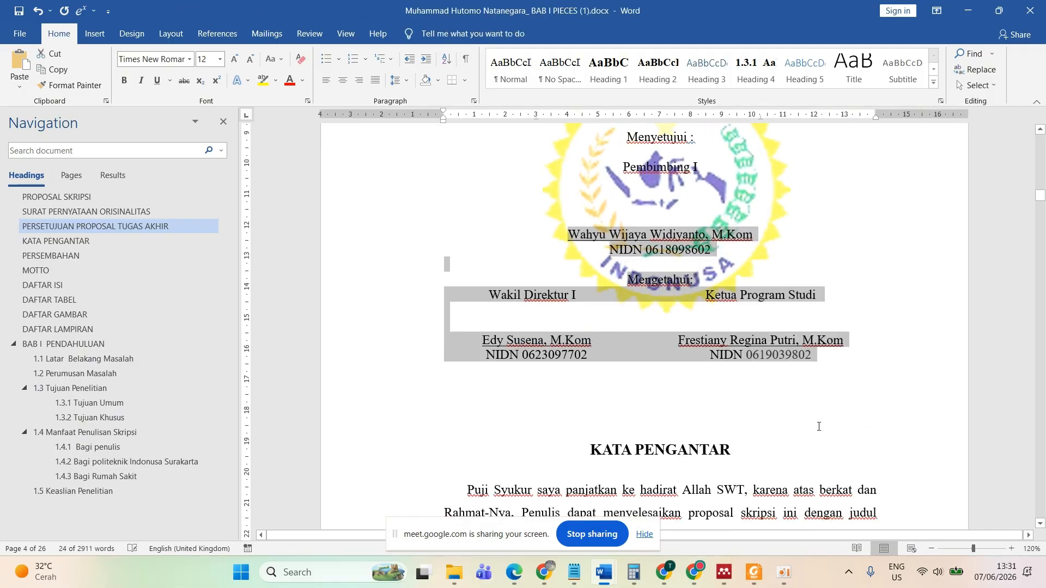
- Add one blank line above the names under Wakil Direktur I and Ketua Program Studi, and one below the thesis title text
{"action": "left_click", "coordinate": [637, 213]}
{"action": "left_click", "coordinate": [534, 331]}
{"action": "key", "text": "Return"}
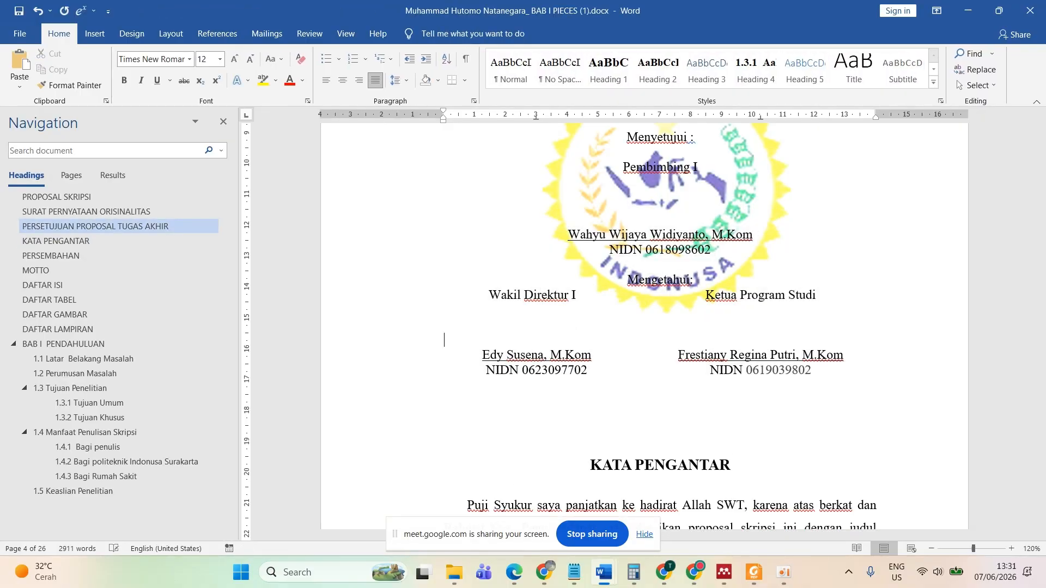
{"action": "left_click", "coordinate": [669, 419]}
{"action": "scroll", "coordinate": [669, 419], "scroll_direction": "up", "scroll_amount": 6}
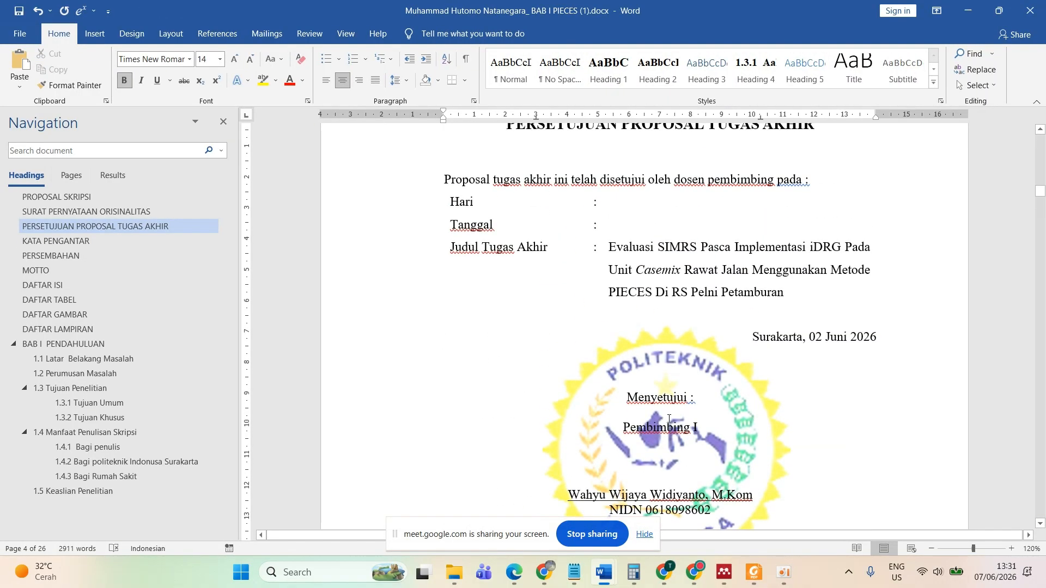
{"action": "left_click", "coordinate": [811, 307]}
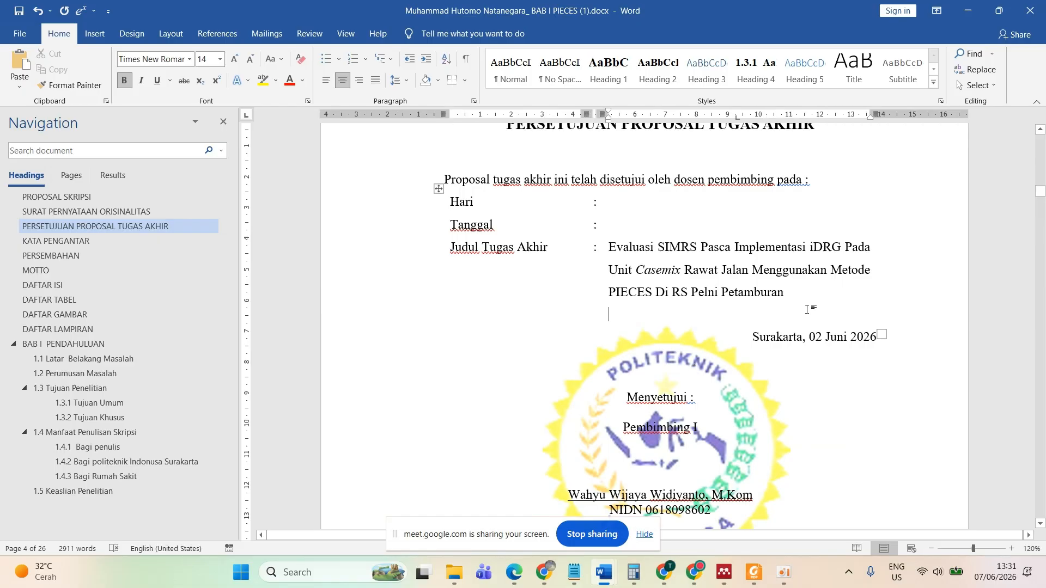
{"action": "key", "text": "Return"}
- Insert three blank lines above the KATA PENGANTAR title to move it to a new page, and apply the Heading 1 style to it
{"action": "scroll", "coordinate": [812, 307], "scroll_direction": "down", "scroll_amount": 3}
{"action": "scroll", "coordinate": [763, 299], "scroll_direction": "down", "scroll_amount": 6}
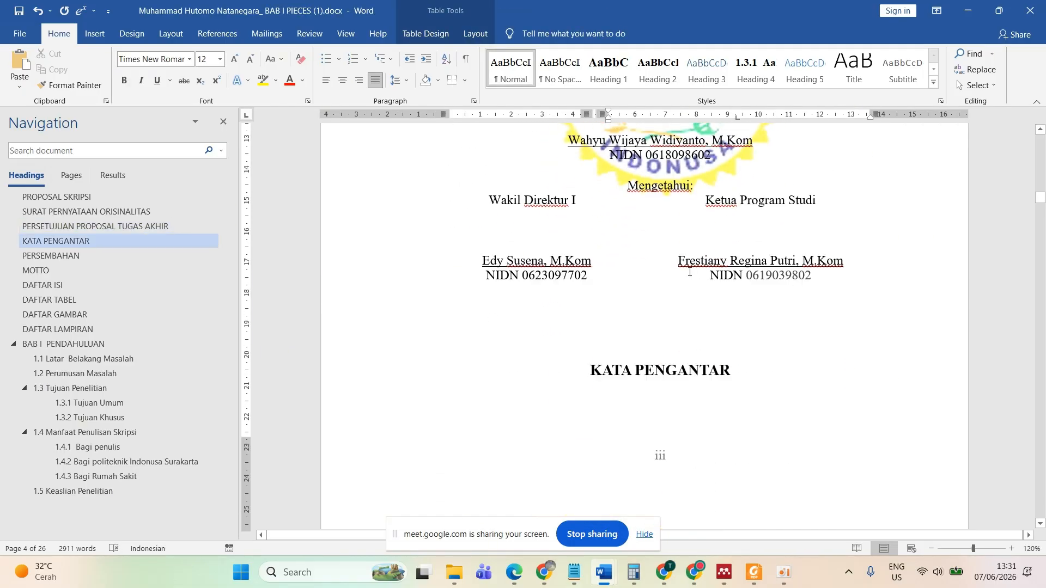
{"action": "left_click", "coordinate": [644, 323]}
{"action": "key", "text": "Return"}
{"action": "key", "text": "Return"}
{"action": "key", "text": "Return"}
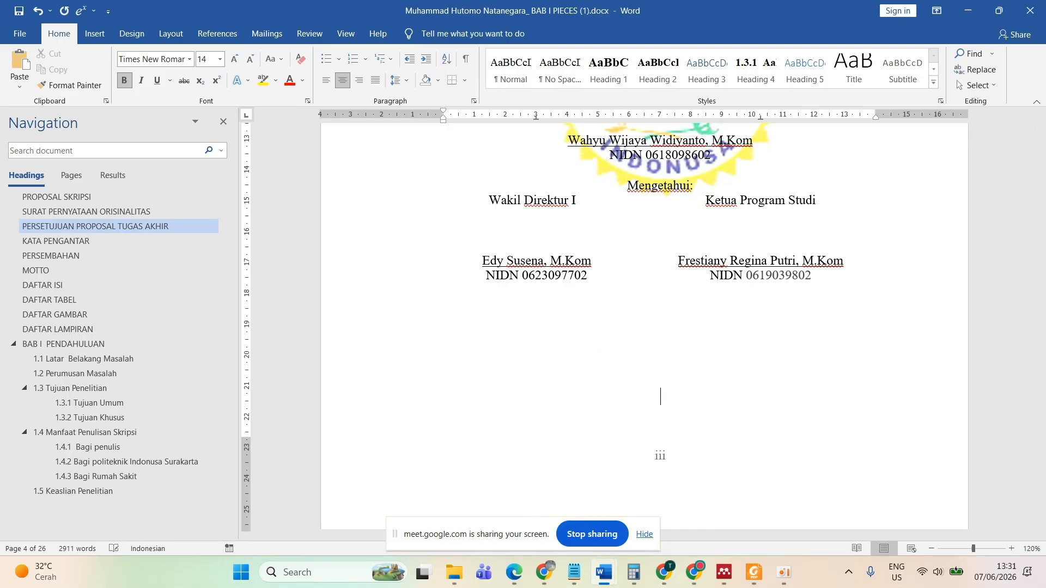
{"action": "scroll", "coordinate": [645, 316], "scroll_direction": "down", "scroll_amount": 5}
{"action": "left_click", "coordinate": [616, 309]}
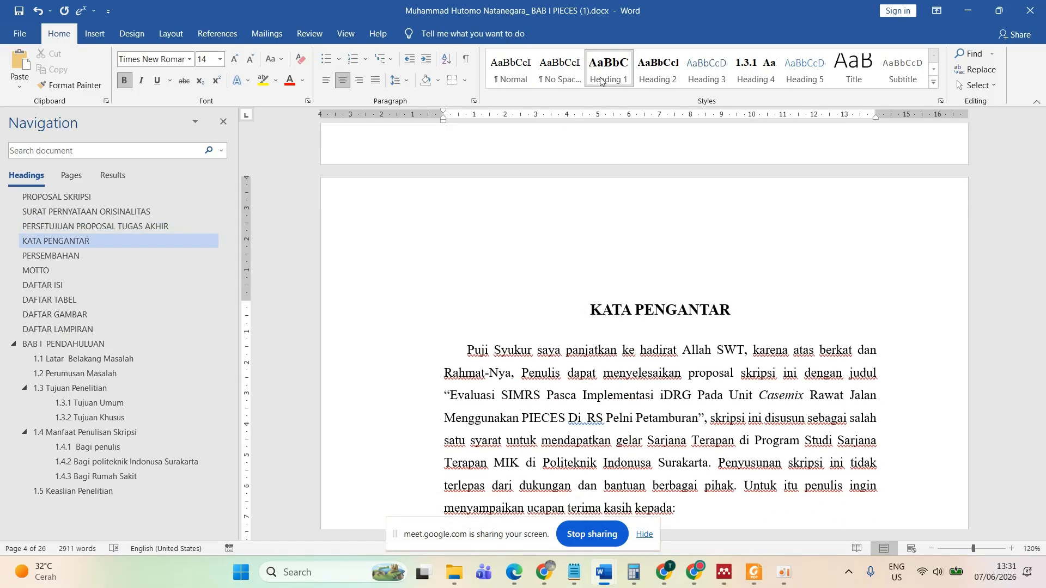
- Set the first-line indent of the opening KATA PENGANTAR paragraph to 1,27 cm
{"action": "key", "text": "ctrl+Down"}
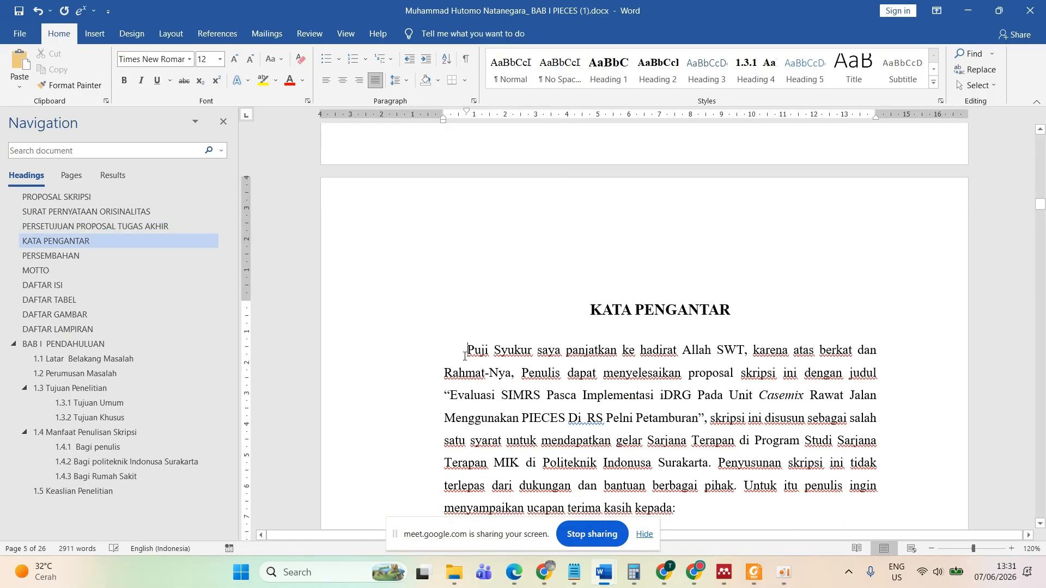
{"action": "double_click", "coordinate": [467, 115]}
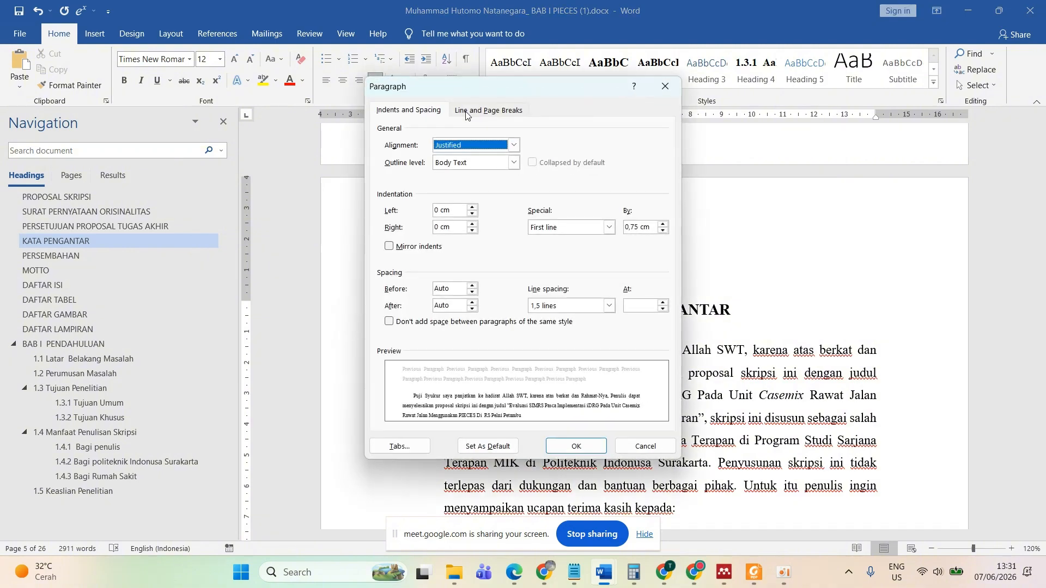
{"action": "left_click", "coordinate": [629, 229]}
{"action": "key", "text": "BackSpace"}
{"action": "type", "text": "1"}
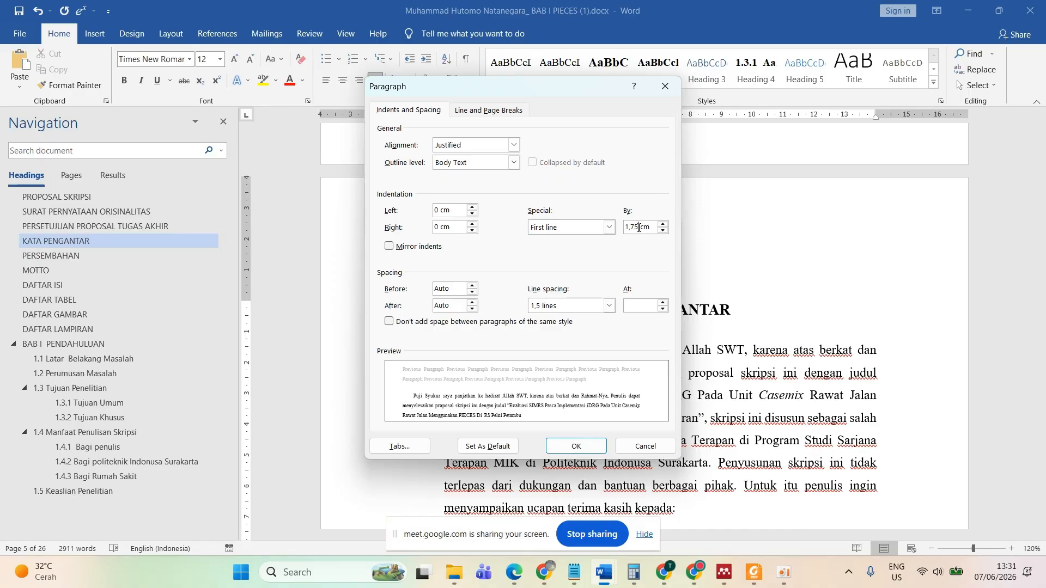
{"action": "key", "text": "BackSpace"}
{"action": "key", "text": "BackSpace"}
{"action": "type", "text": "27"}
{"action": "left_click", "coordinate": [571, 444]}
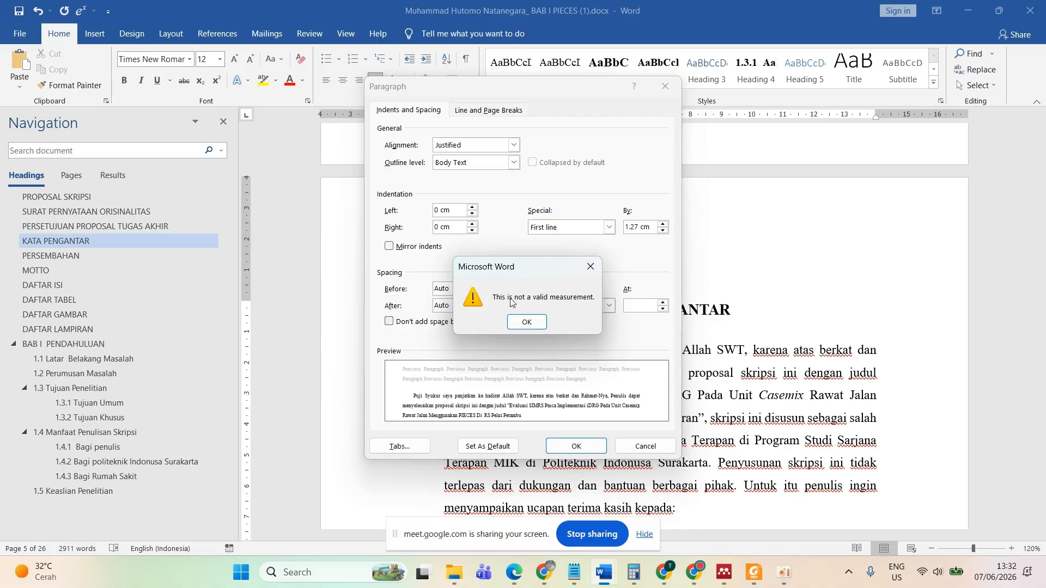
{"action": "left_click", "coordinate": [591, 266]}
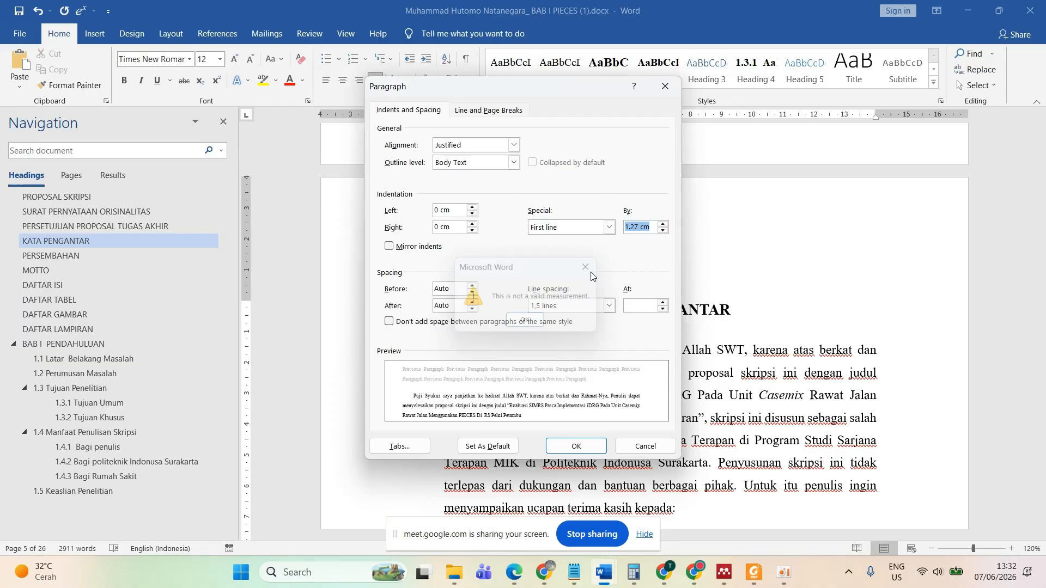
{"action": "left_click", "coordinate": [636, 224]}
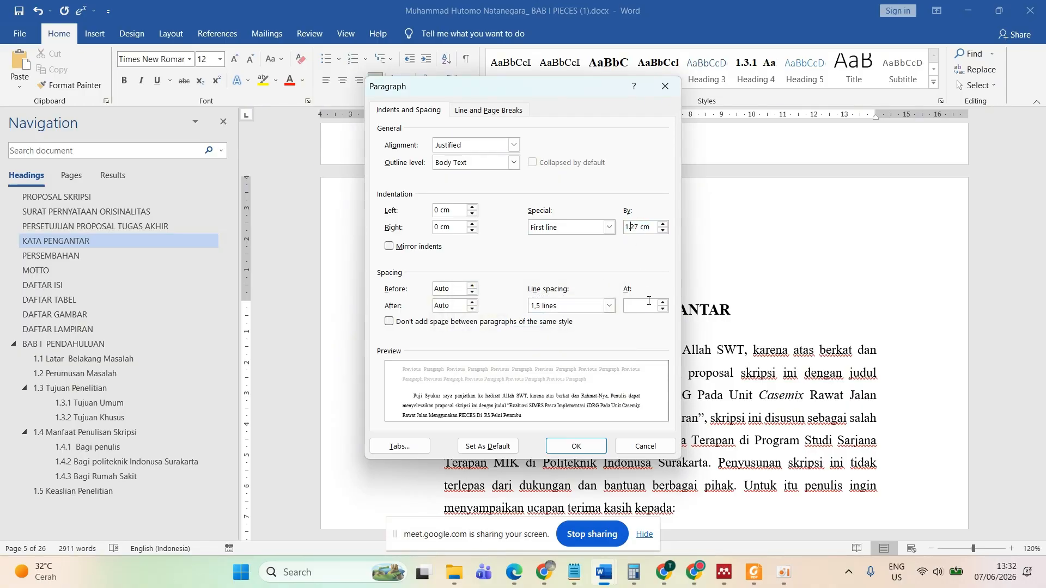
{"action": "key", "text": "Delete"}
{"action": "type", "text": ","}
{"action": "left_click", "coordinate": [564, 449]}
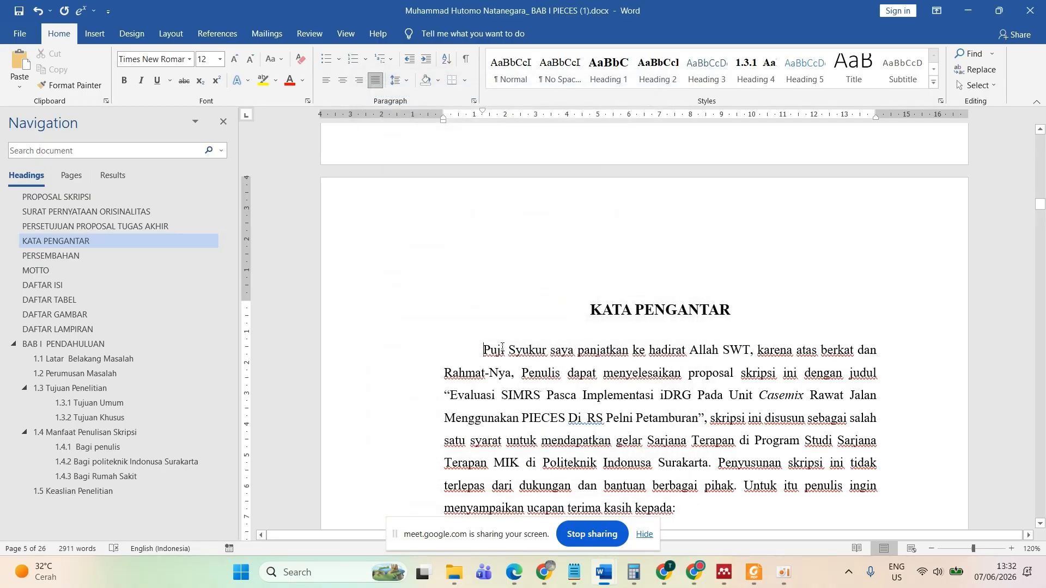
- Set the spacing before and after to 0 pt for the opening KATA PENGANTAR paragraph and the first numbered acknowledgement
{"action": "scroll", "coordinate": [502, 347], "scroll_direction": "down", "scroll_amount": 3}
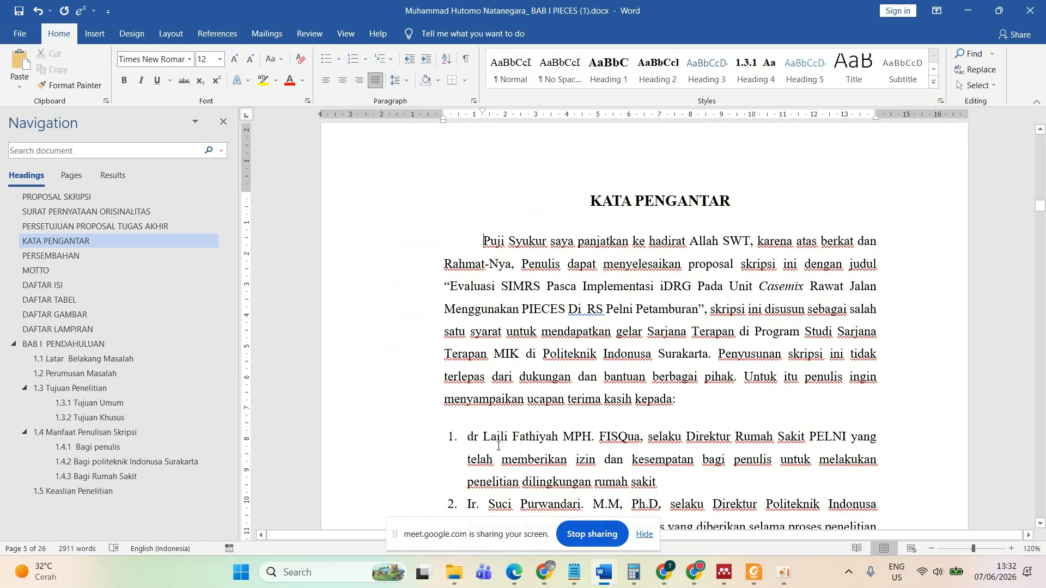
{"action": "left_click_drag", "start_coordinate": [483, 399], "coordinate": [491, 459]}
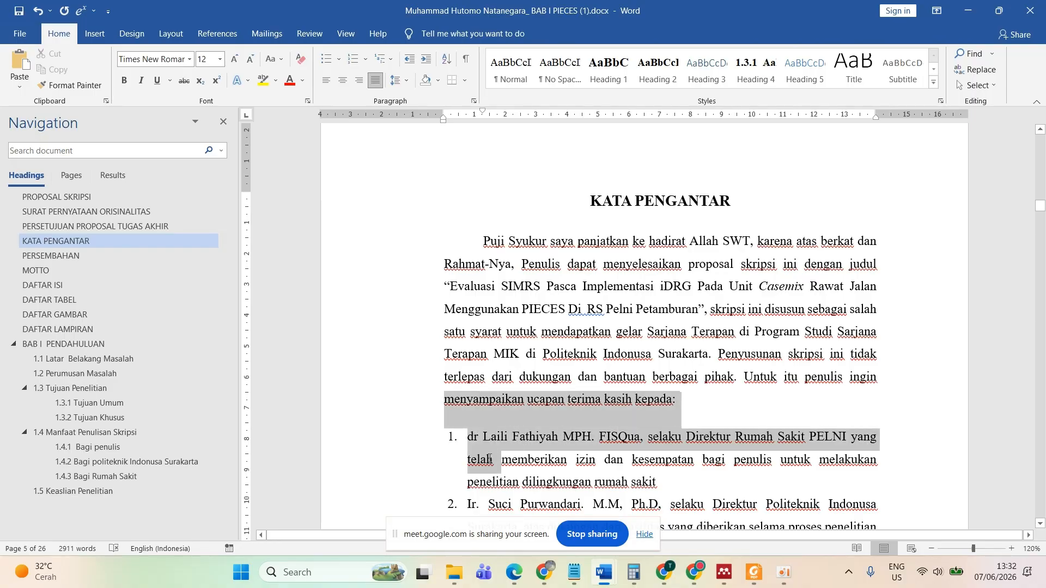
{"action": "left_click", "coordinate": [409, 77]}
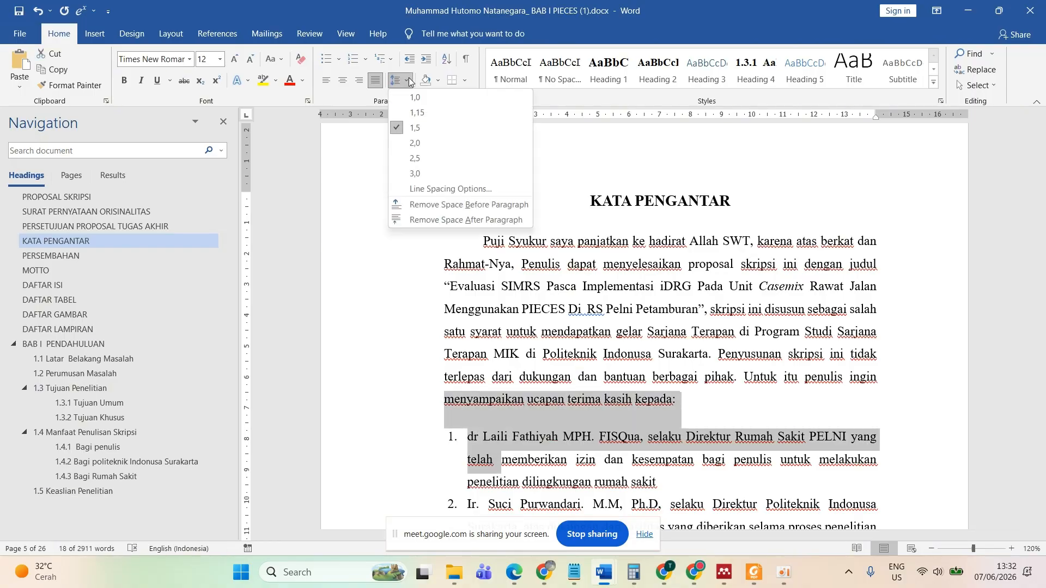
{"action": "left_click", "coordinate": [433, 194]}
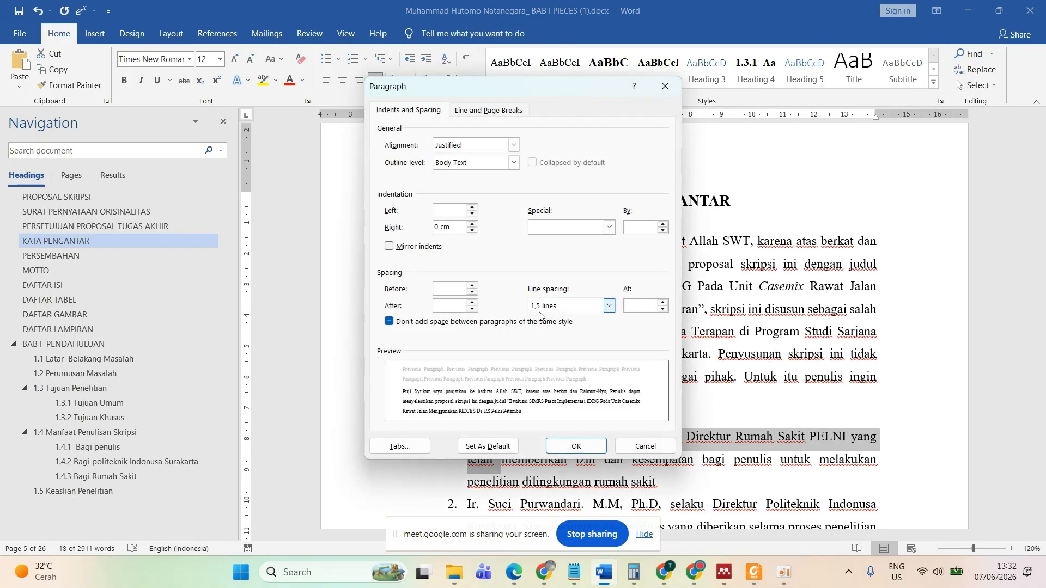
{"action": "left_click", "coordinate": [472, 286]}
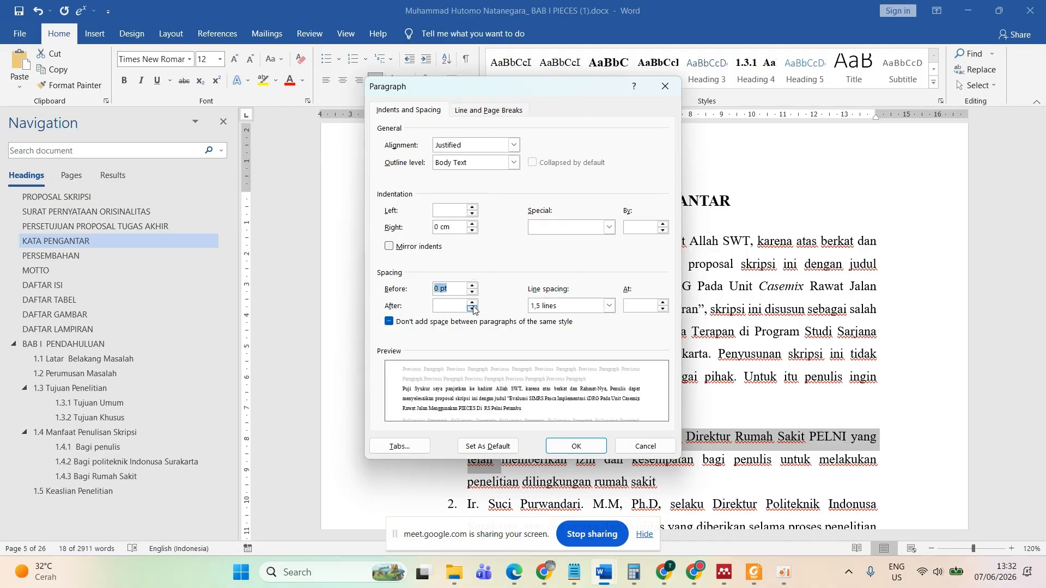
{"action": "left_click", "coordinate": [471, 303]}
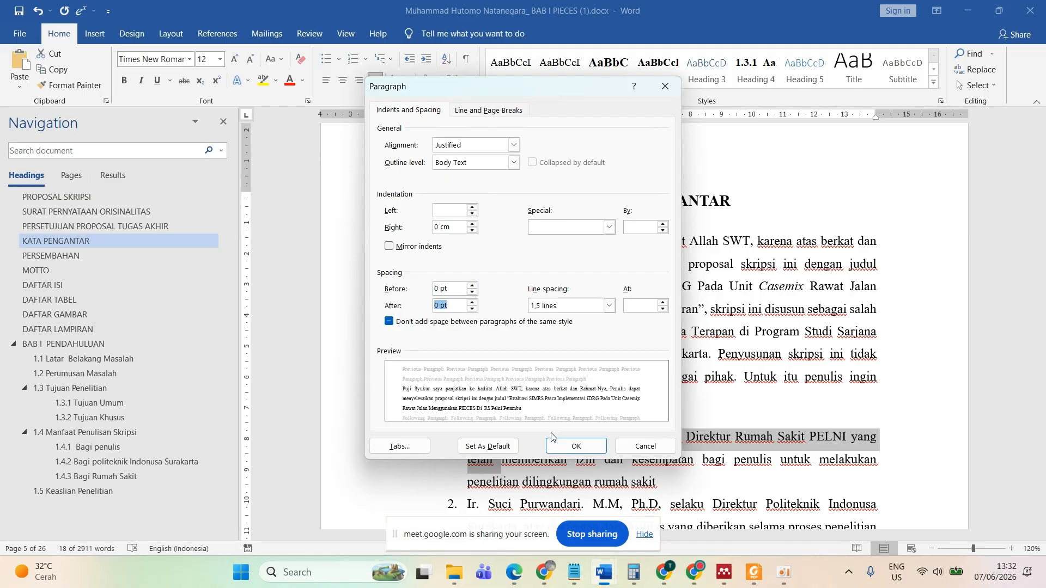
{"action": "left_click", "coordinate": [576, 446]}
{"action": "scroll", "coordinate": [554, 371], "scroll_direction": "down", "scroll_amount": 2}
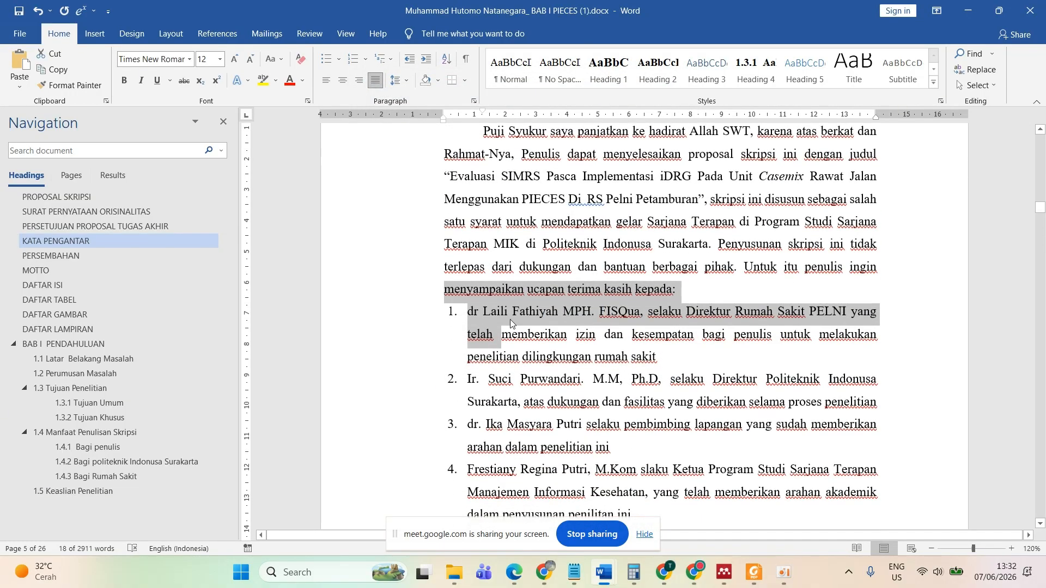
- Insert one blank line between the KATA PENGANTAR title and its opening paragraph
{"action": "scroll", "coordinate": [554, 335], "scroll_direction": "up", "scroll_amount": 2}
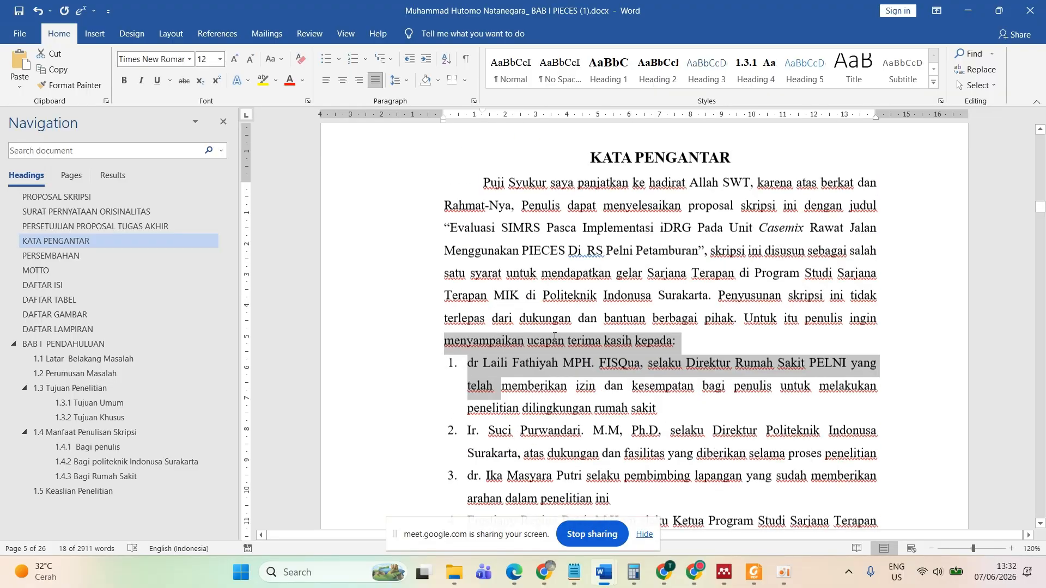
{"action": "left_click", "coordinate": [736, 205]}
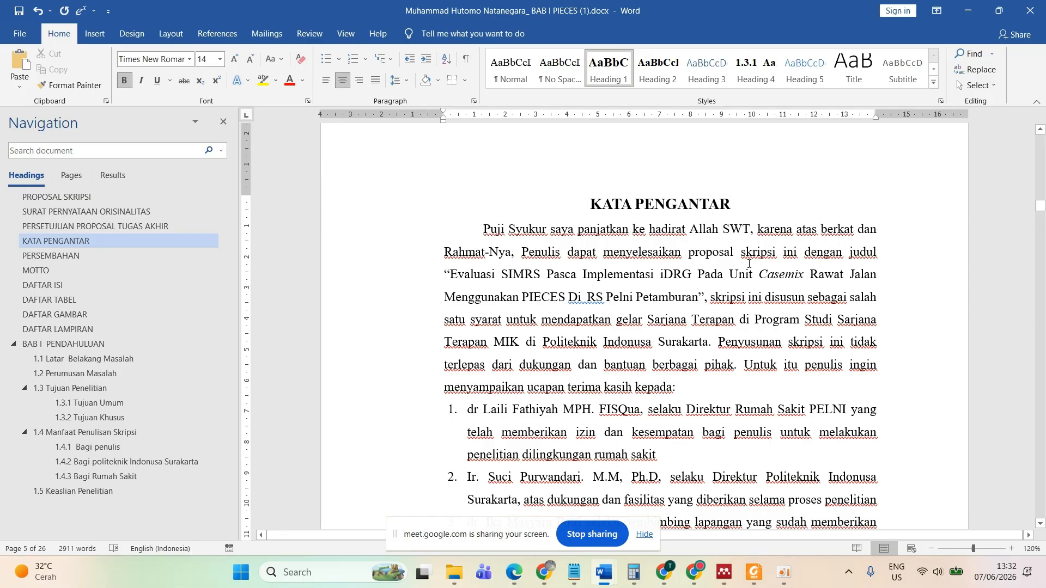
{"action": "key", "text": "Return"}
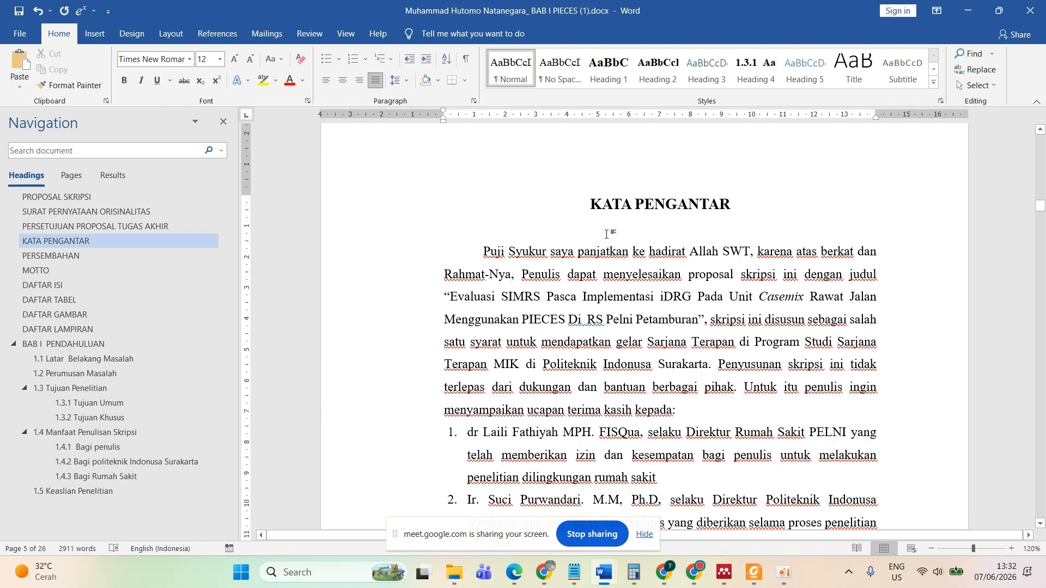
{"action": "scroll", "coordinate": [609, 234], "scroll_direction": "up", "scroll_amount": 1}
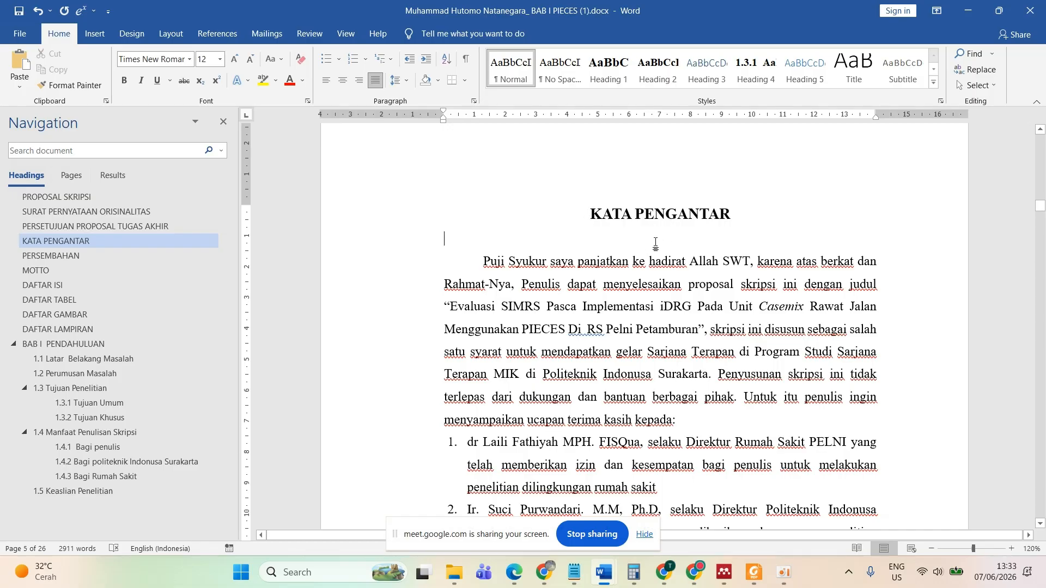
{"action": "left_click", "coordinate": [735, 214]}
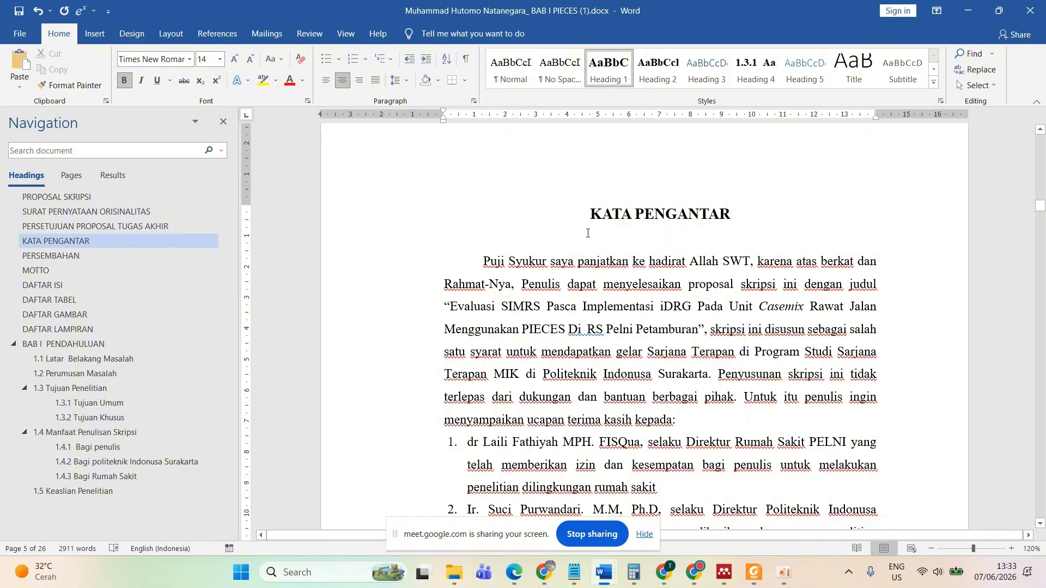
{"action": "left_click", "coordinate": [588, 233]}
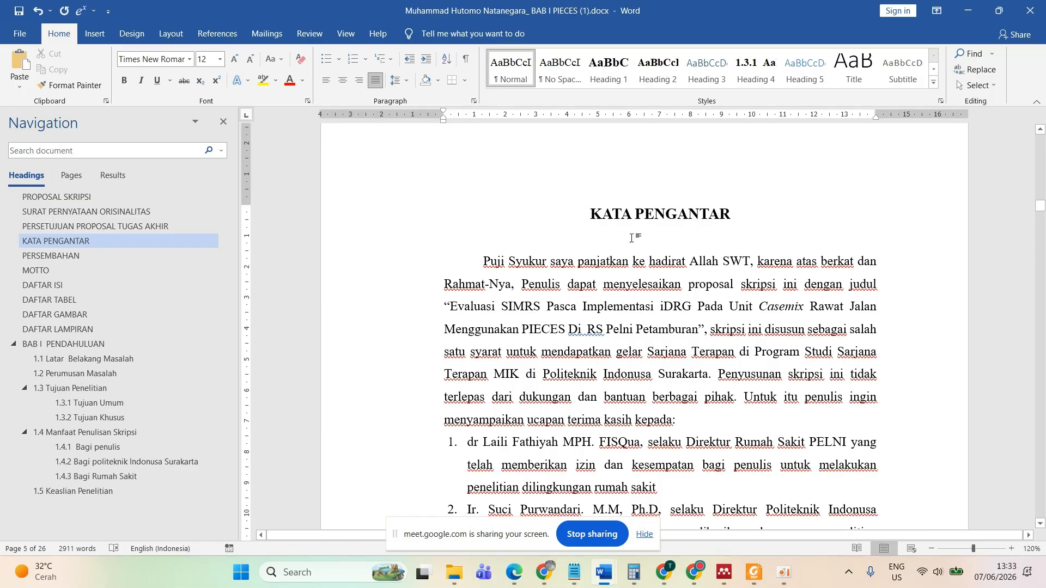
{"action": "left_click", "coordinate": [623, 214]}
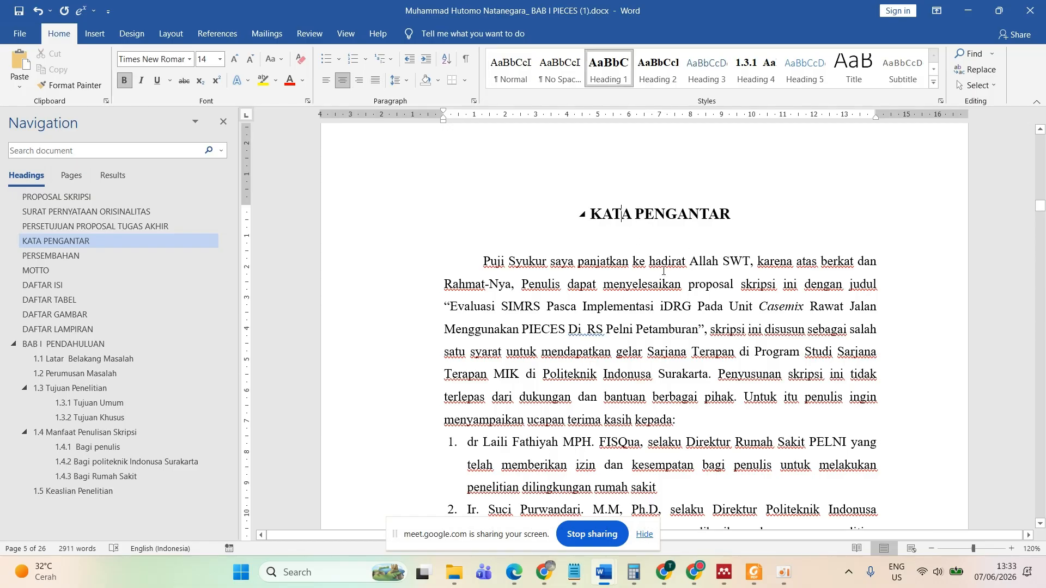
{"action": "left_click", "coordinate": [752, 571]}
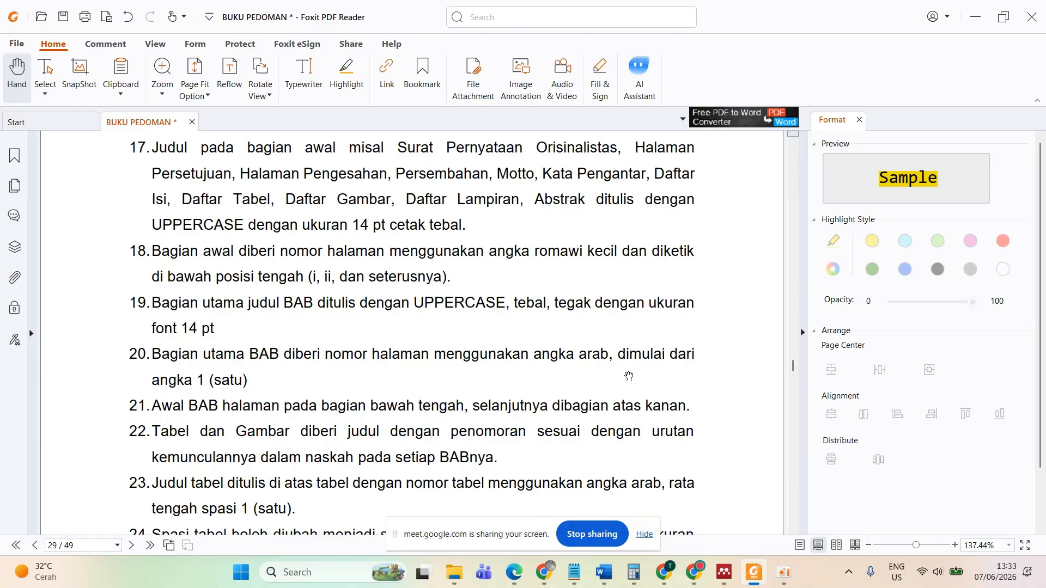
{"action": "left_click", "coordinate": [752, 581]}
{"action": "left_click", "coordinate": [753, 581]}
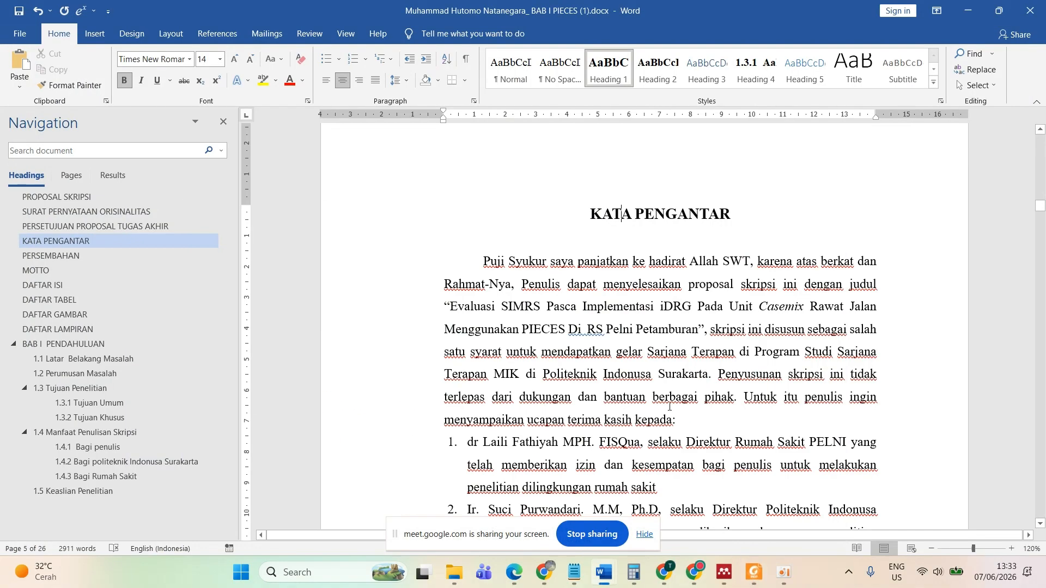
- Insert an unnumbered blank line after item 8 of the acknowledgement list, above the "Penulis menyadari" paragraph
{"action": "scroll", "coordinate": [602, 354], "scroll_direction": "down", "scroll_amount": 3}
{"action": "scroll", "coordinate": [602, 355], "scroll_direction": "down", "scroll_amount": 15}
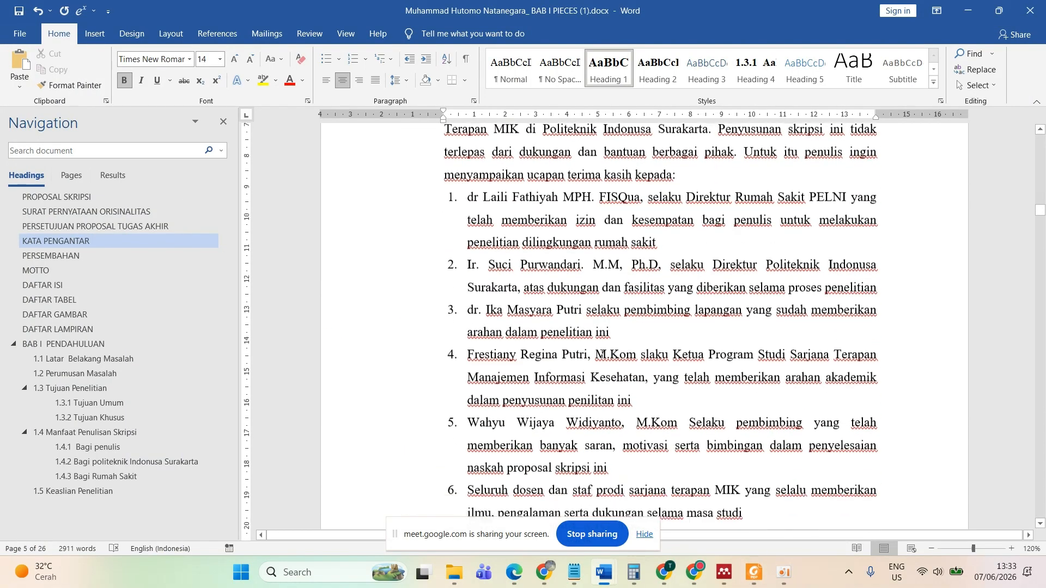
{"action": "scroll", "coordinate": [601, 358], "scroll_direction": "down", "scroll_amount": 4}
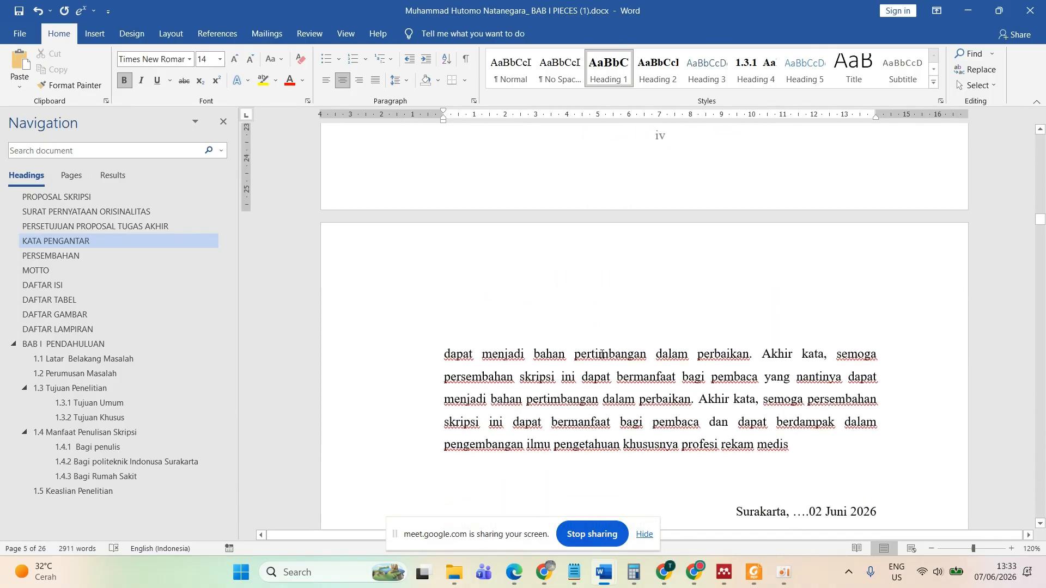
{"action": "scroll", "coordinate": [452, 329], "scroll_direction": "up", "scroll_amount": 7}
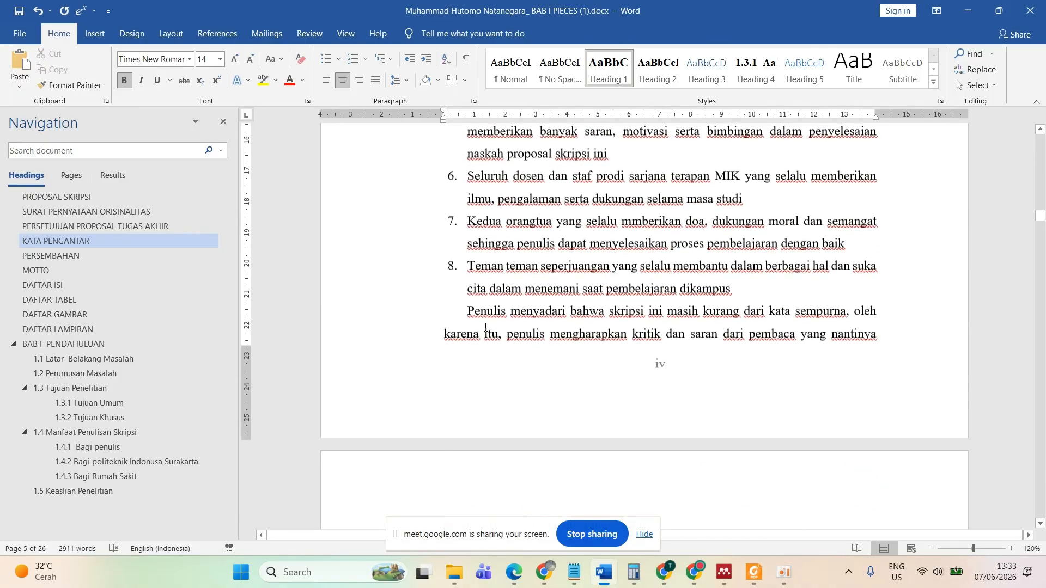
{"action": "left_click", "coordinate": [741, 290]}
{"action": "key", "text": "Return"}
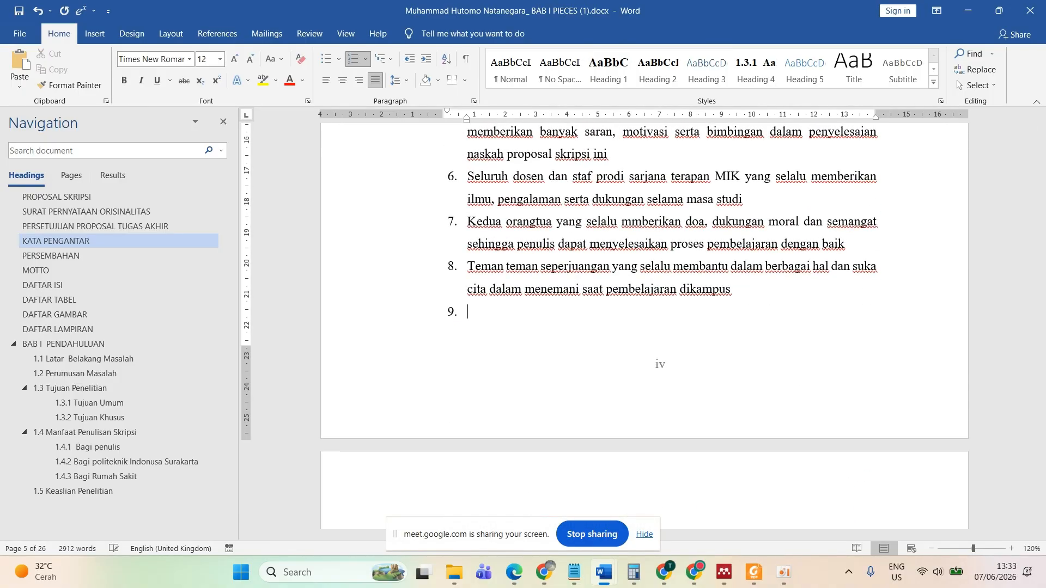
{"action": "key", "text": "BackSpace"}
{"action": "scroll", "coordinate": [630, 274], "scroll_direction": "down", "scroll_amount": 5}
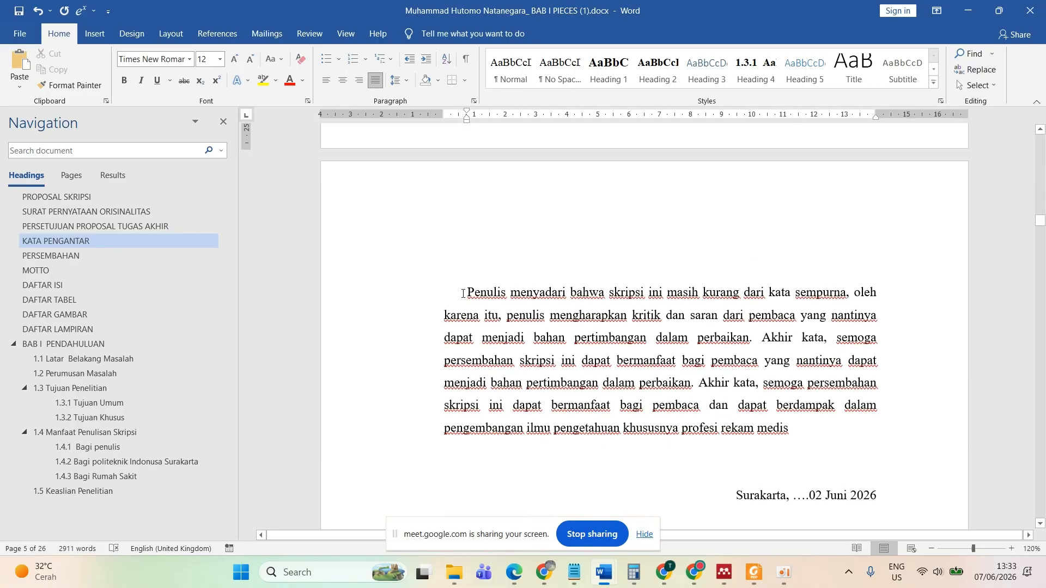
- Copy the opening KATA PENGANTAR paragraph's formatting to the "Penulis menyadari" paragraph with Format Painter
{"action": "scroll", "coordinate": [460, 293], "scroll_direction": "up", "scroll_amount": 10}
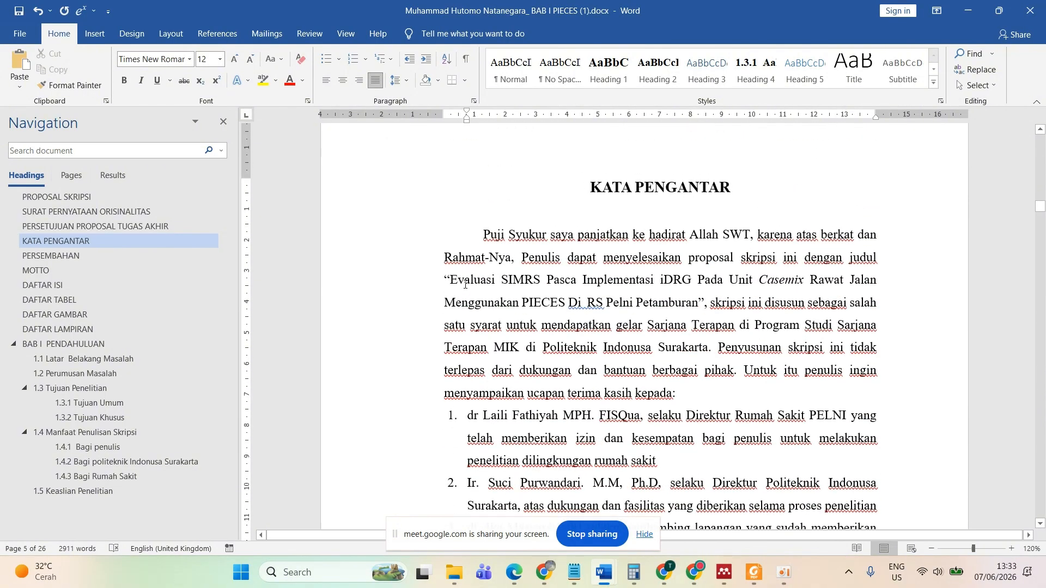
{"action": "left_click", "coordinate": [504, 240]}
{"action": "scroll", "coordinate": [503, 240], "scroll_direction": "down", "scroll_amount": 10}
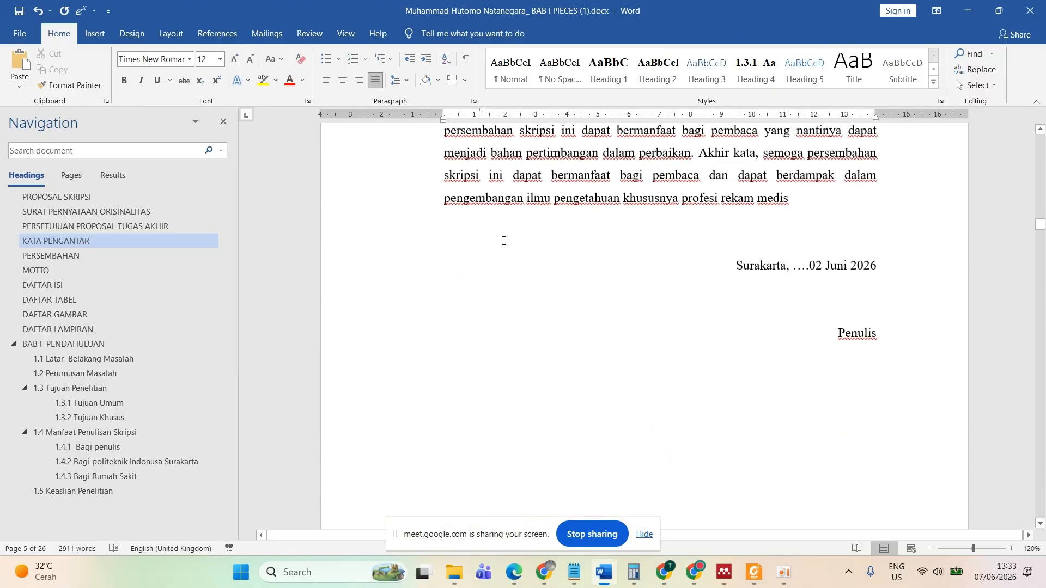
{"action": "left_click", "coordinate": [71, 85]}
{"action": "scroll", "coordinate": [514, 372], "scroll_direction": "up", "scroll_amount": 5}
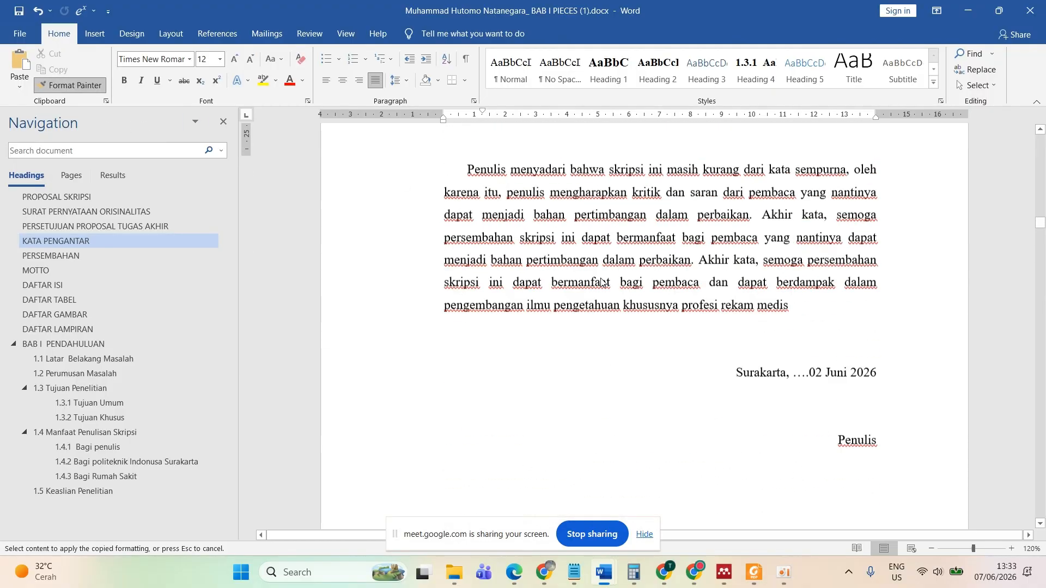
{"action": "left_click", "coordinate": [483, 370]}
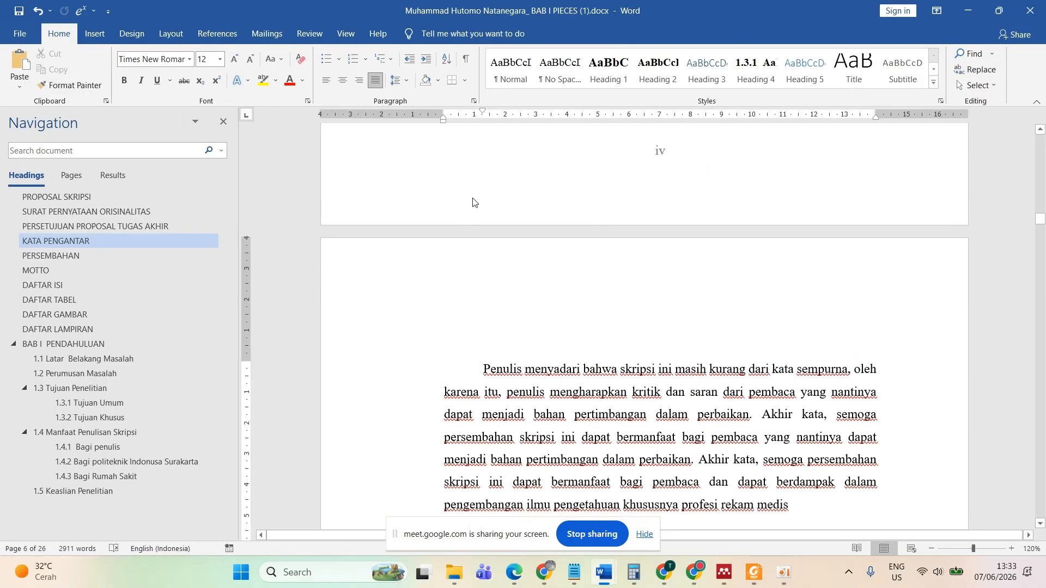
- Delete the dots and the day number from the KATA PENGANTAR date line, leaving "Surakarta, Juni 2026"
{"action": "scroll", "coordinate": [553, 402], "scroll_direction": "down", "scroll_amount": 1}
{"action": "scroll", "coordinate": [552, 402], "scroll_direction": "down", "scroll_amount": 5}
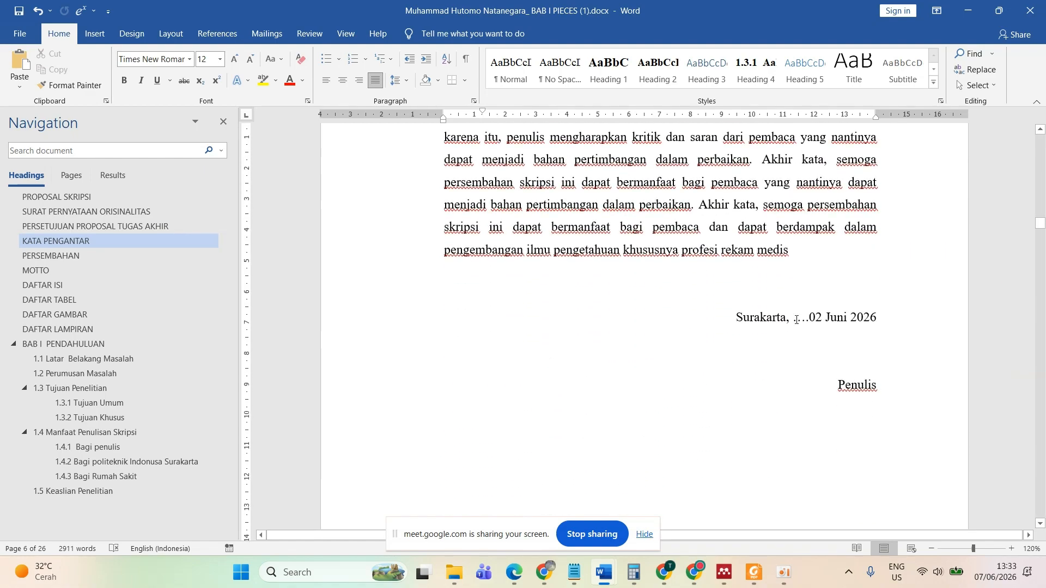
{"action": "double_click", "coordinate": [797, 320]}
{"action": "key", "text": "BackSpace"}
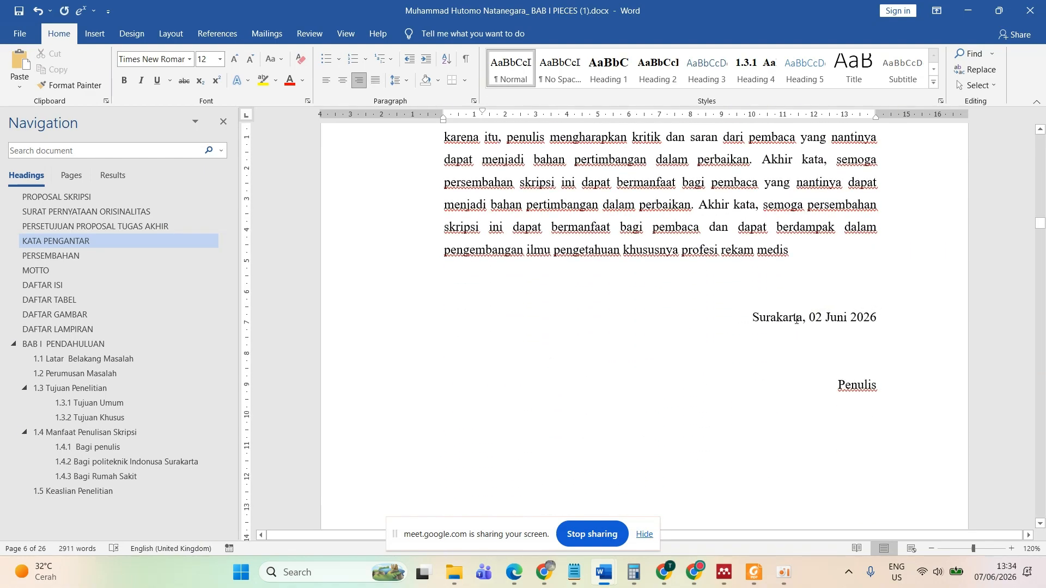
{"action": "key", "text": "Delete"}
{"action": "key", "text": "Delete"}
{"action": "key", "text": "Delete"}
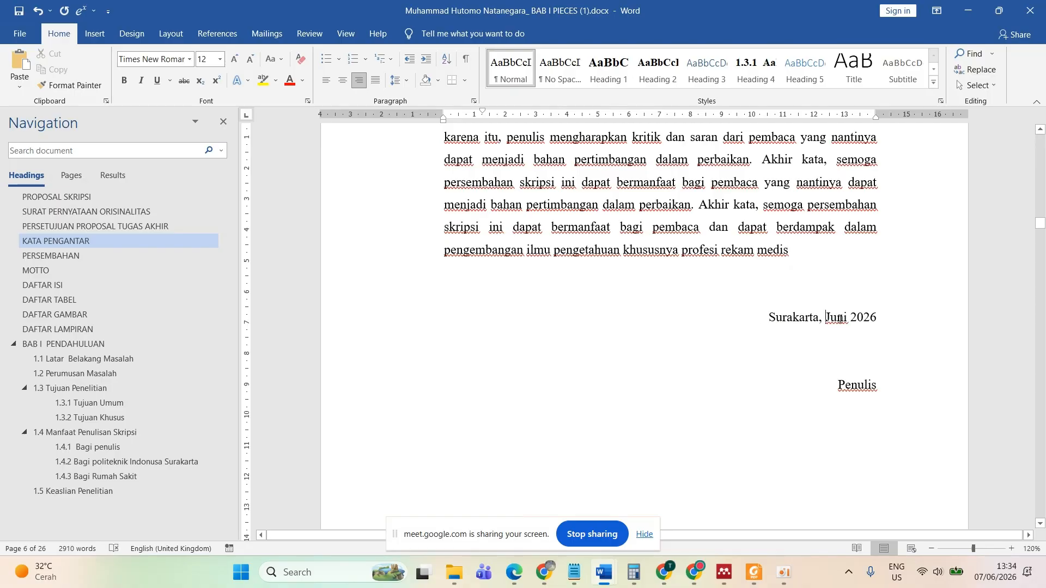
- Switch to the BUKU PEDOMAN PDF in Foxit PDF Reader and examine the rule on replacing "saya" with "penulis"
{"action": "double_click", "coordinate": [851, 386]}
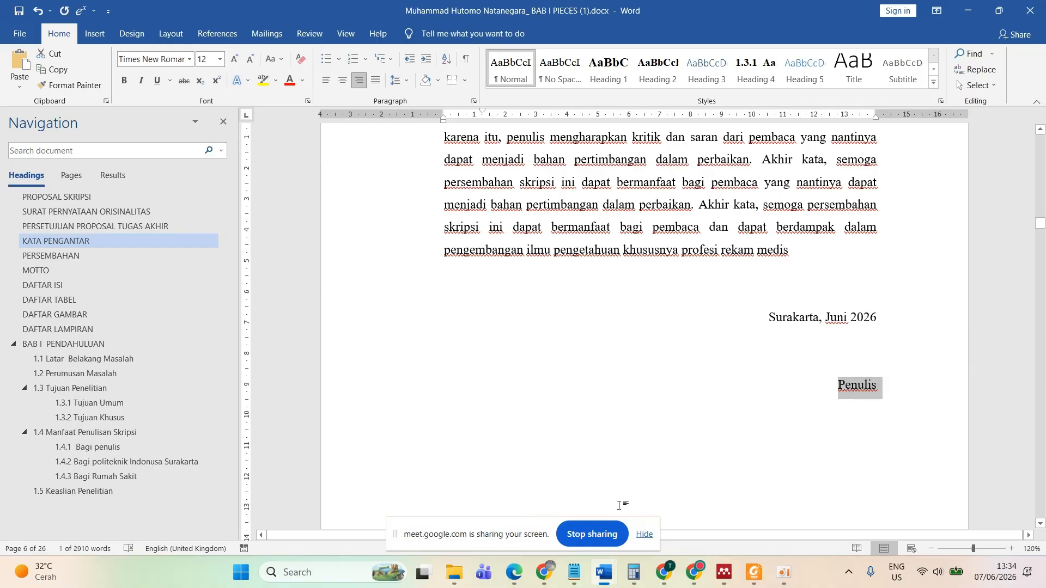
{"action": "left_click", "coordinate": [752, 573]}
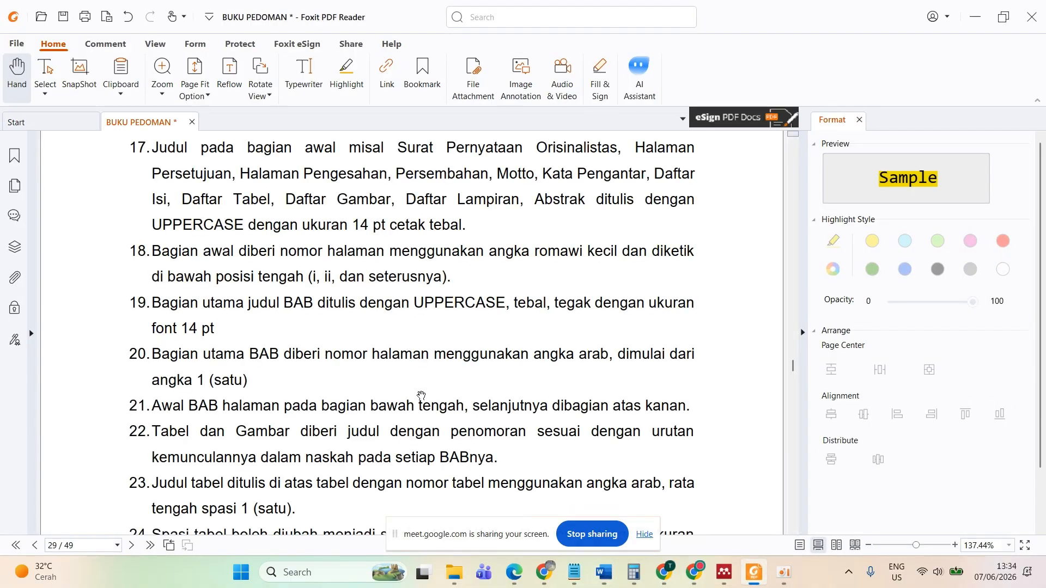
{"action": "scroll", "coordinate": [421, 397], "scroll_direction": "down", "scroll_amount": 1}
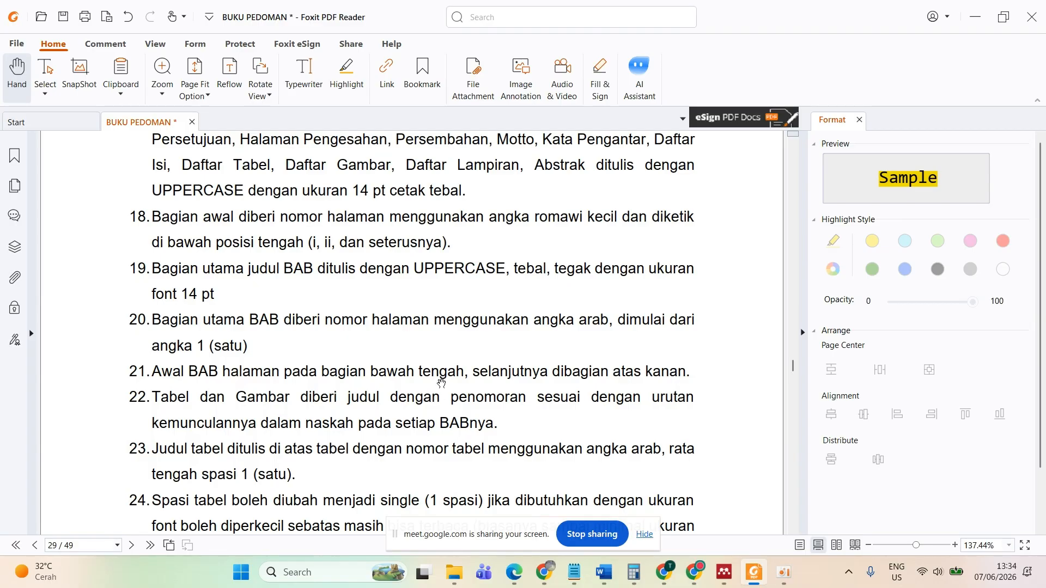
{"action": "scroll", "coordinate": [443, 373], "scroll_direction": "up", "scroll_amount": 1}
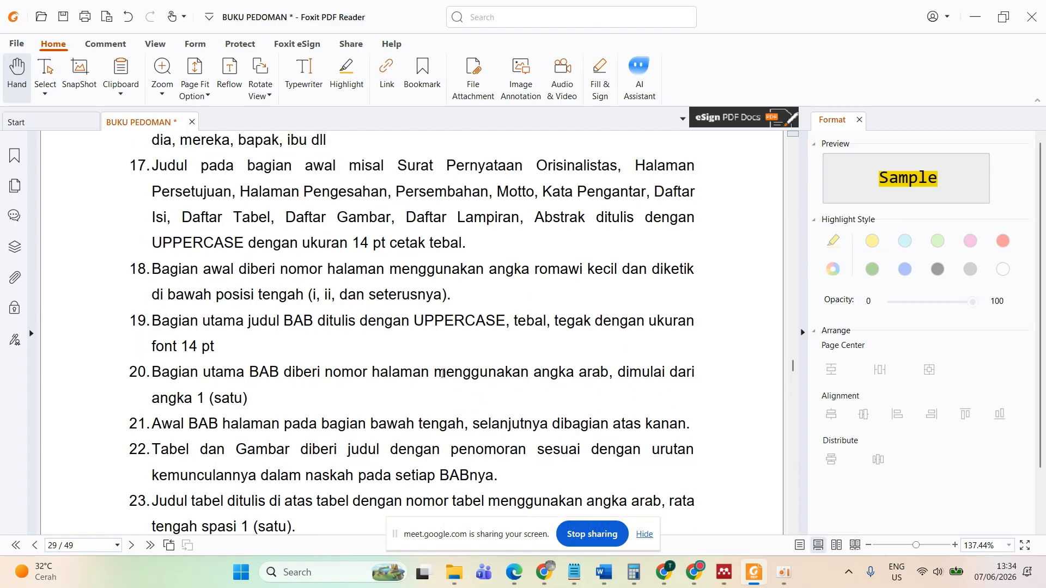
{"action": "scroll", "coordinate": [443, 373], "scroll_direction": "up", "scroll_amount": 1}
{"action": "scroll", "coordinate": [443, 373], "scroll_direction": "up", "scroll_amount": 1}
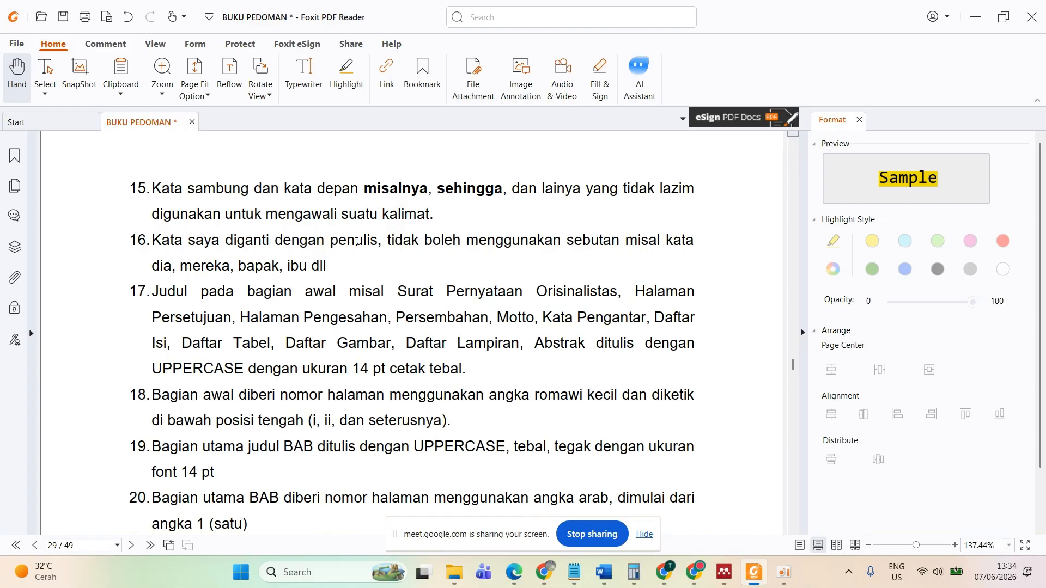
{"action": "double_click", "coordinate": [356, 242]}
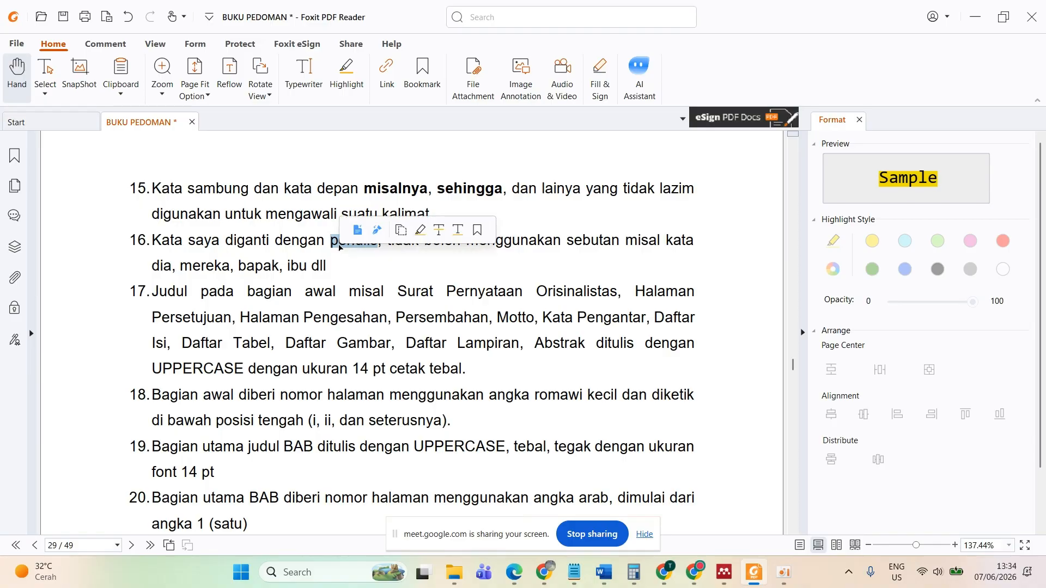
{"action": "left_click", "coordinate": [523, 297]}
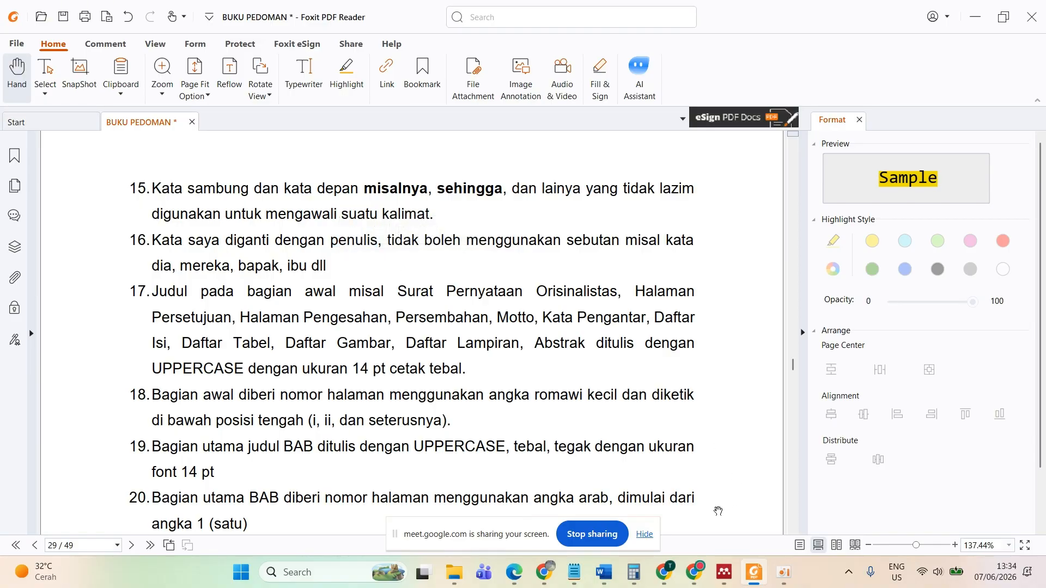
- Switch back to the thesis in Word and insert a blank line below the PERSEMBAHAN heading
{"action": "left_click", "coordinate": [754, 572]}
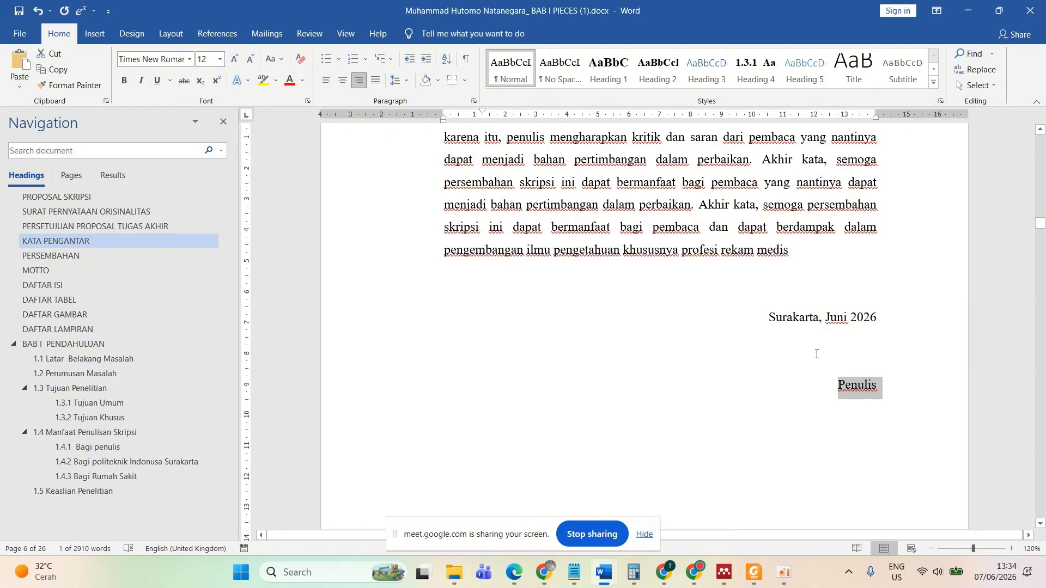
{"action": "scroll", "coordinate": [684, 368], "scroll_direction": "down", "scroll_amount": 10}
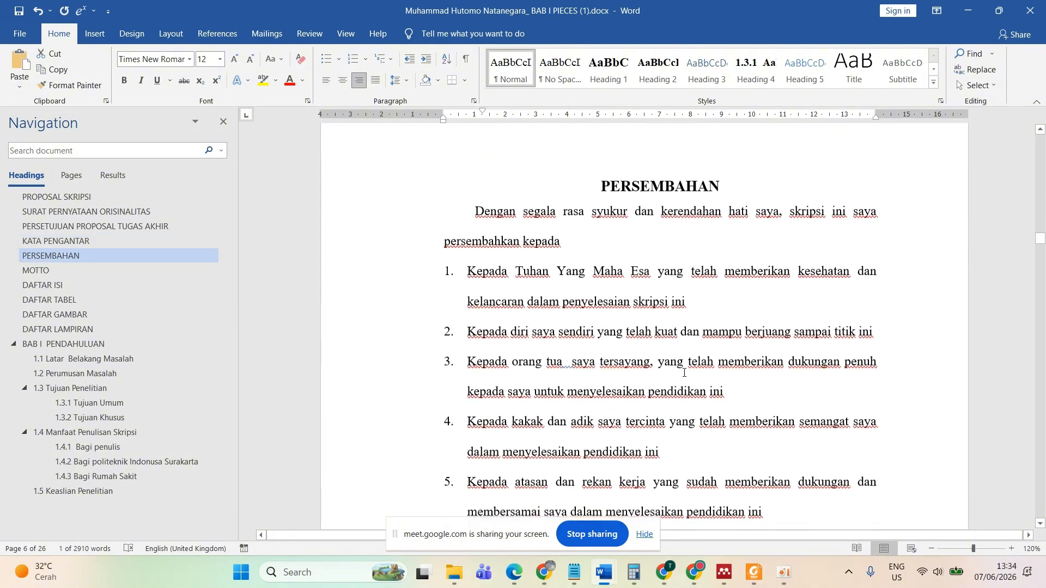
{"action": "left_click", "coordinate": [633, 176]}
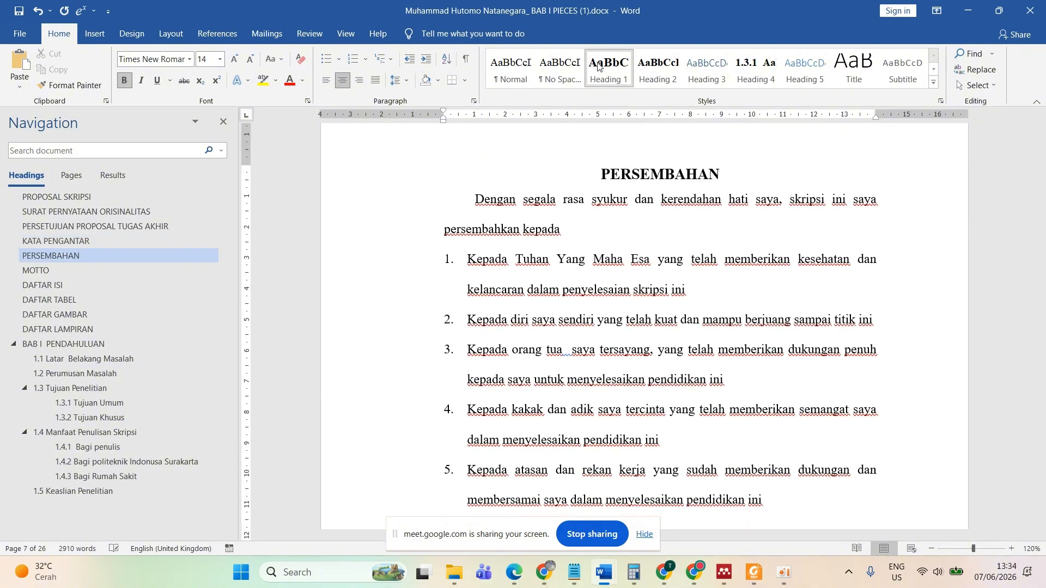
{"action": "left_click", "coordinate": [727, 173]}
{"action": "key", "text": "Return"}
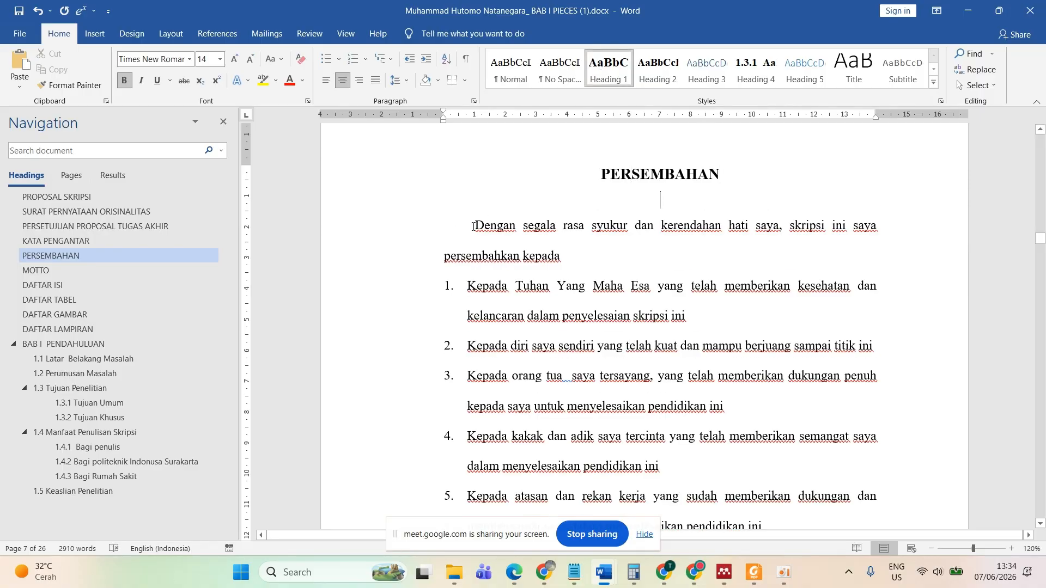
- Set the line spacing of the PERSEMBAHAN opening paragraph and its five-item list to 1,5 lines
{"action": "left_click_drag", "start_coordinate": [473, 226], "coordinate": [560, 541]}
{"action": "left_click_drag", "start_coordinate": [561, 536], "coordinate": [605, 322]}
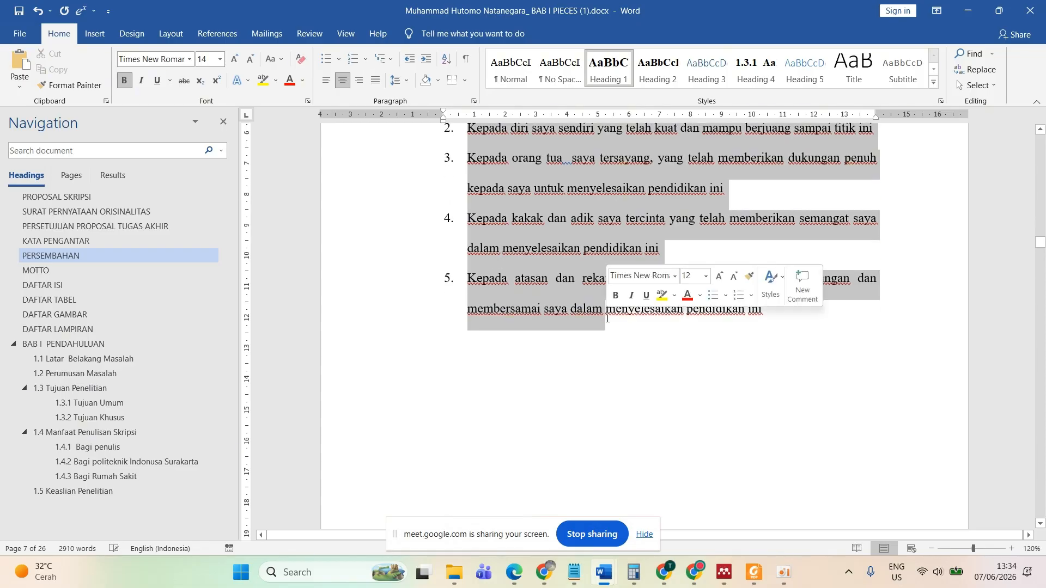
{"action": "left_click", "coordinate": [399, 80]}
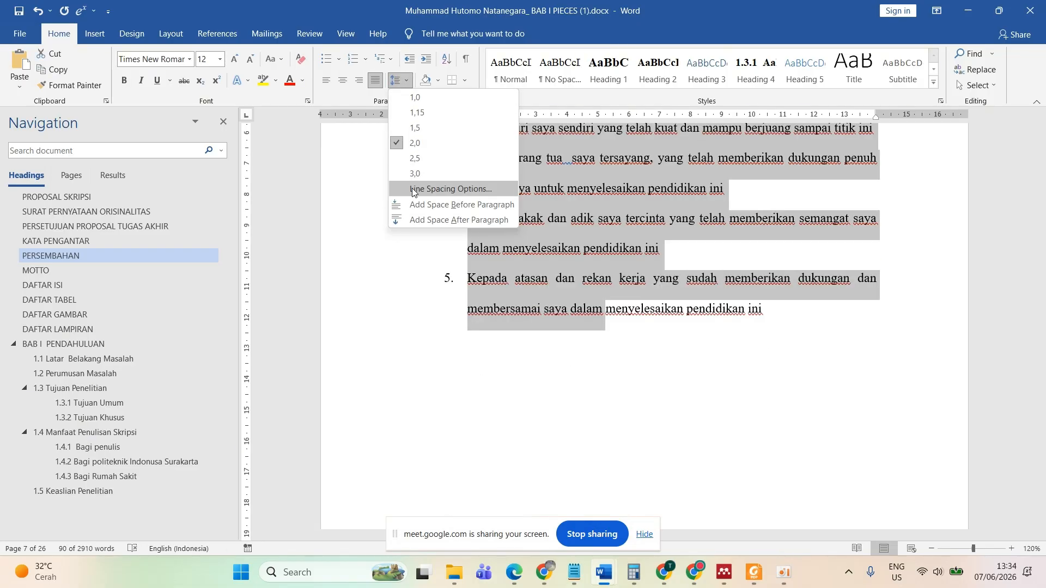
{"action": "left_click", "coordinate": [451, 189]}
{"action": "left_click", "coordinate": [554, 307]}
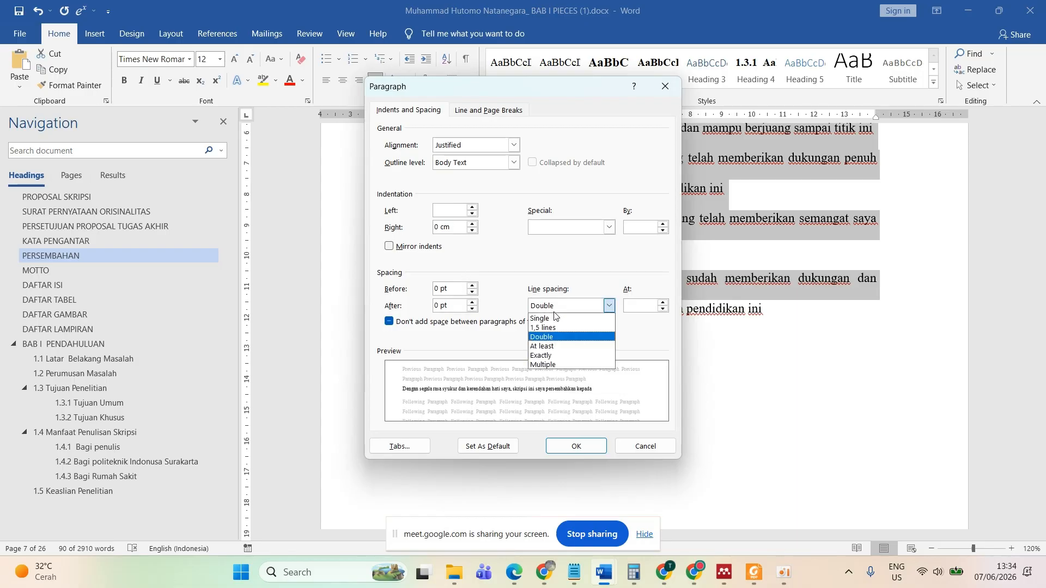
{"action": "left_click", "coordinate": [550, 337]}
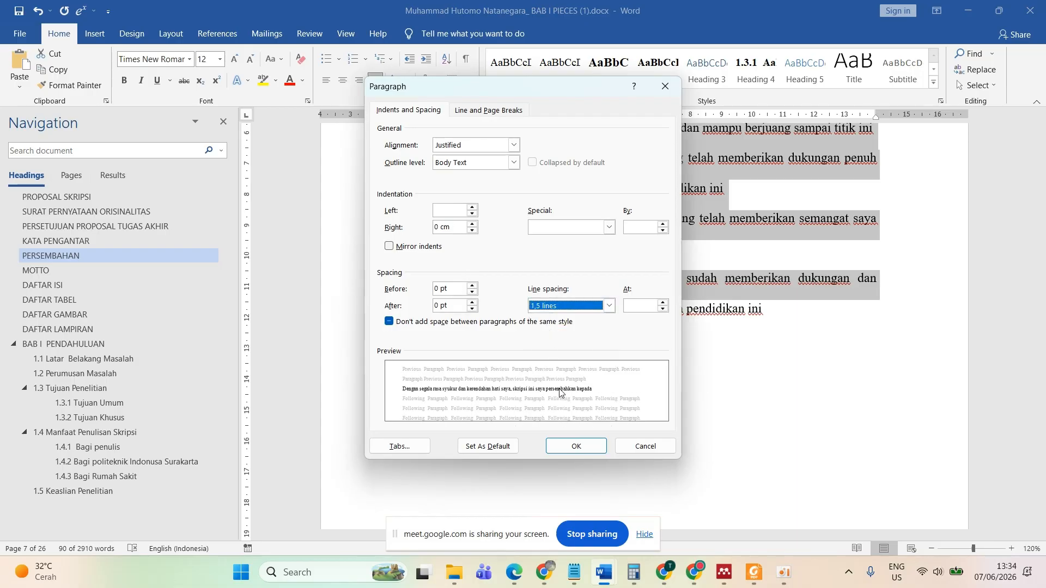
{"action": "left_click", "coordinate": [561, 447]}
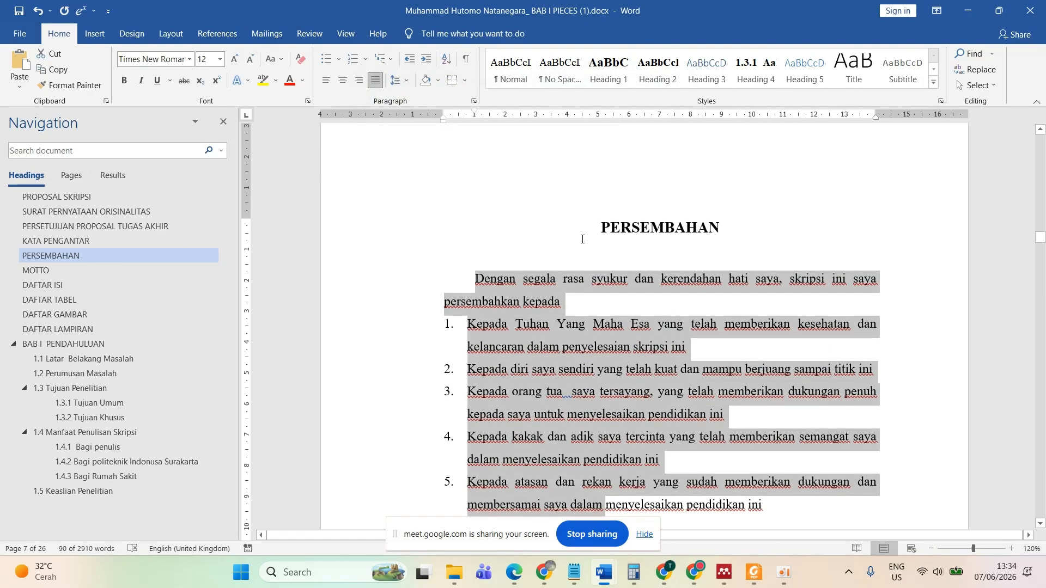
{"action": "left_click", "coordinate": [565, 268]}
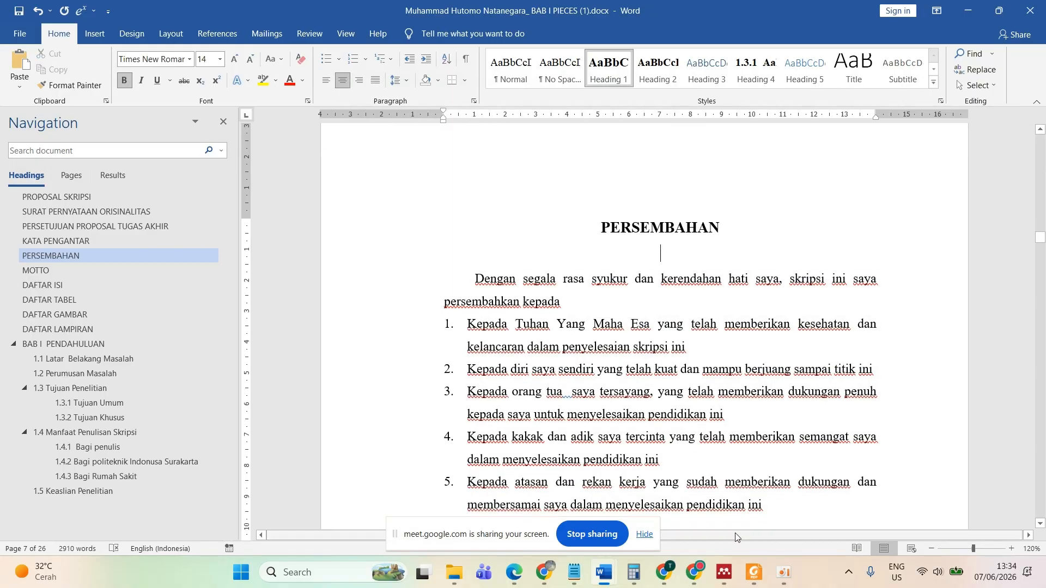
- Switch to the BUKU PEDOMAN PDF in Foxit PDF Reader and examine the proposal layout rules and sample pages after the general writing rules
{"action": "left_click", "coordinate": [752, 572]}
{"action": "scroll", "coordinate": [555, 355], "scroll_direction": "down", "scroll_amount": 10}
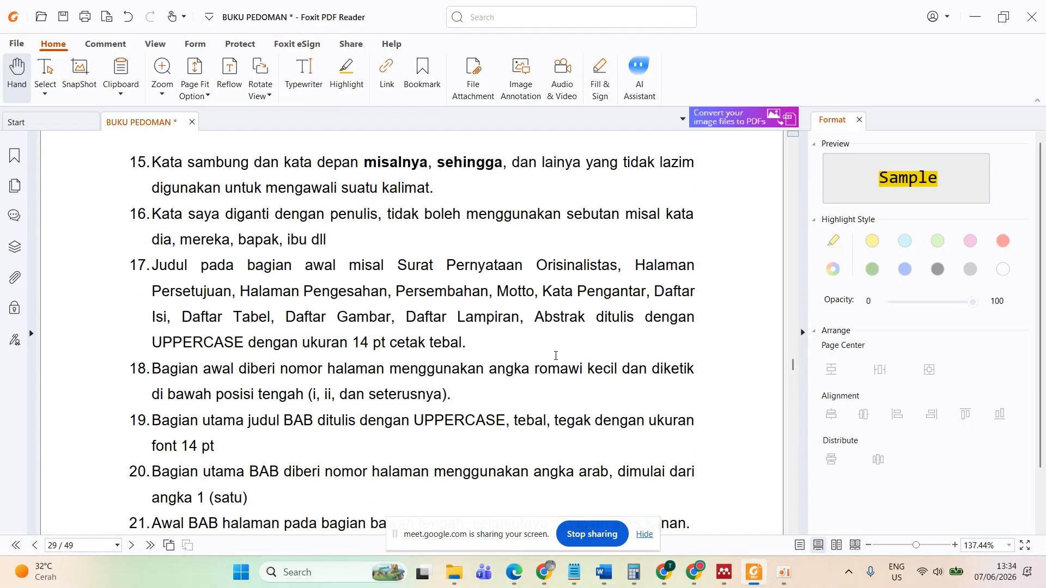
{"action": "scroll", "coordinate": [556, 355], "scroll_direction": "down", "scroll_amount": 20}
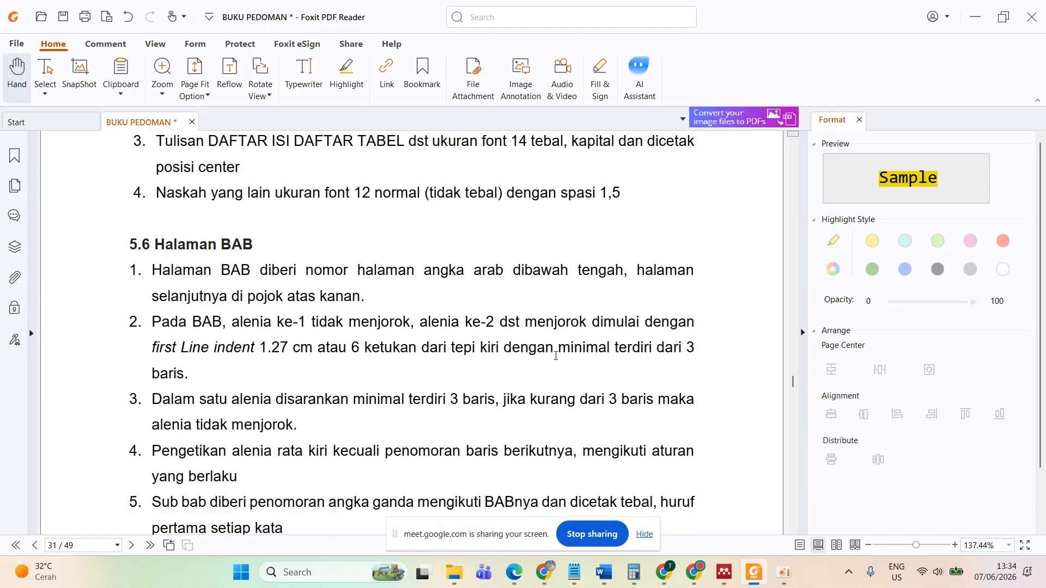
{"action": "scroll", "coordinate": [556, 355], "scroll_direction": "down", "scroll_amount": 20}
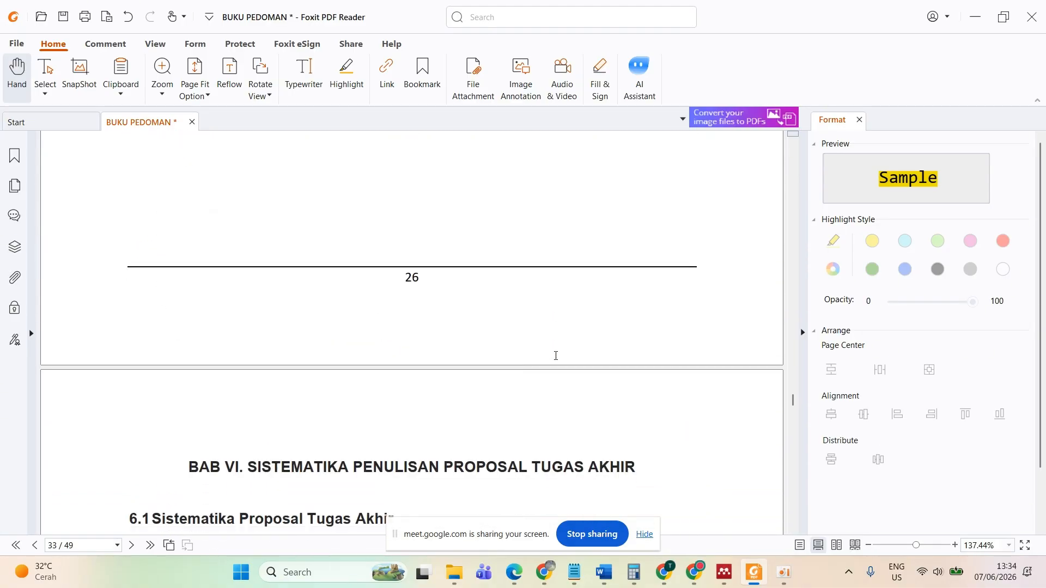
{"action": "scroll", "coordinate": [556, 355], "scroll_direction": "down", "scroll_amount": 20}
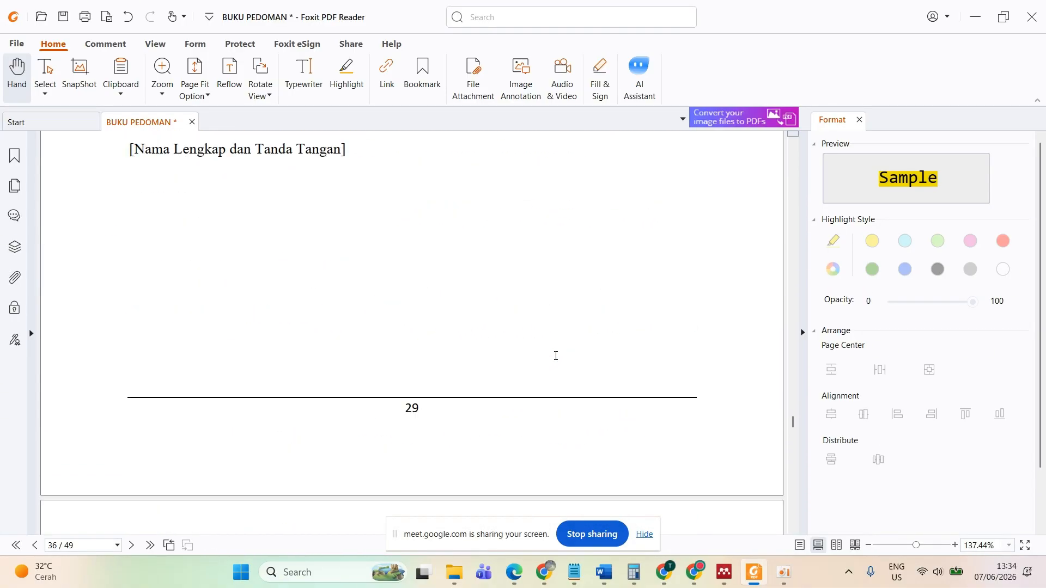
{"action": "scroll", "coordinate": [556, 355], "scroll_direction": "down", "scroll_amount": 20}
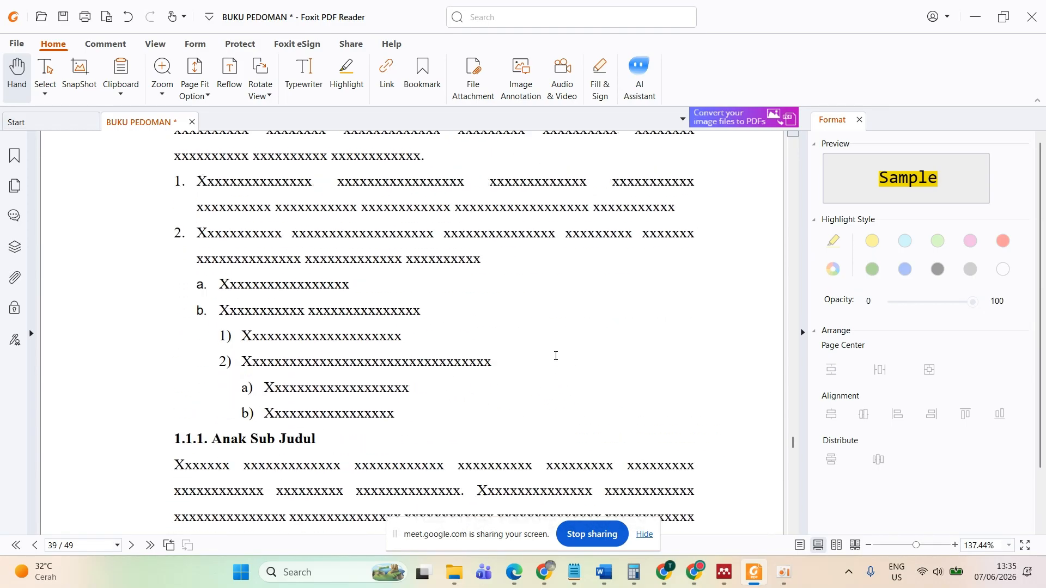
{"action": "scroll", "coordinate": [555, 356], "scroll_direction": "down", "scroll_amount": 20}
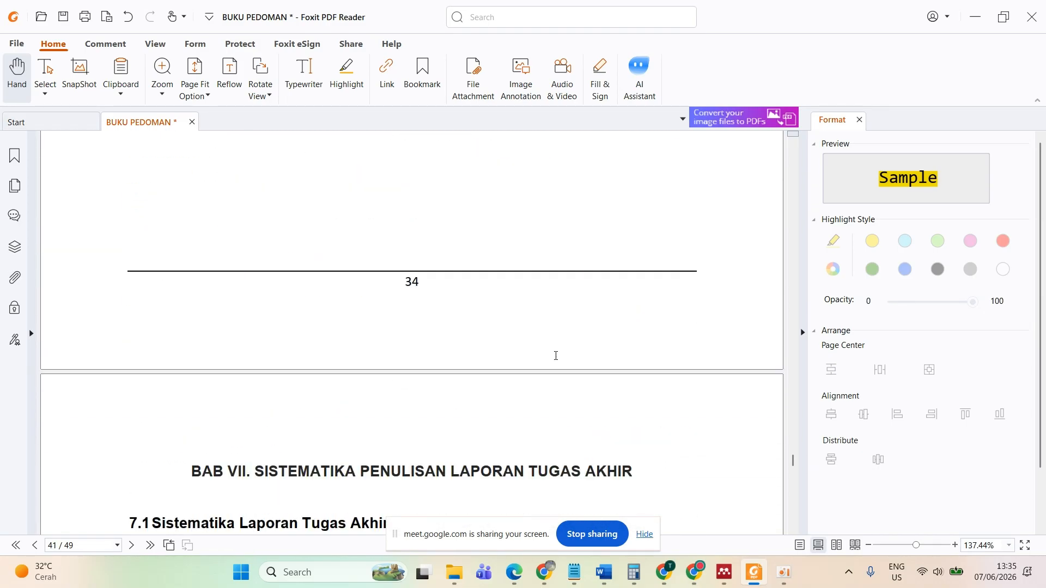
{"action": "scroll", "coordinate": [556, 356], "scroll_direction": "down", "scroll_amount": 10}
{"action": "scroll", "coordinate": [556, 355], "scroll_direction": "up", "scroll_amount": 20}
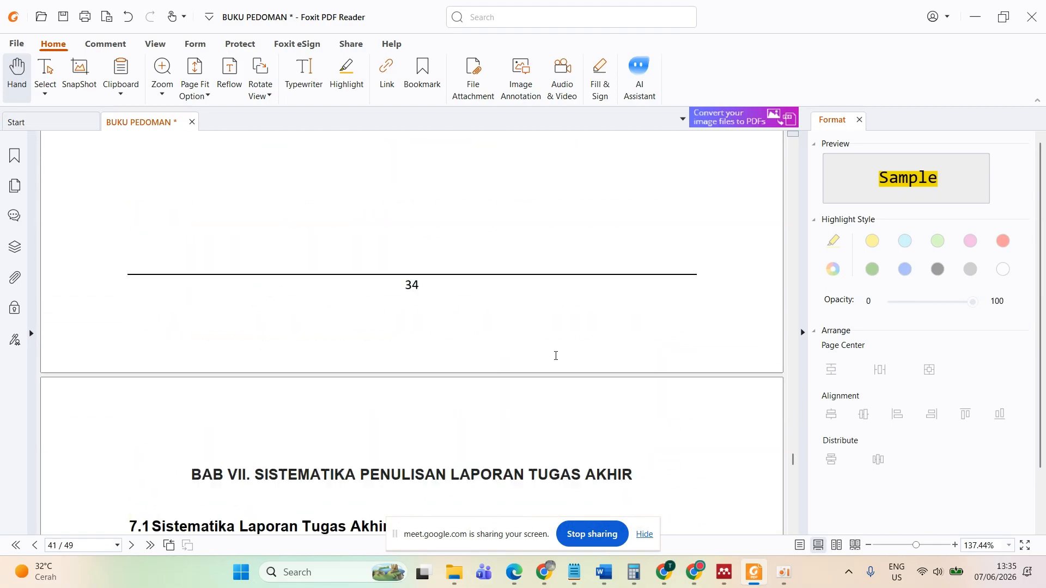
{"action": "scroll", "coordinate": [556, 355], "scroll_direction": "up", "scroll_amount": 20}
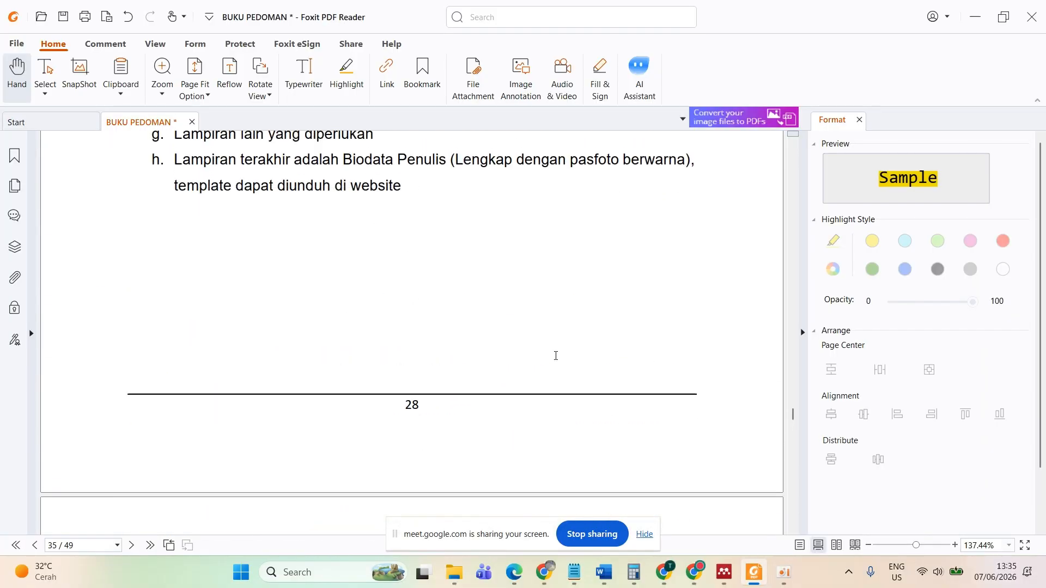
{"action": "scroll", "coordinate": [556, 356], "scroll_direction": "up", "scroll_amount": 15}
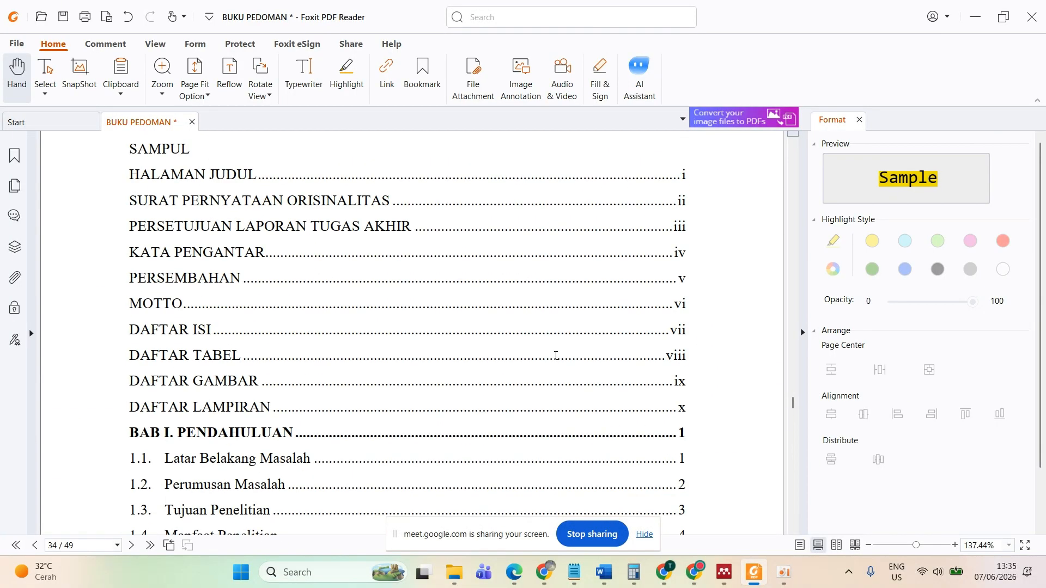
- Return to the thesis in Word and indent the PERSEMBAHAN opening paragraph to 5 cm on the ruler, without a first-line indent
{"action": "mouse_move", "coordinate": [603, 572]}
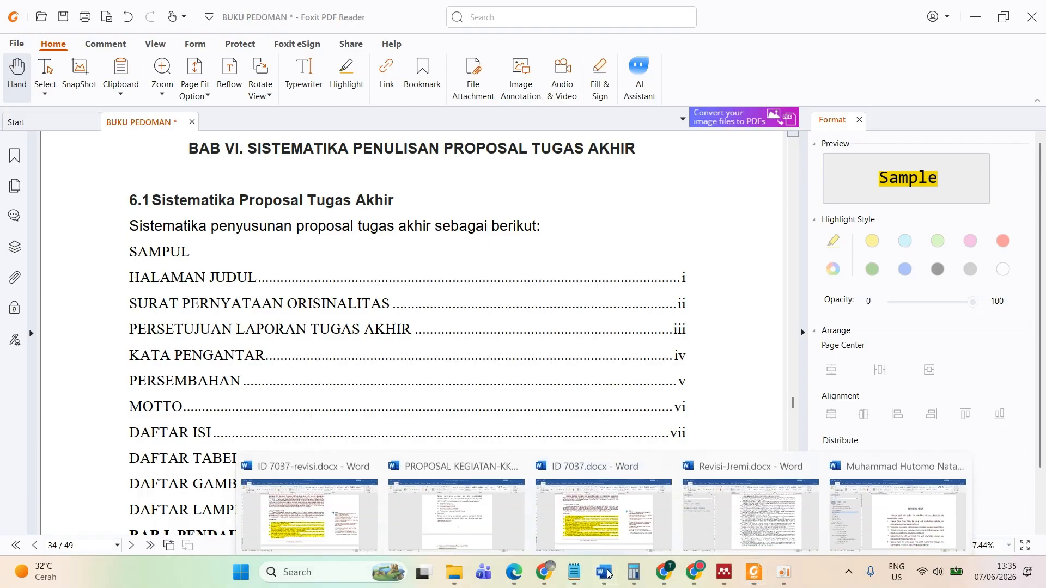
{"action": "left_click", "coordinate": [848, 523]}
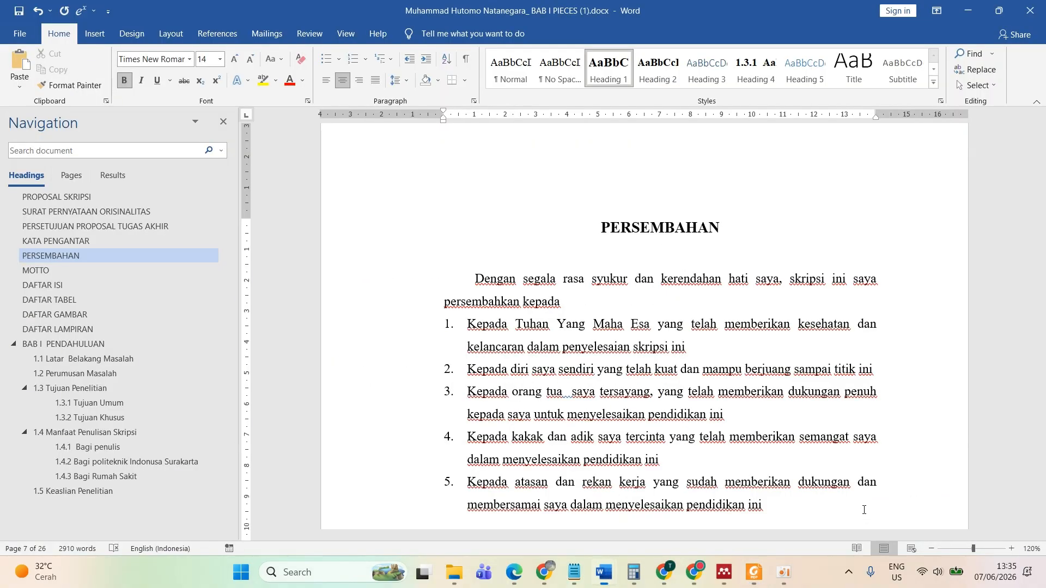
{"action": "left_click", "coordinate": [489, 285]}
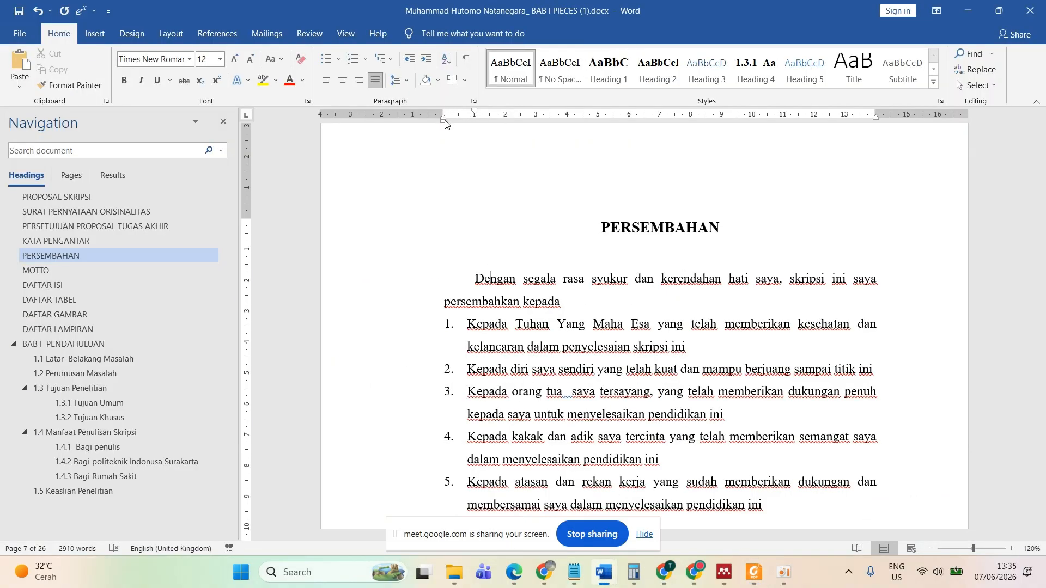
{"action": "left_click_drag", "start_coordinate": [446, 121], "coordinate": [601, 143]}
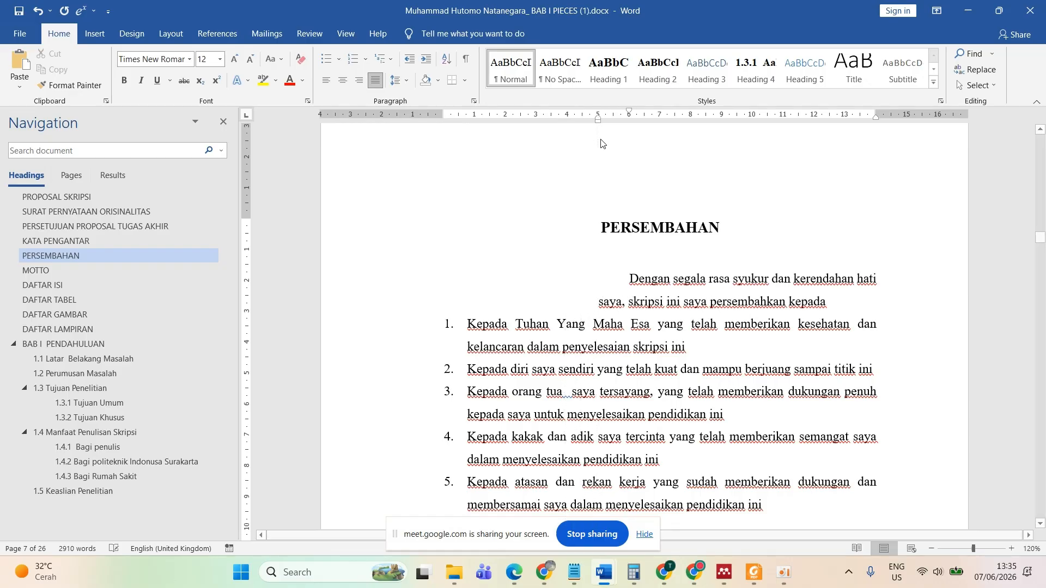
{"action": "left_click_drag", "start_coordinate": [630, 111], "coordinate": [599, 117]}
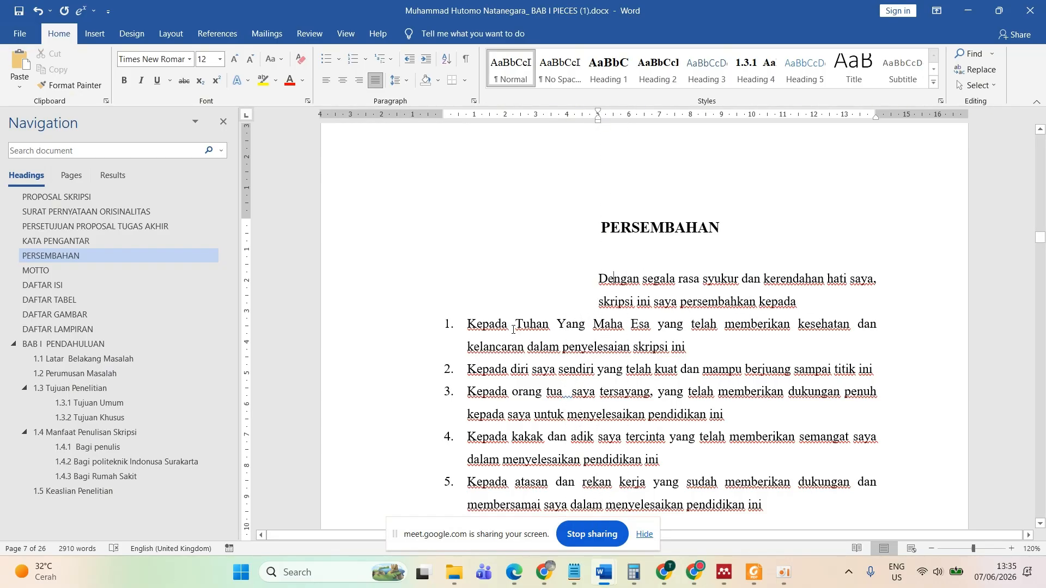
- Shift the five-item PERSEMBAHAN list so its numbers align with the opening paragraph at 5 cm, keeping the hanging indent
{"action": "left_click_drag", "start_coordinate": [468, 324], "coordinate": [497, 441]}
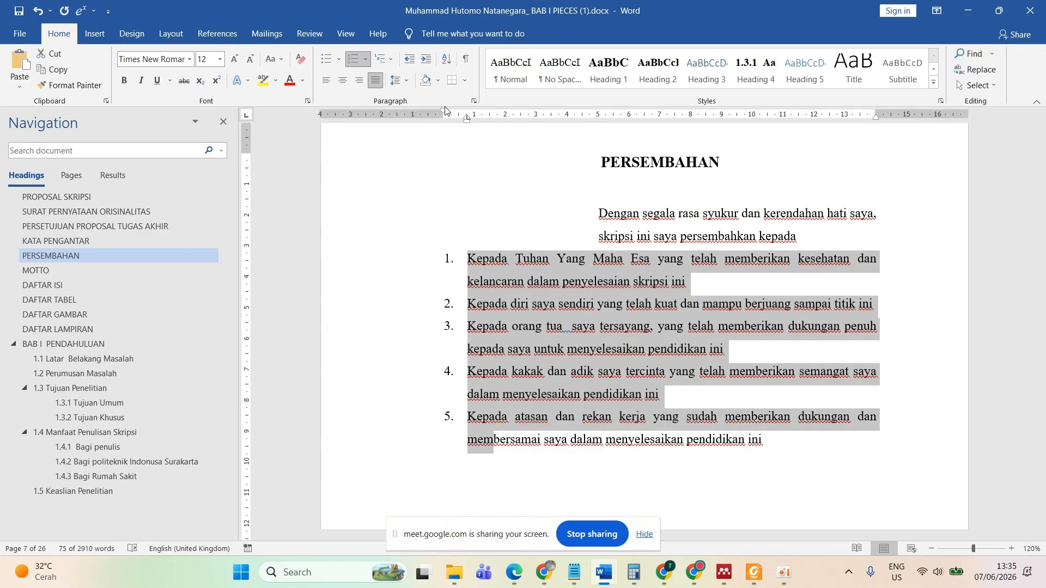
{"action": "left_click_drag", "start_coordinate": [468, 120], "coordinate": [467, 121]}
{"action": "left_click_drag", "start_coordinate": [467, 126], "coordinate": [622, 140]}
- Insert blank lines below the PERSEMBAHAN heading to push the dedication text down to the lower part of its page
{"action": "scroll", "coordinate": [625, 221], "scroll_direction": "down", "scroll_amount": 5}
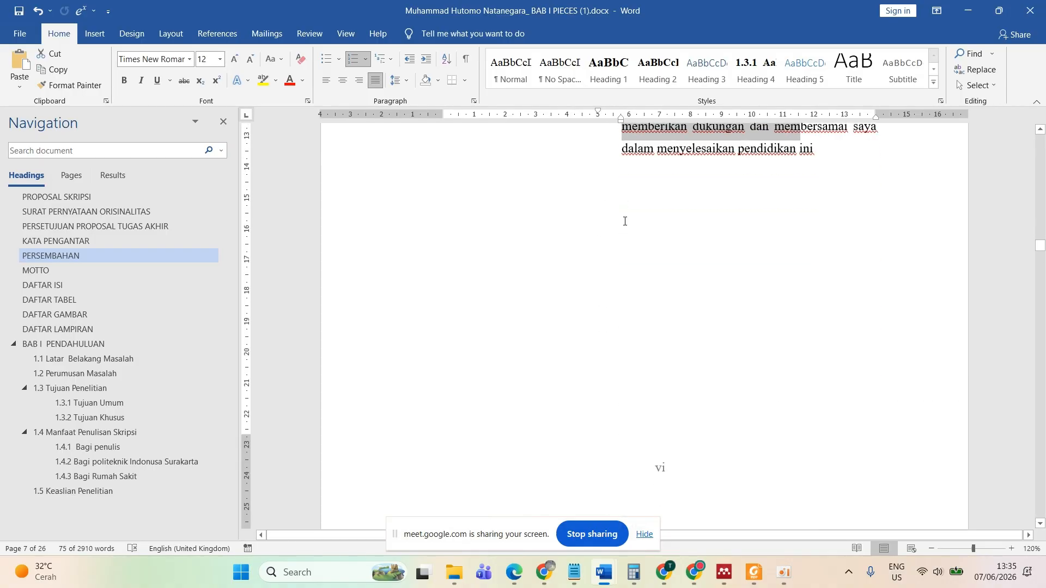
{"action": "scroll", "coordinate": [625, 222], "scroll_direction": "up", "scroll_amount": 6}
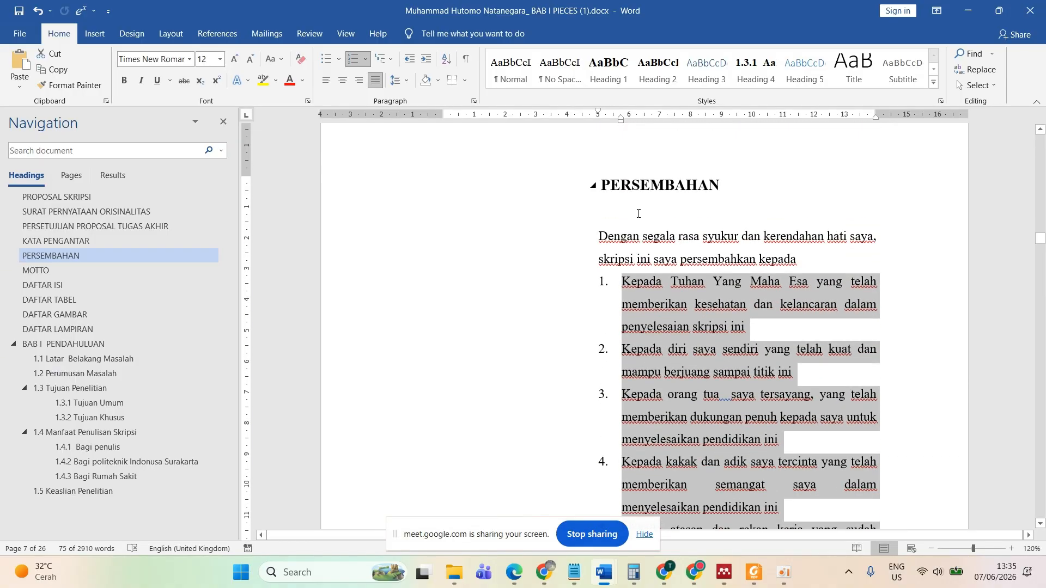
{"action": "left_click", "coordinate": [639, 212]}
{"action": "key", "text": "Return"}
{"action": "key", "text": "Return"}
{"action": "key", "text": "Return"}
{"action": "key", "text": "Return"}
{"action": "key", "text": "Return"}
{"action": "key", "text": "Return"}
{"action": "key", "text": "Return"}
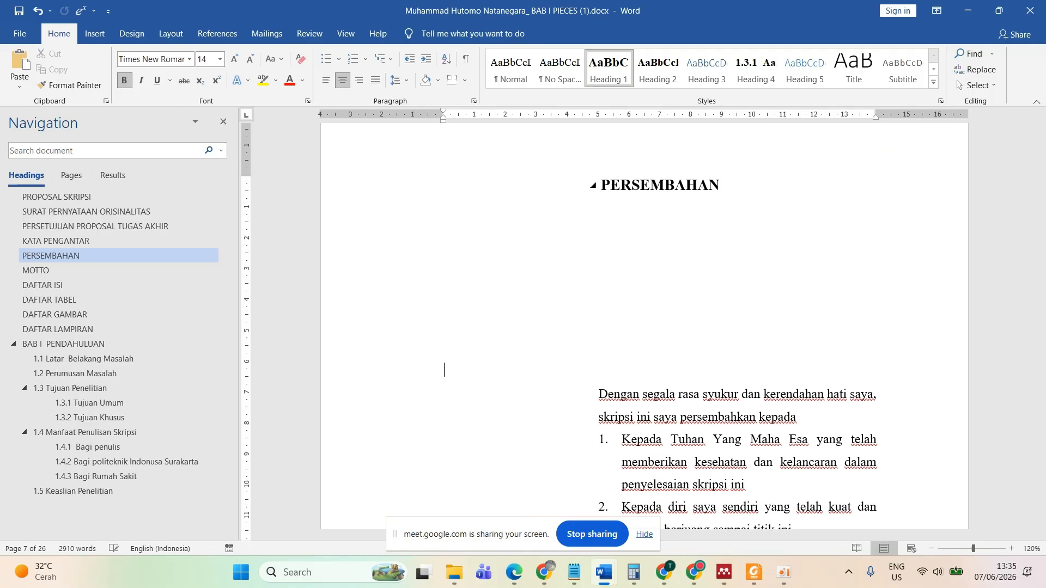
{"action": "scroll", "coordinate": [644, 327], "scroll_direction": "down", "scroll_amount": 7}
{"action": "key", "text": "Return"}
{"action": "key", "text": "Return"}
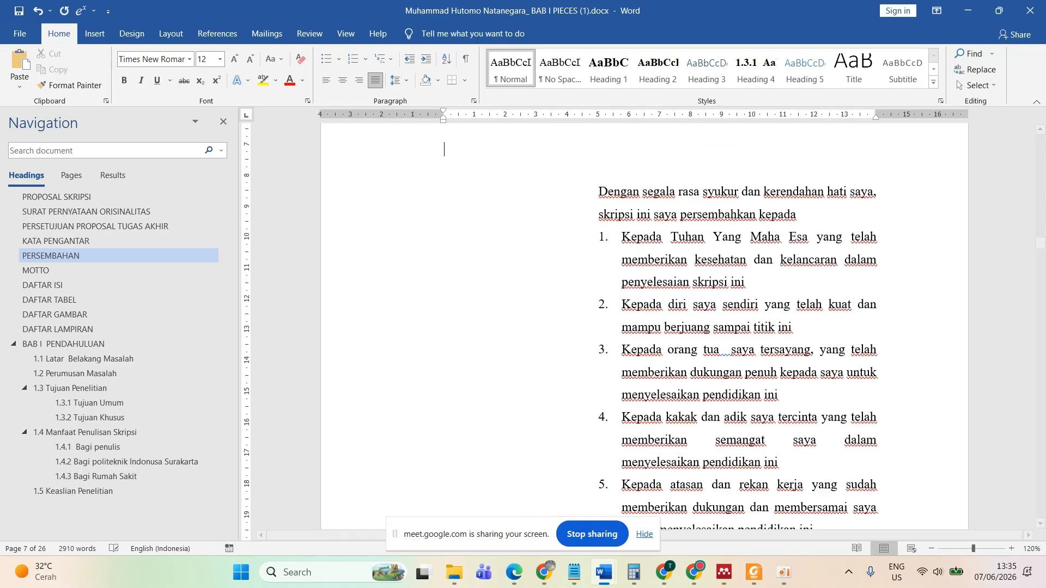
{"action": "scroll", "coordinate": [900, 322], "scroll_direction": "down", "scroll_amount": 7}
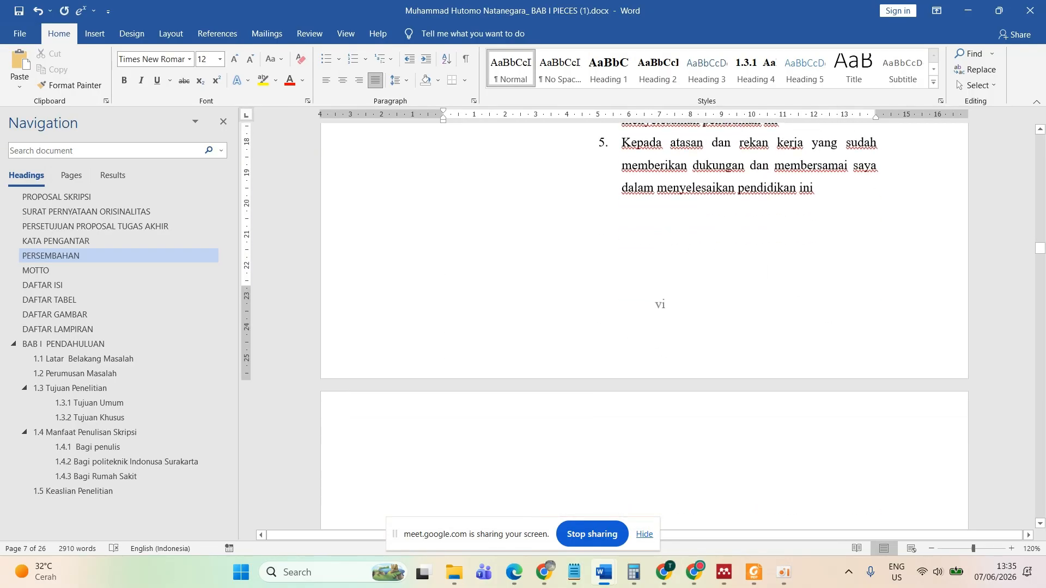
{"action": "key", "text": "Return"}
- Examine where the dedication list ends on the PERSEMBAHAN page and what follows on the next page
{"action": "scroll", "coordinate": [679, 348], "scroll_direction": "down", "scroll_amount": 7}
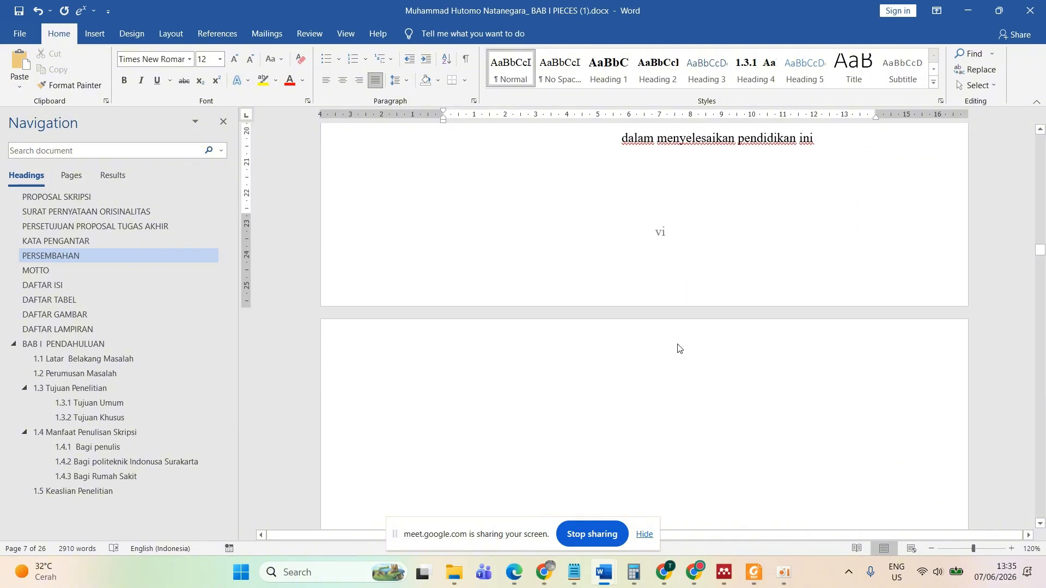
{"action": "left_click", "coordinate": [677, 348]}
{"action": "scroll", "coordinate": [674, 171], "scroll_direction": "up", "scroll_amount": 7}
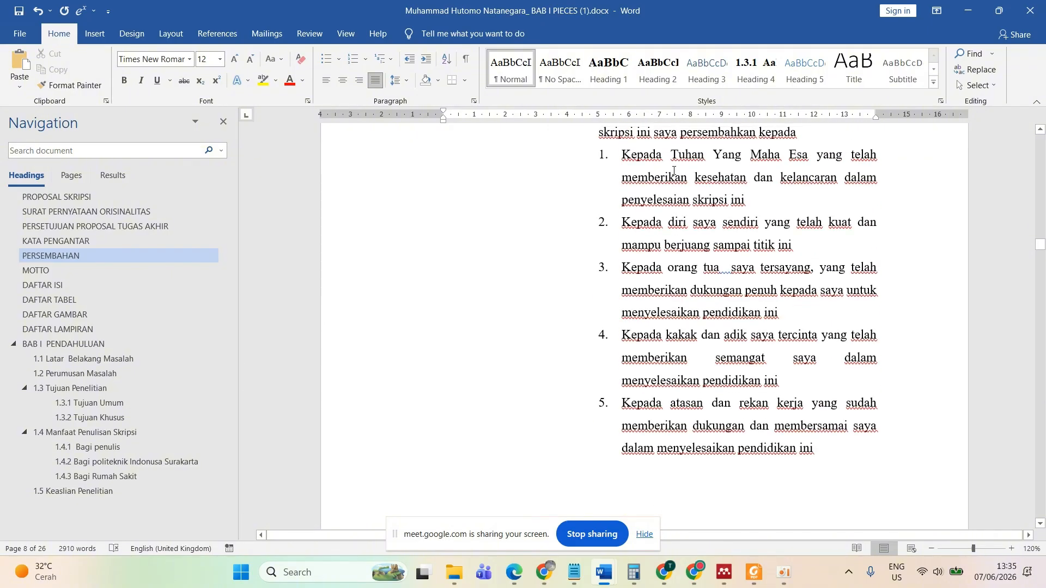
{"action": "scroll", "coordinate": [674, 170], "scroll_direction": "down", "scroll_amount": 8}
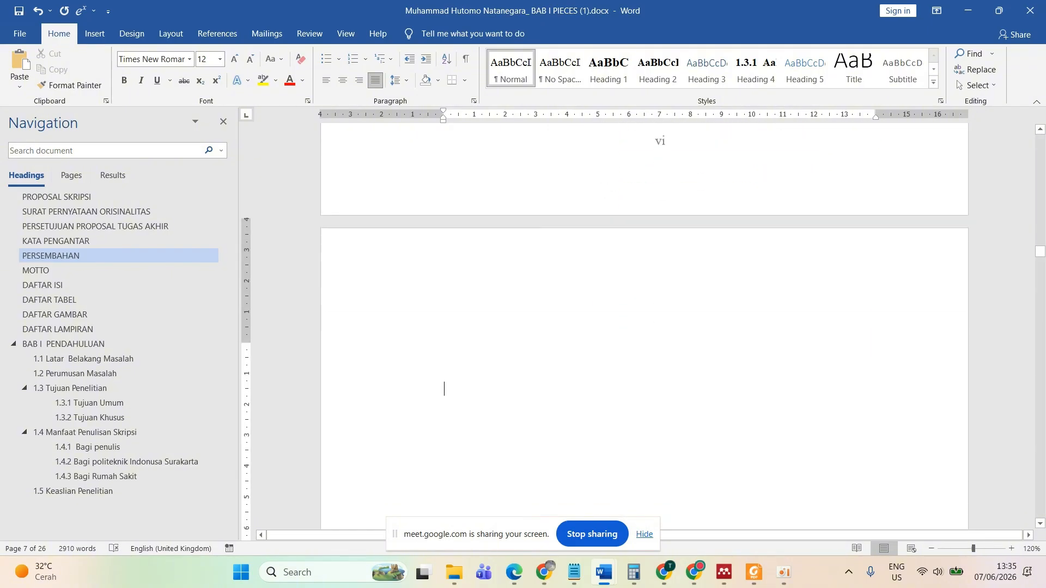
{"action": "scroll", "coordinate": [674, 171], "scroll_direction": "up", "scroll_amount": 5}
{"action": "scroll", "coordinate": [674, 218], "scroll_direction": "down", "scroll_amount": 5}
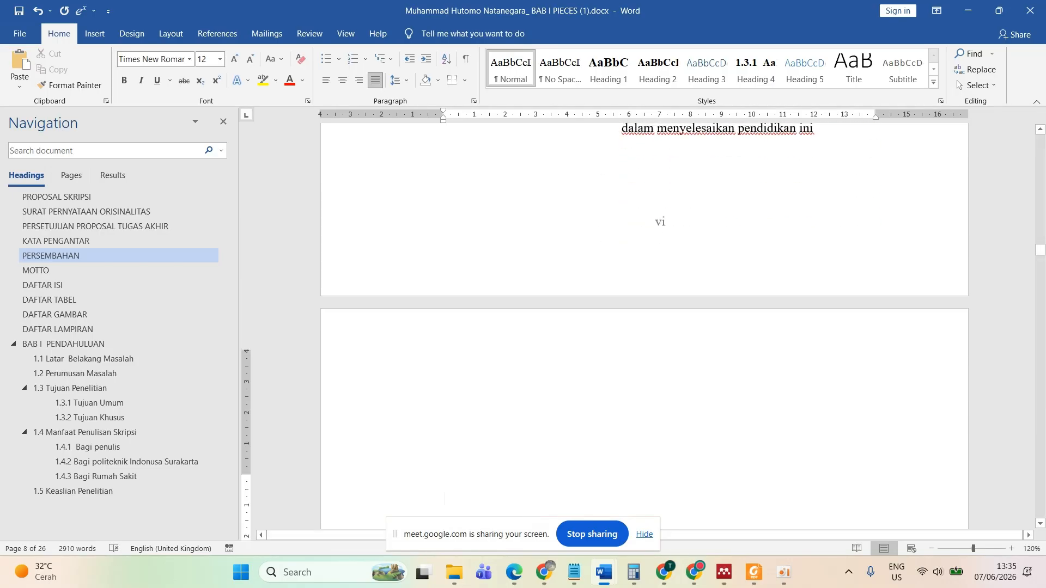
{"action": "scroll", "coordinate": [674, 218], "scroll_direction": "up", "scroll_amount": 7}
{"action": "scroll", "coordinate": [654, 199], "scroll_direction": "up", "scroll_amount": 4}
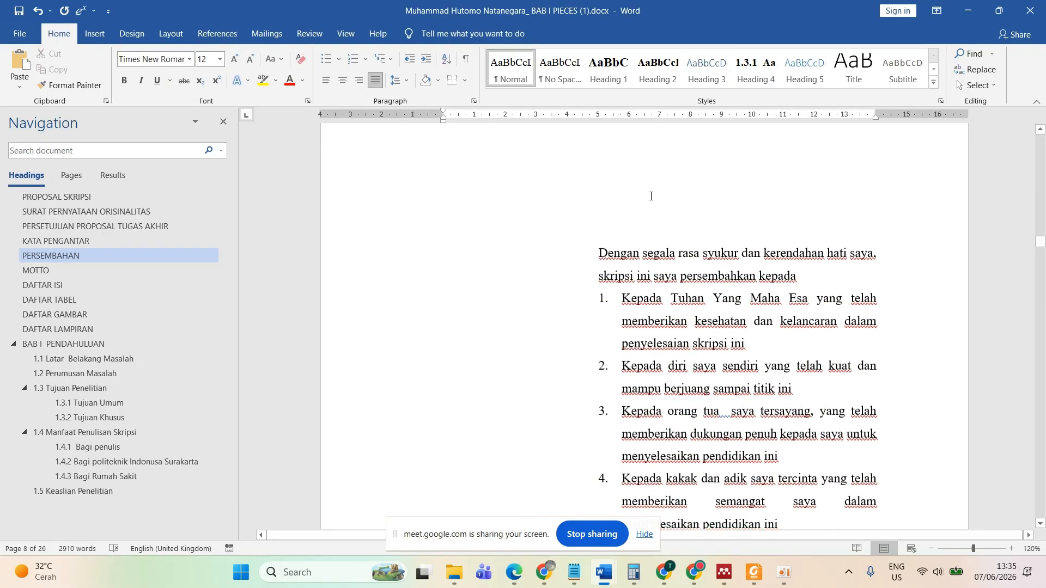
- Examine the PERSEMBAHAN page at 100% zoom, from the gap below its heading to the end of the list and the MOTTO page
{"action": "scroll", "coordinate": [646, 278], "scroll_direction": "down", "scroll_amount": 7}
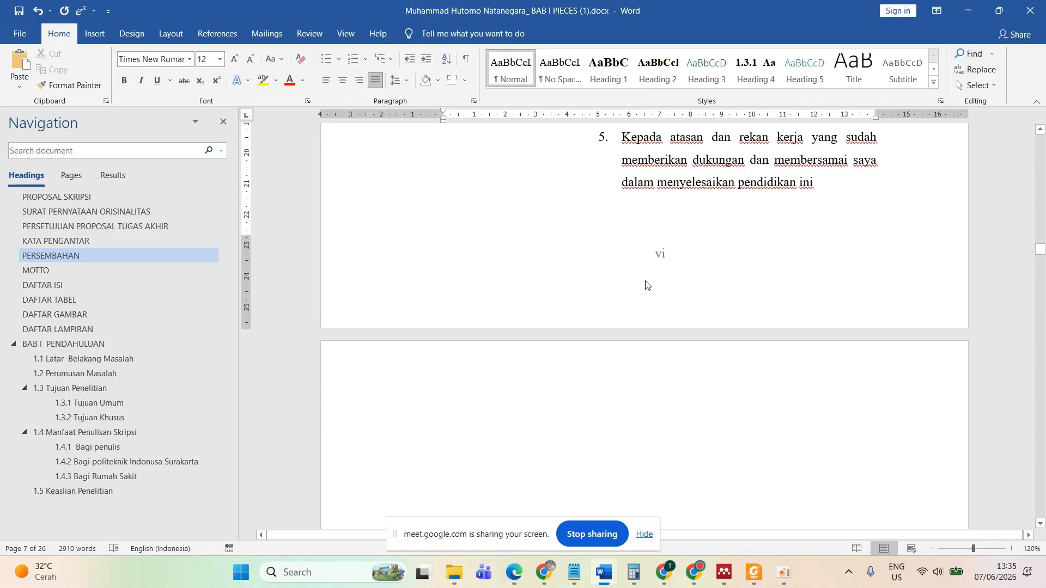
{"action": "scroll", "coordinate": [646, 278], "scroll_direction": "up", "scroll_amount": 9}
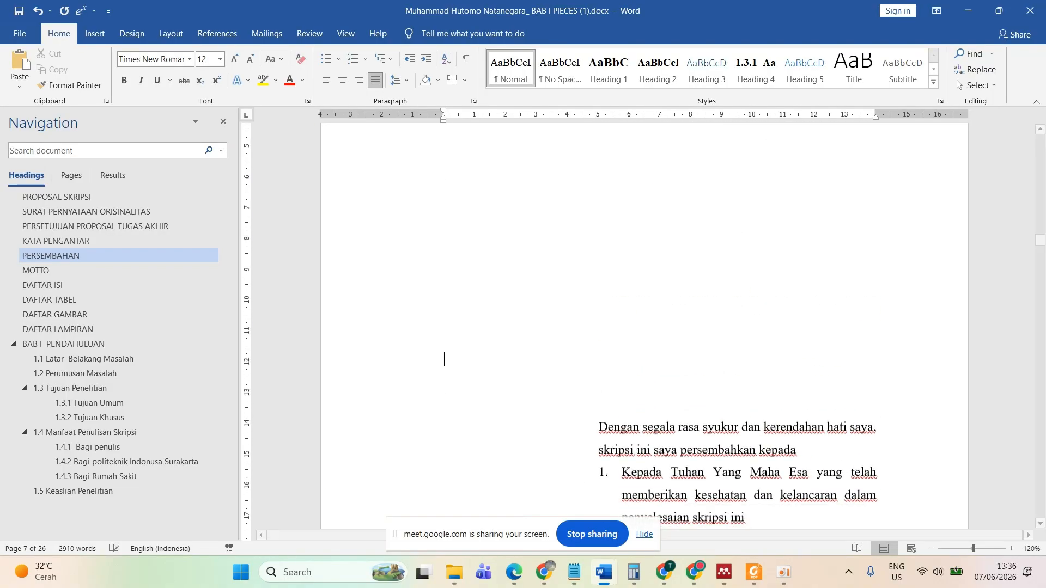
{"action": "scroll", "coordinate": [645, 271], "scroll_direction": "down", "scroll_amount": 8}
{"action": "scroll", "coordinate": [637, 239], "scroll_direction": "up", "scroll_amount": 8}
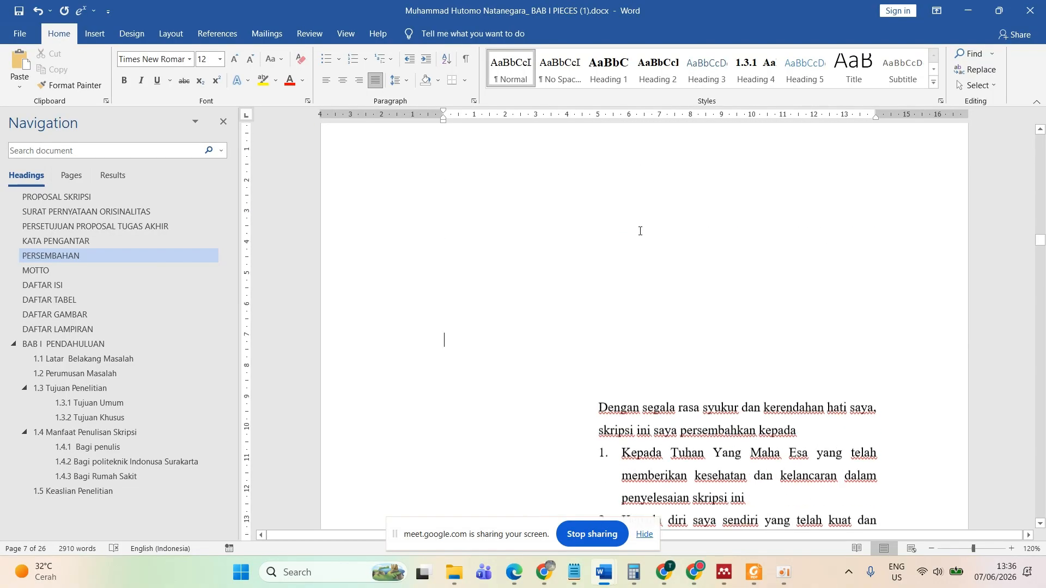
{"action": "scroll", "coordinate": [640, 231], "scroll_direction": "down", "scroll_amount": 2, "text": "ctrl"}
{"action": "scroll", "coordinate": [640, 231], "scroll_direction": "down", "scroll_amount": 7}
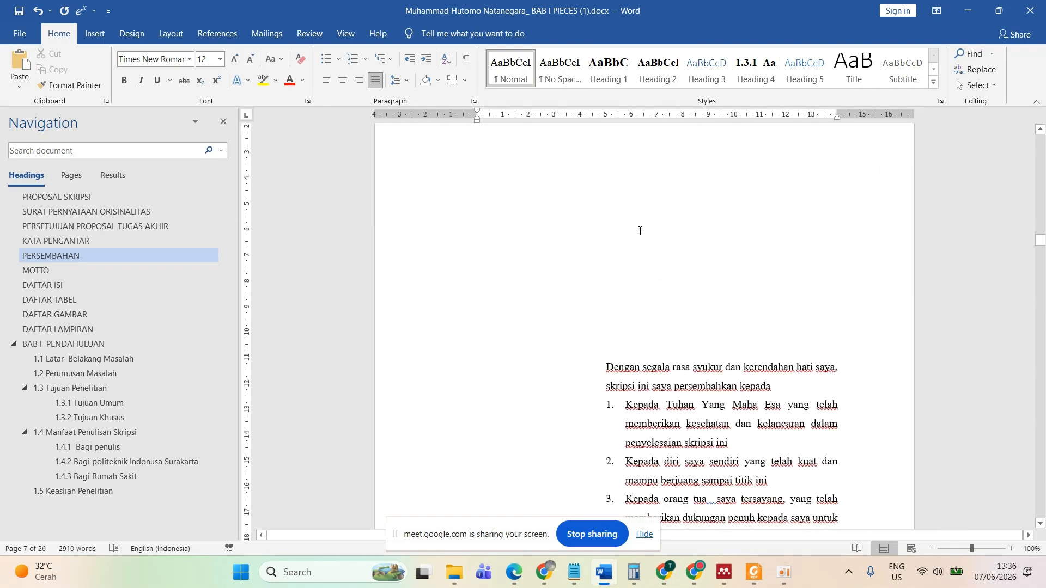
{"action": "scroll", "coordinate": [640, 231], "scroll_direction": "down", "scroll_amount": 3}
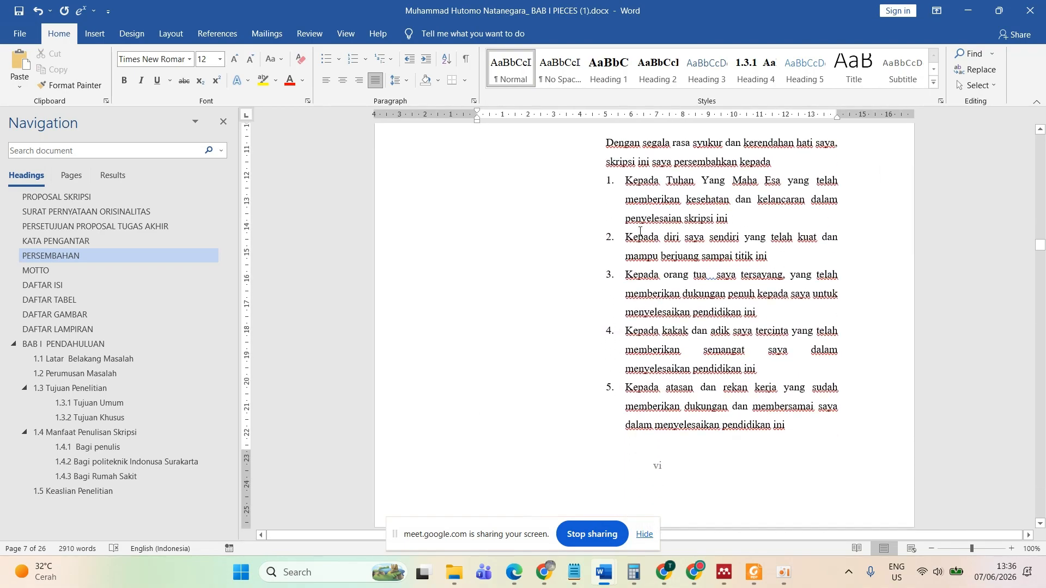
{"action": "scroll", "coordinate": [640, 231], "scroll_direction": "up", "scroll_amount": 12}
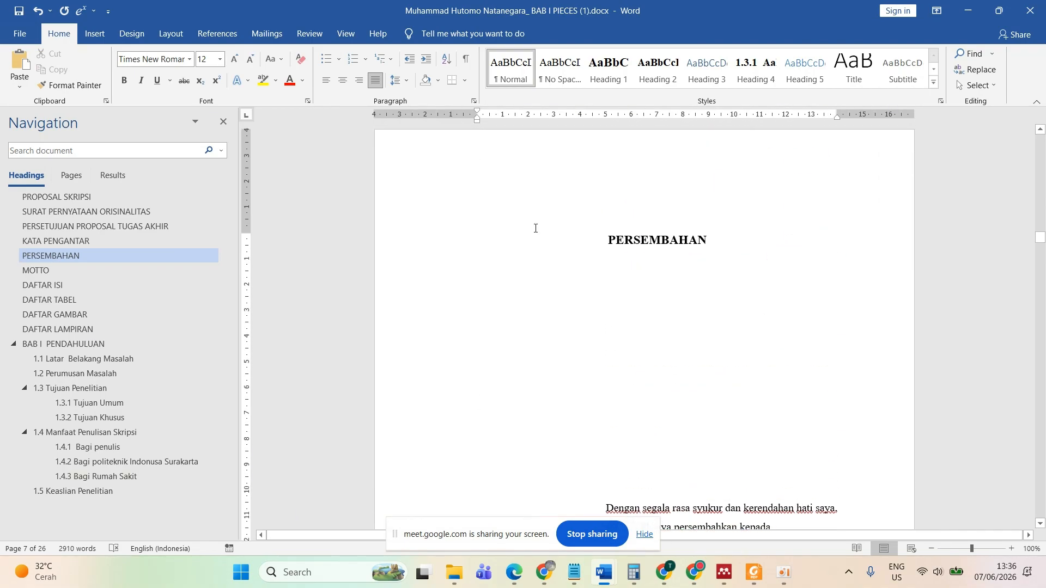
{"action": "scroll", "coordinate": [703, 238], "scroll_direction": "down", "scroll_amount": 12}
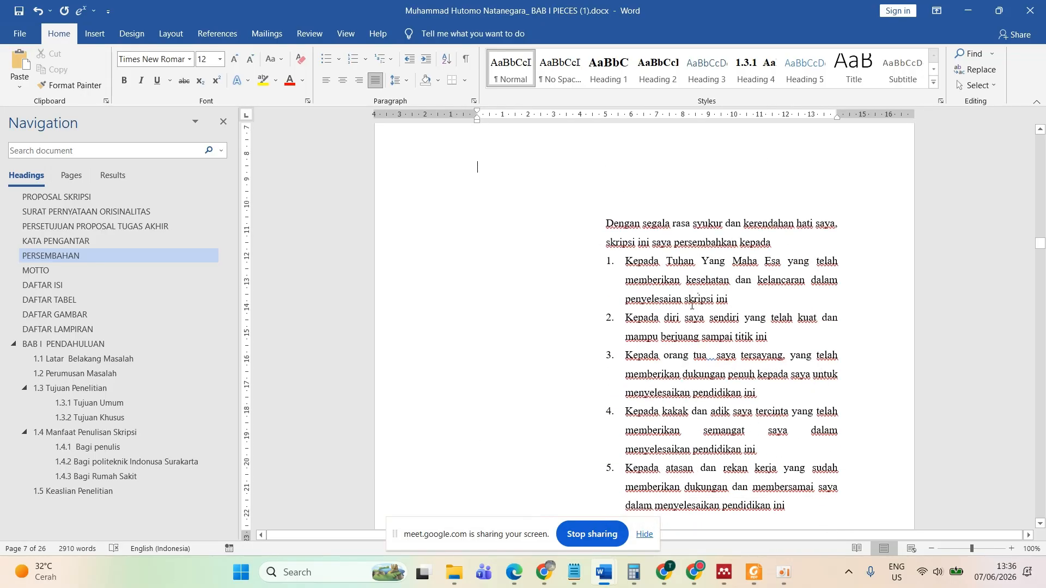
{"action": "scroll", "coordinate": [685, 329], "scroll_direction": "down", "scroll_amount": 3}
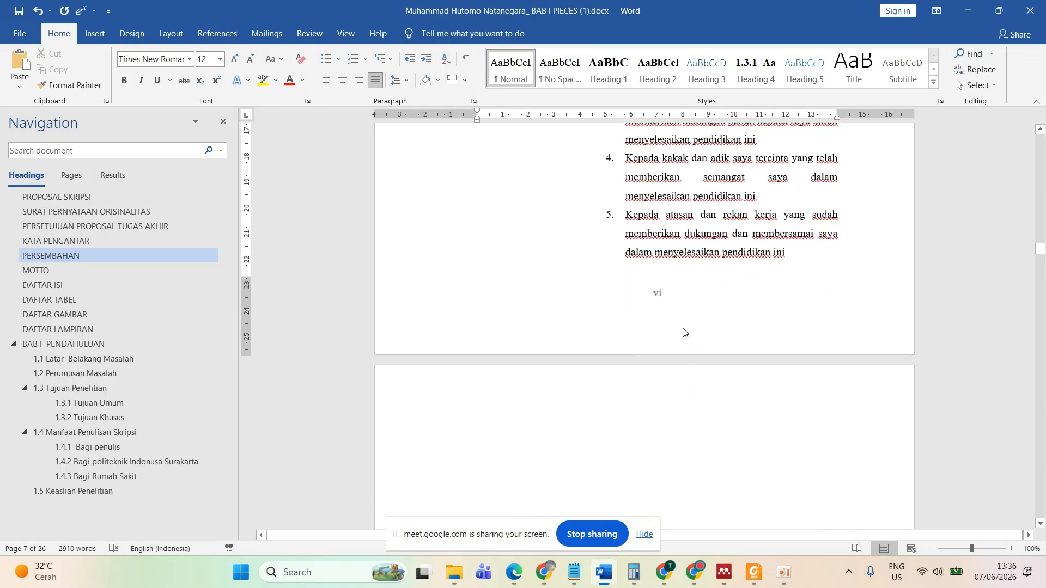
{"action": "left_click", "coordinate": [653, 387]}
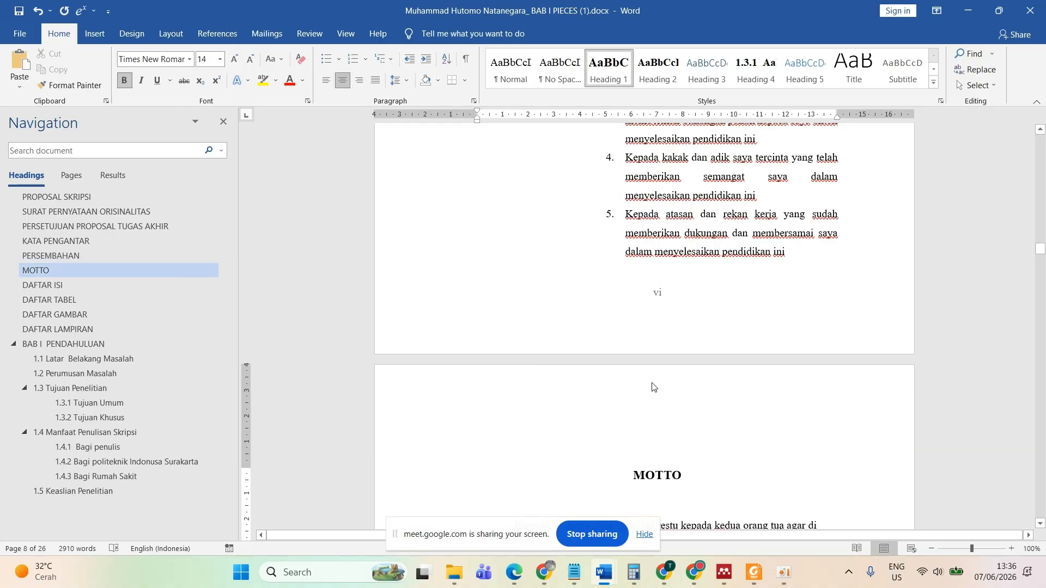
{"action": "scroll", "coordinate": [665, 204], "scroll_direction": "up", "scroll_amount": 15}
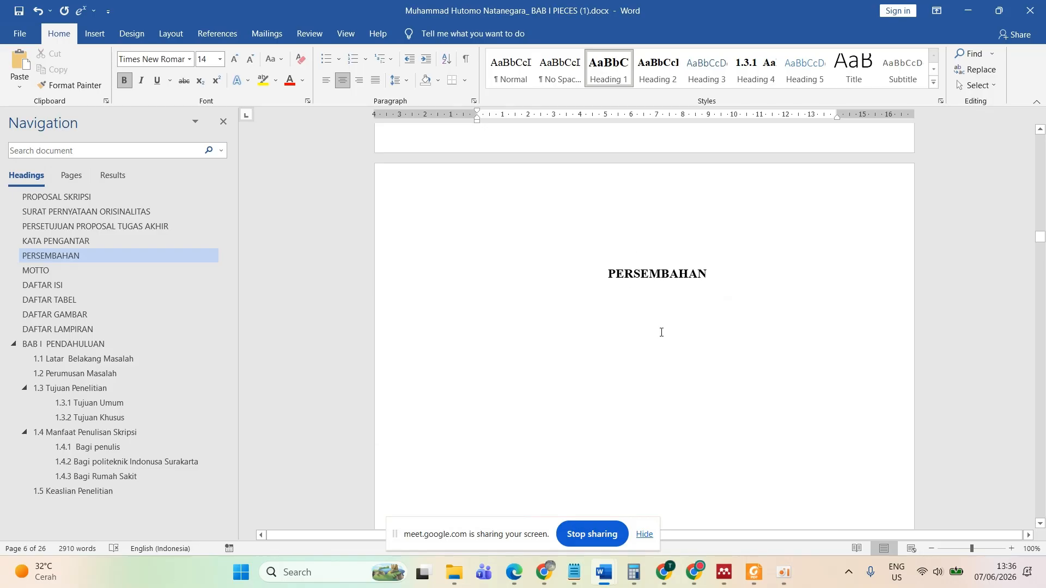
{"action": "scroll", "coordinate": [661, 332], "scroll_direction": "down", "scroll_amount": 3}
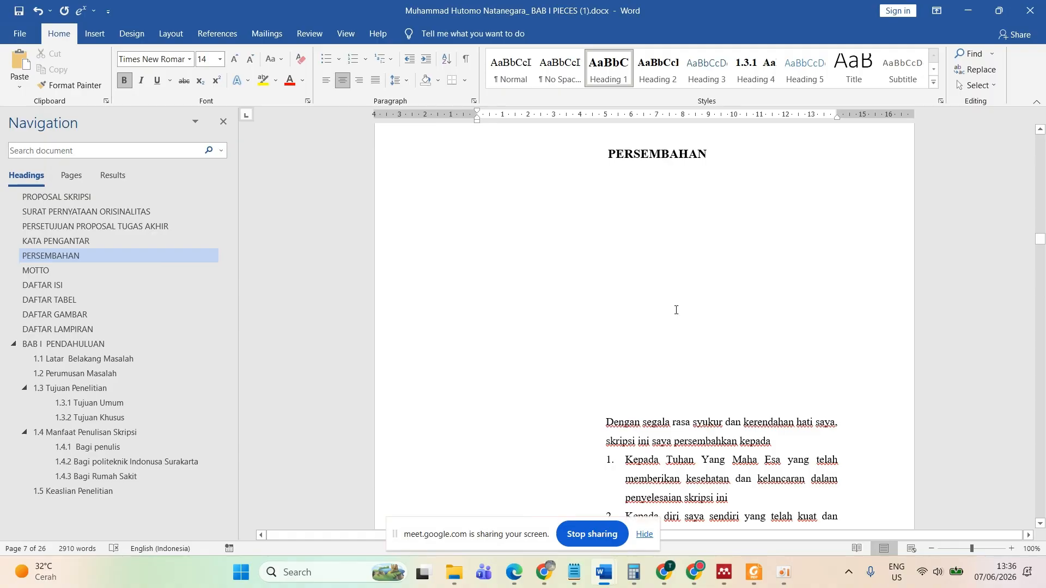
{"action": "scroll", "coordinate": [675, 310], "scroll_direction": "down", "scroll_amount": 1}
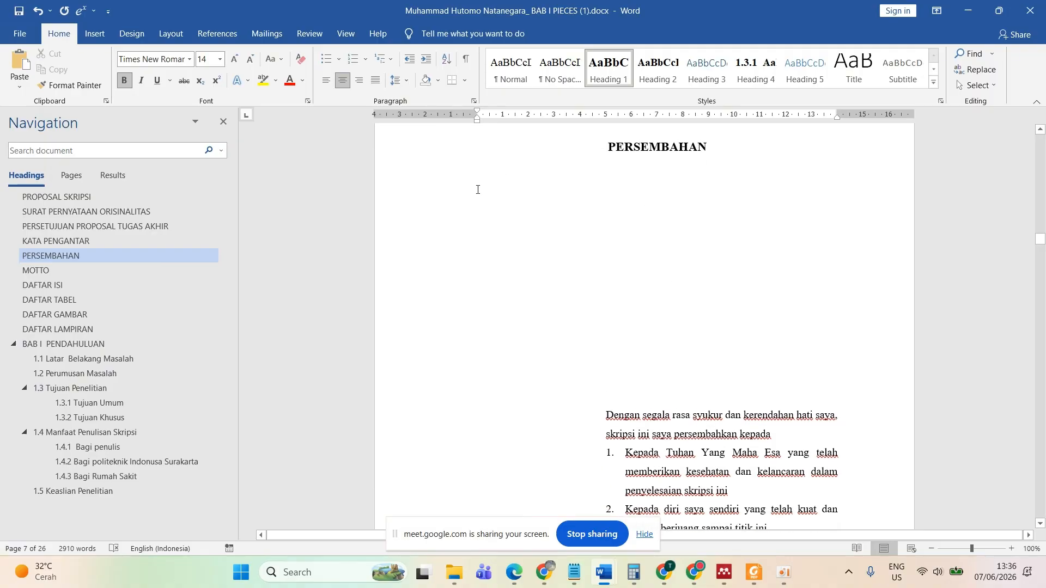
{"action": "scroll", "coordinate": [603, 230], "scroll_direction": "up", "scroll_amount": 3}
{"action": "scroll", "coordinate": [545, 245], "scroll_direction": "down", "scroll_amount": 2}
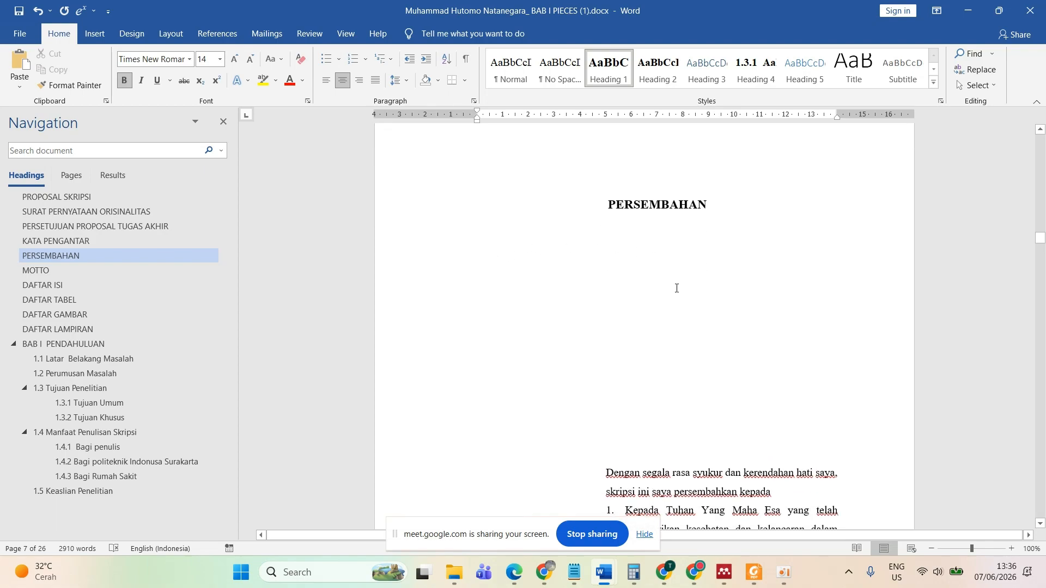
{"action": "scroll", "coordinate": [677, 261], "scroll_direction": "down", "scroll_amount": 5}
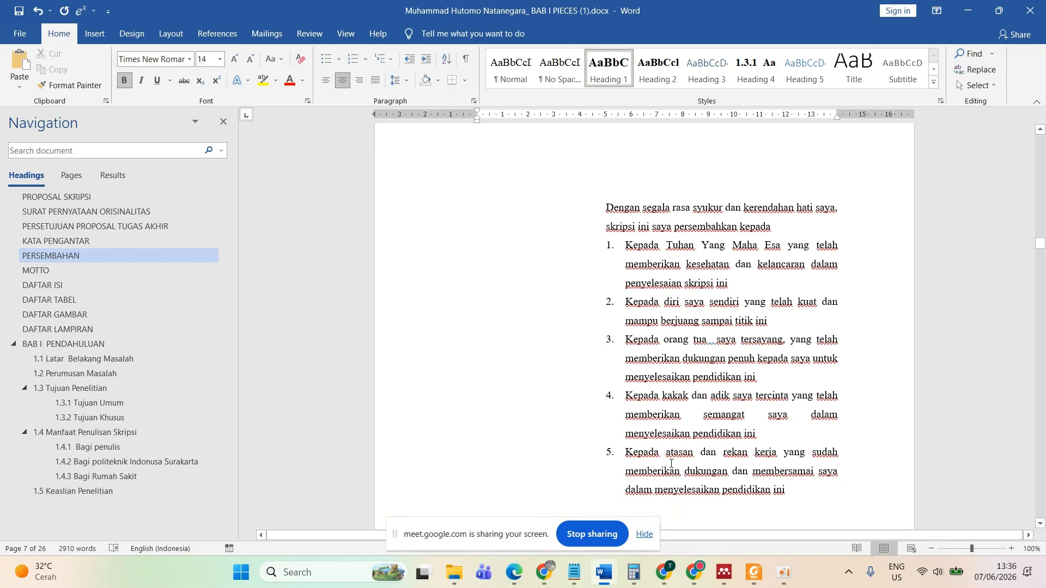
{"action": "scroll", "coordinate": [652, 305], "scroll_direction": "down", "scroll_amount": 6}
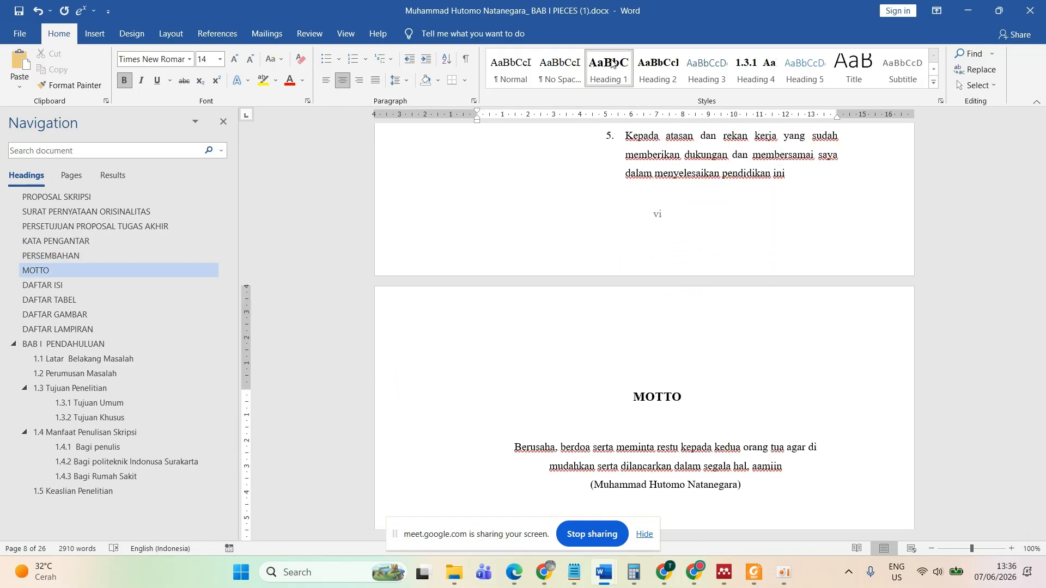
- Set the left indent of the two-line quote below the MOTTO heading to 0 cm so it centres between the margins
{"action": "scroll", "coordinate": [661, 429], "scroll_direction": "down", "scroll_amount": 2}
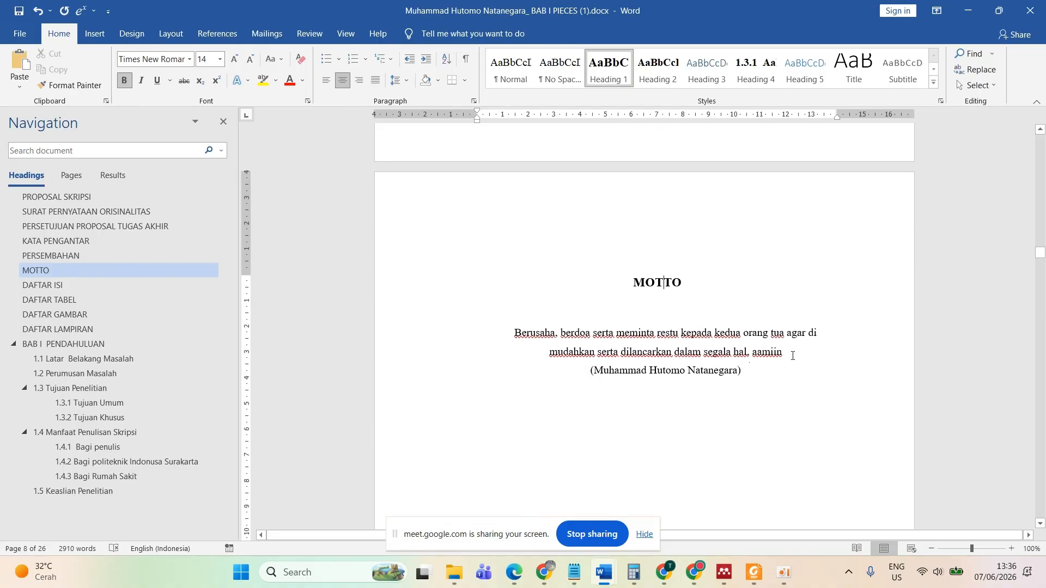
{"action": "left_click", "coordinate": [793, 356]}
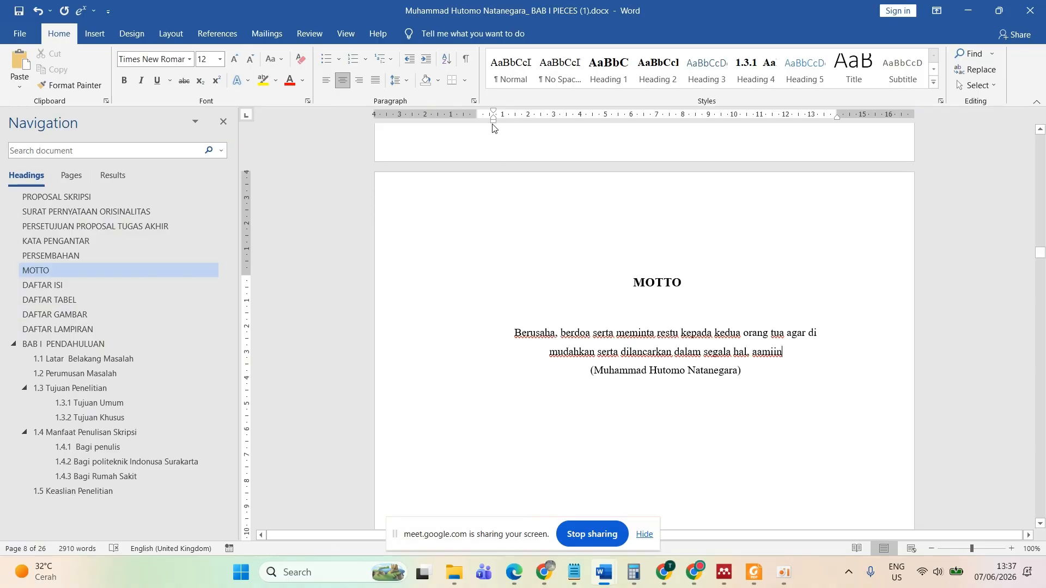
{"action": "left_click_drag", "start_coordinate": [493, 126], "coordinate": [477, 125]}
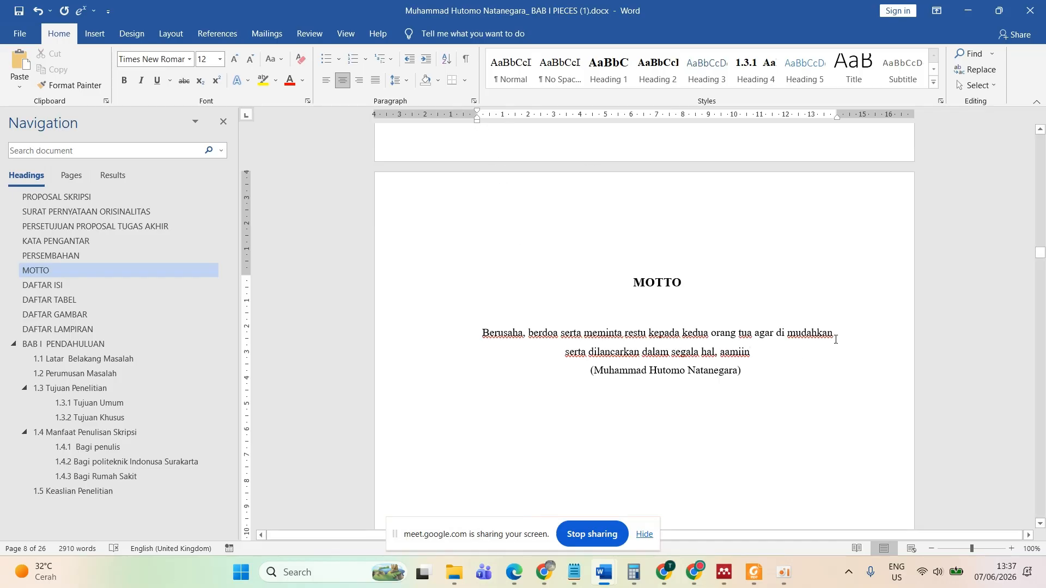
{"action": "scroll", "coordinate": [709, 354], "scroll_direction": "down", "scroll_amount": 3}
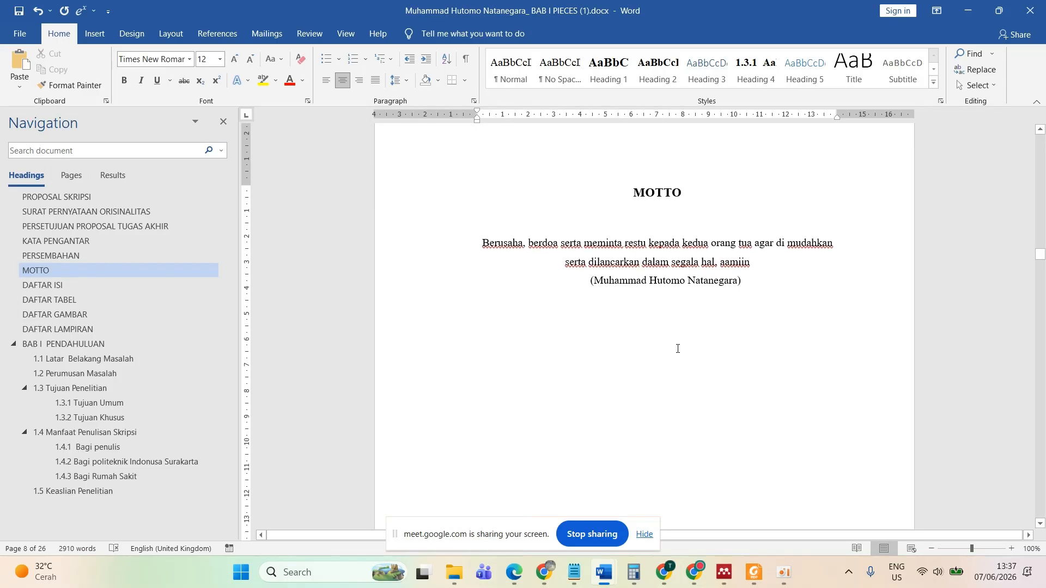
{"action": "left_click", "coordinate": [741, 284]}
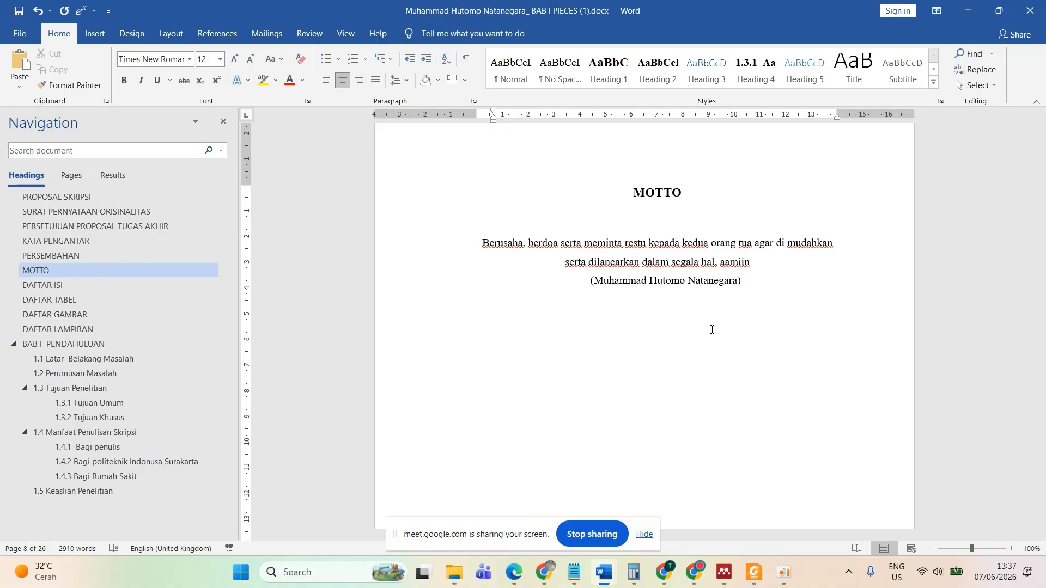
- Add a blank line below the DAFTAR ISI heading and insert the Automatic Table 1 table of contents there
{"action": "scroll", "coordinate": [711, 329], "scroll_direction": "down", "scroll_amount": 10}
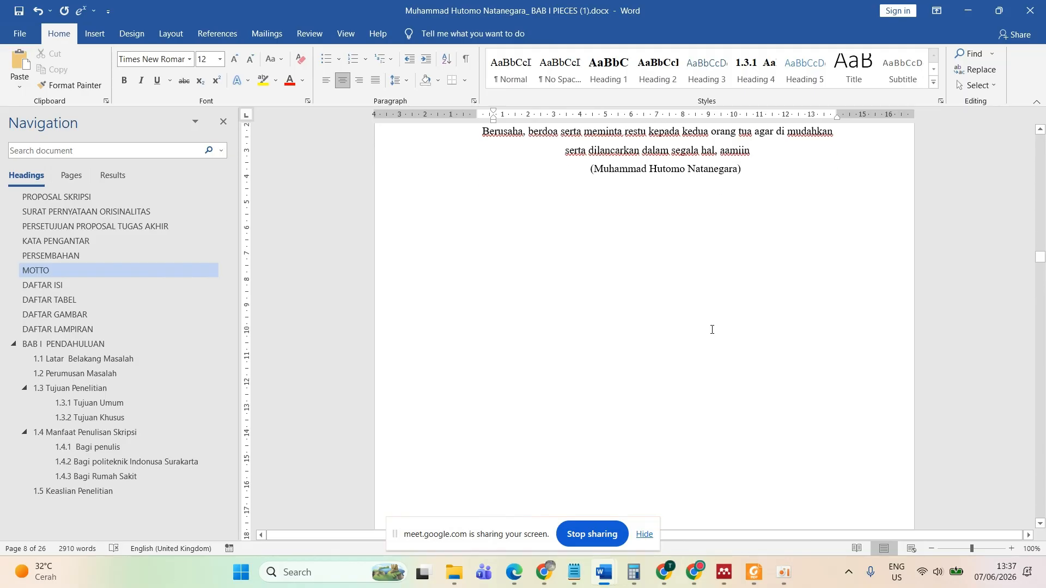
{"action": "scroll", "coordinate": [711, 333], "scroll_direction": "down", "scroll_amount": 2}
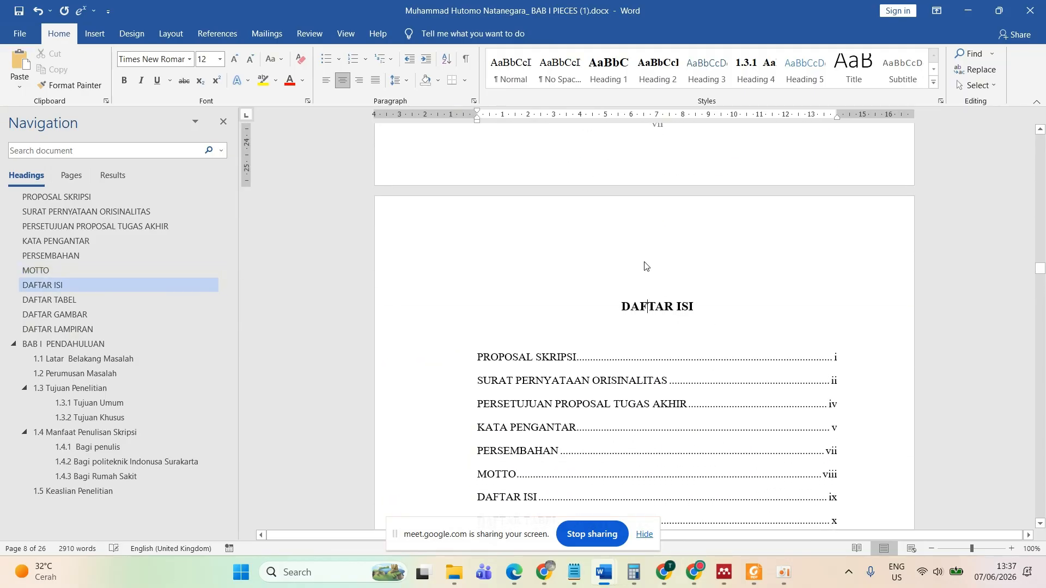
{"action": "left_click", "coordinate": [650, 297]}
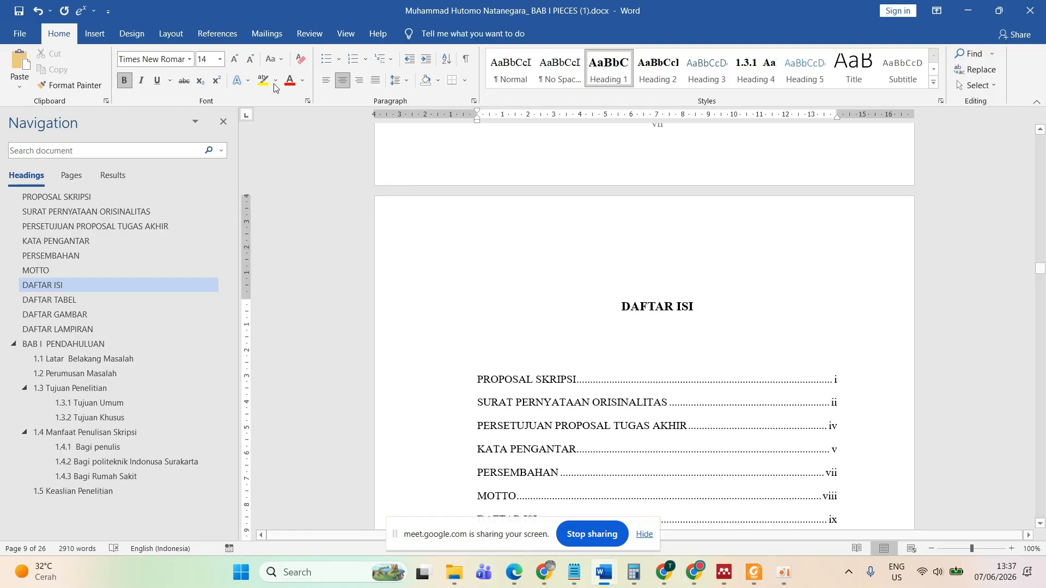
{"action": "left_click", "coordinate": [201, 37]}
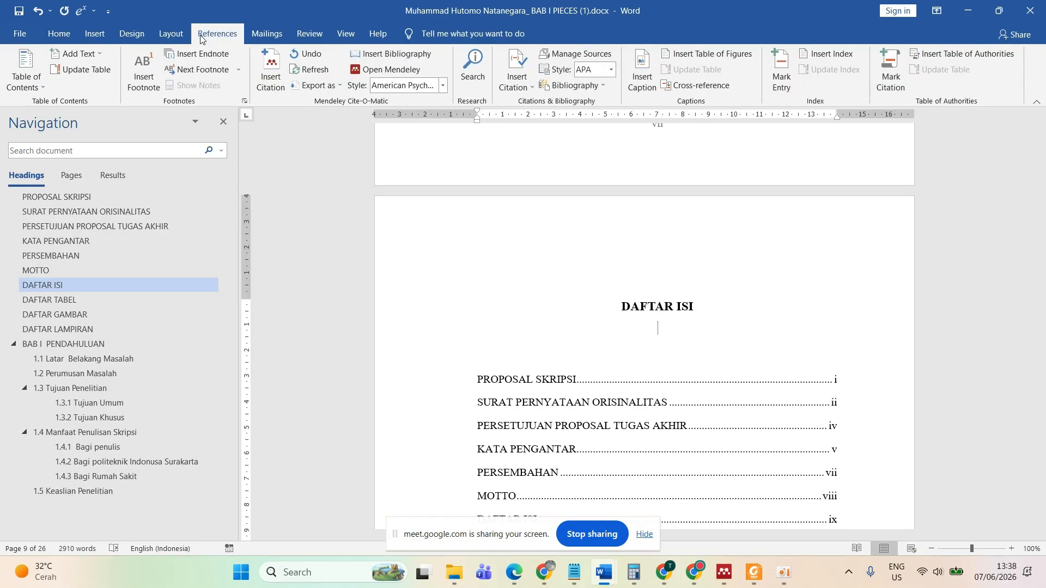
{"action": "left_click", "coordinate": [24, 68]}
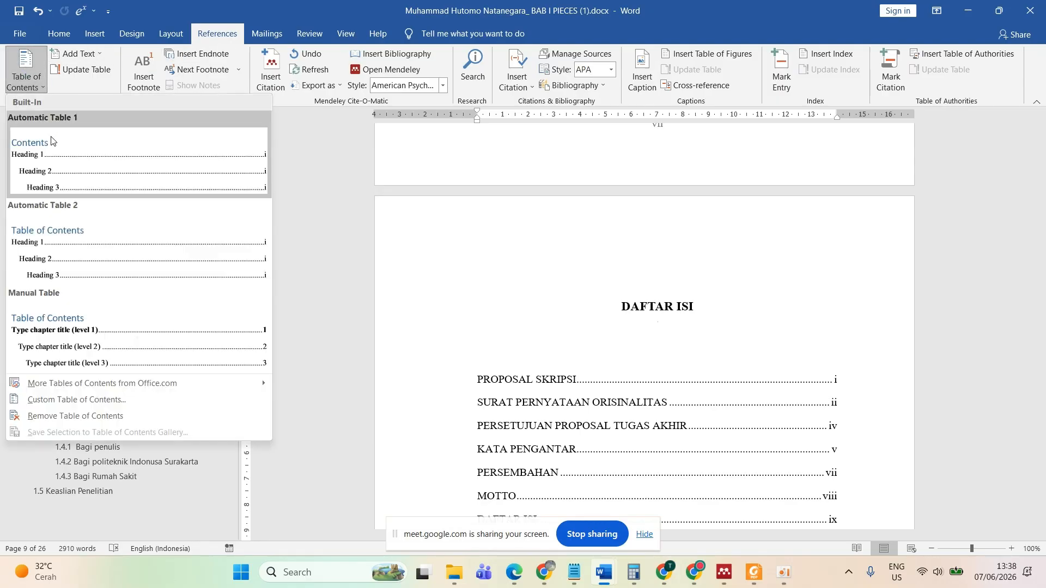
{"action": "left_click", "coordinate": [79, 172]}
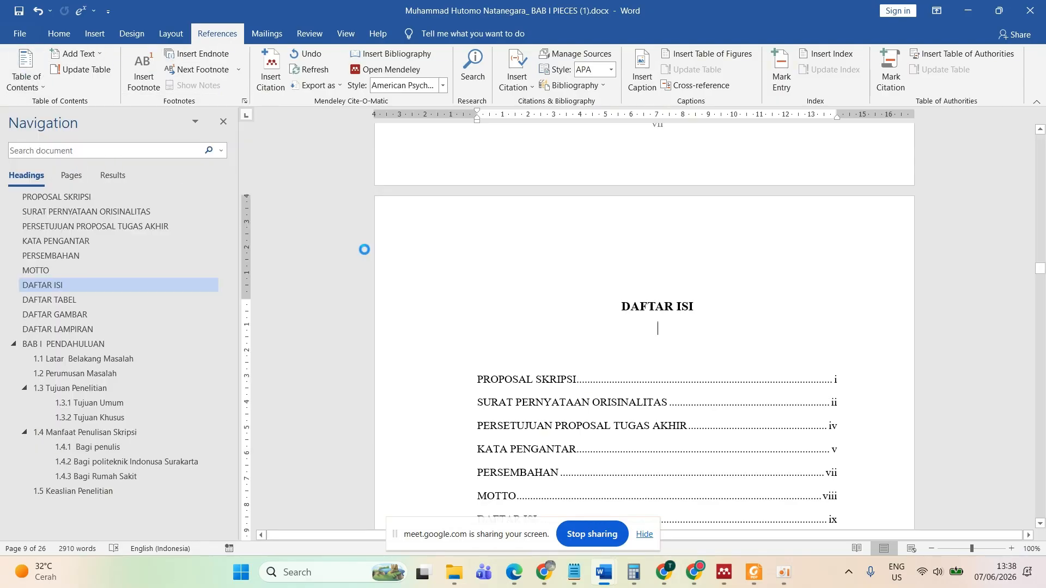
- Delete the Contents title and the surplus blank line between the DAFTAR ISI heading and the table of contents entries
{"action": "scroll", "coordinate": [472, 352], "scroll_direction": "down", "scroll_amount": 1}
{"action": "scroll", "coordinate": [473, 352], "scroll_direction": "up", "scroll_amount": 5}
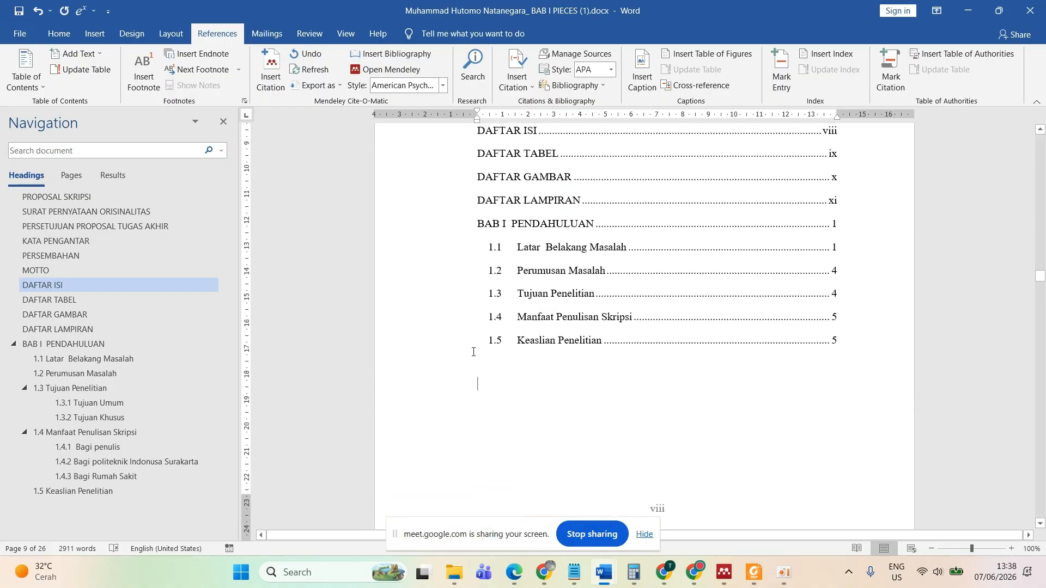
{"action": "scroll", "coordinate": [473, 352], "scroll_direction": "up", "scroll_amount": 3}
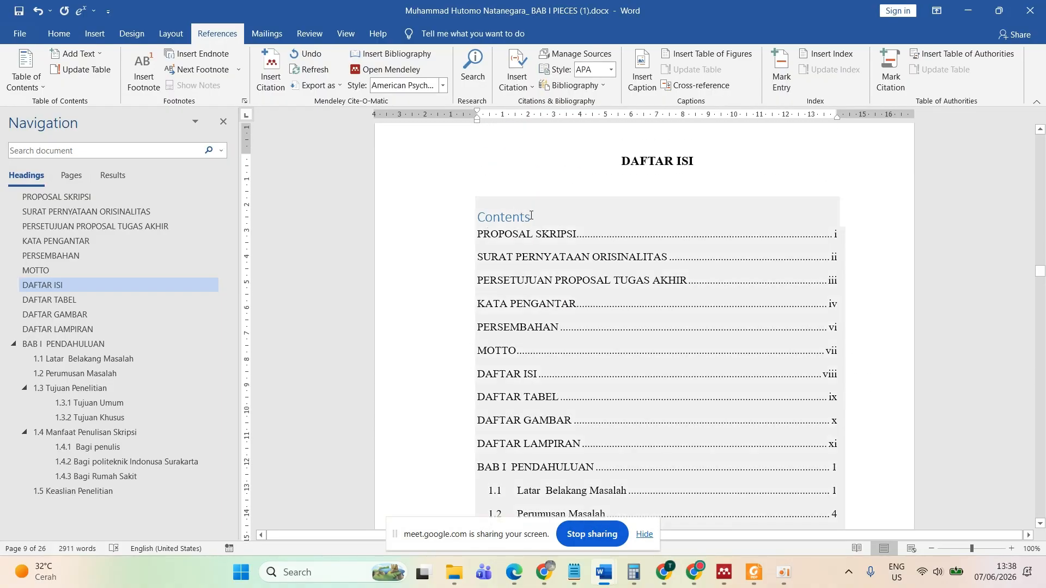
{"action": "left_click_drag", "start_coordinate": [531, 216], "coordinate": [476, 223]}
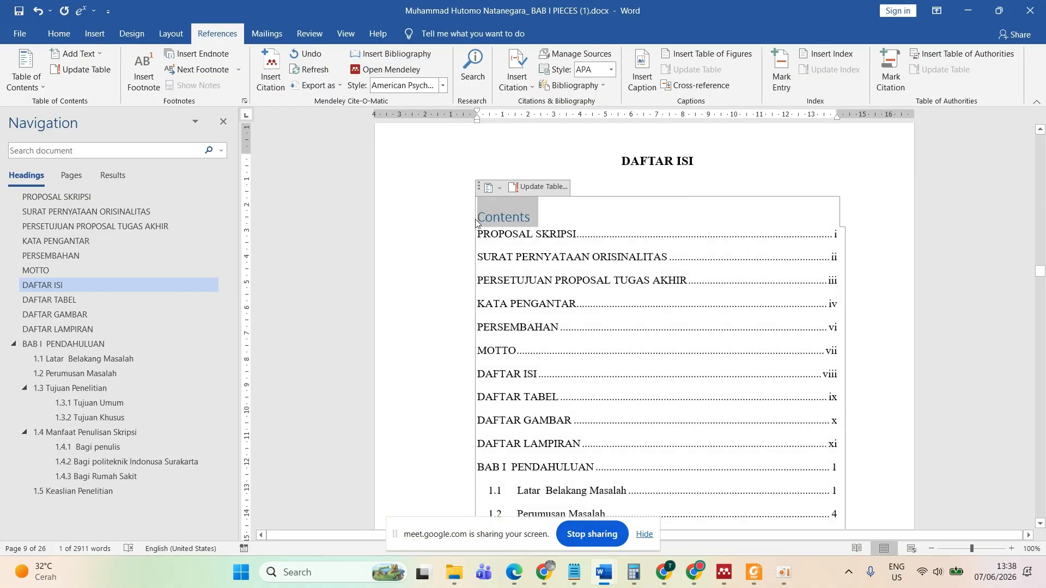
{"action": "key", "text": "BackSpace"}
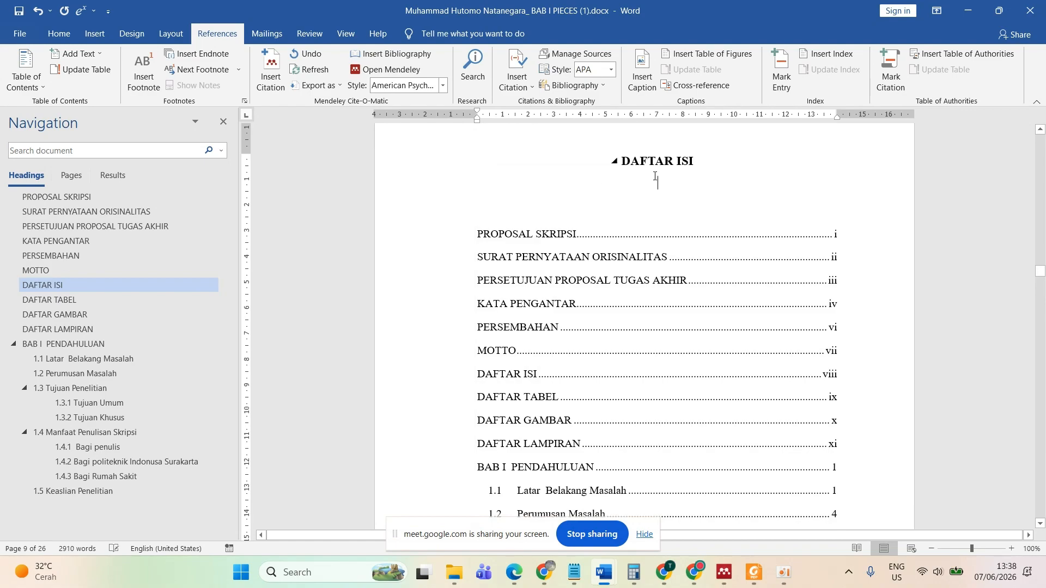
{"action": "key", "text": "BackSpace"}
{"action": "key", "text": "ctrl+z"}
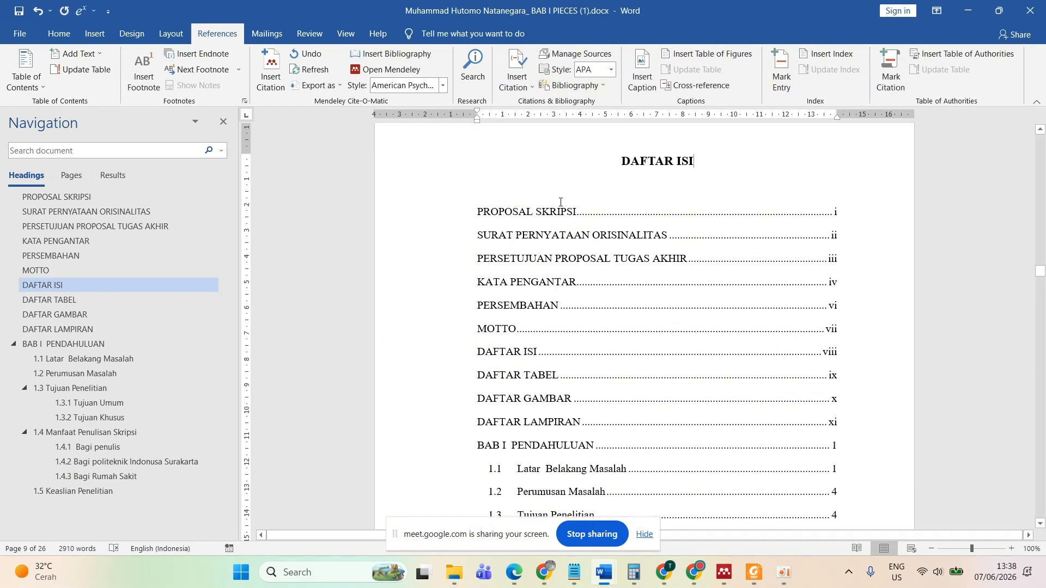
- Set the spacing after all table of contents entries under DAFTAR ISI to 0 pt
{"action": "mouse_move", "coordinate": [492, 211]}
{"action": "left_mouse_down"}
{"action": "mouse_move", "coordinate": [544, 401]}
{"action": "mouse_move", "coordinate": [633, 522]}
{"action": "mouse_move", "coordinate": [637, 423]}
{"action": "left_mouse_up"}
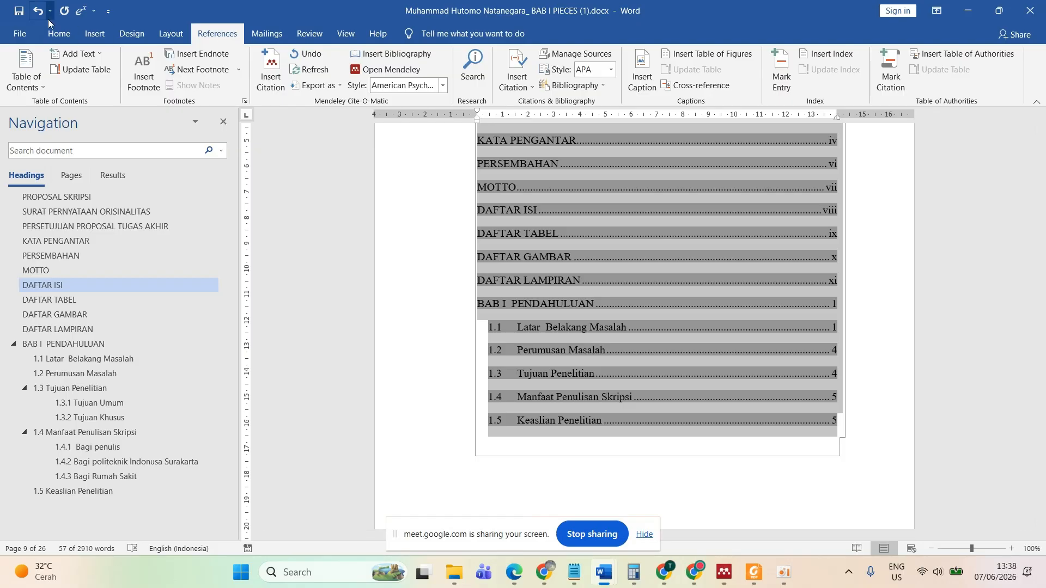
{"action": "left_click", "coordinate": [56, 35]}
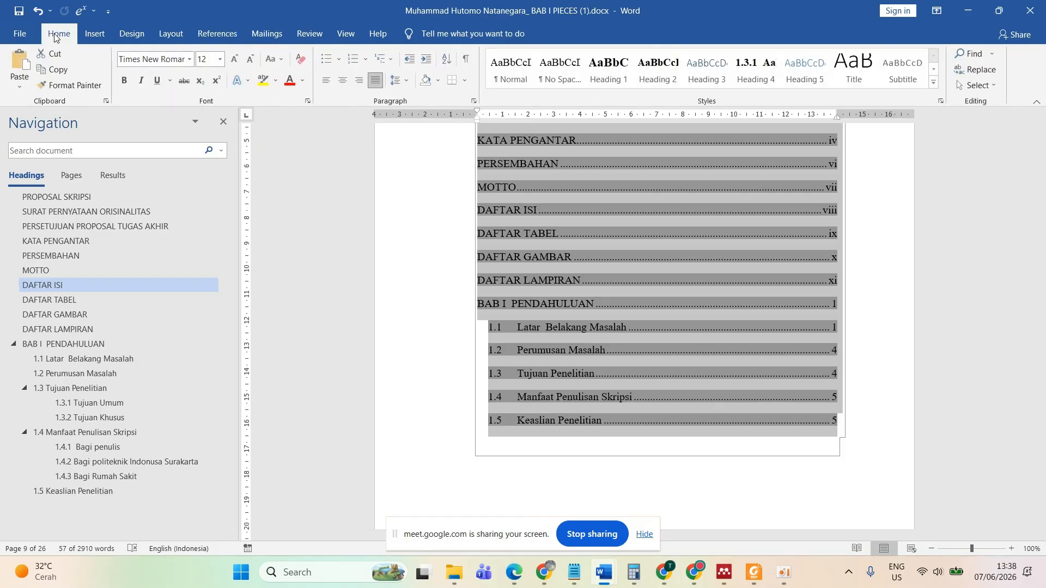
{"action": "left_click", "coordinate": [406, 80]}
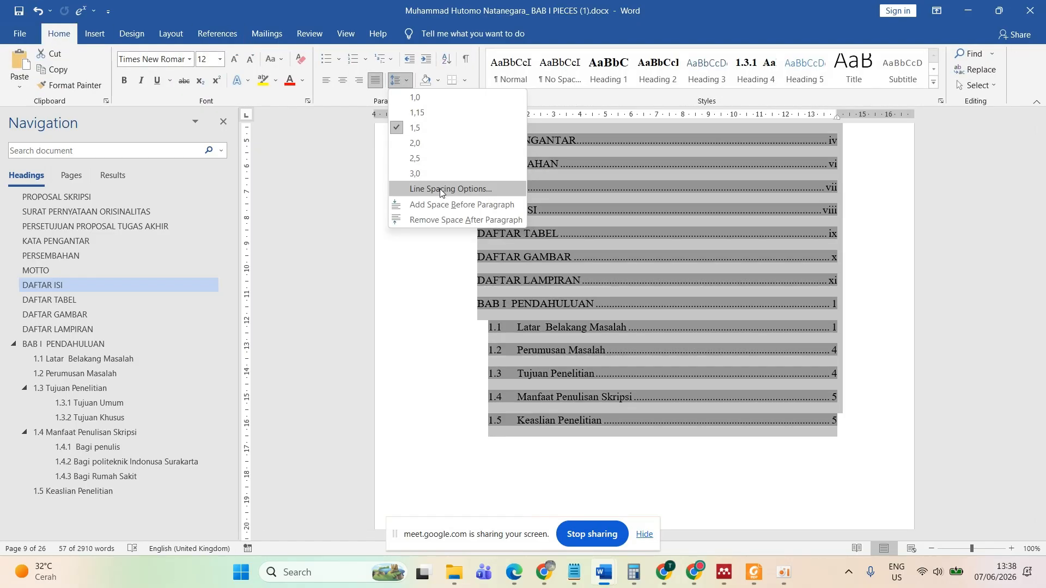
{"action": "left_click", "coordinate": [440, 189]}
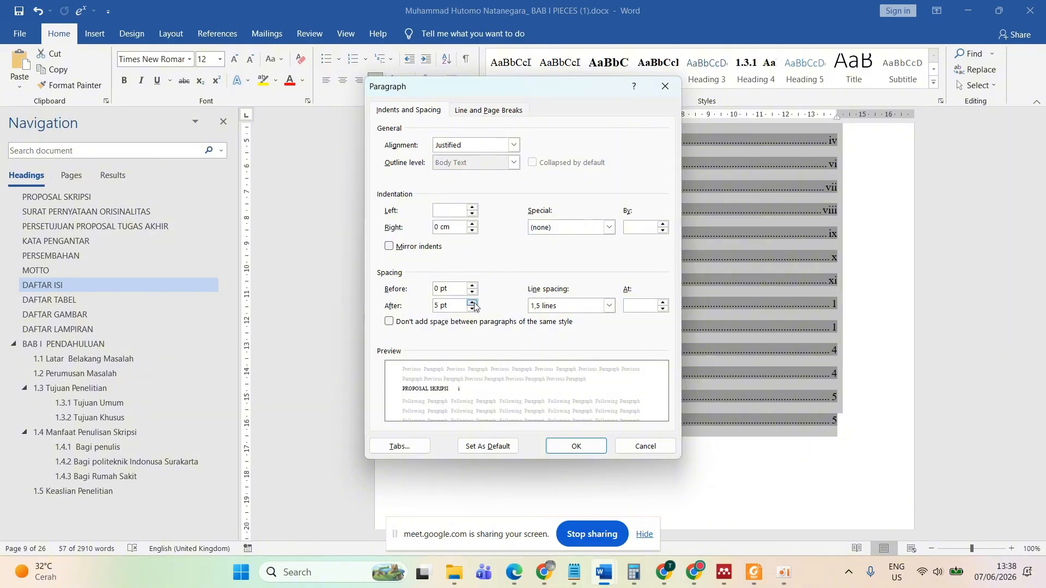
{"action": "left_click", "coordinate": [473, 301]}
{"action": "left_click", "coordinate": [473, 308]}
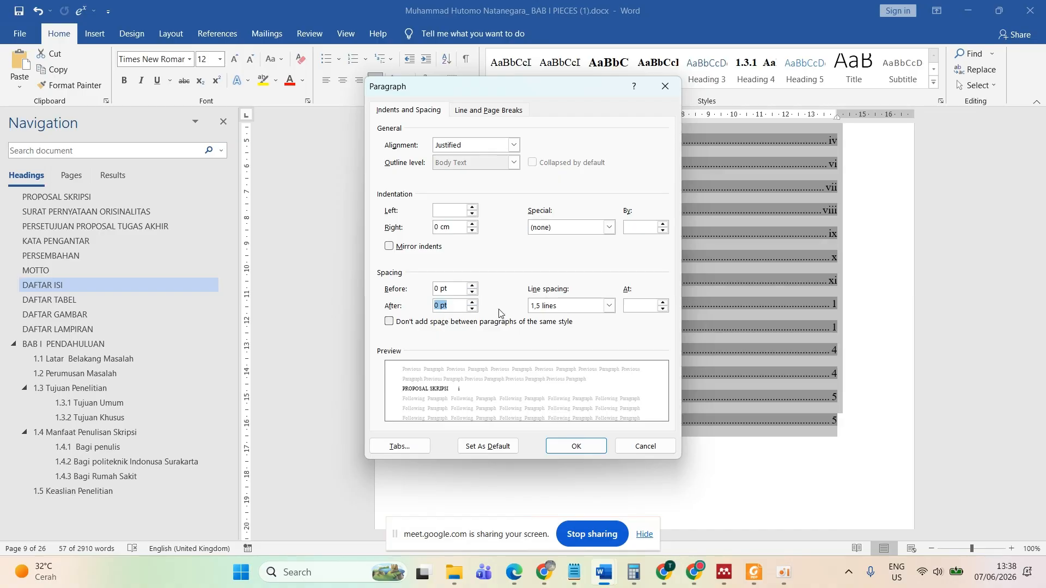
{"action": "left_click", "coordinate": [577, 446]}
{"action": "scroll", "coordinate": [577, 318], "scroll_direction": "up", "scroll_amount": 3}
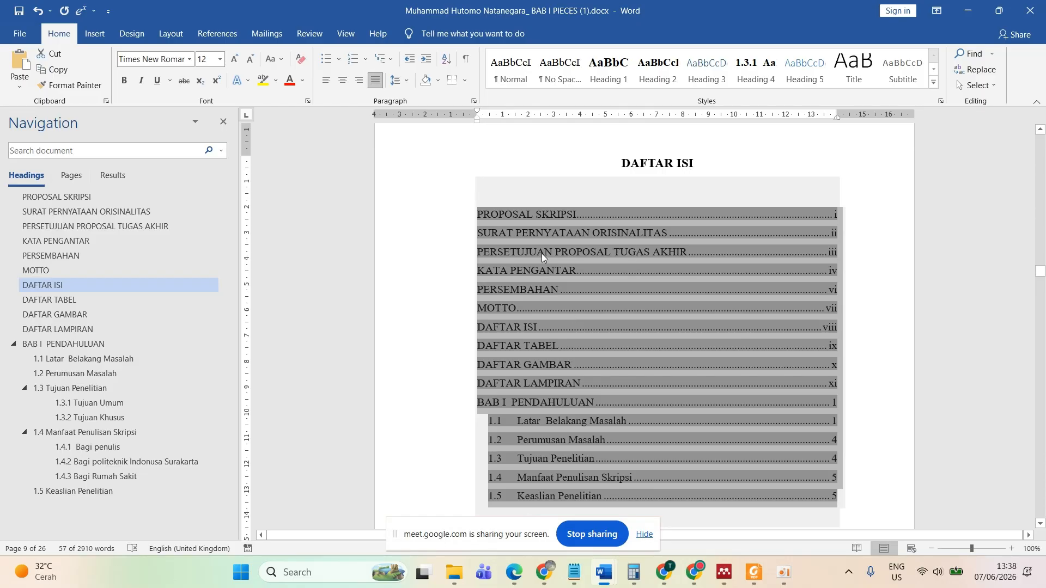
{"action": "left_click", "coordinate": [492, 215]}
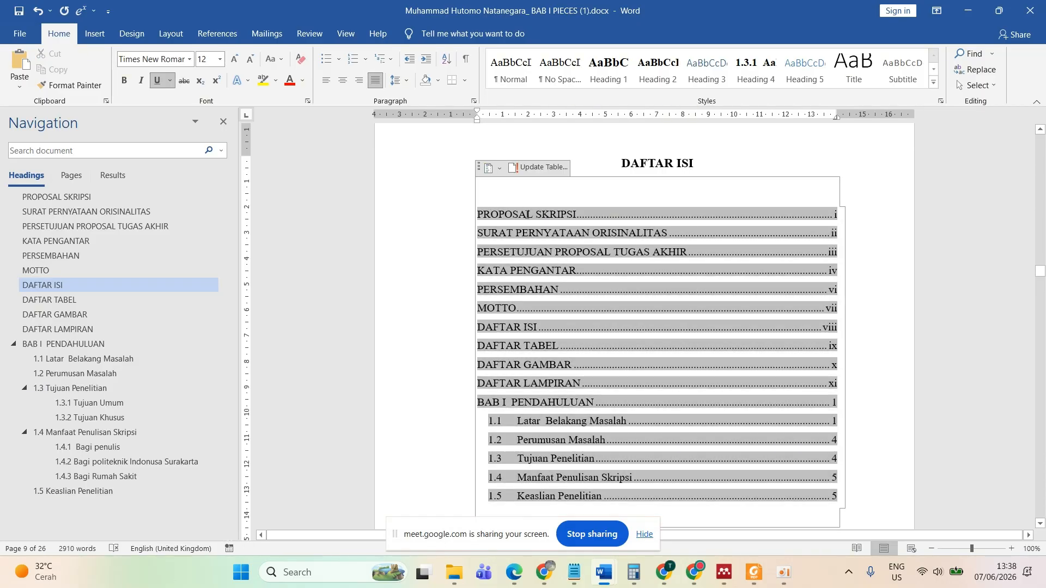
- Check the proposal outline in the BUKU PEDOMAN PDF in Foxit, and add a SAMPUL line above the first table of contents entry in Word
{"action": "left_click", "coordinate": [757, 574]}
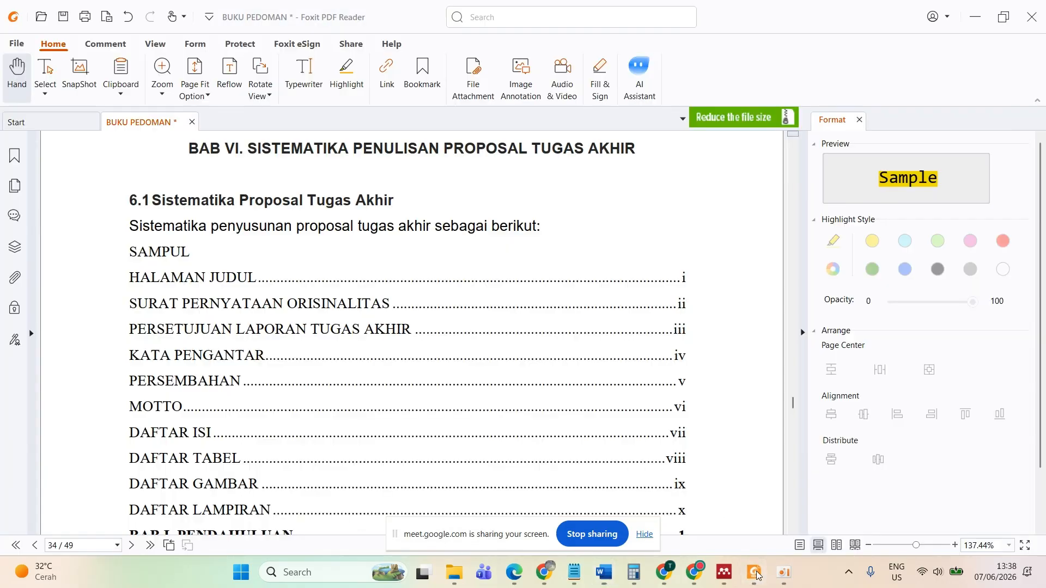
{"action": "scroll", "coordinate": [344, 329], "scroll_direction": "down", "scroll_amount": 1}
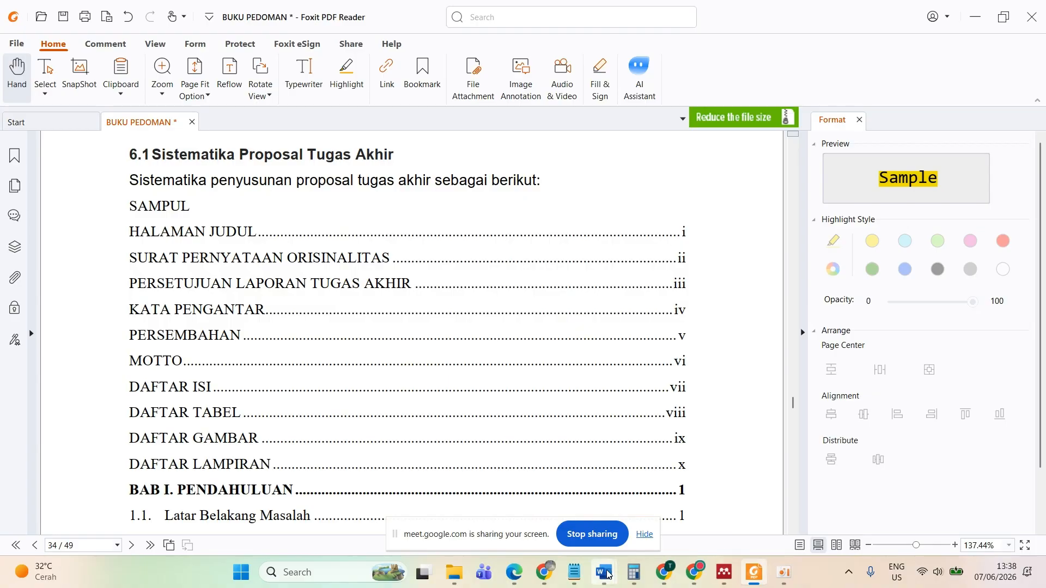
{"action": "mouse_move", "coordinate": [604, 572]}
{"action": "left_click", "coordinate": [911, 512]}
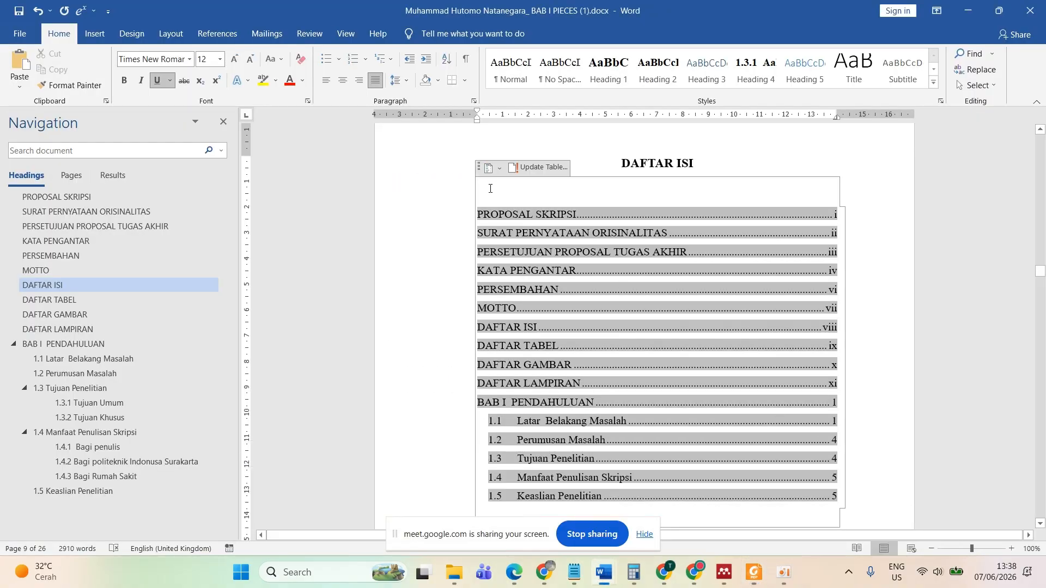
{"action": "left_click", "coordinate": [479, 201]}
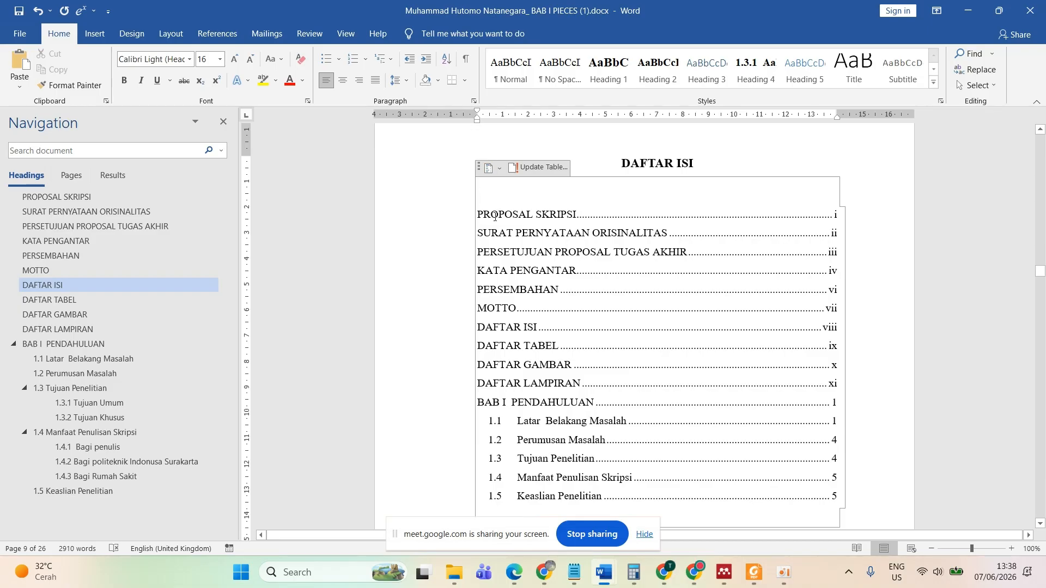
{"action": "type", "text": "SAMPUL"}
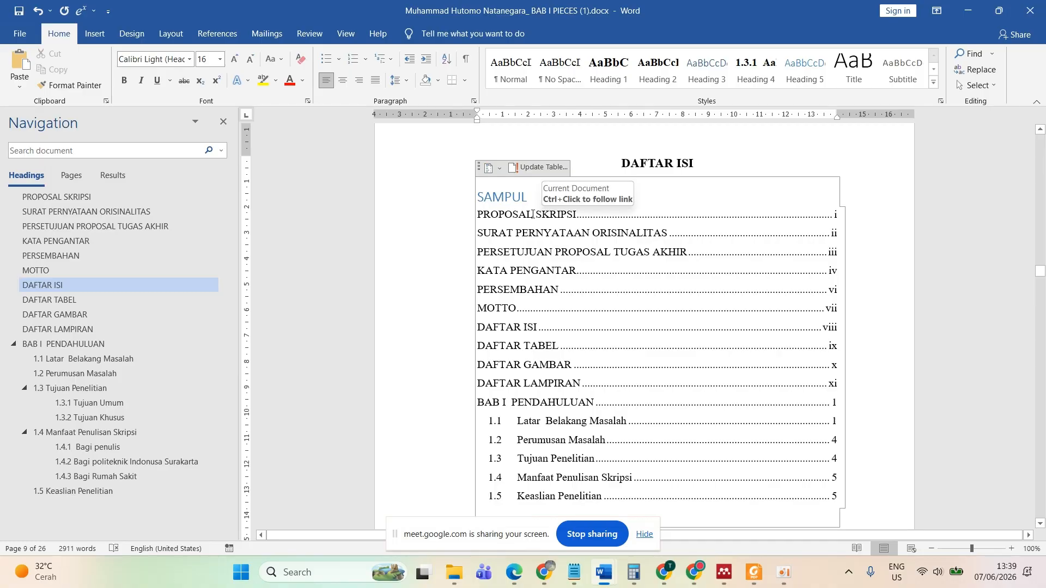
- Copy the PROPOSAL SKRIPSI entry's formatting onto the SAMPUL line, remove its underline and set its font colour to Automatic
{"action": "left_click", "coordinate": [509, 215]}
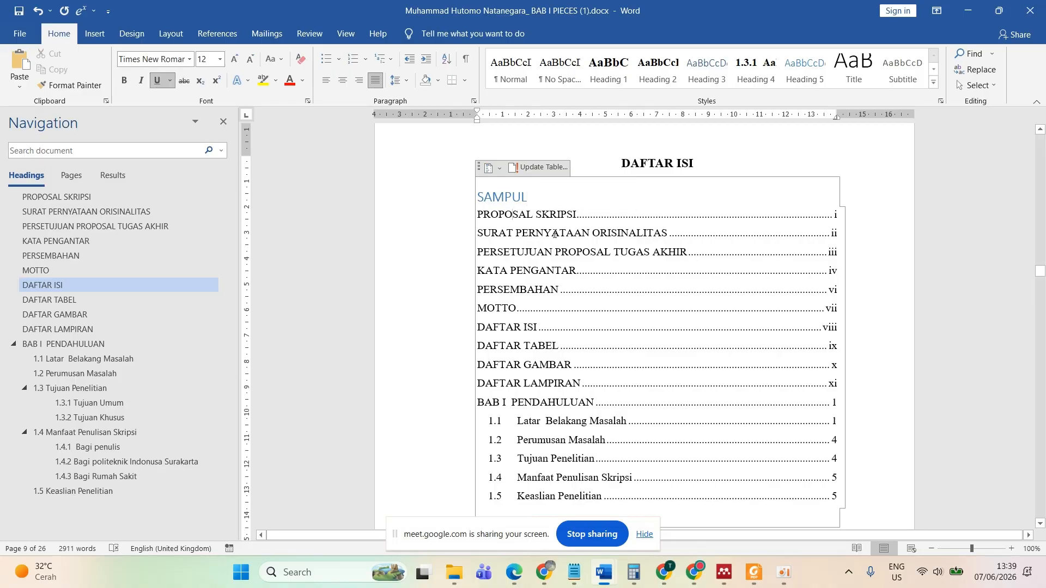
{"action": "left_click", "coordinate": [97, 89]}
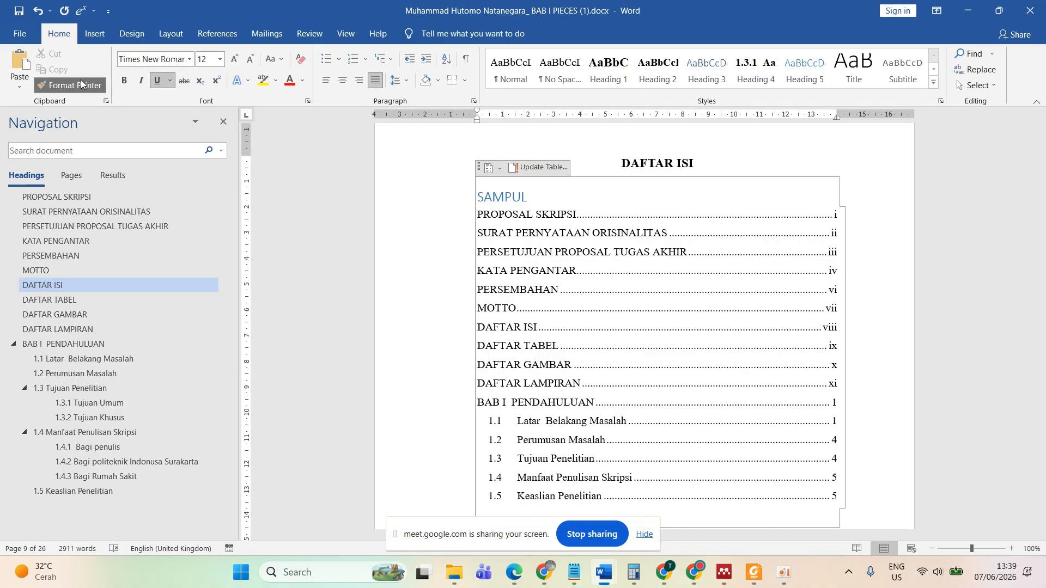
{"action": "left_click_drag", "start_coordinate": [474, 195], "coordinate": [536, 199]}
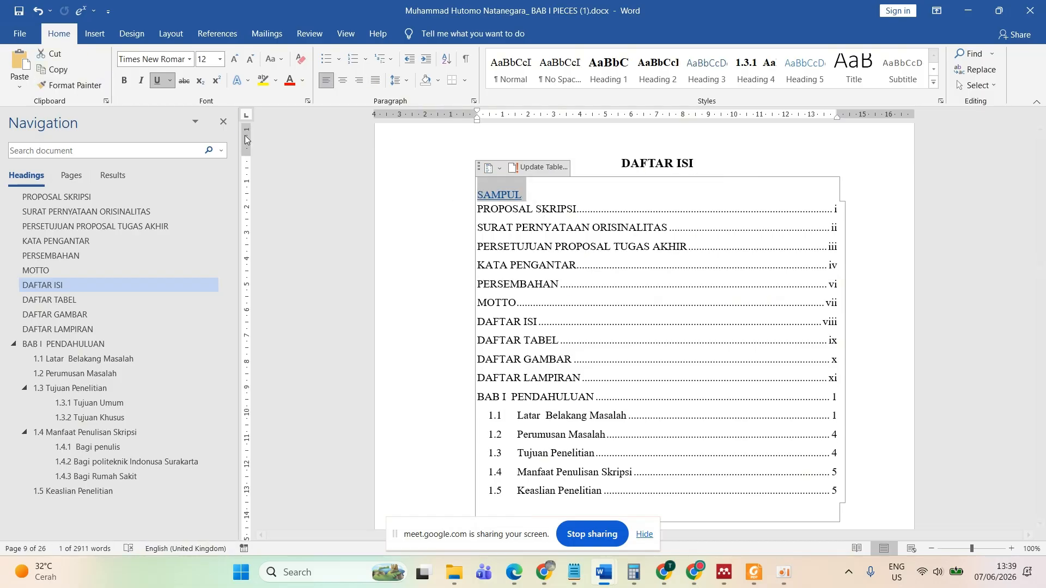
{"action": "left_click", "coordinate": [155, 80]}
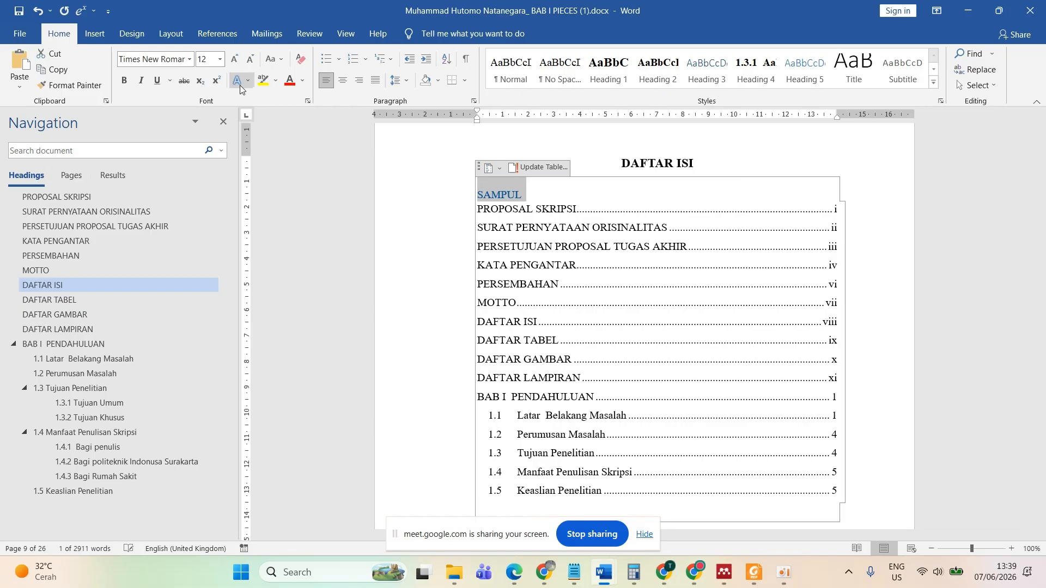
{"action": "left_click", "coordinate": [303, 81]}
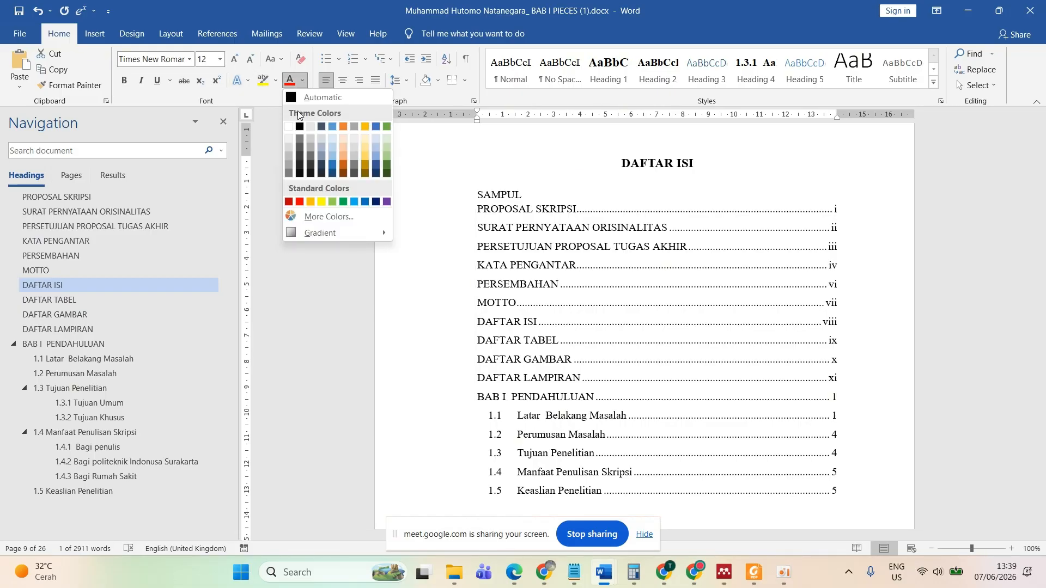
{"action": "left_click", "coordinate": [298, 99]}
{"action": "left_click", "coordinate": [559, 196]}
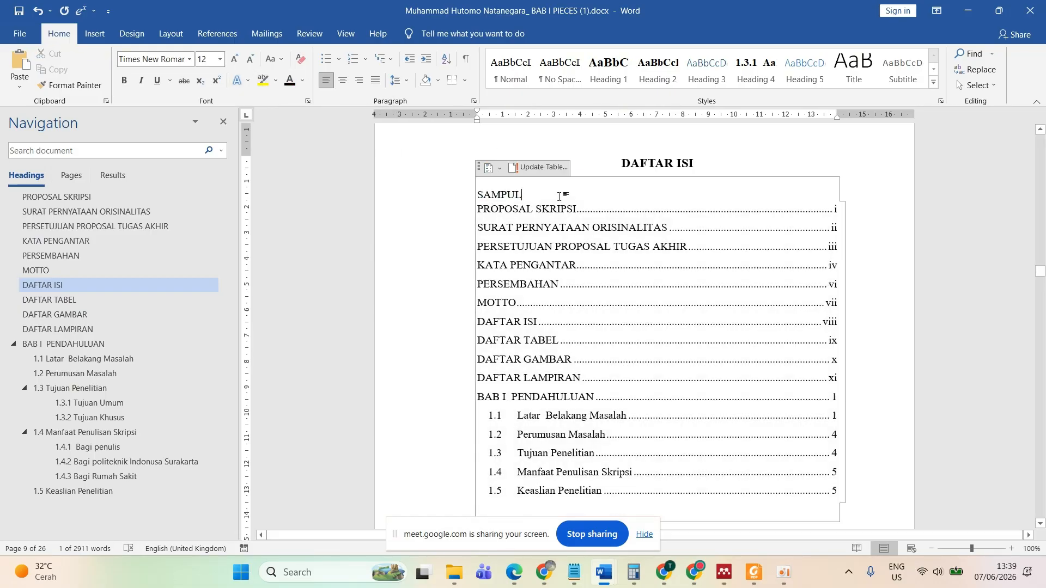
- Consult the guidebook outline in Foxit and replace the PROPOSAL SKRIPSI entry in Word's table of contents with HALAMAN JUDUL
{"action": "left_click", "coordinate": [750, 572]}
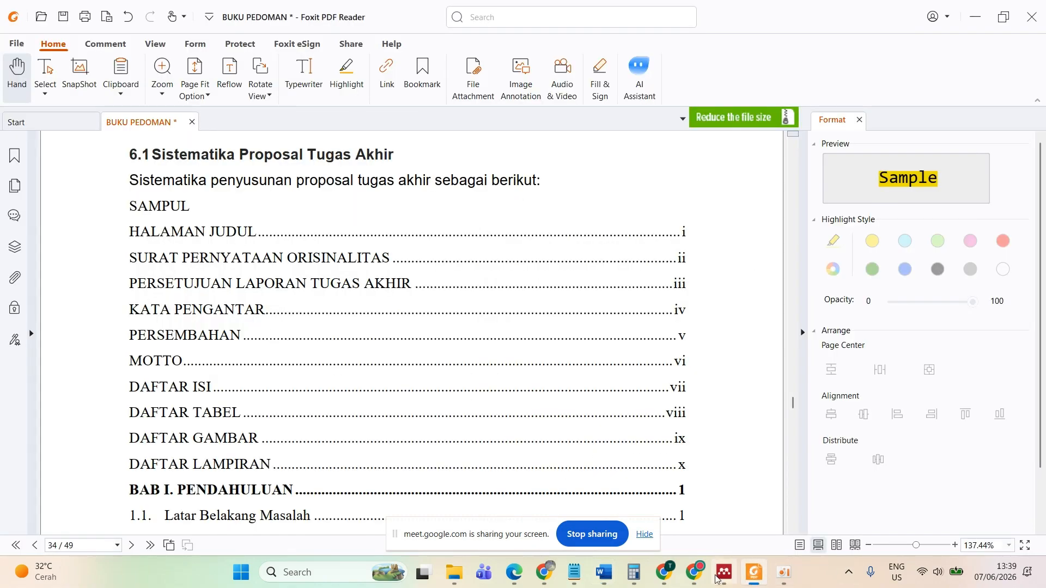
{"action": "left_click", "coordinate": [750, 578]}
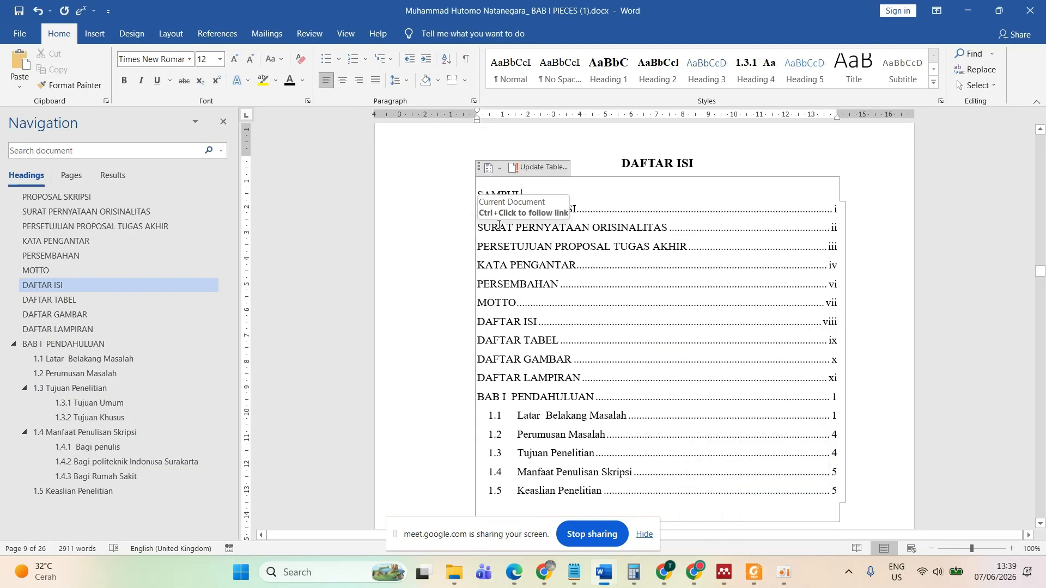
{"action": "left_click", "coordinate": [574, 210]}
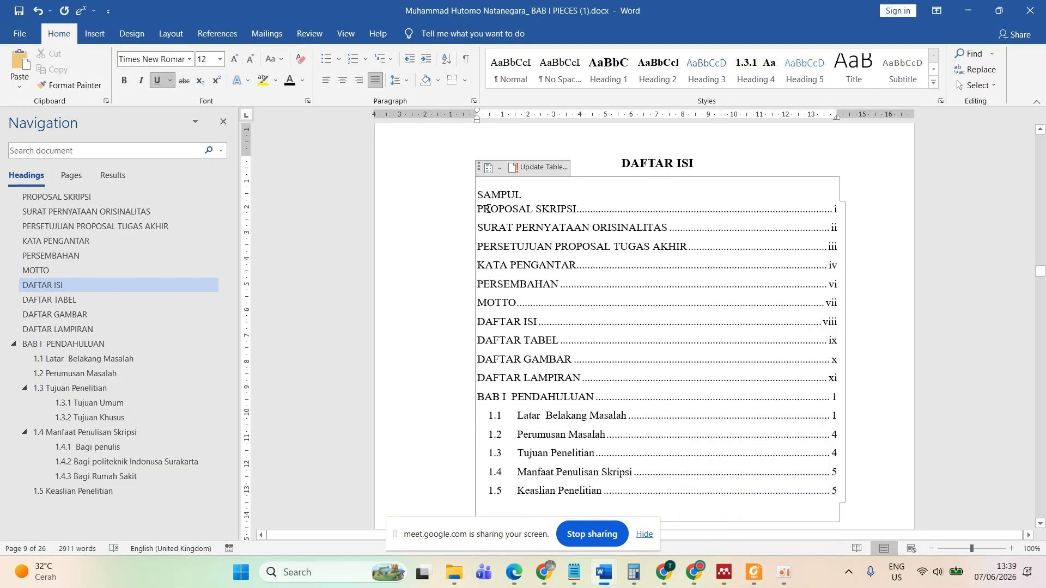
{"action": "left_click_drag", "start_coordinate": [489, 209], "coordinate": [572, 209]}
{"action": "key", "text": "Delete"}
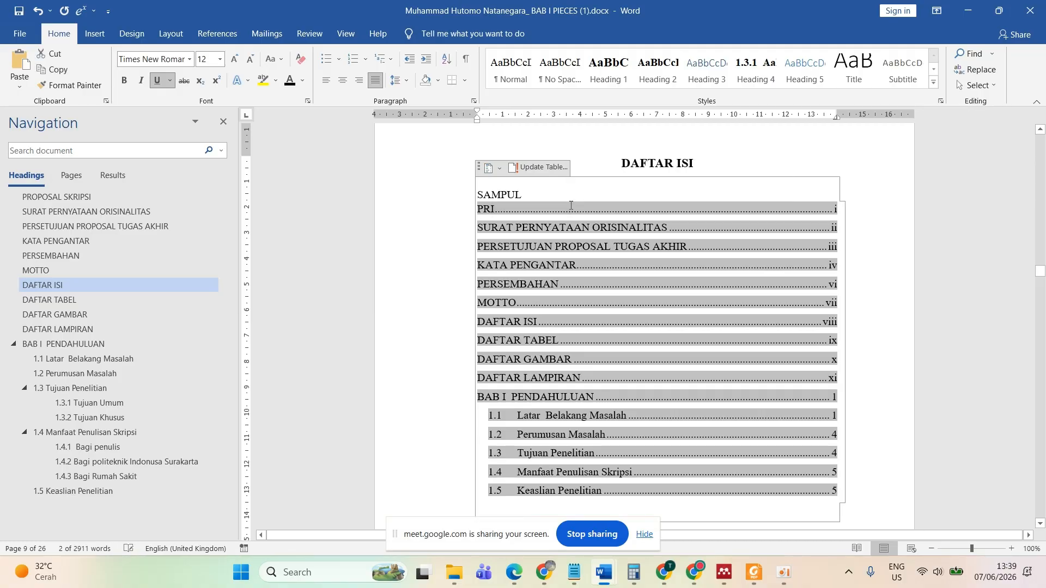
{"action": "key", "text": "Delete"}
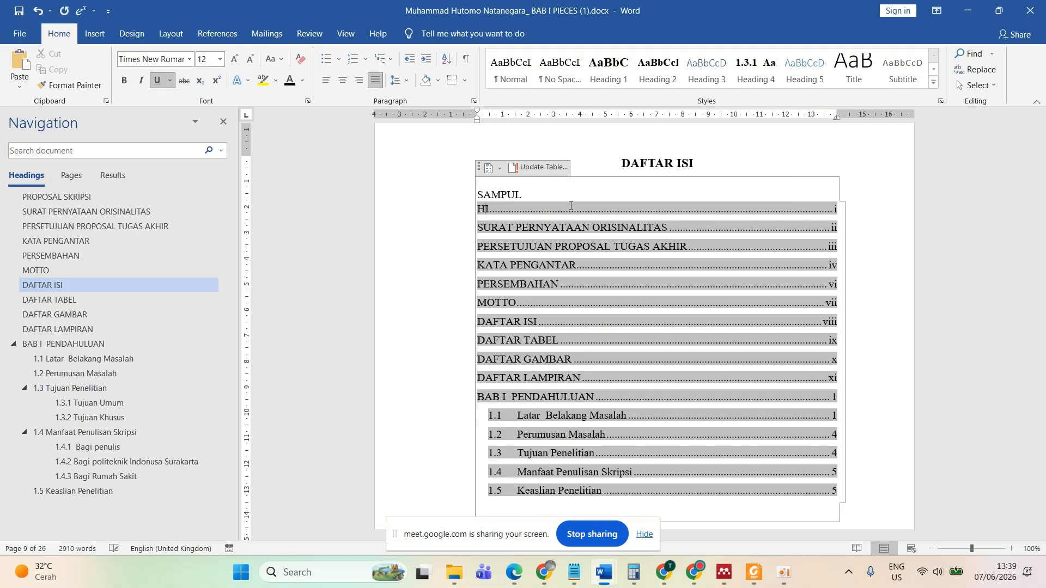
{"action": "type", "text": "HALAMAN JUDUL"}
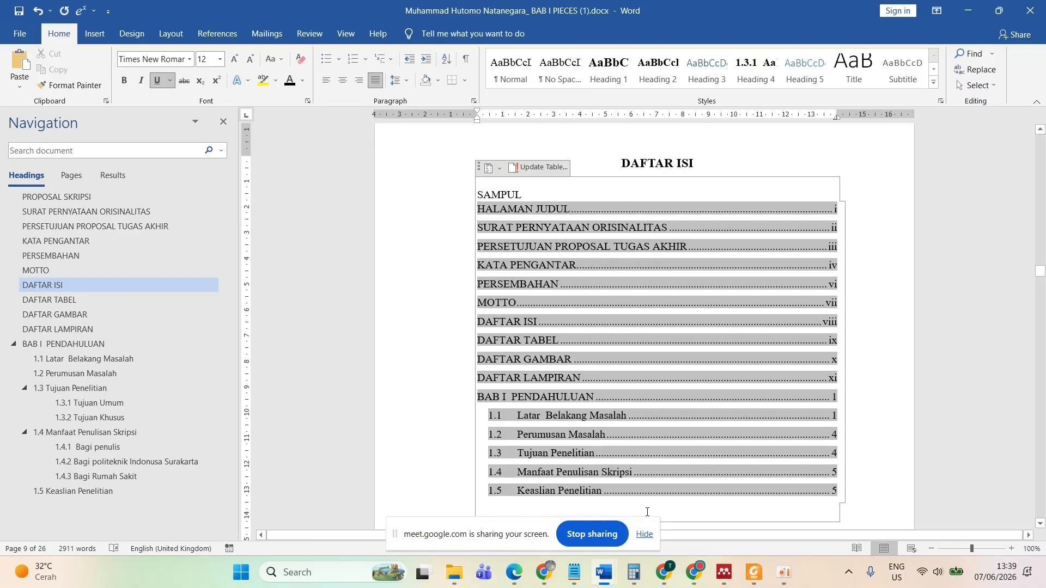
- Compare the table of contents in Word with the guidebook's outline in Foxit, from the front-matter entries to the BAB I subheadings
{"action": "left_click", "coordinate": [757, 572]}
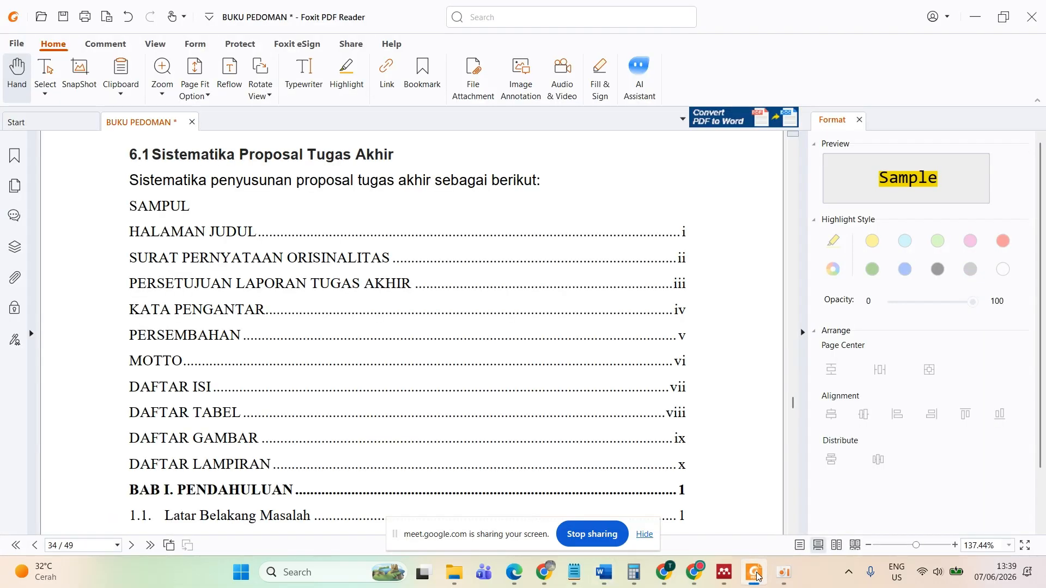
{"action": "left_click", "coordinate": [757, 573]}
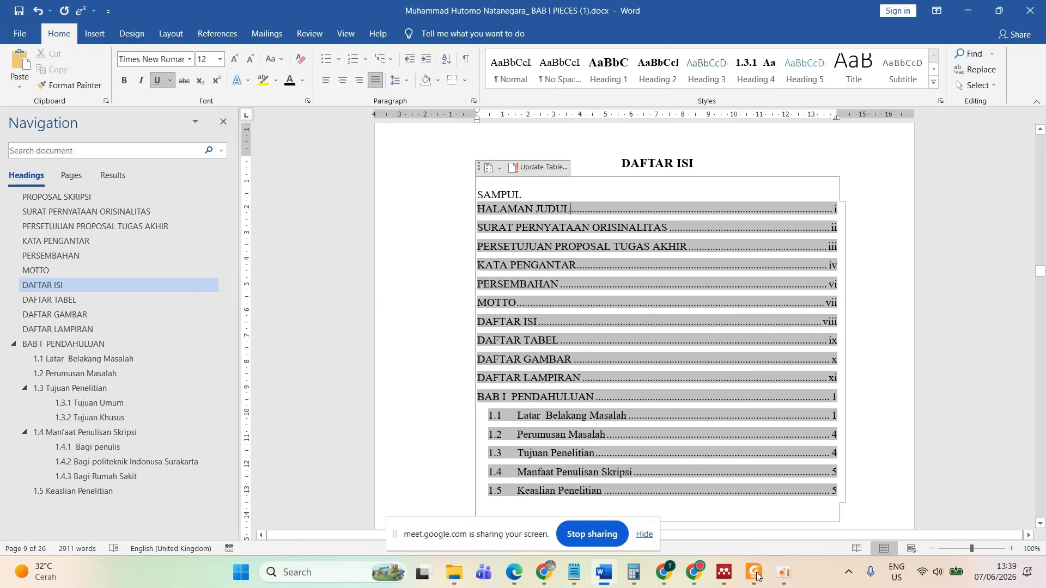
{"action": "left_click", "coordinate": [757, 573]}
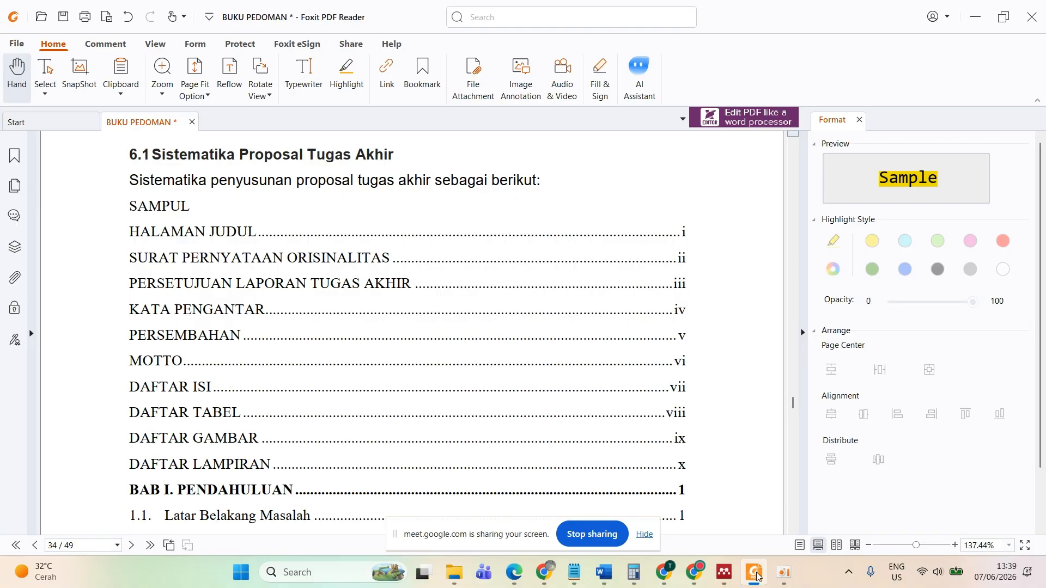
{"action": "left_click", "coordinate": [757, 573]}
{"action": "left_click", "coordinate": [756, 574]}
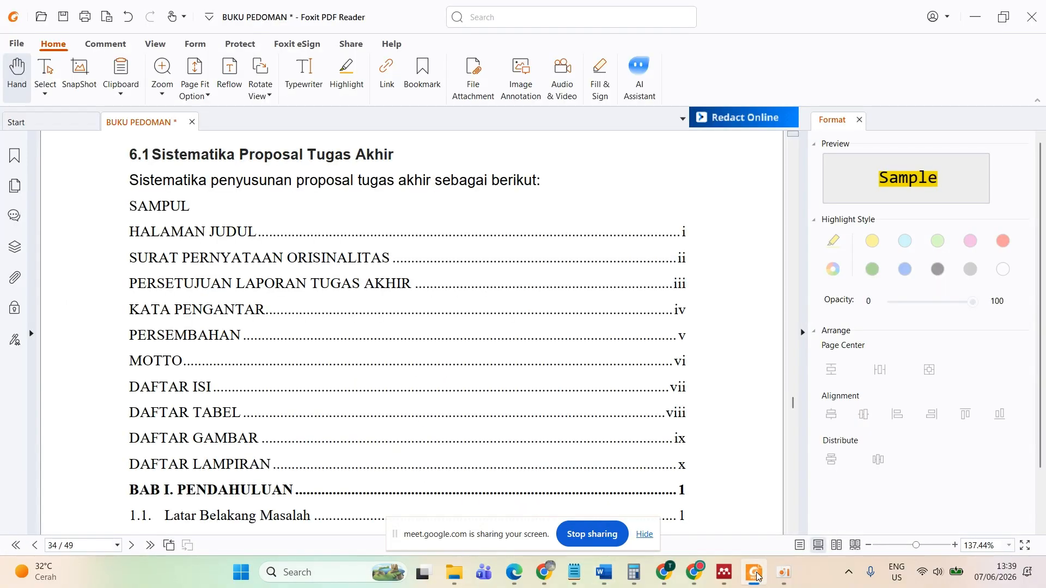
{"action": "left_click", "coordinate": [757, 573]}
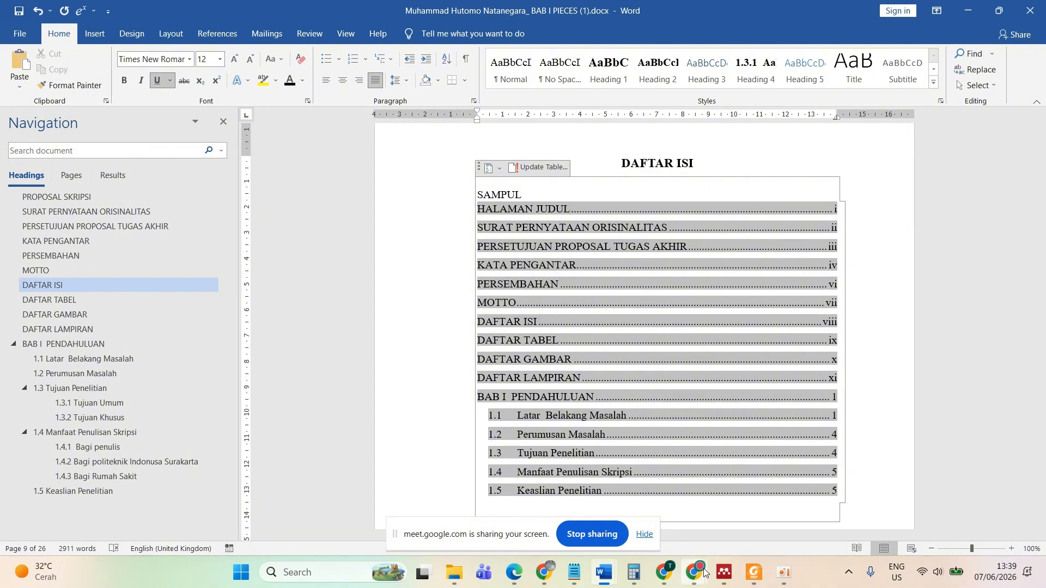
{"action": "mouse_move", "coordinate": [698, 574]}
{"action": "left_click", "coordinate": [757, 573]}
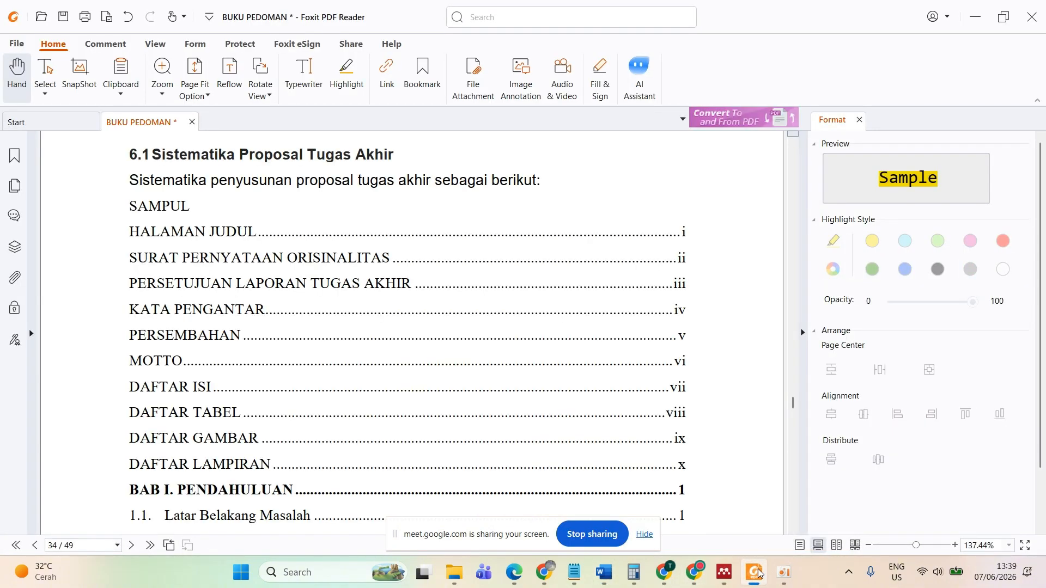
{"action": "left_click", "coordinate": [757, 574]}
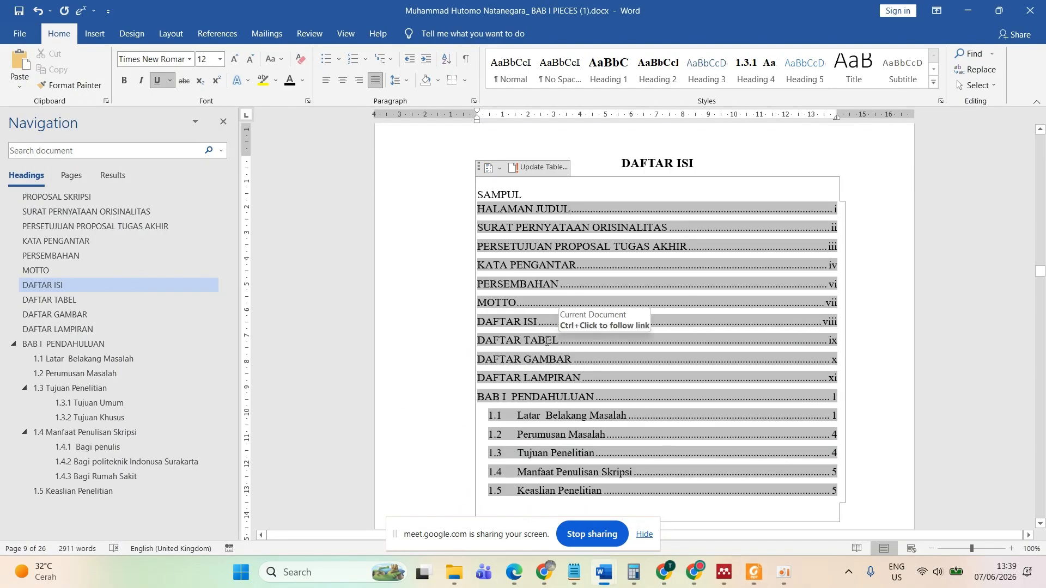
{"action": "left_click", "coordinate": [755, 573]}
{"action": "scroll", "coordinate": [242, 429], "scroll_direction": "down", "scroll_amount": 3}
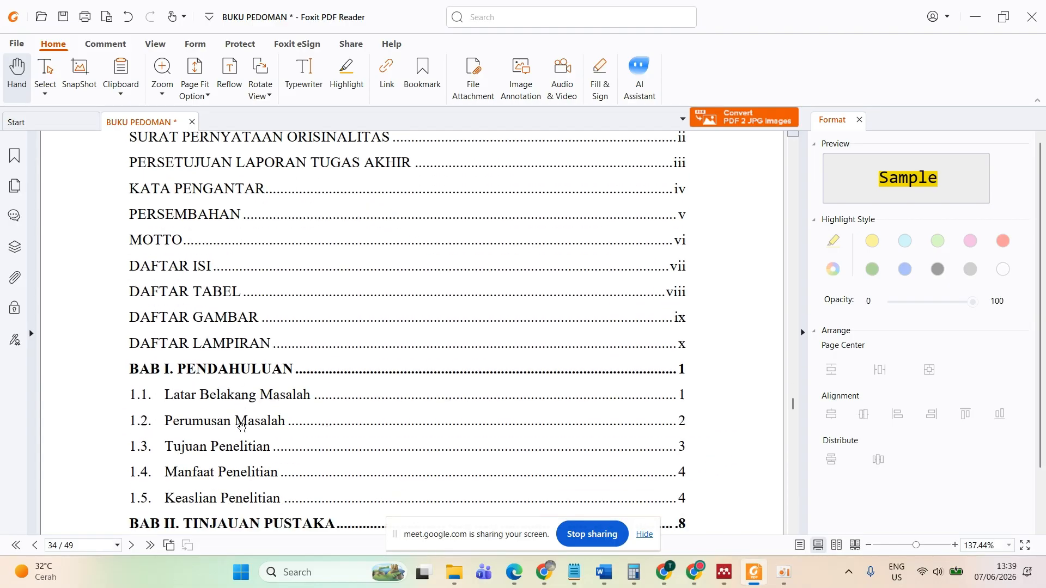
{"action": "mouse_move", "coordinate": [694, 572]}
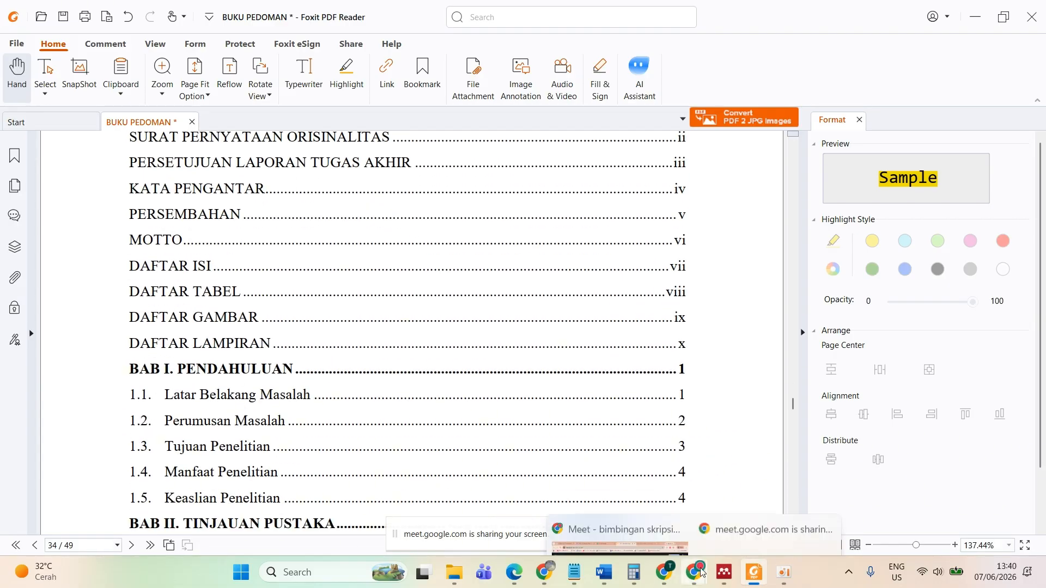
{"action": "left_click", "coordinate": [749, 574]}
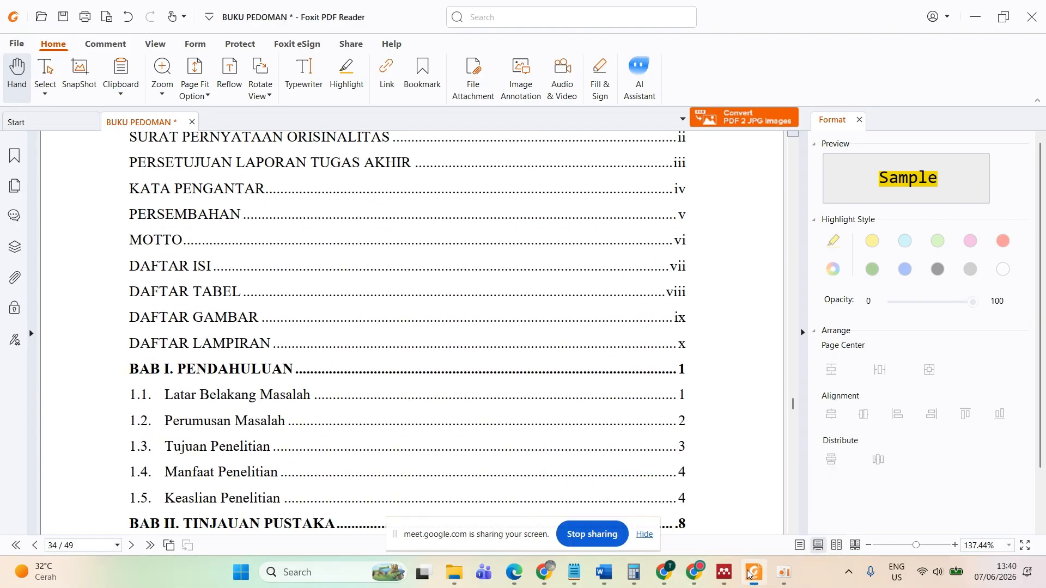
{"action": "left_click", "coordinate": [757, 573]}
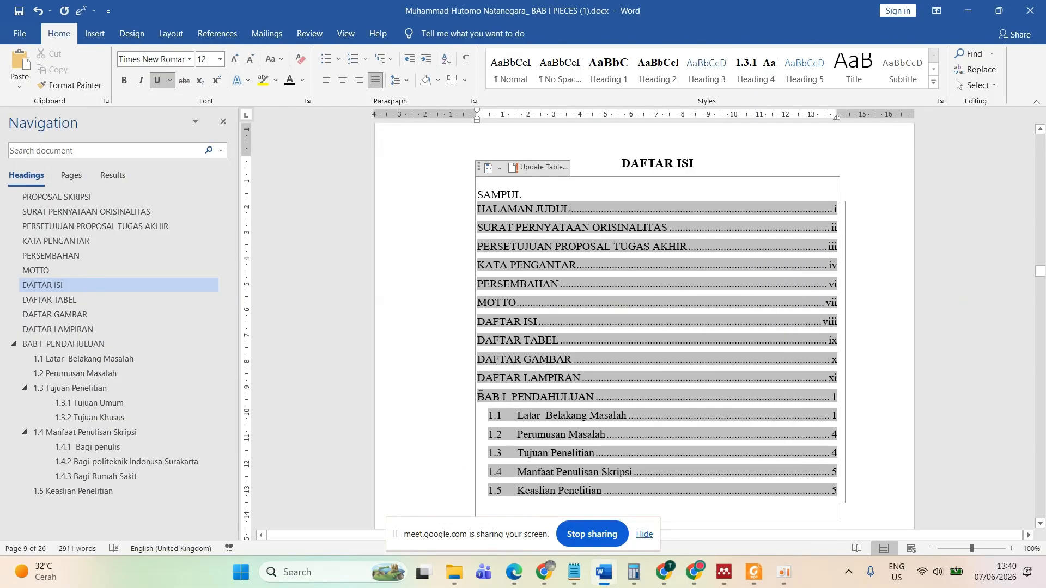
- Make only the BAB I PENDAHULUAN entry in the table of contents bold, undoing the automatic bolding of the other entries
{"action": "mouse_move", "coordinate": [480, 395]}
{"action": "left_mouse_down"}
{"action": "mouse_move", "coordinate": [763, 389]}
{"action": "mouse_move", "coordinate": [828, 407]}
{"action": "left_mouse_up"}
{"action": "key", "text": "ctrl+y"}
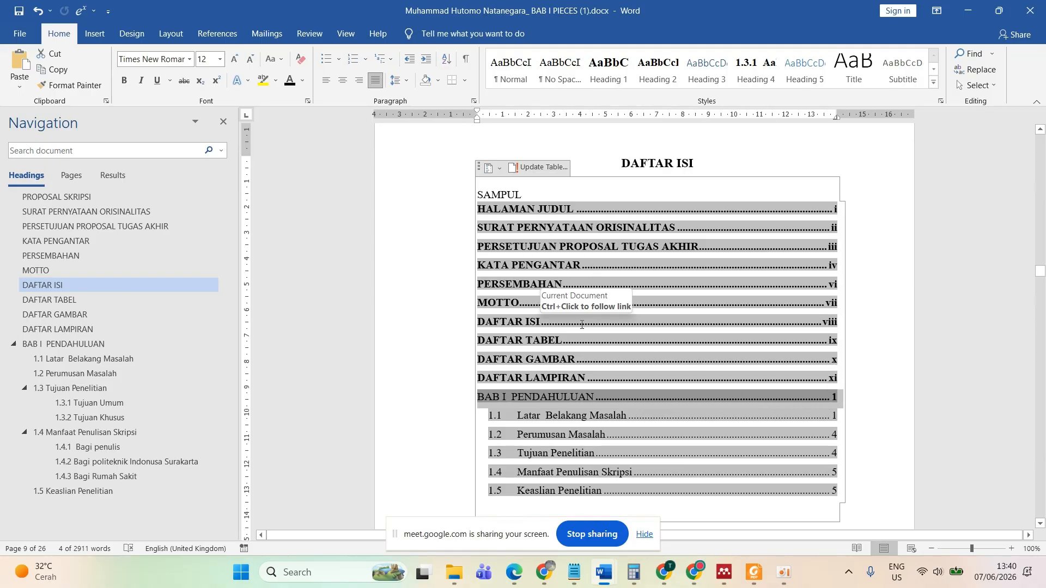
{"action": "key", "text": "ctrl+z"}
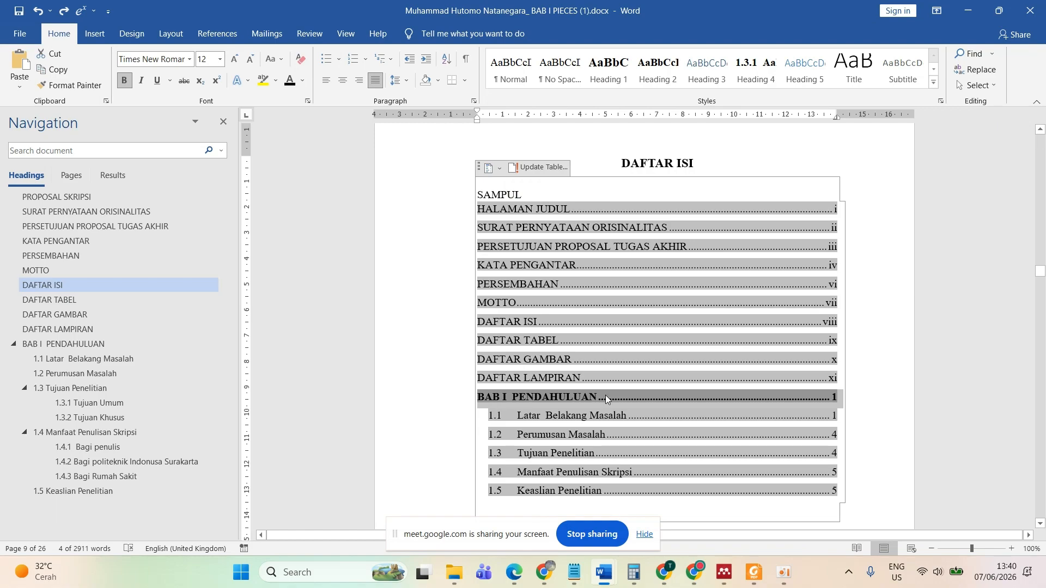
{"action": "left_click", "coordinate": [626, 416]}
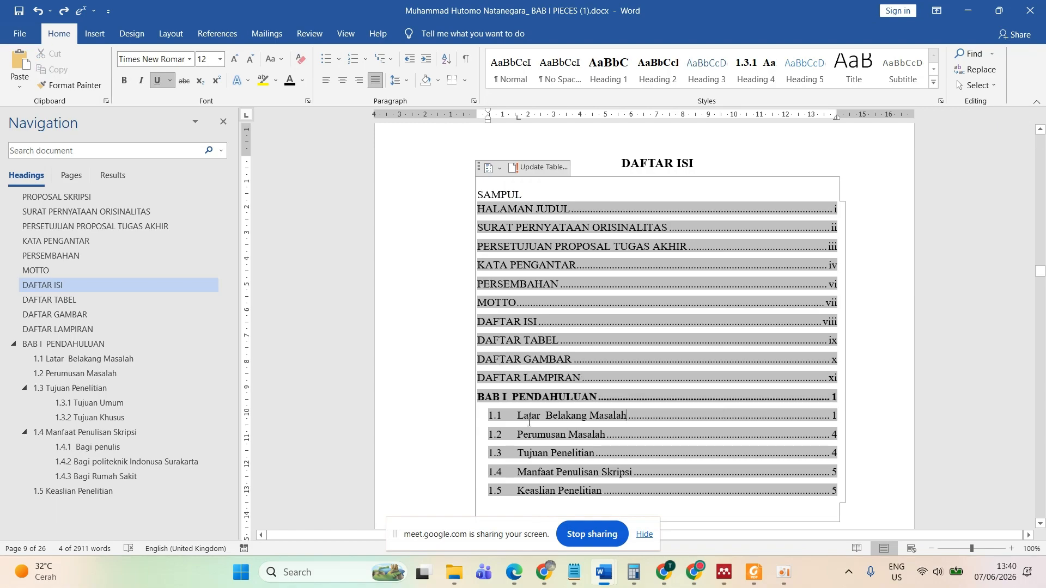
- Check the guidebook outline in Foxit and shift entries 1.1 to 1.5 in Word's table of contents to the left margin, with their text at 1 cm
{"action": "left_click", "coordinate": [754, 572]}
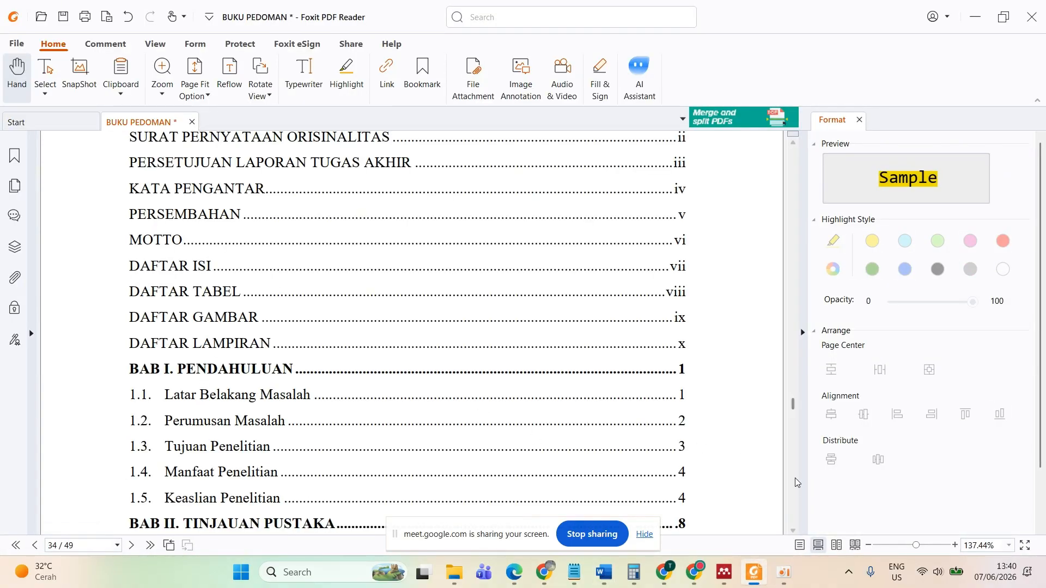
{"action": "left_click", "coordinate": [755, 573]}
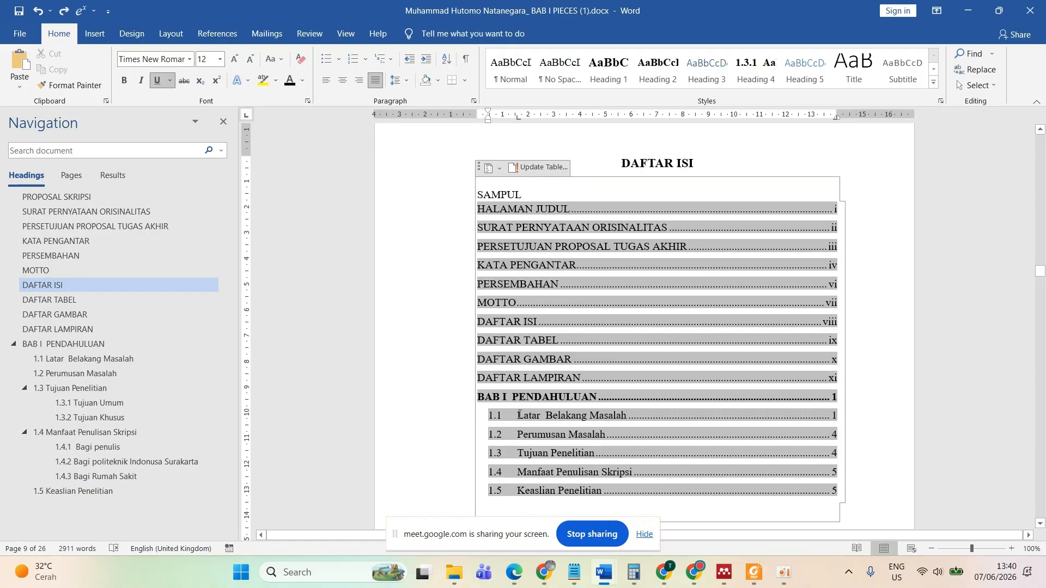
{"action": "left_click_drag", "start_coordinate": [519, 415], "coordinate": [681, 492]}
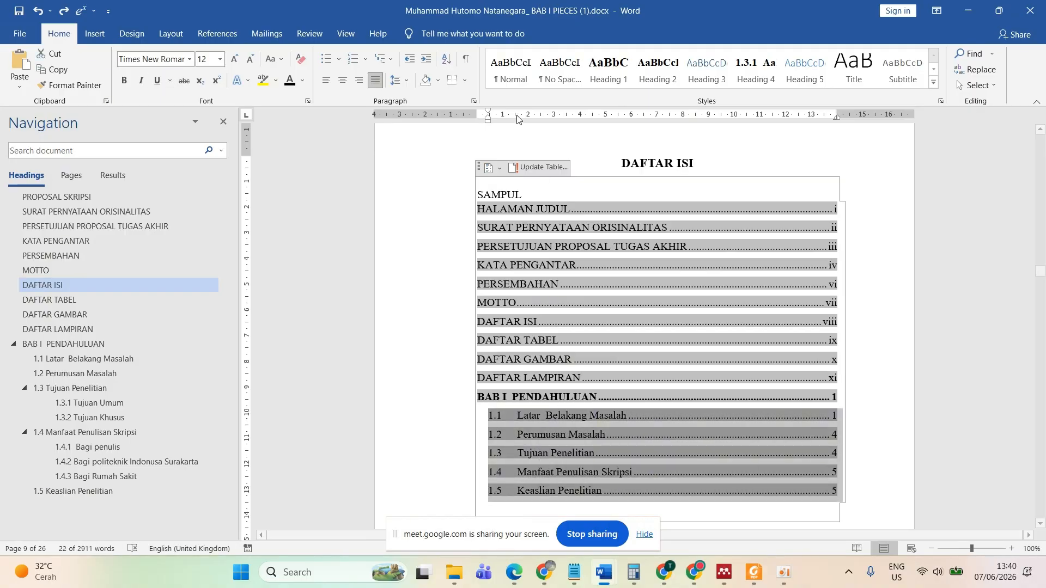
{"action": "mouse_move", "coordinate": [517, 120]}
{"action": "left_mouse_down"}
{"action": "mouse_move", "coordinate": [519, 144]}
{"action": "mouse_move", "coordinate": [478, 121]}
{"action": "mouse_move", "coordinate": [502, 122]}
{"action": "left_mouse_up"}
{"action": "left_click", "coordinate": [842, 390]}
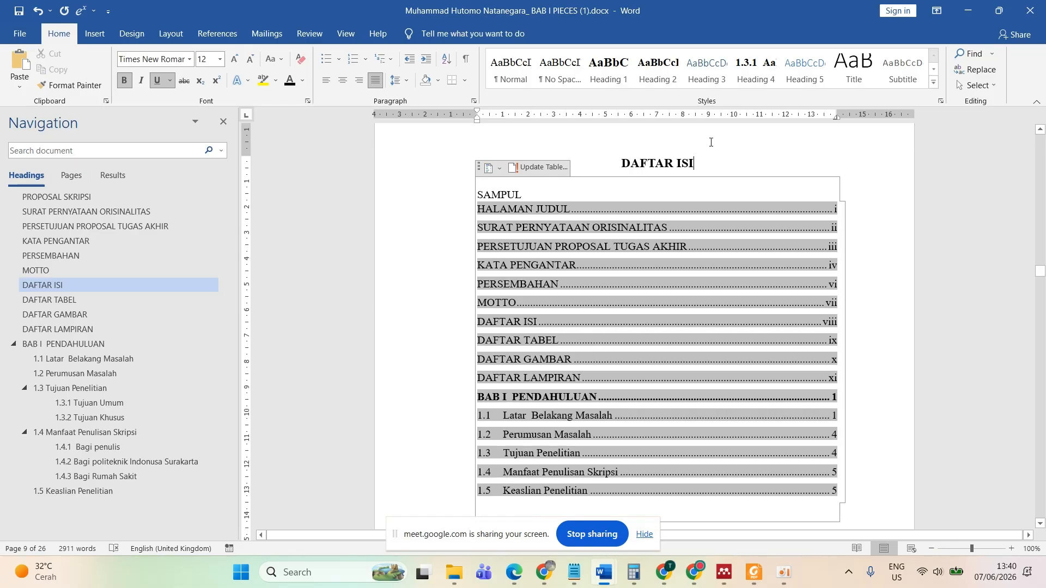
{"action": "left_click", "coordinate": [511, 172]}
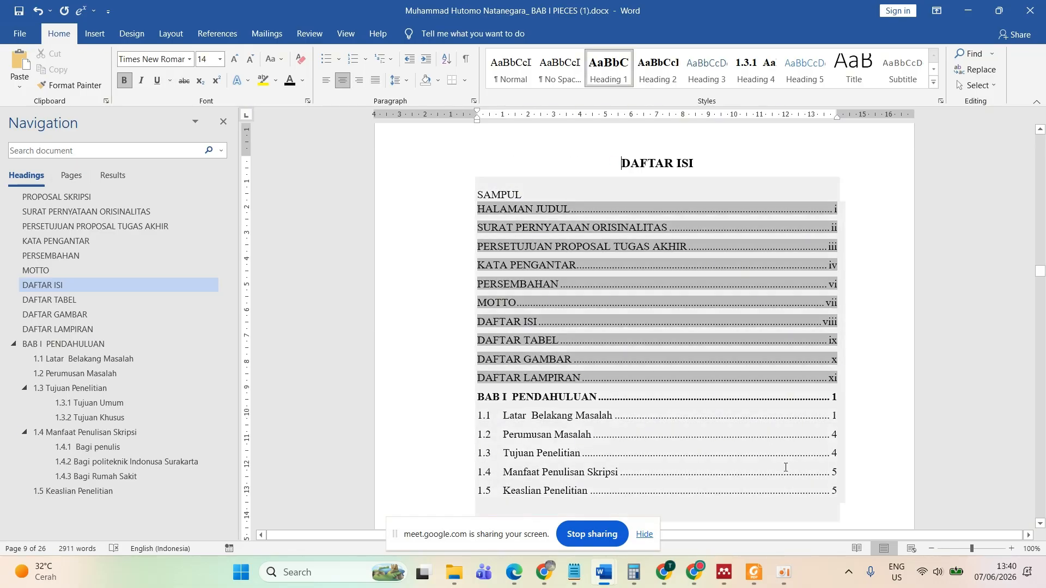
{"action": "left_click", "coordinate": [909, 489]}
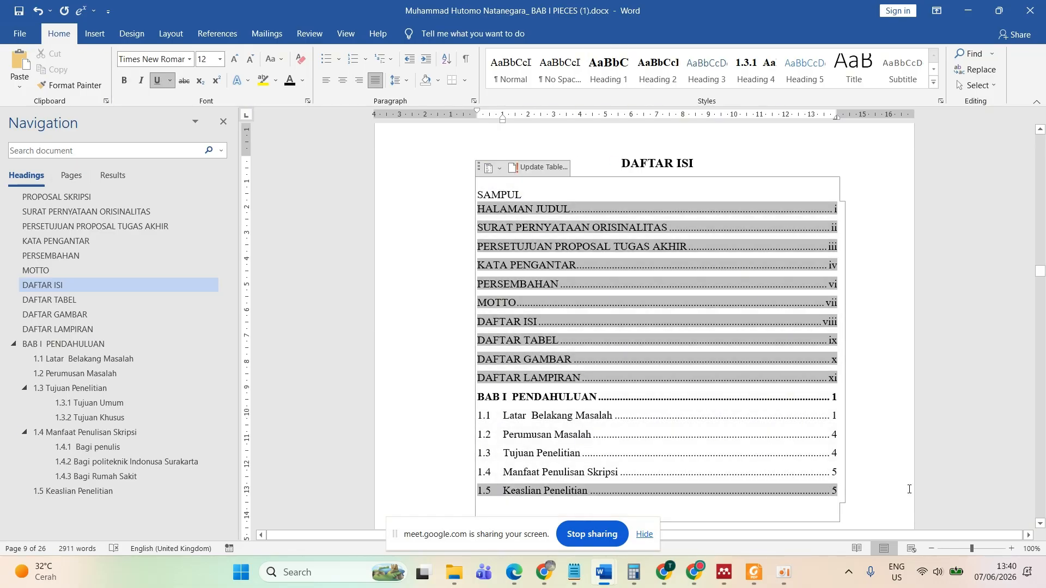
- In Foxit, mark the left edge of entries 1.1 to 1.5 in the guidebook outline with a red Pencil line and arrow, and return to Word
{"action": "left_click", "coordinate": [757, 575]}
{"action": "scroll", "coordinate": [269, 361], "scroll_direction": "down", "scroll_amount": 3}
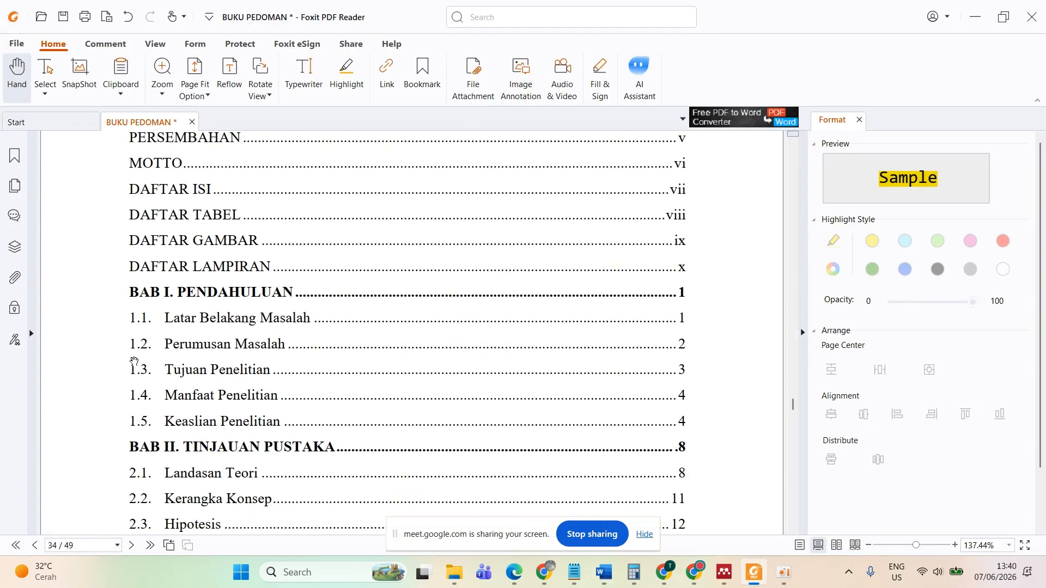
{"action": "left_click", "coordinate": [347, 74]}
{"action": "left_click", "coordinate": [105, 46]}
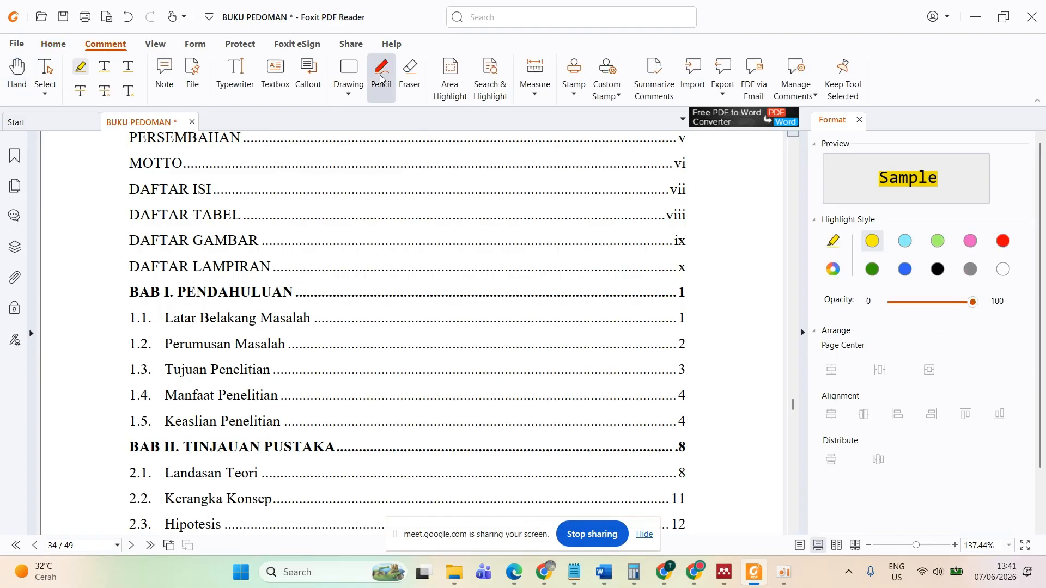
{"action": "left_click_drag", "start_coordinate": [126, 306], "coordinate": [135, 453]}
{"action": "mouse_move", "coordinate": [185, 364]}
{"action": "left_mouse_down"}
{"action": "mouse_move", "coordinate": [139, 354]}
{"action": "mouse_move", "coordinate": [128, 364]}
{"action": "mouse_move", "coordinate": [140, 376]}
{"action": "left_mouse_up"}
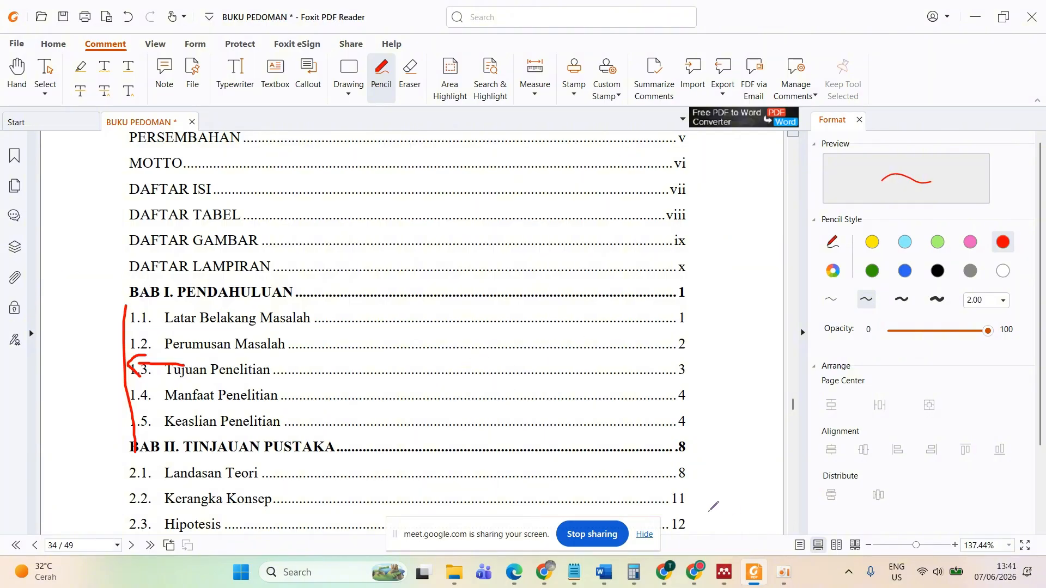
{"action": "left_click", "coordinate": [752, 564]}
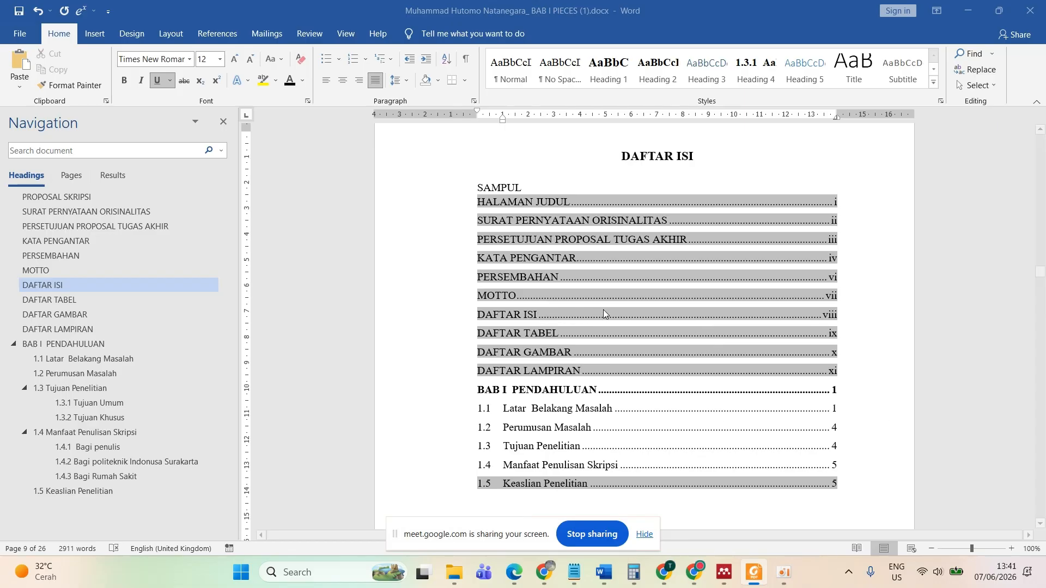
- Review the DAFTAR ISI page and the table entries listed under DAFTAR TABEL
{"action": "scroll", "coordinate": [603, 310], "scroll_direction": "down", "scroll_amount": 1}
{"action": "scroll", "coordinate": [603, 310], "scroll_direction": "up", "scroll_amount": 2}
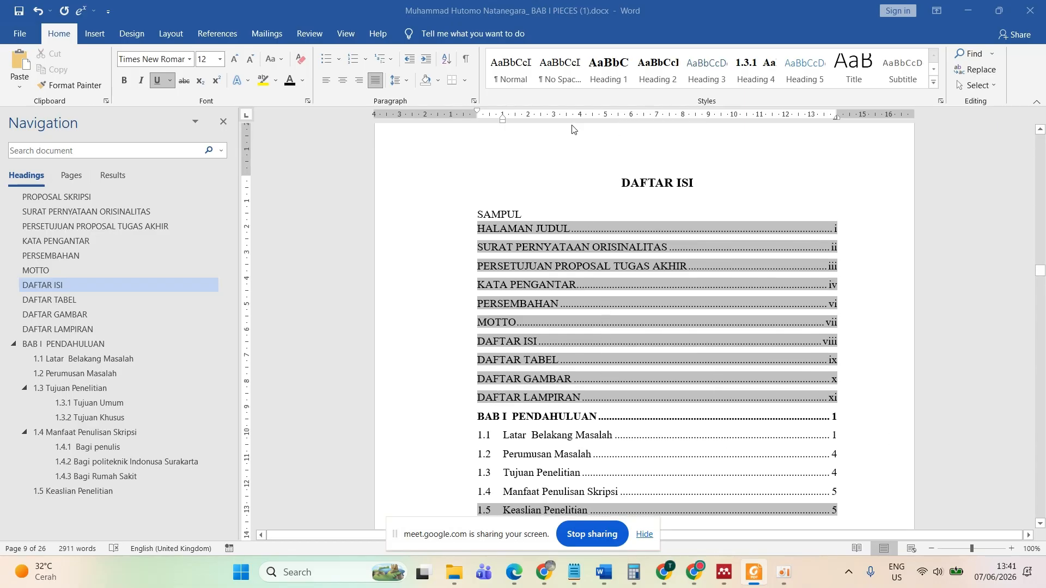
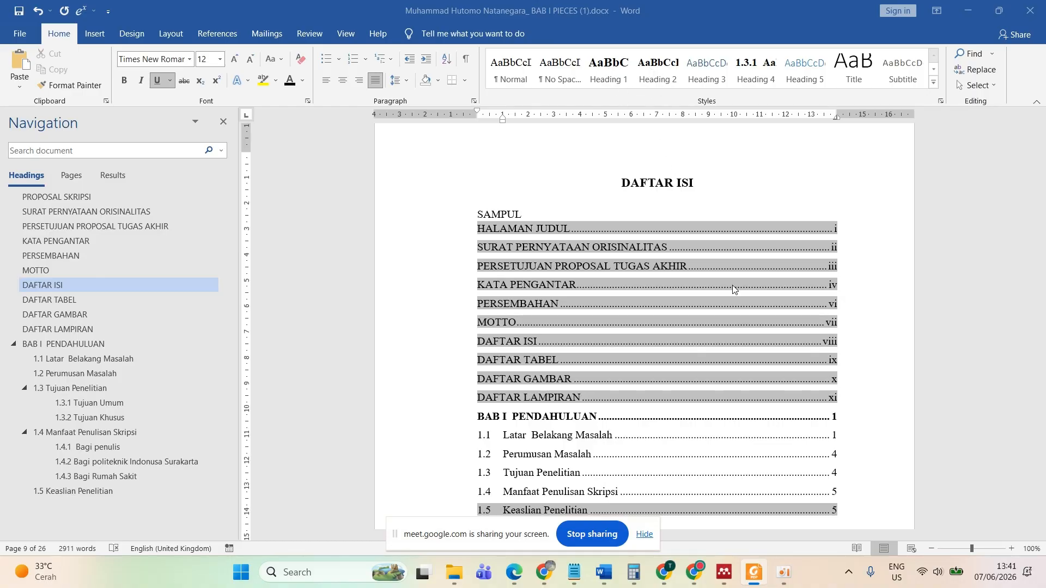
{"action": "scroll", "coordinate": [733, 288], "scroll_direction": "down", "scroll_amount": 12}
{"action": "scroll", "coordinate": [733, 289], "scroll_direction": "down", "scroll_amount": 2}
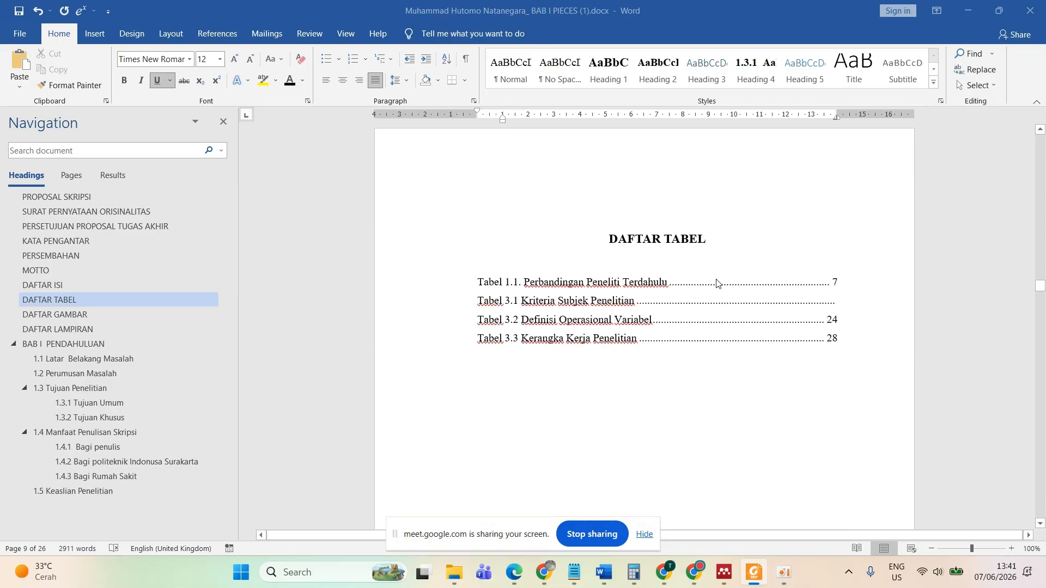
{"action": "scroll", "coordinate": [643, 242], "scroll_direction": "up", "scroll_amount": 12}
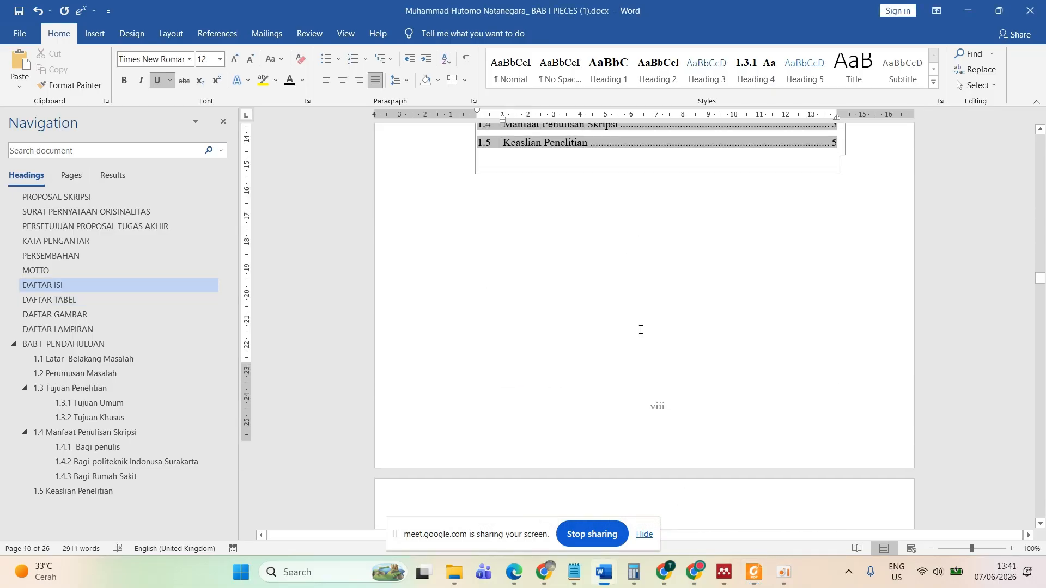
{"action": "scroll", "coordinate": [636, 327], "scroll_direction": "down", "scroll_amount": 10}
{"action": "left_click", "coordinate": [636, 282]}
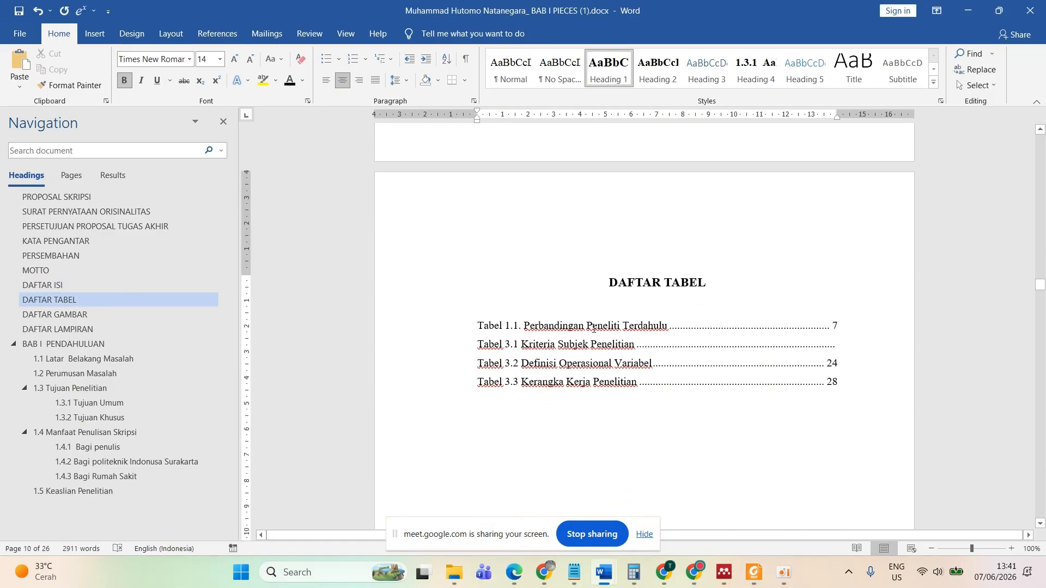
{"action": "left_click", "coordinate": [541, 311]}
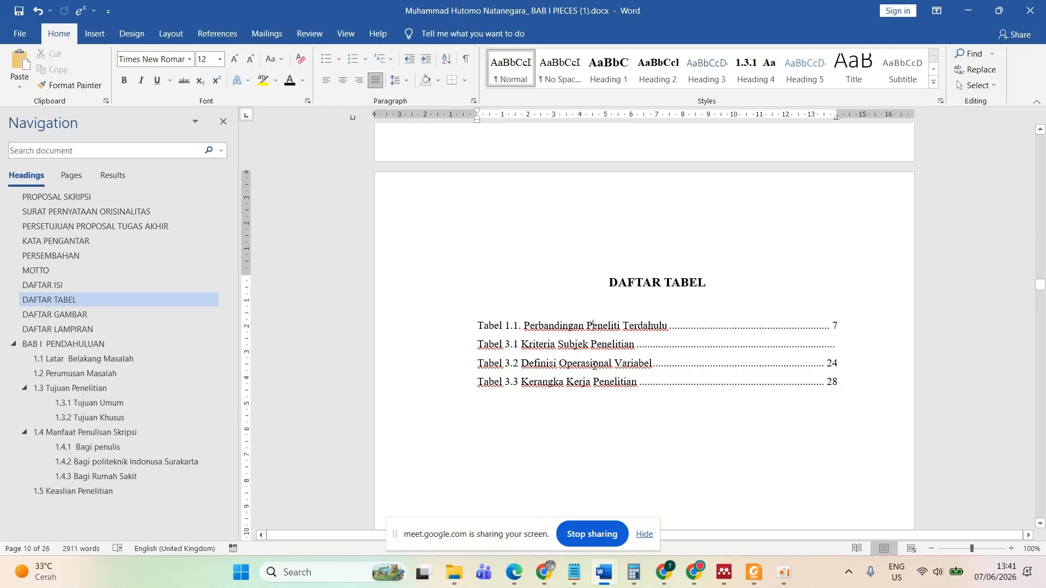
- Create a new caption label Tabel and insert a Tabel 1 caption in the title line of the Perbandingan Peneliti Terdahulu table
{"action": "scroll", "coordinate": [594, 364], "scroll_direction": "down", "scroll_amount": 20}
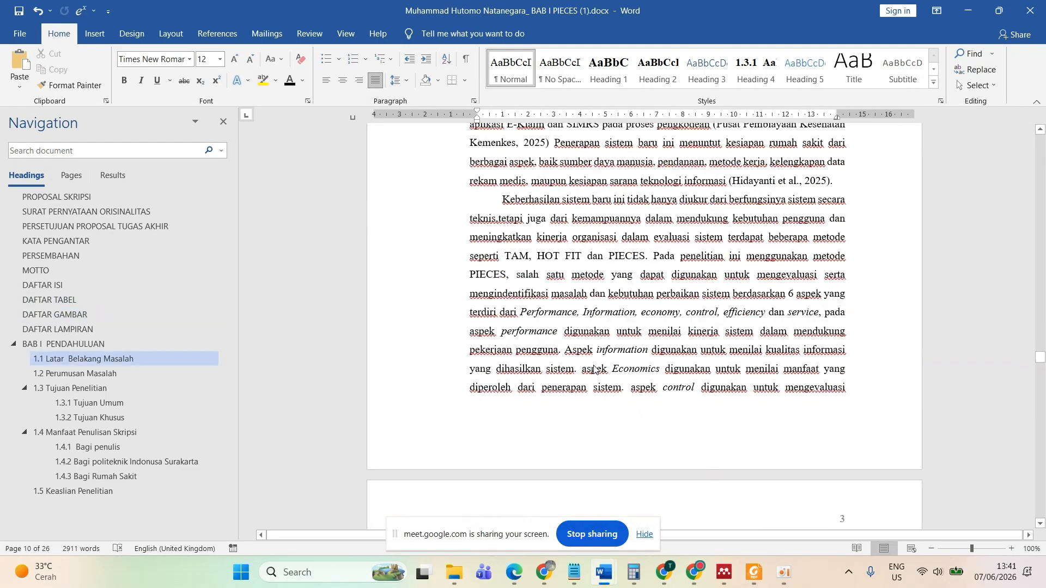
{"action": "scroll", "coordinate": [594, 368], "scroll_direction": "down", "scroll_amount": 15}
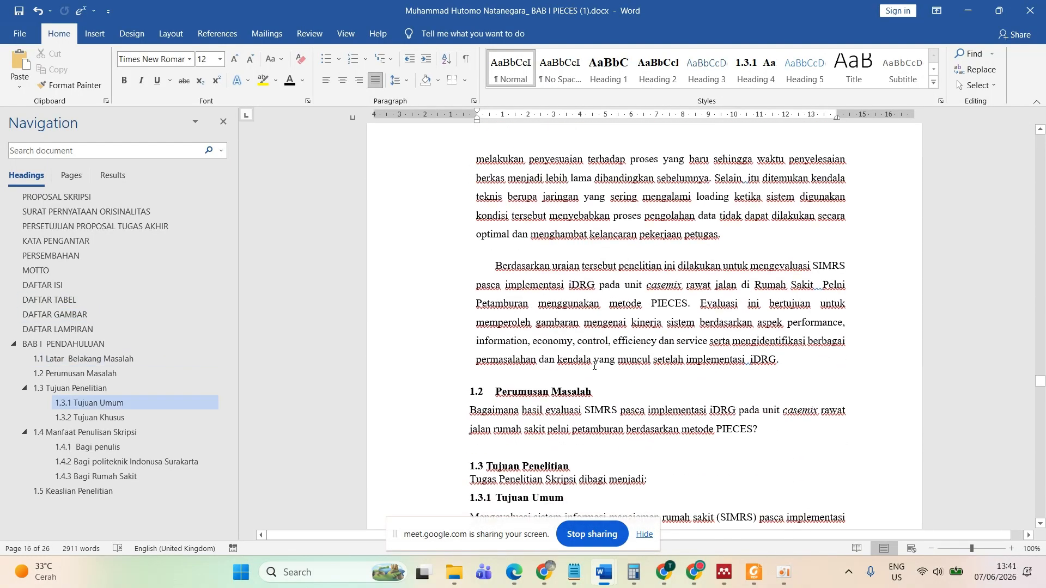
{"action": "scroll", "coordinate": [594, 367], "scroll_direction": "down", "scroll_amount": 20}
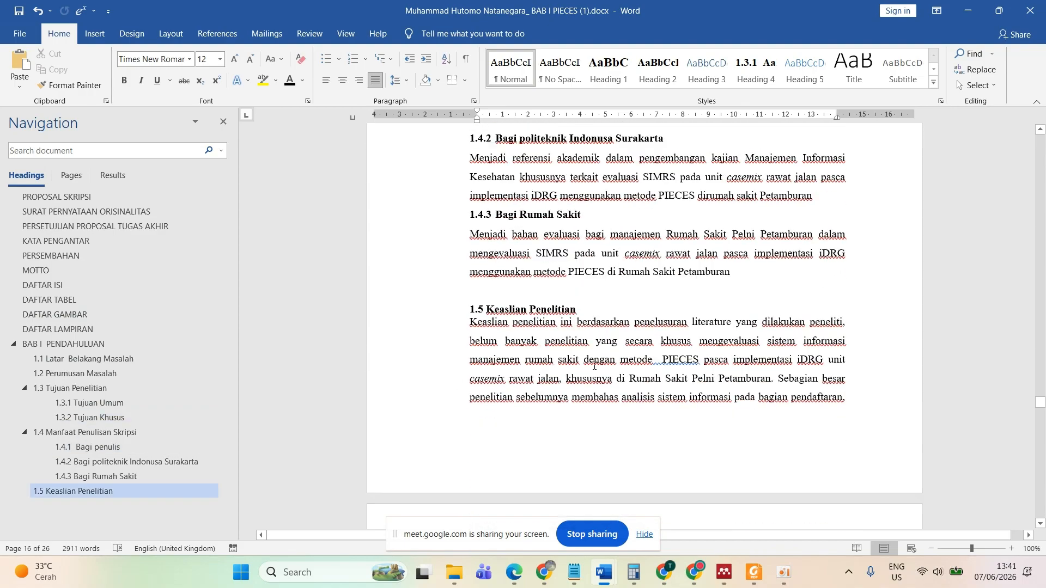
{"action": "scroll", "coordinate": [594, 366], "scroll_direction": "down", "scroll_amount": 15}
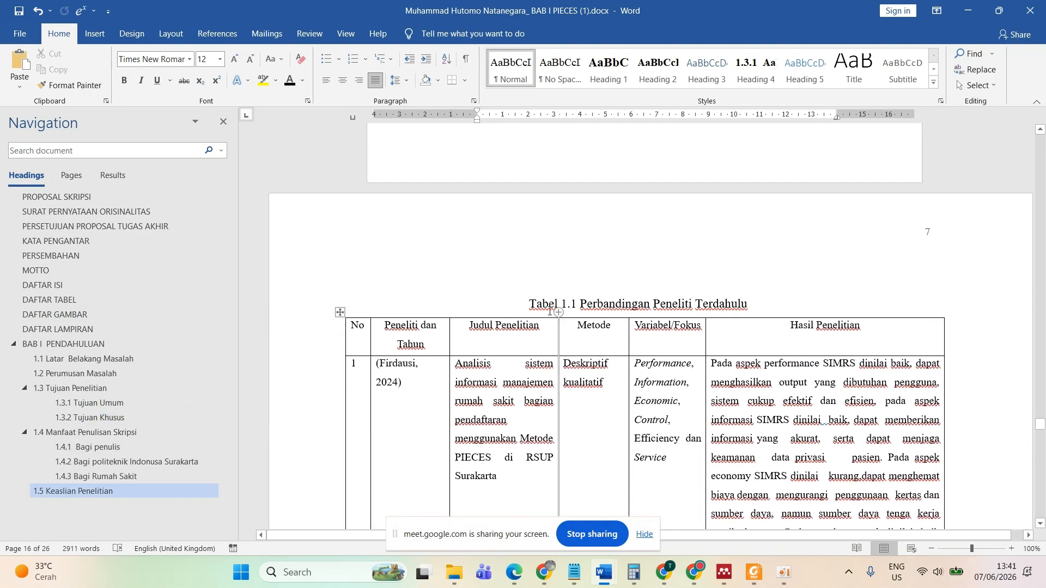
{"action": "left_click", "coordinate": [550, 310]}
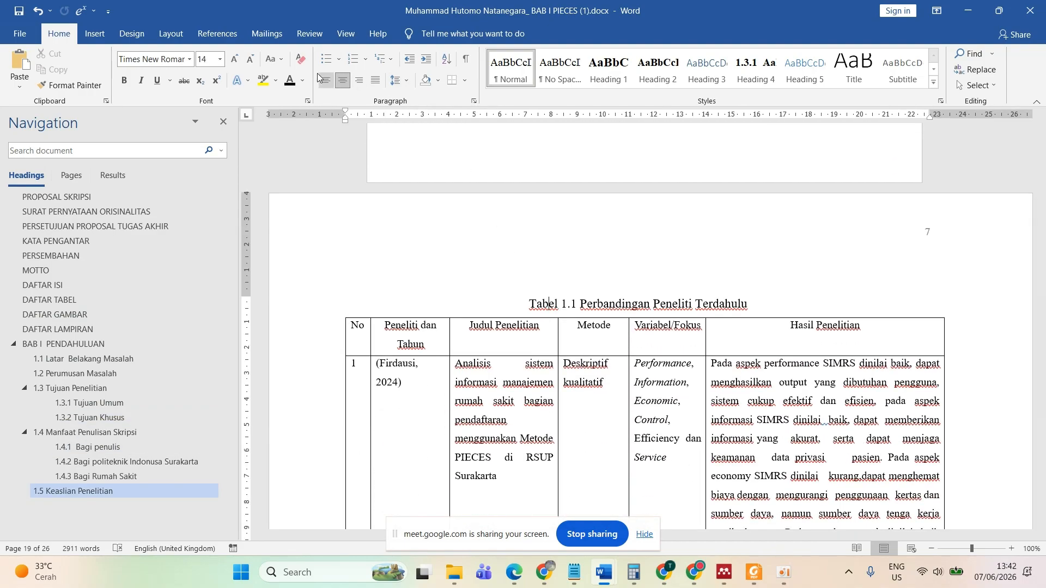
{"action": "left_click", "coordinate": [213, 40]}
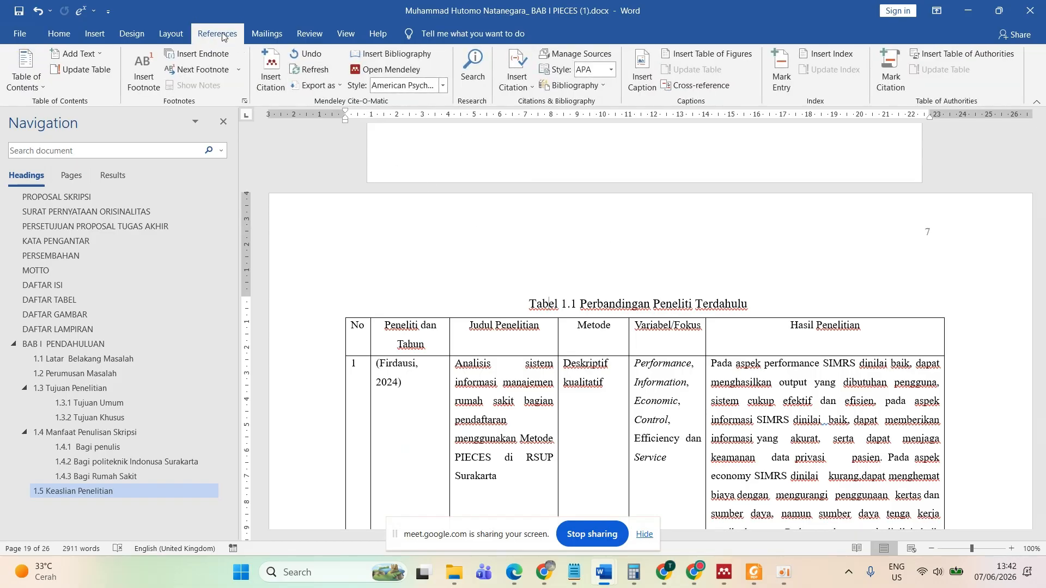
{"action": "left_click", "coordinate": [641, 90]}
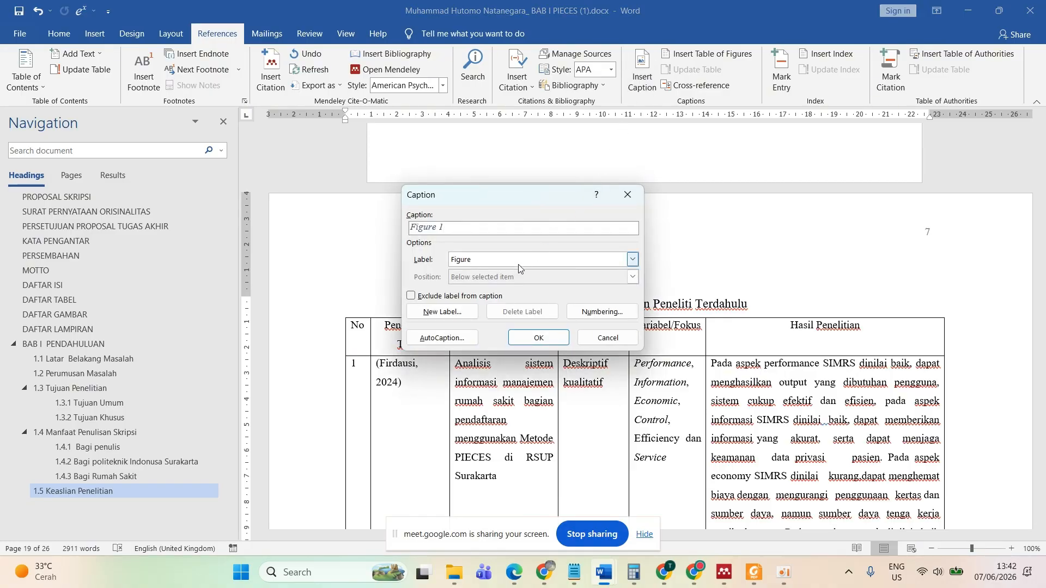
{"action": "left_click", "coordinate": [456, 312]}
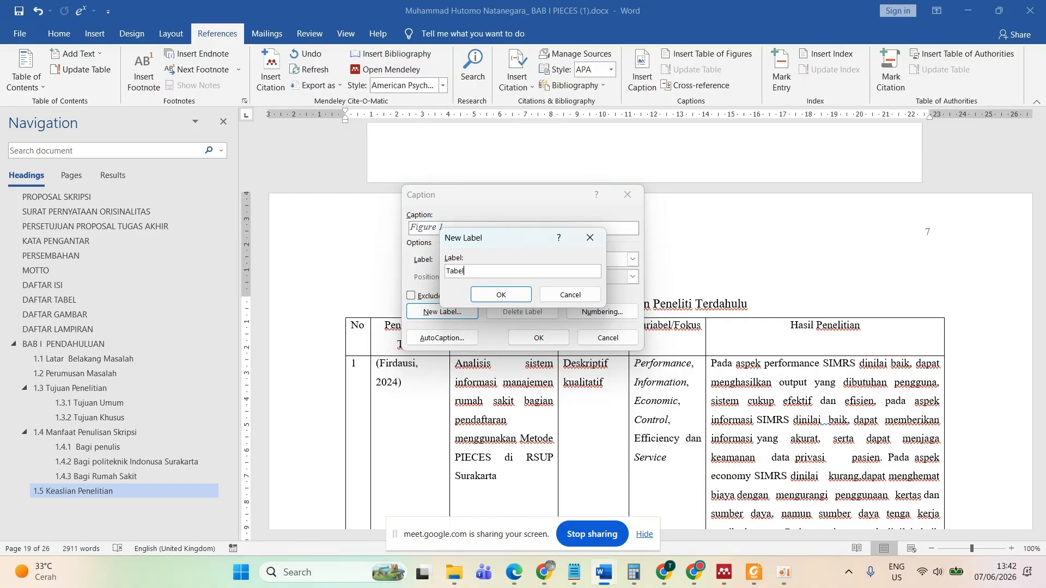
{"action": "left_click", "coordinate": [493, 294]}
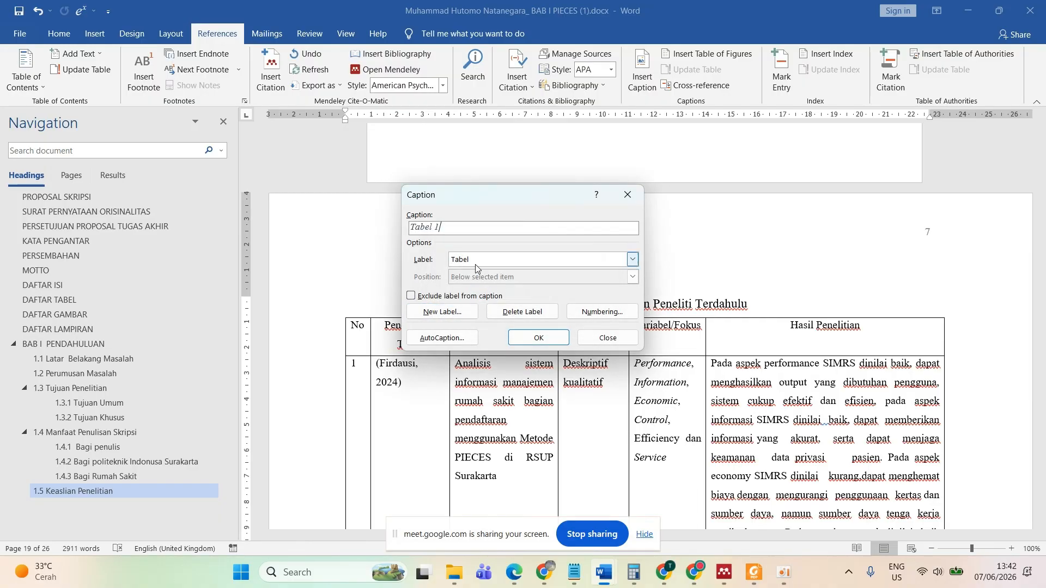
{"action": "left_click", "coordinate": [556, 341]}
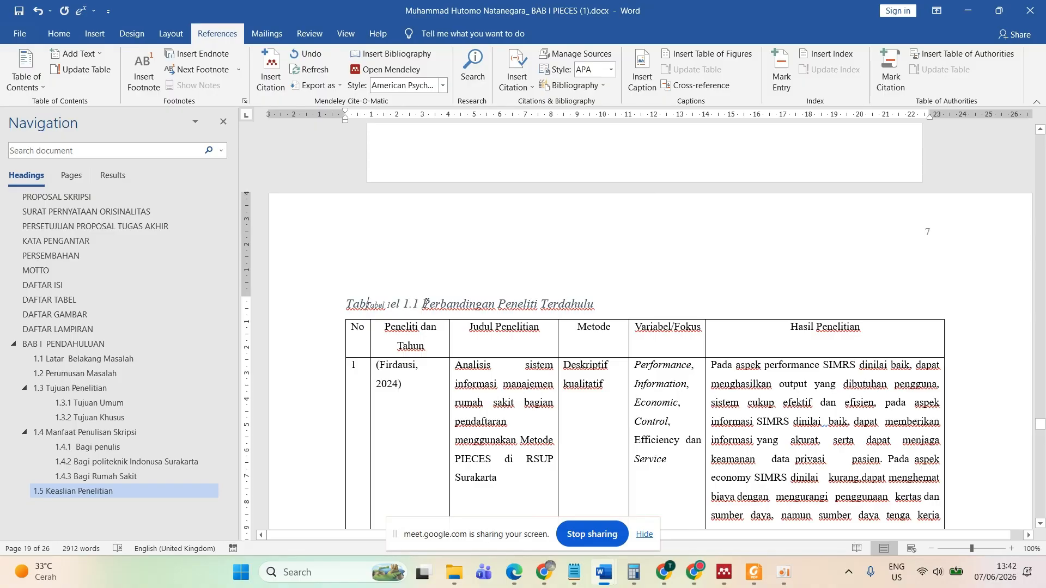
- Delete the garbled number prefix from the table title and insert a Tabel 1 caption with a period before Perbandingan Peneliti Terdahulu
{"action": "left_click_drag", "start_coordinate": [423, 306], "coordinate": [345, 305]}
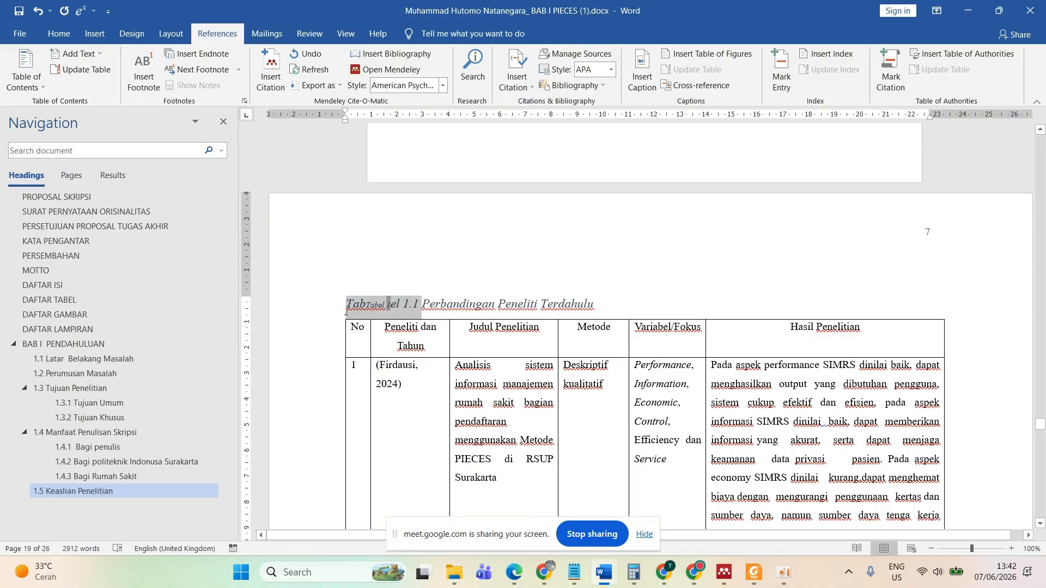
{"action": "key", "text": "BackSpace"}
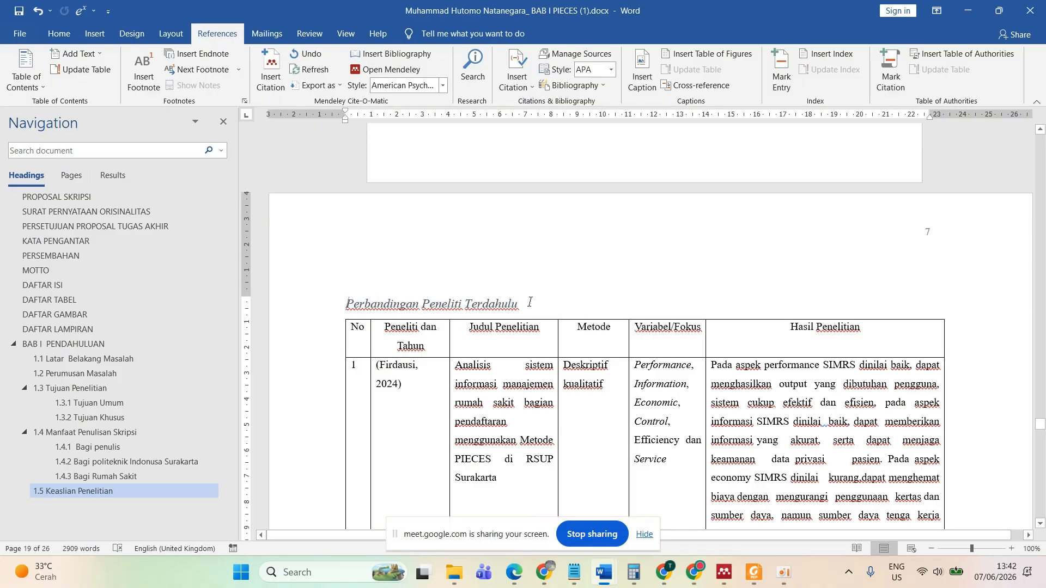
{"action": "left_click", "coordinate": [517, 82]}
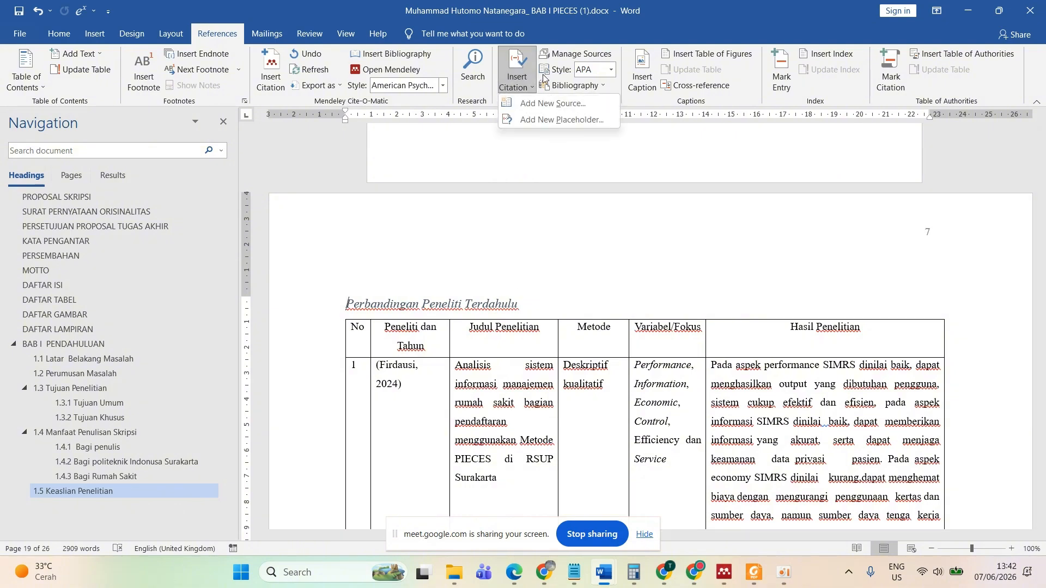
{"action": "left_click", "coordinate": [644, 76]}
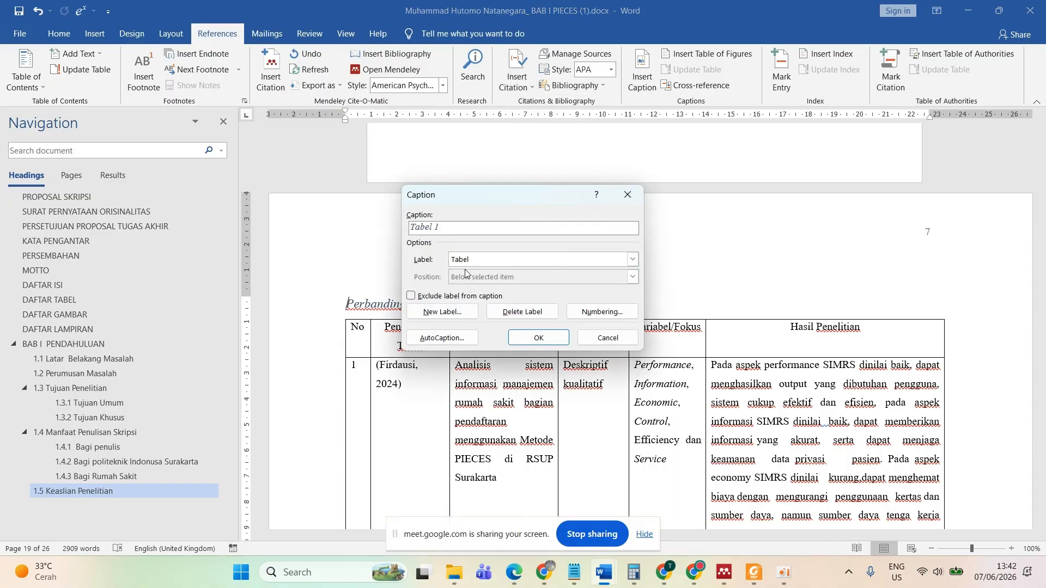
{"action": "left_click", "coordinate": [526, 338]}
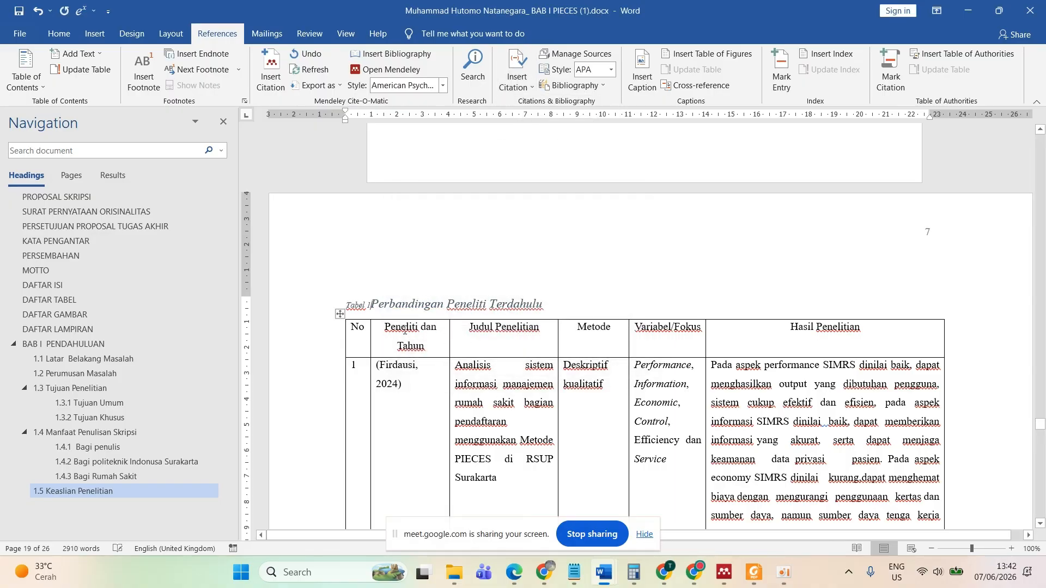
{"action": "type", "text": "."}
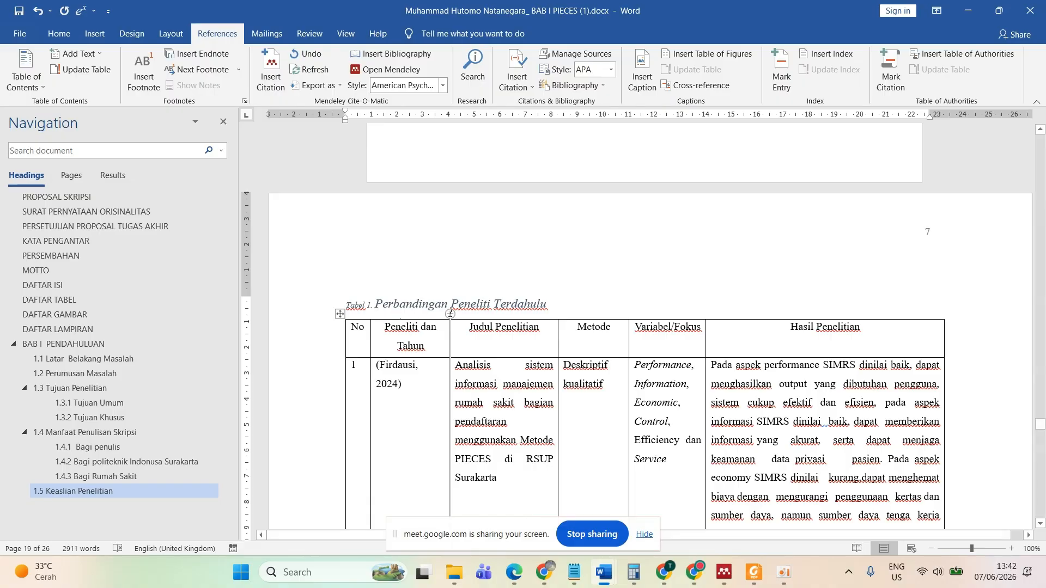
- Format the Tabel 1. Perbandingan Peneliti Terdahulu caption as 12 pt, non-italic text in black
{"action": "left_click_drag", "start_coordinate": [557, 303], "coordinate": [345, 305]}
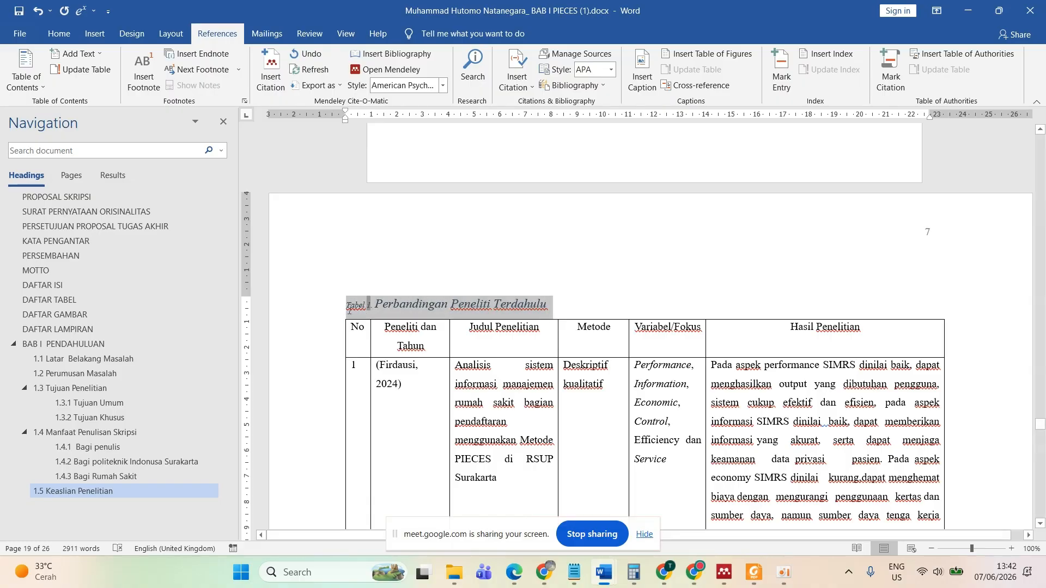
{"action": "left_click", "coordinate": [58, 33]}
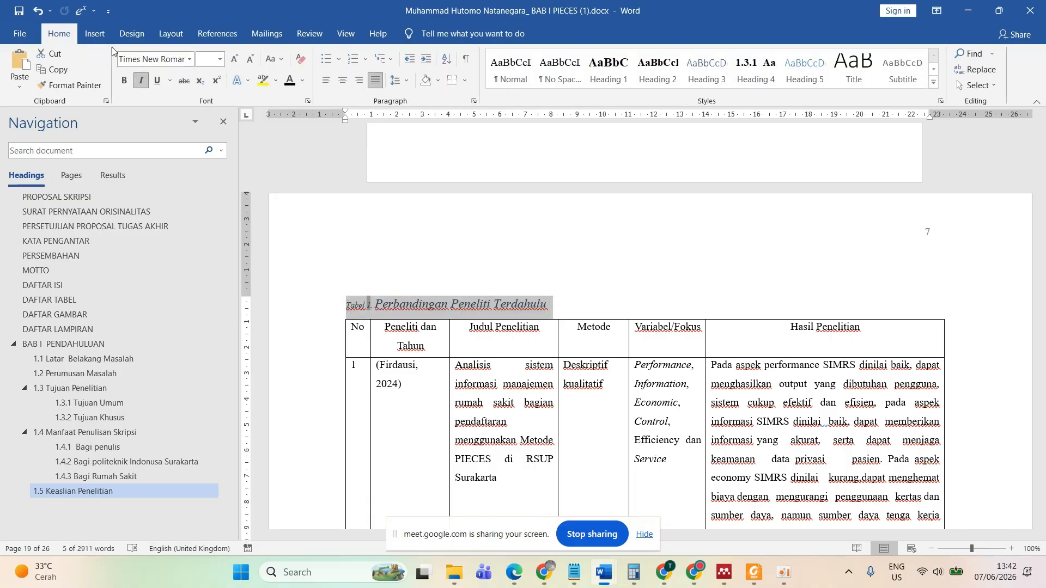
{"action": "left_click", "coordinate": [220, 60]}
{"action": "left_click", "coordinate": [202, 127]}
{"action": "left_click", "coordinate": [140, 80]}
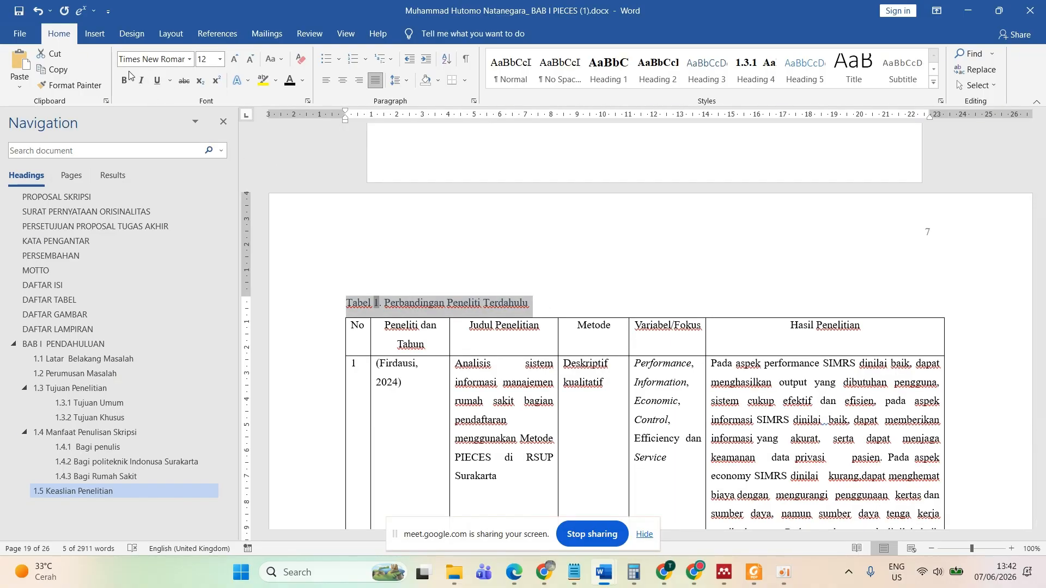
{"action": "left_click", "coordinate": [295, 86]}
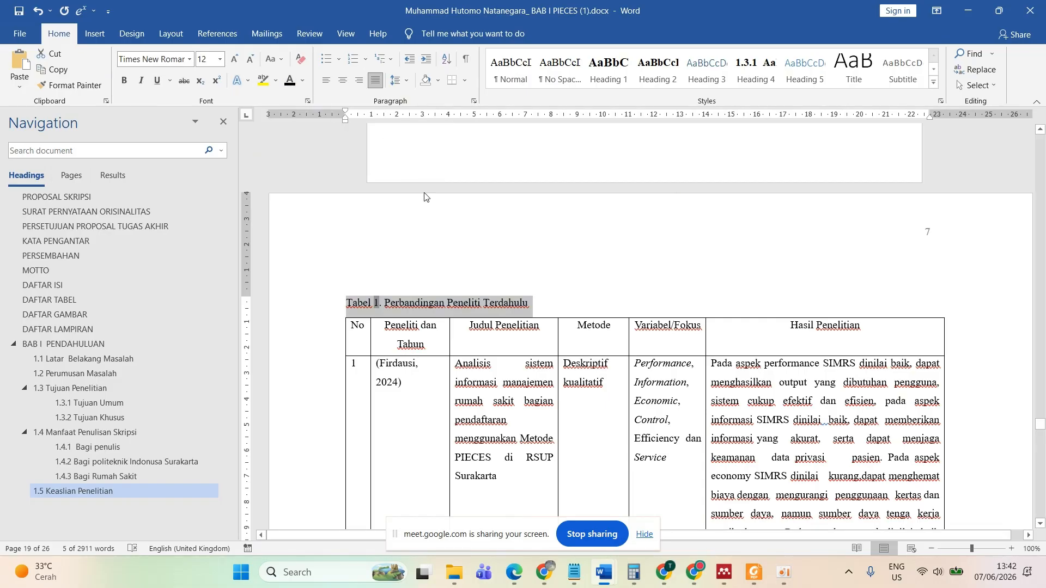
- Set the spacing after the Tabel 1 caption to 0 pt and centre the caption above the table
{"action": "left_click", "coordinate": [408, 83]}
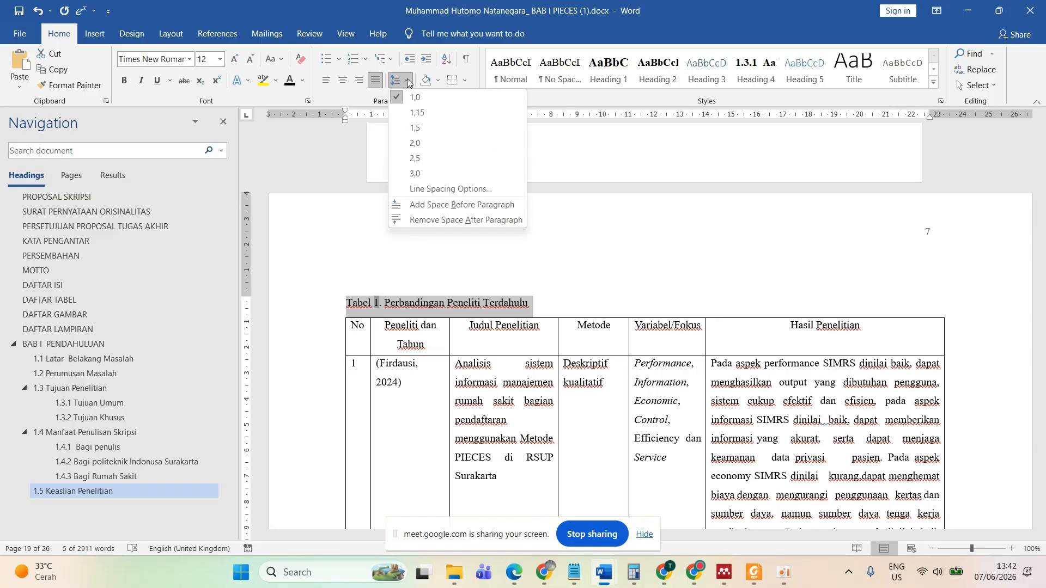
{"action": "left_click", "coordinate": [431, 188]}
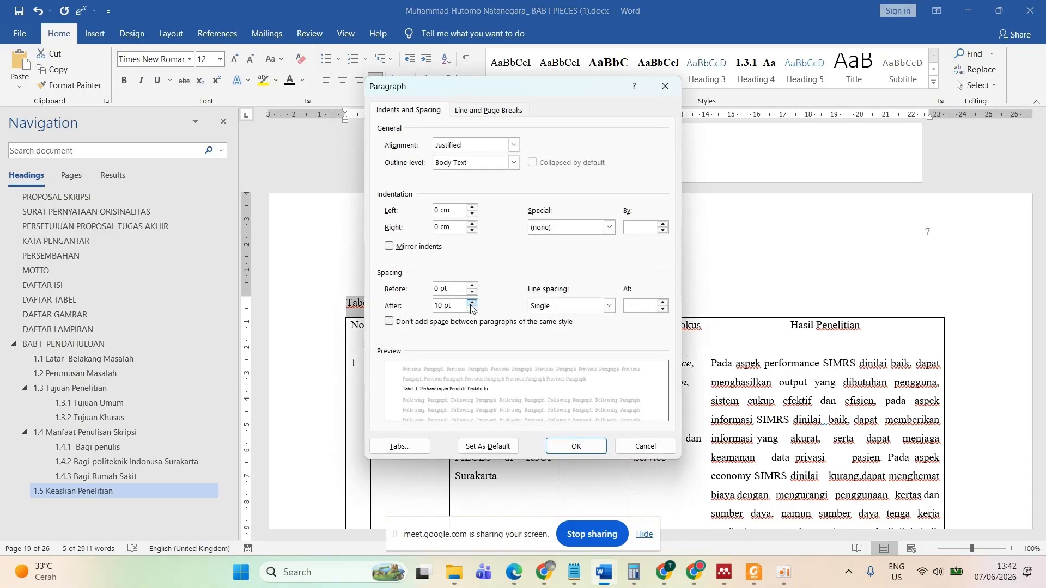
{"action": "left_click", "coordinate": [472, 309]}
{"action": "left_click", "coordinate": [472, 309]}
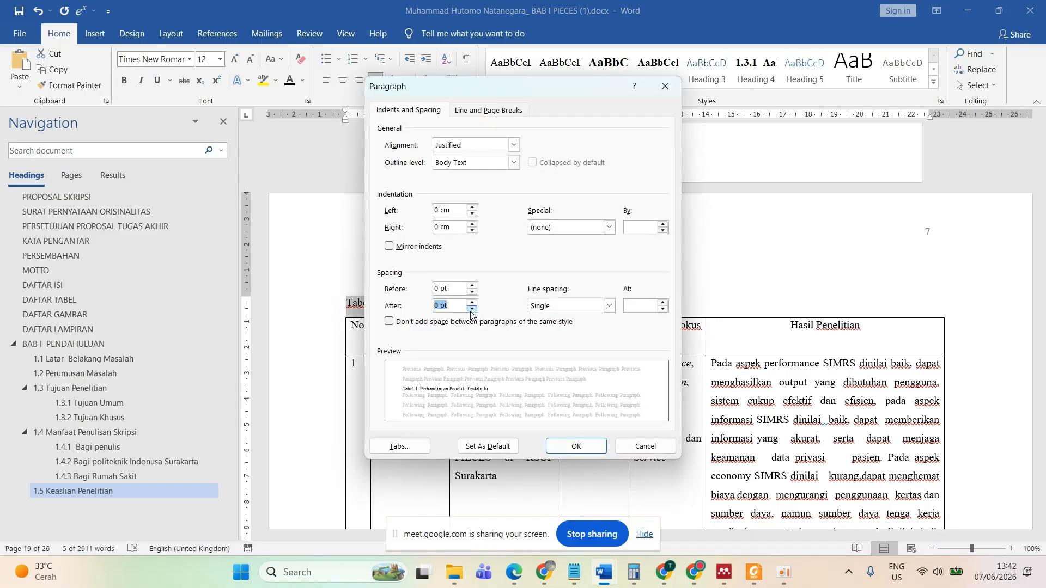
{"action": "left_click", "coordinate": [599, 445]}
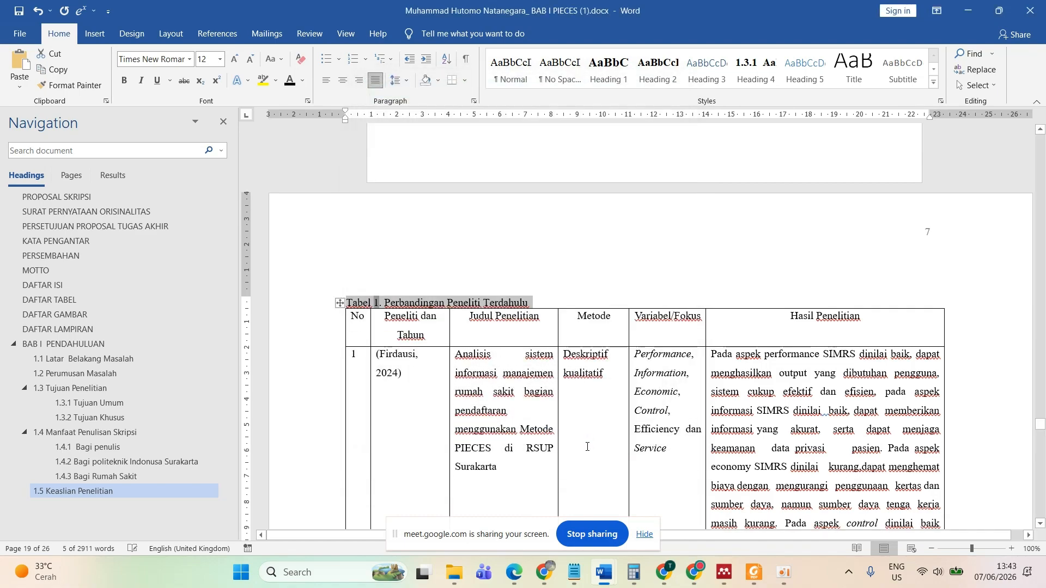
{"action": "left_click", "coordinate": [347, 81]}
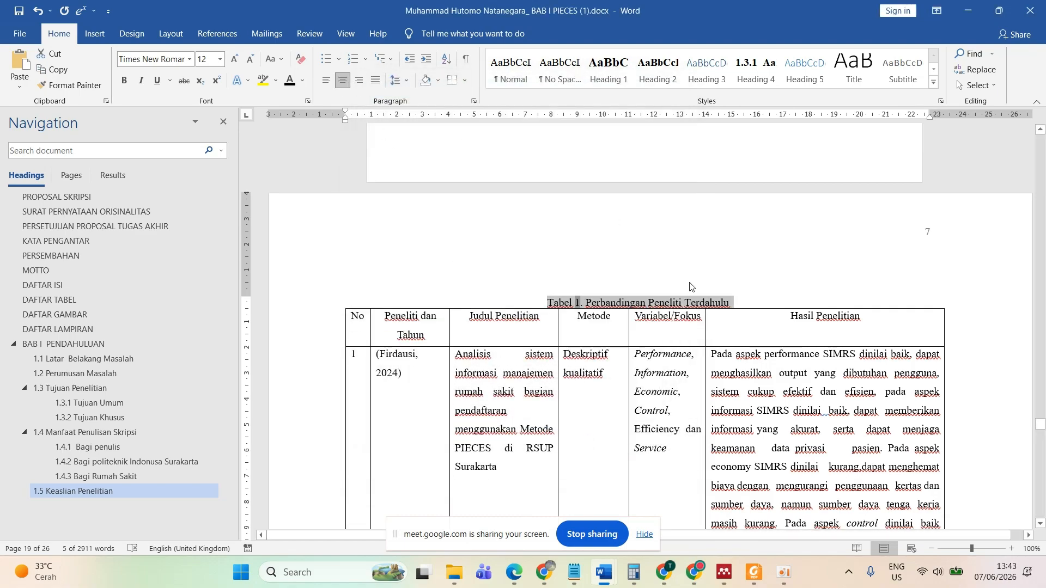
{"action": "left_click", "coordinate": [587, 303]}
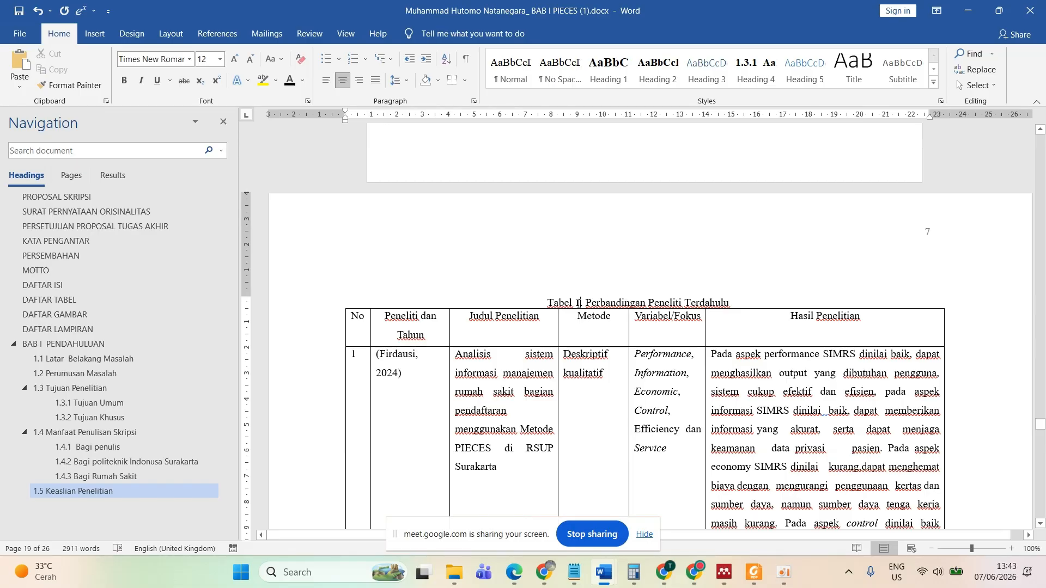
- Select the whole Perbandingan Peneliti Terdahulu table and set its line spacing to Single
{"action": "scroll", "coordinate": [579, 306], "scroll_direction": "down", "scroll_amount": 10}
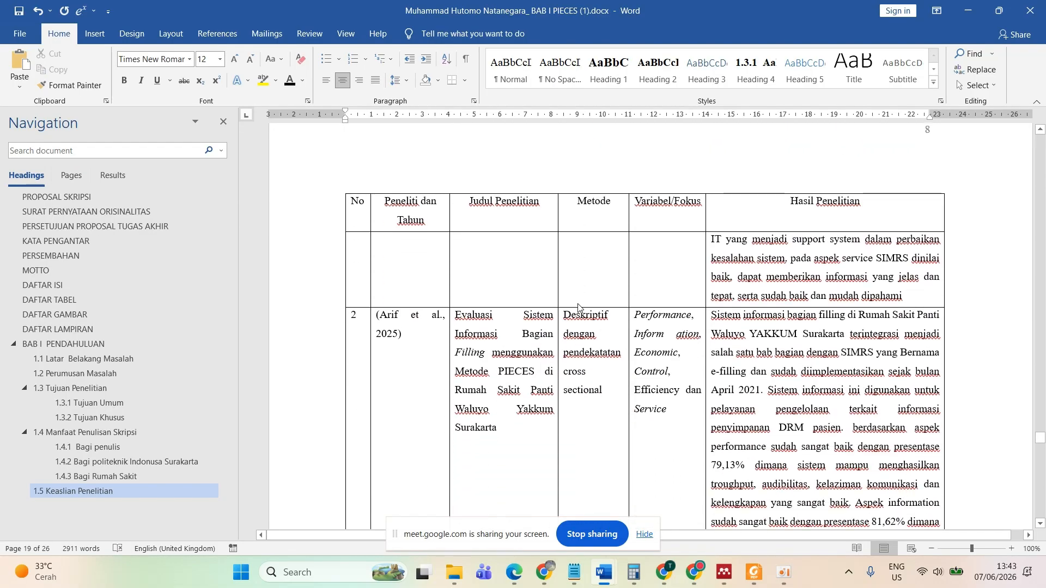
{"action": "scroll", "coordinate": [579, 306], "scroll_direction": "up", "scroll_amount": 2}
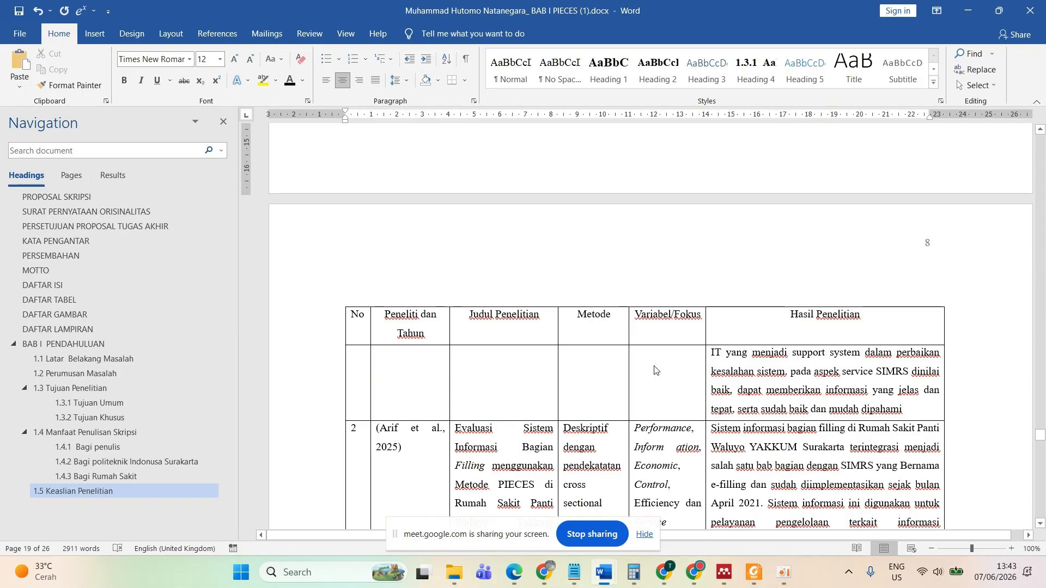
{"action": "scroll", "coordinate": [657, 359], "scroll_direction": "up", "scroll_amount": 6}
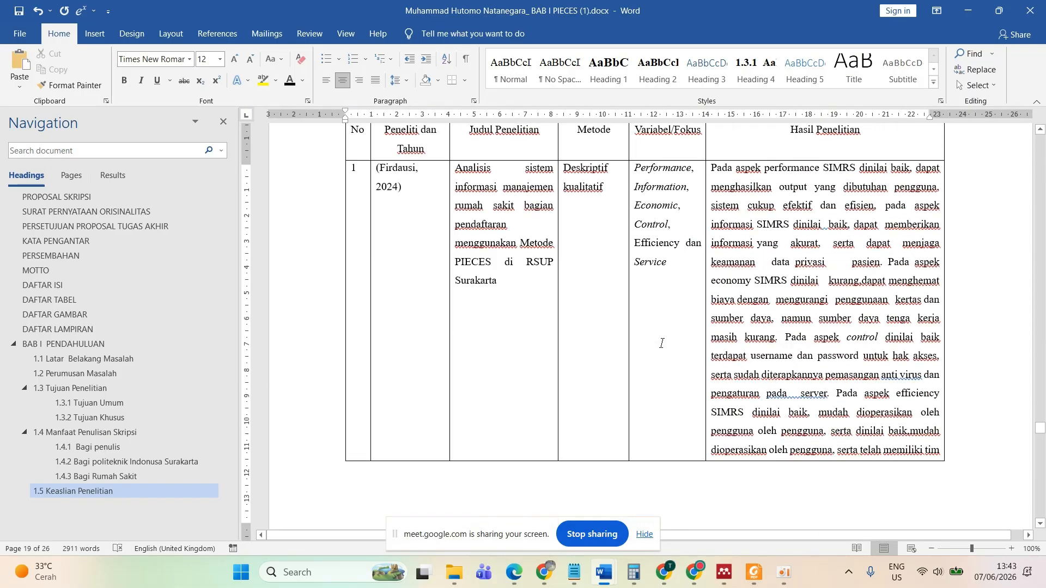
{"action": "scroll", "coordinate": [661, 343], "scroll_direction": "up", "scroll_amount": 1}
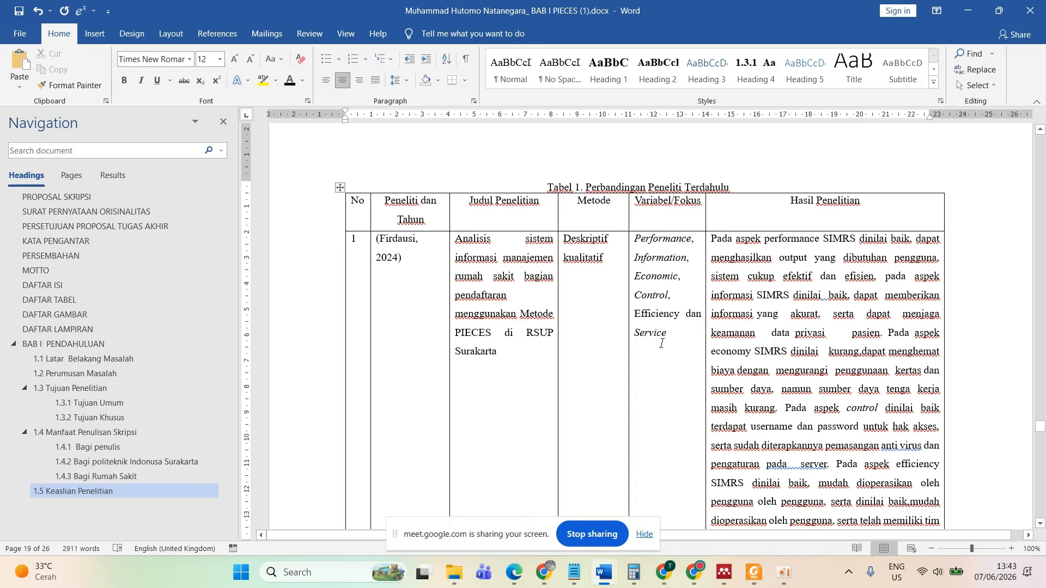
{"action": "left_click", "coordinate": [340, 188]}
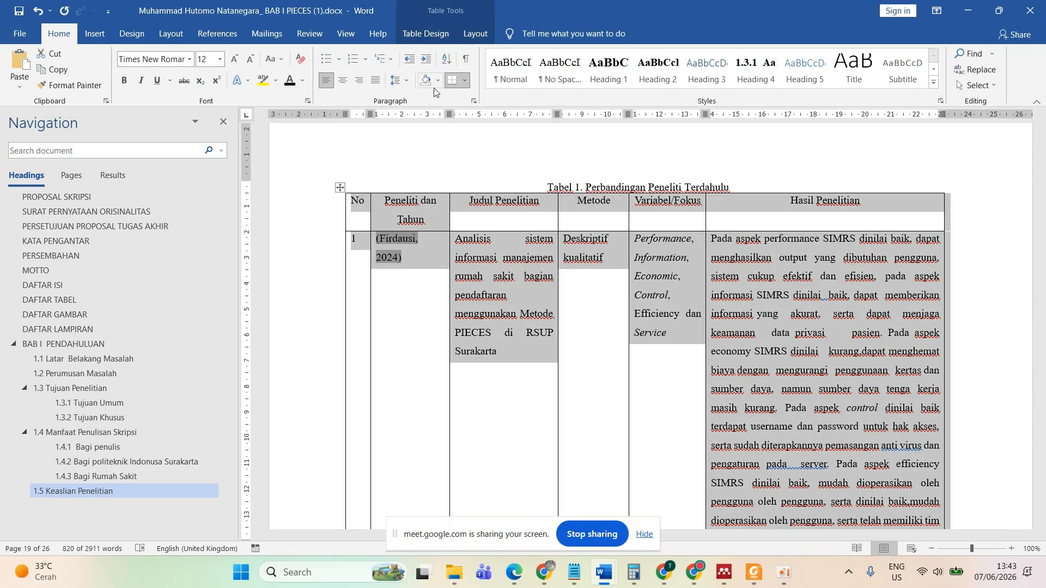
{"action": "left_click", "coordinate": [410, 83]}
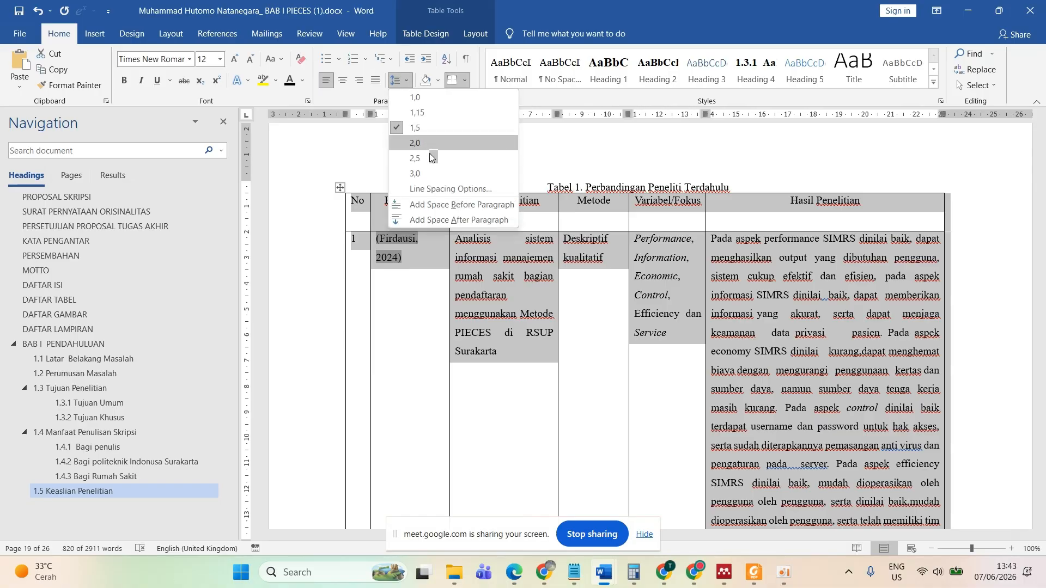
{"action": "left_click", "coordinate": [433, 192]}
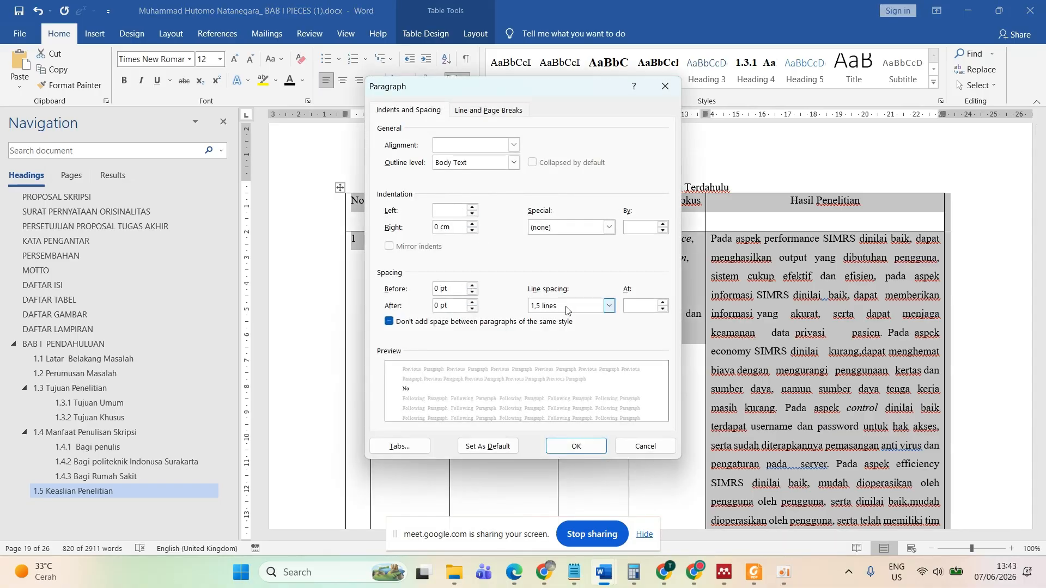
{"action": "left_click", "coordinate": [569, 306]}
{"action": "left_click", "coordinate": [567, 319]}
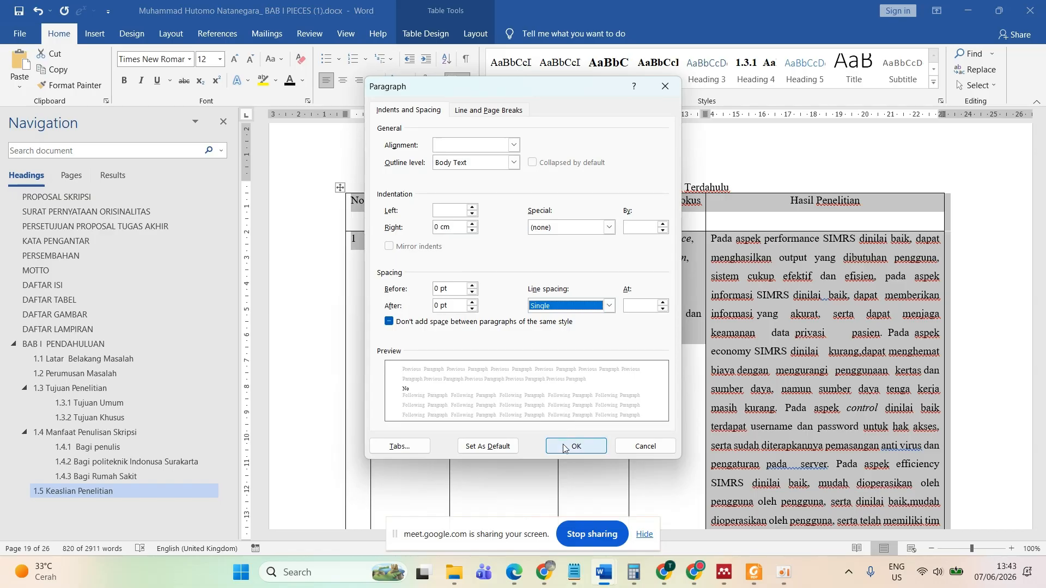
{"action": "left_click", "coordinate": [569, 446]}
{"action": "scroll", "coordinate": [683, 358], "scroll_direction": "down", "scroll_amount": 10}
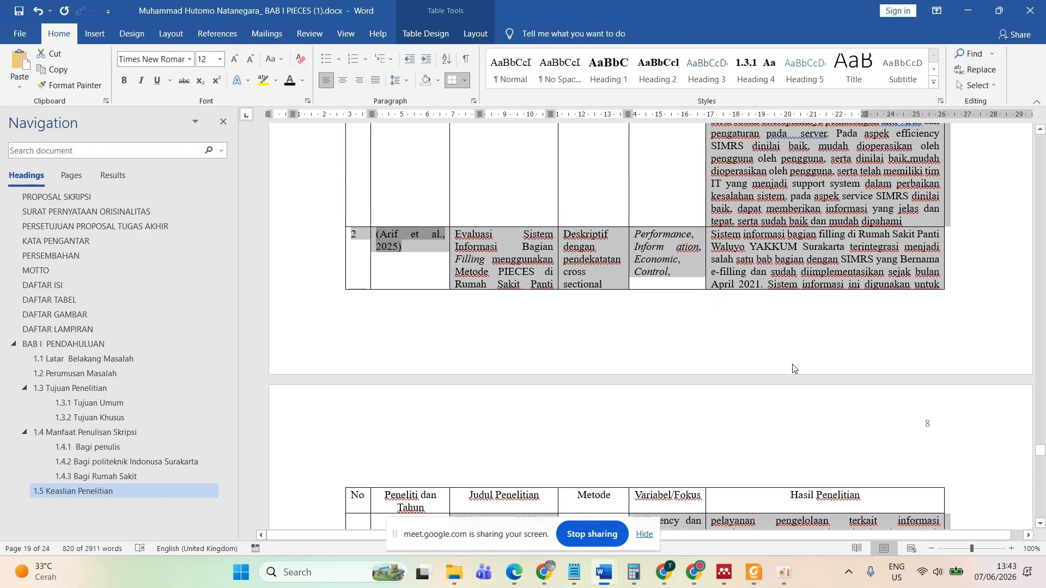
- Examine the repeated header row on page 8 and the table layout options, comparing it with the table's start on page 7
{"action": "left_click", "coordinate": [559, 360]}
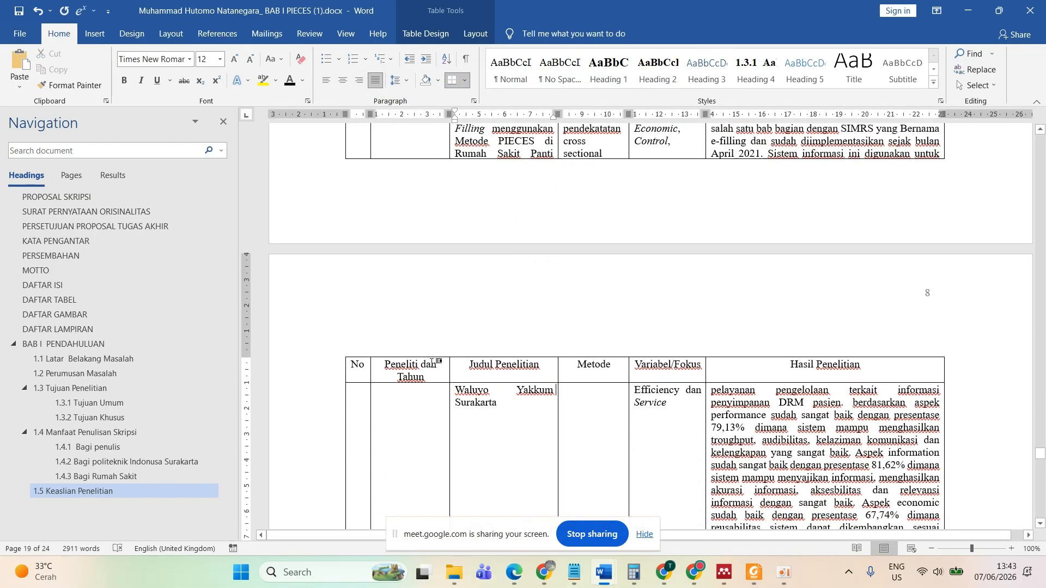
{"action": "left_click_drag", "start_coordinate": [457, 367], "coordinate": [548, 366]}
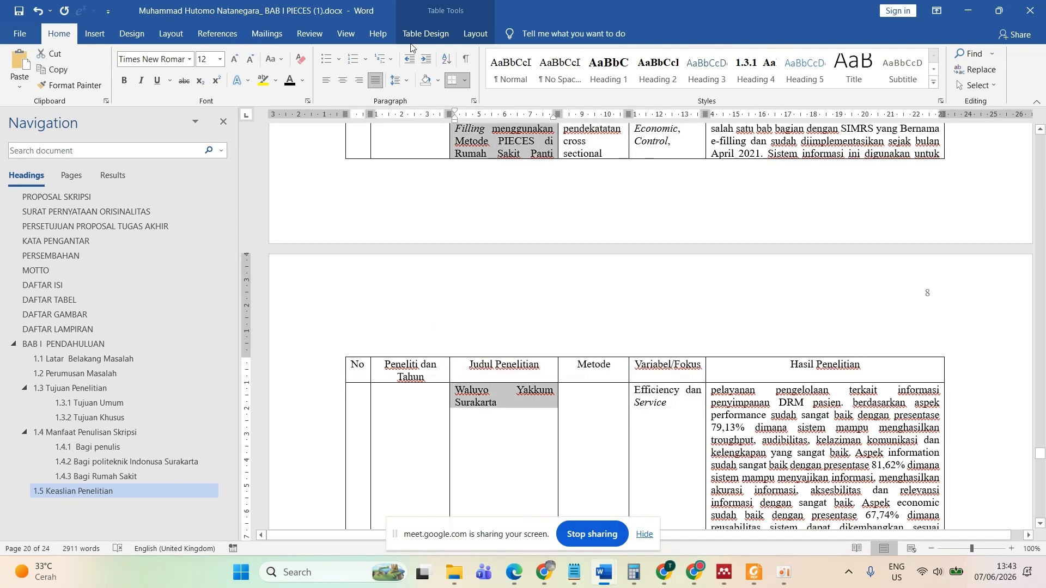
{"action": "left_click", "coordinate": [467, 32]}
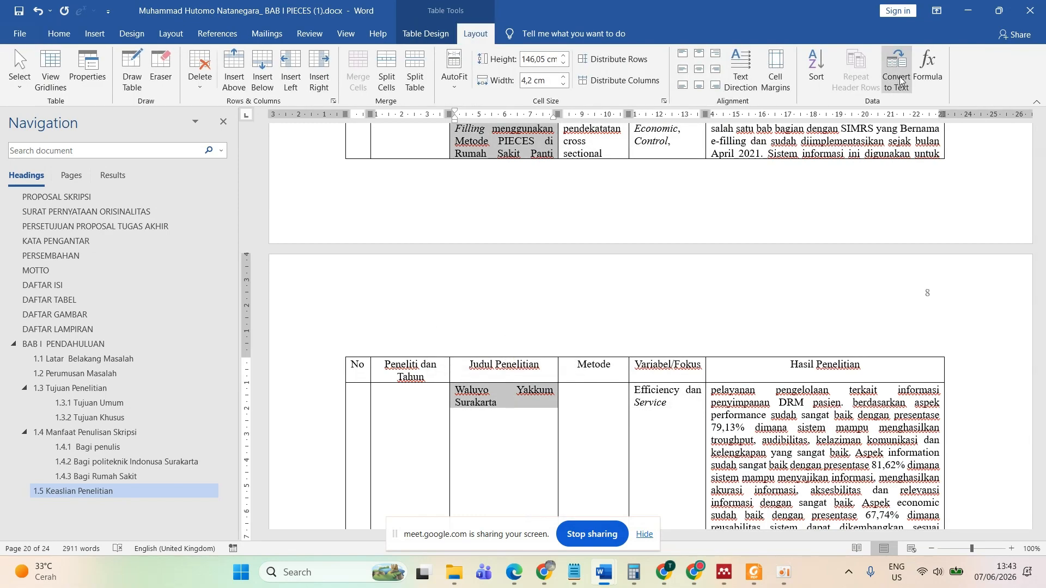
{"action": "left_click", "coordinate": [688, 384]}
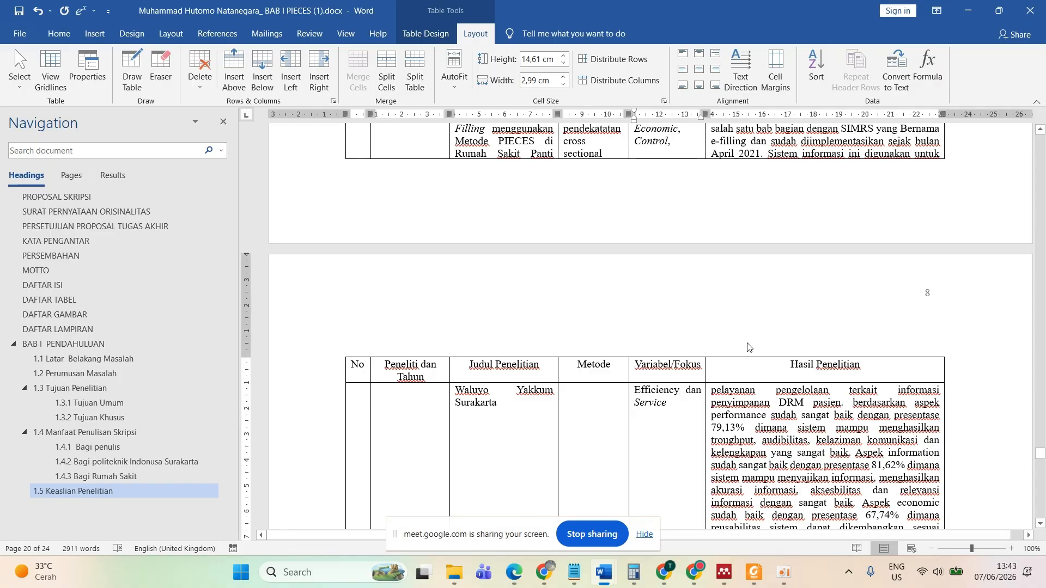
{"action": "scroll", "coordinate": [777, 347], "scroll_direction": "up", "scroll_amount": 10}
{"action": "scroll", "coordinate": [777, 347], "scroll_direction": "up", "scroll_amount": 3}
{"action": "scroll", "coordinate": [477, 423], "scroll_direction": "down", "scroll_amount": 8}
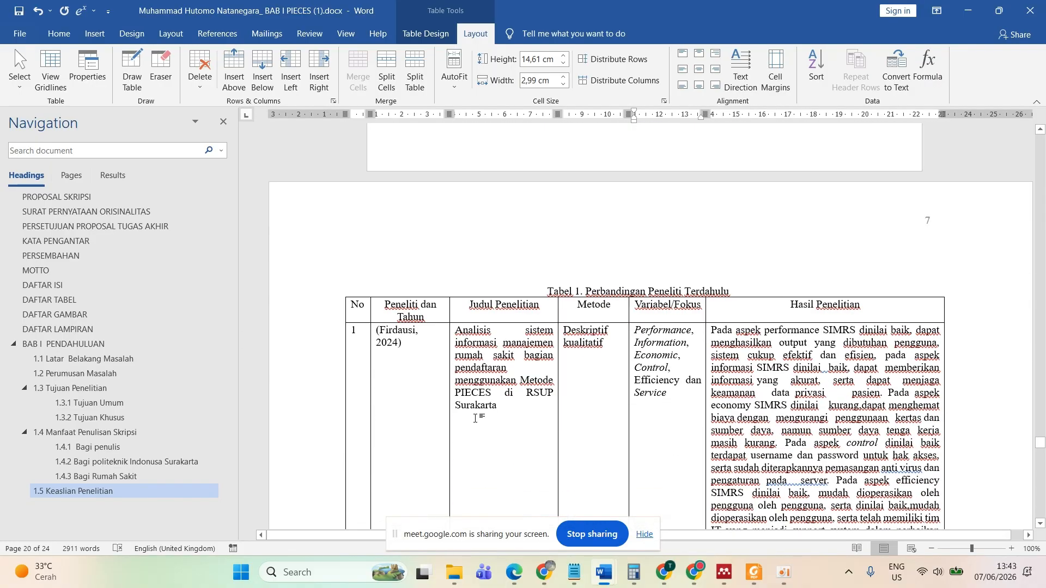
- Draw a rectangle about 15 cm wide and 1 cm high over the table on page 8, and apply the white style with green outline
{"action": "left_click", "coordinate": [90, 35]}
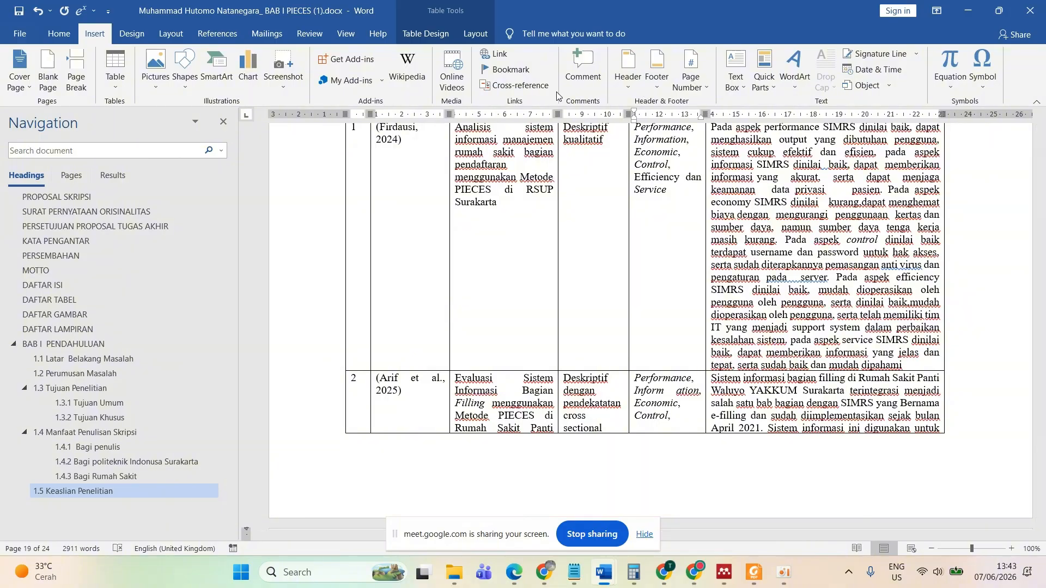
{"action": "left_click", "coordinate": [188, 89]}
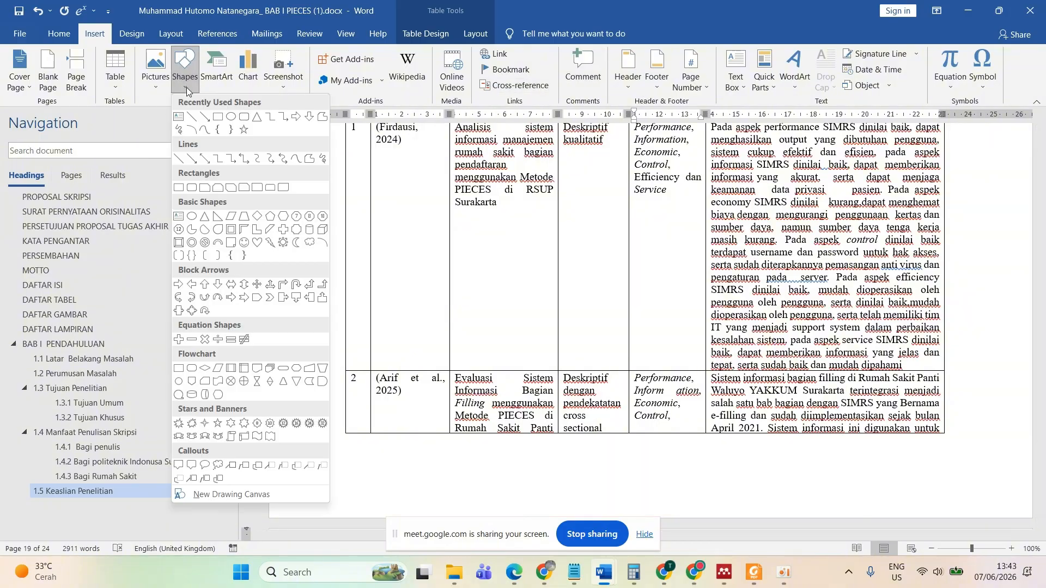
{"action": "left_click", "coordinate": [224, 123]}
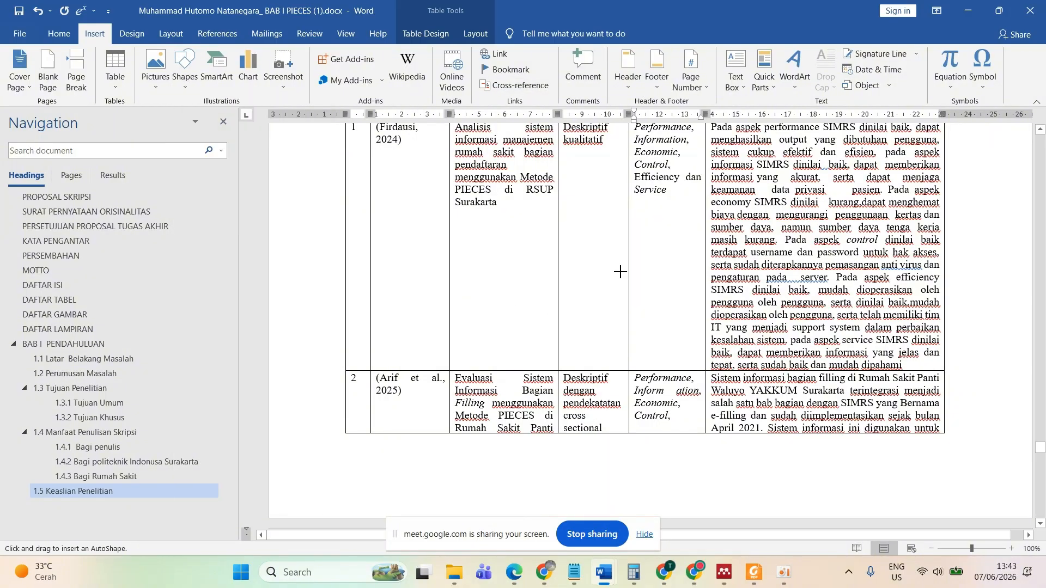
{"action": "scroll", "coordinate": [622, 271], "scroll_direction": "down", "scroll_amount": 10}
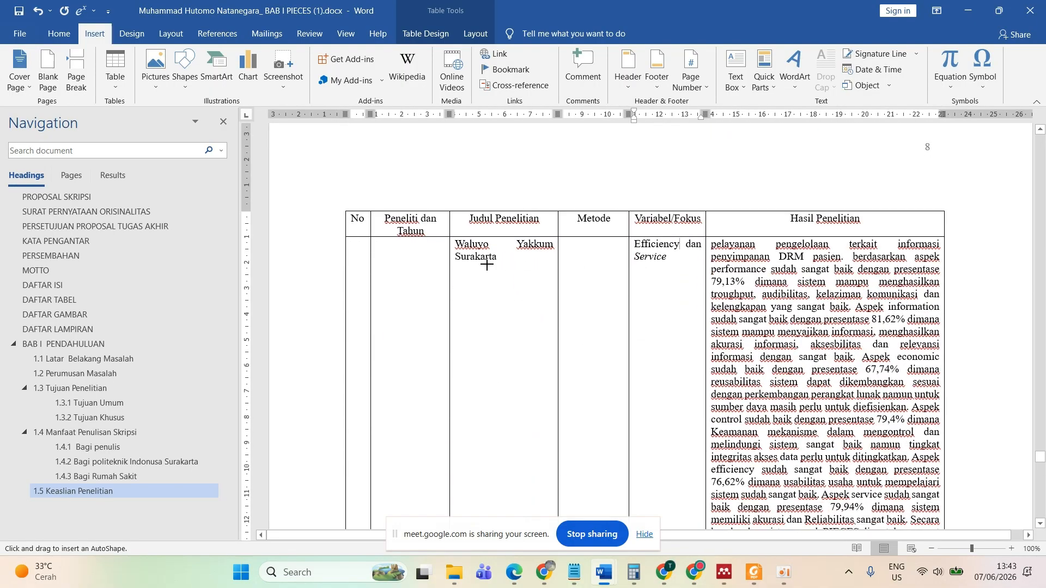
{"action": "left_click_drag", "start_coordinate": [487, 264], "coordinate": [874, 291]}
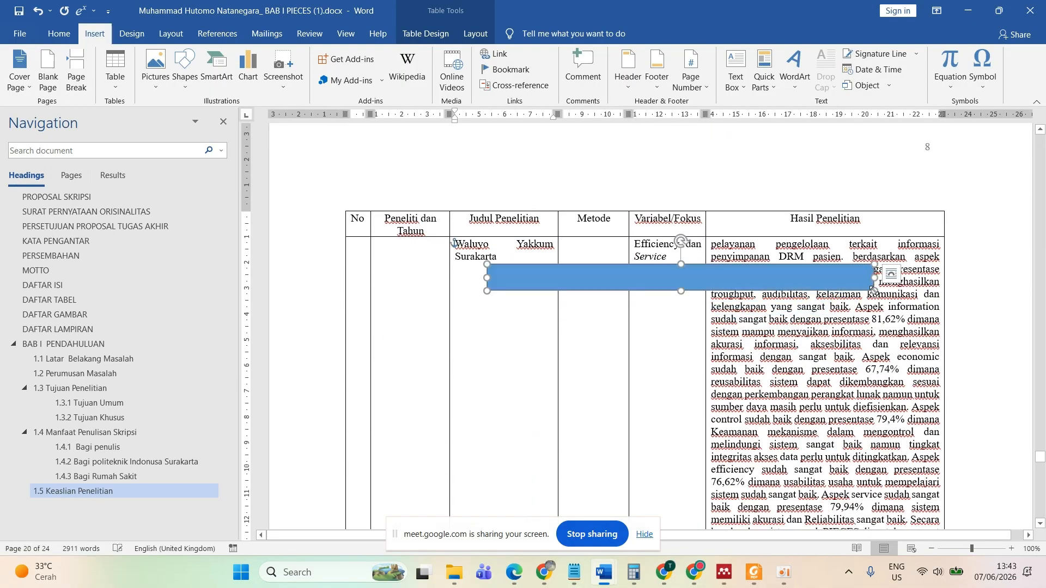
{"action": "left_click", "coordinate": [200, 73]}
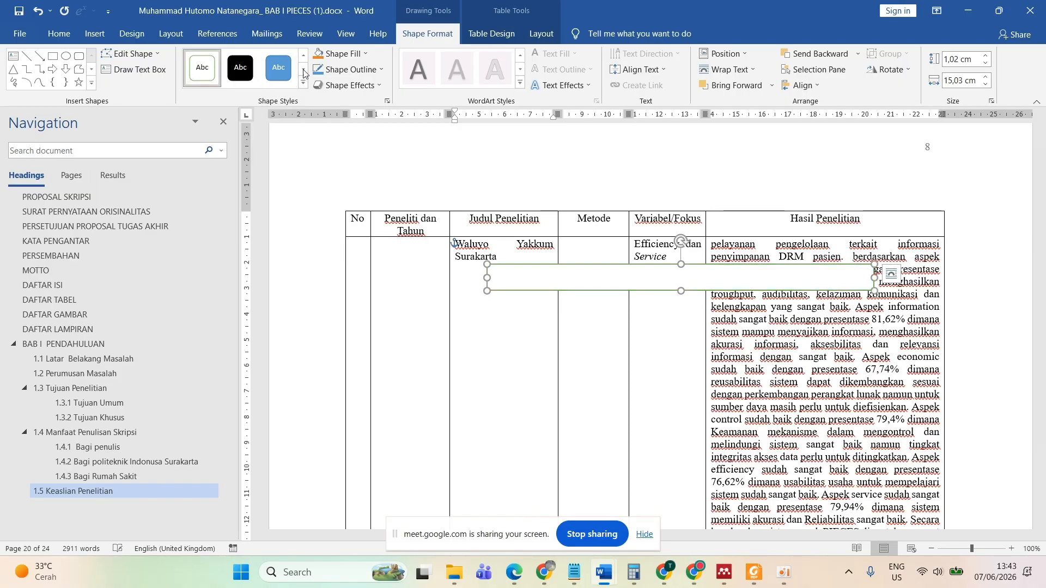
{"action": "left_click", "coordinate": [381, 68]}
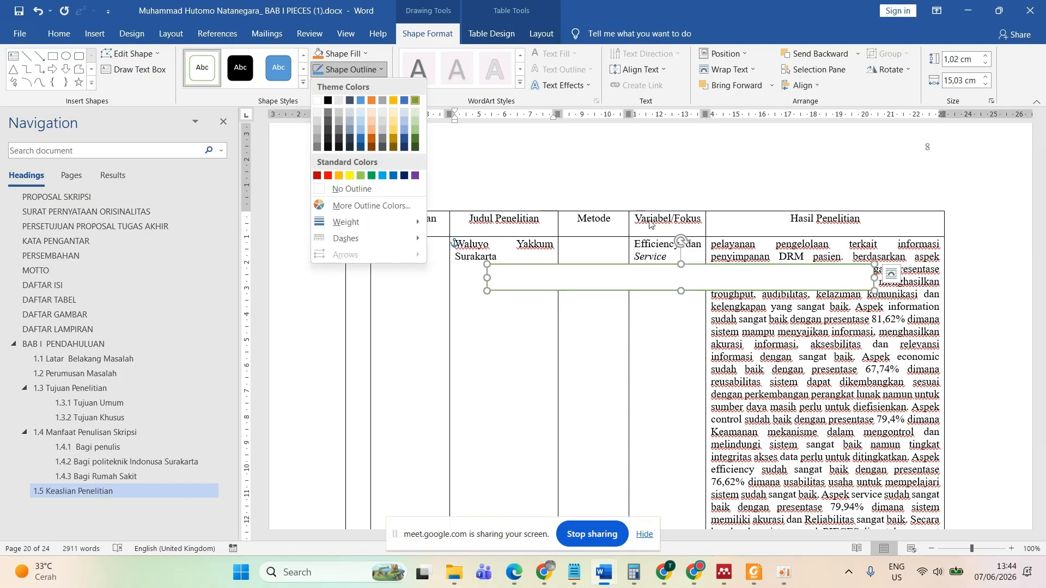
{"action": "scroll", "coordinate": [727, 362], "scroll_direction": "up", "scroll_amount": 12}
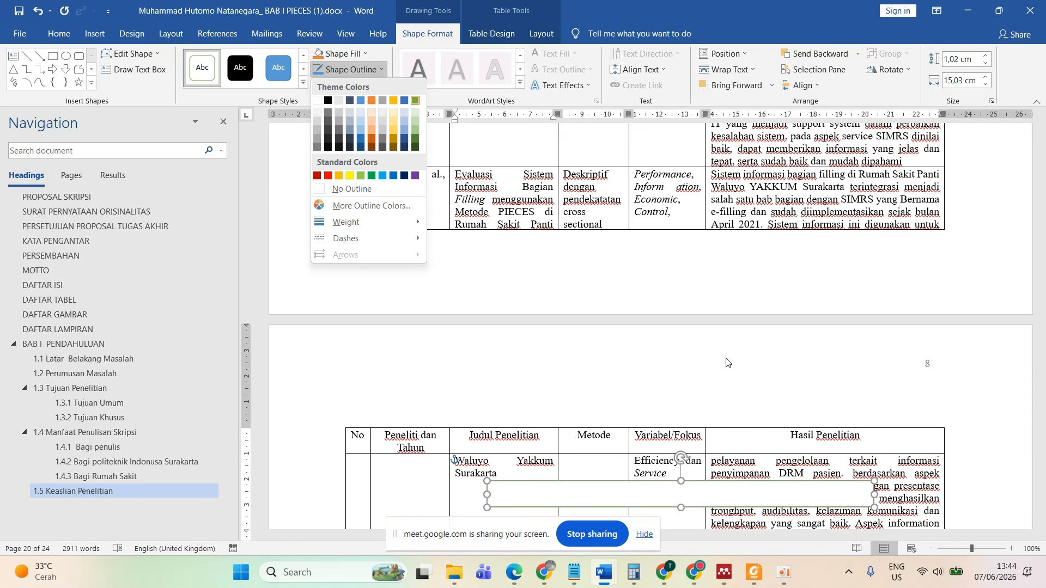
{"action": "left_click", "coordinate": [551, 282]}
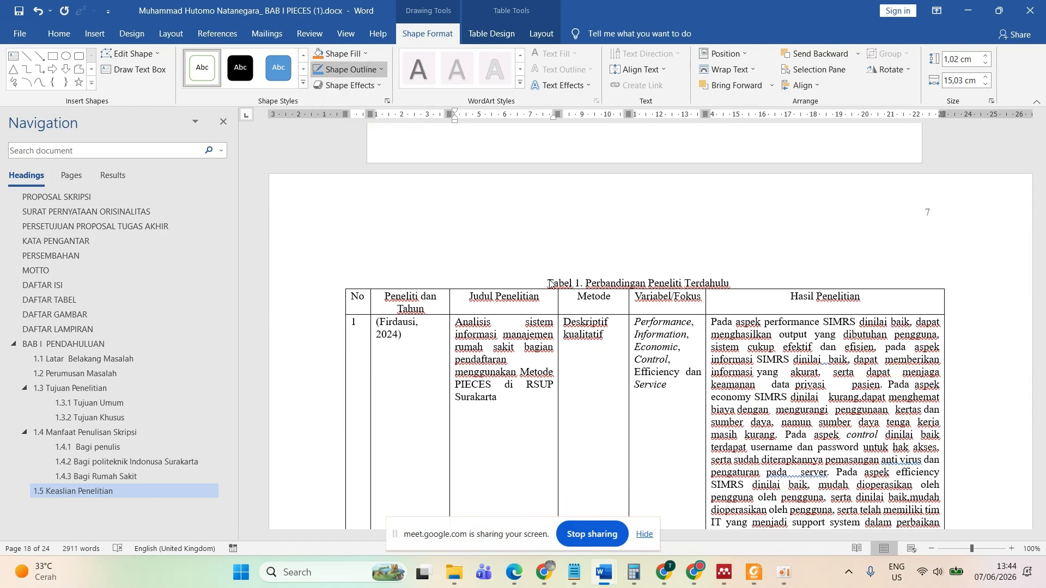
- Copy the Tabel 1 caption from page 7 into the rectangle on page 8 as its text
{"action": "left_click_drag", "start_coordinate": [548, 283], "coordinate": [730, 283]}
{"action": "key", "text": "ctrl+c"}
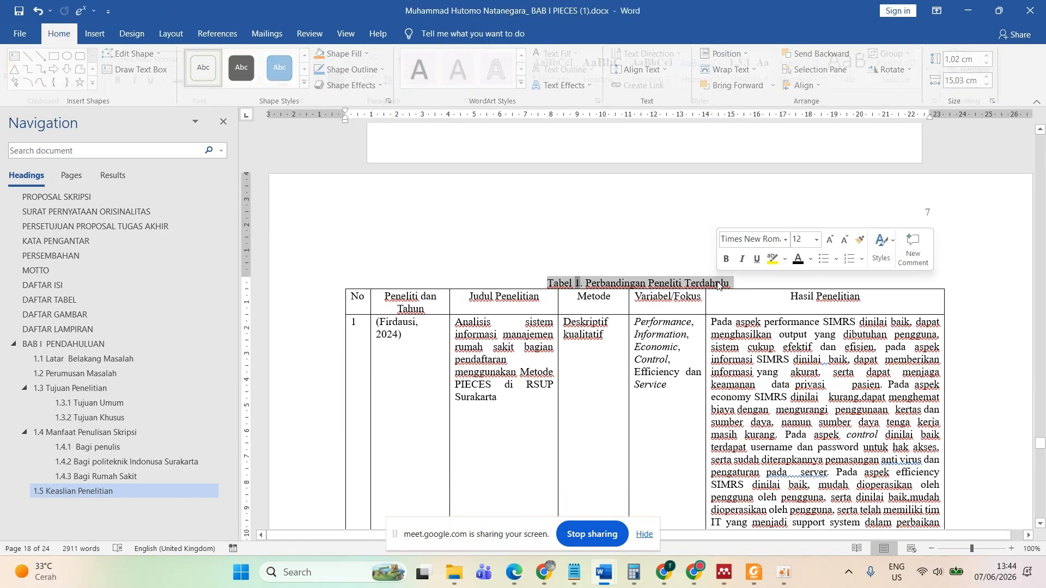
{"action": "scroll", "coordinate": [718, 286], "scroll_direction": "down", "scroll_amount": 12}
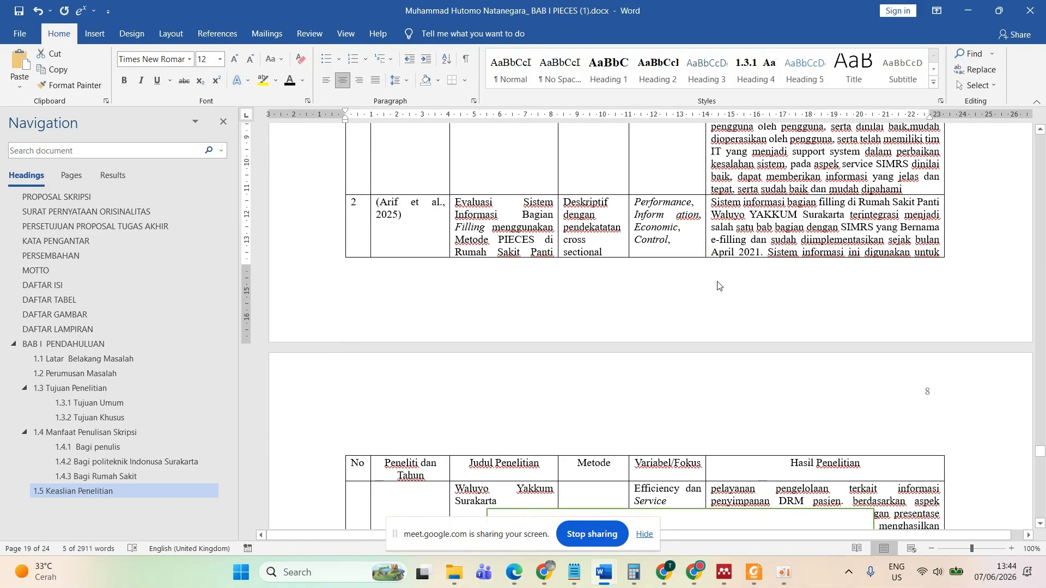
{"action": "left_click", "coordinate": [589, 382]}
{"action": "right_click", "coordinate": [589, 381]}
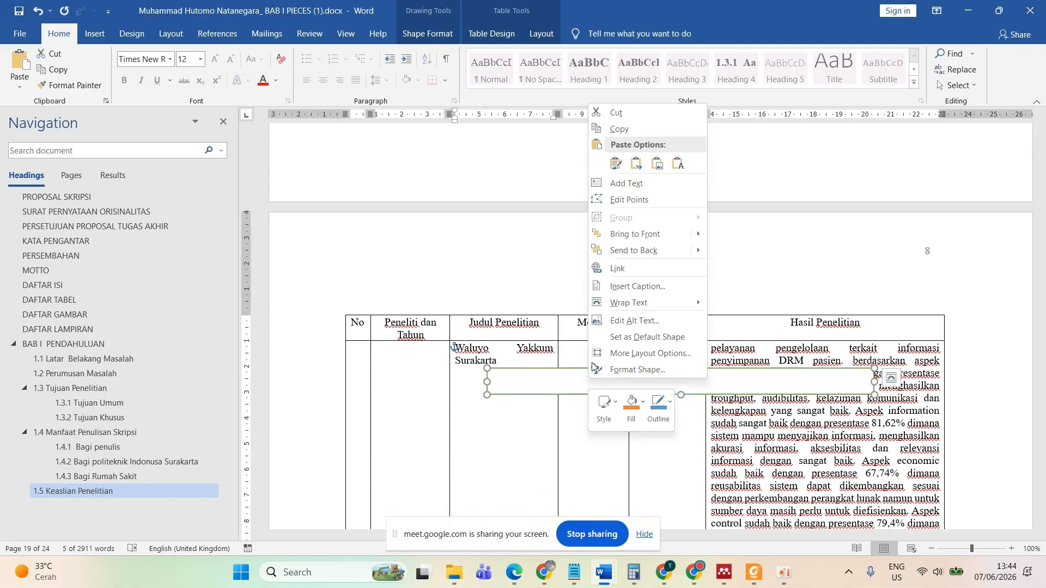
{"action": "left_click", "coordinate": [640, 183]}
{"action": "key", "text": "ctrl+v"}
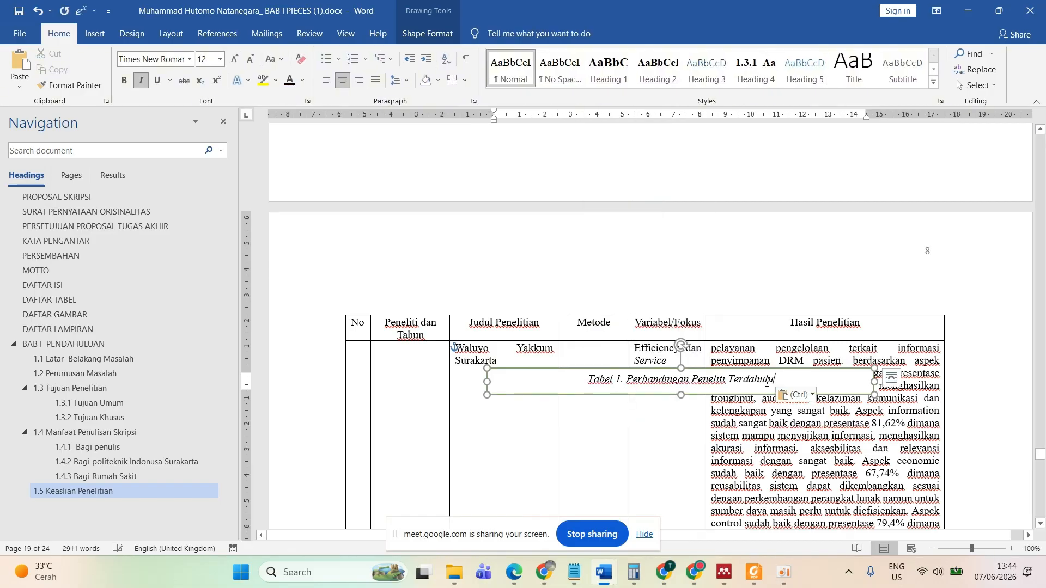
- Remove the italics from the rectangle's caption text and append "(lanjutan)" at its end
{"action": "left_click_drag", "start_coordinate": [794, 376], "coordinate": [589, 381]}
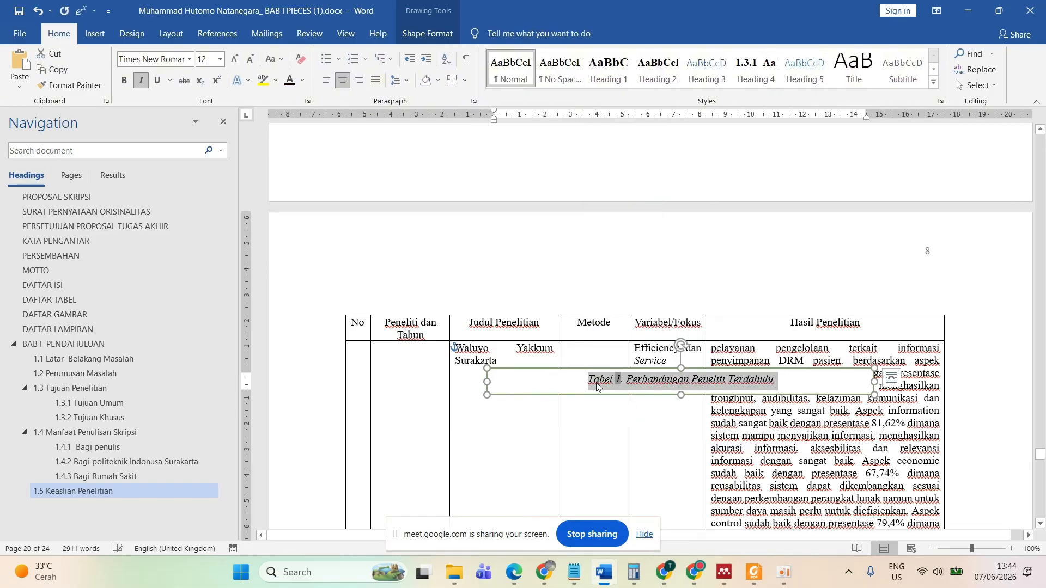
{"action": "key", "text": "ctrl+i"}
{"action": "left_click", "coordinate": [783, 380]}
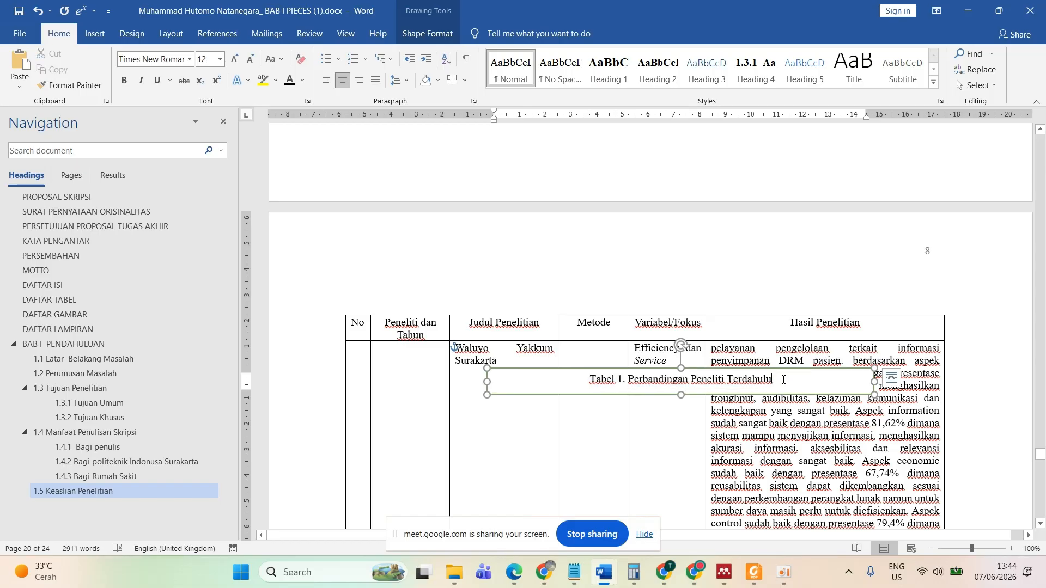
{"action": "type", "text": "(lanj"}
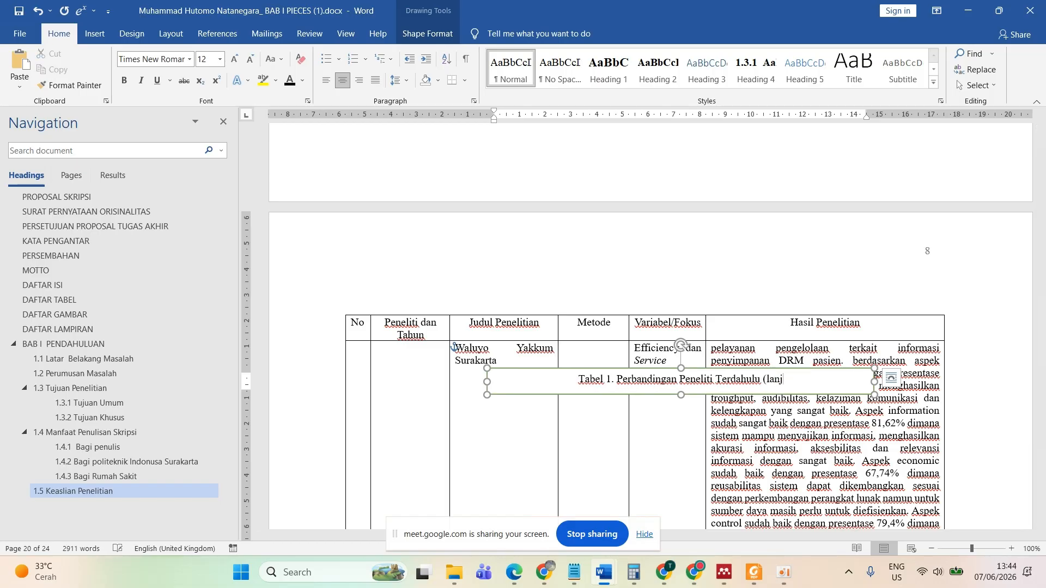
{"action": "type", "text": "utan)"}
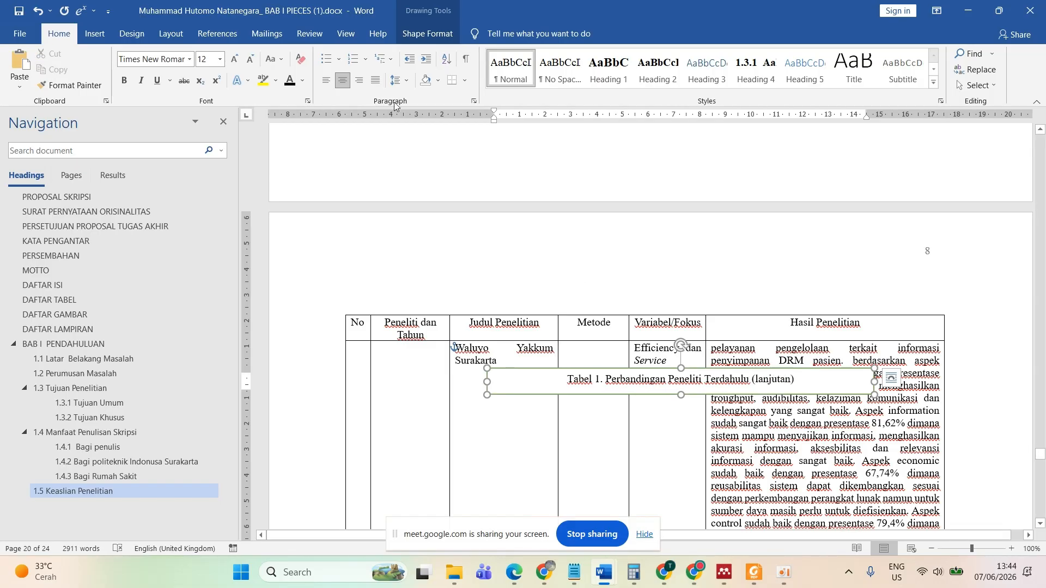
- Remove the rectangle's outline and reduce its height to about 0.72 cm
{"action": "left_click", "coordinate": [443, 34]}
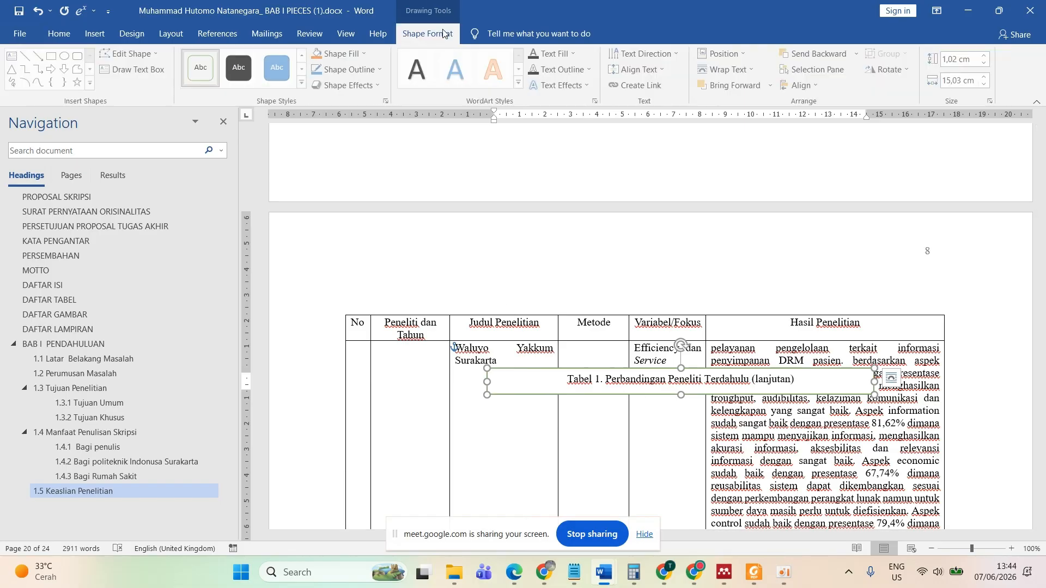
{"action": "left_click", "coordinate": [384, 73]}
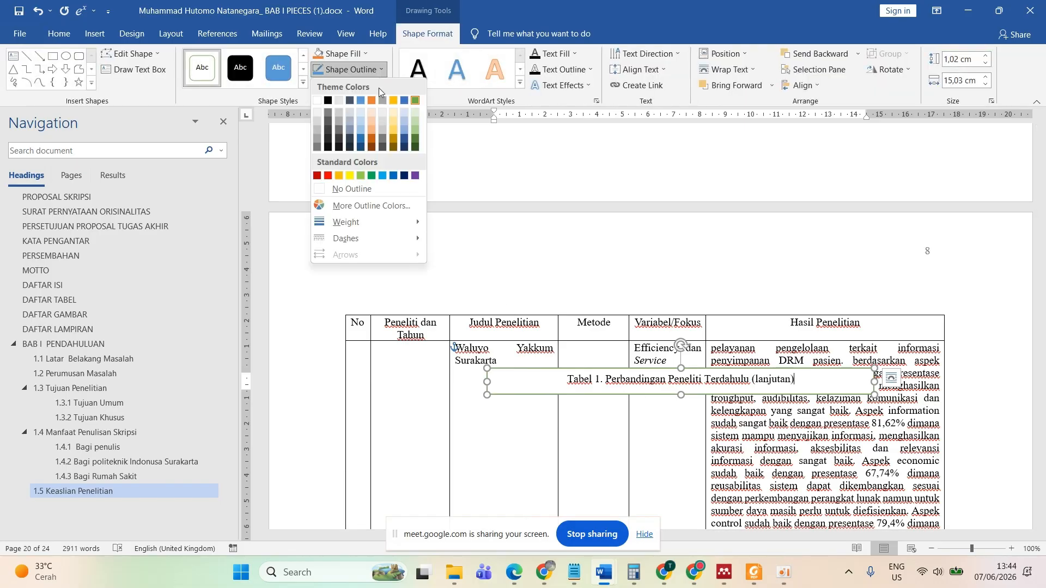
{"action": "left_click", "coordinate": [335, 198]}
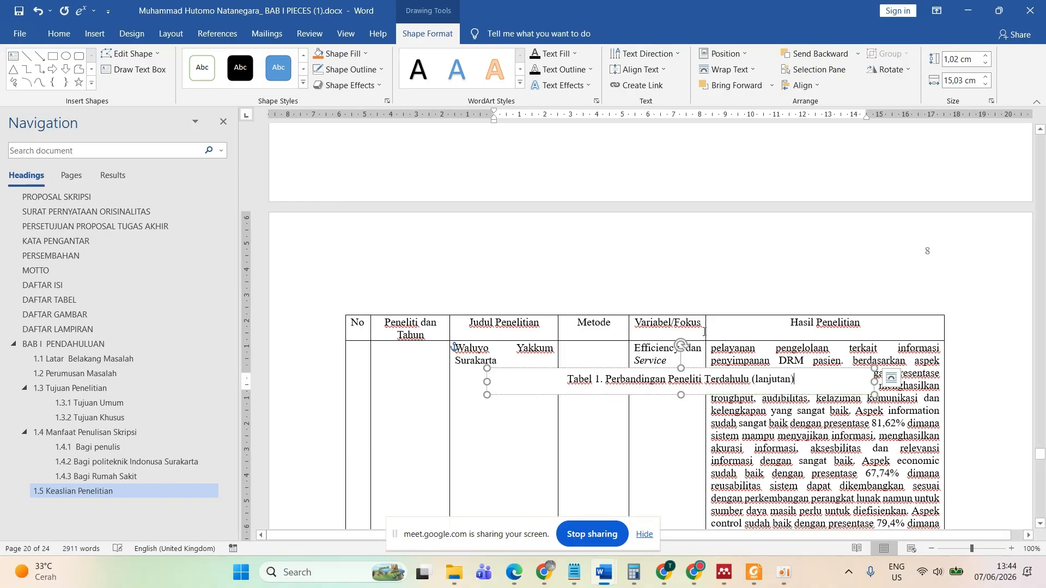
{"action": "left_click_drag", "start_coordinate": [681, 396], "coordinate": [680, 387]}
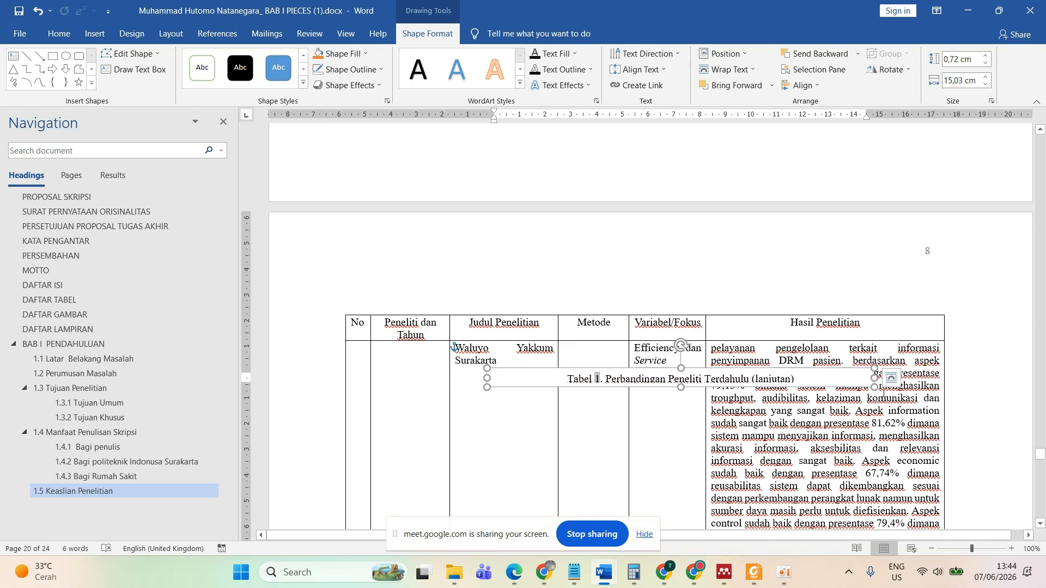
- Wrap the caption rectangle in front of text, make it about 0.93 cm high, and place it directly above the table on page 8
{"action": "left_click", "coordinate": [898, 382]}
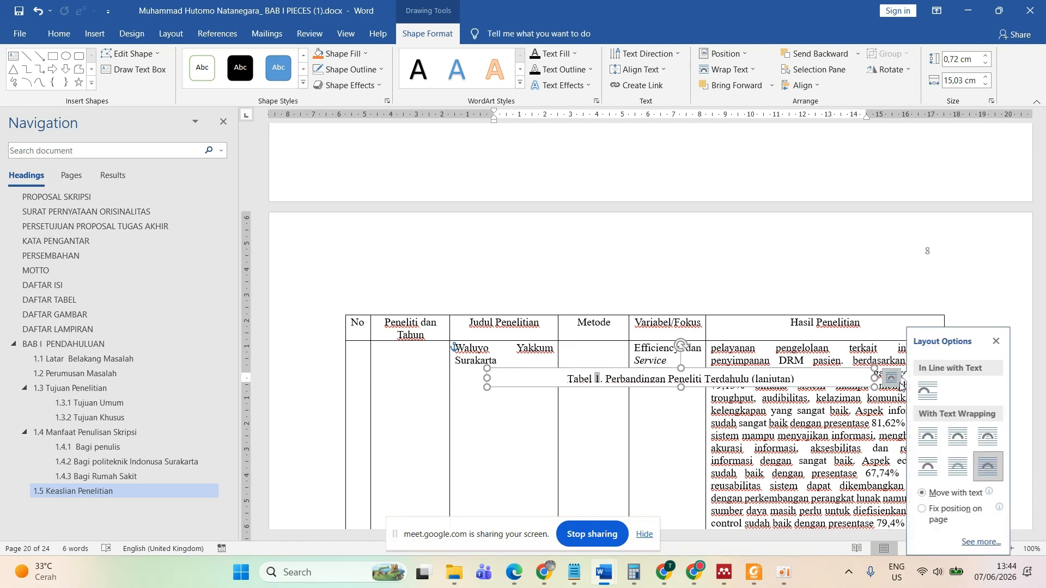
{"action": "left_click", "coordinate": [995, 467]}
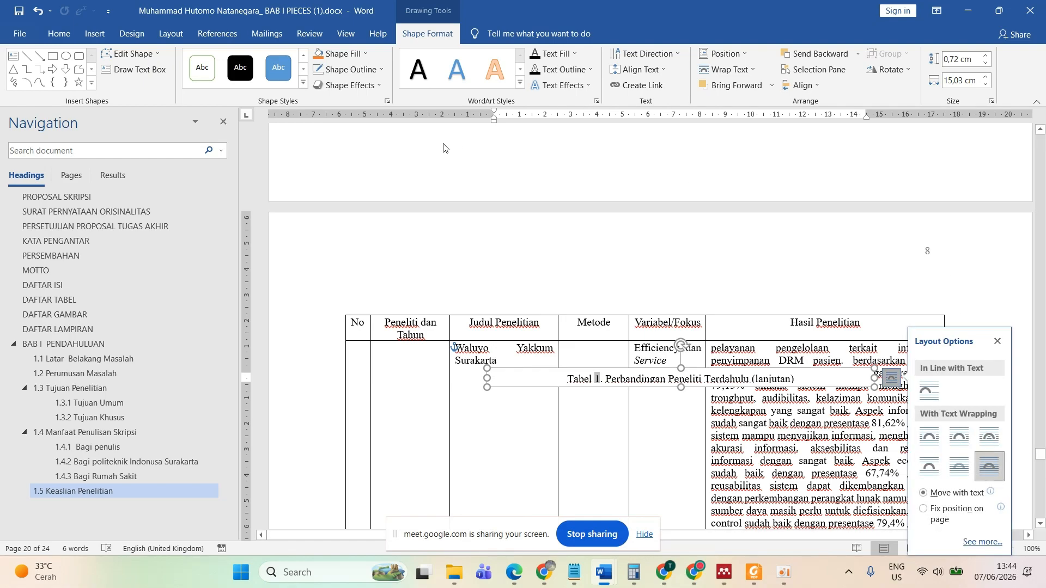
{"action": "left_click", "coordinate": [756, 70]}
{"action": "left_click", "coordinate": [742, 178]}
{"action": "left_click_drag", "start_coordinate": [683, 388], "coordinate": [650, 310]}
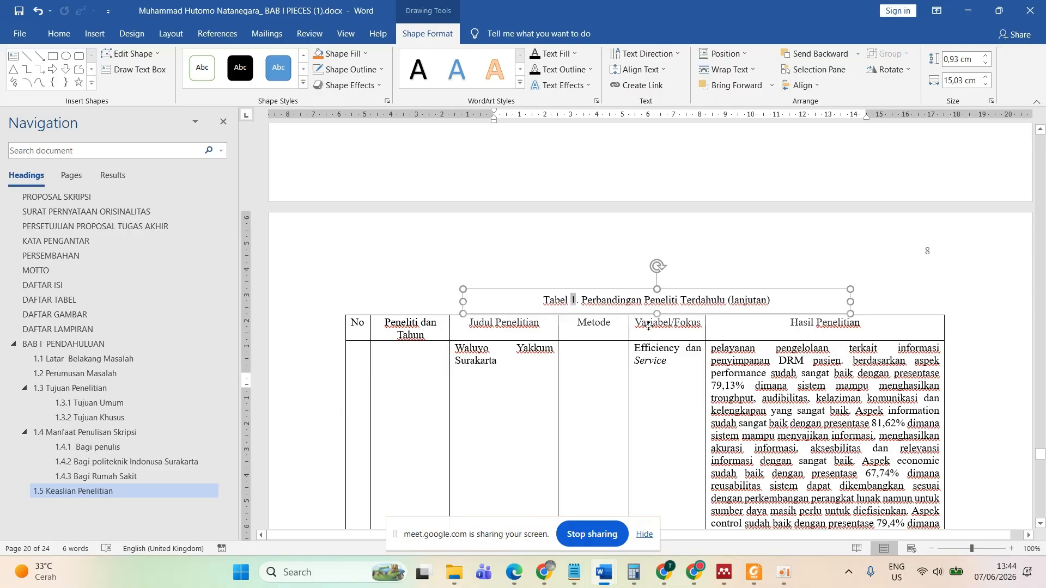
- Make the header row of the Perbandingan Peneliti Terdahulu table bold, from No to Hasil Penelitian
{"action": "scroll", "coordinate": [649, 326], "scroll_direction": "down", "scroll_amount": 5}
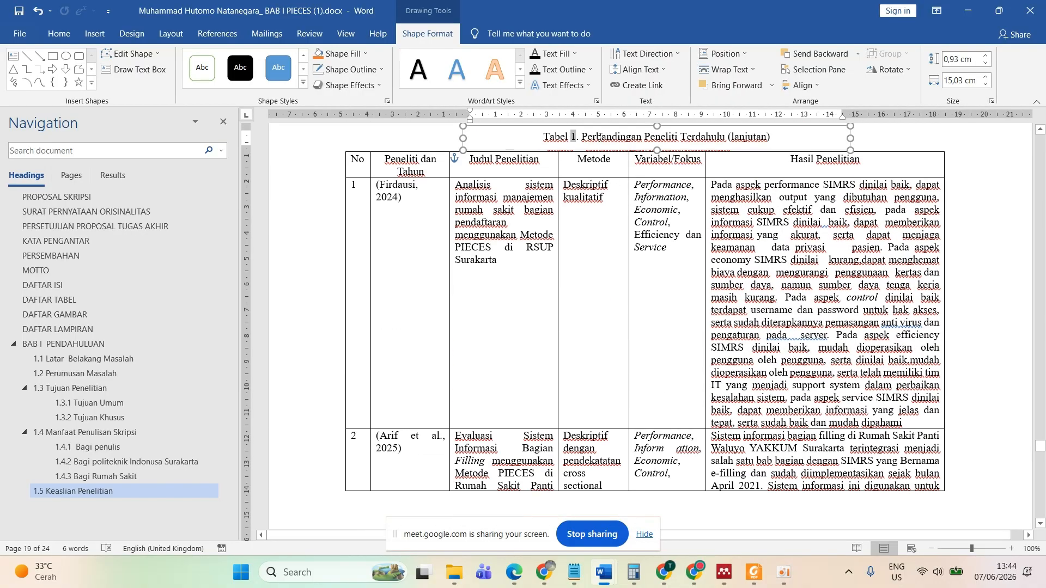
{"action": "scroll", "coordinate": [716, 428], "scroll_direction": "down", "scroll_amount": 8}
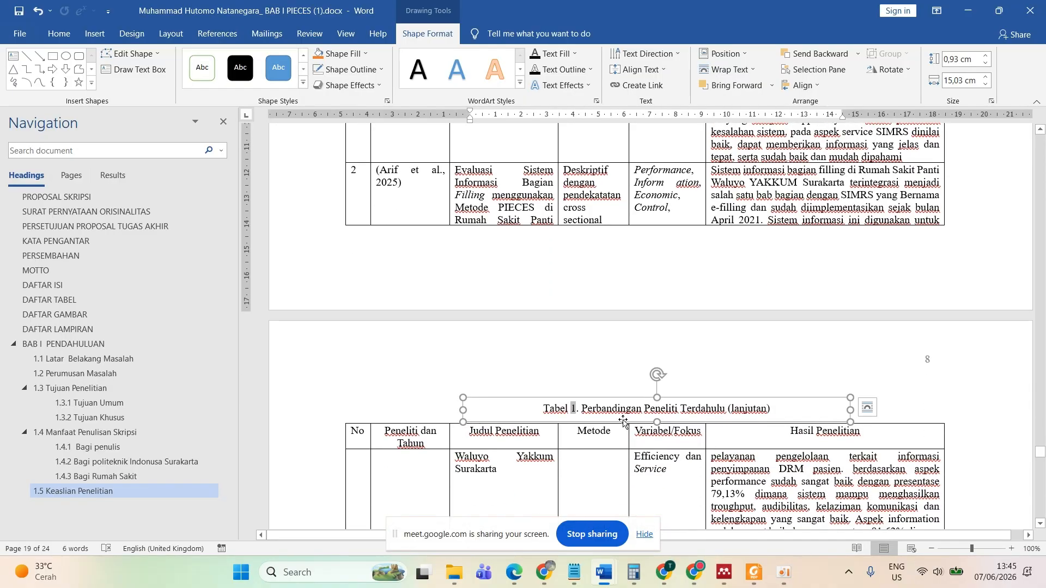
{"action": "scroll", "coordinate": [624, 421], "scroll_direction": "up", "scroll_amount": 20}
{"action": "left_click", "coordinate": [359, 256]}
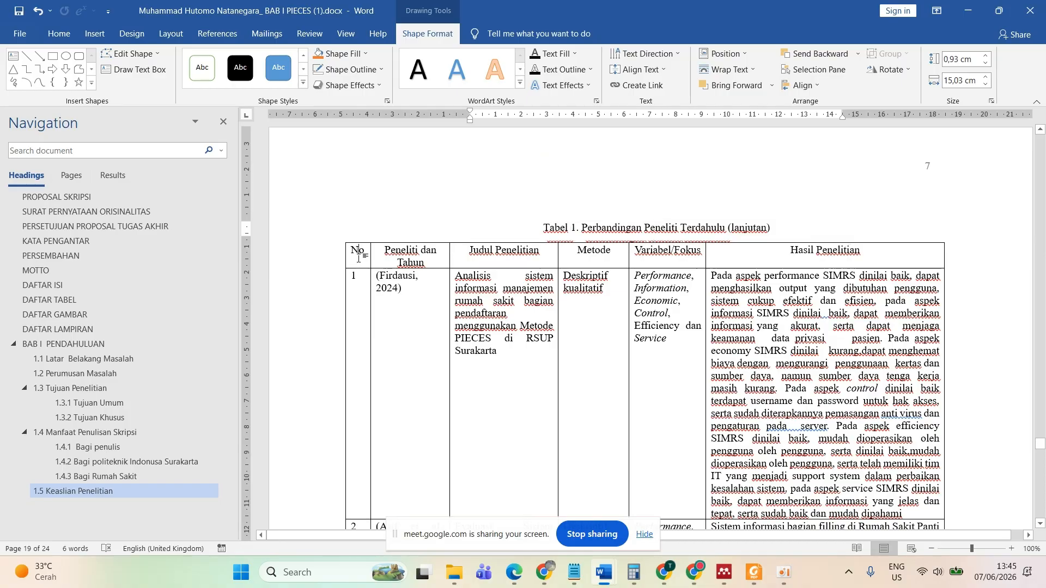
{"action": "left_click_drag", "start_coordinate": [359, 259], "coordinate": [898, 256]}
{"action": "left_click", "coordinate": [897, 257]}
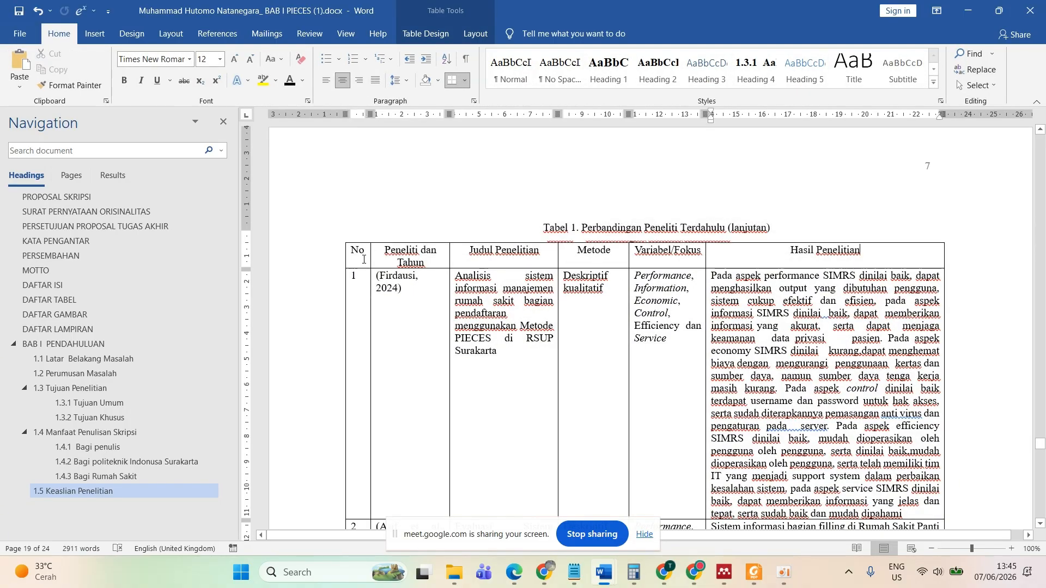
{"action": "left_click_drag", "start_coordinate": [364, 259], "coordinate": [809, 256]}
{"action": "key", "text": "ctrl+b"}
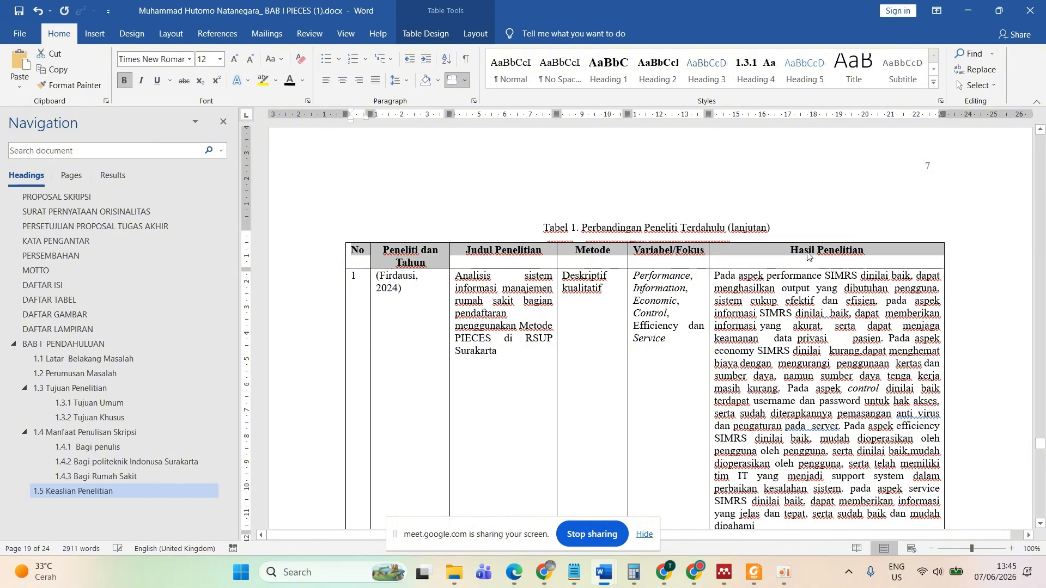
- Turn off Repeat Header Rows for the table's header row
{"action": "left_click", "coordinate": [472, 34]}
{"action": "left_click", "coordinate": [856, 68]}
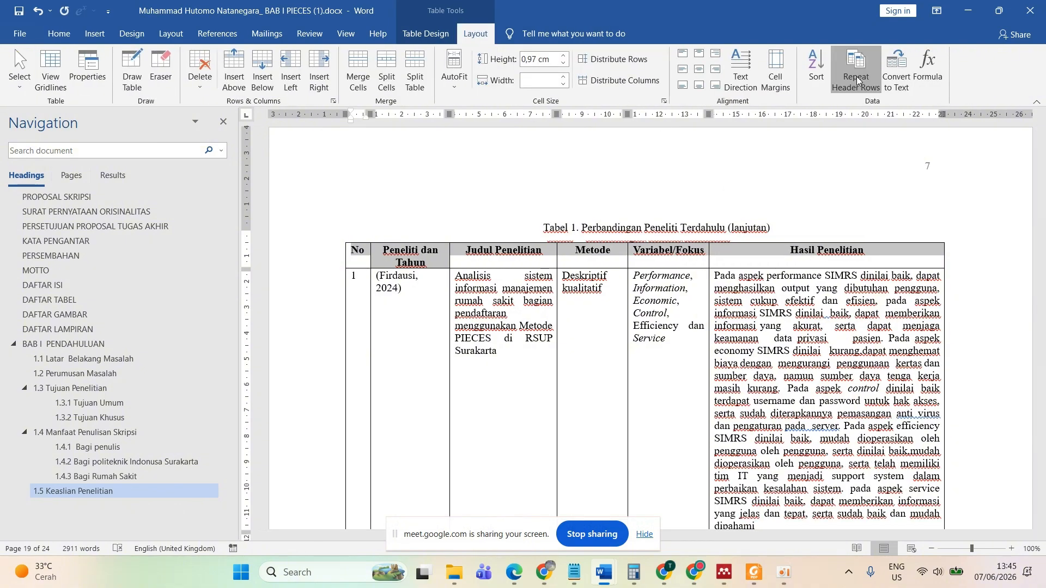
{"action": "left_click", "coordinate": [726, 276]}
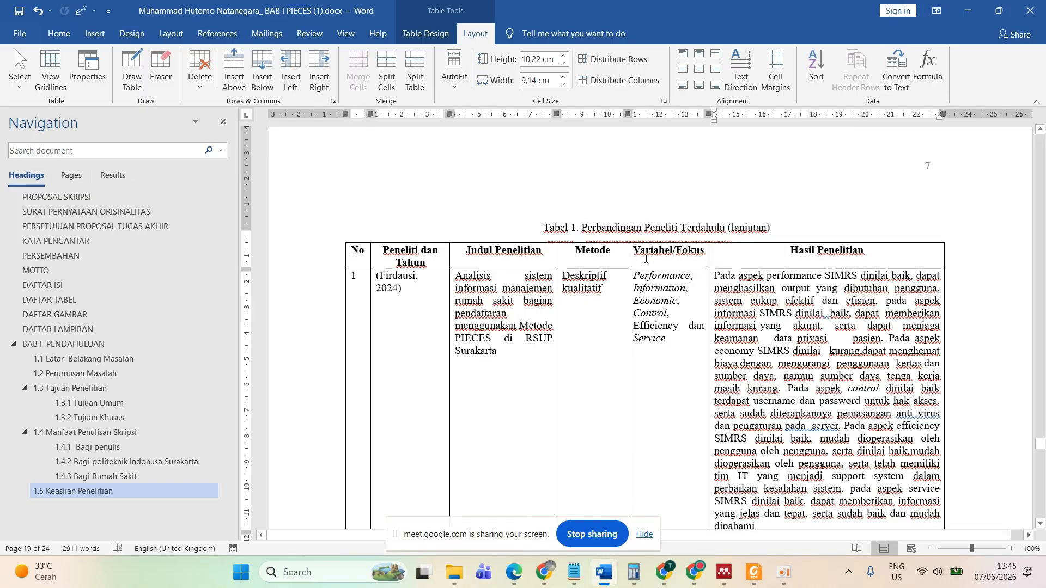
- Move the "(lanjutan)" caption rectangle off the original caption on page 7 and delete it
{"action": "scroll", "coordinate": [648, 232], "scroll_direction": "down", "scroll_amount": 1}
{"action": "left_click", "coordinate": [650, 232]}
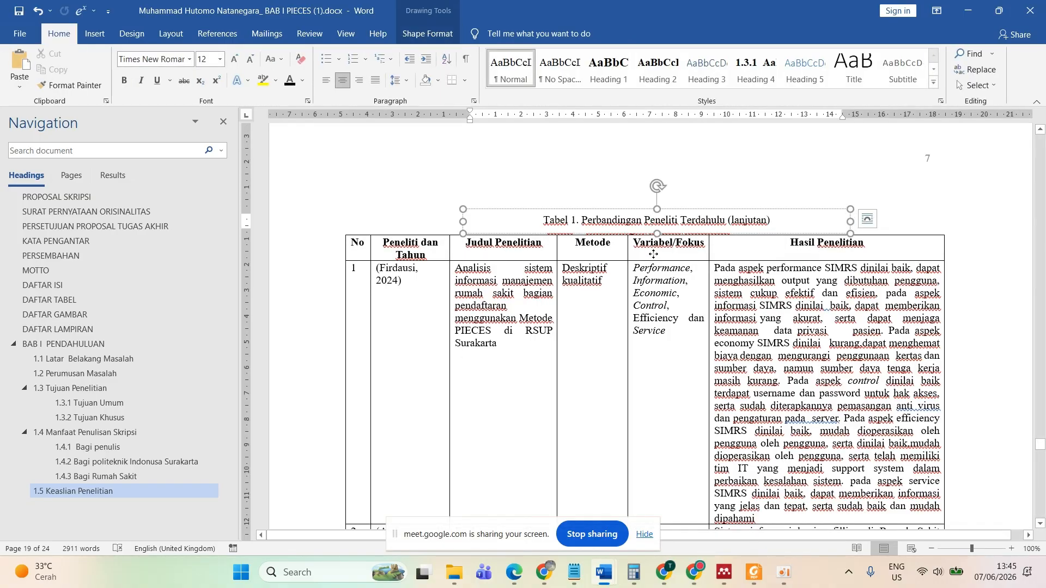
{"action": "left_click_drag", "start_coordinate": [654, 254], "coordinate": [535, 191]}
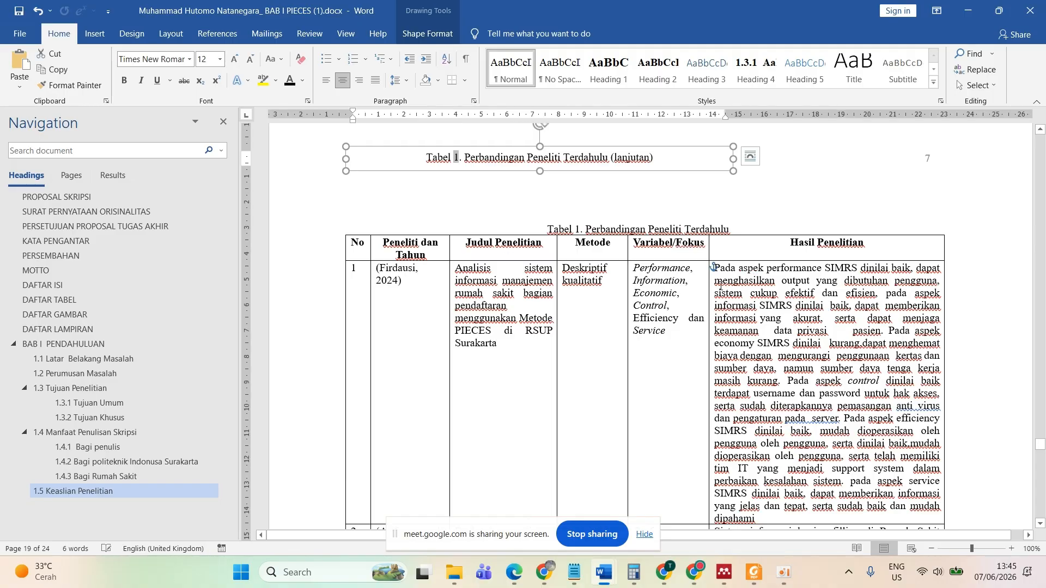
{"action": "key", "text": "Delete"}
- Insert an empty row below row 2 of the Perbandingan Peneliti Terdahulu table
{"action": "scroll", "coordinate": [689, 328], "scroll_direction": "down", "scroll_amount": 10}
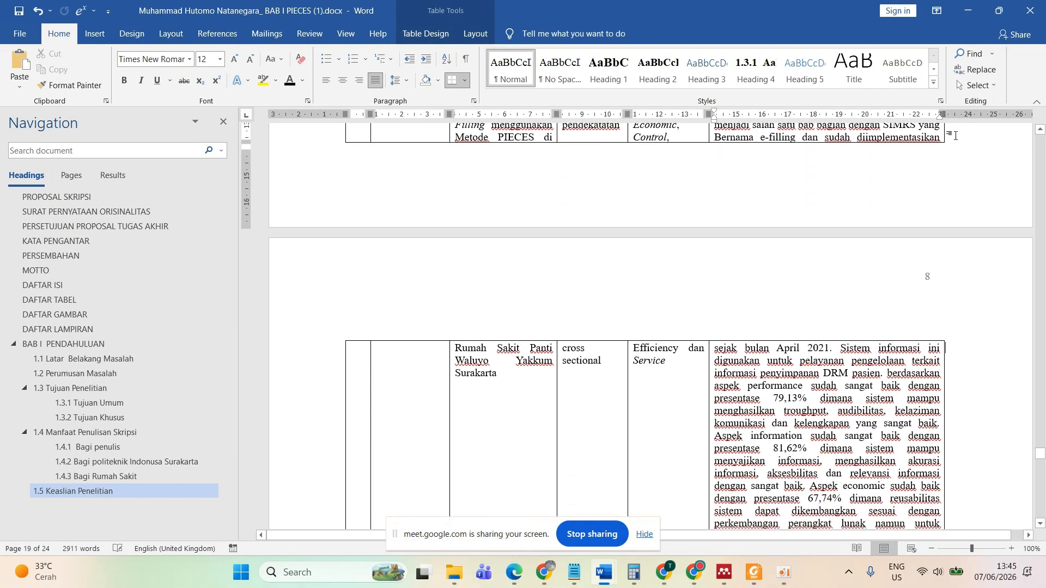
{"action": "key", "text": "ctrl+z"}
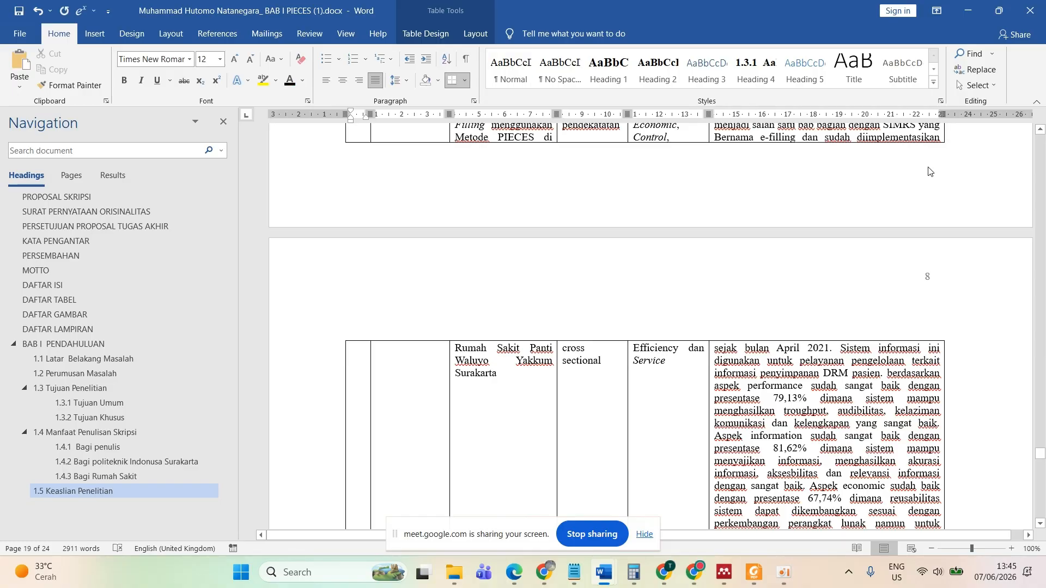
{"action": "scroll", "coordinate": [929, 172], "scroll_direction": "down", "scroll_amount": 7}
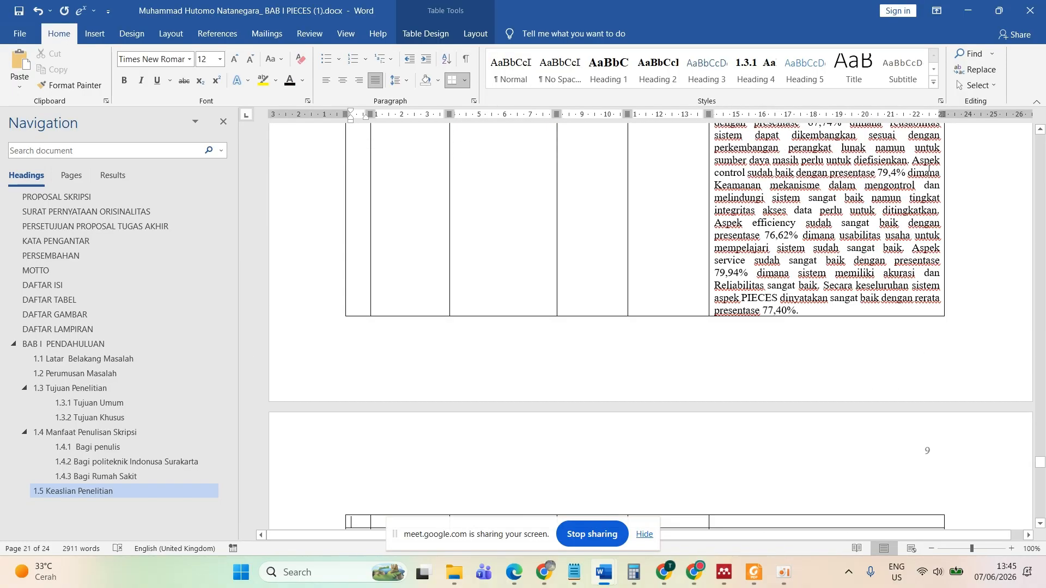
{"action": "scroll", "coordinate": [929, 167], "scroll_direction": "up", "scroll_amount": 10}
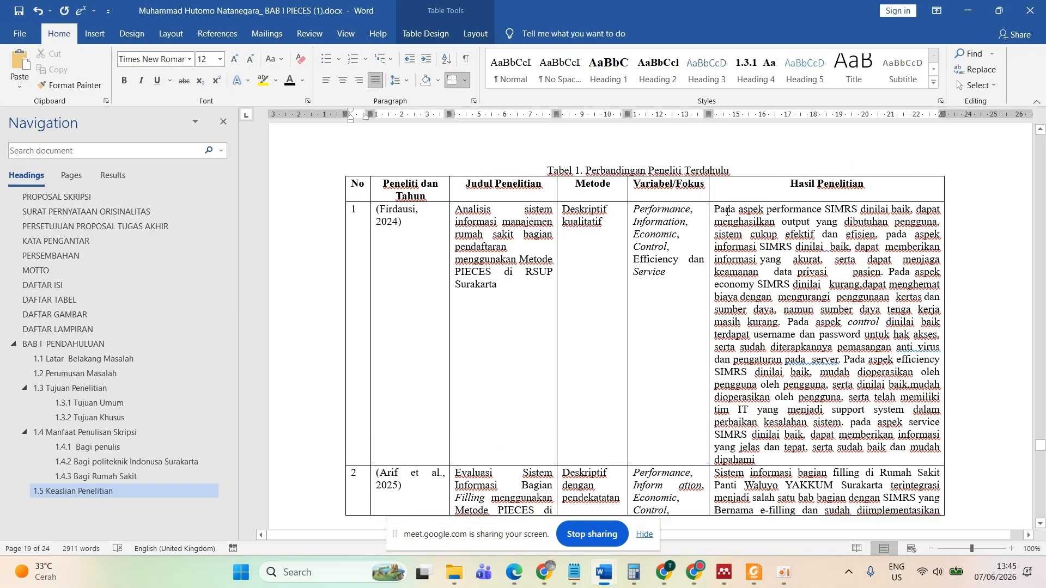
- Insert three empty rows between rows 1 and 2 of the Perbandingan Peneliti Terdahulu table
{"action": "left_click_drag", "start_coordinate": [726, 211], "coordinate": [848, 456]}
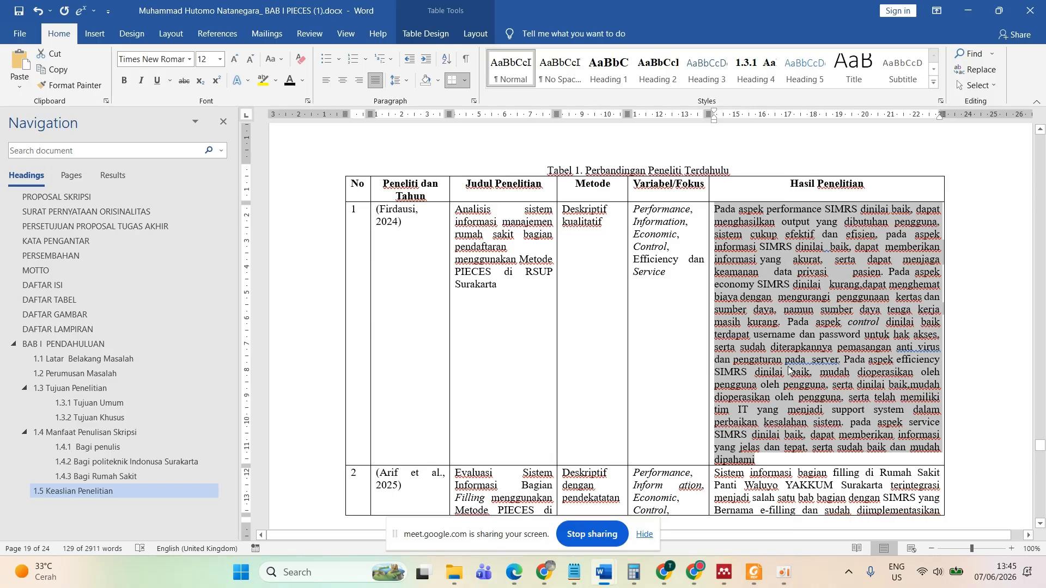
{"action": "scroll", "coordinate": [789, 371], "scroll_direction": "down", "scroll_amount": 3}
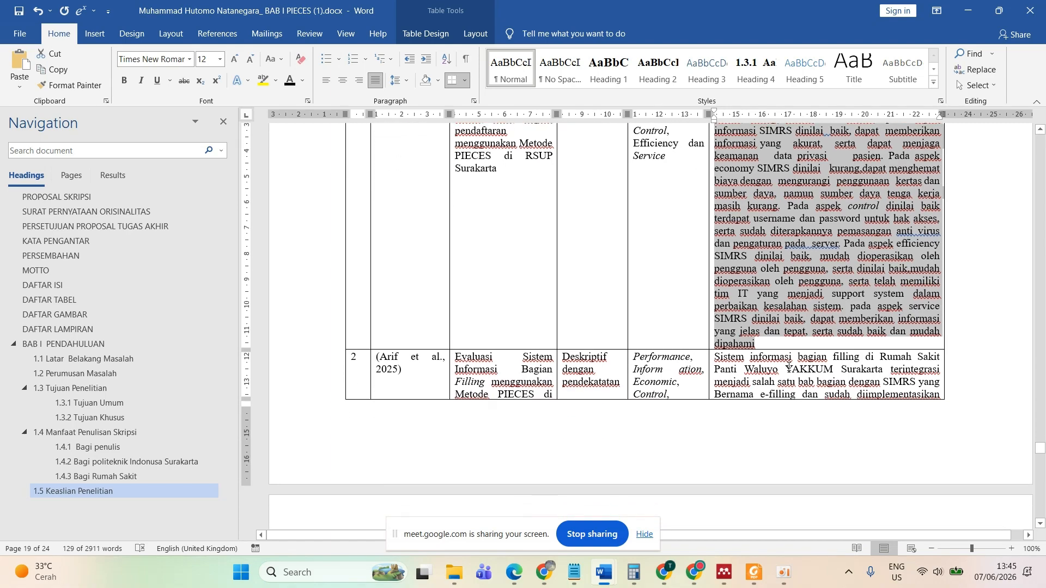
{"action": "left_click", "coordinate": [962, 339]}
{"action": "key", "text": "Return"}
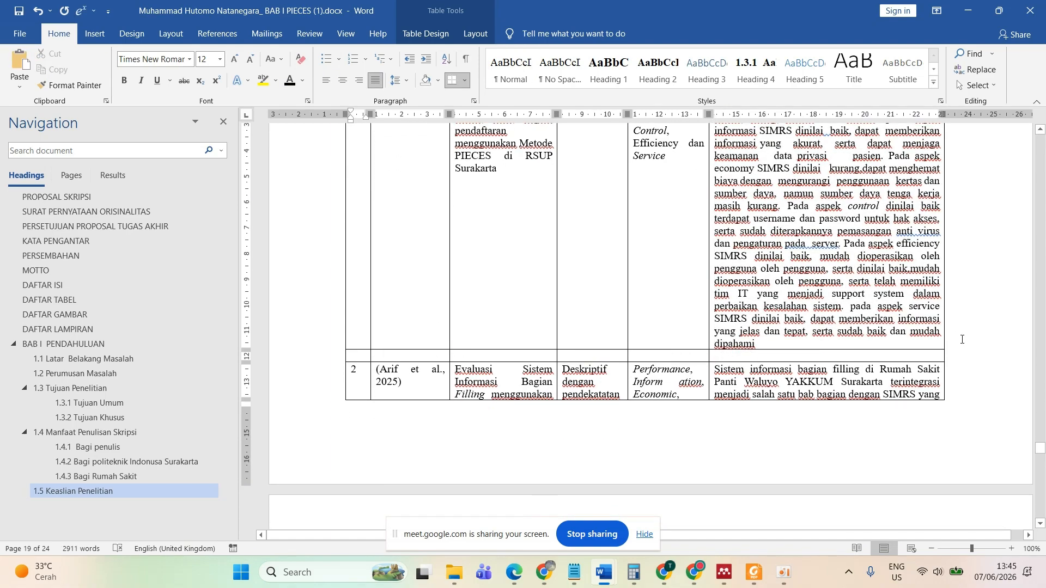
{"action": "key", "text": "Return"}
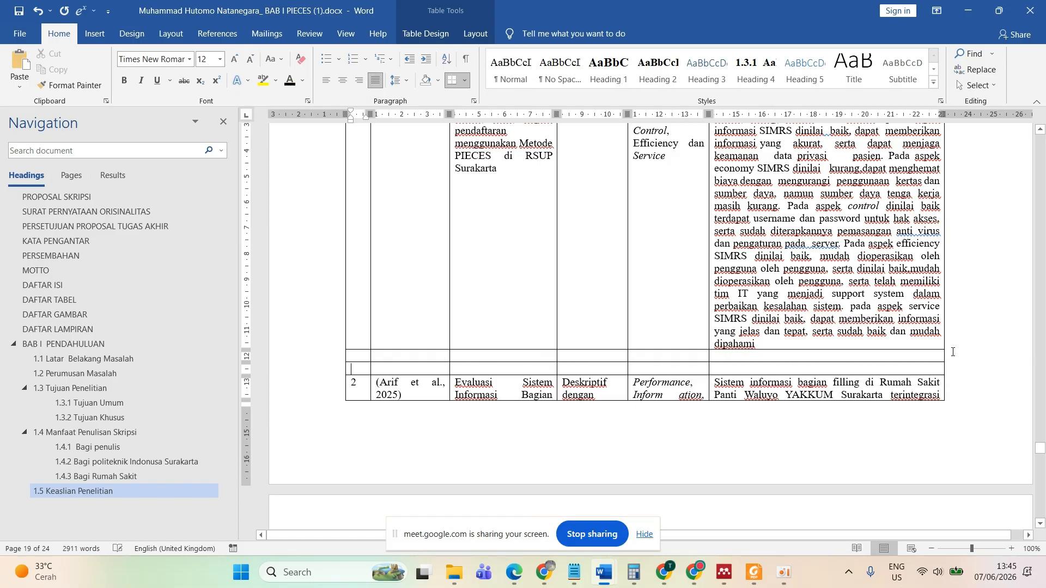
{"action": "key", "text": "Return"}
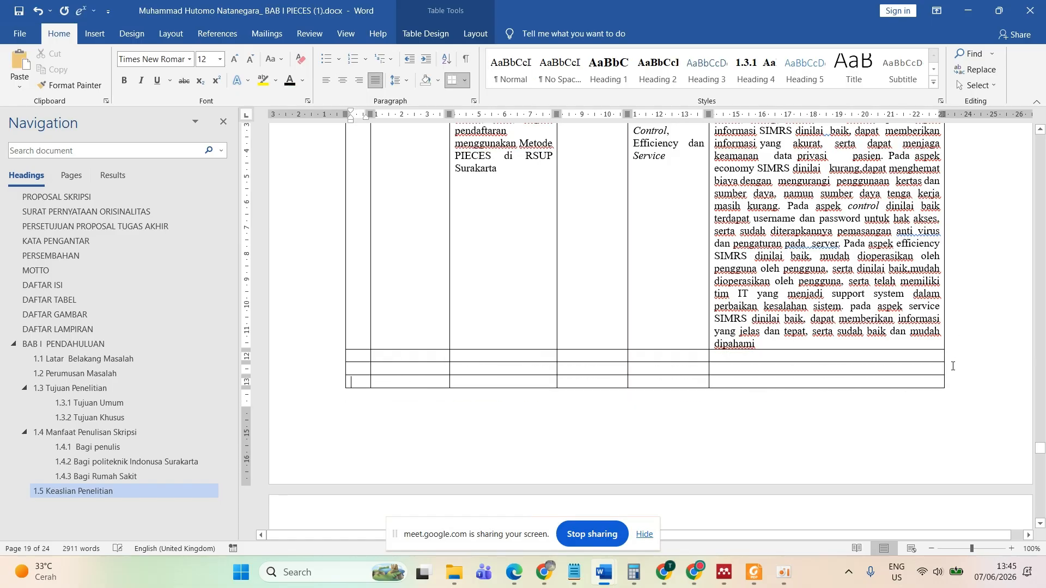
- Add blank lines to the empty Hasil Penelitian cell below row 1 to push the last empty rows onto page 8
{"action": "scroll", "coordinate": [953, 366], "scroll_direction": "down", "scroll_amount": 5}
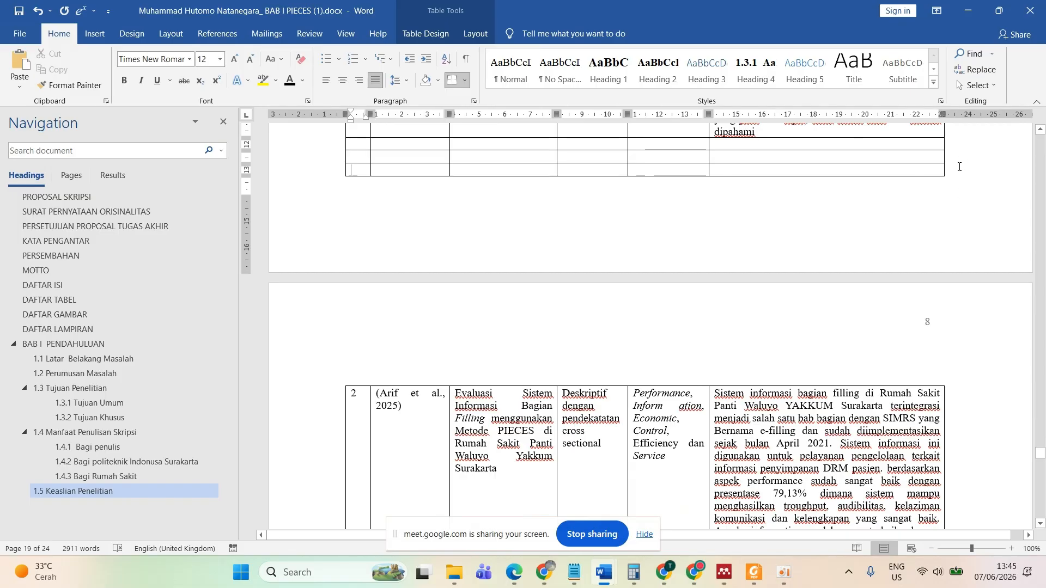
{"action": "key", "text": "Return"}
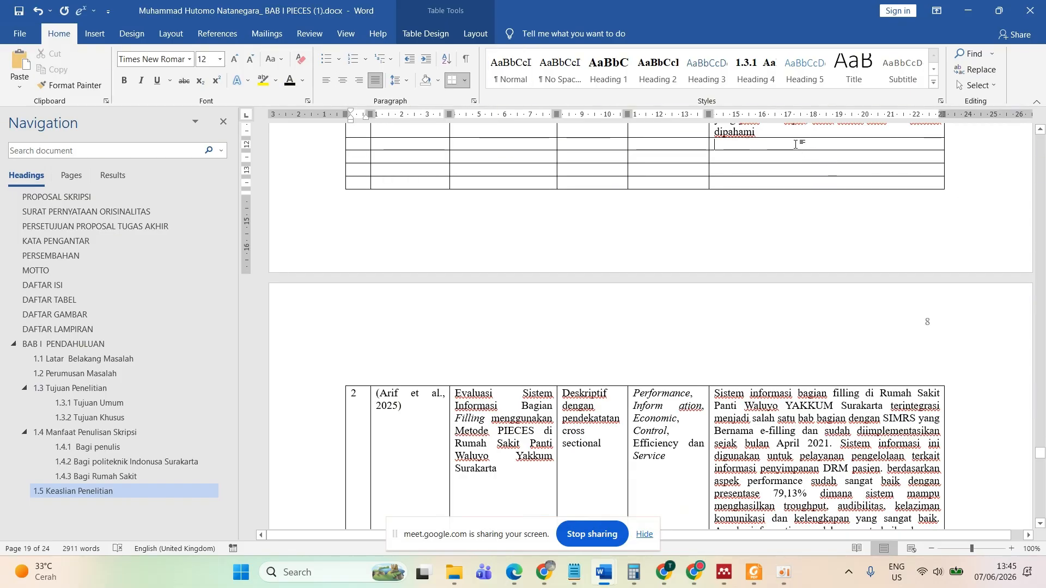
{"action": "key", "text": "Return"}
{"action": "key", "text": "Return"}
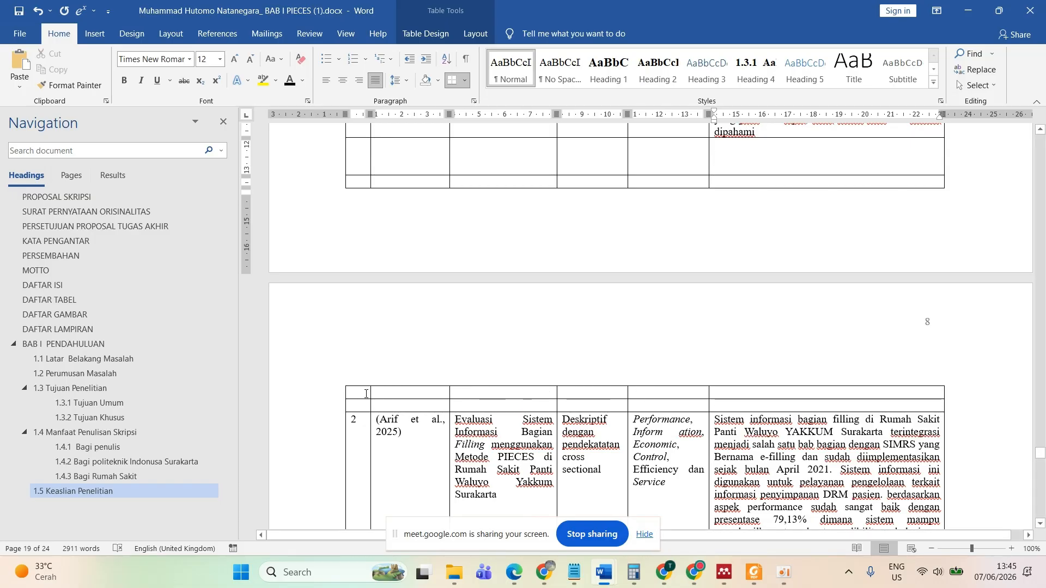
- Insert a text box reading "Tabel 1. Perbandingan Peneliti Terdahulu (lanjutan)" and place it over the first table row on page 8
{"action": "left_click_drag", "start_coordinate": [426, 371], "coordinate": [744, 369]}
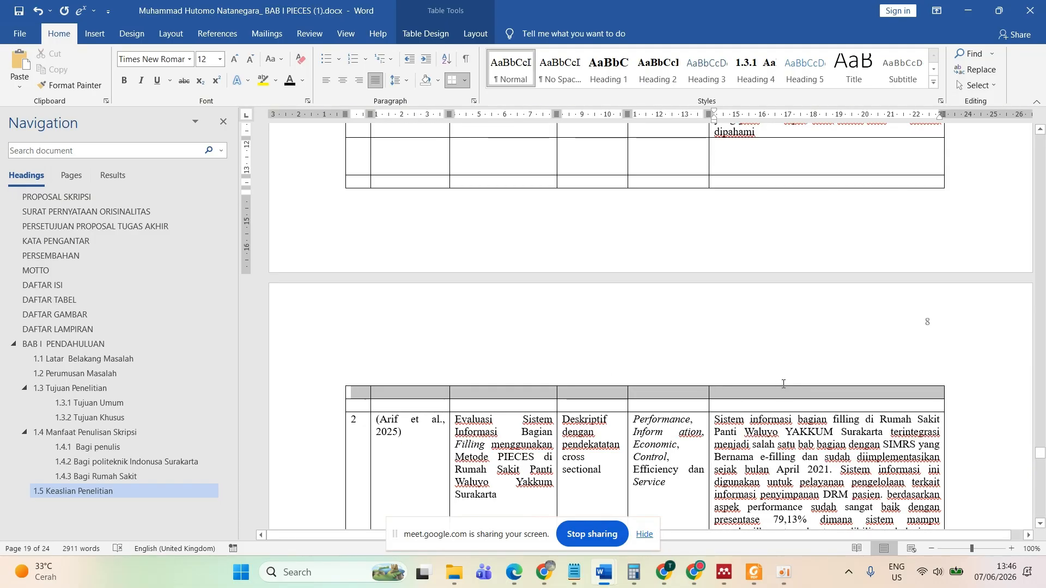
{"action": "left_click", "coordinate": [660, 457]}
{"action": "type", "text": "Tabel 1. Perbandingan Peneliti Terdahulu (lanjutan)"}
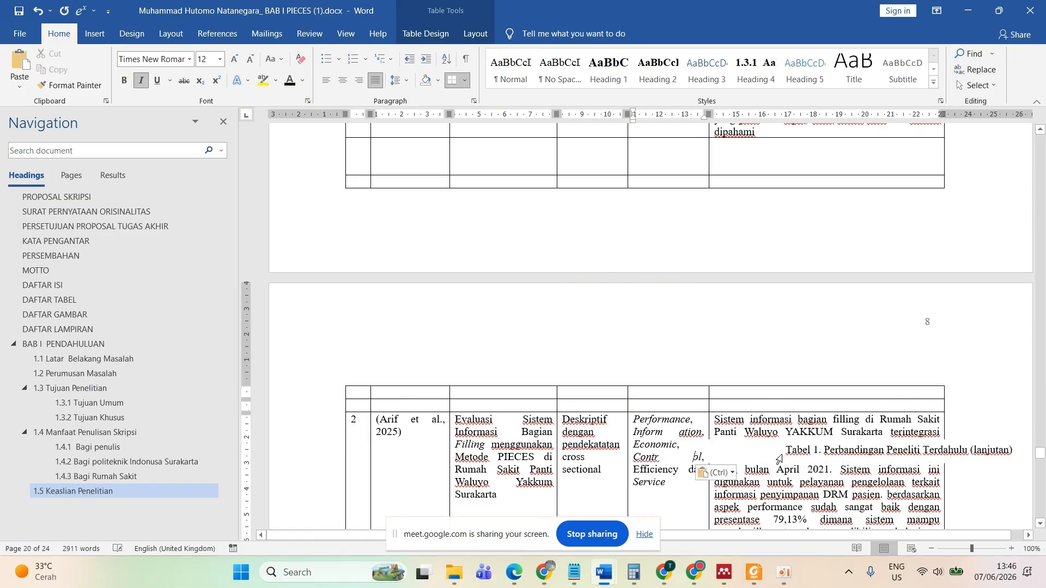
{"action": "left_click", "coordinate": [839, 447]}
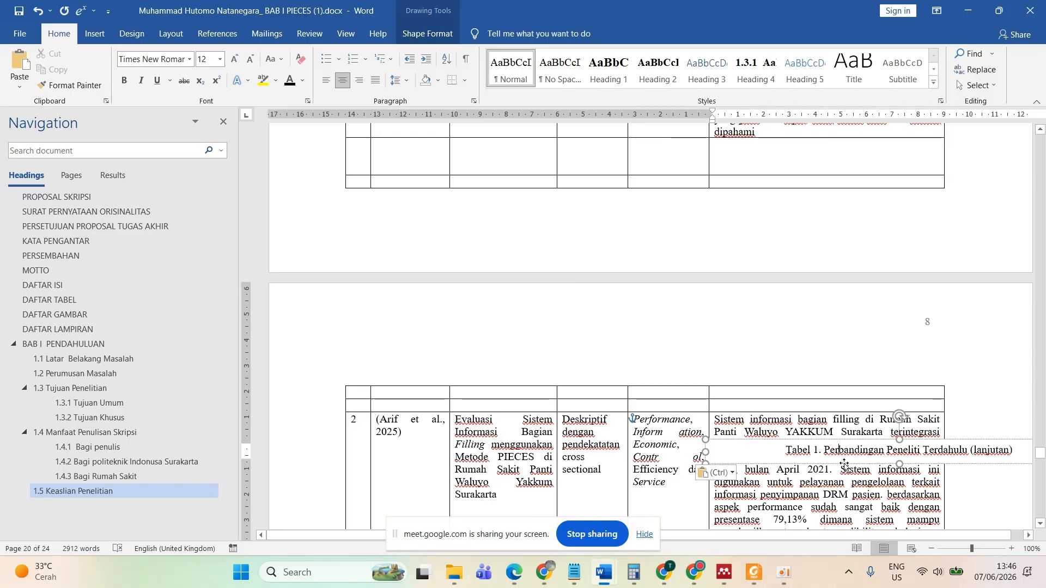
{"action": "mouse_move", "coordinate": [839, 447]}
{"action": "left_mouse_down"}
{"action": "mouse_move", "coordinate": [697, 407]}
{"action": "mouse_move", "coordinate": [578, 413]}
{"action": "mouse_move", "coordinate": [483, 399]}
{"action": "left_mouse_up"}
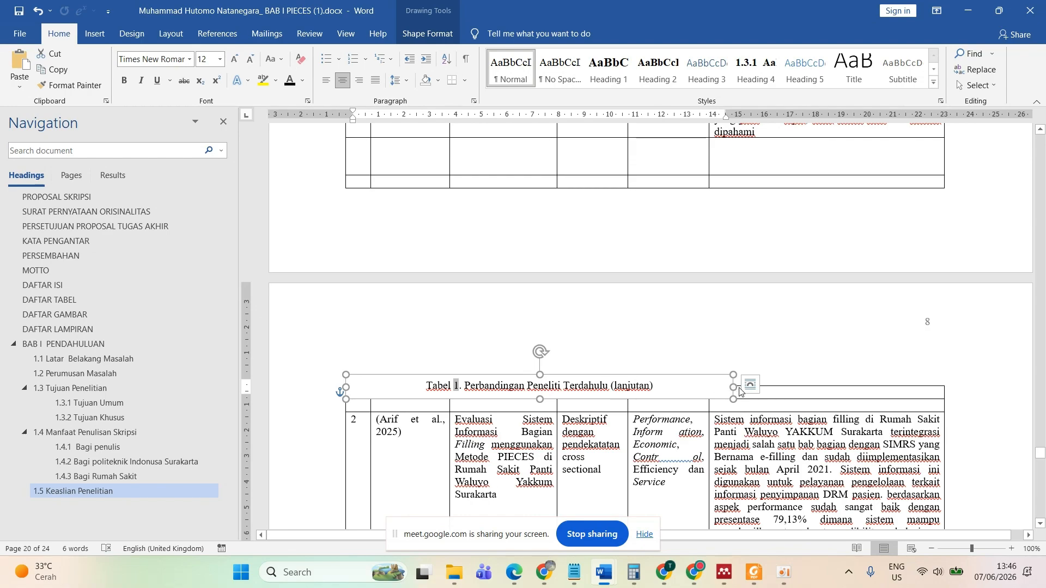
- Widen the "(lanjutan)" caption text box on page 8 to span the full width of the table
{"action": "left_click", "coordinate": [792, 375]}
{"action": "left_click", "coordinate": [696, 386]}
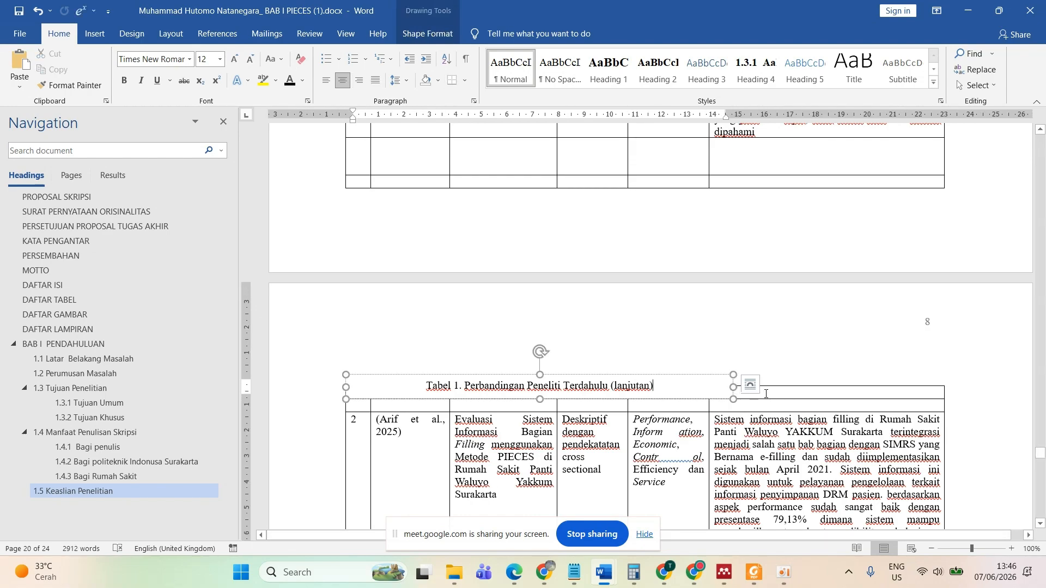
{"action": "left_click_drag", "start_coordinate": [734, 387], "coordinate": [947, 386]}
{"action": "left_click", "coordinate": [635, 381]}
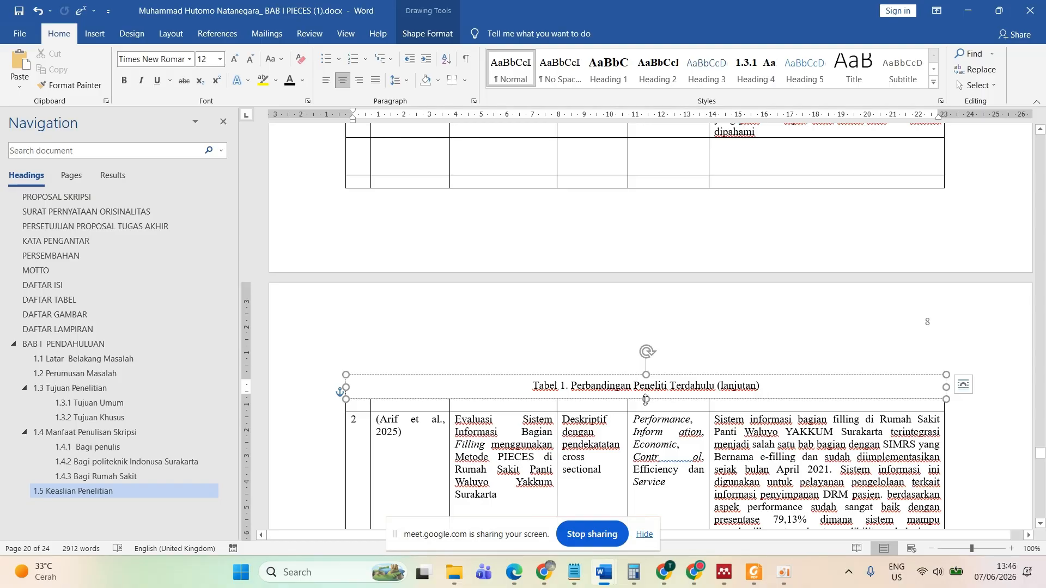
- Copy the table's header row from page 7 into the blank row above row 2 on page 8 and centre its text
{"action": "scroll", "coordinate": [654, 262], "scroll_direction": "up", "scroll_amount": 15}
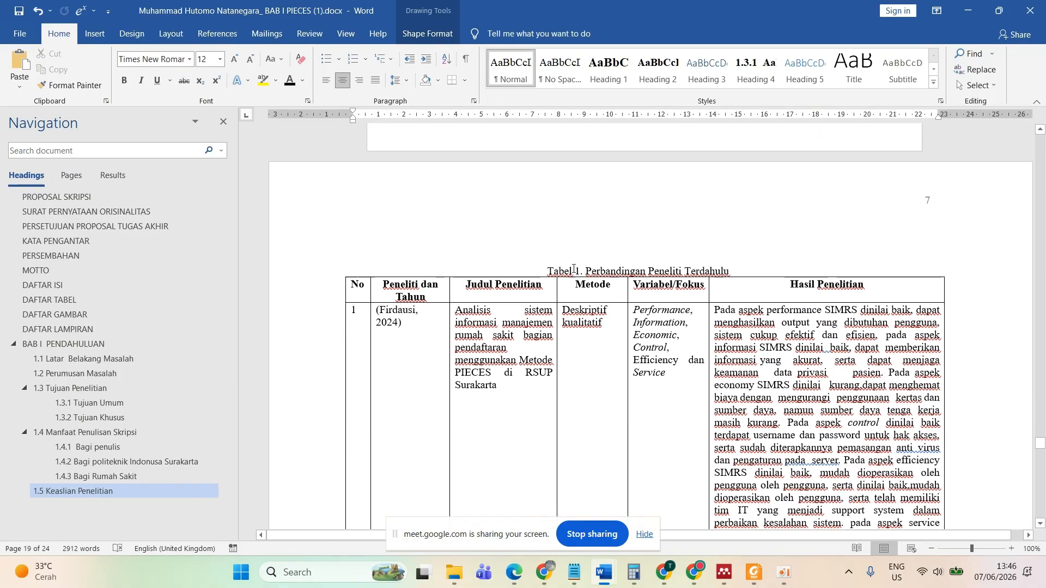
{"action": "left_click", "coordinate": [804, 284]}
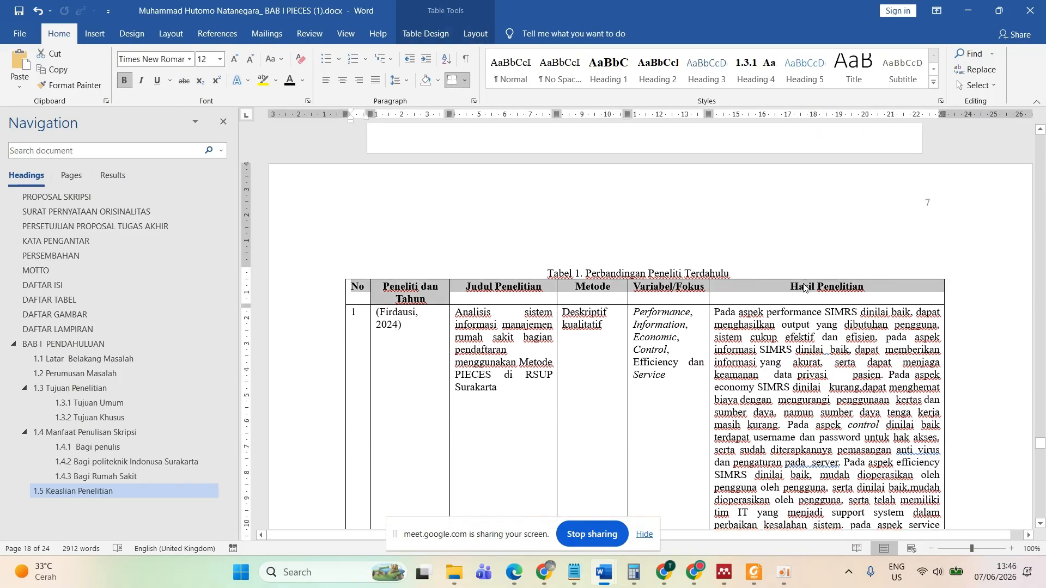
{"action": "scroll", "coordinate": [804, 284], "scroll_direction": "down", "scroll_amount": 8}
{"action": "scroll", "coordinate": [804, 284], "scroll_direction": "down", "scroll_amount": 3}
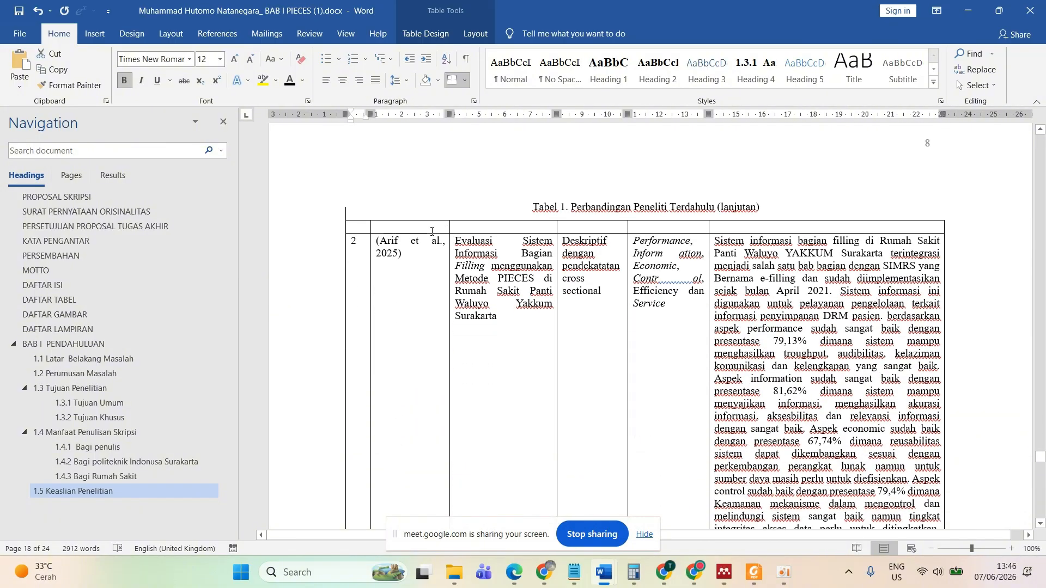
{"action": "left_click", "coordinate": [367, 227]}
{"action": "key", "text": "ctrl+z"}
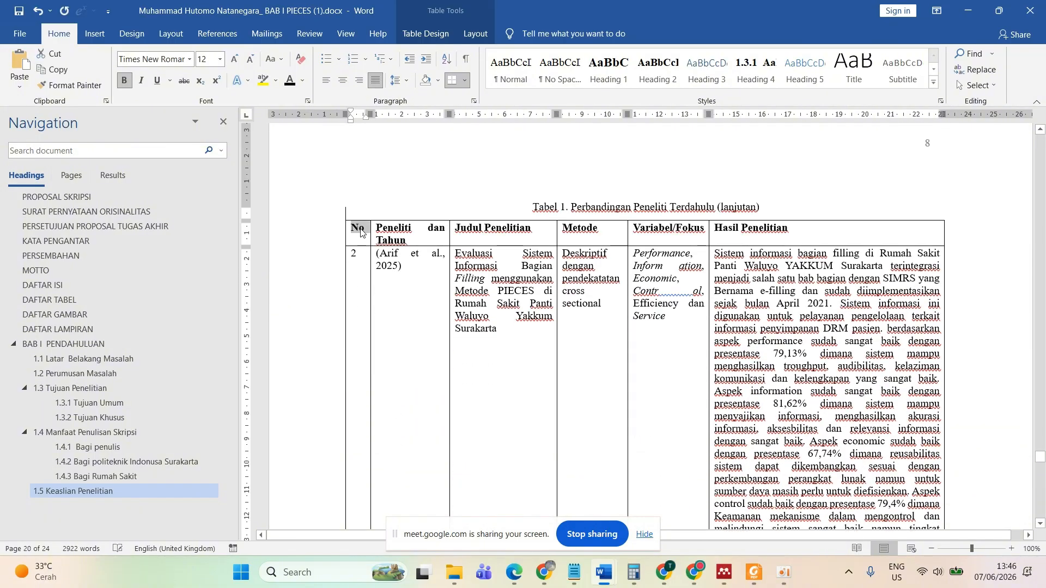
{"action": "left_click_drag", "start_coordinate": [684, 231], "coordinate": [763, 232]}
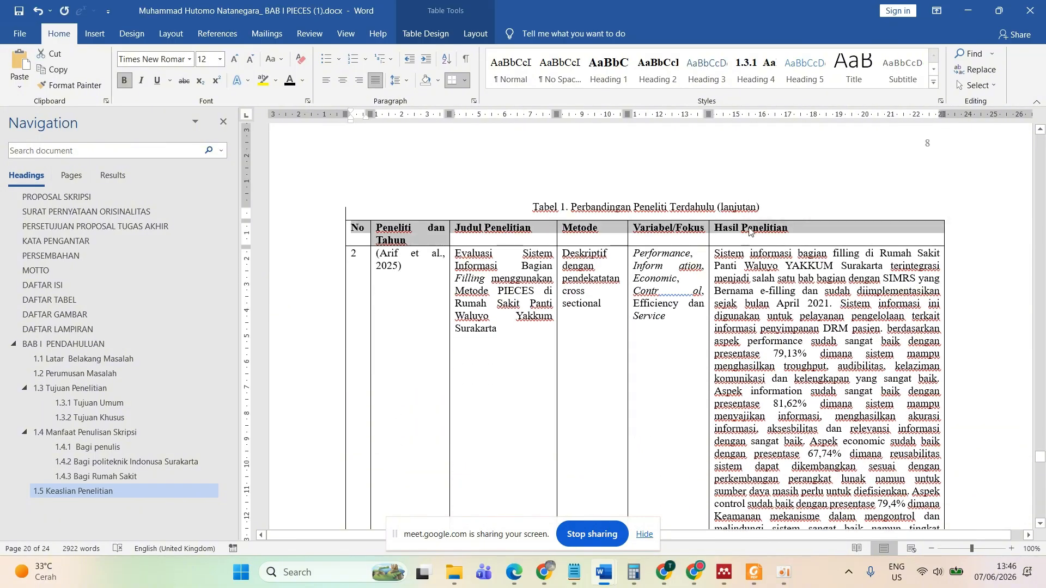
{"action": "key", "text": "ctrl+e"}
- Fine-tune the side and upper edges of the page 8 caption box so it covers the empty top row's borders
{"action": "left_click", "coordinate": [418, 212]}
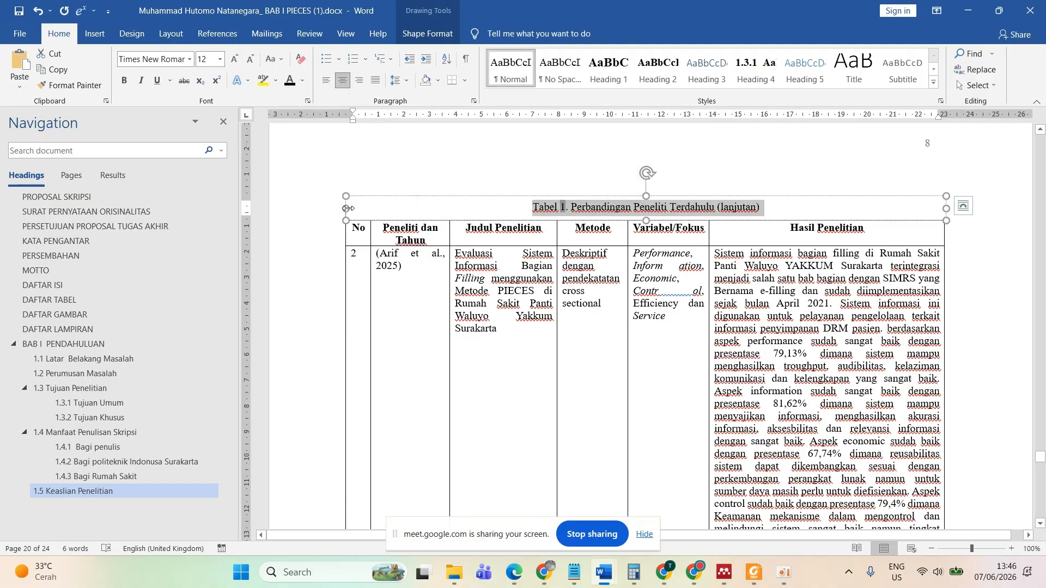
{"action": "left_click", "coordinate": [345, 208]}
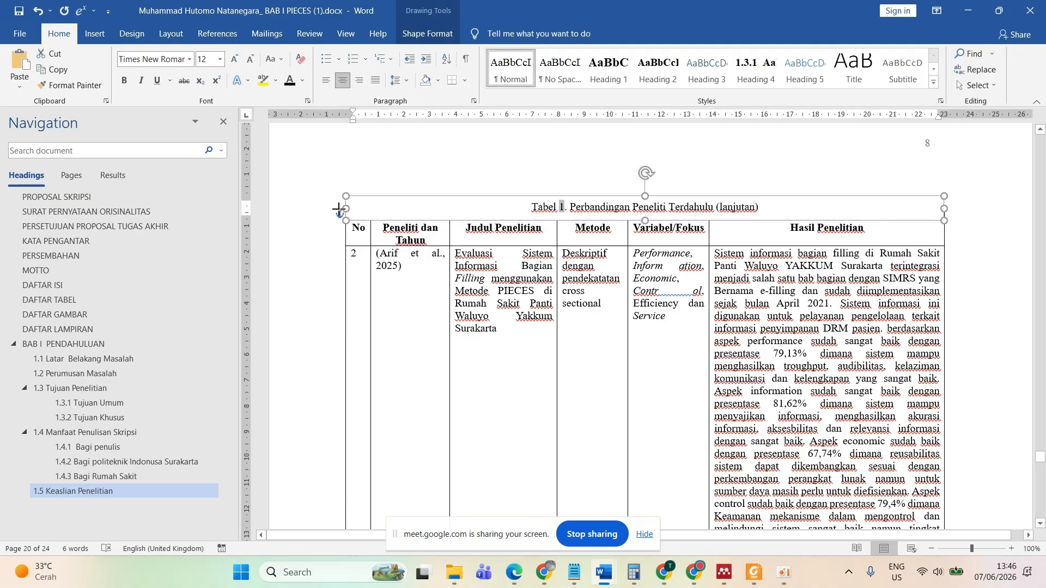
{"action": "left_click_drag", "start_coordinate": [339, 209], "coordinate": [343, 209]}
{"action": "left_click", "coordinate": [662, 245]}
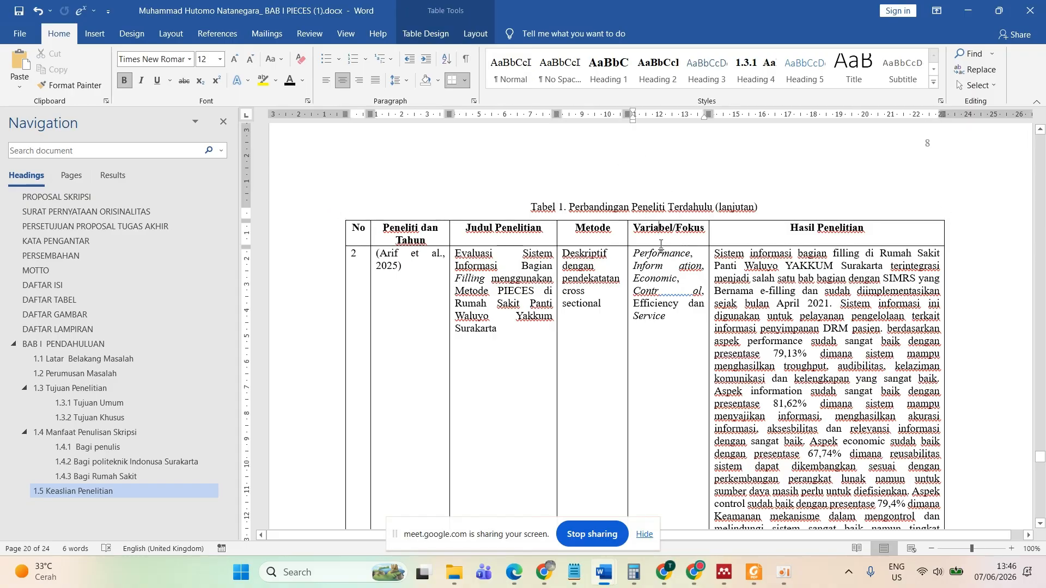
{"action": "scroll", "coordinate": [670, 256], "scroll_direction": "up", "scroll_amount": 2}
{"action": "left_click", "coordinate": [676, 267]}
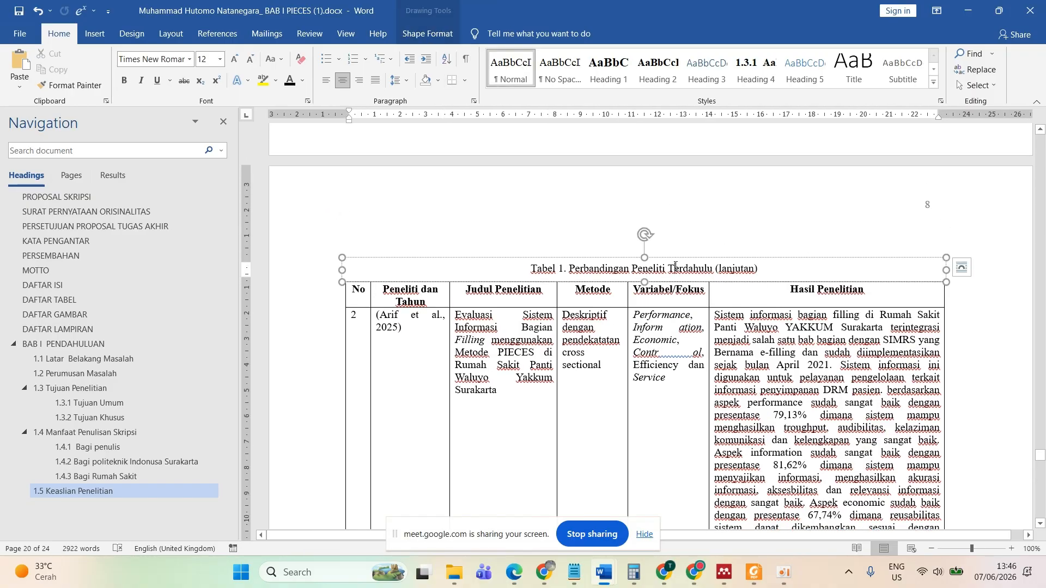
{"action": "left_click_drag", "start_coordinate": [645, 255], "coordinate": [648, 259]}
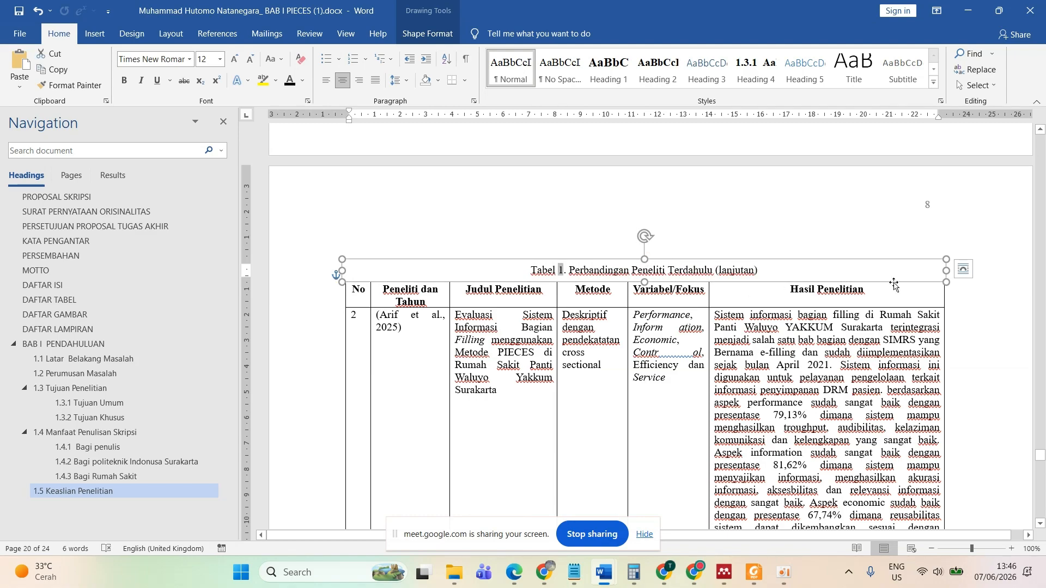
{"action": "left_click", "coordinate": [974, 325]}
- Remove all borders from the empty table rows below row 1 on page 7
{"action": "scroll", "coordinate": [964, 330], "scroll_direction": "down", "scroll_amount": 5}
{"action": "scroll", "coordinate": [848, 365], "scroll_direction": "up", "scroll_amount": 5}
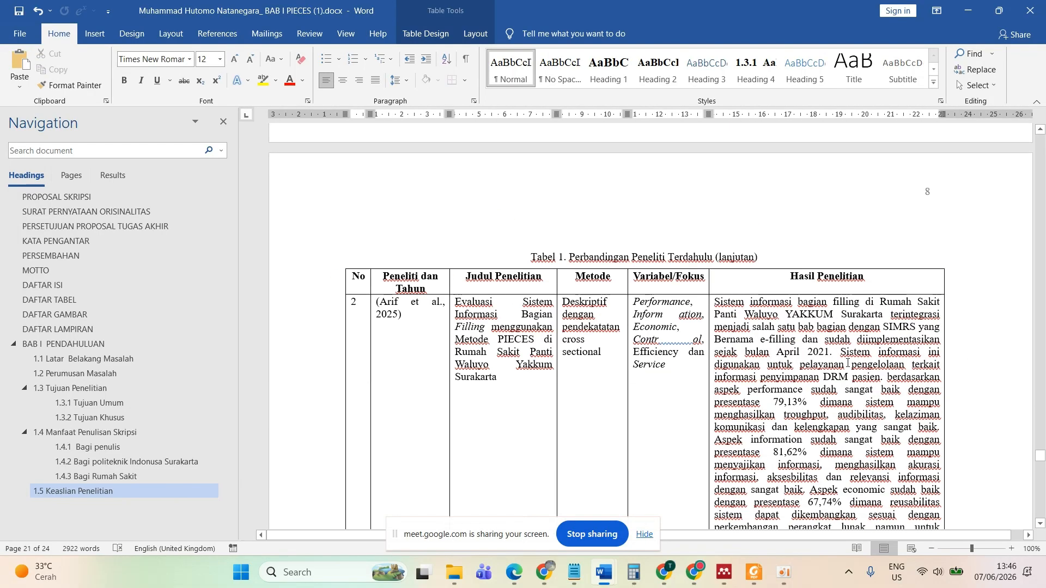
{"action": "scroll", "coordinate": [849, 364], "scroll_direction": "up", "scroll_amount": 6}
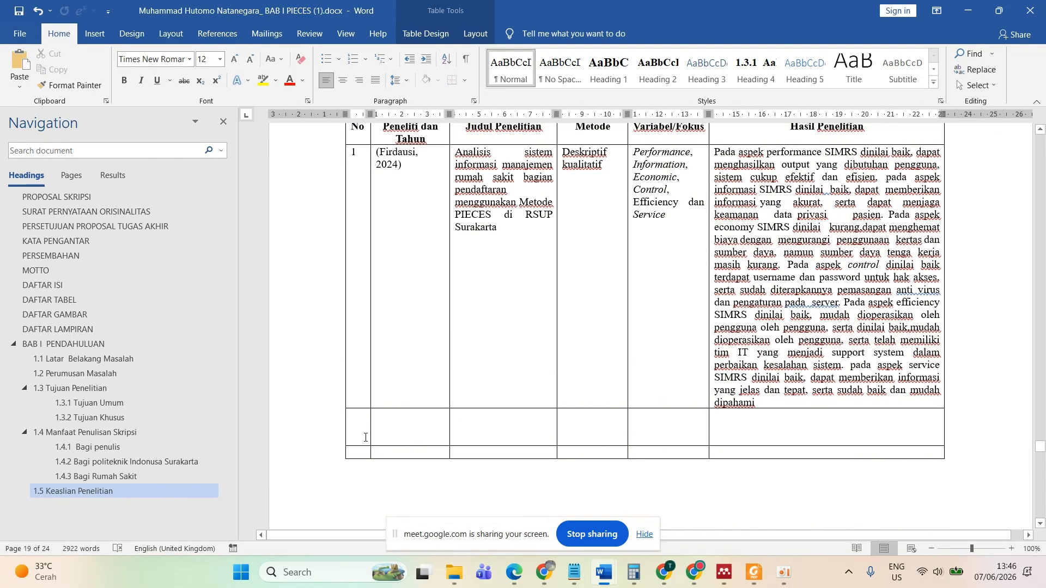
{"action": "left_click_drag", "start_coordinate": [360, 452], "coordinate": [876, 448]}
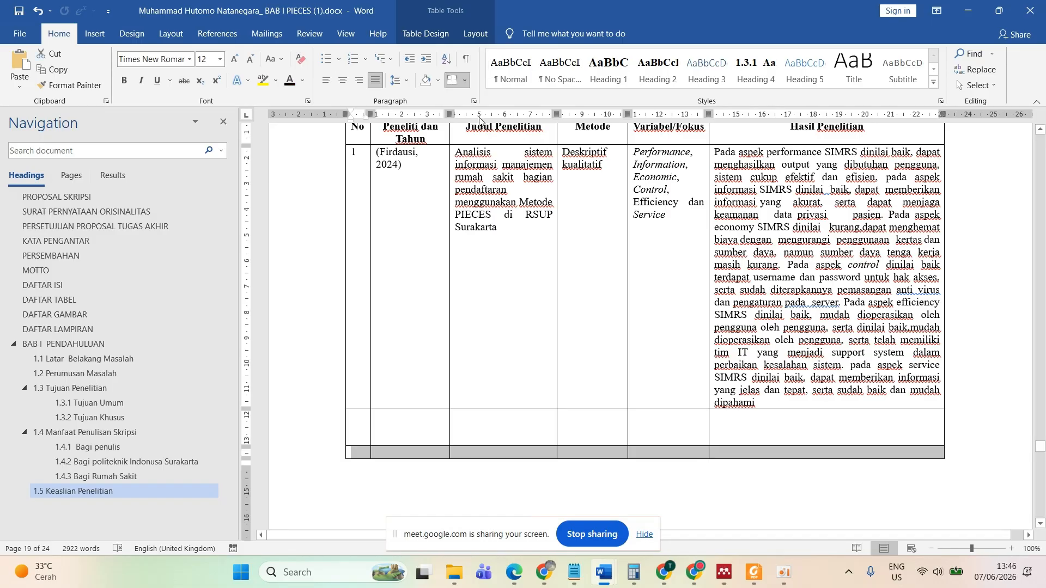
{"action": "left_click", "coordinate": [466, 80]}
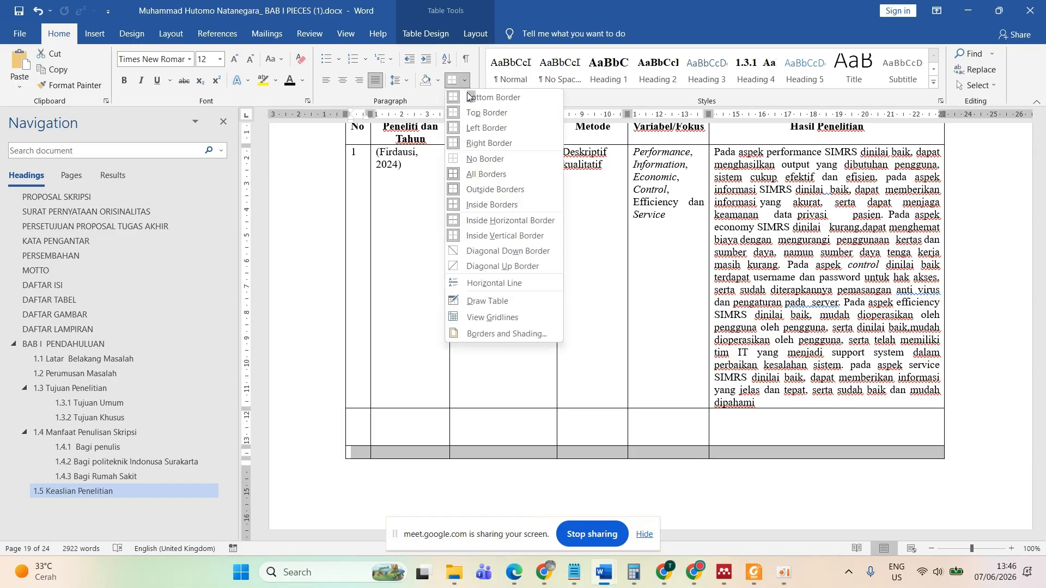
{"action": "left_click", "coordinate": [475, 158]}
{"action": "left_click_drag", "start_coordinate": [364, 431], "coordinate": [828, 452]}
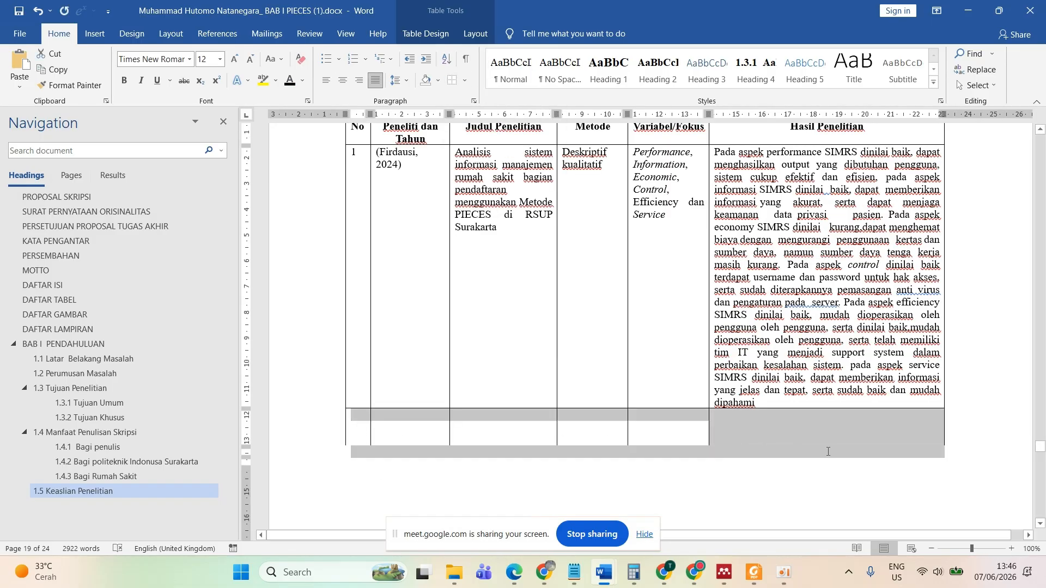
{"action": "left_click", "coordinate": [452, 80]}
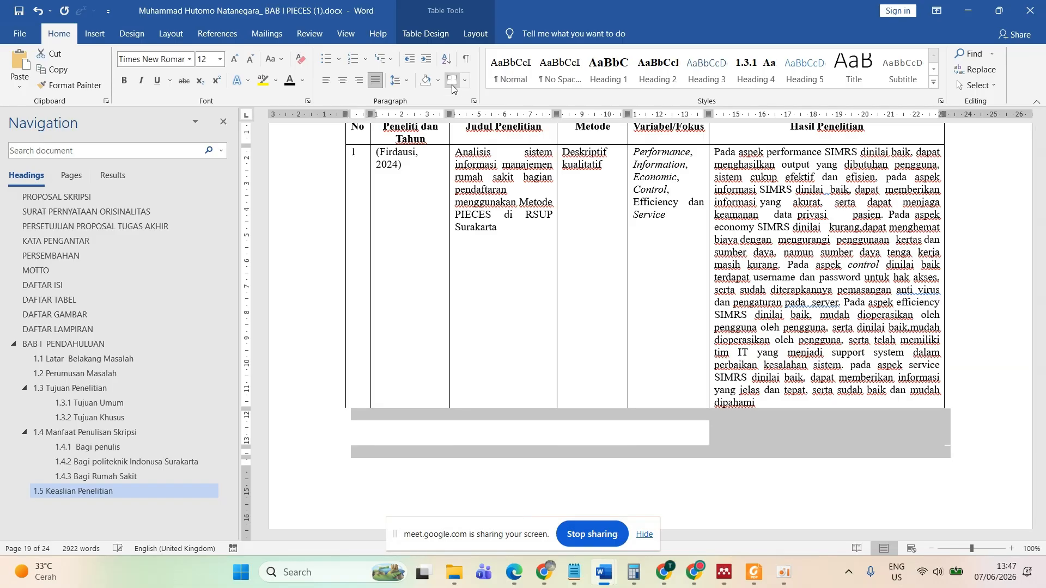
- Add a bottom border to row 1 of the comparison table on page 7 and check the closed table
{"action": "left_click", "coordinate": [394, 385]}
{"action": "left_click_drag", "start_coordinate": [357, 360], "coordinate": [817, 353]}
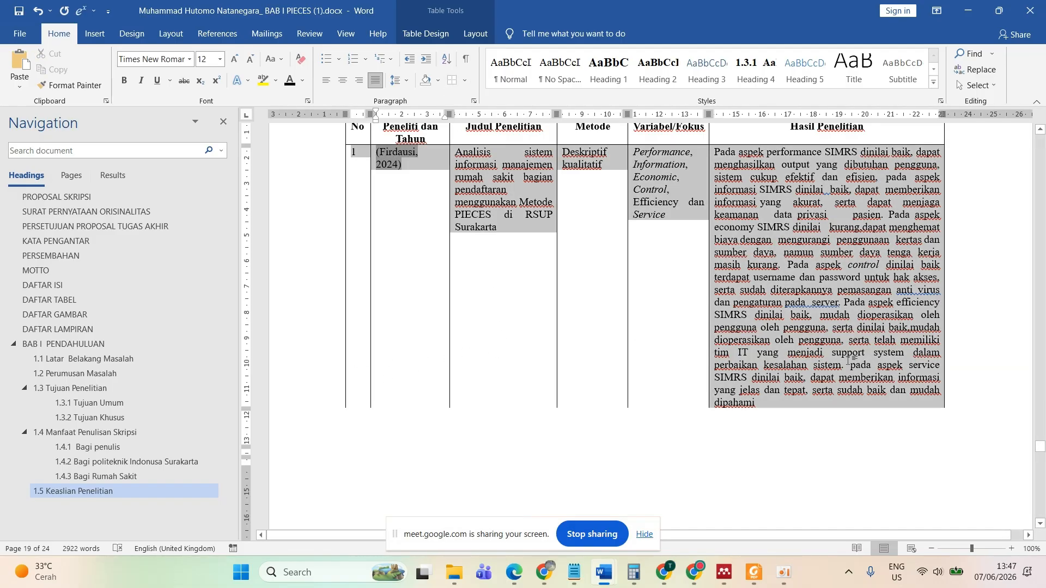
{"action": "left_click", "coordinate": [465, 80]}
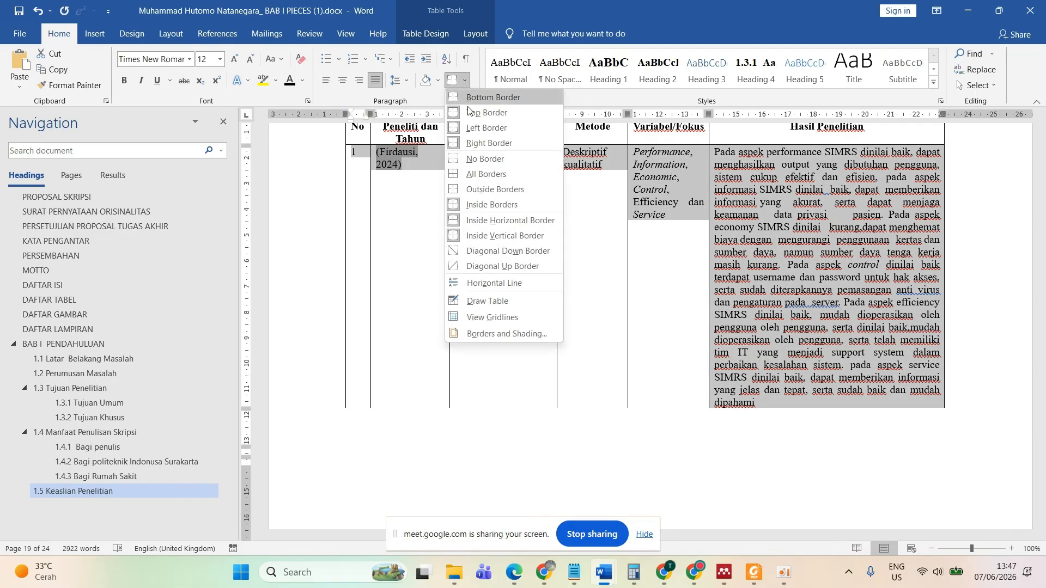
{"action": "left_click", "coordinate": [481, 98]}
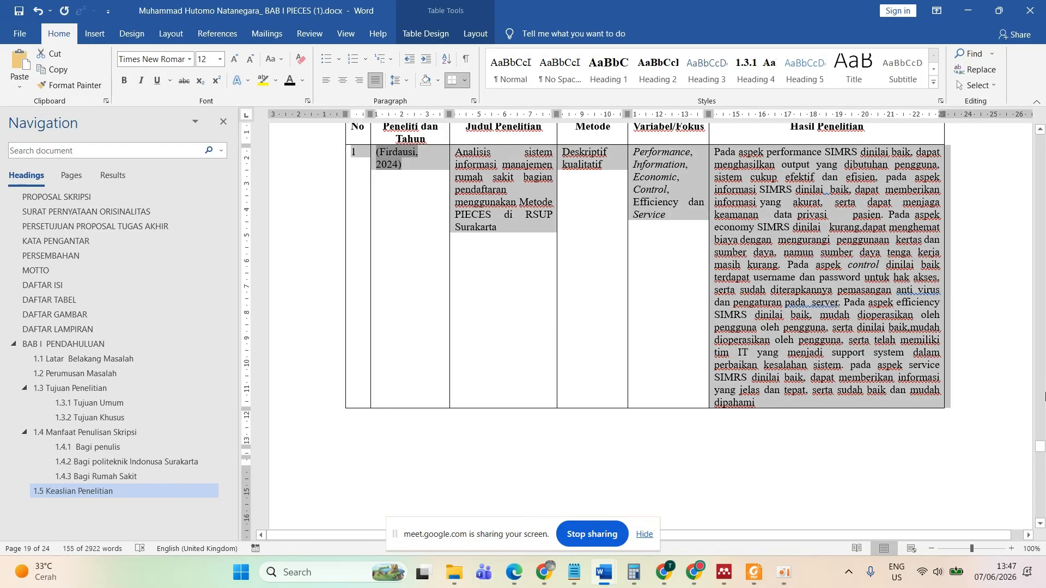
{"action": "scroll", "coordinate": [822, 466], "scroll_direction": "up", "scroll_amount": 8}
{"action": "scroll", "coordinate": [822, 466], "scroll_direction": "down", "scroll_amount": 6}
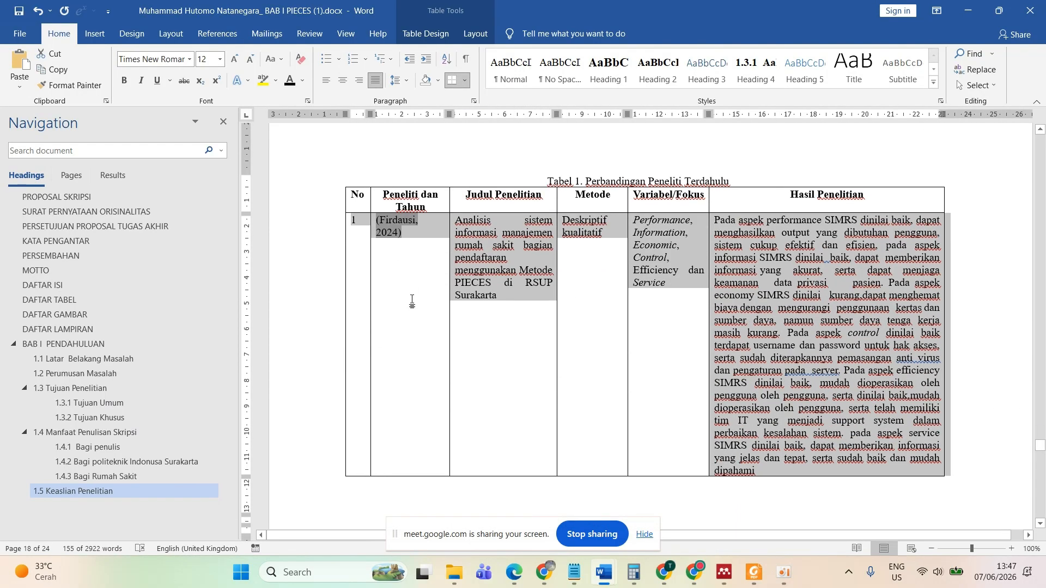
{"action": "left_click", "coordinate": [617, 180]}
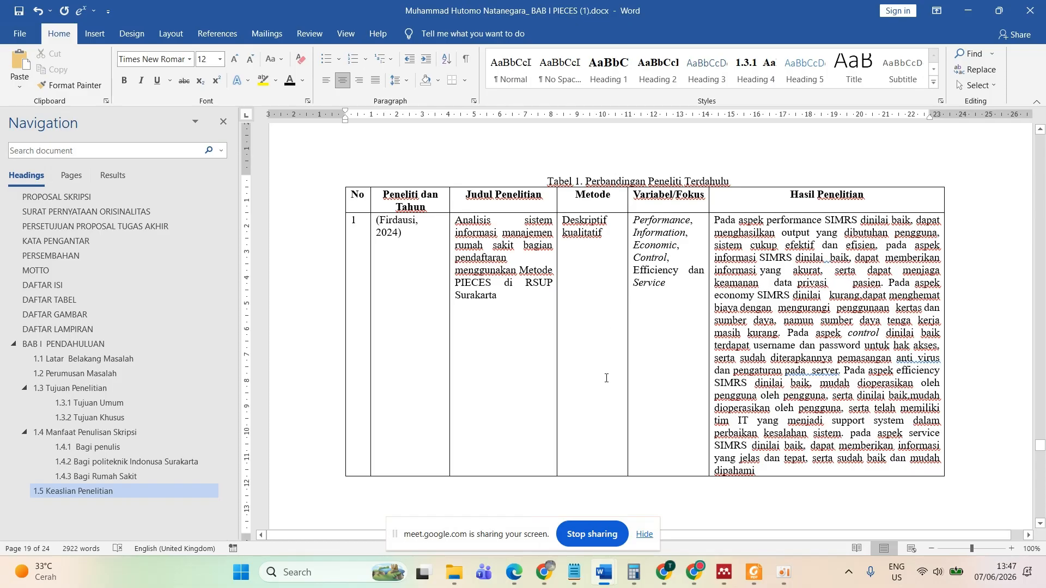
- Set the left, right, top and bottom internal margins of the page 8 caption box to 0 cm
{"action": "scroll", "coordinate": [605, 378], "scroll_direction": "down", "scroll_amount": 6}
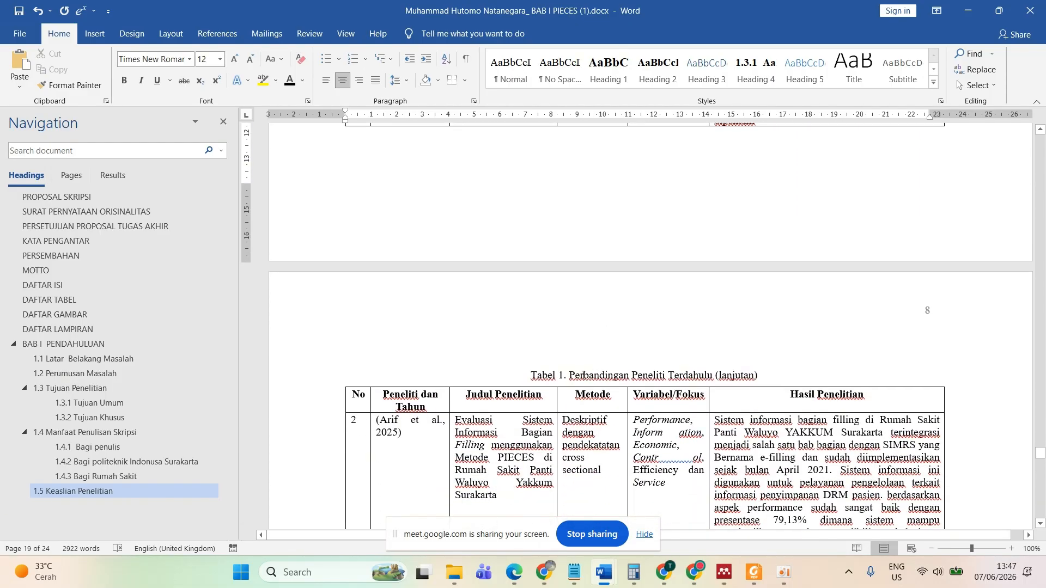
{"action": "left_click", "coordinate": [583, 374]}
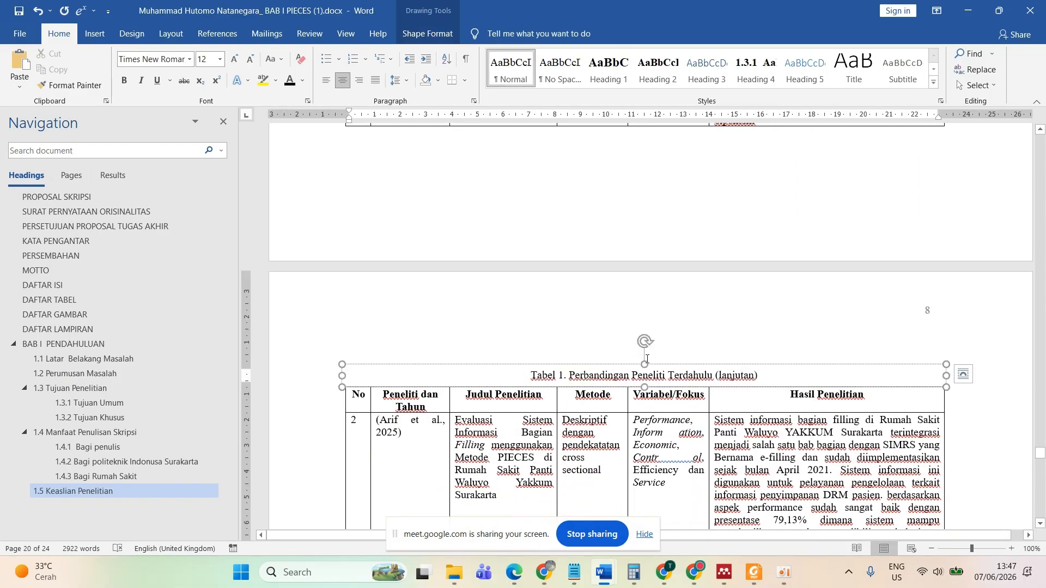
{"action": "left_click", "coordinate": [600, 365]}
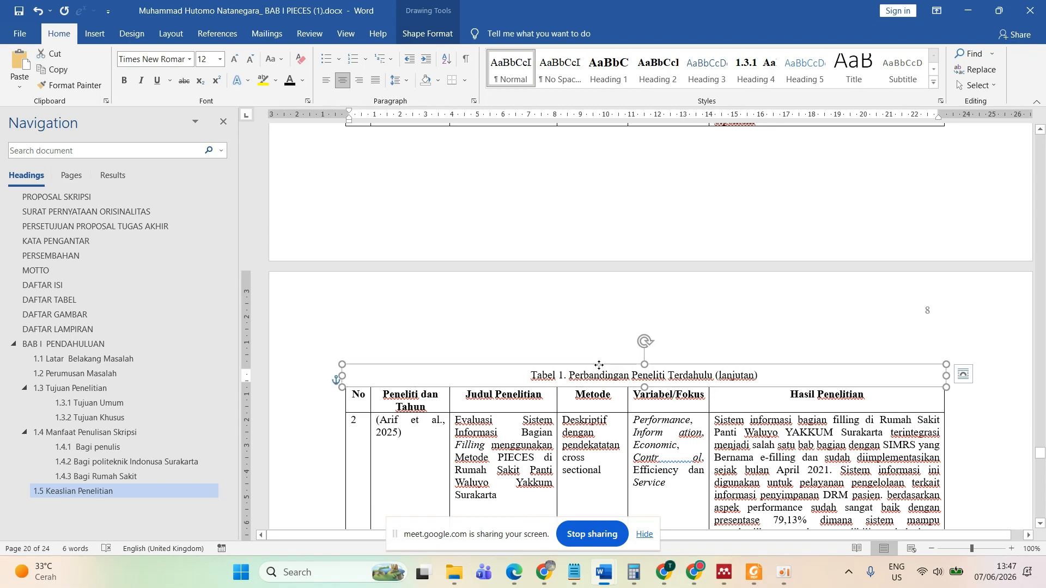
{"action": "right_click", "coordinate": [600, 365]}
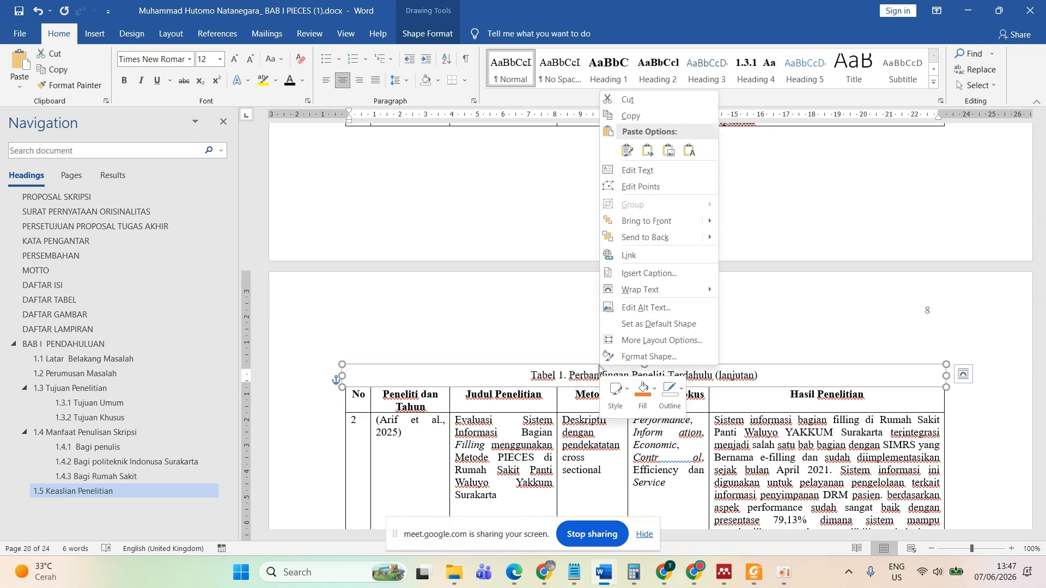
{"action": "left_click", "coordinate": [636, 357]}
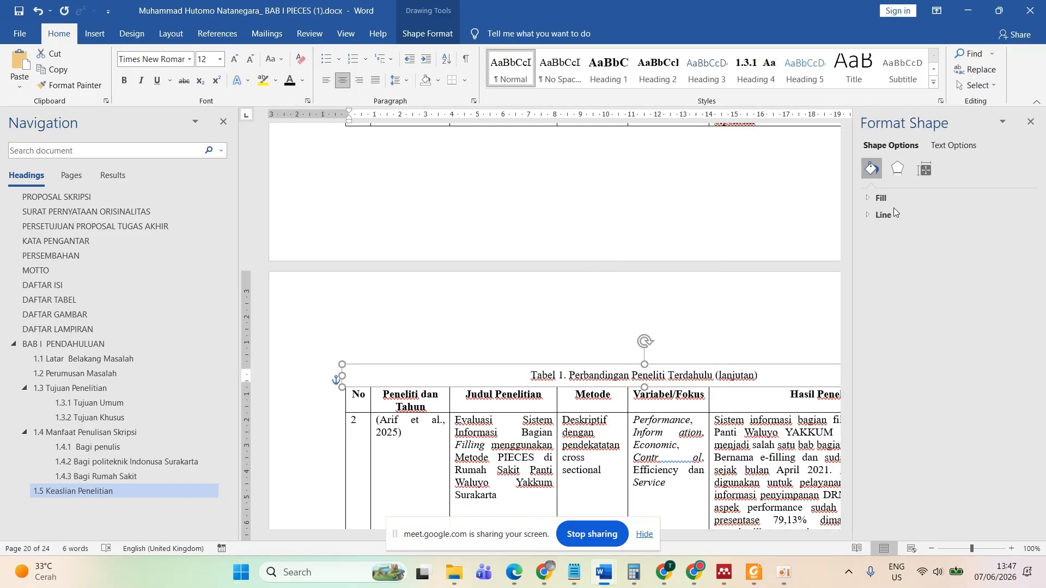
{"action": "left_click", "coordinate": [888, 216]}
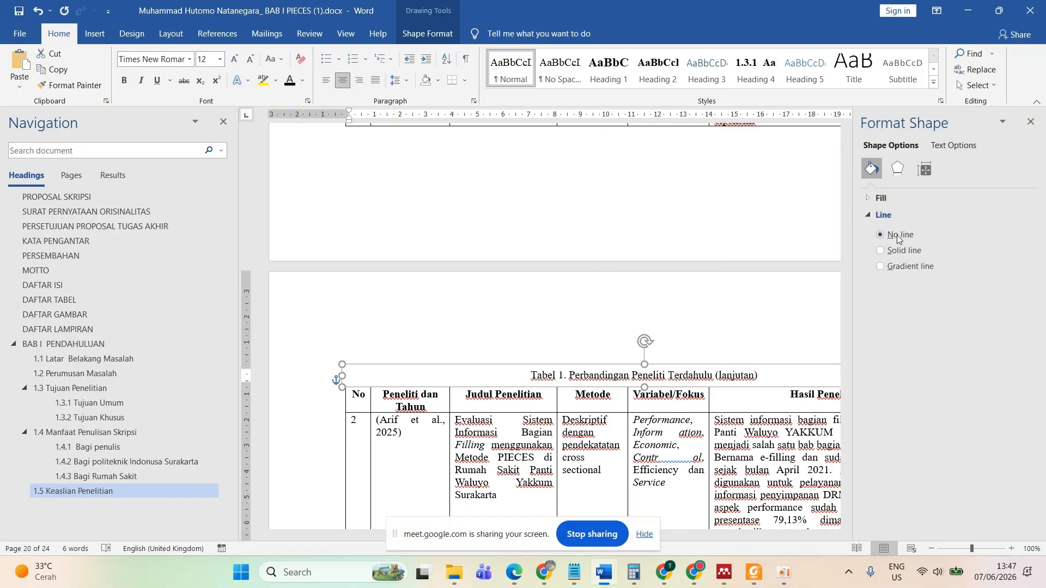
{"action": "left_click", "coordinate": [924, 169]}
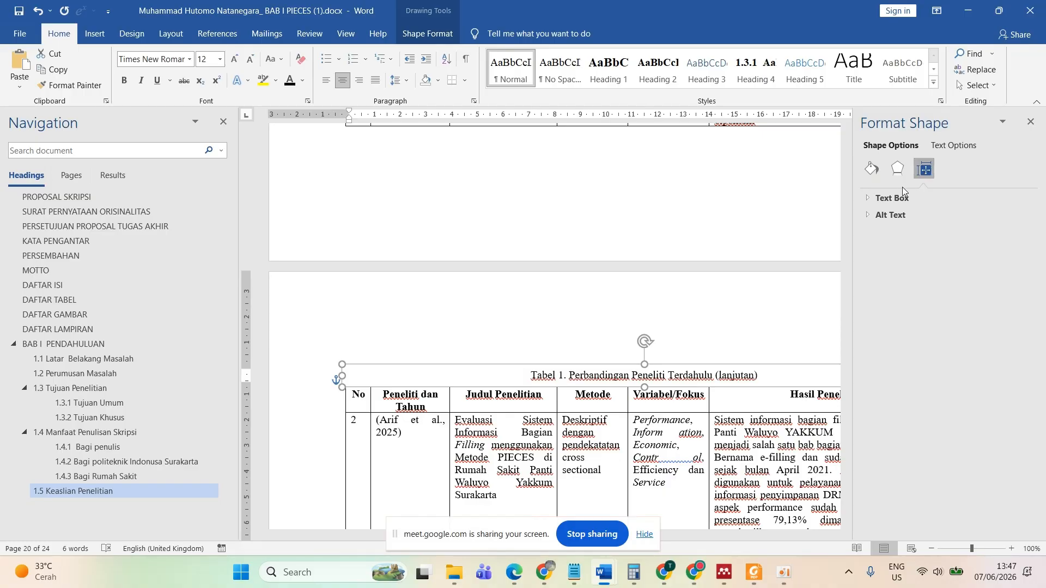
{"action": "left_click", "coordinate": [896, 200]}
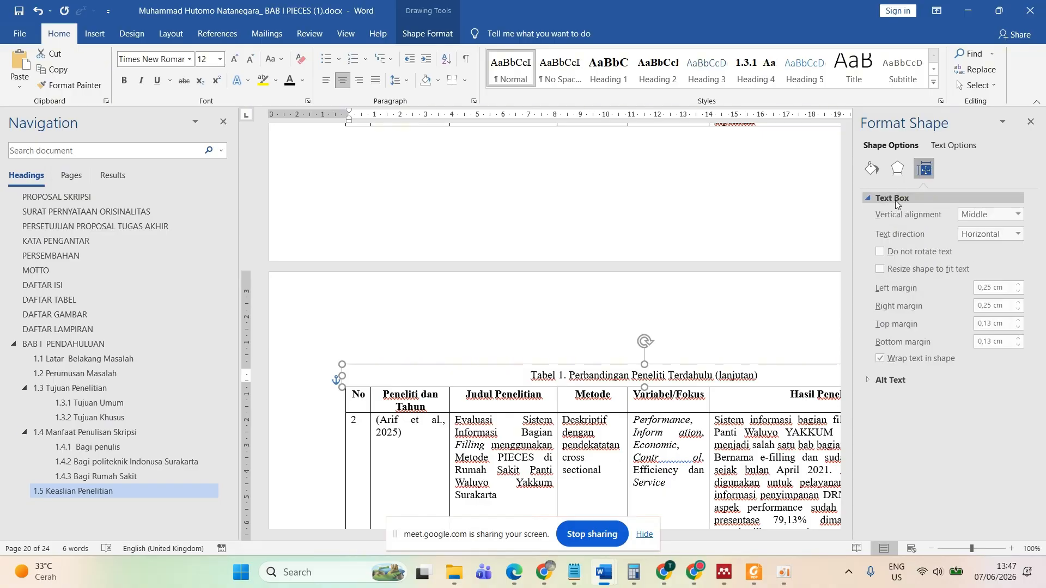
{"action": "left_click", "coordinate": [990, 289]}
{"action": "double_click", "coordinate": [990, 289]}
{"action": "type", "text": "0"}
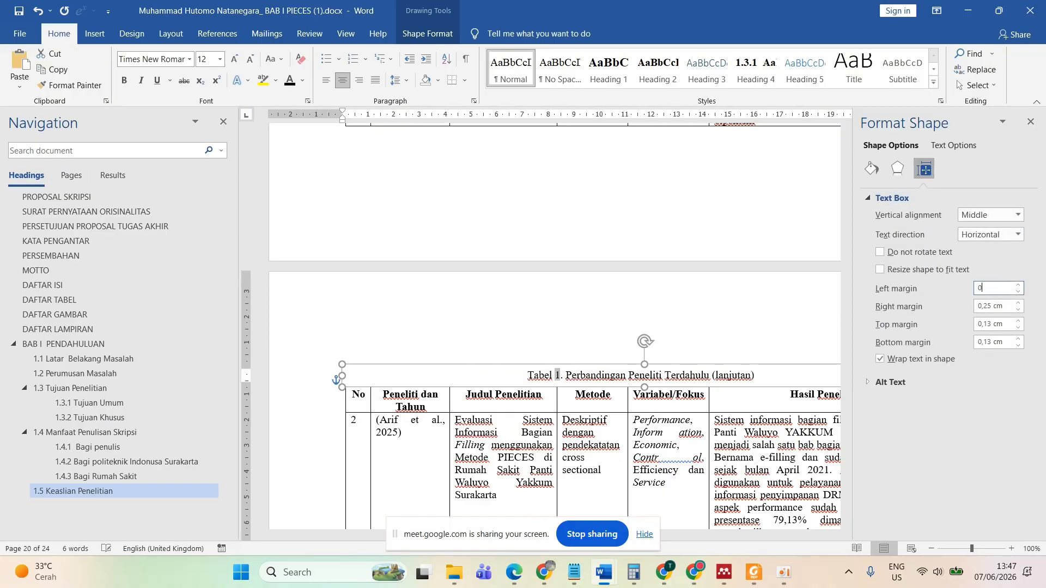
{"action": "key", "text": "Tab"}
{"action": "type", "text": "0"}
{"action": "key", "text": "Tab"}
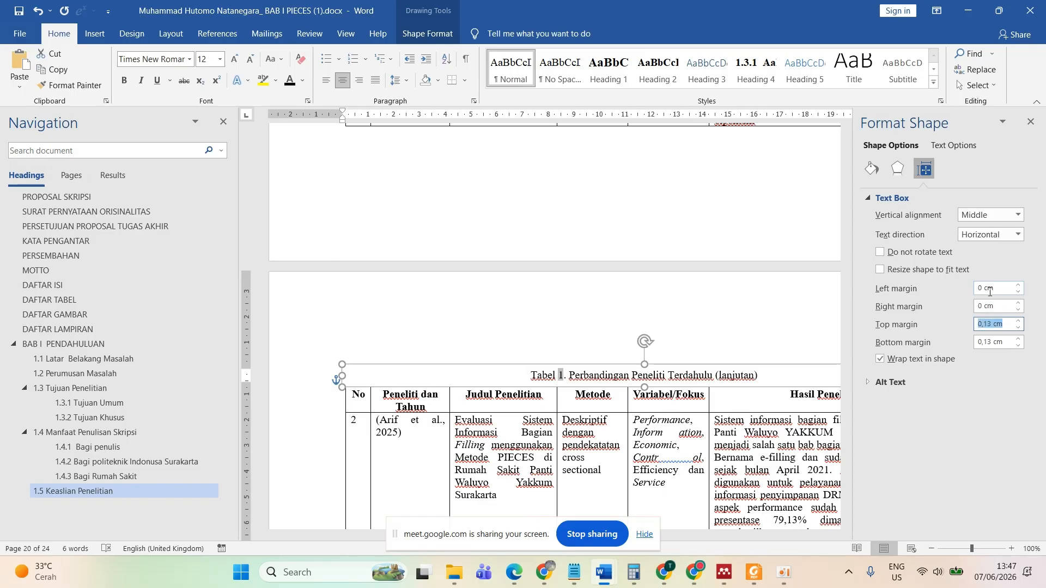
{"action": "type", "text": "0"}
{"action": "key", "text": "Tab"}
{"action": "type", "text": "0"}
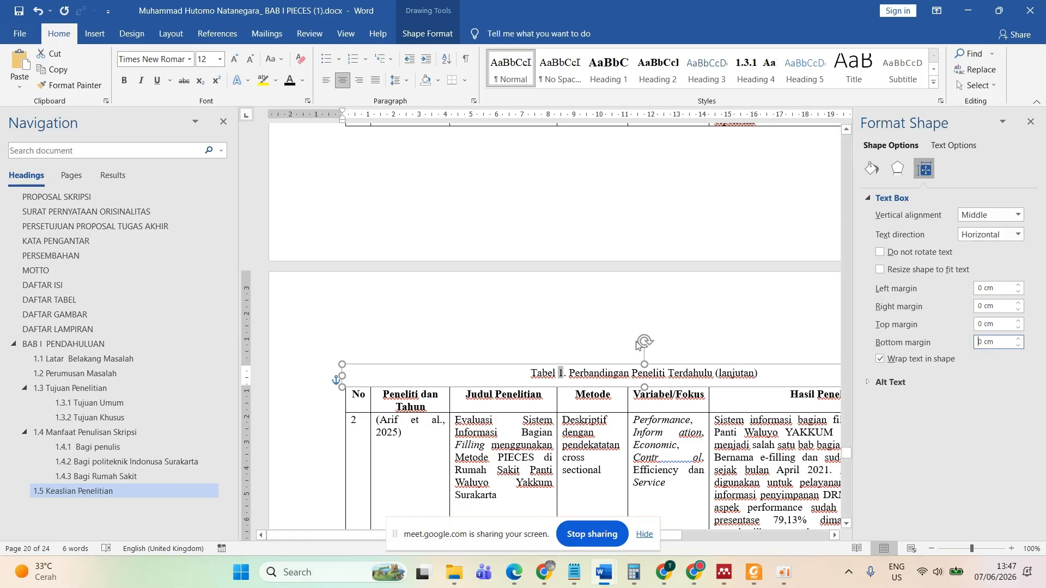
- Lower the upper edge of the page 8 caption box to fit its text and compare it with the page 7 caption
{"action": "left_click_drag", "start_coordinate": [645, 364], "coordinate": [646, 375]}
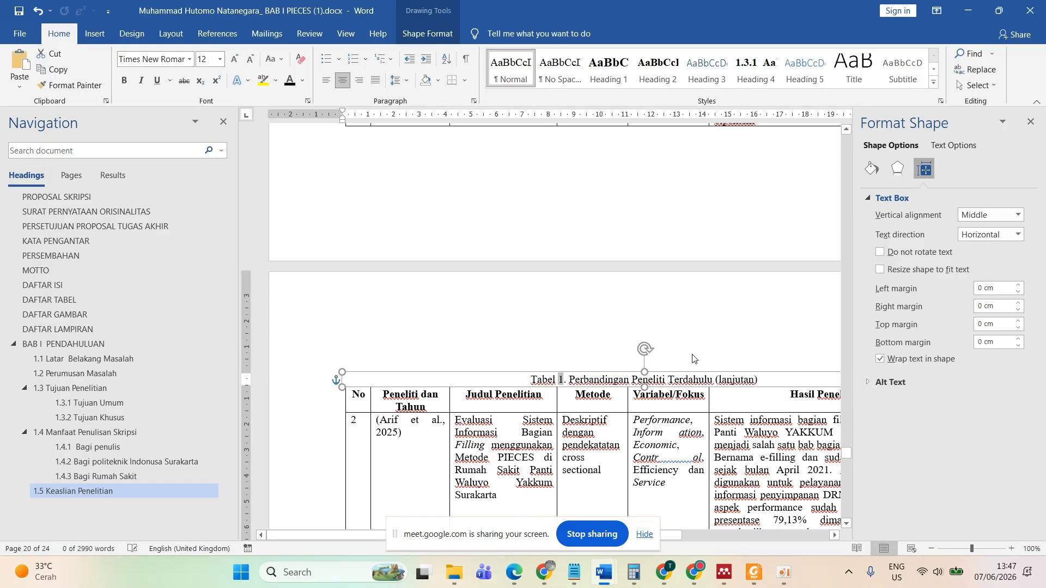
{"action": "left_click", "coordinate": [711, 376]}
{"action": "scroll", "coordinate": [640, 250], "scroll_direction": "up", "scroll_amount": 10}
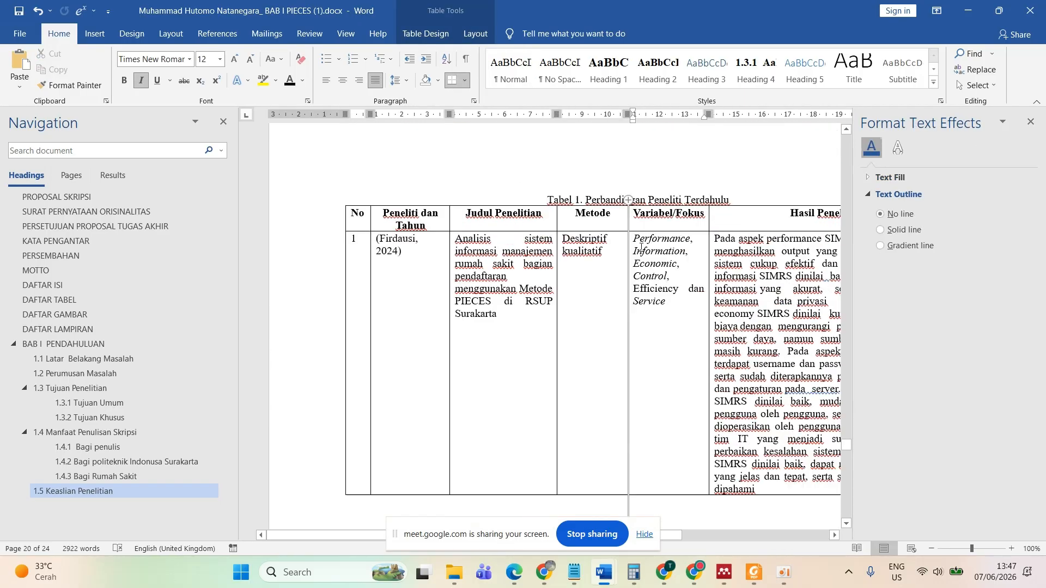
{"action": "scroll", "coordinate": [613, 315], "scroll_direction": "down", "scroll_amount": 10}
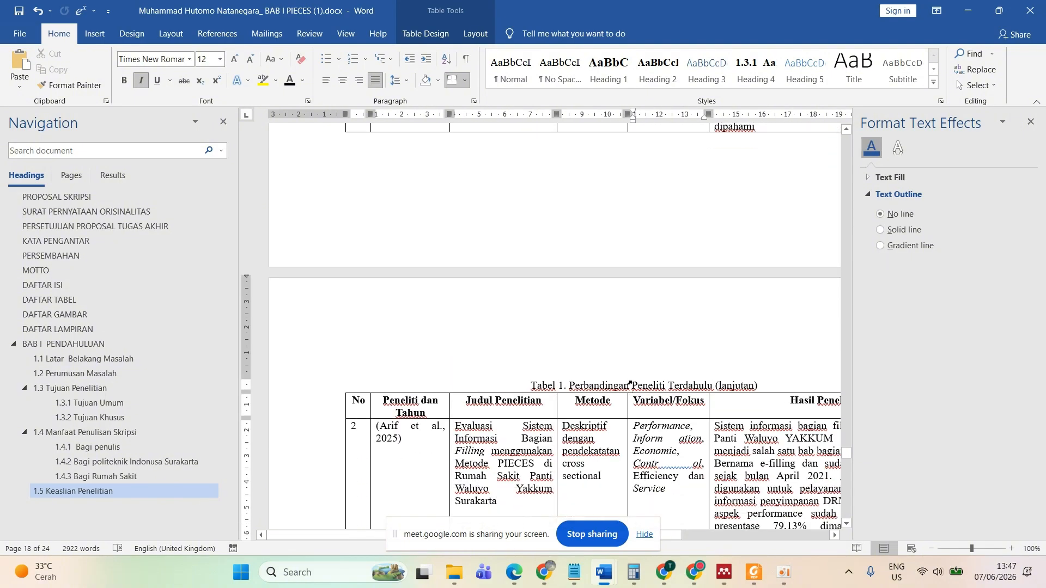
- Examine how row 2 of the comparison table breaks across pages 8 and 9, closing the formatting pane
{"action": "scroll", "coordinate": [645, 402], "scroll_direction": "down", "scroll_amount": 8}
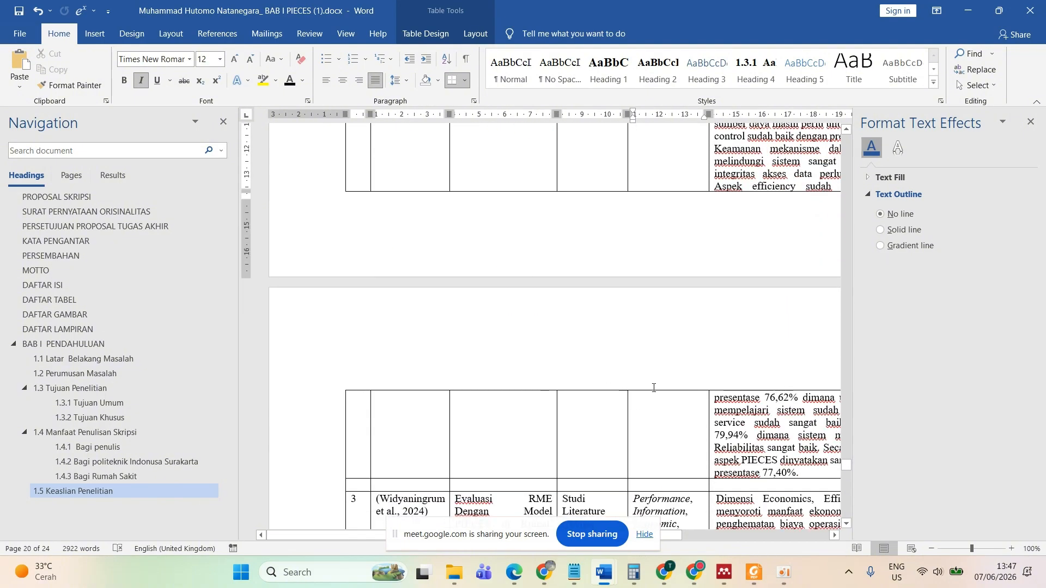
{"action": "scroll", "coordinate": [651, 429], "scroll_direction": "down", "scroll_amount": 3}
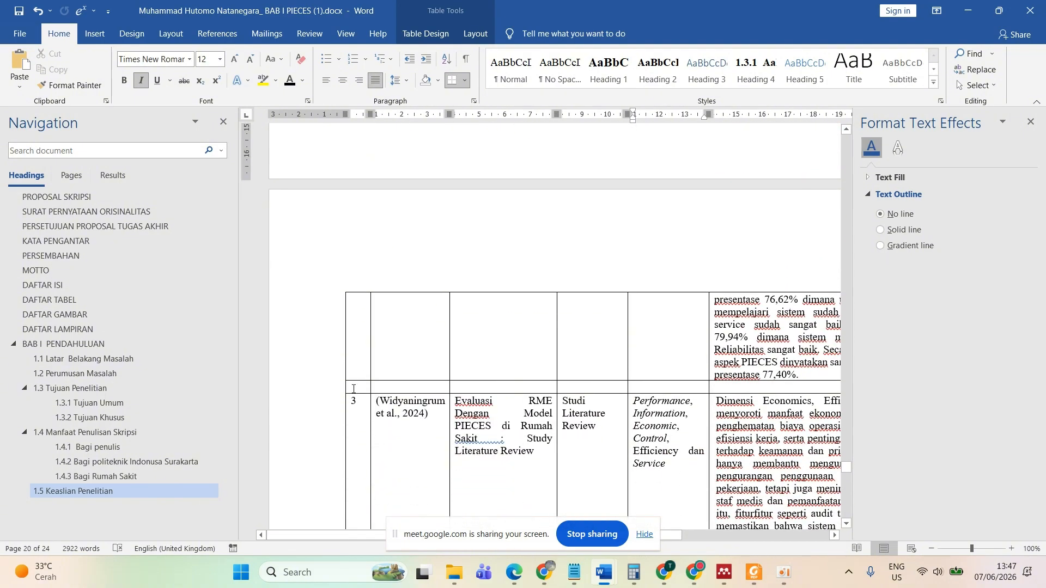
{"action": "scroll", "coordinate": [354, 385], "scroll_direction": "up", "scroll_amount": 3}
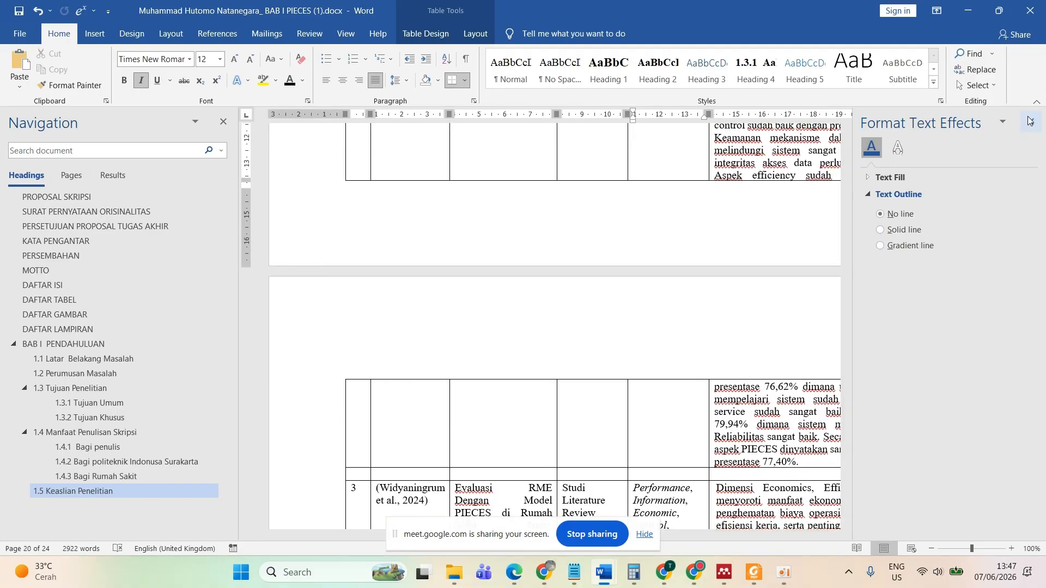
{"action": "left_click", "coordinate": [1029, 120]}
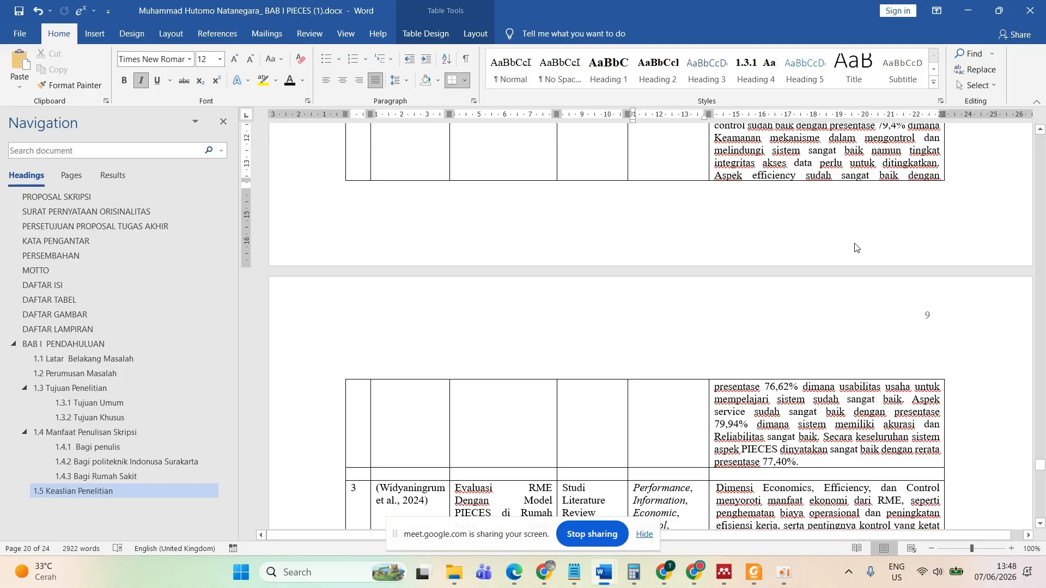
{"action": "scroll", "coordinate": [856, 248], "scroll_direction": "down", "scroll_amount": 1}
{"action": "scroll", "coordinate": [856, 248], "scroll_direction": "up", "scroll_amount": 5}
{"action": "scroll", "coordinate": [855, 248], "scroll_direction": "down", "scroll_amount": 8}
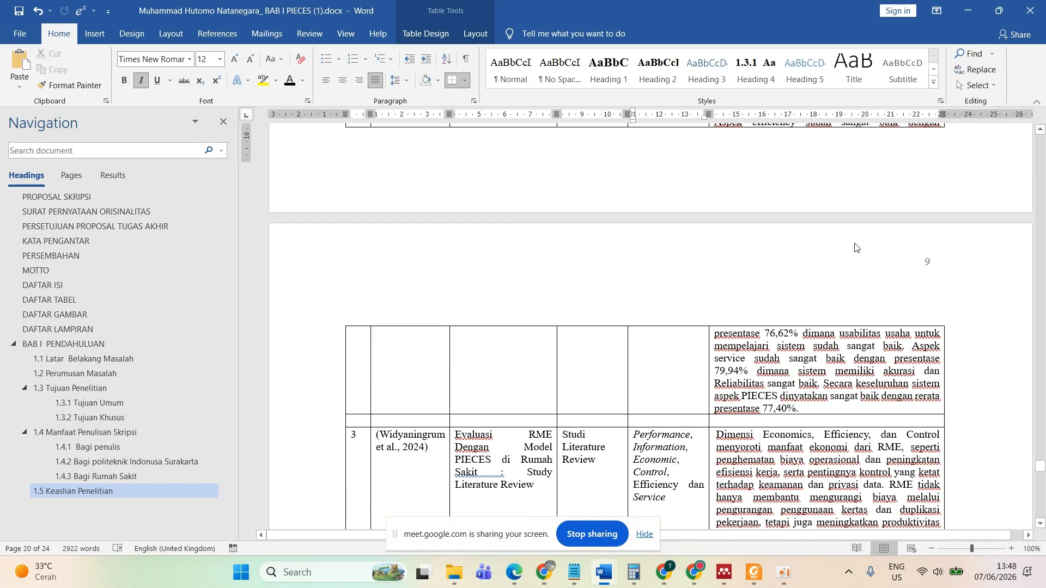
{"action": "scroll", "coordinate": [855, 248], "scroll_direction": "down", "scroll_amount": 1}
{"action": "scroll", "coordinate": [856, 248], "scroll_direction": "up", "scroll_amount": 5}
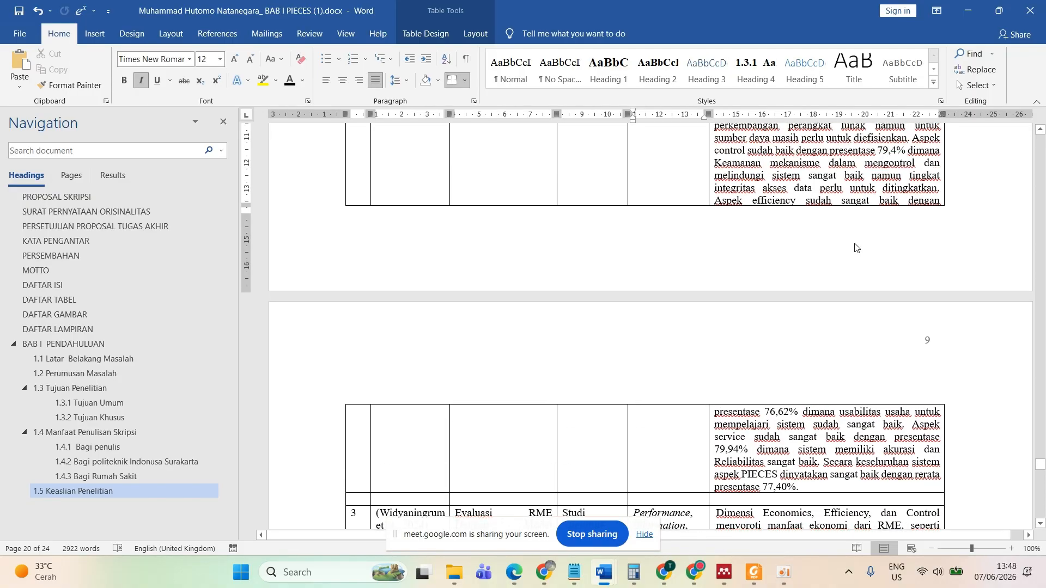
{"action": "scroll", "coordinate": [855, 244], "scroll_direction": "up", "scroll_amount": 10}
{"action": "scroll", "coordinate": [993, 214], "scroll_direction": "down", "scroll_amount": 8}
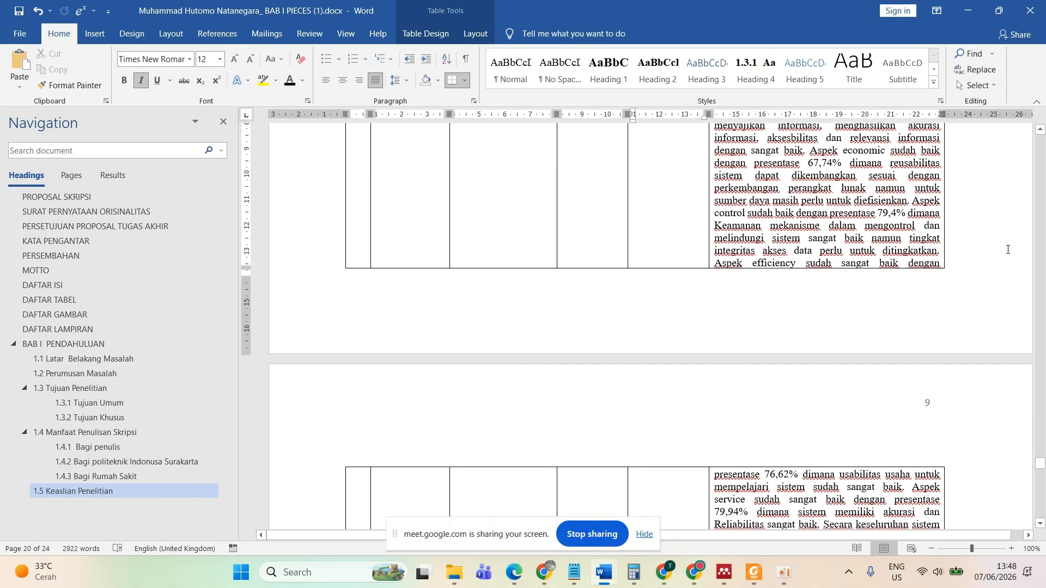
{"action": "scroll", "coordinate": [1008, 249], "scroll_direction": "down", "scroll_amount": 5}
- Add an empty row before row 3 and move the row 2 Hasil Penelitian text starting "presentase 76,62%" into the blank row area on page 9
{"action": "key", "text": "Return"}
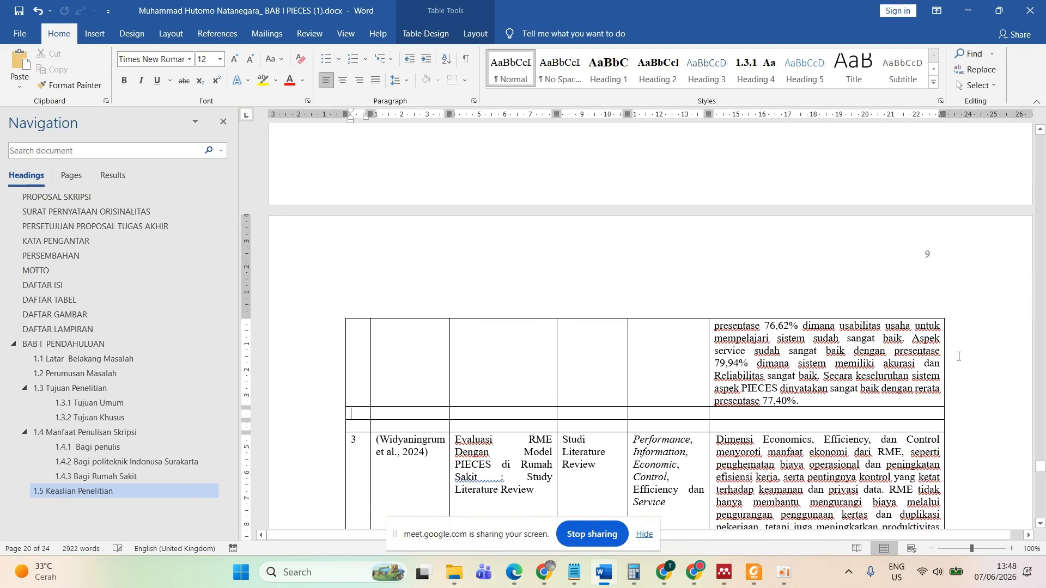
{"action": "left_click", "coordinate": [711, 329]}
{"action": "left_click", "coordinate": [716, 326]}
{"action": "left_click_drag", "start_coordinate": [736, 346], "coordinate": [754, 427]}
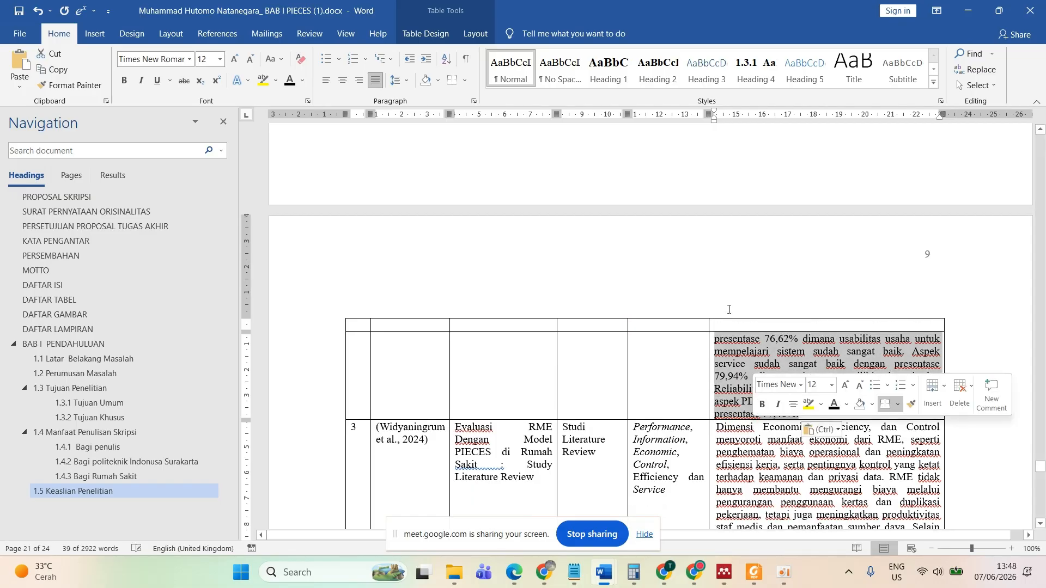
- Insert two more empty table rows above the moved Hasil Penelitian text on page 9
{"action": "scroll", "coordinate": [729, 310], "scroll_direction": "up", "scroll_amount": 3}
{"action": "left_click", "coordinate": [958, 440]}
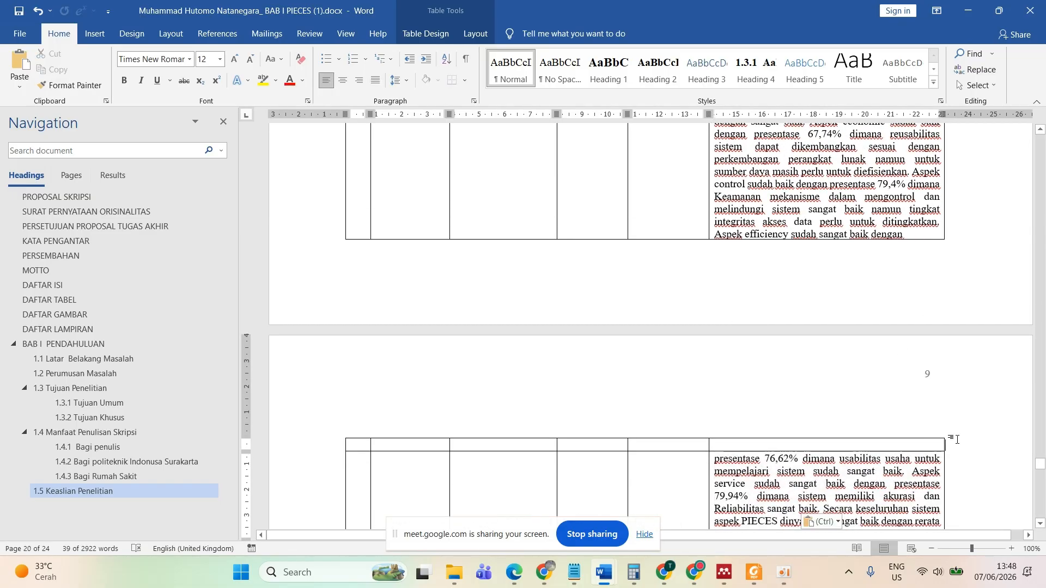
{"action": "key", "text": "Return"}
{"action": "key", "text": "Return"}
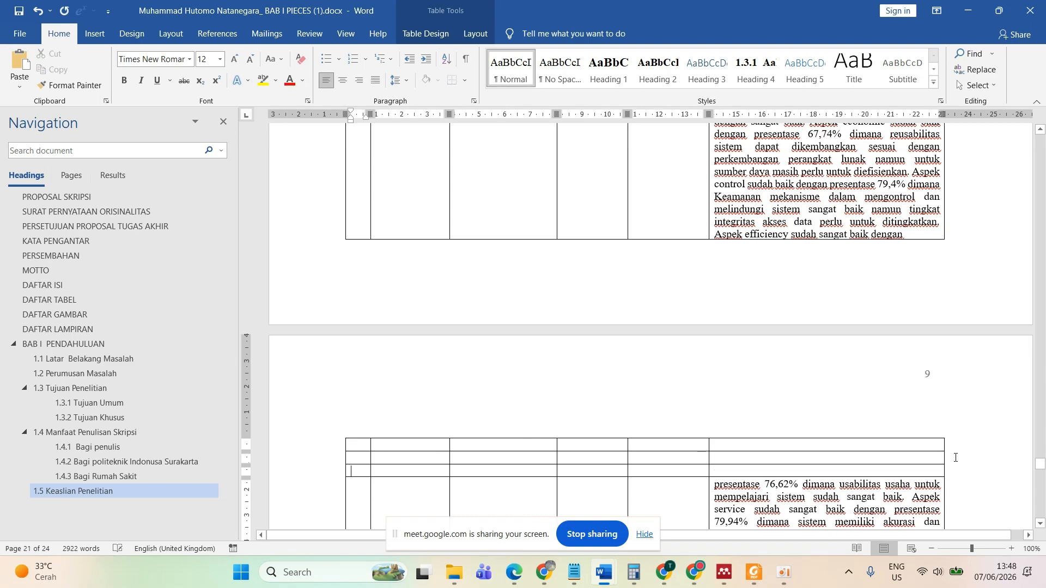
- Copy the "Tabel 1. Perbandingan Peneliti Terdahulu (lanjutan)" caption box from page 8 into the top empty row on page 9
{"action": "scroll", "coordinate": [746, 385], "scroll_direction": "up", "scroll_amount": 12}
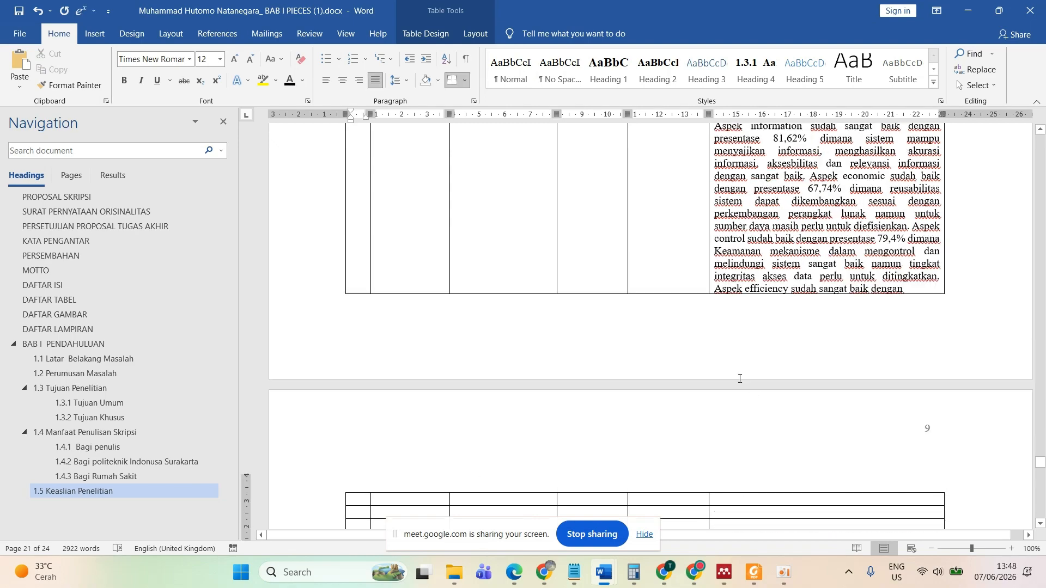
{"action": "left_click", "coordinate": [604, 296]}
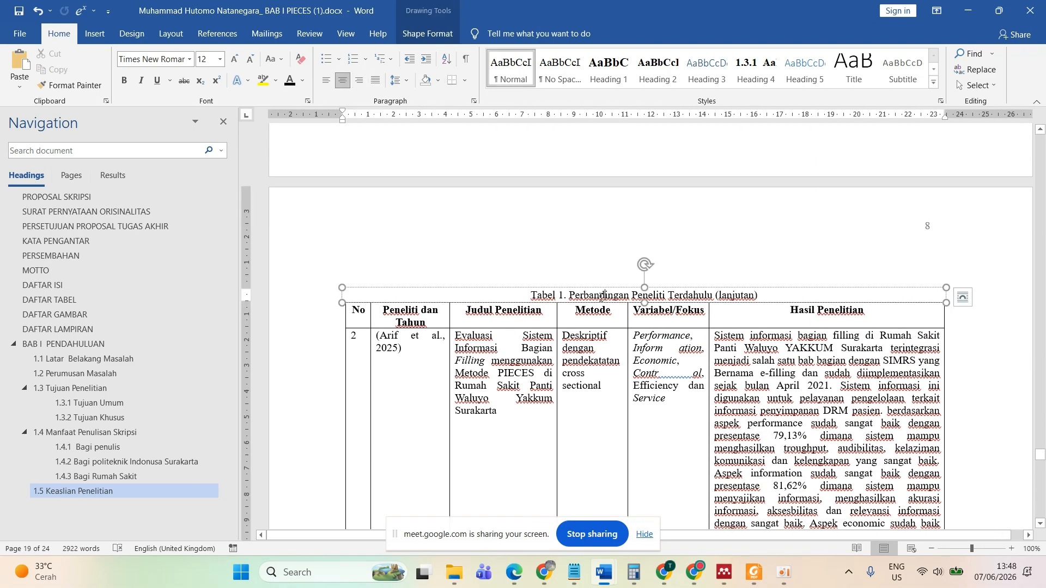
{"action": "left_click", "coordinate": [594, 288]}
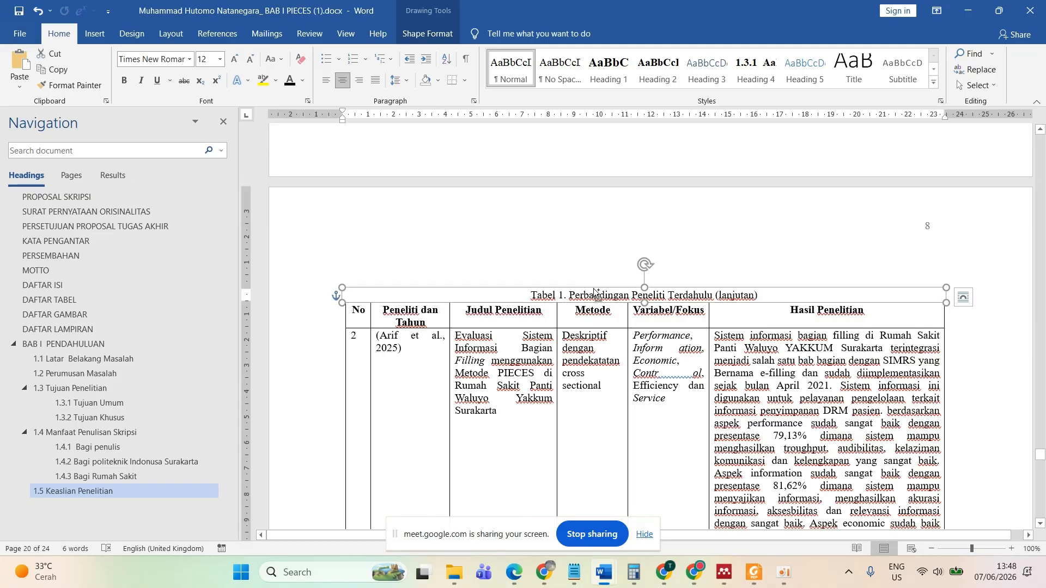
{"action": "scroll", "coordinate": [594, 291], "scroll_direction": "down", "scroll_amount": 12}
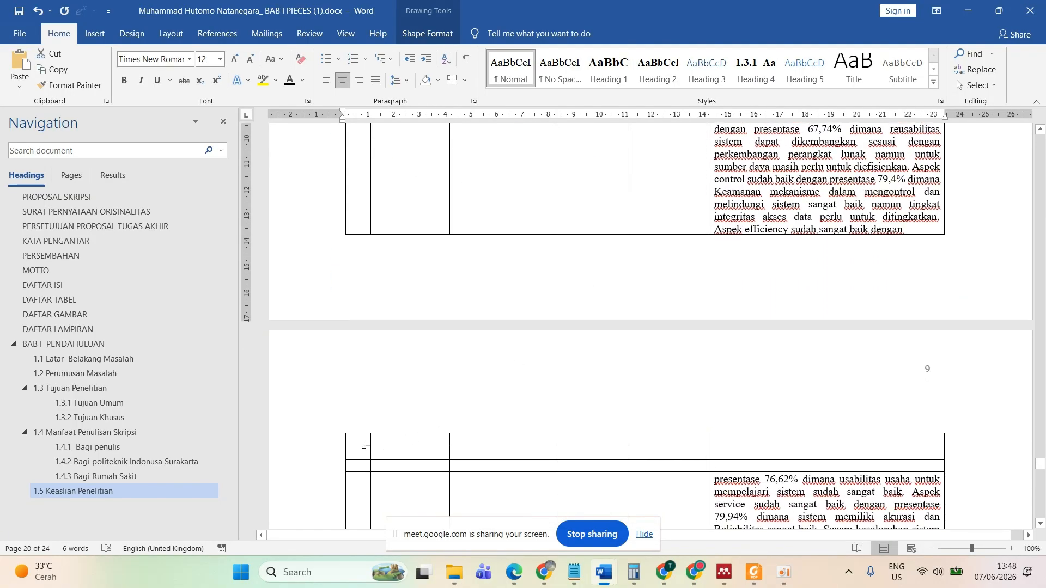
{"action": "left_click", "coordinate": [360, 442]}
{"action": "key", "text": "ctrl+v"}
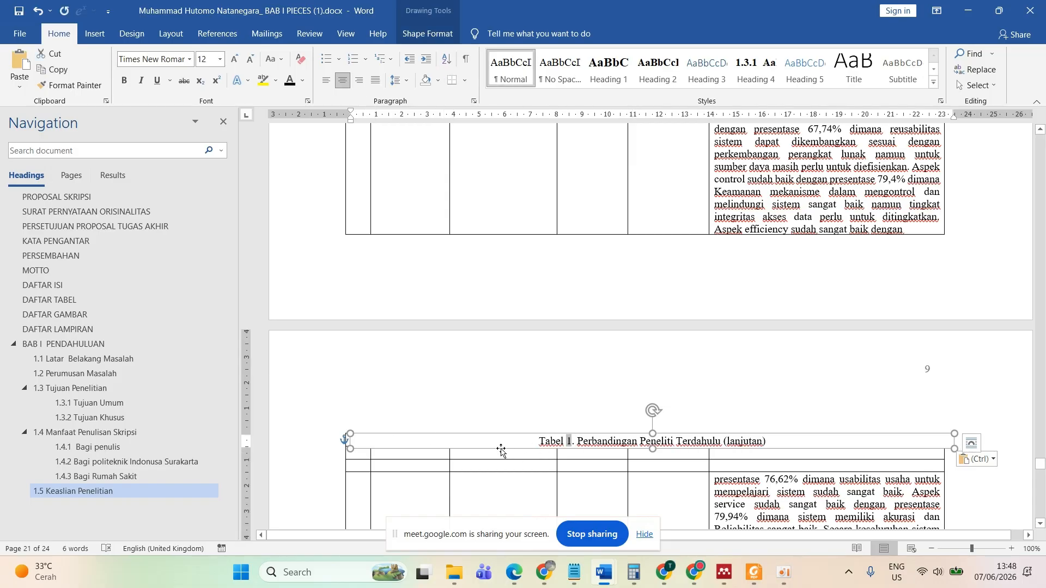
- Nudge the page 9 caption box left to line up with the table and down towards the second empty row
{"action": "key", "text": "Left"}
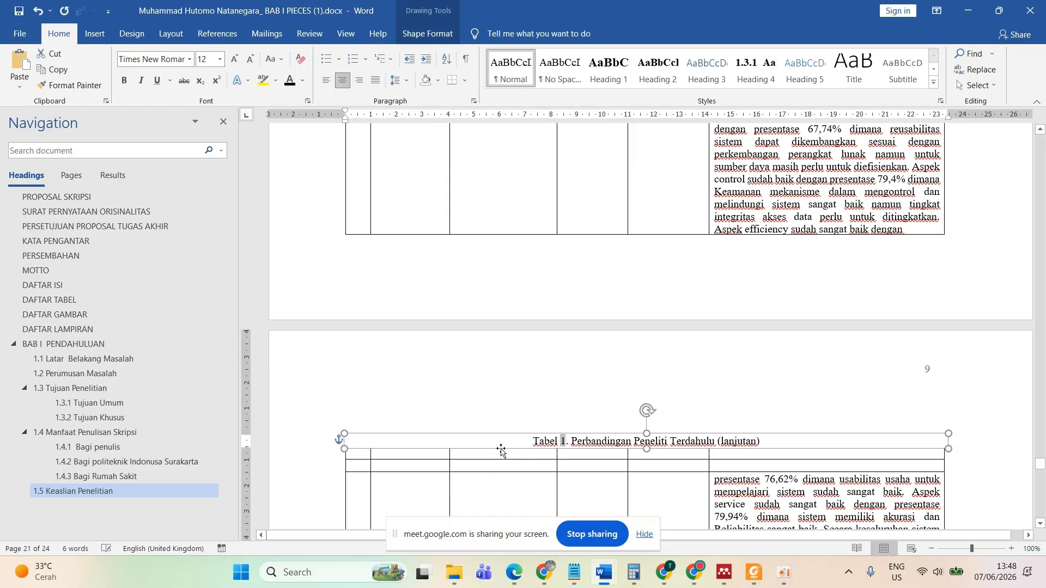
{"action": "key", "text": "ctrl+Left"}
{"action": "key", "text": "Down"}
{"action": "key", "text": "Down"}
{"action": "key", "text": "Down"}
{"action": "key", "text": "Down"}
{"action": "key", "text": "Down"}
{"action": "key", "text": "Down"}
{"action": "key", "text": "Down"}
{"action": "key", "text": "Down"}
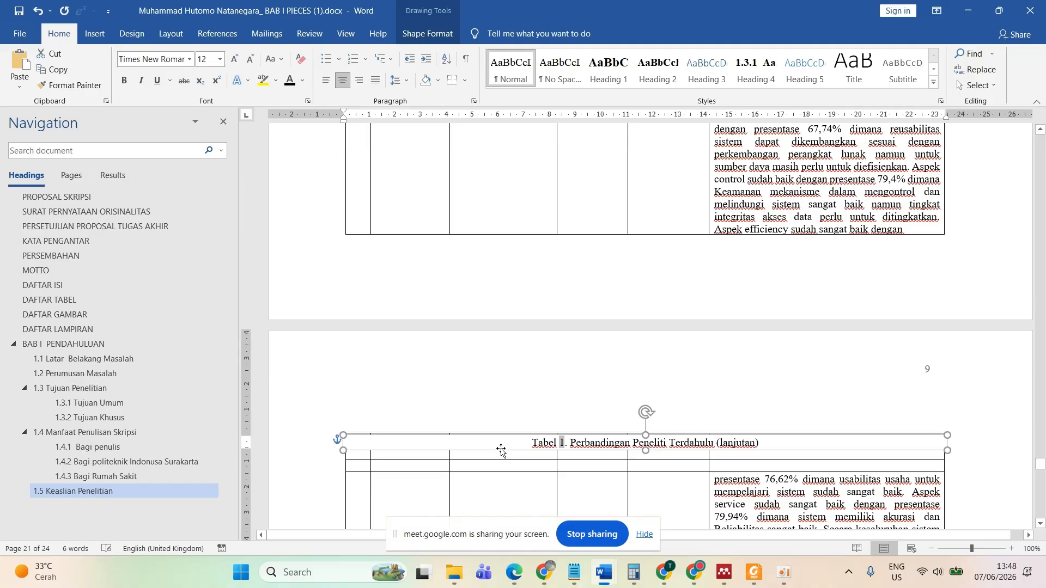
{"action": "key", "text": "Down"}
{"action": "key", "text": "Down"}
{"action": "key", "text": "Down"}
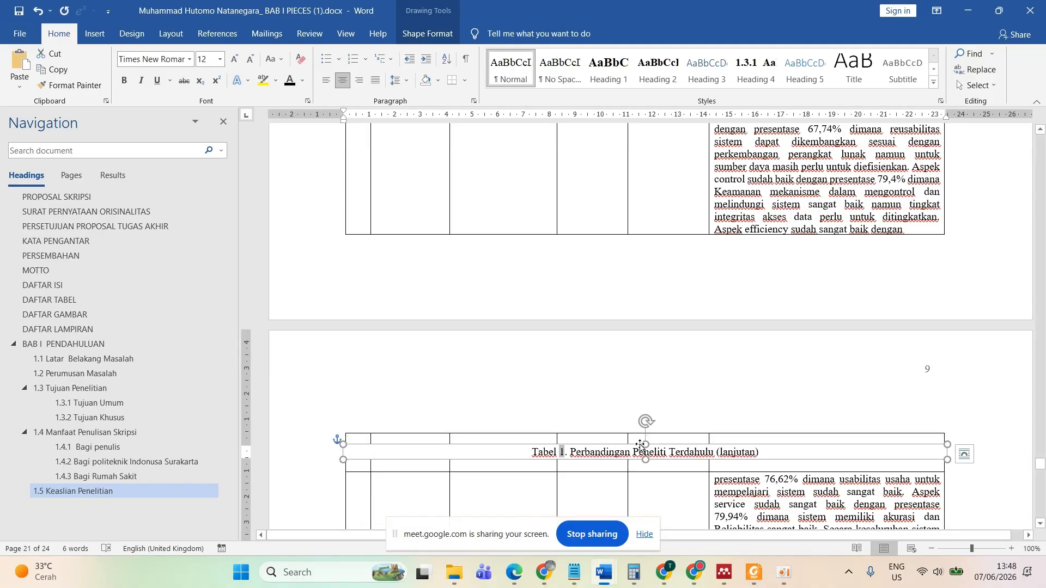
- Stretch the page 9 caption box upward over the top empty rows and add blank lines before the caption text
{"action": "left_click_drag", "start_coordinate": [646, 443], "coordinate": [645, 419]}
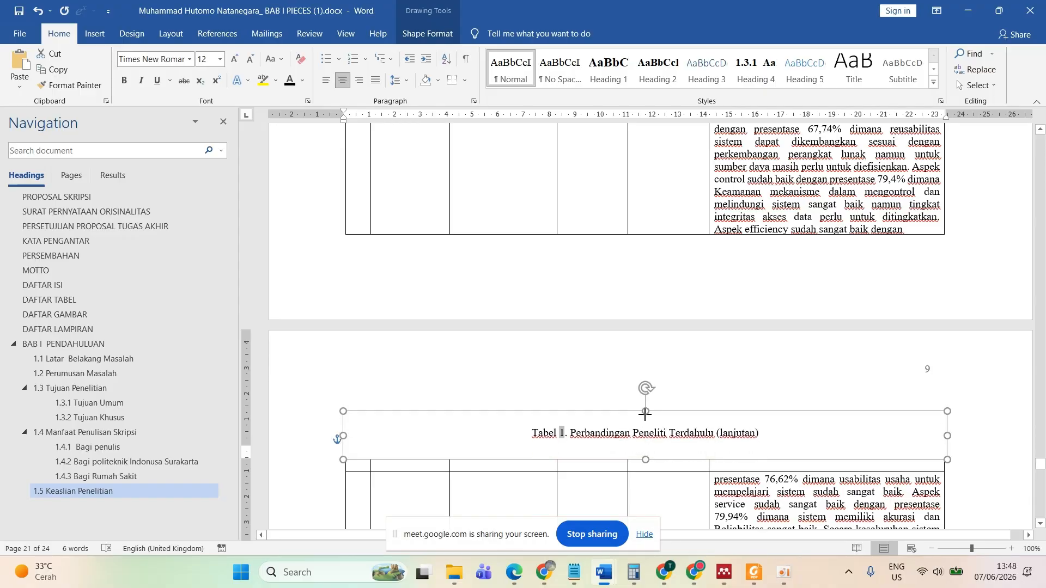
{"action": "left_click", "coordinate": [534, 436]}
{"action": "key", "text": "Return"}
{"action": "key", "text": "Return"}
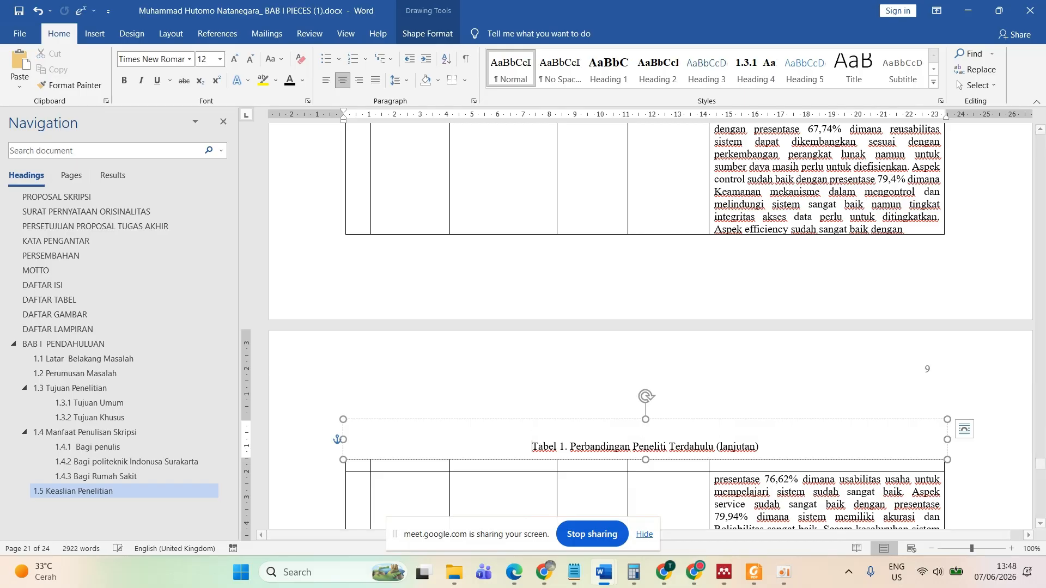
- Adjust the blank lines before the page 9 caption, shorten its box from below and nudge it down onto the table's header row edge
{"action": "key", "text": "BackSpace"}
{"action": "key", "text": "BackSpace"}
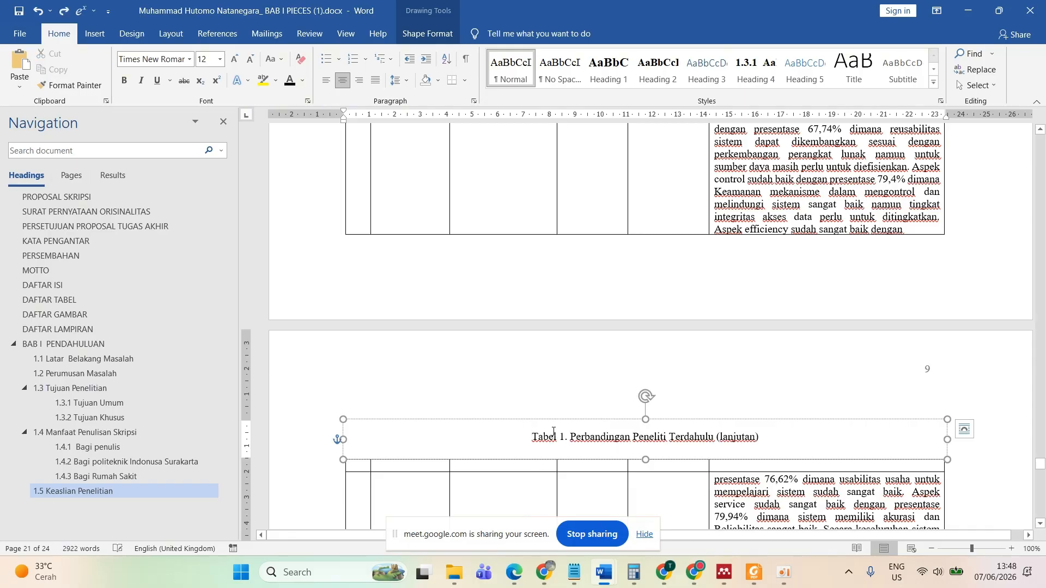
{"action": "key", "text": "Return"}
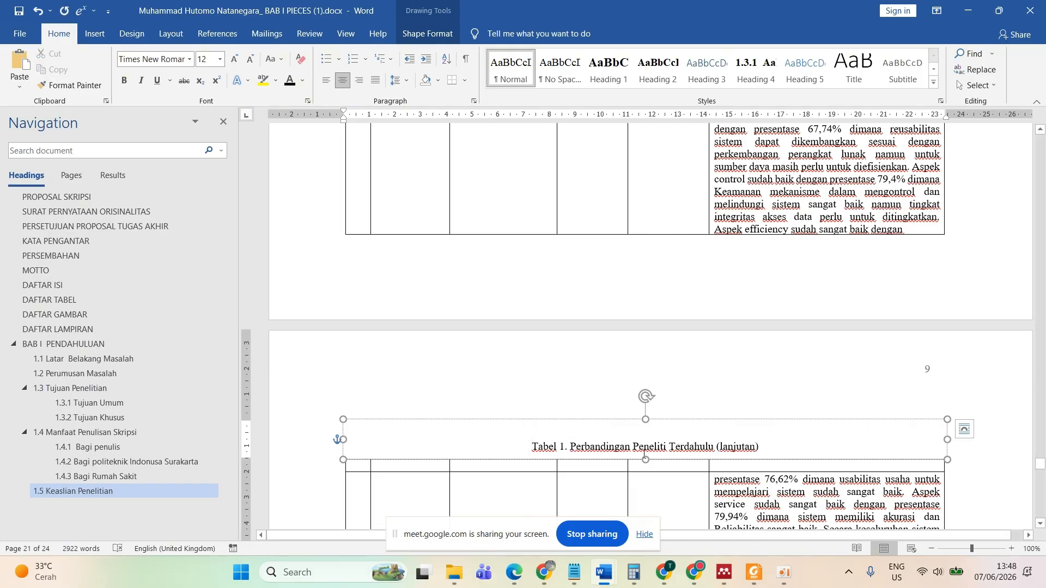
{"action": "left_click_drag", "start_coordinate": [644, 459], "coordinate": [645, 452]}
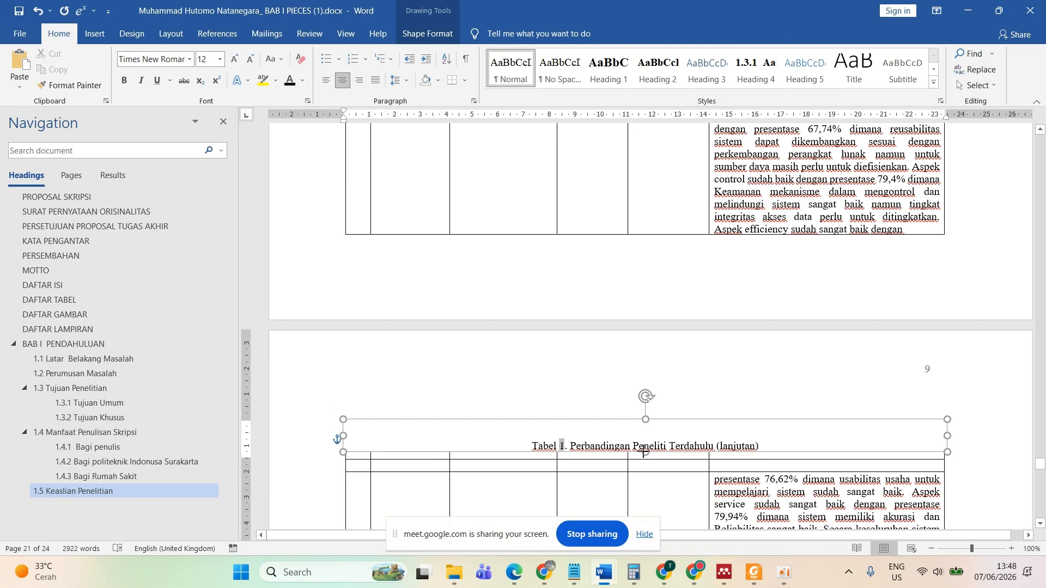
{"action": "key", "text": "Down"}
{"action": "key", "text": "Down"}
{"action": "key", "text": "Down"}
{"action": "key", "text": "Down"}
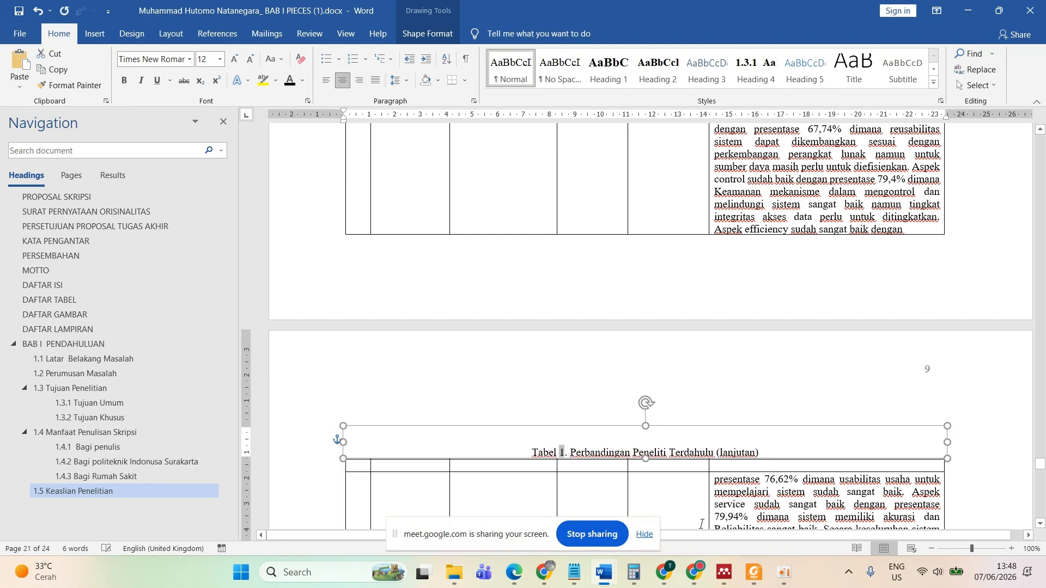
{"action": "key", "text": "Down"}
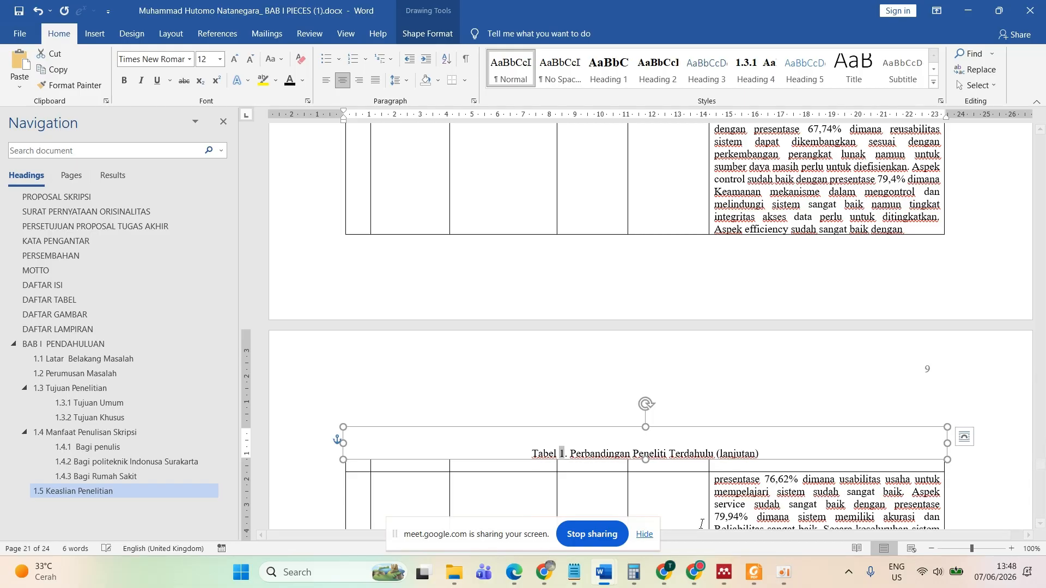
- Copy the table header row, No through Hasil Penelitian, from page 8 into the empty row below the page 9 caption
{"action": "scroll", "coordinate": [578, 239], "scroll_direction": "up", "scroll_amount": 7}
{"action": "scroll", "coordinate": [579, 238], "scroll_direction": "up", "scroll_amount": 3}
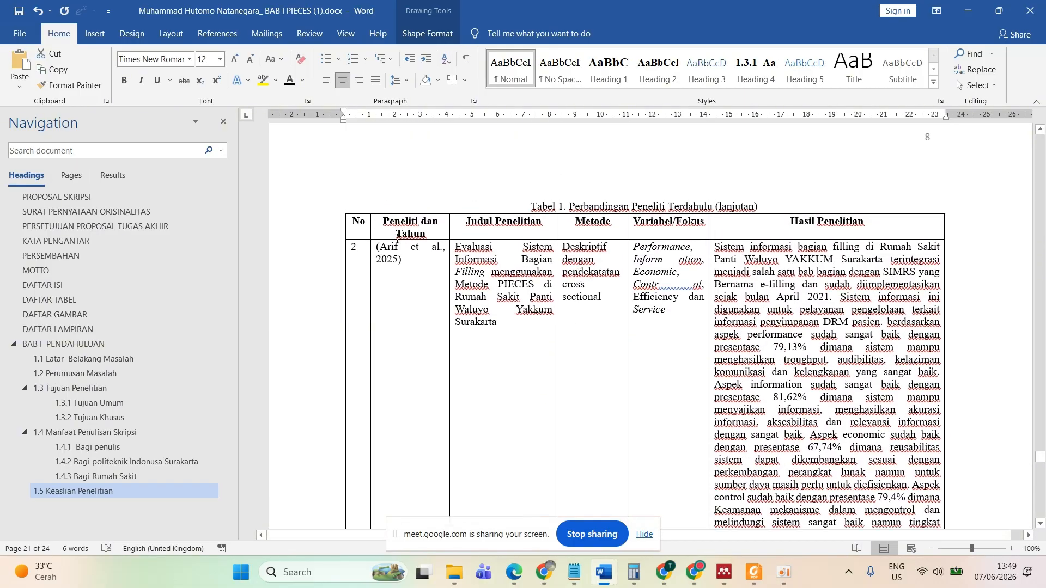
{"action": "left_click_drag", "start_coordinate": [359, 222], "coordinate": [790, 210]}
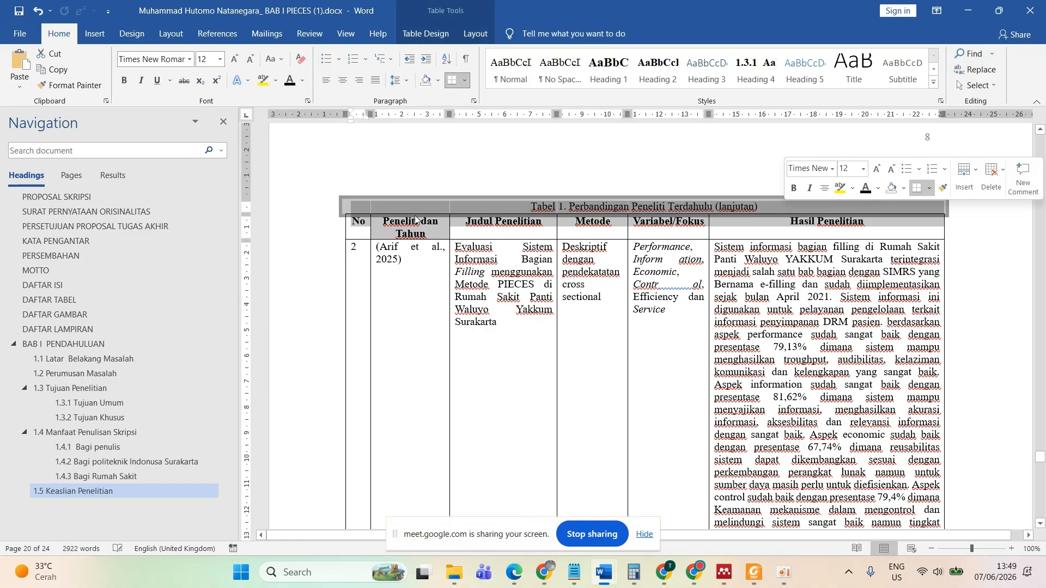
{"action": "left_click", "coordinate": [370, 222]}
{"action": "left_click_drag", "start_coordinate": [360, 223], "coordinate": [783, 240]}
{"action": "key", "text": "ctrl+c"}
{"action": "scroll", "coordinate": [783, 242], "scroll_direction": "down", "scroll_amount": 9}
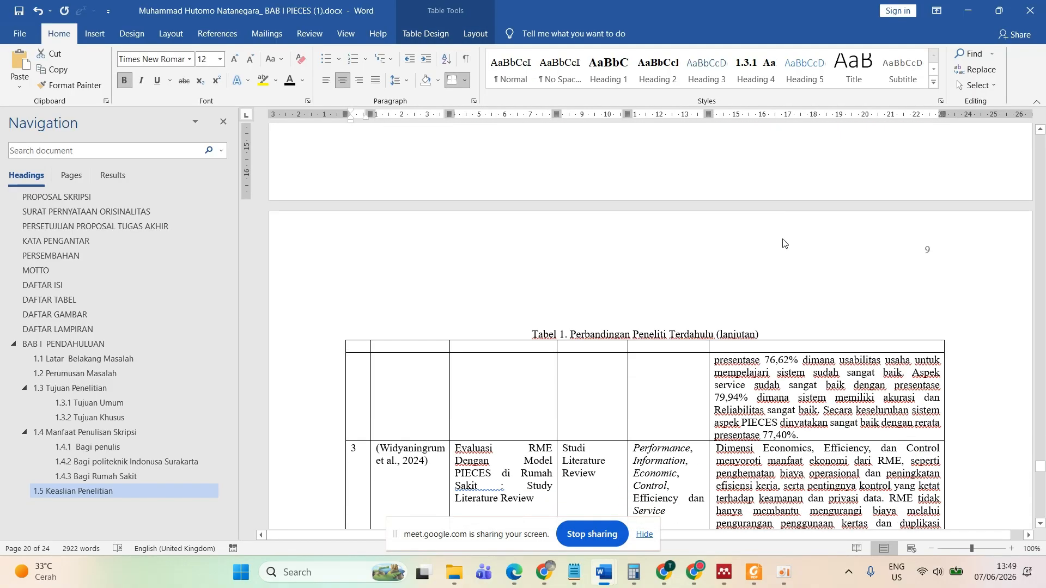
{"action": "left_click", "coordinate": [359, 285]}
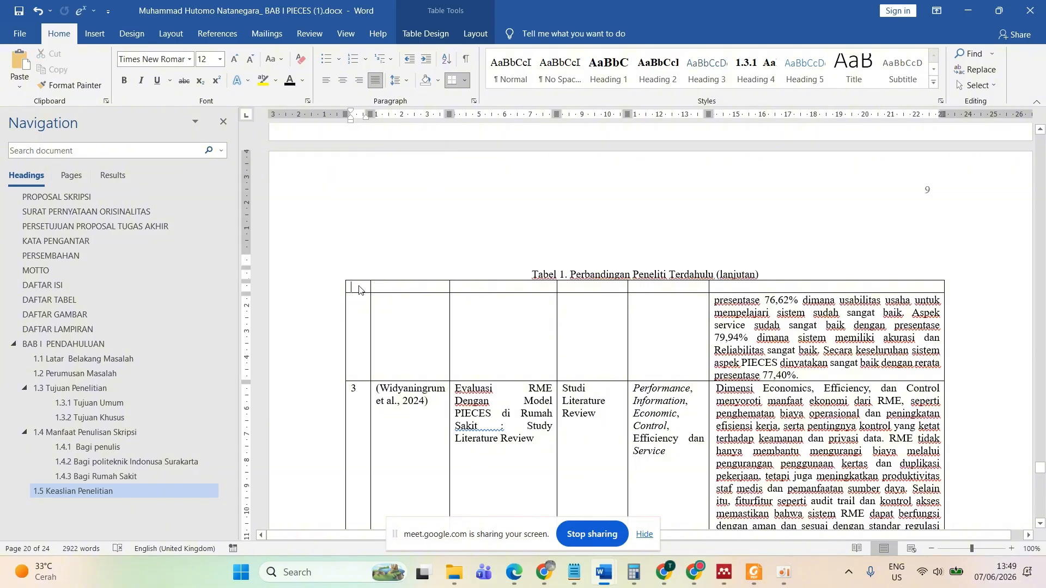
{"action": "key", "text": "ctrl+v"}
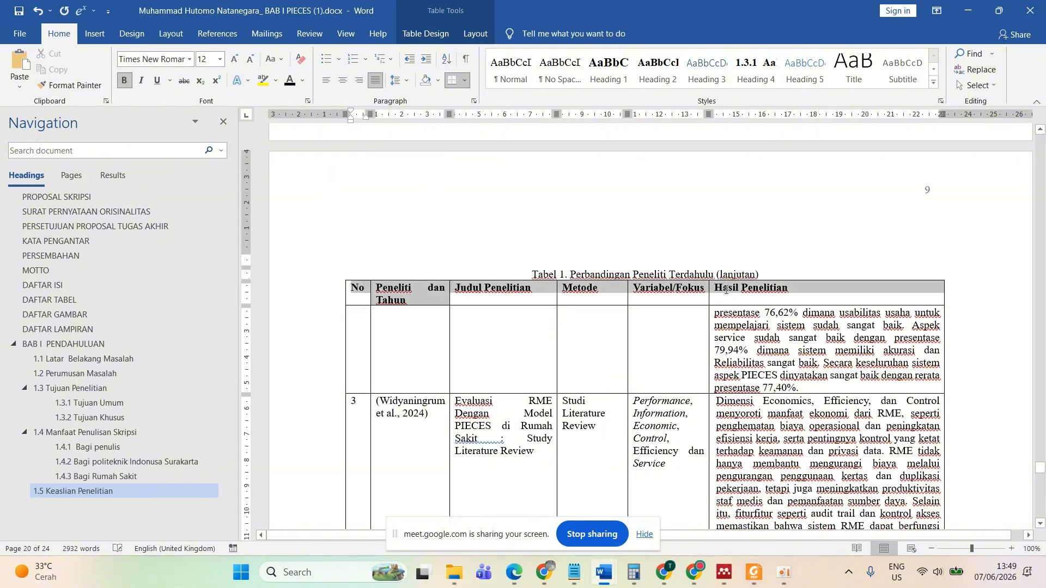
{"action": "left_click", "coordinate": [974, 360]}
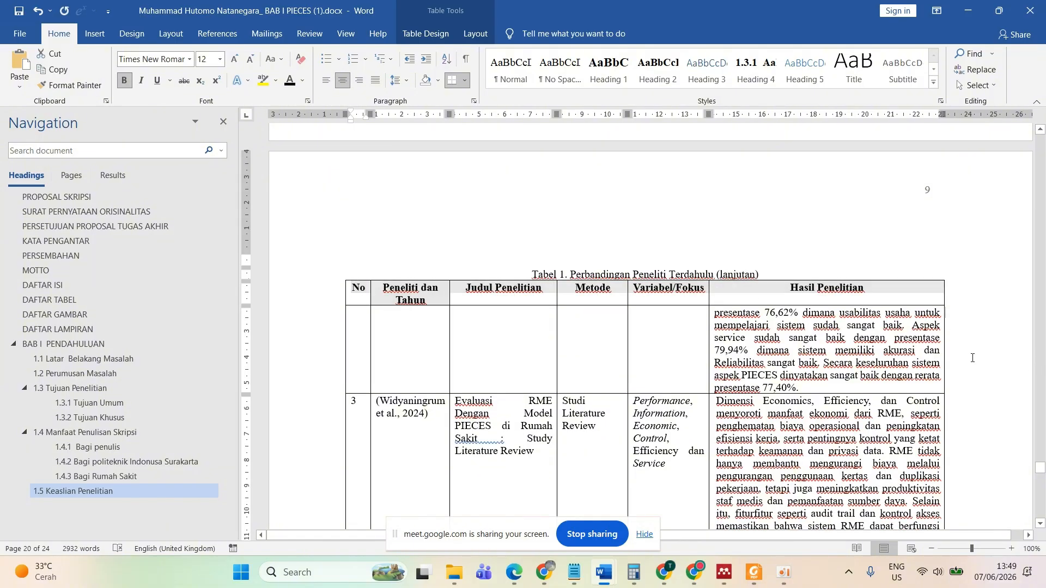
- Reduce the "Sumber: Diolah penulis dari berbagai peneliti terdahulu (2026)" line below the end of the table to font size 12
{"action": "scroll", "coordinate": [669, 396], "scroll_direction": "down", "scroll_amount": 5}
{"action": "scroll", "coordinate": [669, 396], "scroll_direction": "down", "scroll_amount": 6}
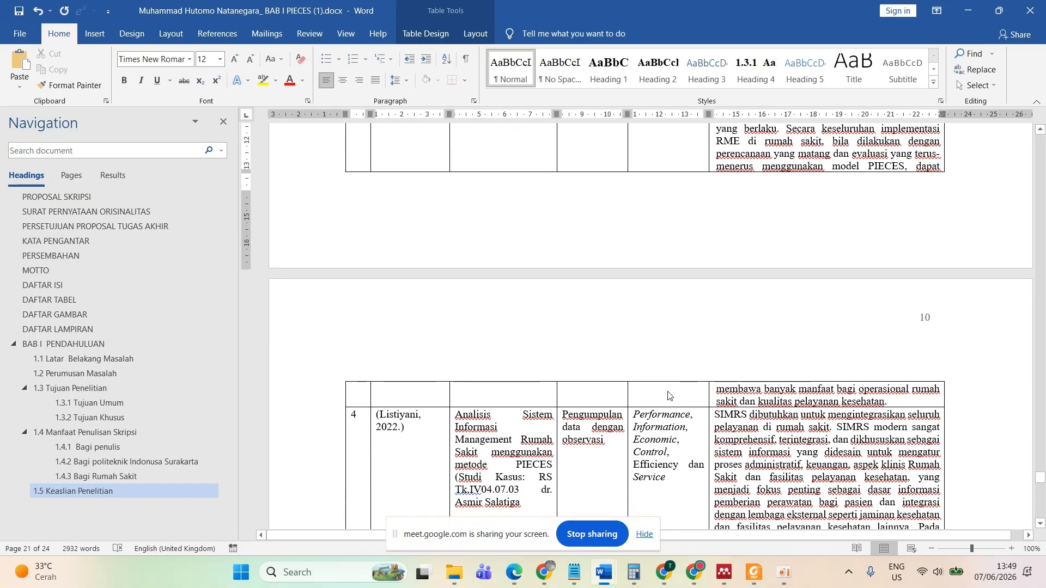
{"action": "scroll", "coordinate": [634, 397], "scroll_direction": "down", "scroll_amount": 6}
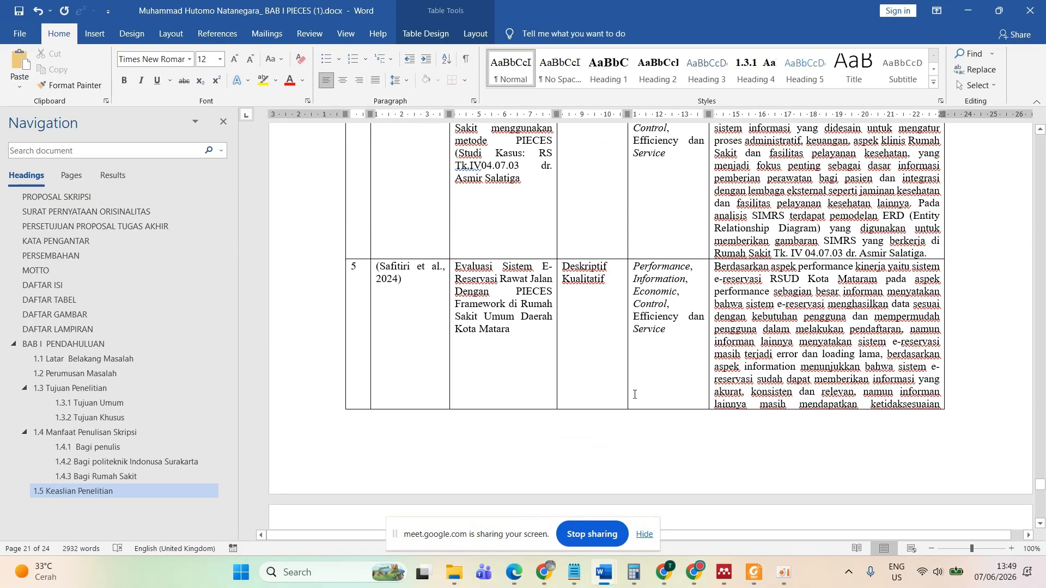
{"action": "scroll", "coordinate": [635, 397], "scroll_direction": "down", "scroll_amount": 3}
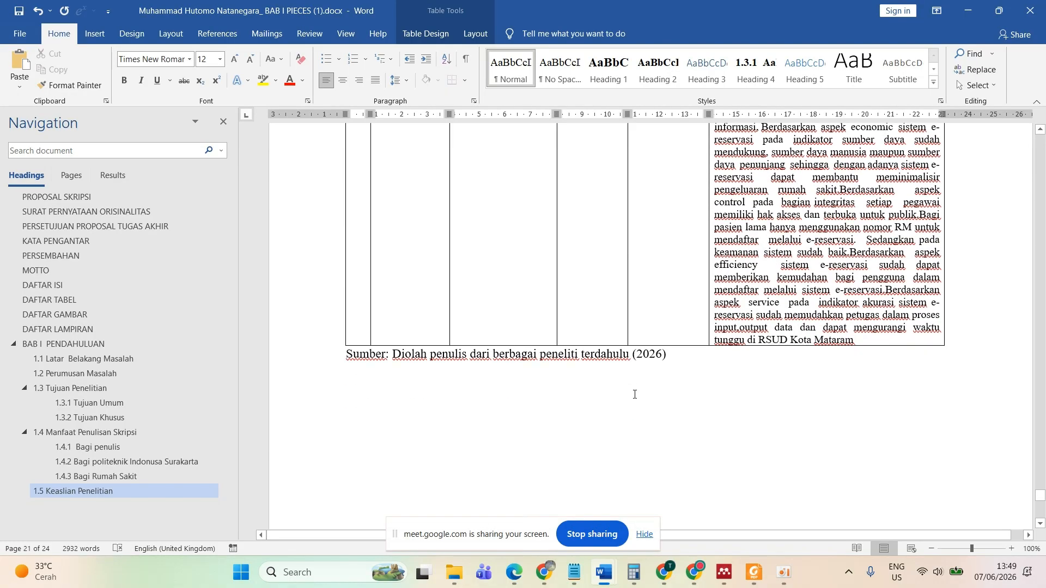
{"action": "left_click_drag", "start_coordinate": [670, 348], "coordinate": [346, 348]}
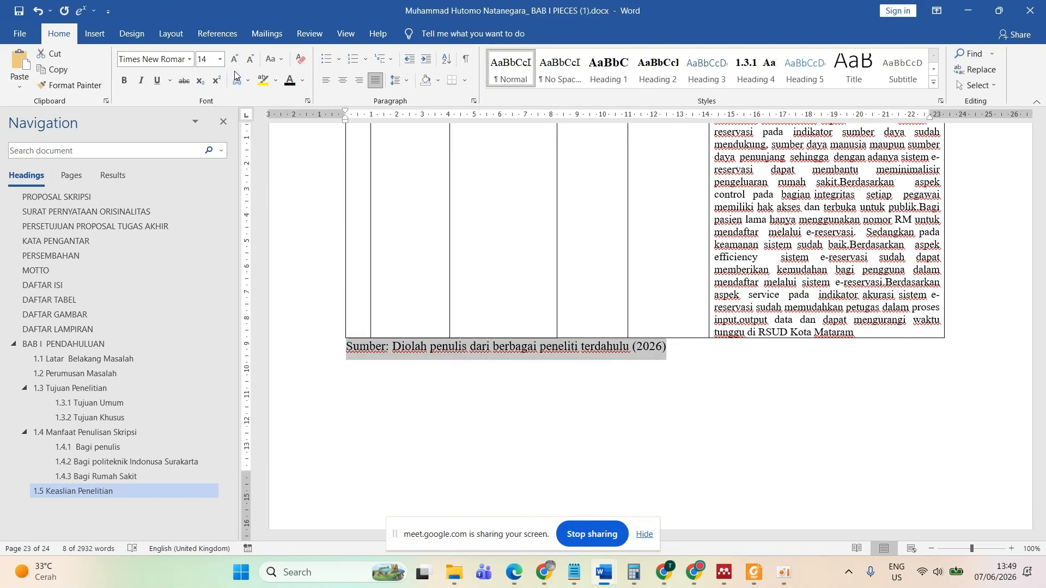
{"action": "left_click", "coordinate": [250, 59]}
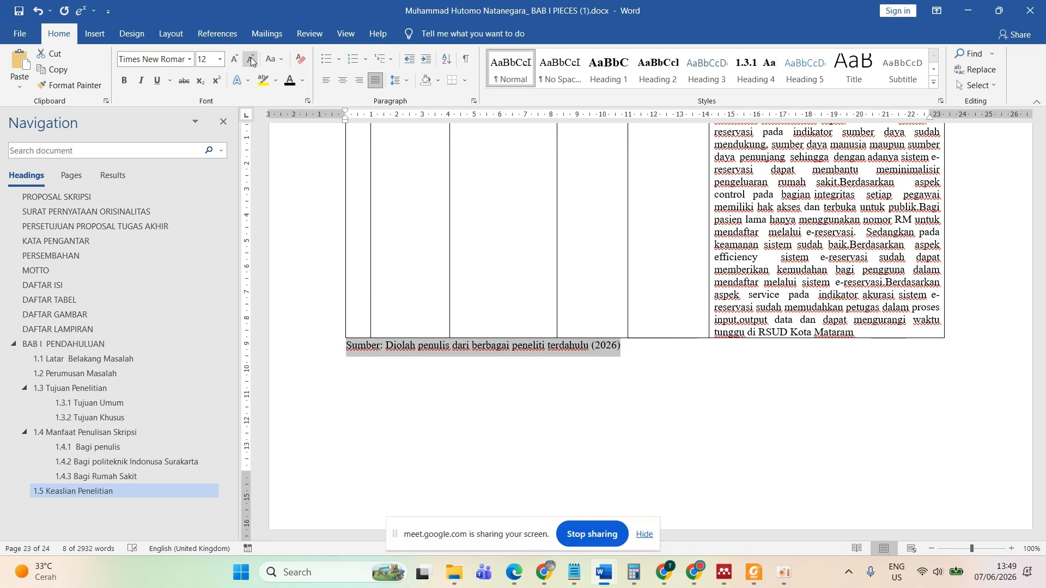
{"action": "left_click", "coordinate": [494, 379]}
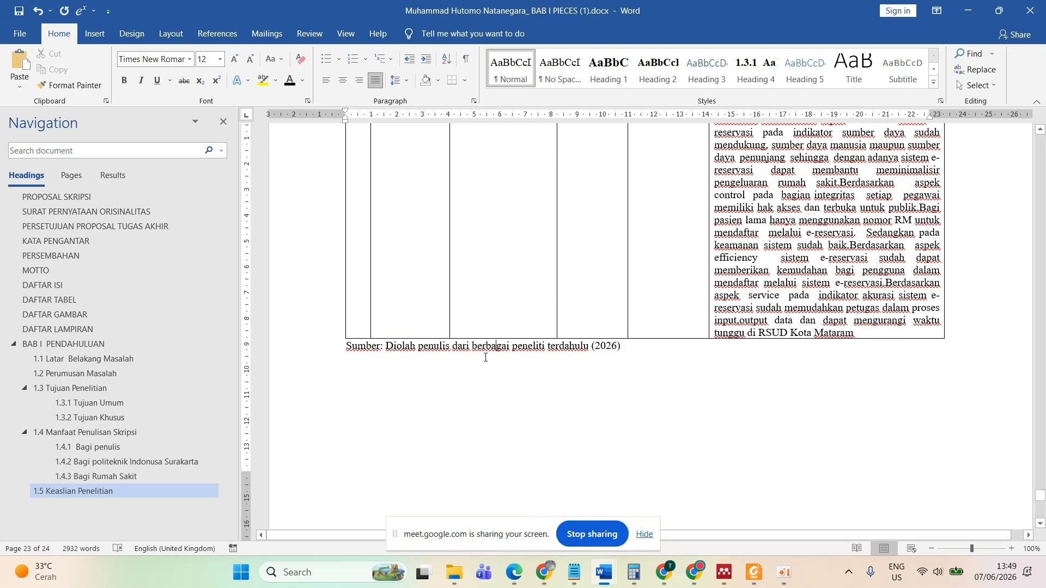
- Switch to the BUKU PEDOMAN guide in Foxit PDF Reader and look ahead to section 6.8 on tables spanning several pages
{"action": "left_click", "coordinate": [756, 573]}
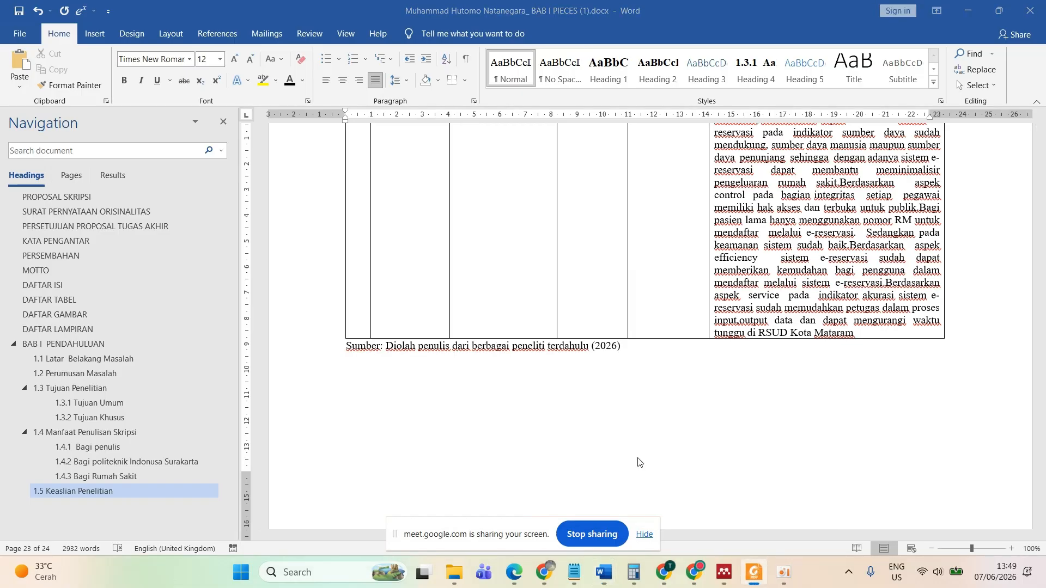
{"action": "right_click", "coordinate": [754, 572]}
{"action": "left_click", "coordinate": [750, 575]}
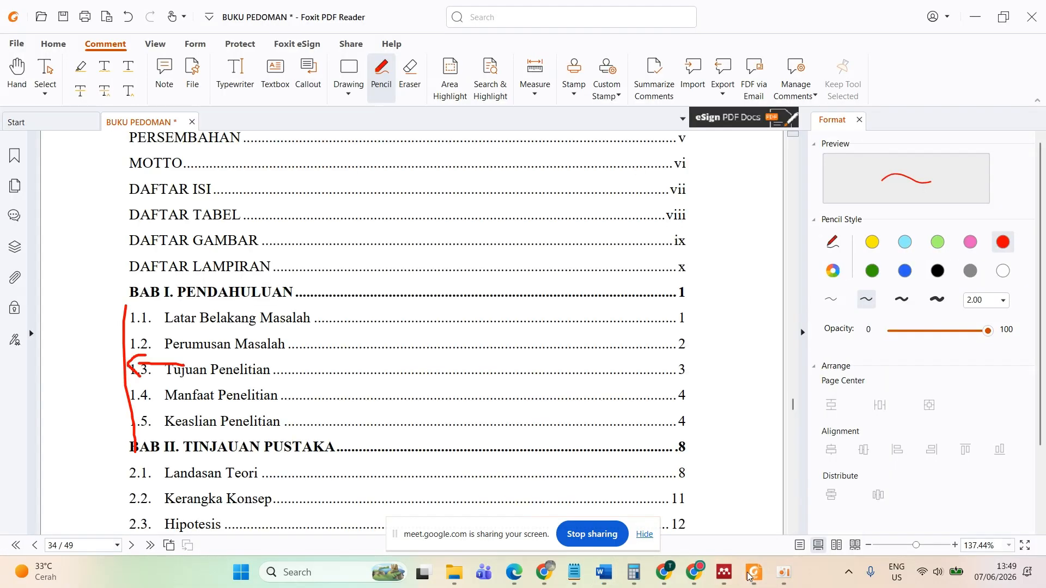
{"action": "scroll", "coordinate": [516, 381], "scroll_direction": "down", "scroll_amount": 20}
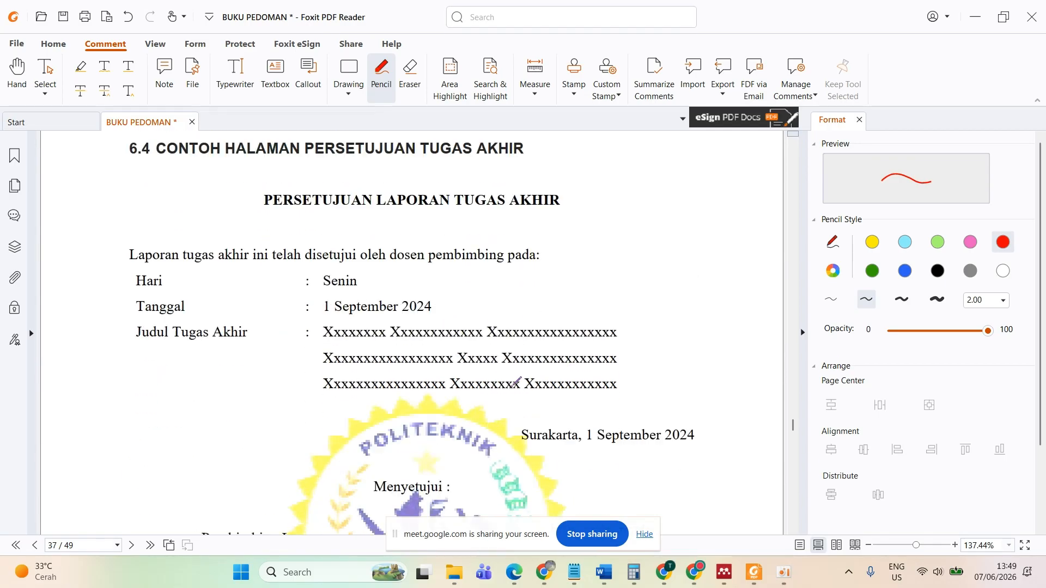
{"action": "scroll", "coordinate": [516, 382], "scroll_direction": "down", "scroll_amount": 20}
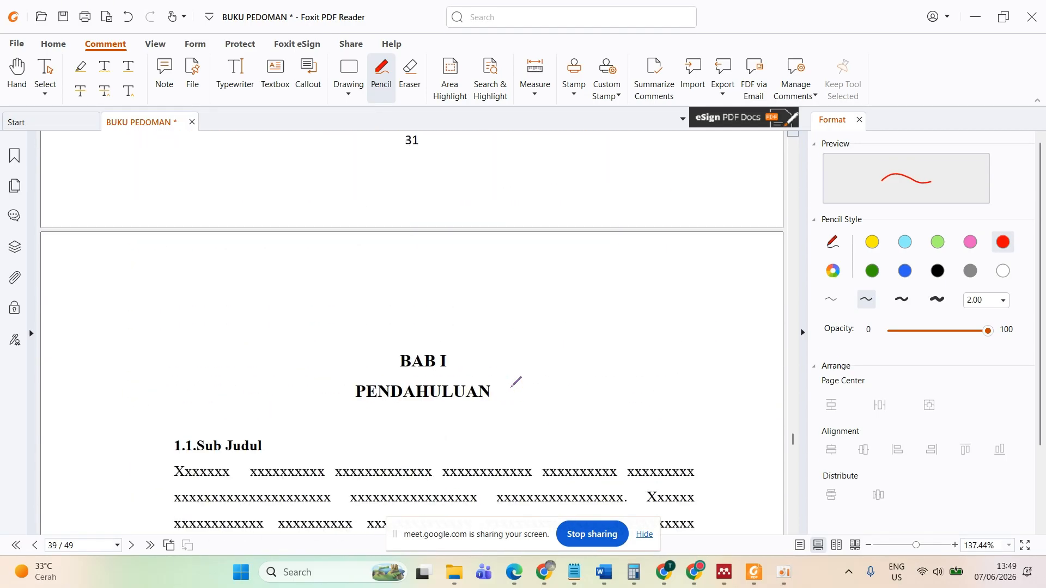
{"action": "scroll", "coordinate": [516, 382], "scroll_direction": "down", "scroll_amount": 20}
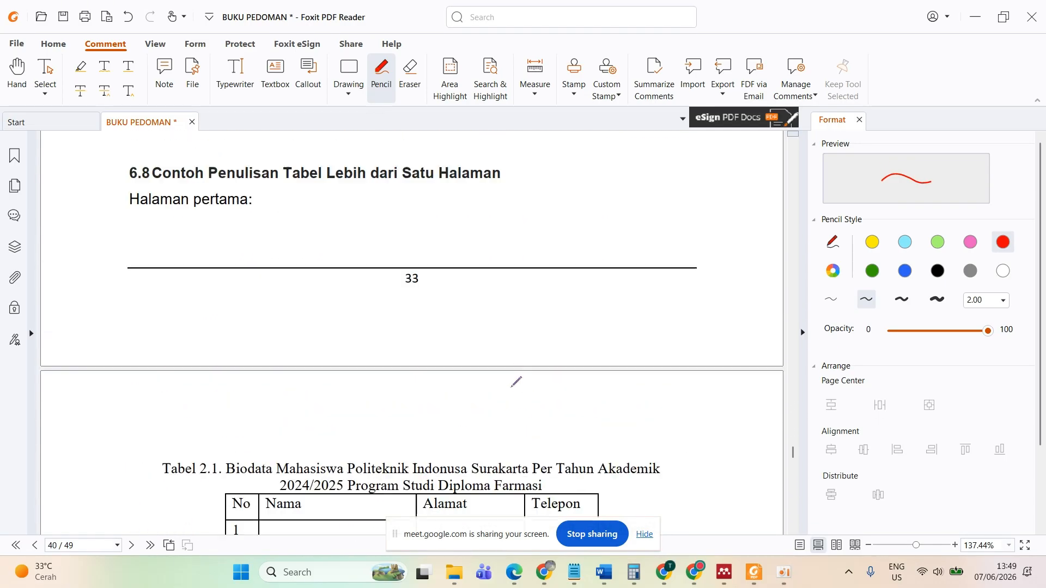
- Look back through the guide's writing rules to sections 5.6 Halaman BAB and 5.7 Penamaan Tabel
{"action": "scroll", "coordinate": [389, 208], "scroll_direction": "up", "scroll_amount": 20}
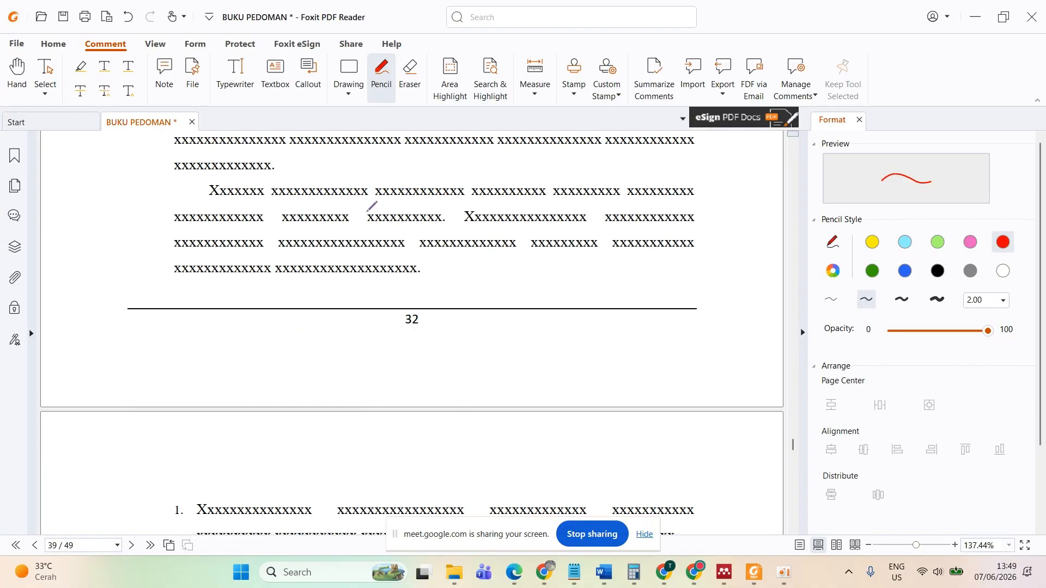
{"action": "scroll", "coordinate": [476, 249], "scroll_direction": "up", "scroll_amount": 20}
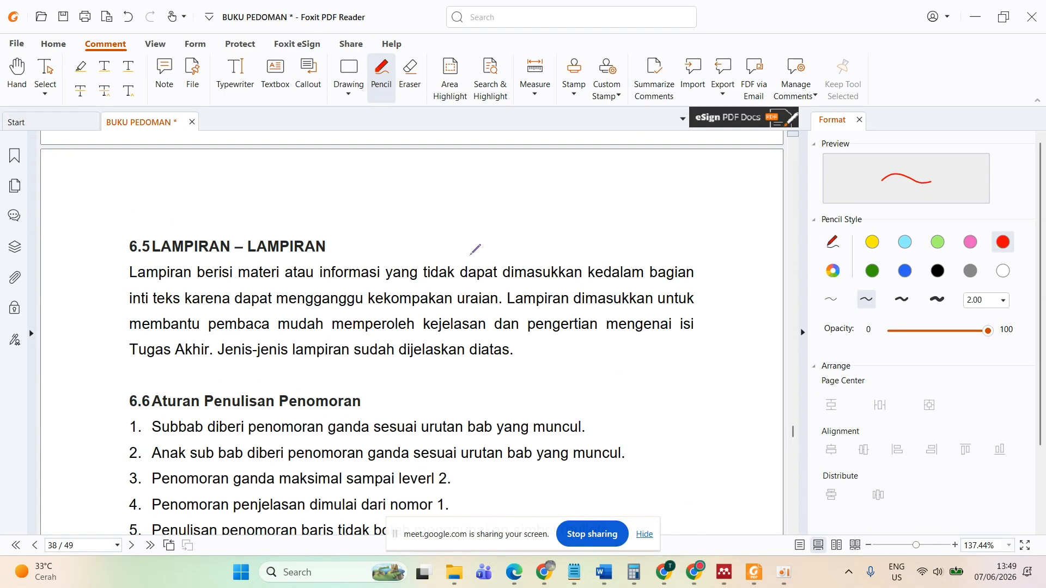
{"action": "scroll", "coordinate": [475, 249], "scroll_direction": "up", "scroll_amount": 20}
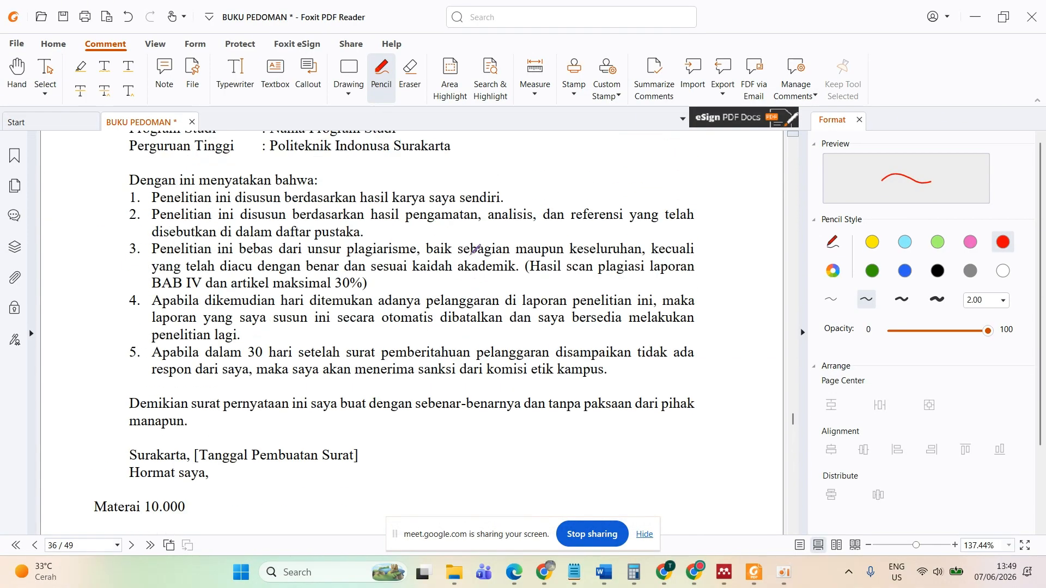
{"action": "scroll", "coordinate": [475, 249], "scroll_direction": "up", "scroll_amount": 20}
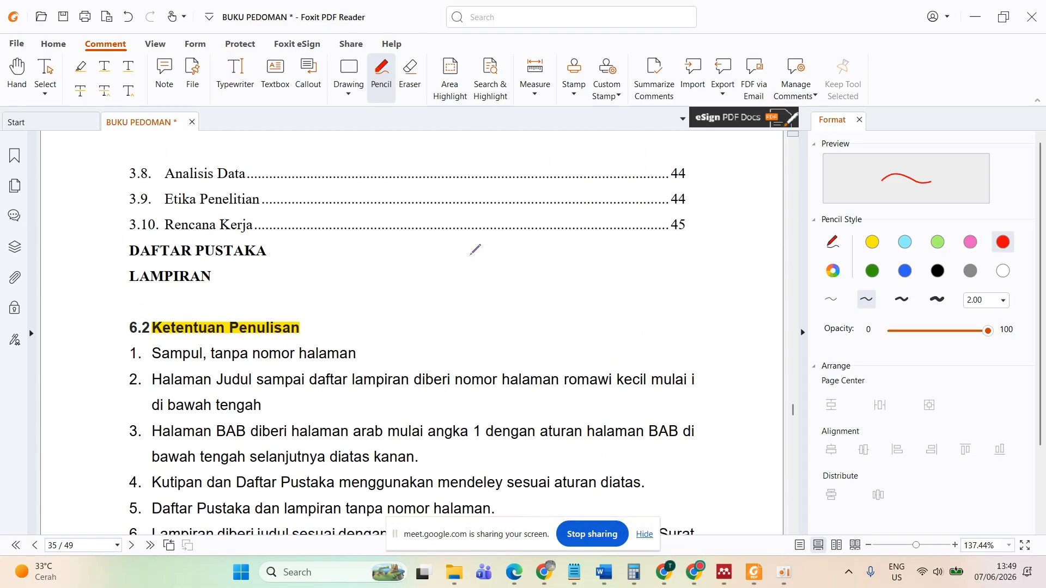
{"action": "scroll", "coordinate": [475, 249], "scroll_direction": "down", "scroll_amount": 5}
{"action": "scroll", "coordinate": [475, 249], "scroll_direction": "down", "scroll_amount": 3}
{"action": "scroll", "coordinate": [475, 249], "scroll_direction": "up", "scroll_amount": 15}
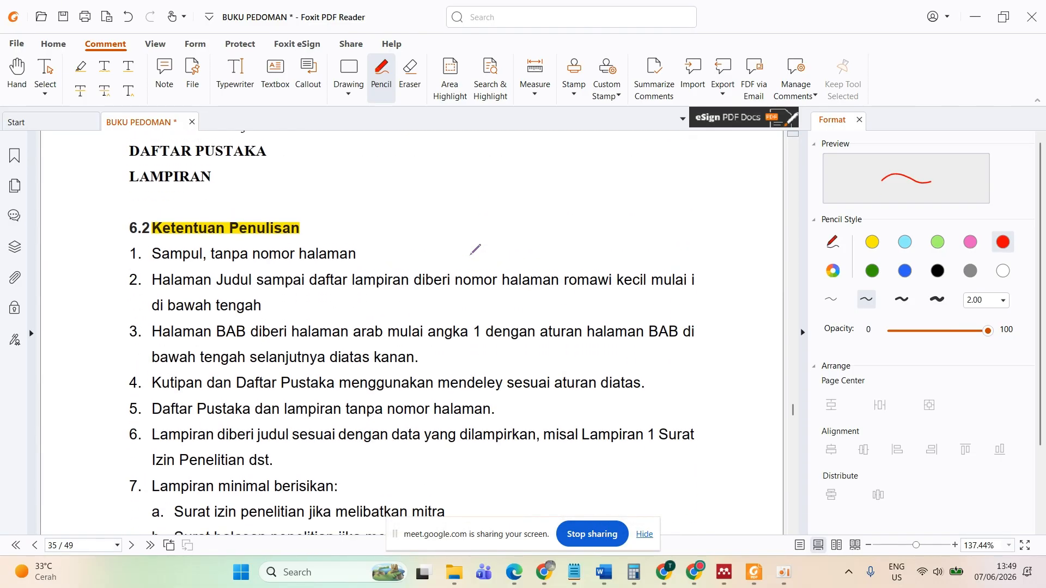
{"action": "scroll", "coordinate": [475, 249], "scroll_direction": "up", "scroll_amount": 20}
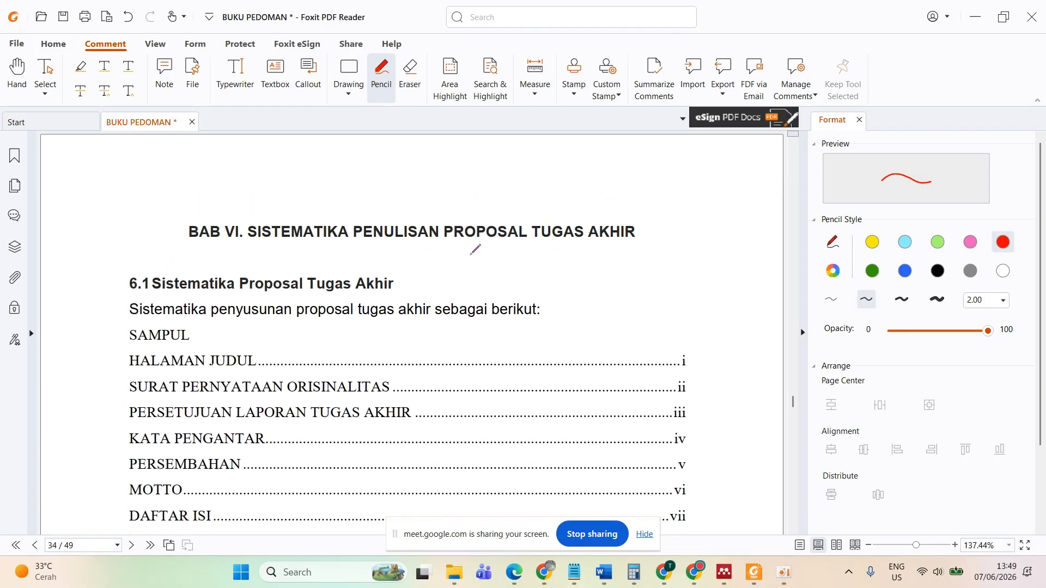
{"action": "scroll", "coordinate": [475, 249], "scroll_direction": "up", "scroll_amount": 20}
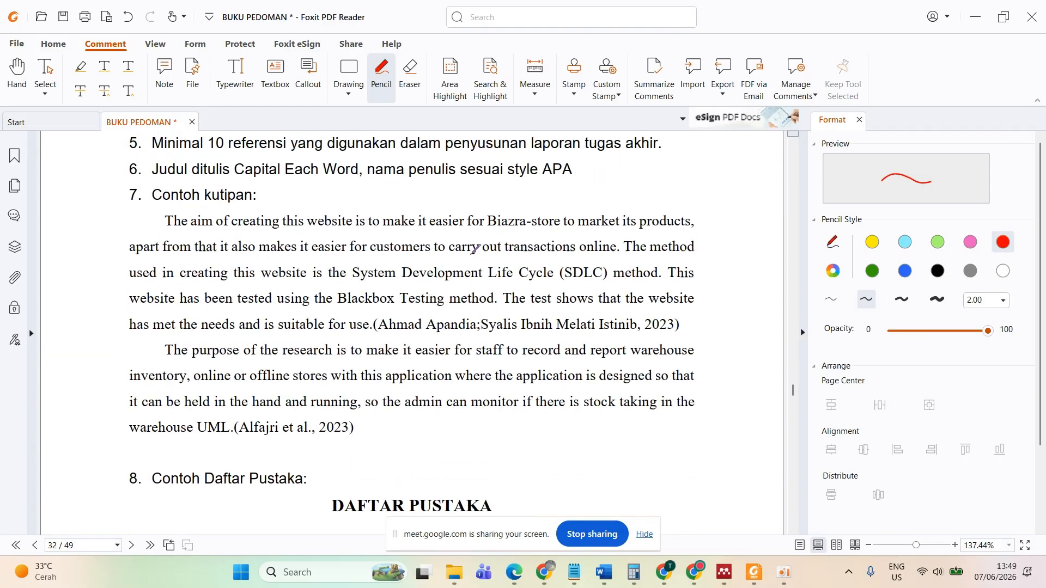
{"action": "scroll", "coordinate": [475, 249], "scroll_direction": "up", "scroll_amount": 20}
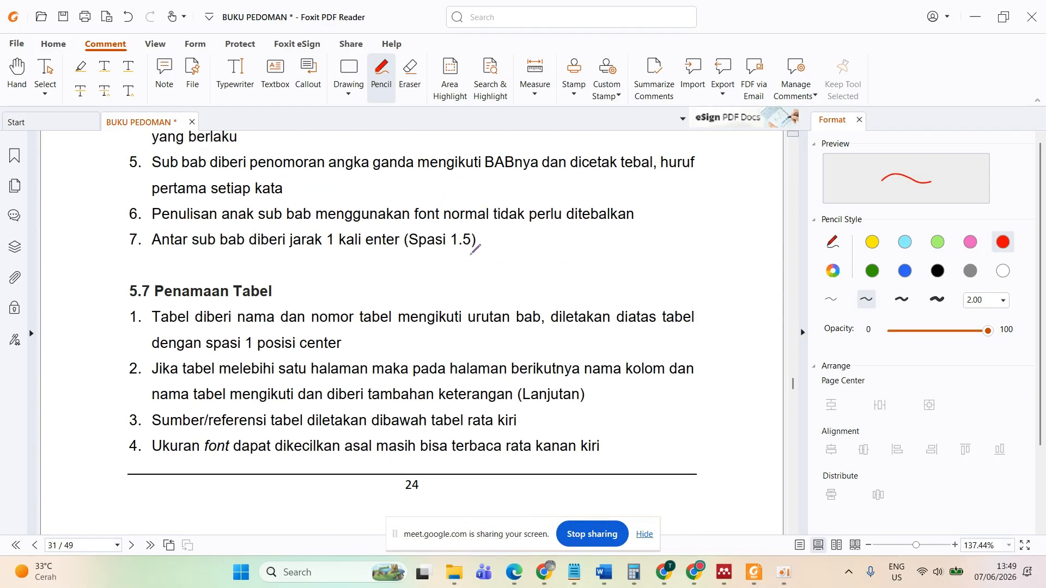
{"action": "scroll", "coordinate": [475, 249], "scroll_direction": "up", "scroll_amount": 1}
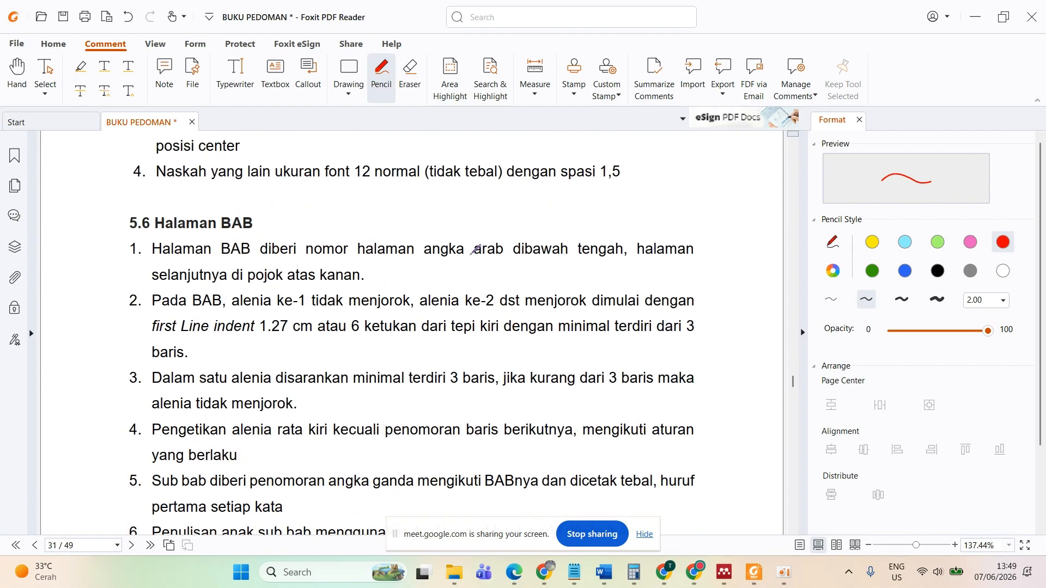
{"action": "scroll", "coordinate": [475, 249], "scroll_direction": "down", "scroll_amount": 5}
{"action": "scroll", "coordinate": [475, 249], "scroll_direction": "up", "scroll_amount": 9}
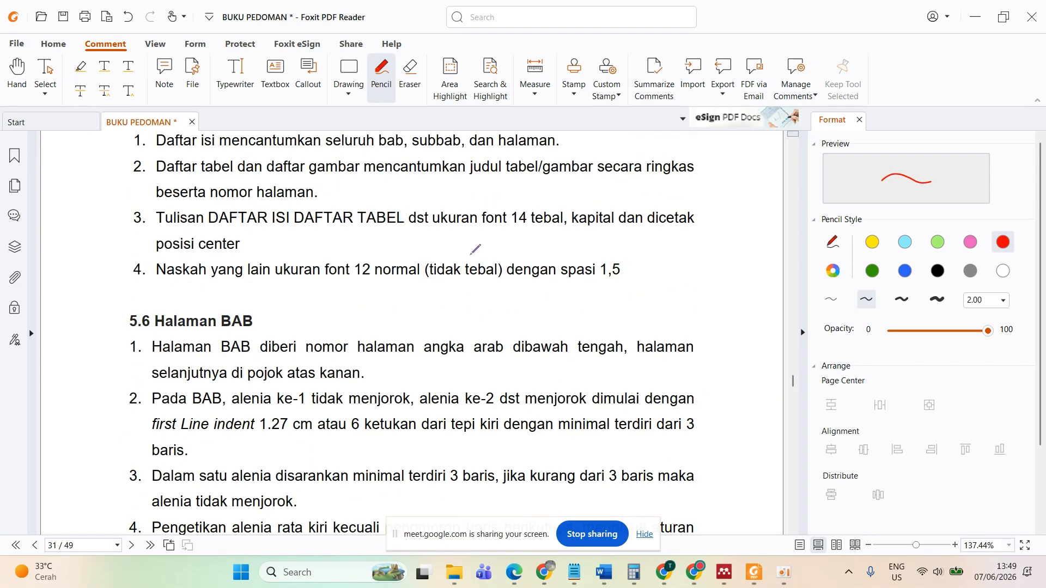
- Search the guide for "sumber" to check the table source rule in section 5.7 Penamaan Tabel
{"action": "key", "text": "ctrl+f"}
{"action": "type", "text": "sum"}
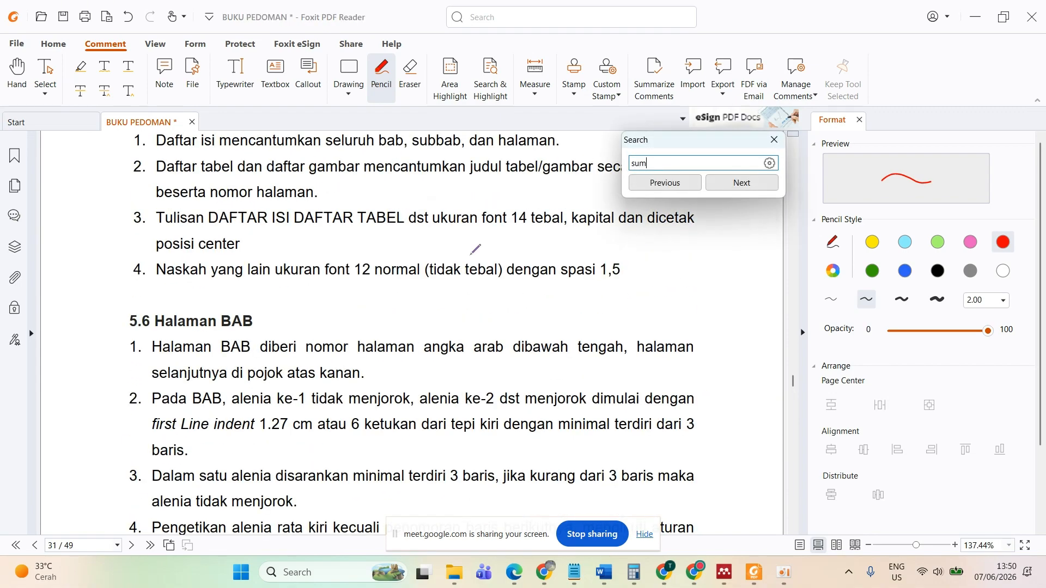
{"action": "type", "text": "ber"}
{"action": "key", "text": "Return"}
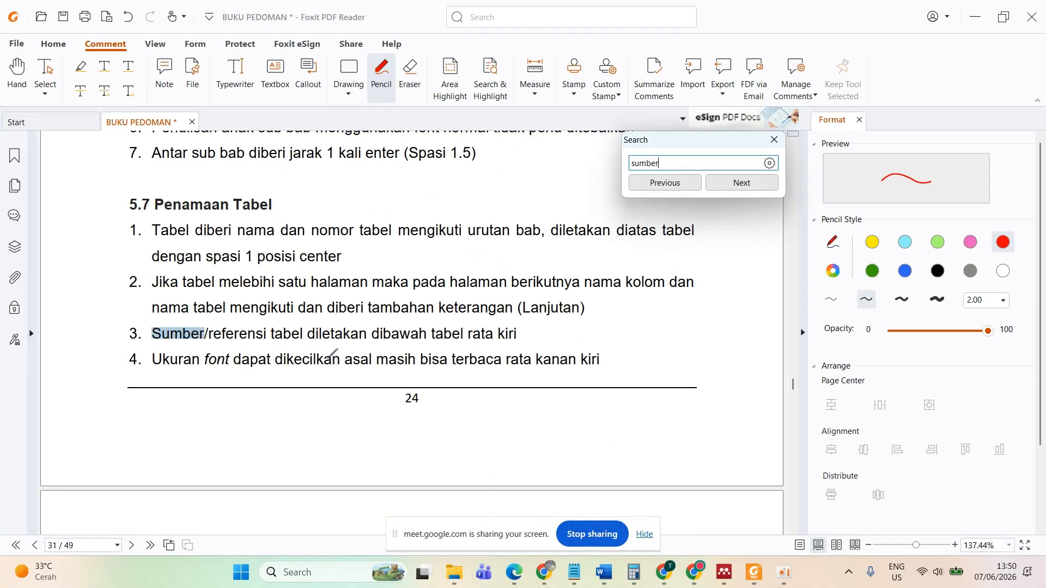
{"action": "left_click", "coordinate": [495, 338]}
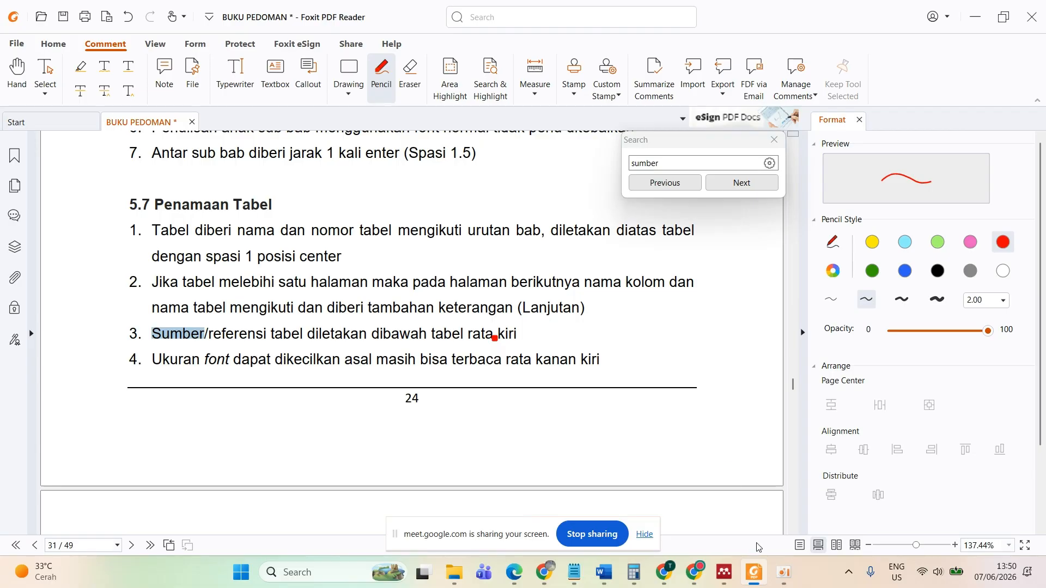
- Return to the thesis in Word and examine the comma spacing in "input,output" in the last cell of the comparison table
{"action": "left_click", "coordinate": [755, 573]}
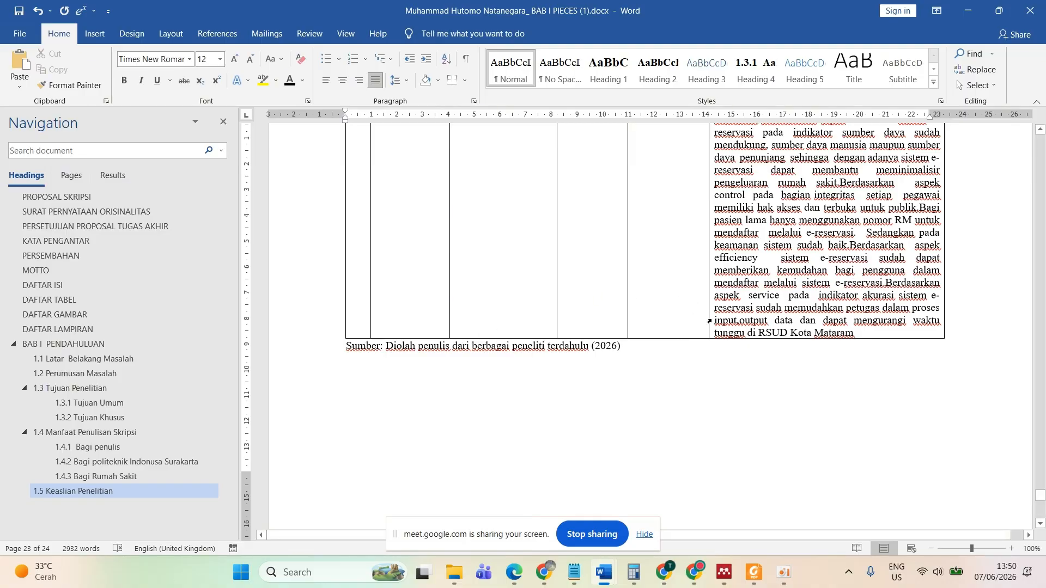
{"action": "double_click", "coordinate": [737, 324]}
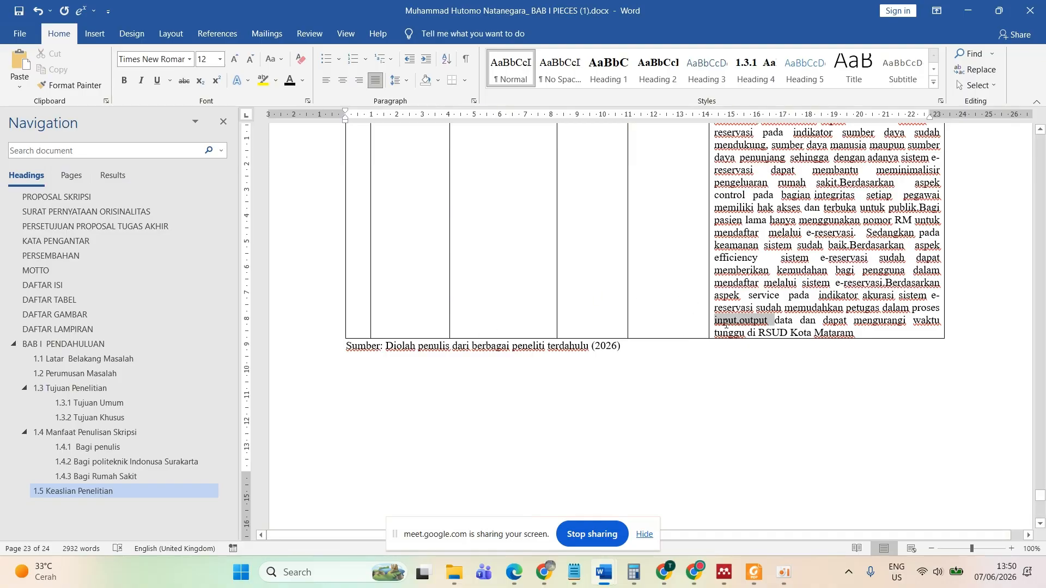
{"action": "scroll", "coordinate": [751, 327], "scroll_direction": "up", "scroll_amount": 5}
{"action": "scroll", "coordinate": [751, 326], "scroll_direction": "up", "scroll_amount": 2}
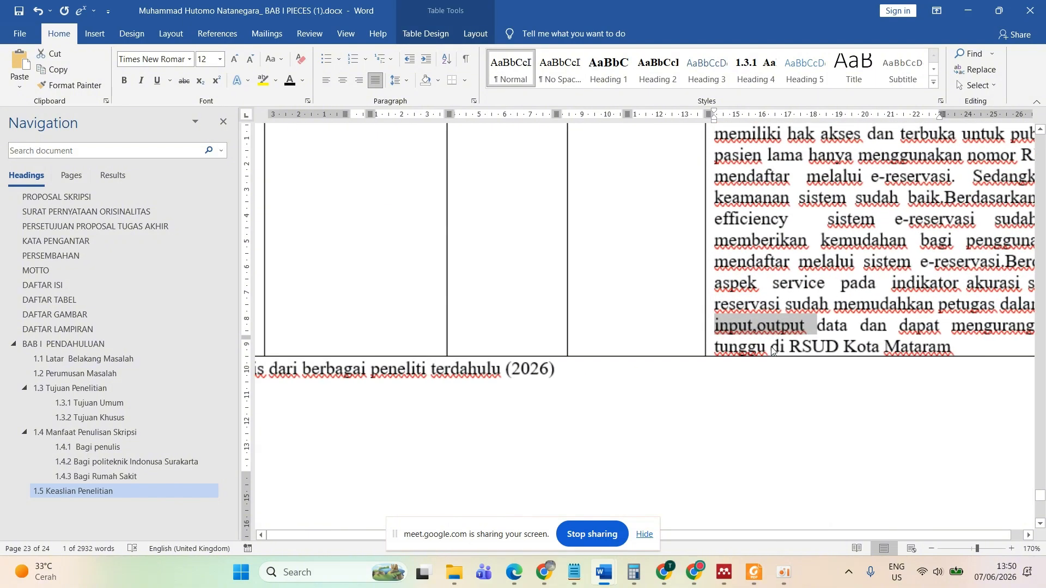
{"action": "left_click", "coordinate": [761, 334]}
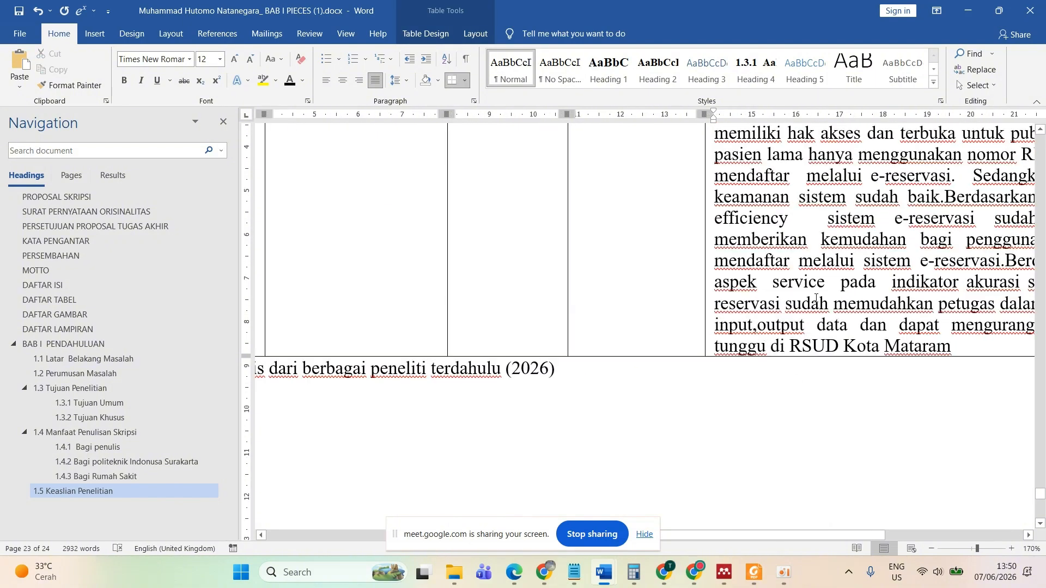
{"action": "scroll", "coordinate": [790, 316], "scroll_direction": "down", "scroll_amount": 6}
{"action": "scroll", "coordinate": [816, 298], "scroll_direction": "down", "scroll_amount": 2}
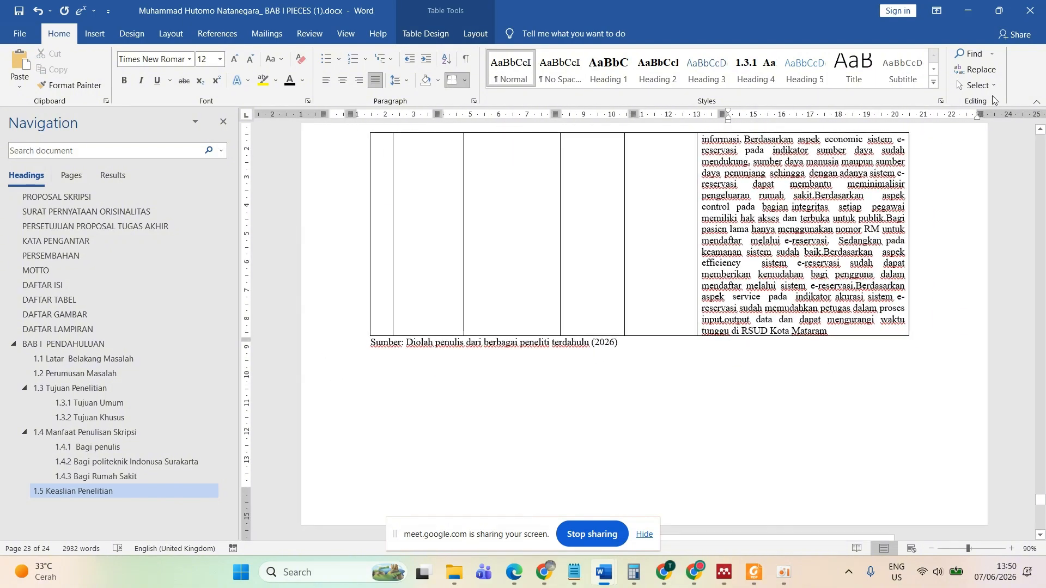
- Replace every comma in the document with a comma followed by a space, removing the italic format from the replacement text
{"action": "left_click", "coordinate": [970, 74]}
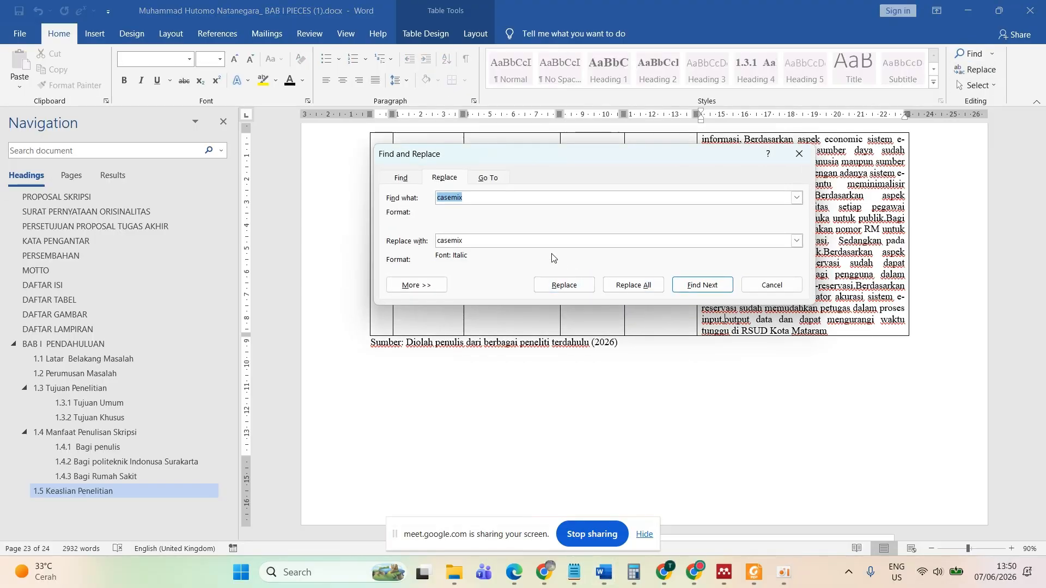
{"action": "type", "text": ","}
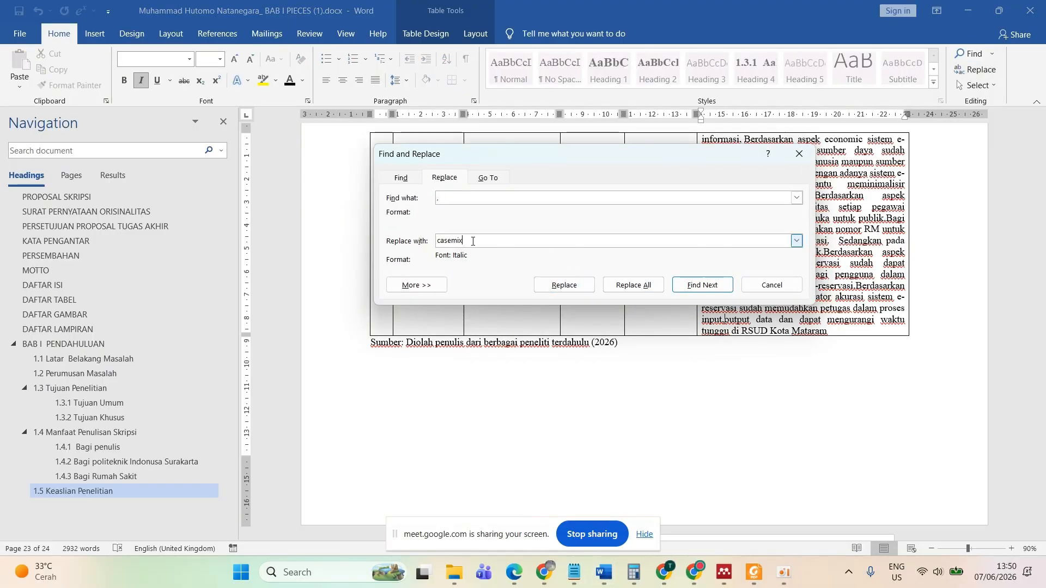
{"action": "left_click_drag", "start_coordinate": [474, 240], "coordinate": [424, 247]}
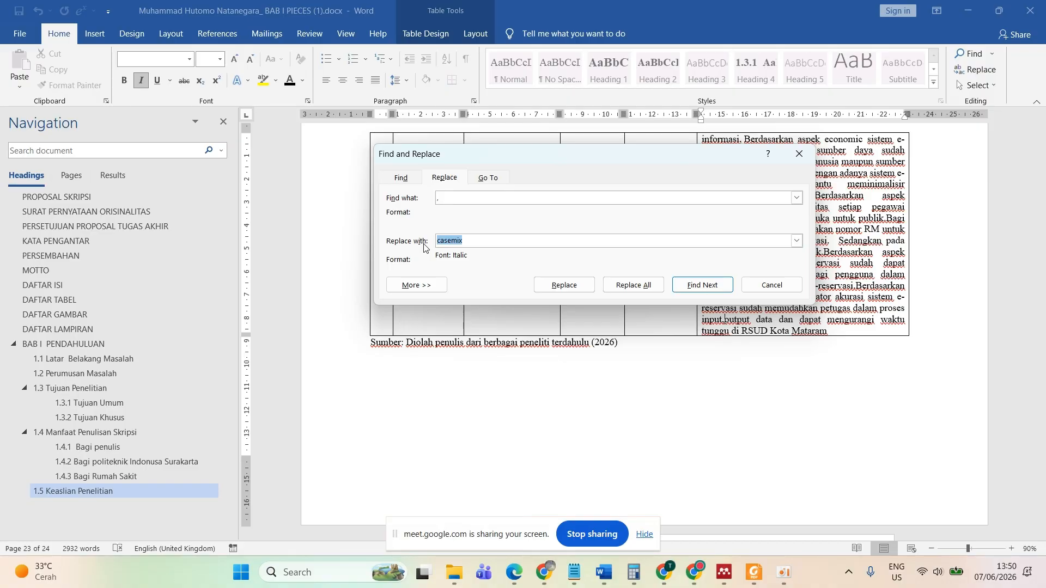
{"action": "key", "text": "ctrl+i"}
{"action": "key", "text": "ctrl+i"}
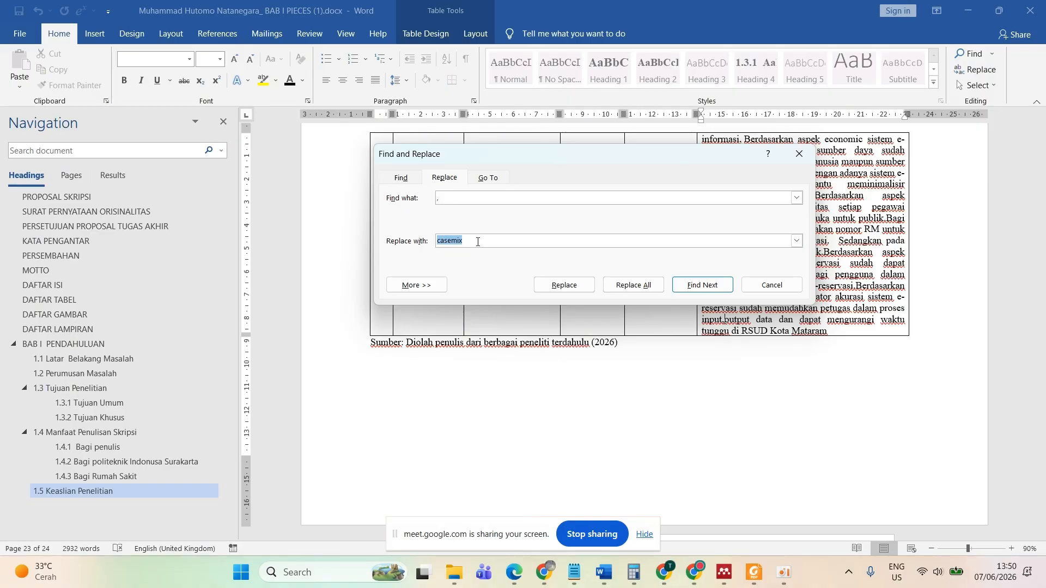
{"action": "key", "text": "ctrl+i"}
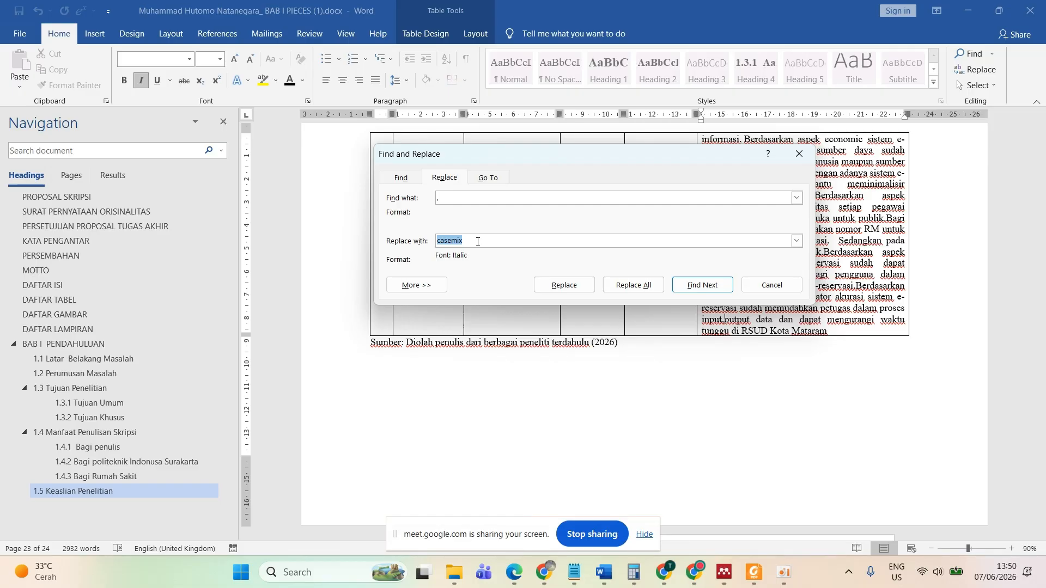
{"action": "key", "text": "ctrl+i"}
{"action": "key", "text": "ctrl+i"}
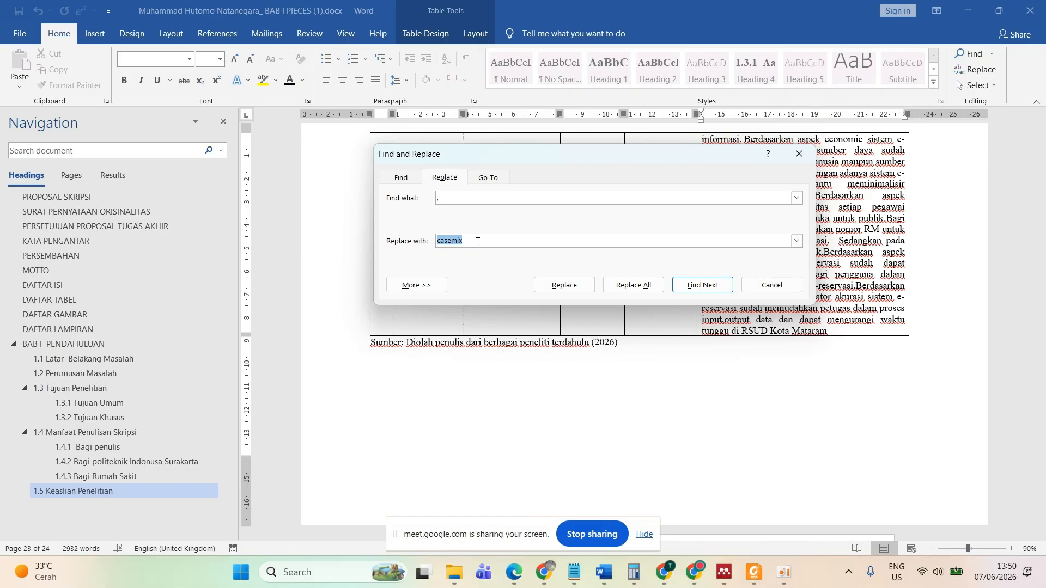
{"action": "type", "text": ","}
{"action": "left_click", "coordinate": [627, 284]}
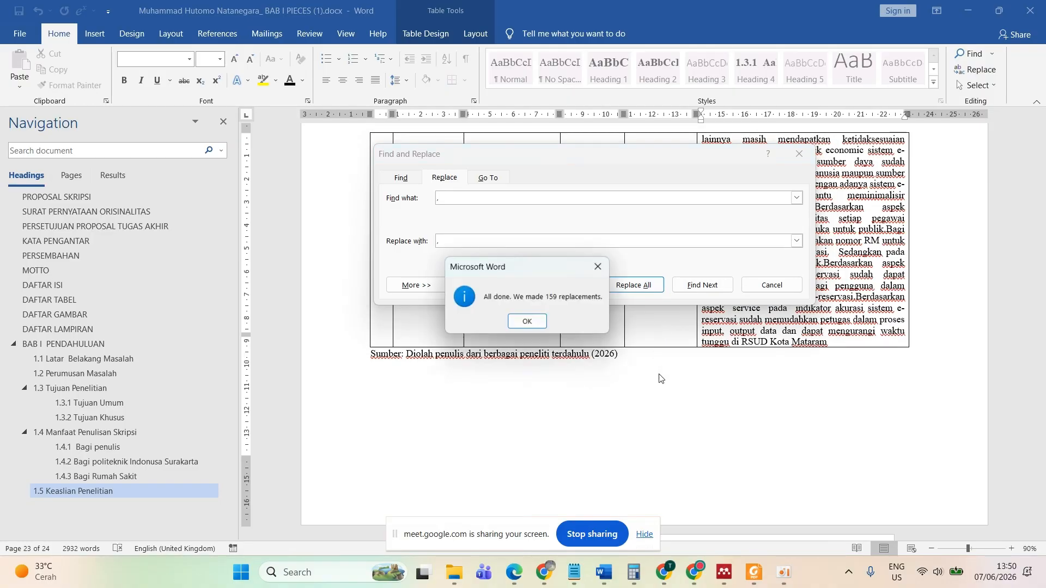
{"action": "left_click", "coordinate": [535, 323]}
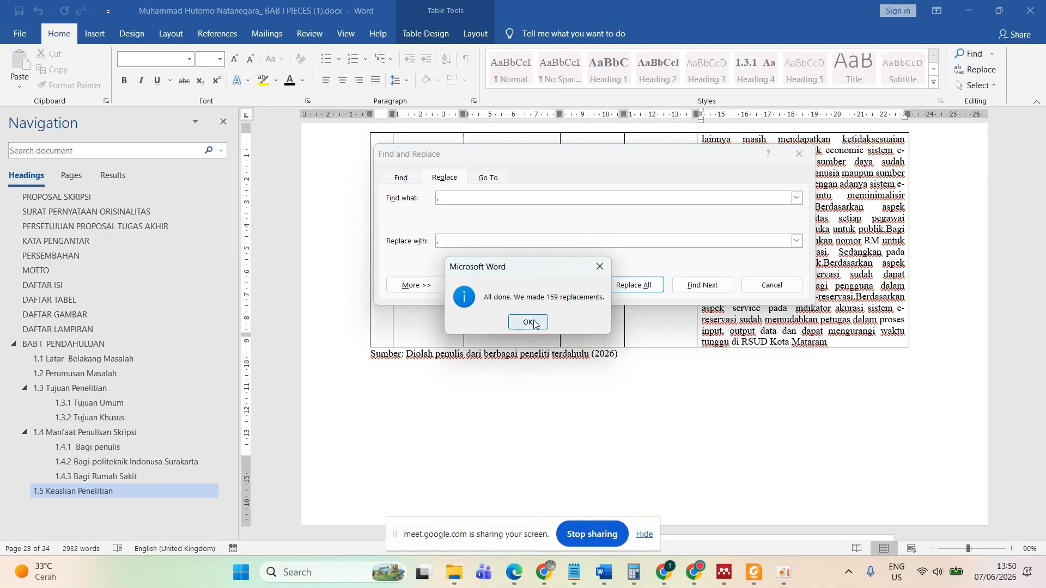
{"action": "left_click", "coordinate": [529, 322]}
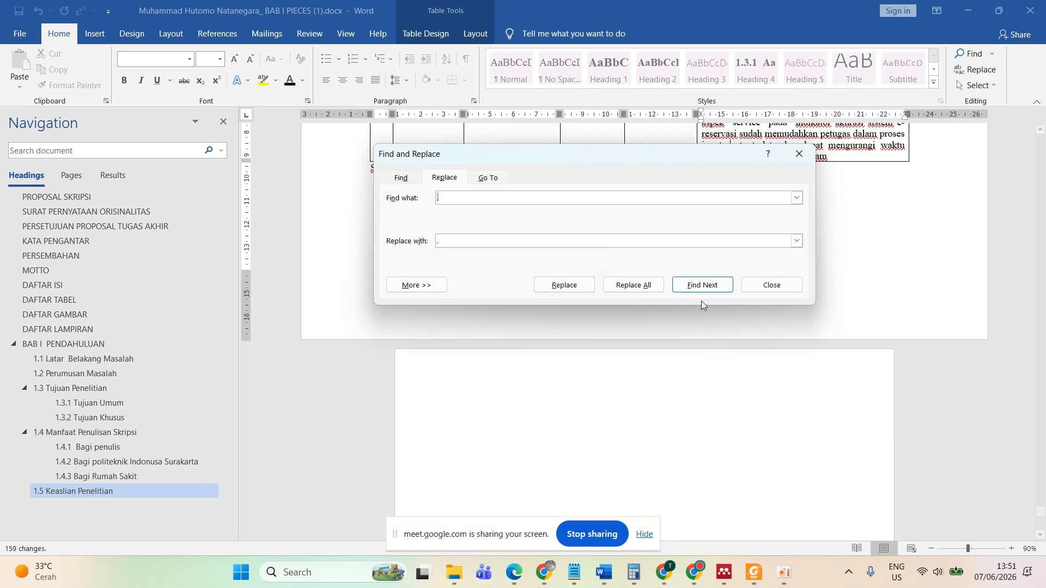
{"action": "left_click", "coordinate": [771, 287]}
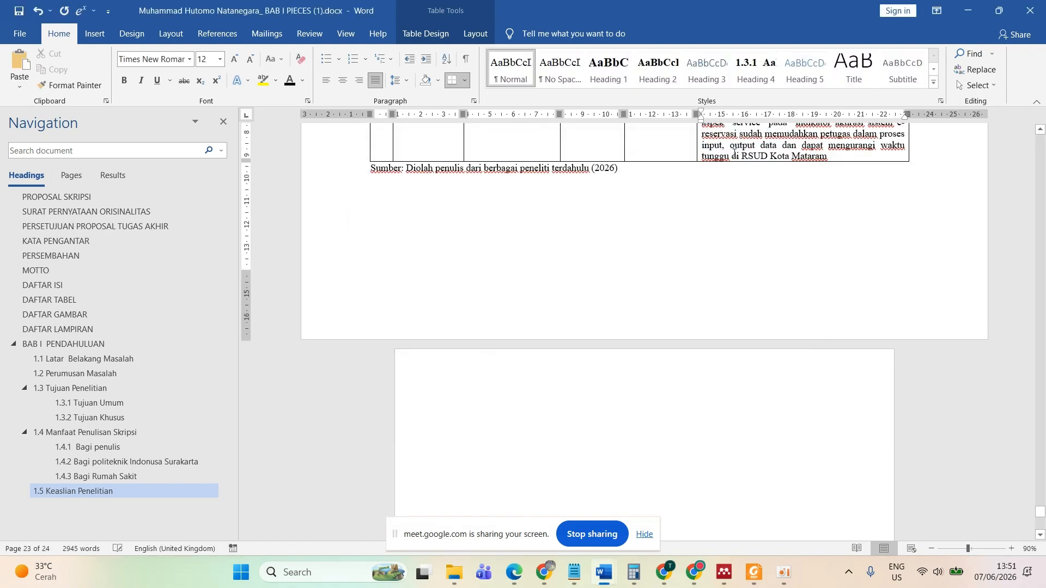
- Review the comma spacing on the last table pages and recheck section 5.7 Penamaan Tabel in the BUKU PEDOMAN guide in Foxit PDF Reader
{"action": "scroll", "coordinate": [789, 154], "scroll_direction": "up", "scroll_amount": 4}
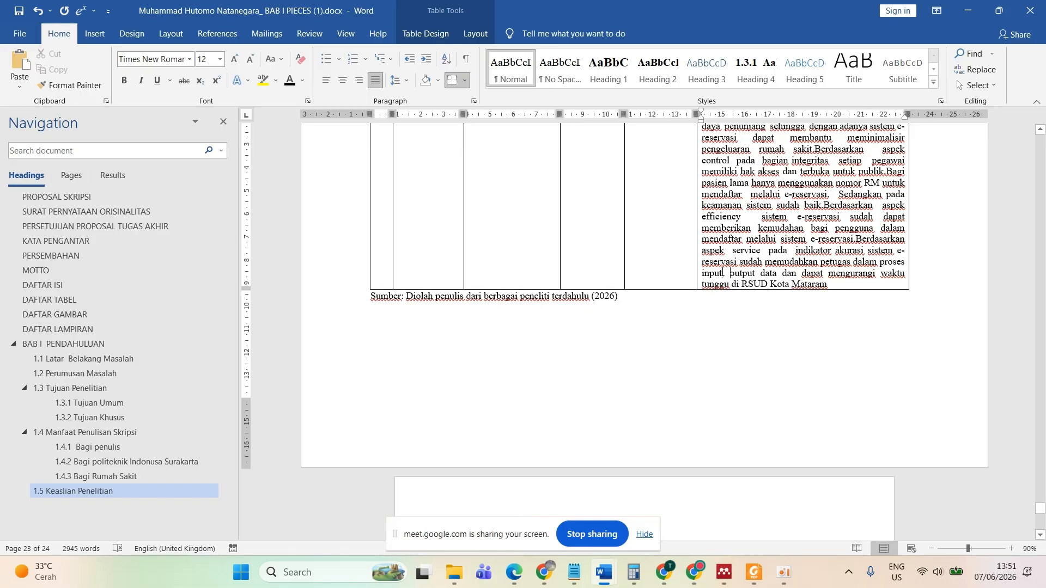
{"action": "scroll", "coordinate": [723, 272], "scroll_direction": "up", "scroll_amount": 2}
{"action": "scroll", "coordinate": [723, 271], "scroll_direction": "down", "scroll_amount": 2}
{"action": "scroll", "coordinate": [723, 272], "scroll_direction": "down", "scroll_amount": 4}
{"action": "scroll", "coordinate": [723, 271], "scroll_direction": "up", "scroll_amount": 12}
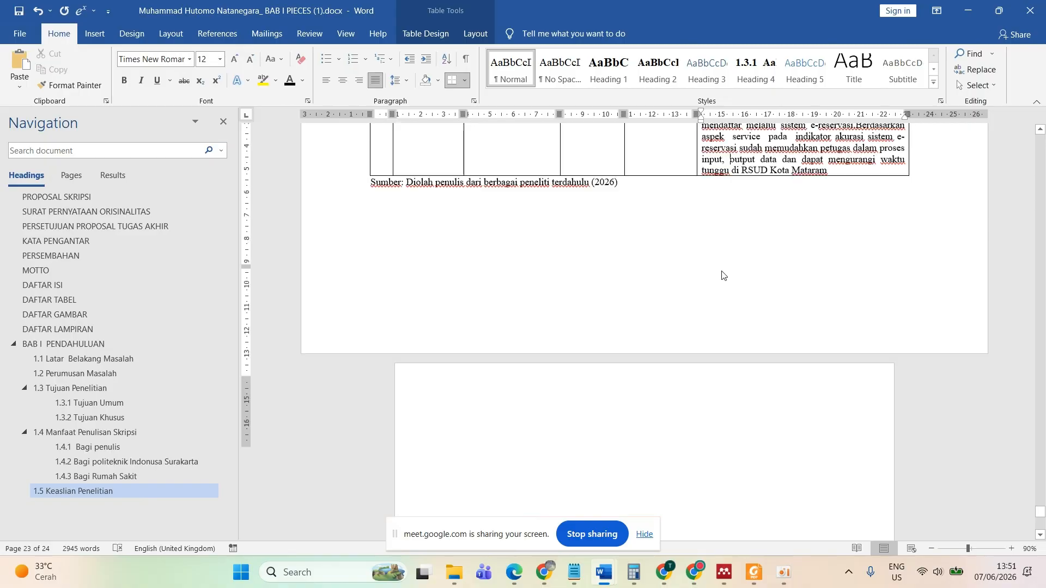
{"action": "key", "text": "super+d"}
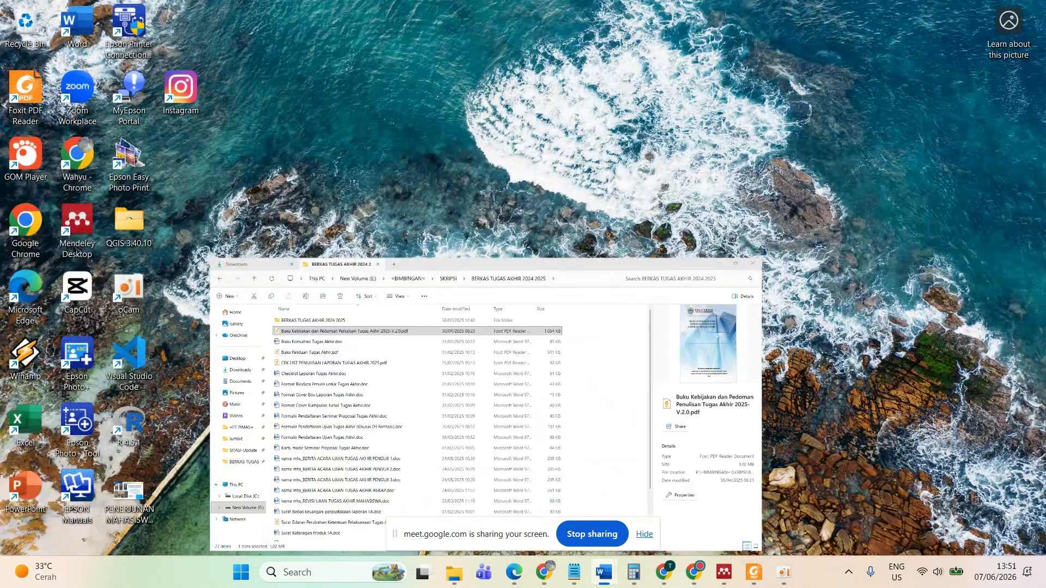
{"action": "left_click", "coordinate": [754, 572]}
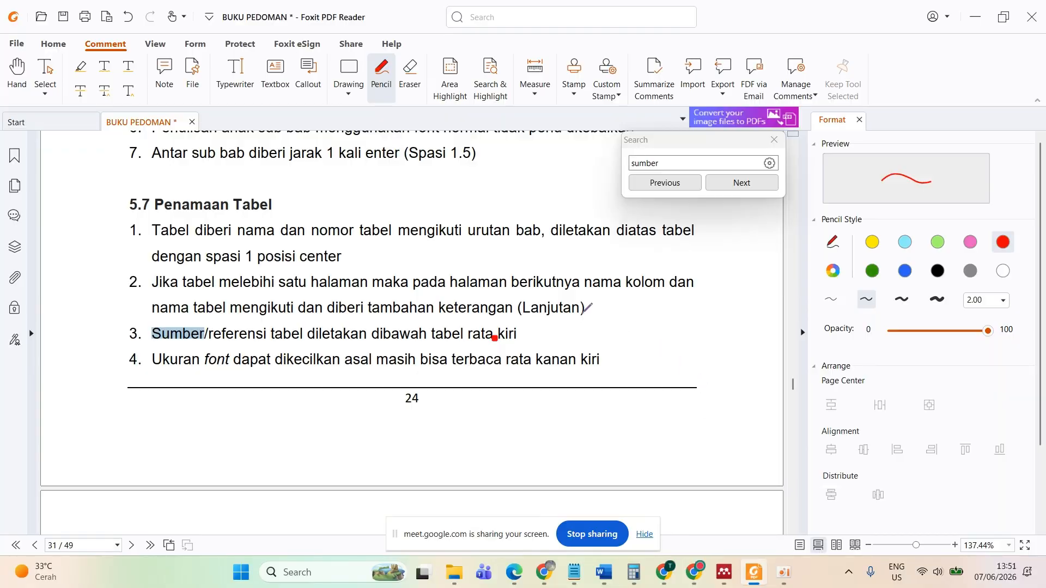
{"action": "scroll", "coordinate": [587, 308], "scroll_direction": "down", "scroll_amount": 1}
{"action": "mouse_move", "coordinate": [600, 577]}
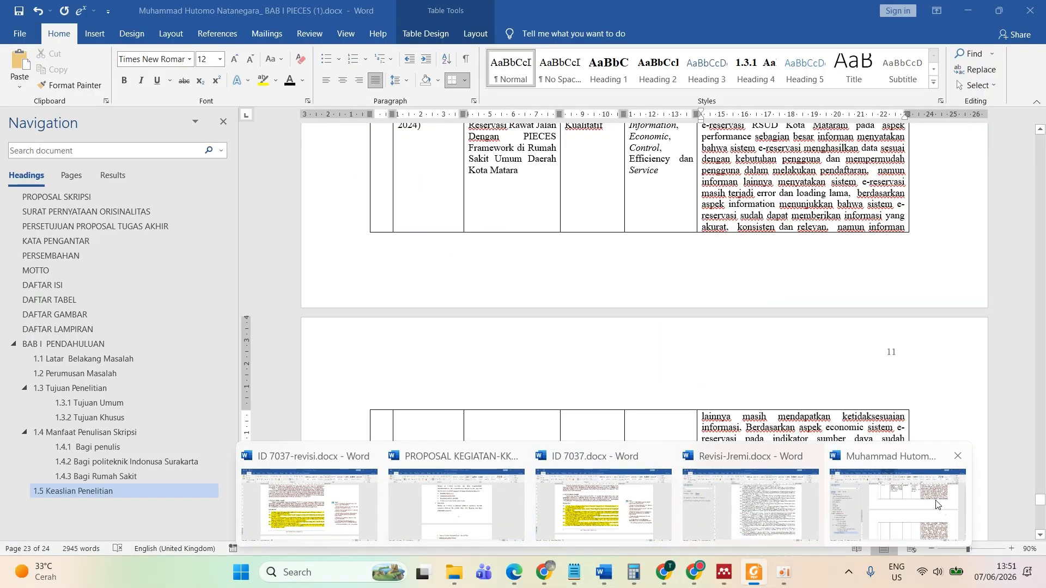
- Switch to the thesis in Word and look back from its last page through BAB I and the front lists to DAFTAR ISI
{"action": "left_click", "coordinate": [936, 504]}
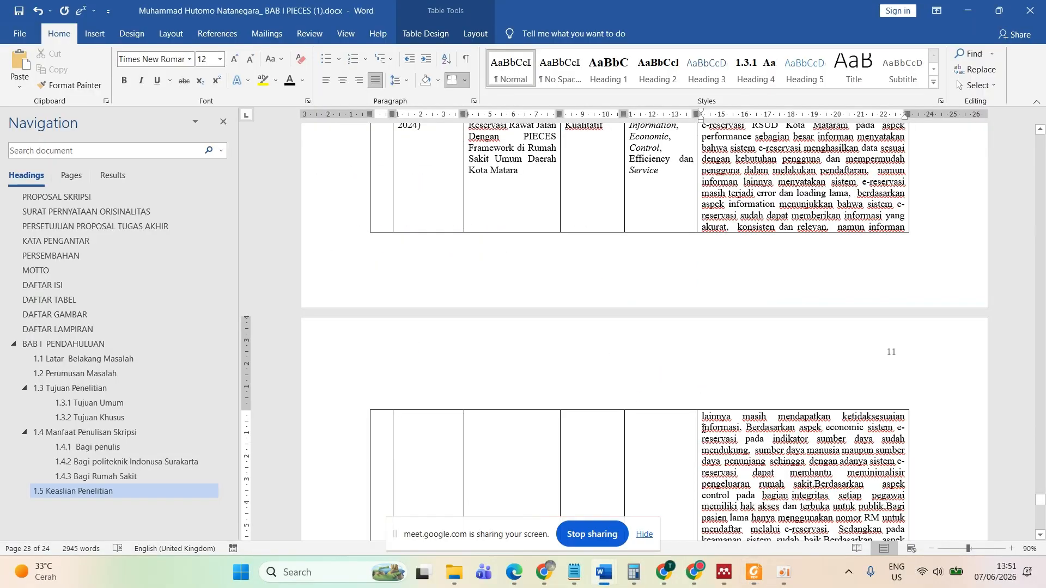
{"action": "scroll", "coordinate": [678, 432], "scroll_direction": "down", "scroll_amount": 20}
{"action": "scroll", "coordinate": [677, 432], "scroll_direction": "down", "scroll_amount": 2}
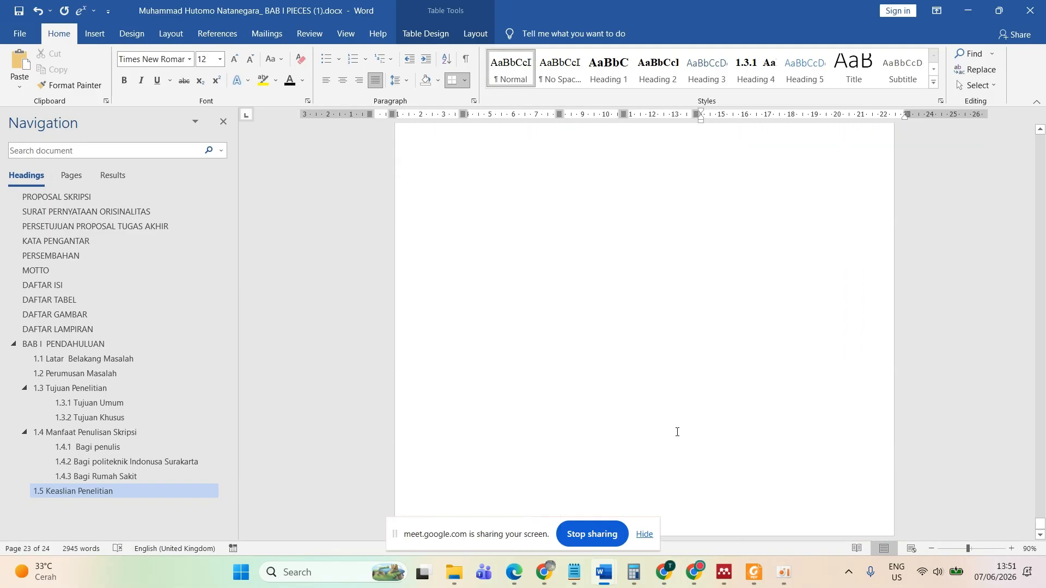
{"action": "scroll", "coordinate": [677, 432], "scroll_direction": "up", "scroll_amount": 10}
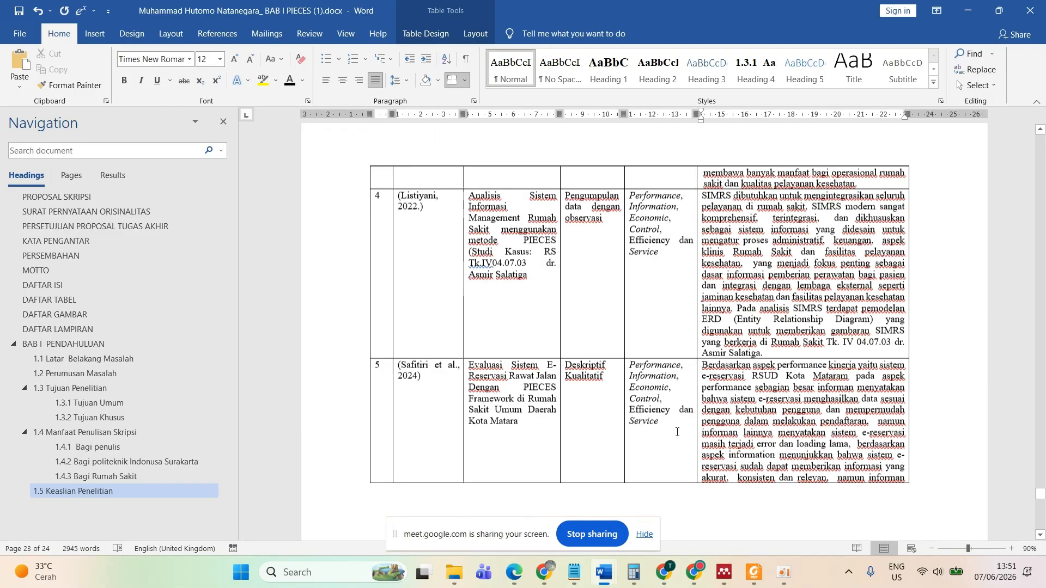
{"action": "scroll", "coordinate": [677, 432], "scroll_direction": "up", "scroll_amount": 15}
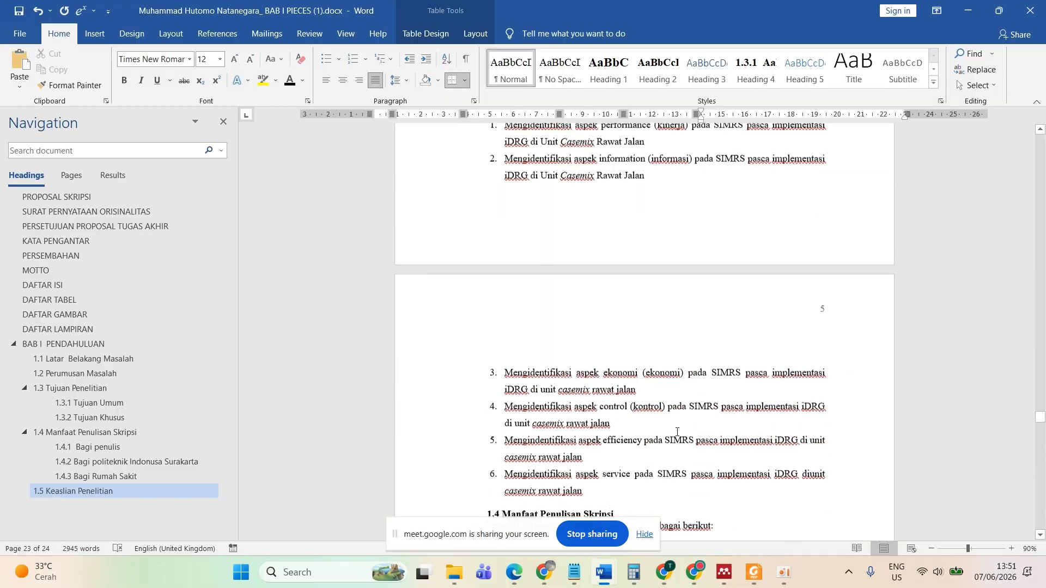
{"action": "scroll", "coordinate": [678, 434], "scroll_direction": "up", "scroll_amount": 10}
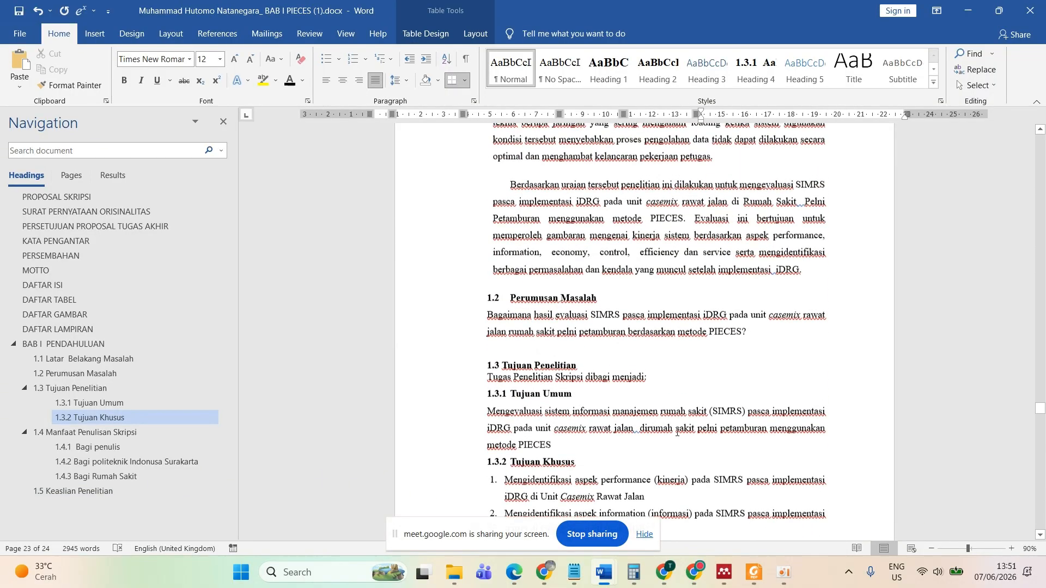
{"action": "scroll", "coordinate": [677, 433], "scroll_direction": "up", "scroll_amount": 12}
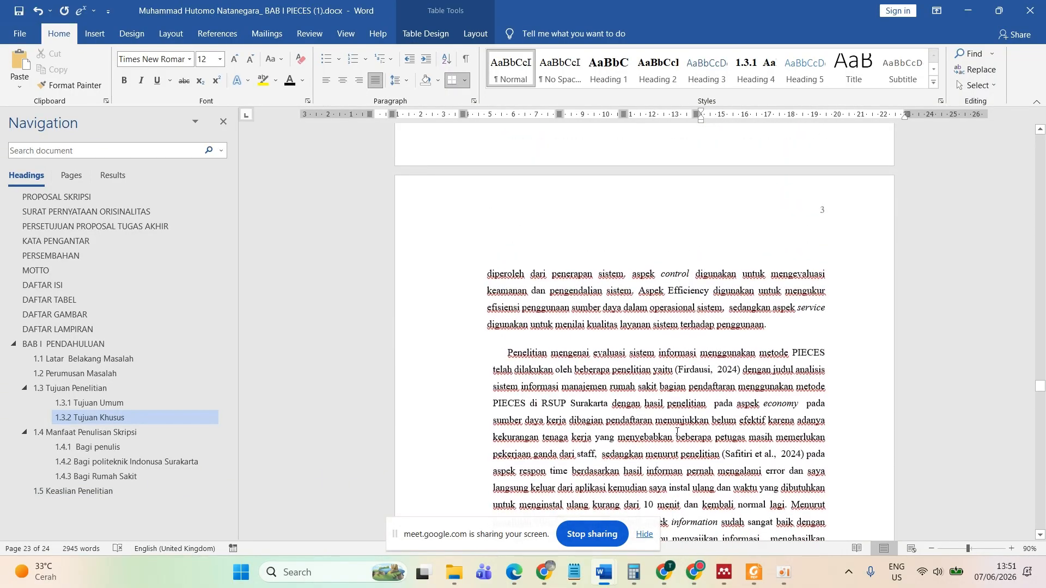
{"action": "scroll", "coordinate": [677, 432], "scroll_direction": "up", "scroll_amount": 6}
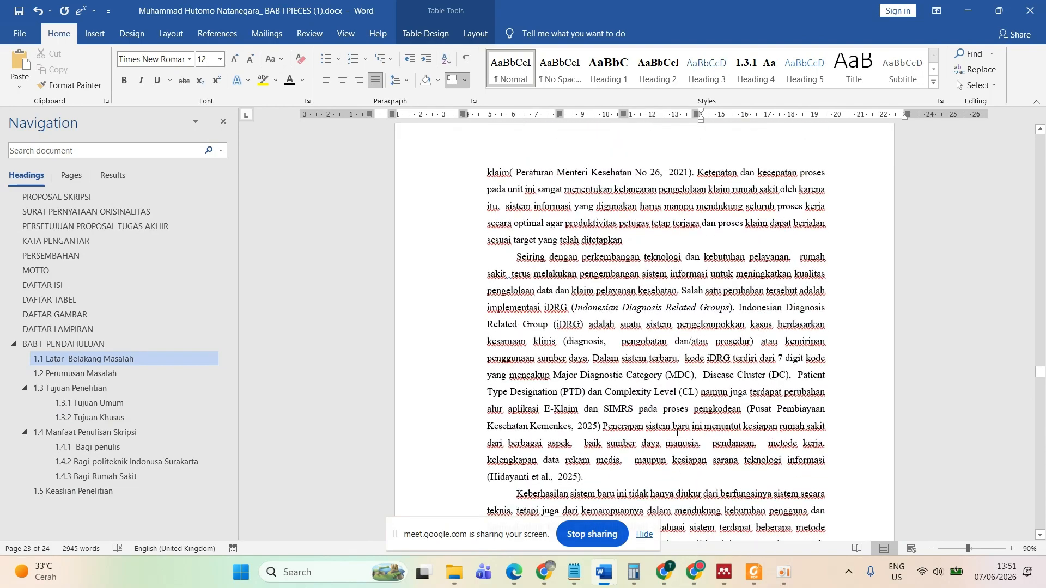
{"action": "scroll", "coordinate": [677, 432], "scroll_direction": "up", "scroll_amount": 10}
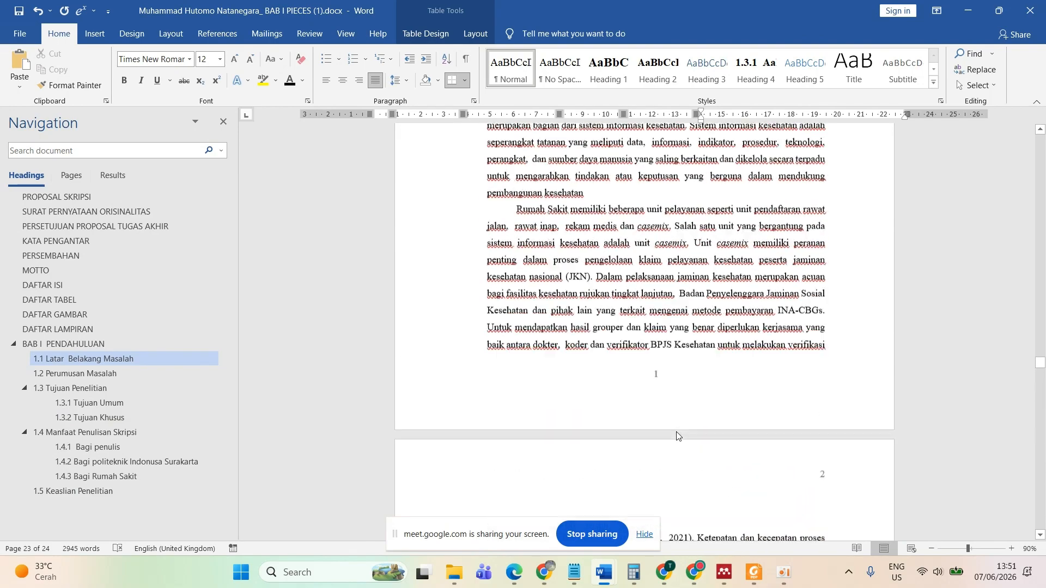
{"action": "scroll", "coordinate": [677, 432], "scroll_direction": "up", "scroll_amount": 6}
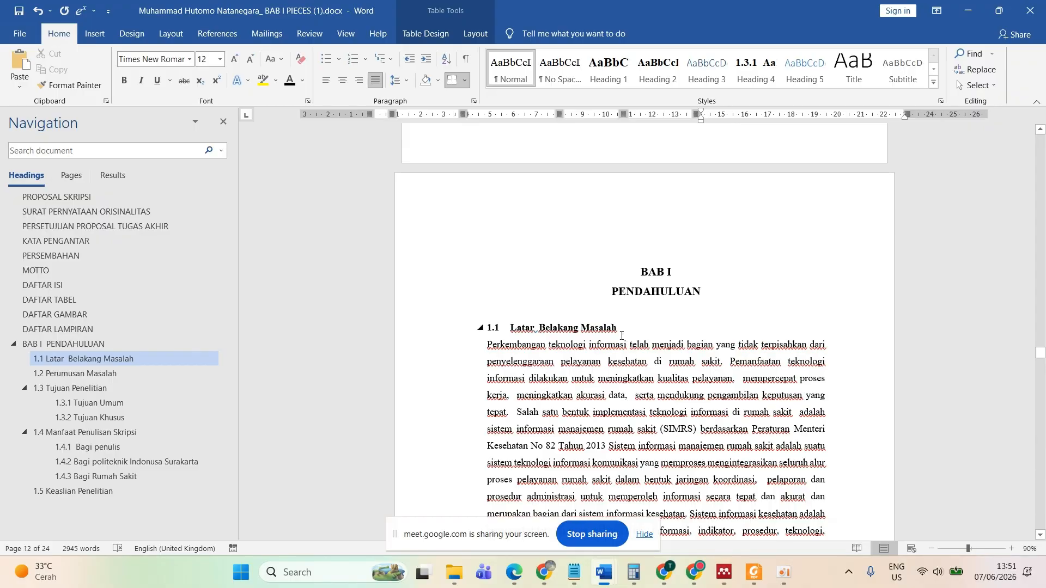
{"action": "scroll", "coordinate": [621, 336], "scroll_direction": "up", "scroll_amount": 7}
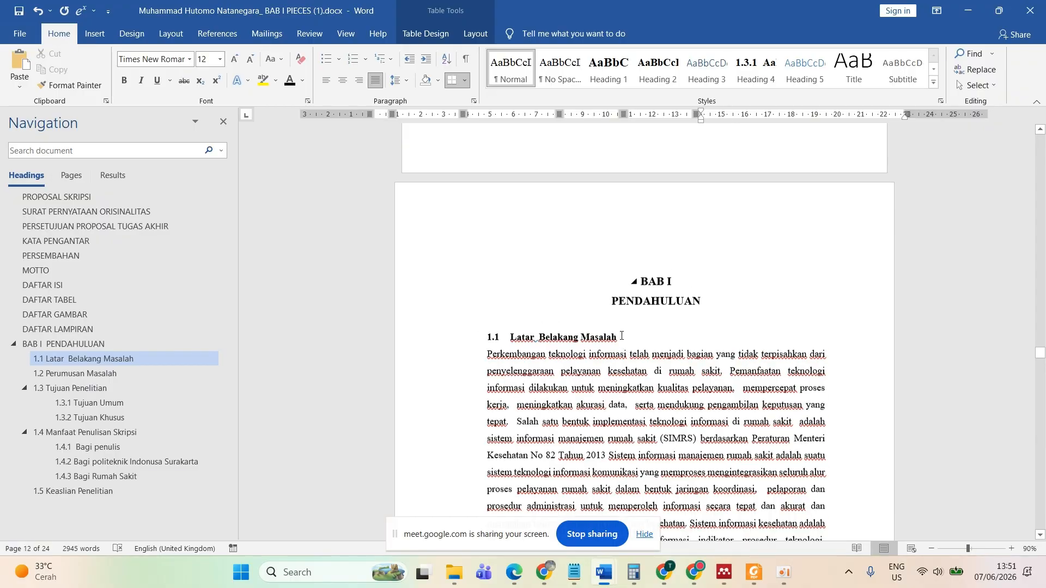
{"action": "scroll", "coordinate": [622, 335], "scroll_direction": "up", "scroll_amount": 7}
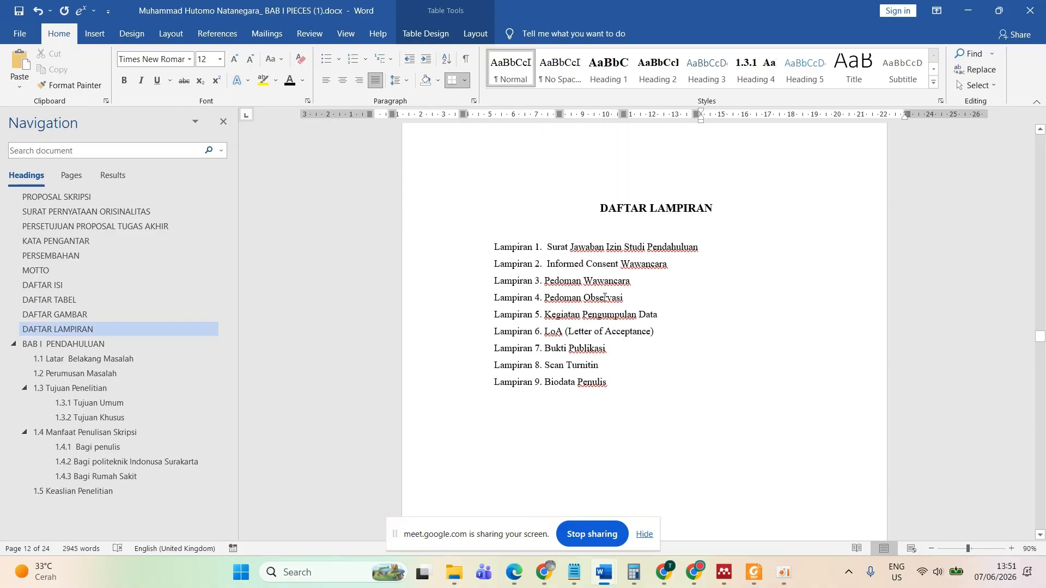
{"action": "scroll", "coordinate": [608, 286], "scroll_direction": "up", "scroll_amount": 12}
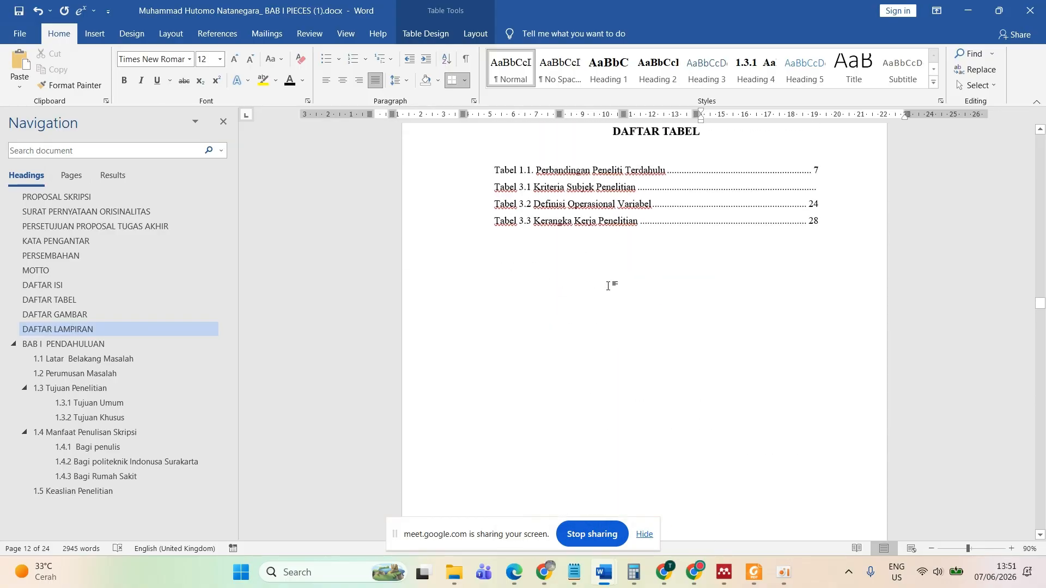
{"action": "scroll", "coordinate": [609, 286], "scroll_direction": "up", "scroll_amount": 9}
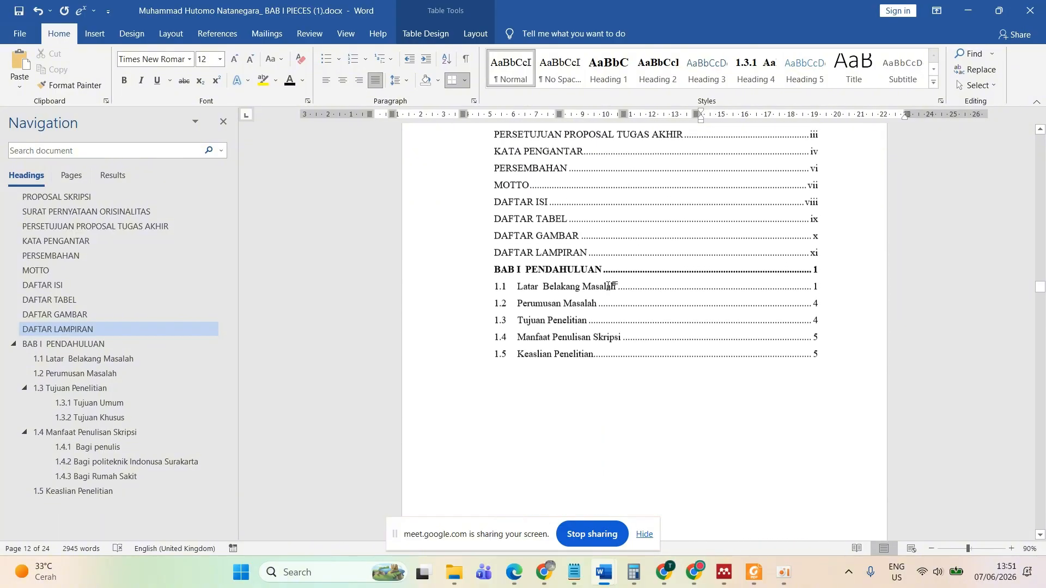
- Insert an automatic list of tables under the DAFTAR TABEL heading, using the Tabel caption label and a dotted tab leader
{"action": "scroll", "coordinate": [609, 286], "scroll_direction": "down", "scroll_amount": 6}
{"action": "scroll", "coordinate": [609, 286], "scroll_direction": "down", "scroll_amount": 3}
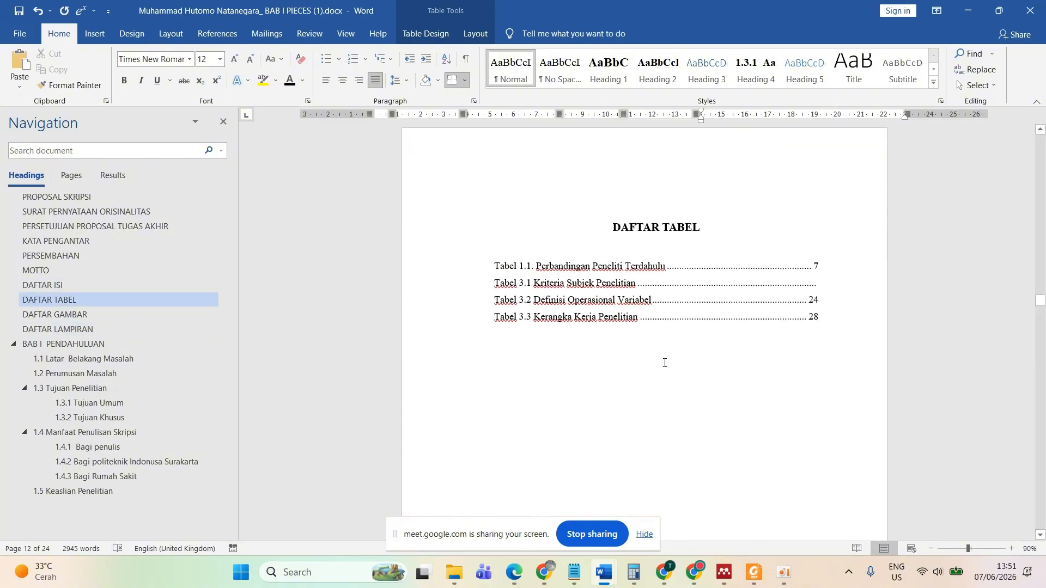
{"action": "left_click", "coordinate": [618, 243]}
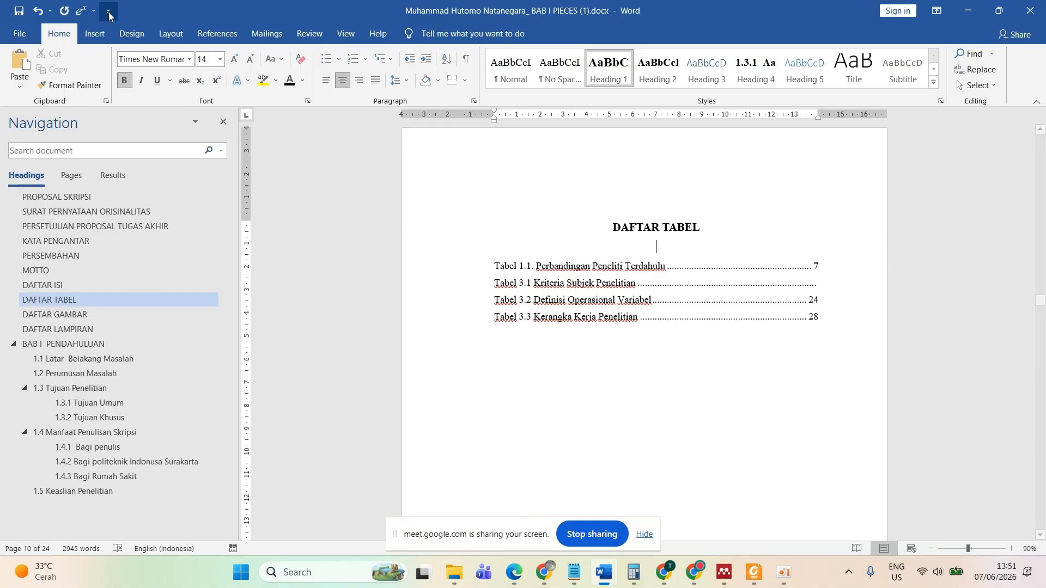
{"action": "left_click", "coordinate": [205, 34]}
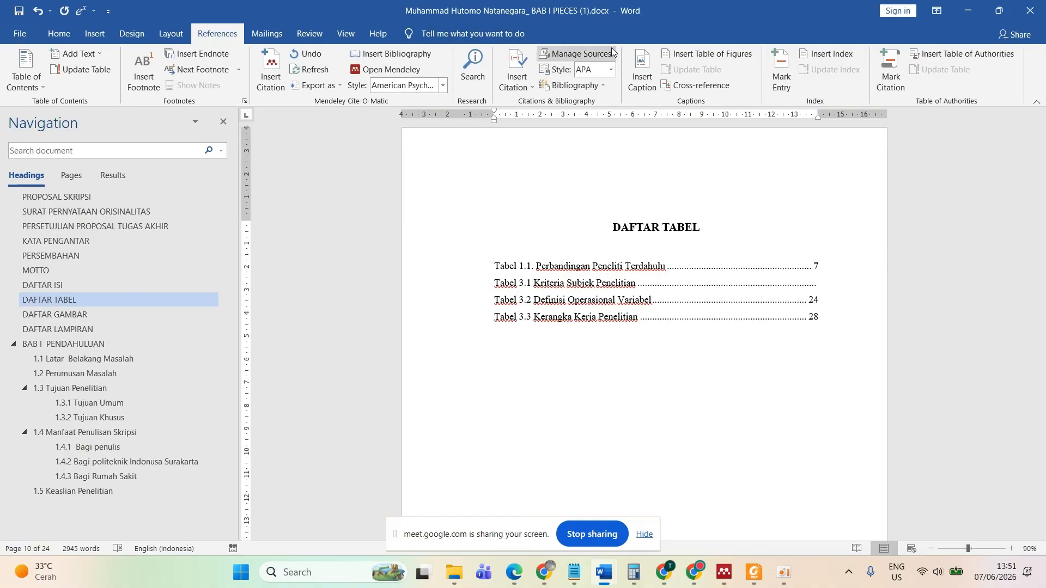
{"action": "left_click", "coordinate": [702, 53]}
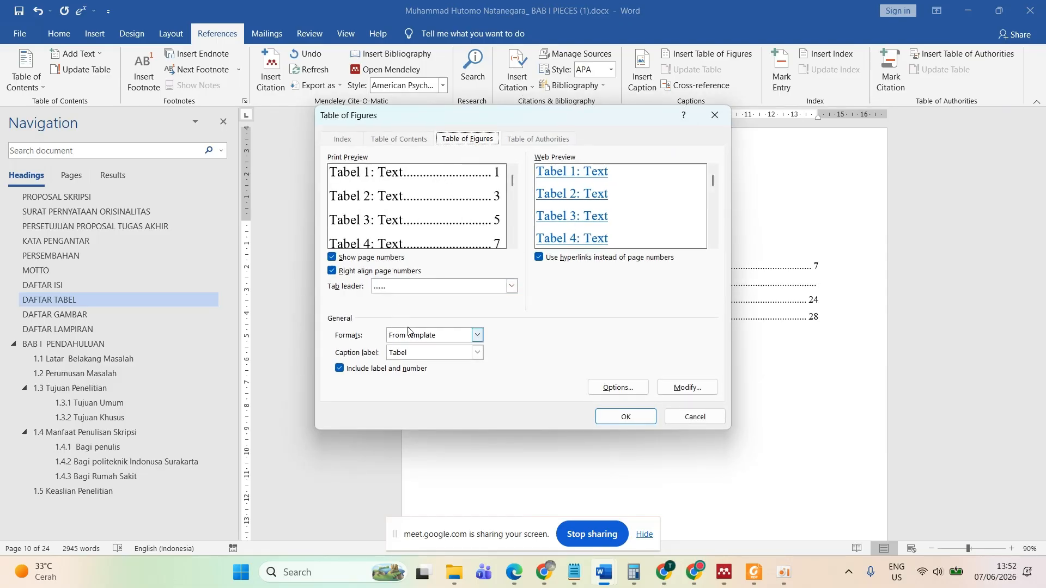
{"action": "left_click", "coordinate": [511, 287]}
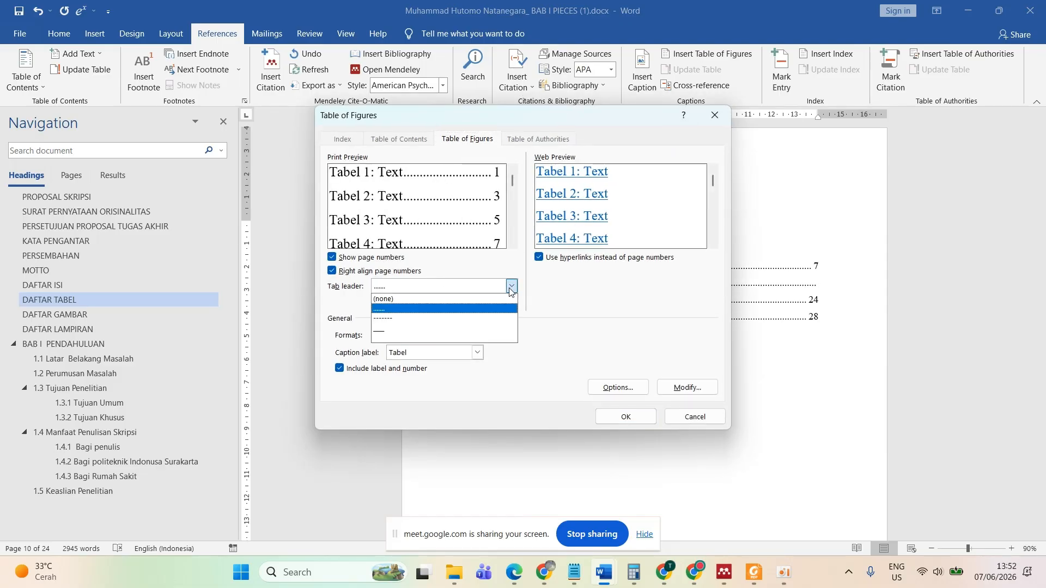
{"action": "left_click", "coordinate": [591, 339]}
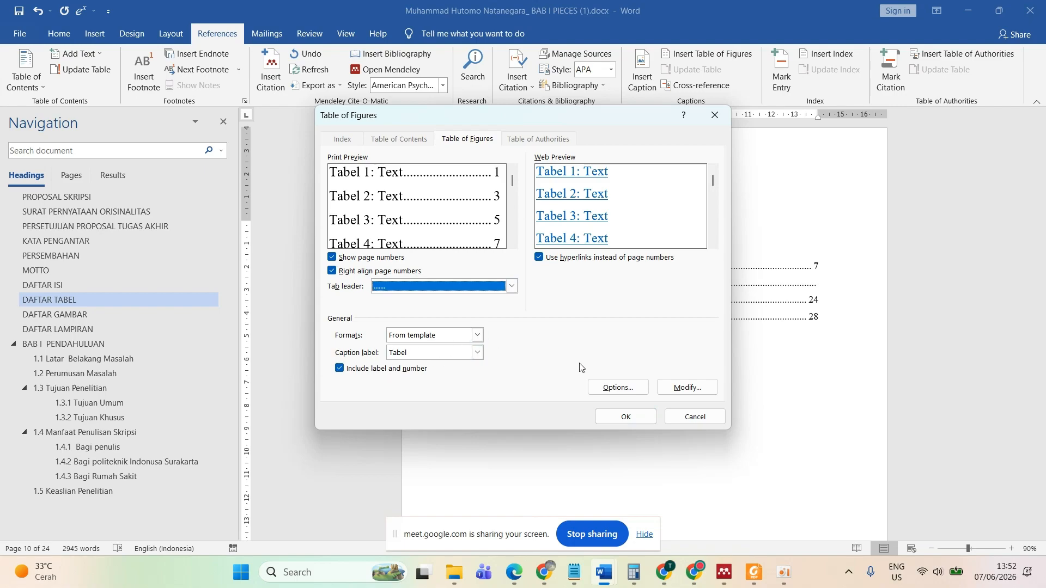
{"action": "left_click", "coordinate": [621, 417]}
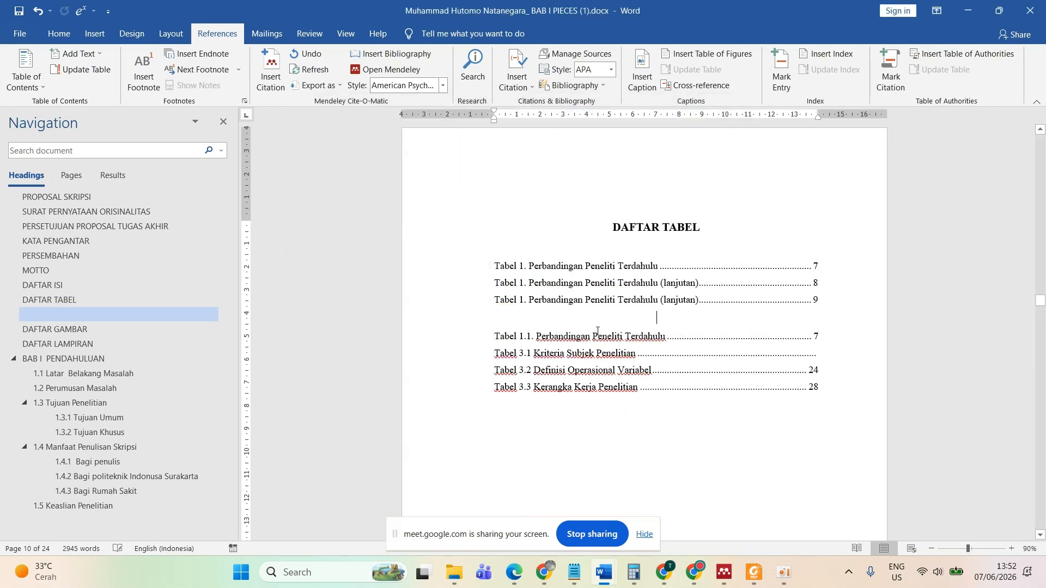
- Remove the empty line between the generated entries and the manually typed entries under DAFTAR TABEL, and save the document
{"action": "left_click_drag", "start_coordinate": [498, 265], "coordinate": [768, 297]}
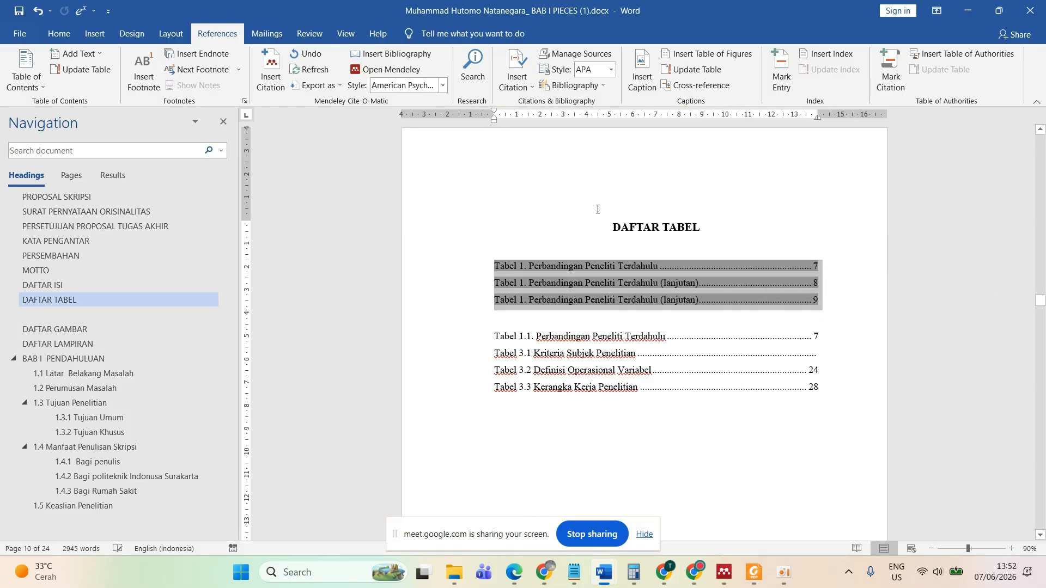
{"action": "scroll", "coordinate": [598, 208], "scroll_direction": "up", "scroll_amount": 8}
{"action": "left_click", "coordinate": [594, 248]}
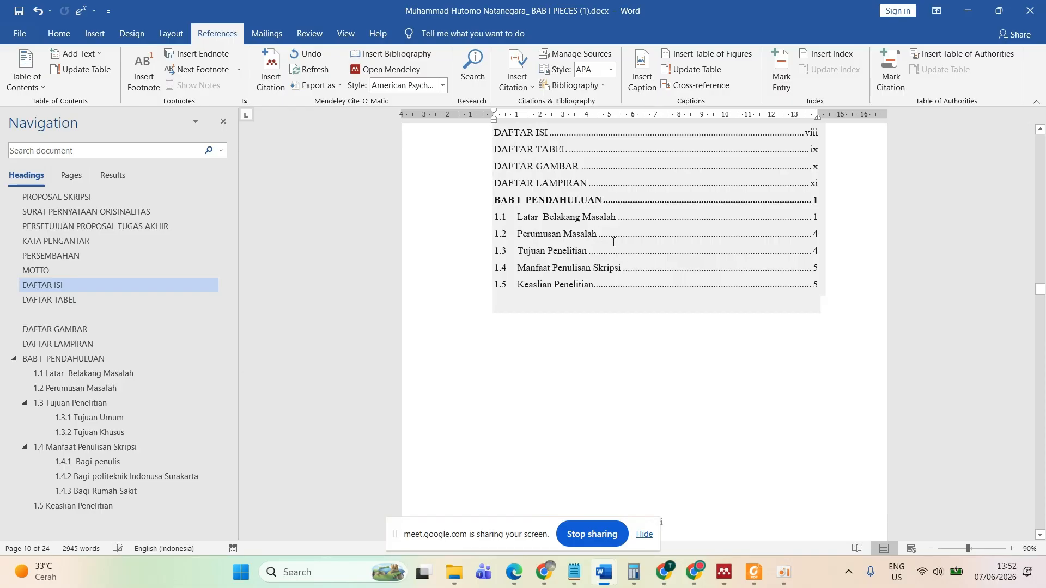
{"action": "scroll", "coordinate": [649, 329], "scroll_direction": "down", "scroll_amount": 5}
{"action": "scroll", "coordinate": [583, 438], "scroll_direction": "down", "scroll_amount": 1}
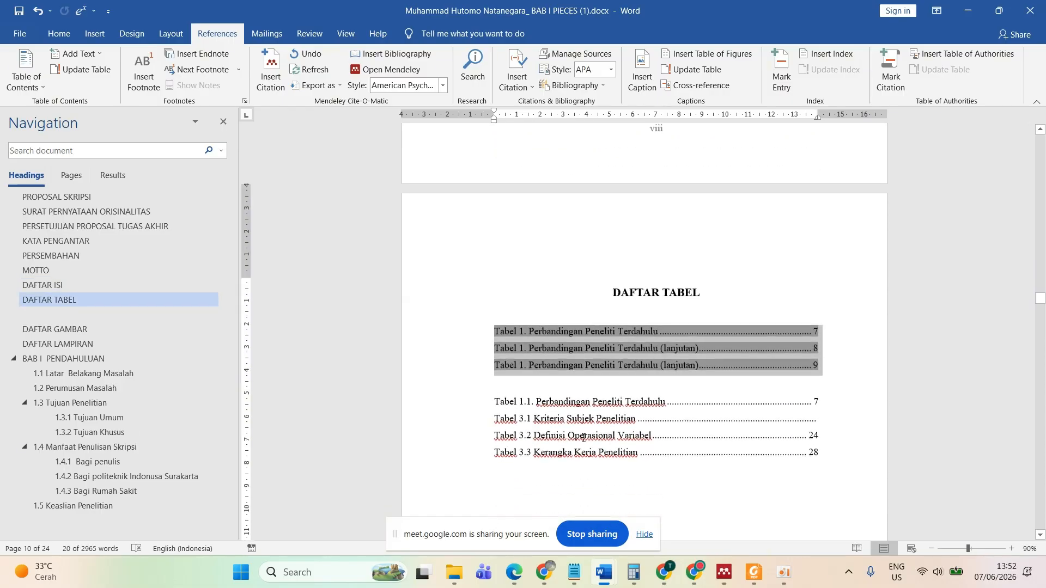
{"action": "left_click", "coordinate": [501, 374]}
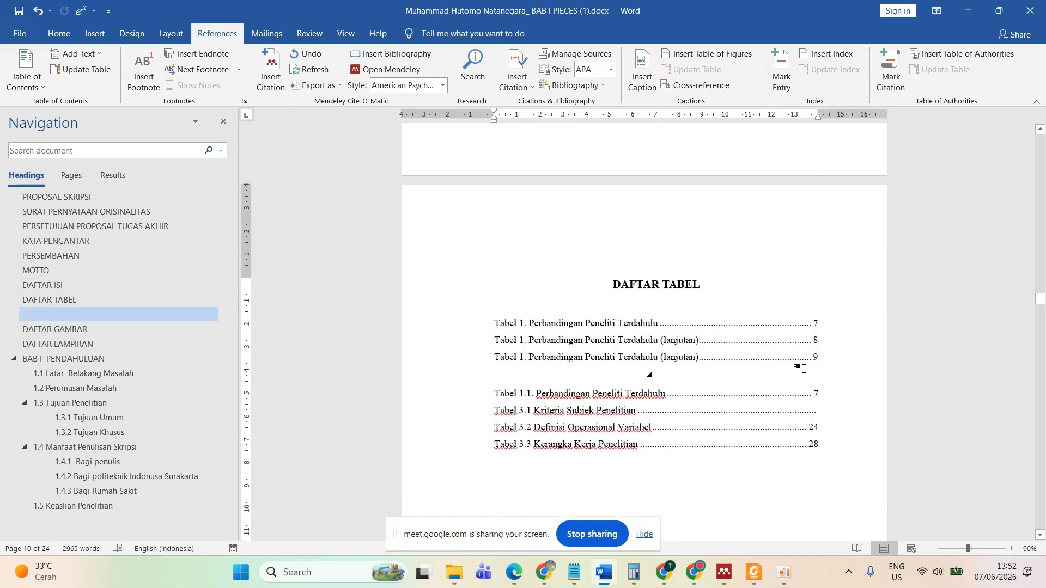
{"action": "triple_click", "coordinate": [831, 356]}
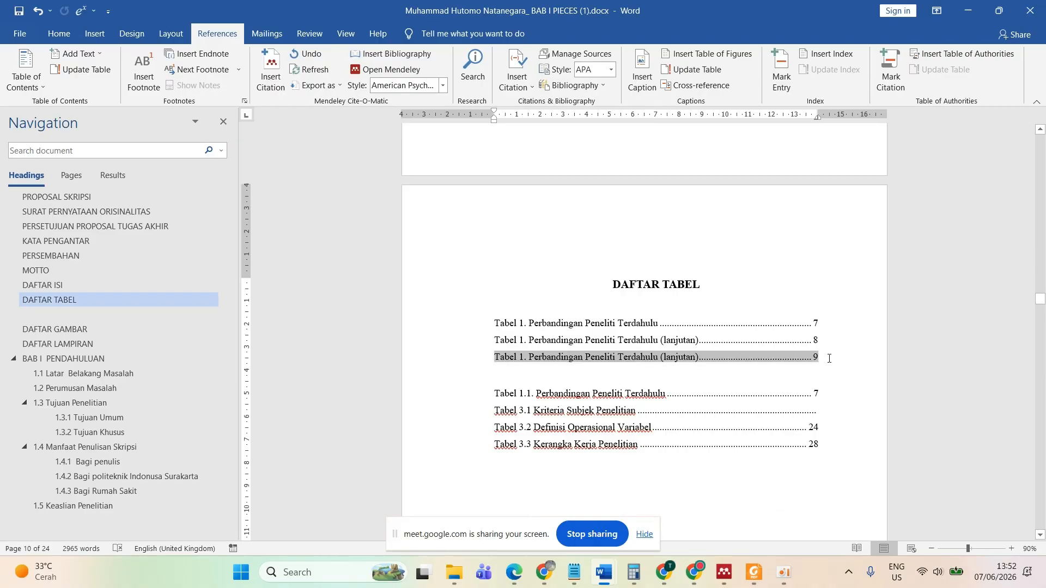
{"action": "key", "text": "ctrl+z"}
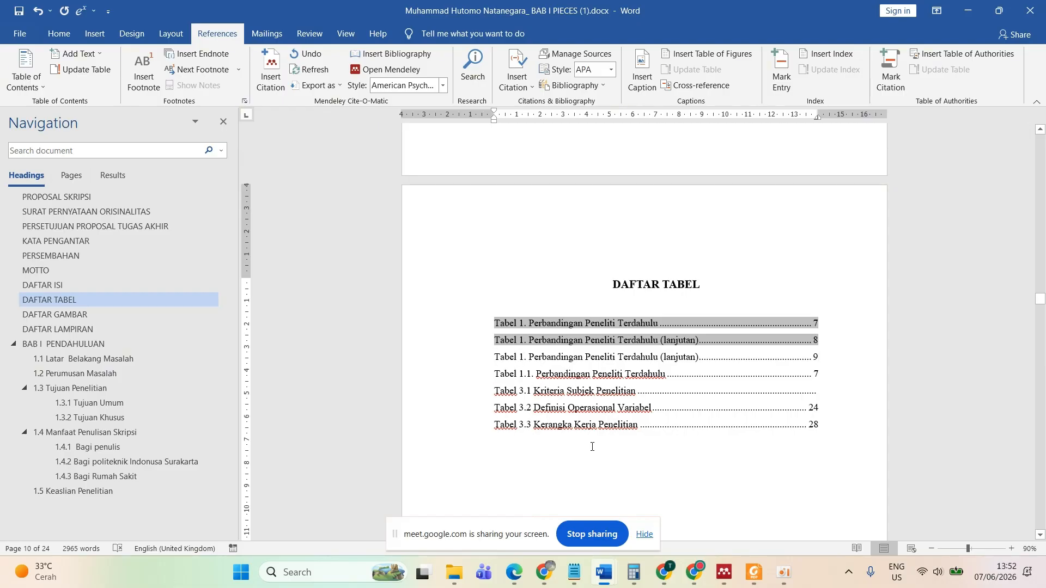
{"action": "key", "text": "ctrl+s"}
- Review DAFTAR GAMBAR, DAFTAR LAMPIRAN and the paragraph indents in section 1.1 of BAB I, closing the floating meeting window
{"action": "scroll", "coordinate": [806, 440], "scroll_direction": "down", "scroll_amount": 10}
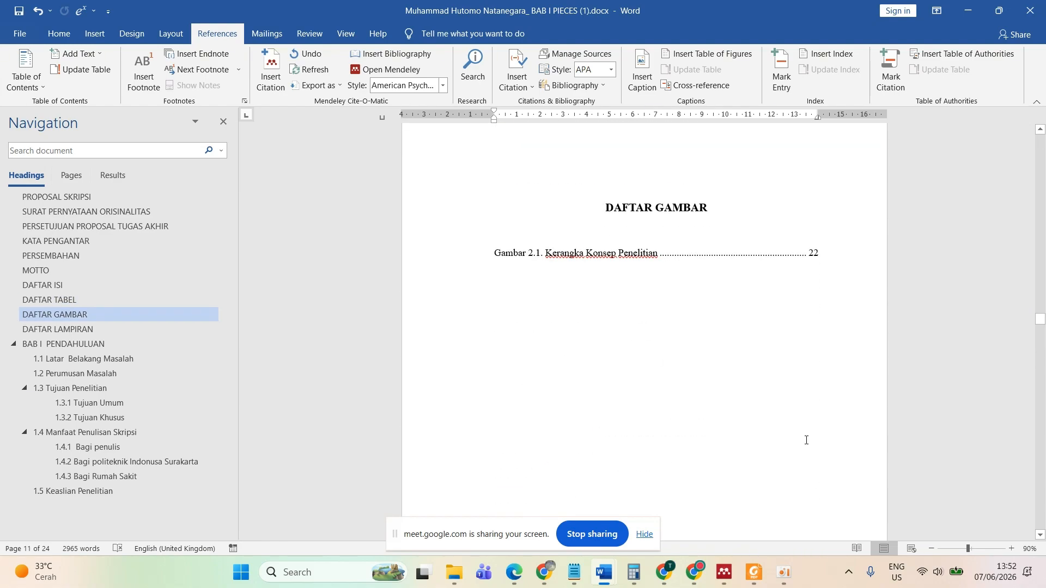
{"action": "scroll", "coordinate": [807, 440], "scroll_direction": "down", "scroll_amount": 3}
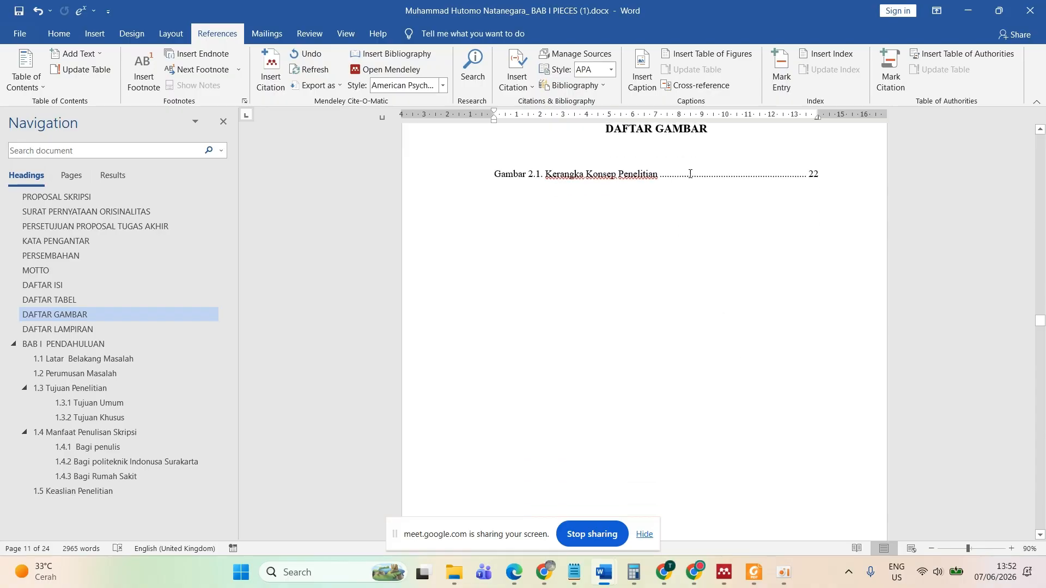
{"action": "scroll", "coordinate": [685, 299], "scroll_direction": "down", "scroll_amount": 15}
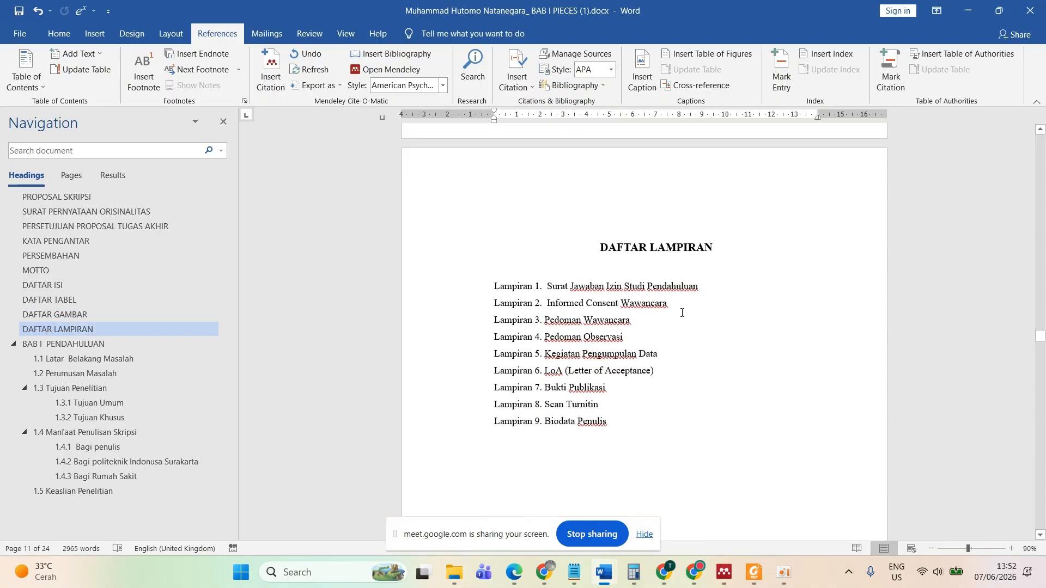
{"action": "scroll", "coordinate": [682, 313], "scroll_direction": "down", "scroll_amount": 15}
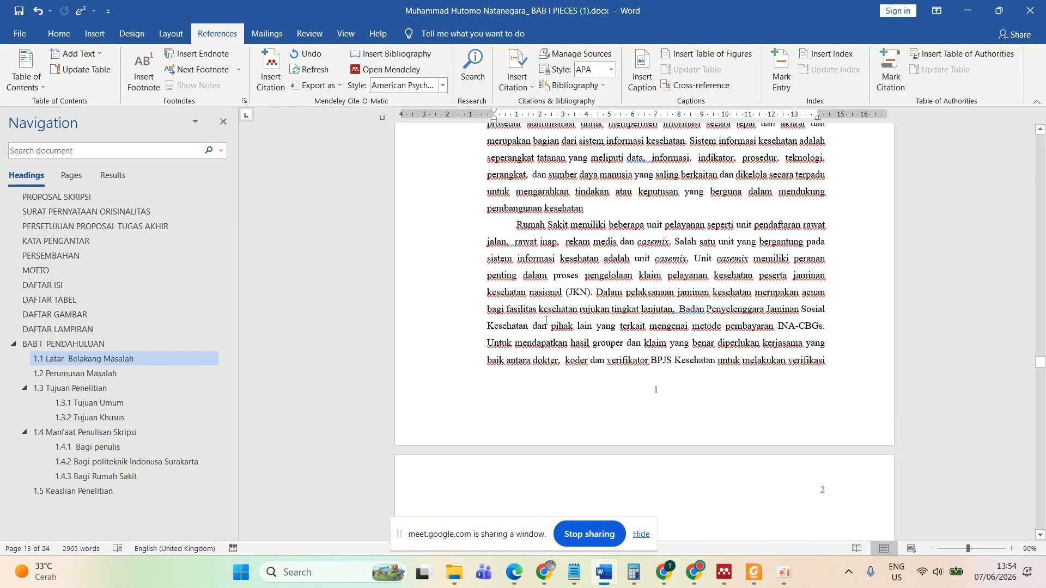
{"action": "scroll", "coordinate": [546, 324], "scroll_direction": "down", "scroll_amount": 5}
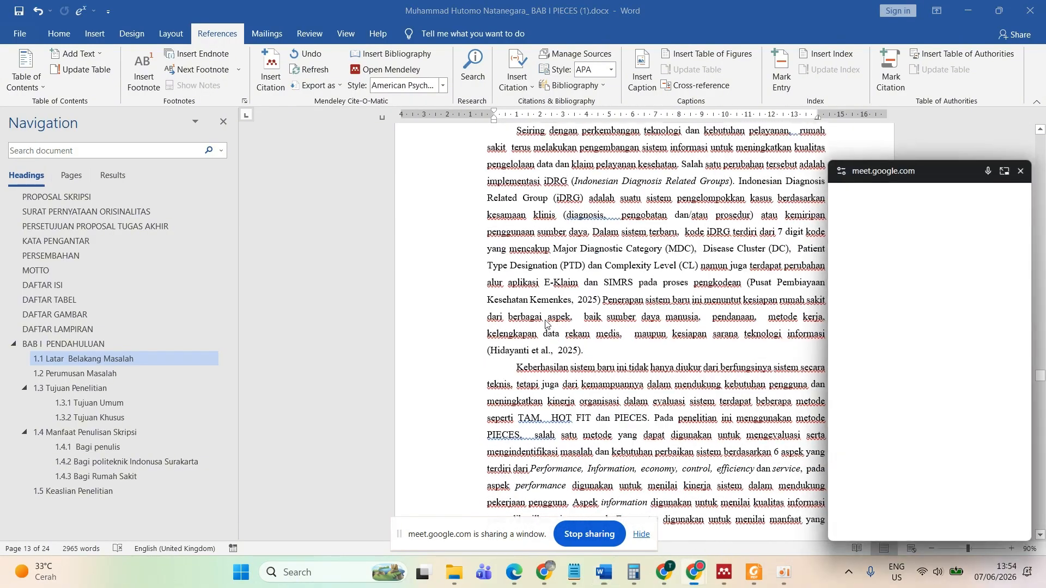
{"action": "scroll", "coordinate": [546, 325], "scroll_direction": "down", "scroll_amount": 3}
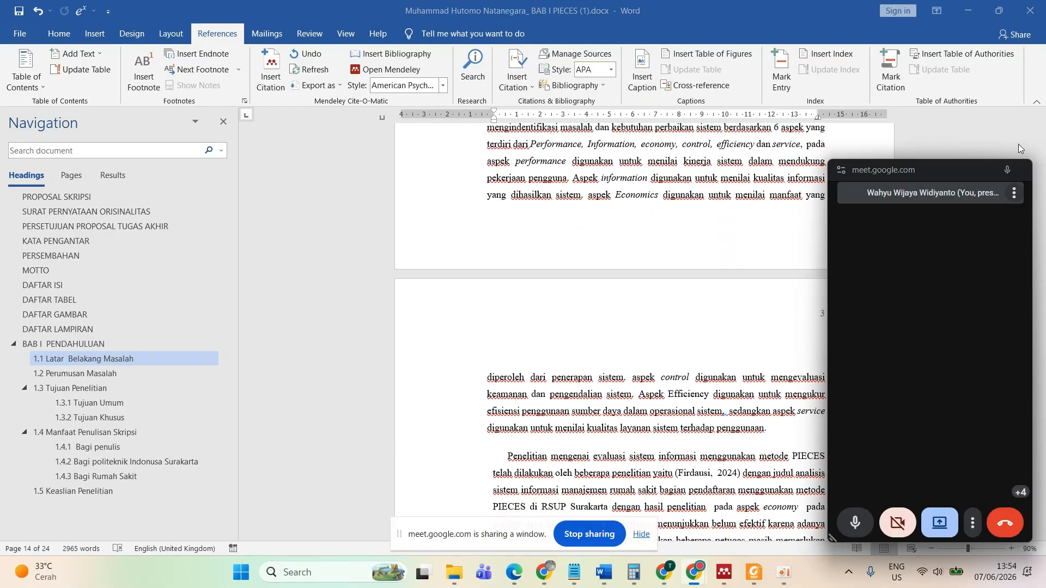
{"action": "left_click", "coordinate": [1022, 170]}
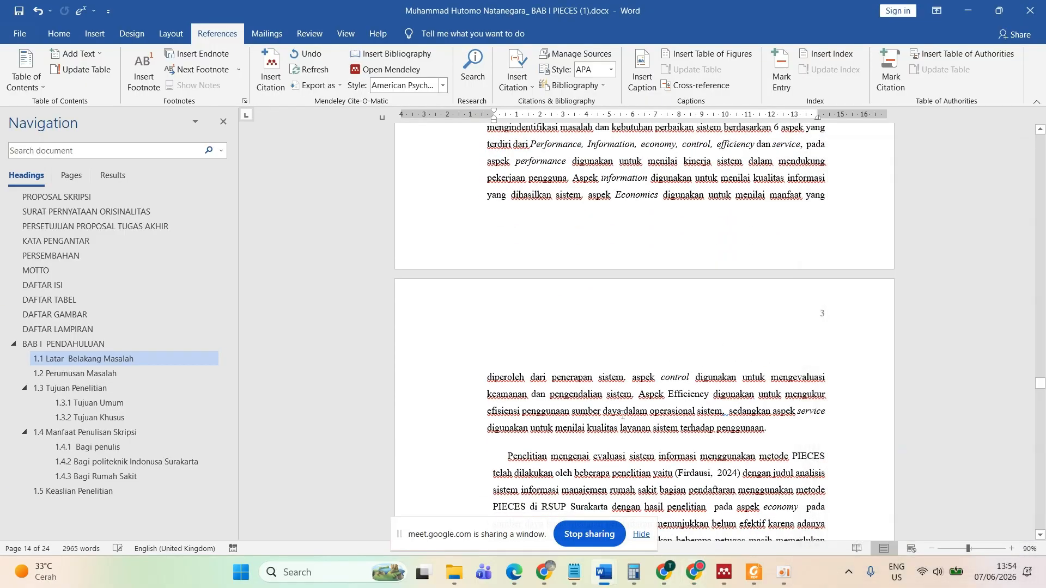
- Apply the format of the preceding body text to the section 1.1 paragraphs starting "Penelitian mengenai evaluasi", "Berdasarkan hasil observasi" and "Berdasarkan uraian tersebut"
{"action": "left_click", "coordinate": [59, 33]}
{"action": "left_click", "coordinate": [82, 86]}
{"action": "left_click", "coordinate": [550, 458]}
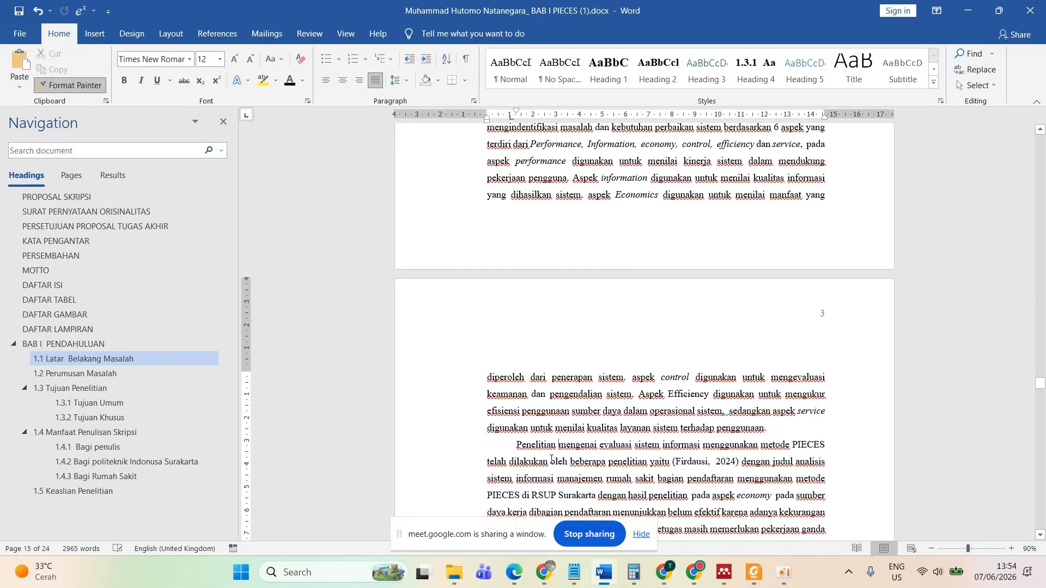
{"action": "scroll", "coordinate": [551, 460], "scroll_direction": "down", "scroll_amount": 3}
{"action": "scroll", "coordinate": [552, 459], "scroll_direction": "down", "scroll_amount": 4}
{"action": "left_click", "coordinate": [101, 83]}
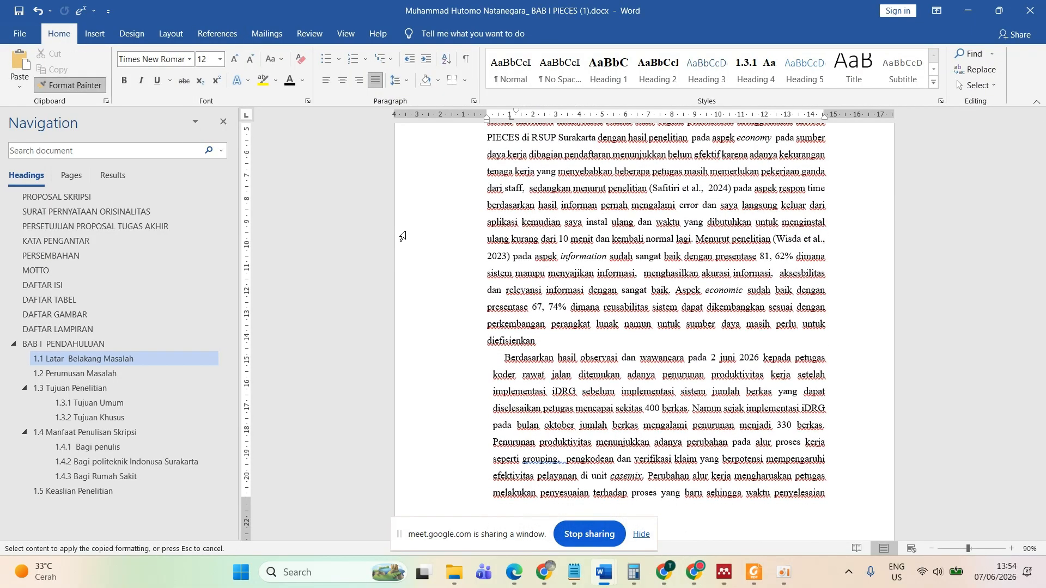
{"action": "left_click", "coordinate": [558, 394]}
{"action": "scroll", "coordinate": [558, 394], "scroll_direction": "down", "scroll_amount": 7}
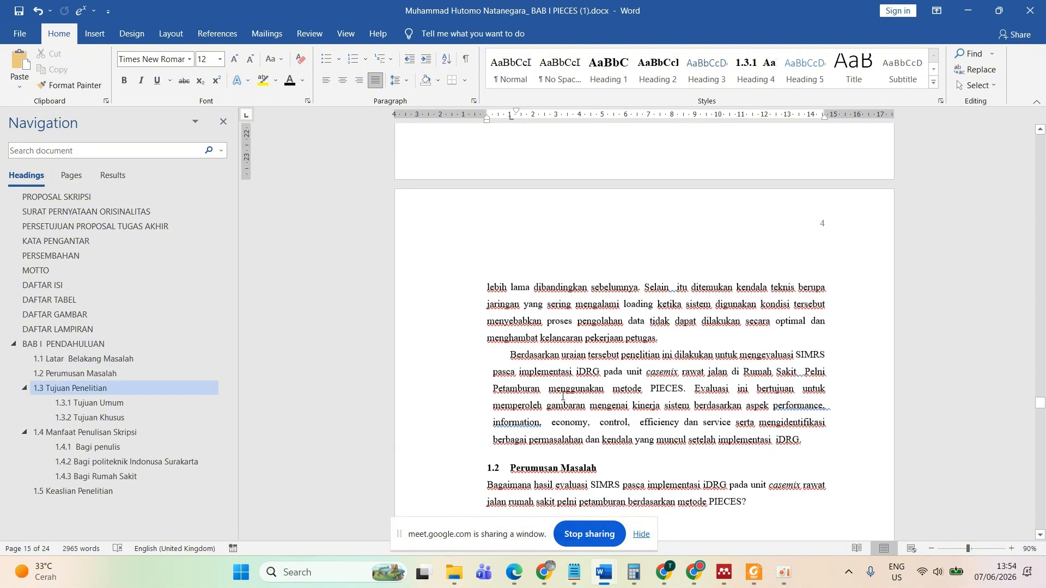
{"action": "left_click", "coordinate": [73, 90]}
{"action": "left_click", "coordinate": [557, 384]}
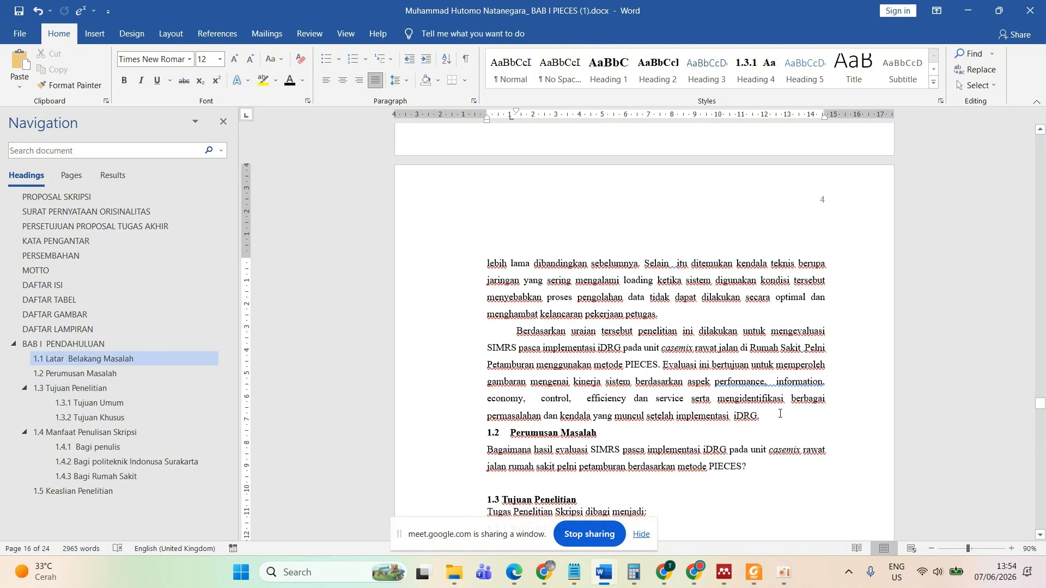
- Add an empty line above heading 1.2 Perumusan Masalah and copy that heading's format onto heading 1.3 Tujuan Penelitian
{"action": "key", "text": "ctrl+z"}
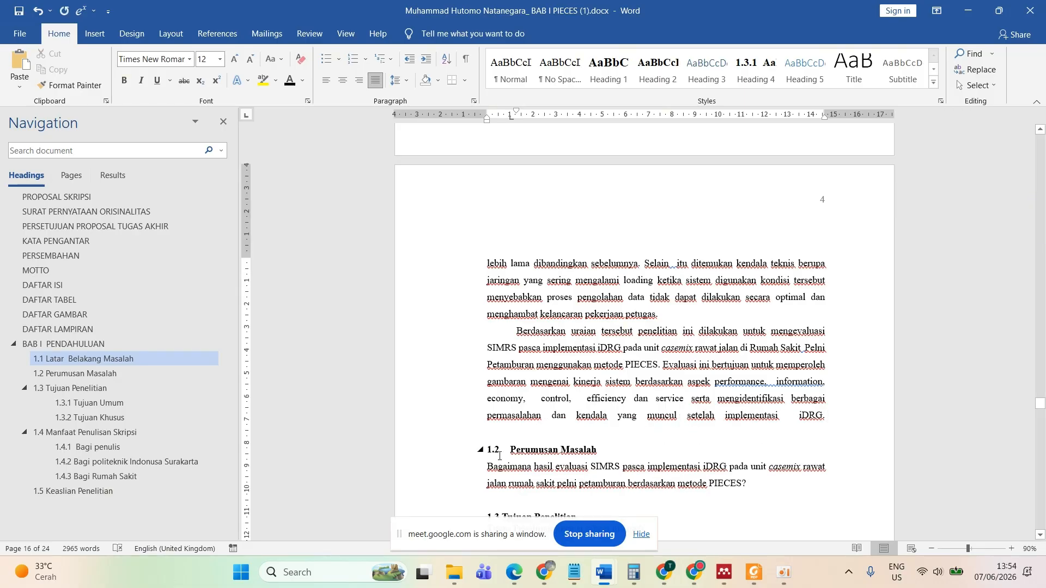
{"action": "scroll", "coordinate": [499, 456], "scroll_direction": "down", "scroll_amount": 3}
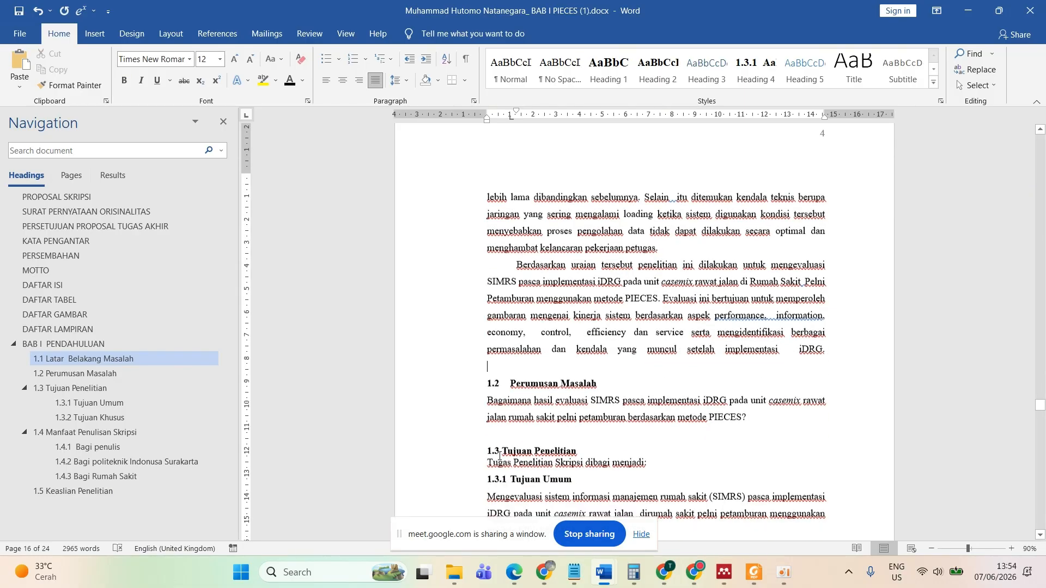
{"action": "left_click", "coordinate": [538, 370]}
{"action": "left_click", "coordinate": [81, 86]}
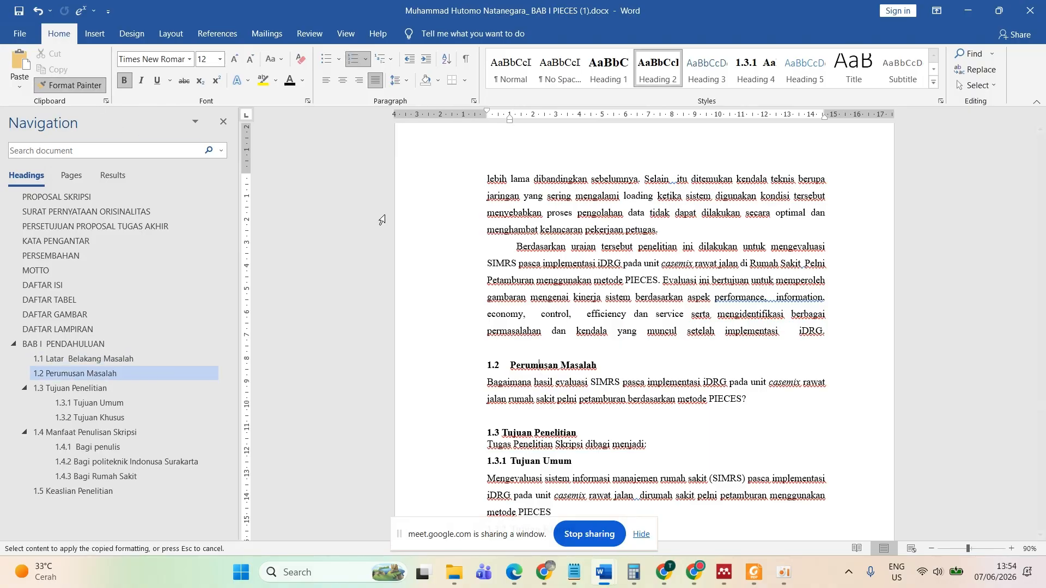
{"action": "left_click", "coordinate": [516, 434]}
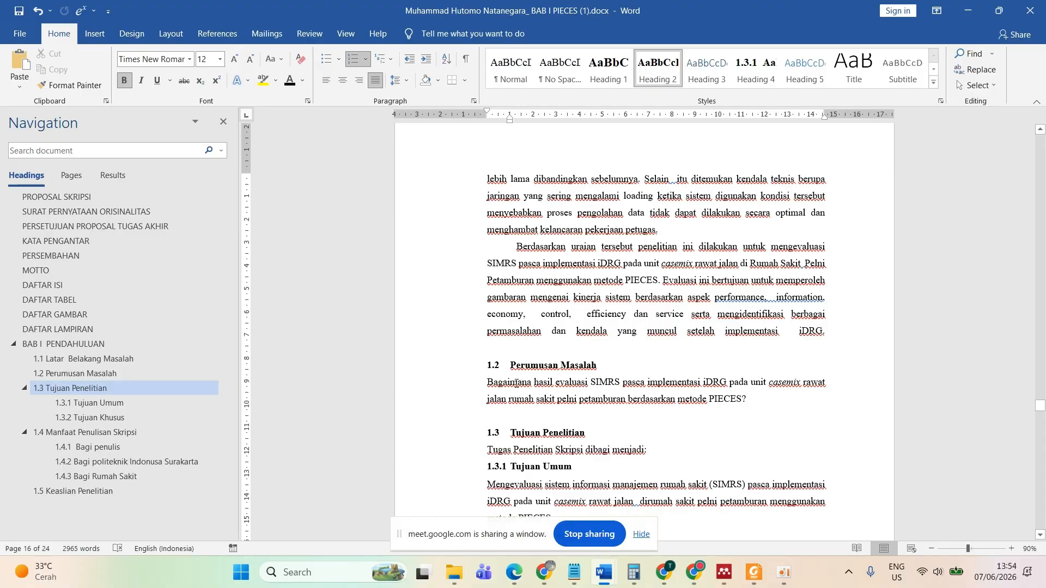
- Copy the format of the body text under 1.2 Perumusan Masalah onto the introductory line of 1.3 and the 1.3.1 Tujuan Umum paragraph
{"action": "left_click", "coordinate": [516, 382]}
{"action": "scroll", "coordinate": [542, 242], "scroll_direction": "up", "scroll_amount": 5}
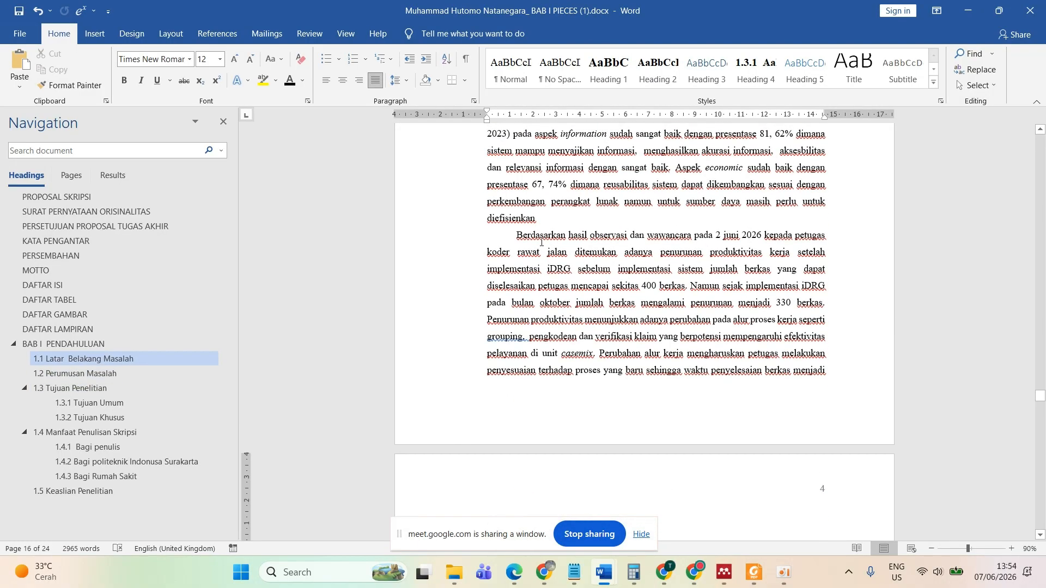
{"action": "scroll", "coordinate": [542, 242], "scroll_direction": "up", "scroll_amount": 20}
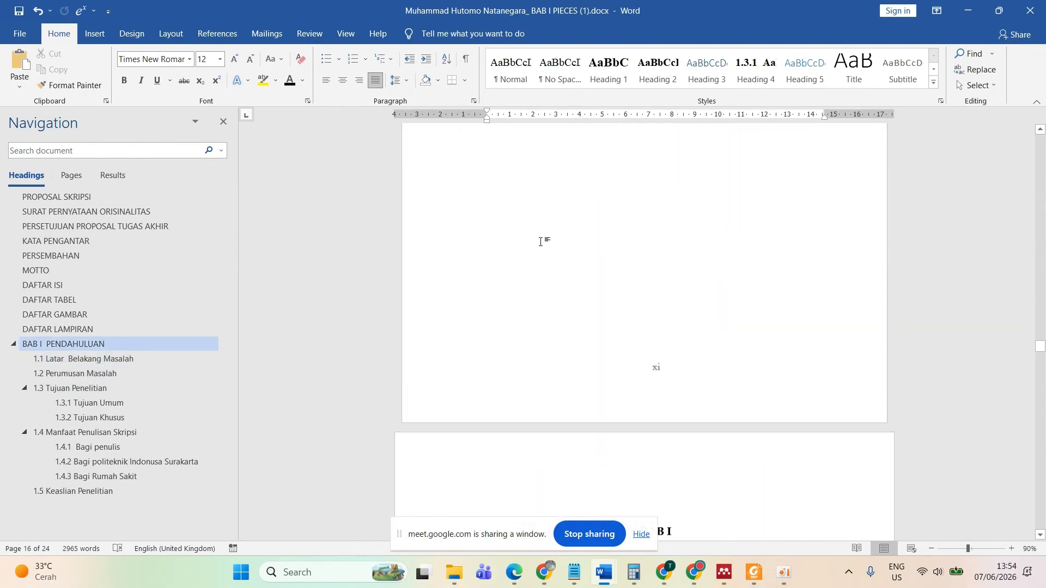
{"action": "scroll", "coordinate": [540, 241], "scroll_direction": "down", "scroll_amount": 20}
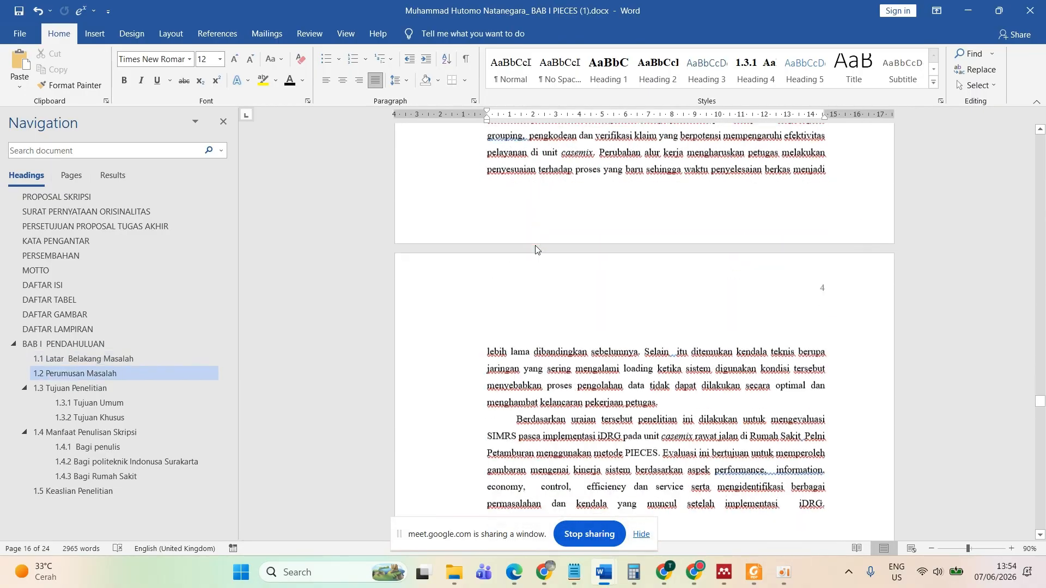
{"action": "scroll", "coordinate": [537, 249], "scroll_direction": "down", "scroll_amount": 4}
{"action": "left_click", "coordinate": [64, 85]}
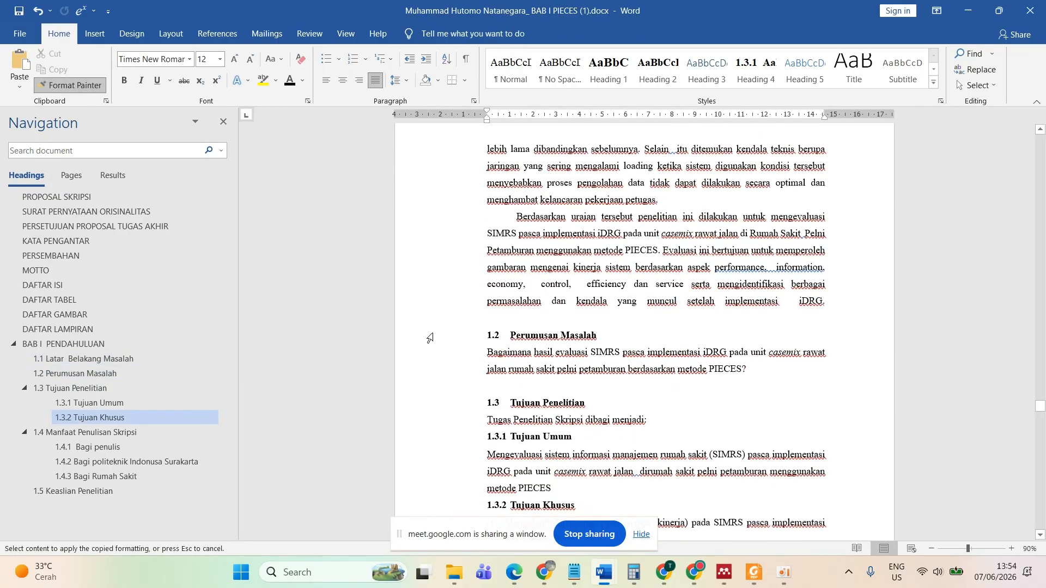
{"action": "left_click", "coordinate": [500, 355]}
{"action": "scroll", "coordinate": [500, 354], "scroll_direction": "down", "scroll_amount": 3}
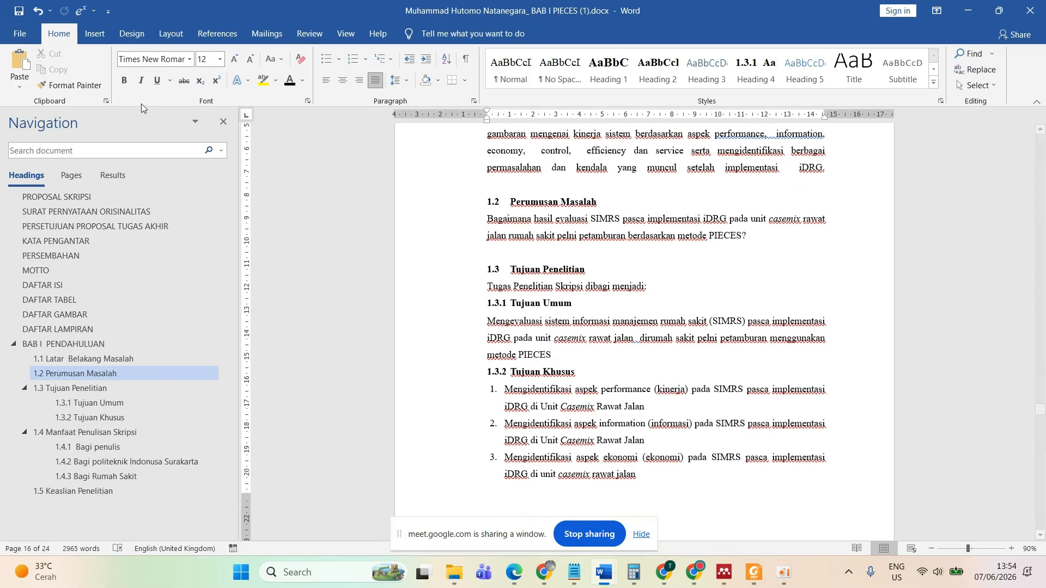
{"action": "left_click", "coordinate": [87, 86]}
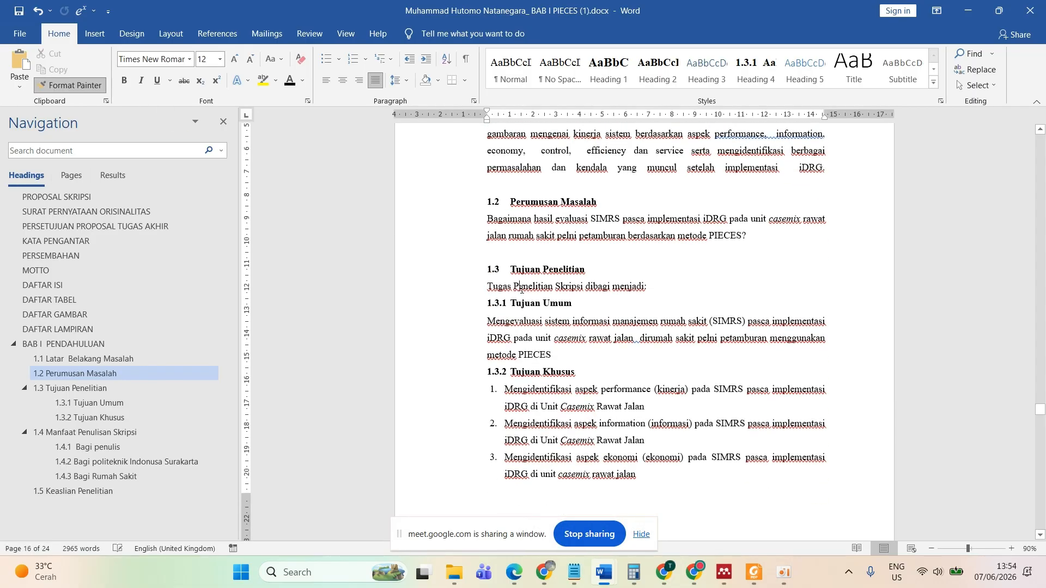
{"action": "left_click", "coordinate": [520, 288]}
{"action": "left_click", "coordinate": [78, 90]}
{"action": "left_click", "coordinate": [517, 334]}
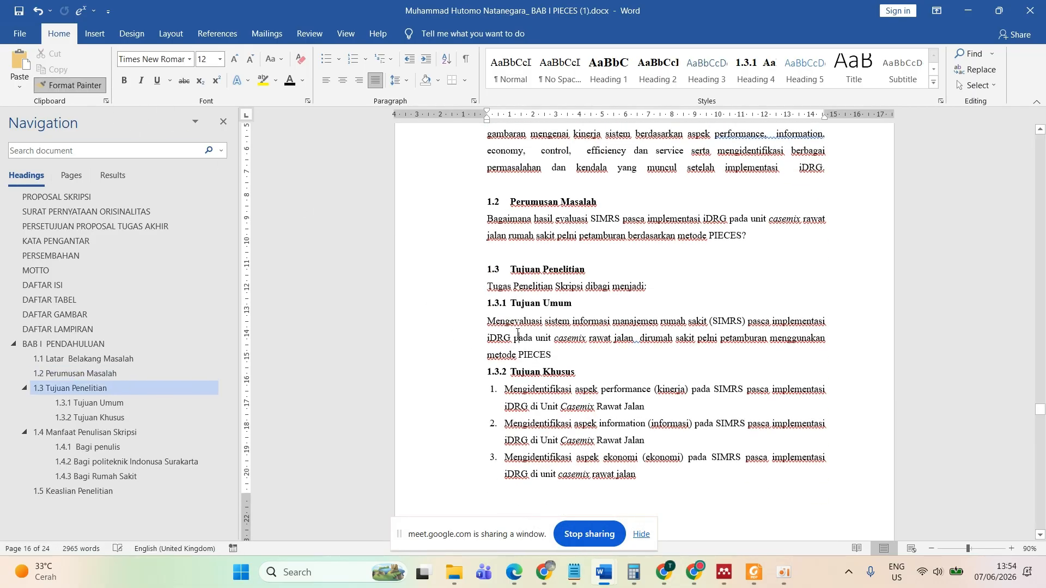
- Move the numbers of list items 1 to 3 under 1.3.2 Tujuan Khusus out to the text margin, in line with the headings
{"action": "left_click_drag", "start_coordinate": [506, 389], "coordinate": [530, 474]}
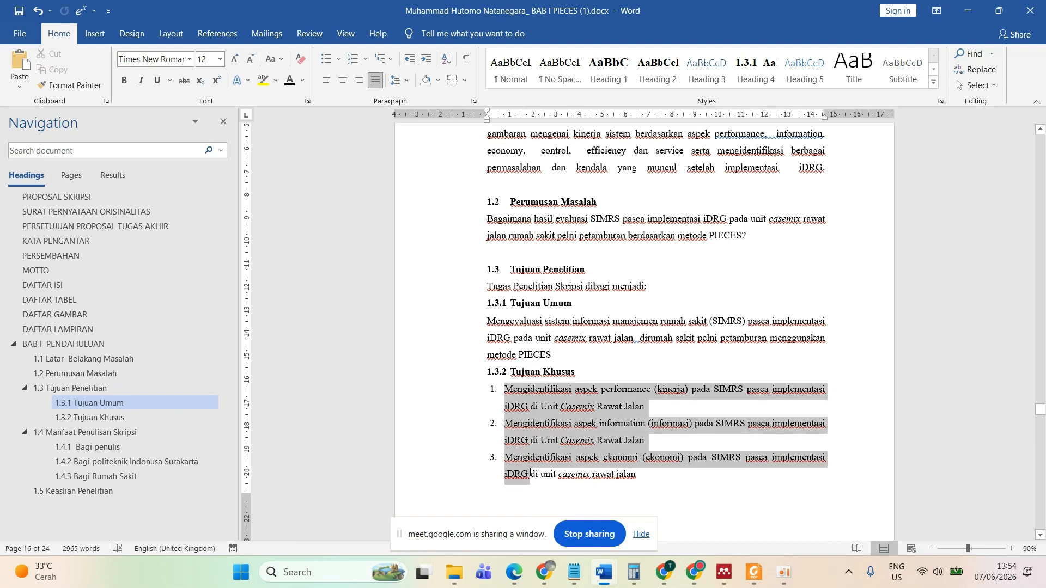
{"action": "left_click_drag", "start_coordinate": [492, 113], "coordinate": [487, 115]}
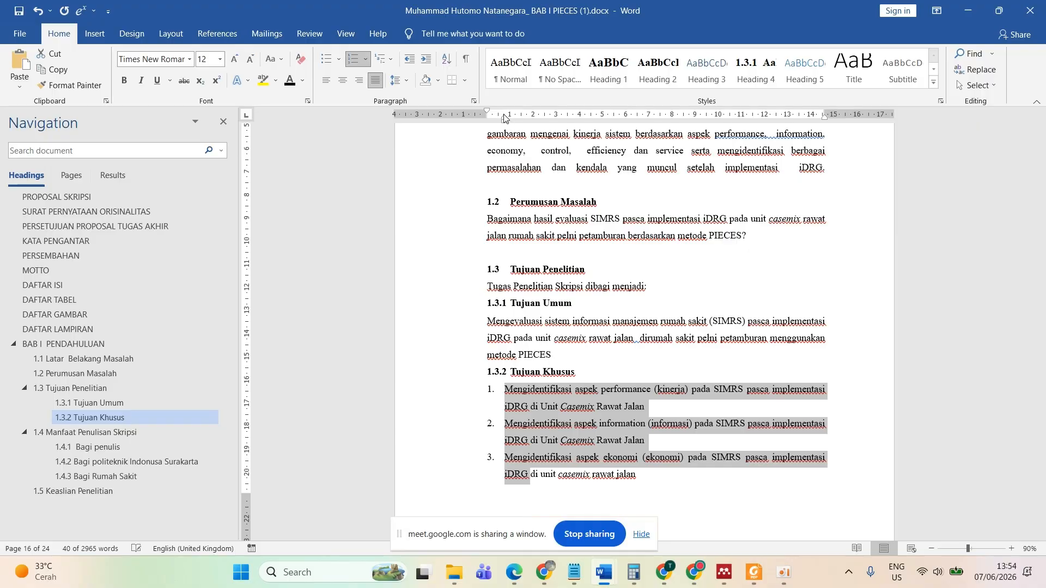
{"action": "left_click", "coordinate": [498, 267]}
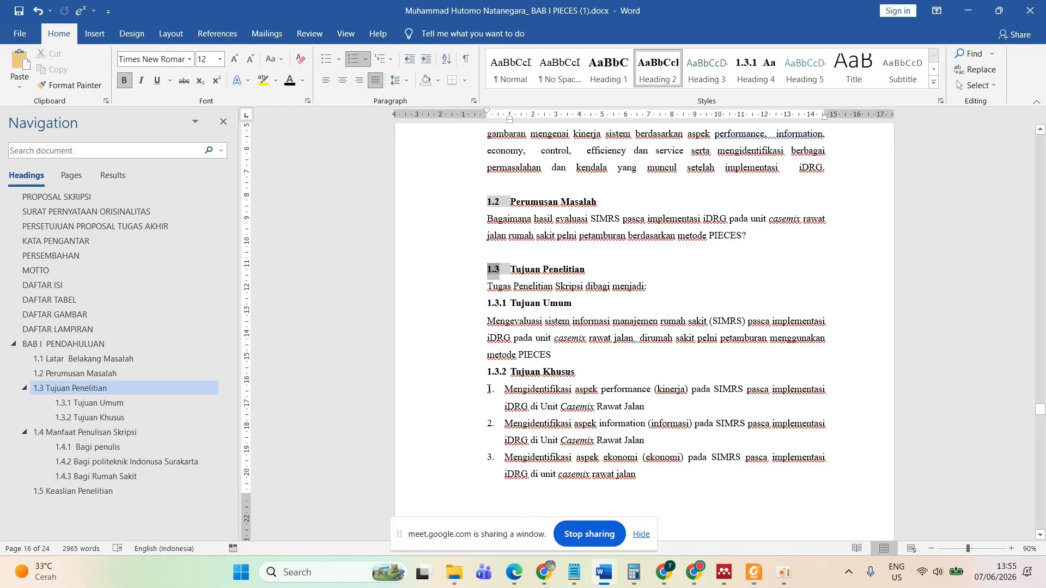
{"action": "left_click", "coordinate": [489, 389]}
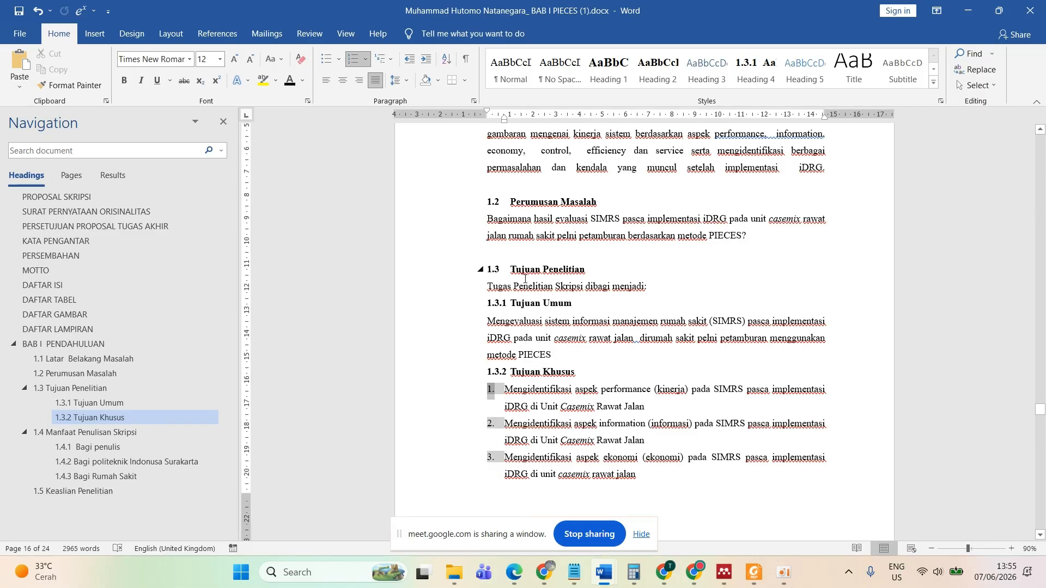
{"action": "scroll", "coordinate": [549, 408], "scroll_direction": "down", "scroll_amount": 2}
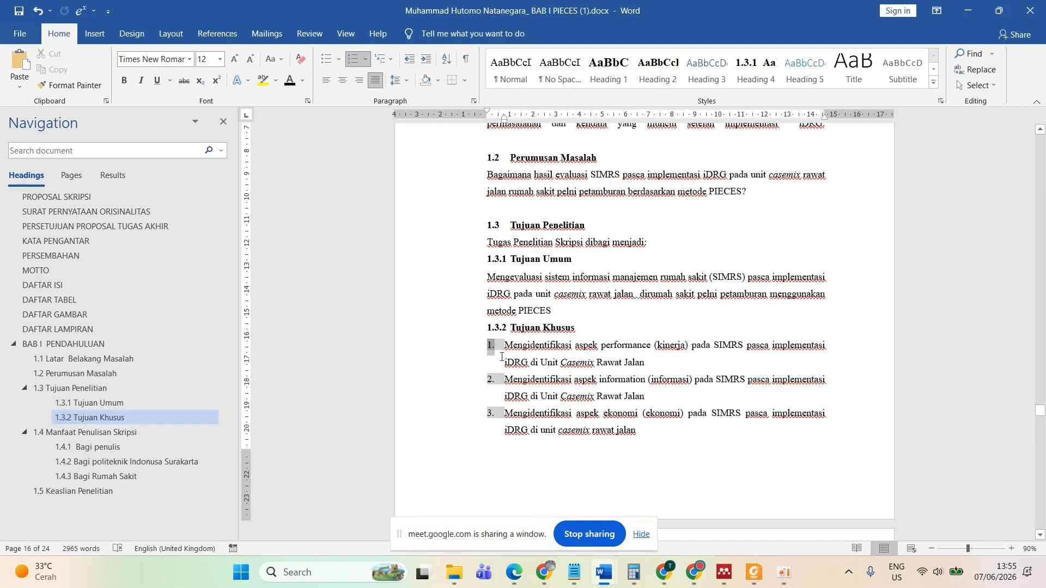
{"action": "left_click", "coordinate": [655, 452]}
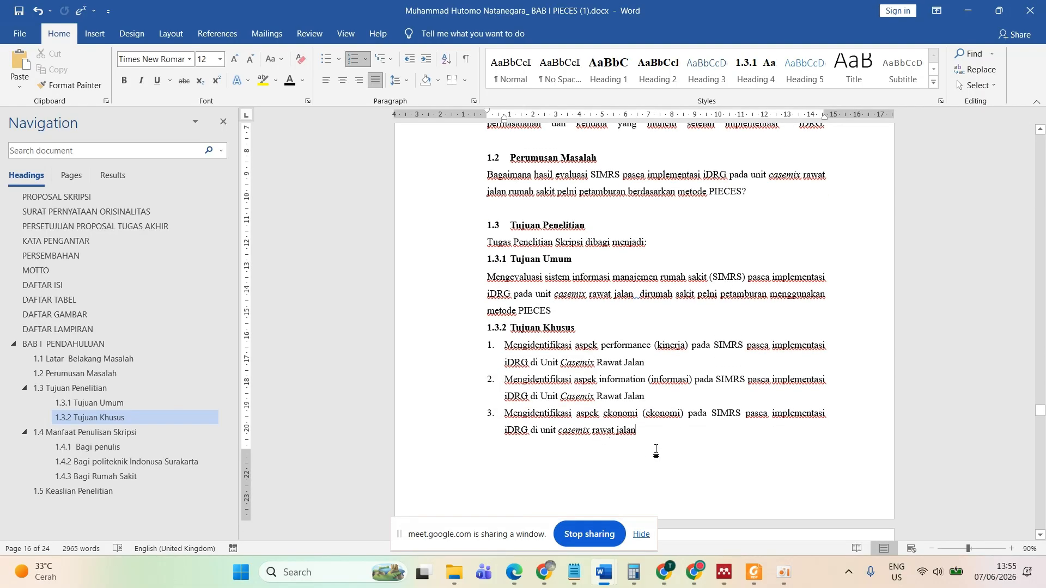
- Write a sample numbering hierarchy on the blank page 6: 1.1., 1.2., 1.2.1., 1.2.2., 1., 2., with a., 1), a) and i) progressively indented
{"action": "scroll", "coordinate": [656, 451], "scroll_direction": "down", "scroll_amount": 7}
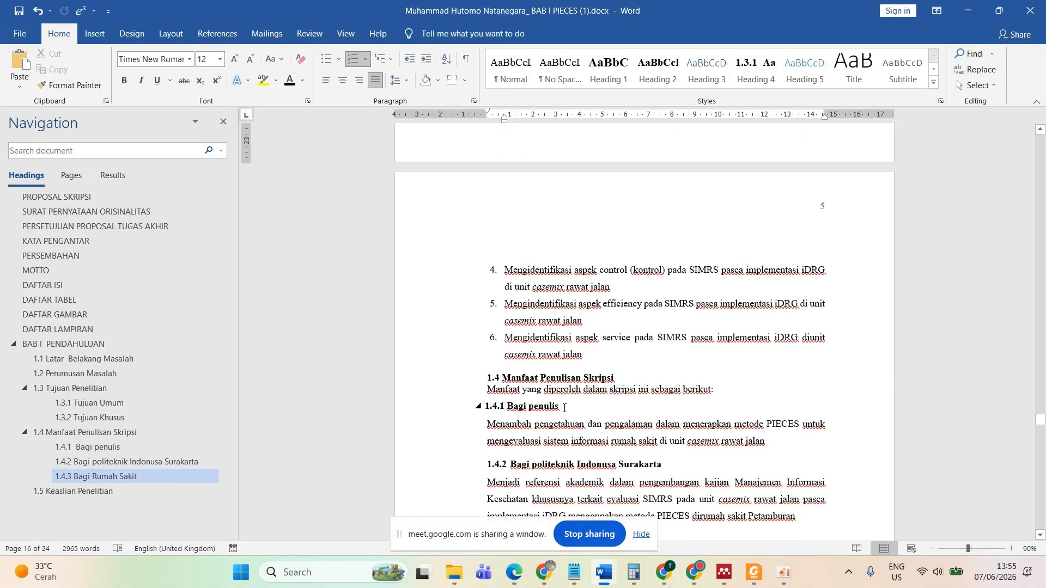
{"action": "scroll", "coordinate": [549, 399], "scroll_direction": "down", "scroll_amount": 14}
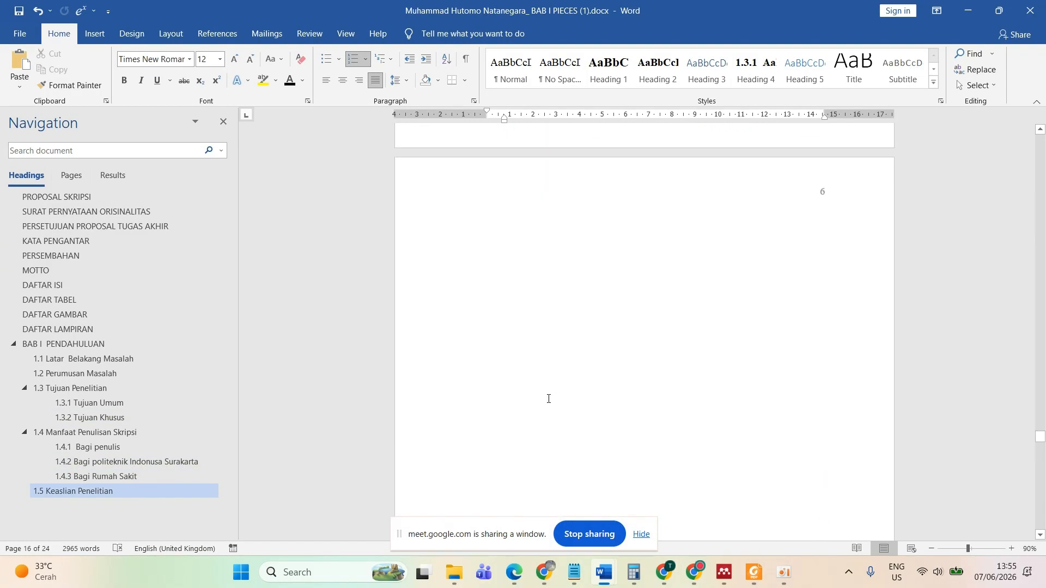
{"action": "scroll", "coordinate": [548, 399], "scroll_direction": "down", "scroll_amount": 3}
{"action": "left_click", "coordinate": [559, 292]}
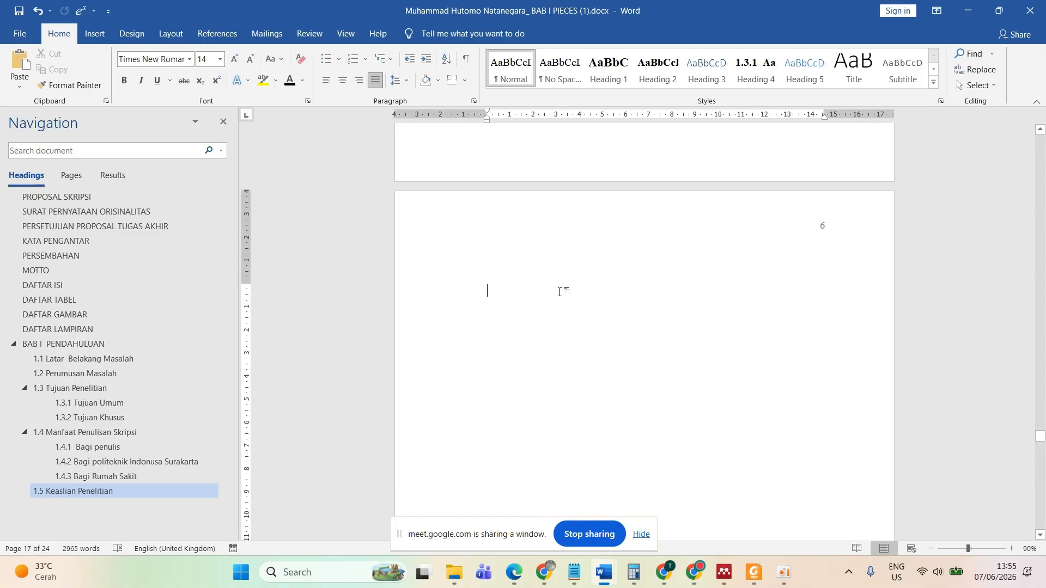
{"action": "type", "text": "1."}
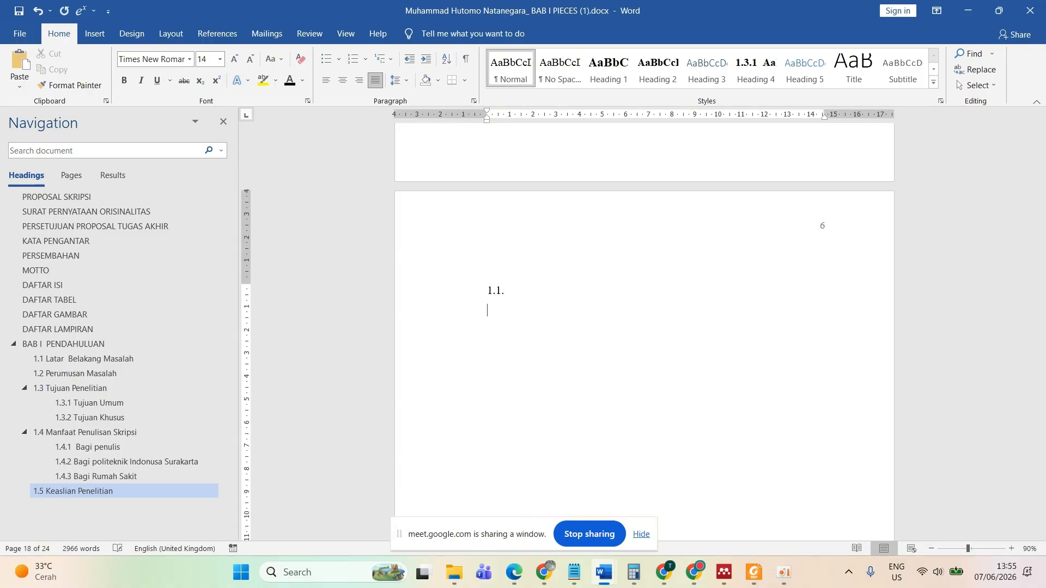
{"action": "type", "text": "2. 1.2."}
{"action": "type", "text": "1"}
{"action": "type", "text": ". 1.2.2."}
{"action": "type", "text": "2. "}
{"action": "type", "text": "a. "}
{"action": "type", "text": "1"}
{"action": "type", "text": ") a"}
{"action": "type", "text": ")"}
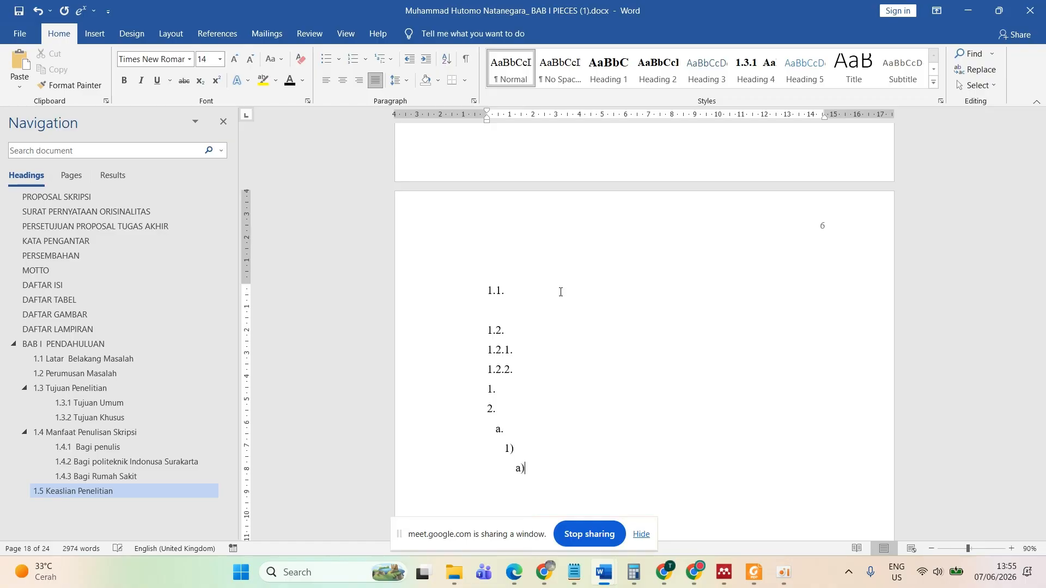
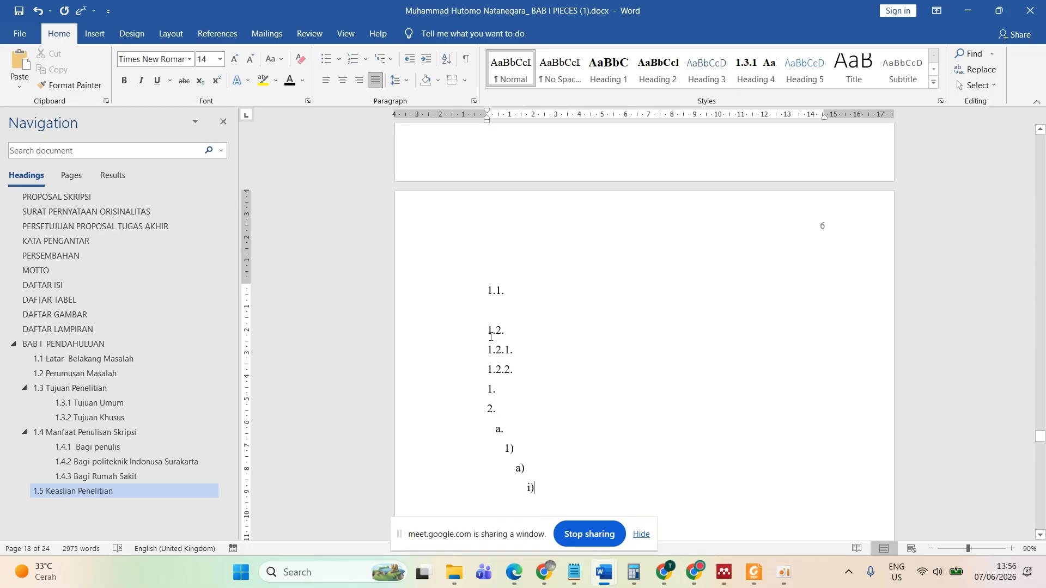
- Add two unnumbered "Keterangan" lines and an empty line below item 6 of the 1.3.2 Tujuan Khusus list
{"action": "scroll", "coordinate": [560, 404], "scroll_direction": "up", "scroll_amount": 8}
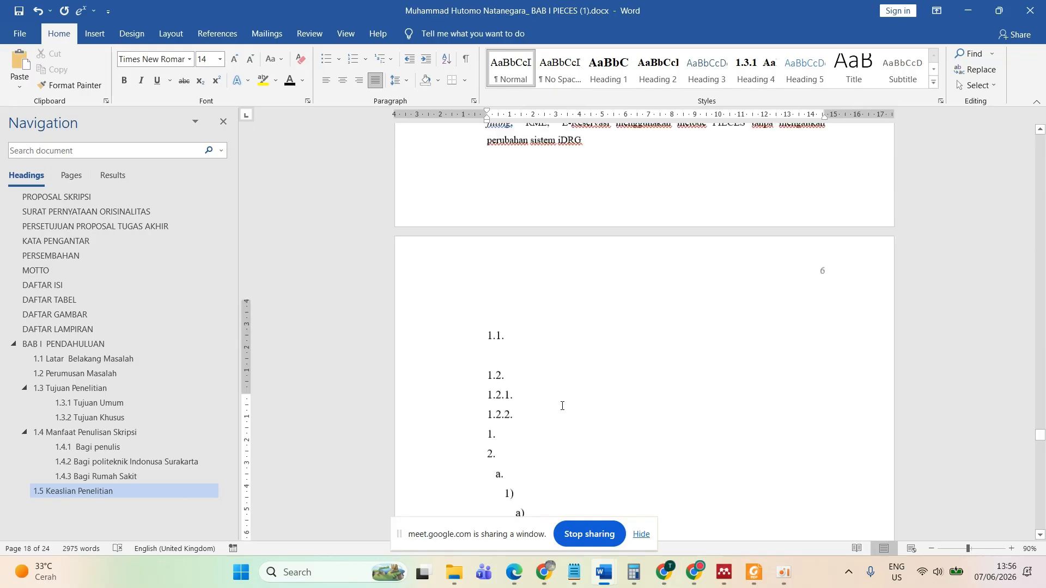
{"action": "scroll", "coordinate": [514, 163], "scroll_direction": "up", "scroll_amount": 5}
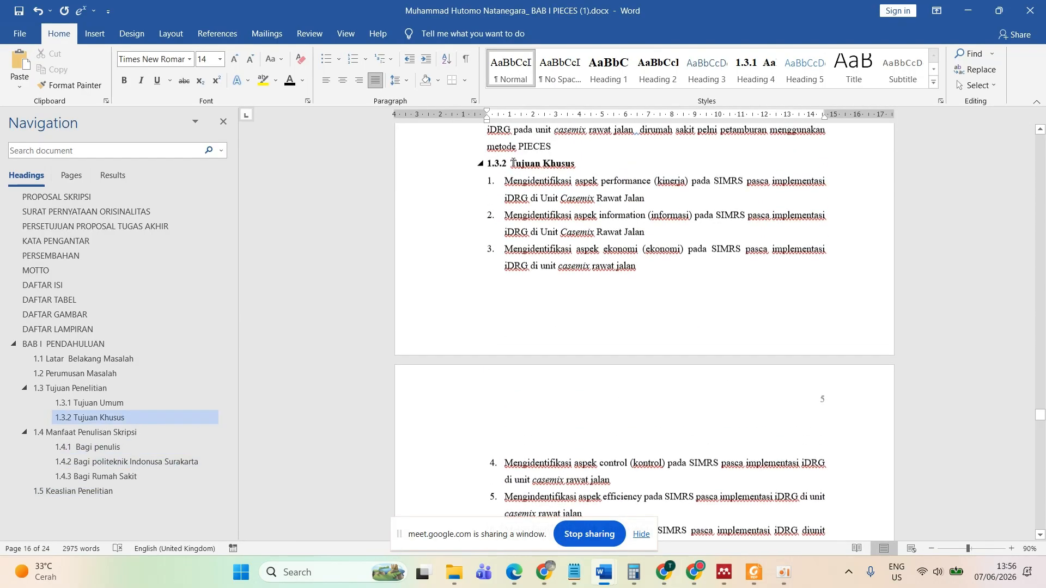
{"action": "left_click", "coordinate": [492, 182]}
{"action": "left_click", "coordinate": [504, 186]}
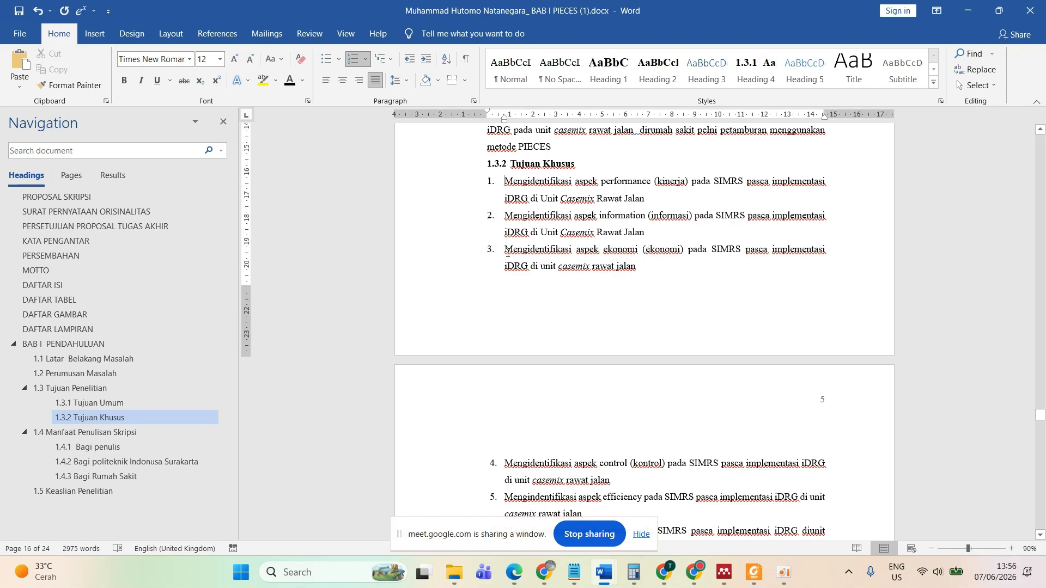
{"action": "scroll", "coordinate": [518, 423], "scroll_direction": "down", "scroll_amount": 3}
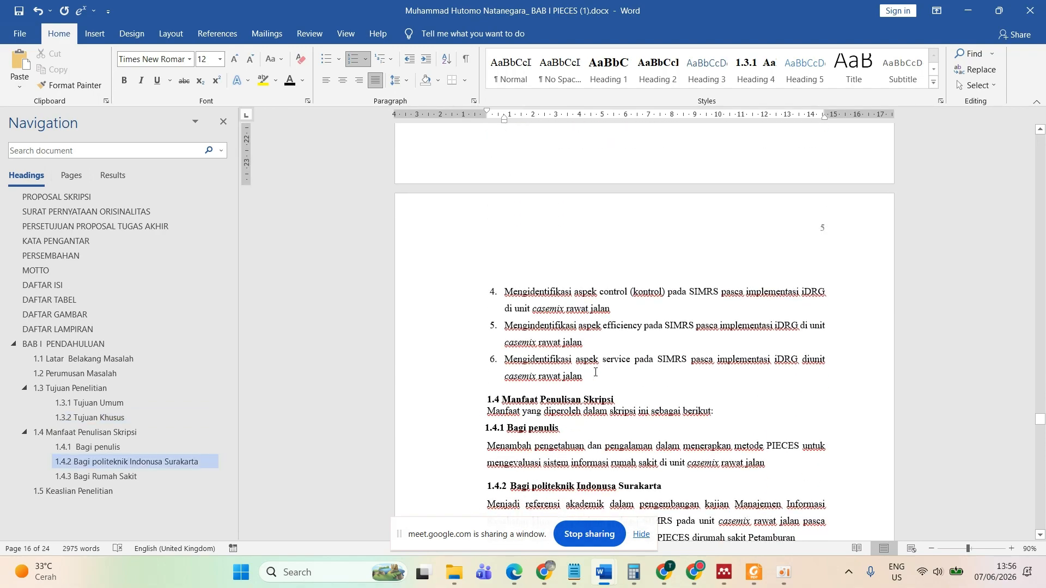
{"action": "left_click", "coordinate": [595, 373]}
{"action": "key", "text": "Return"}
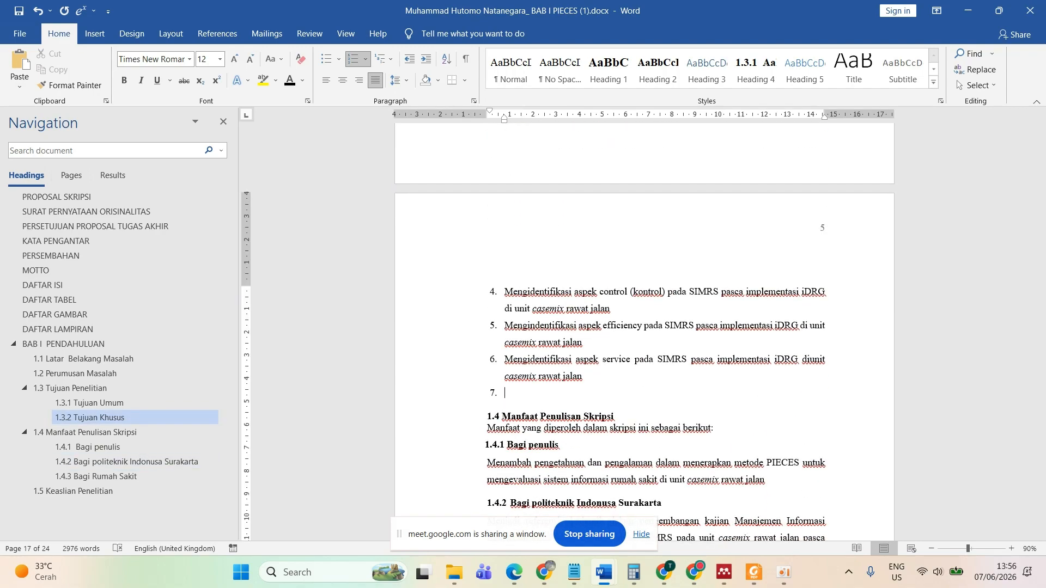
{"action": "key", "text": "BackSpace"}
{"action": "type", "text": "Keterangan"}
{"action": "key", "text": "Return"}
{"action": "type", "text": "keterangan"}
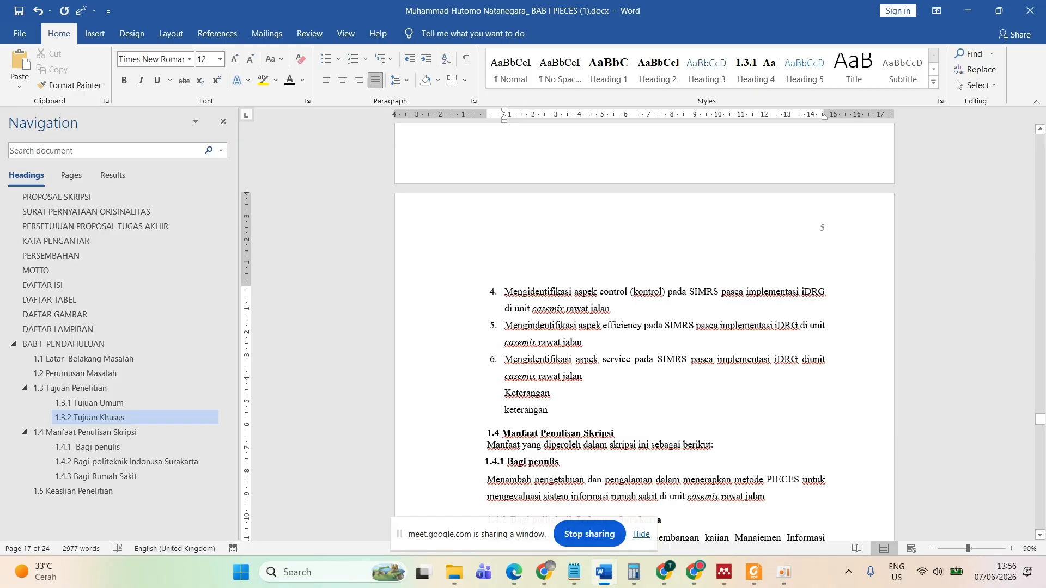
{"action": "key", "text": "Return"}
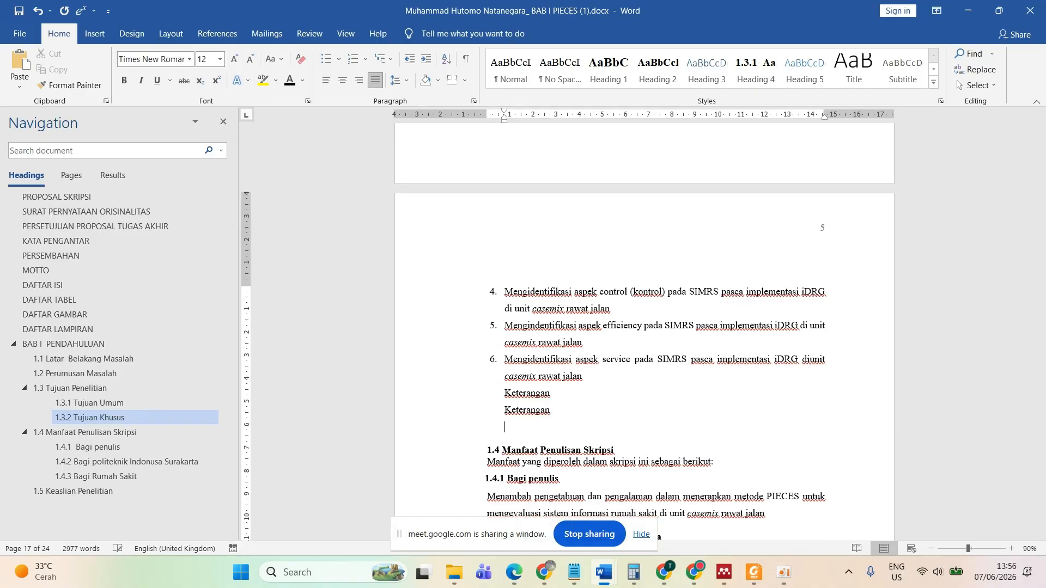
- Letter the two Keterangan lines a. and b., align the letters with item 6's text and reduce the hanging indent
{"action": "left_click_drag", "start_coordinate": [527, 395], "coordinate": [526, 413]}
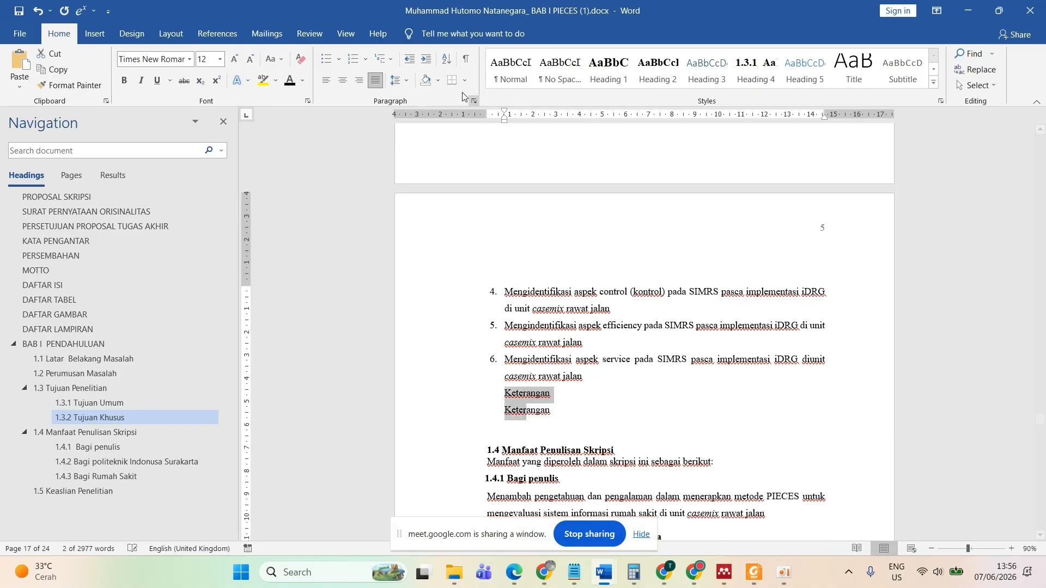
{"action": "left_click", "coordinate": [364, 58]}
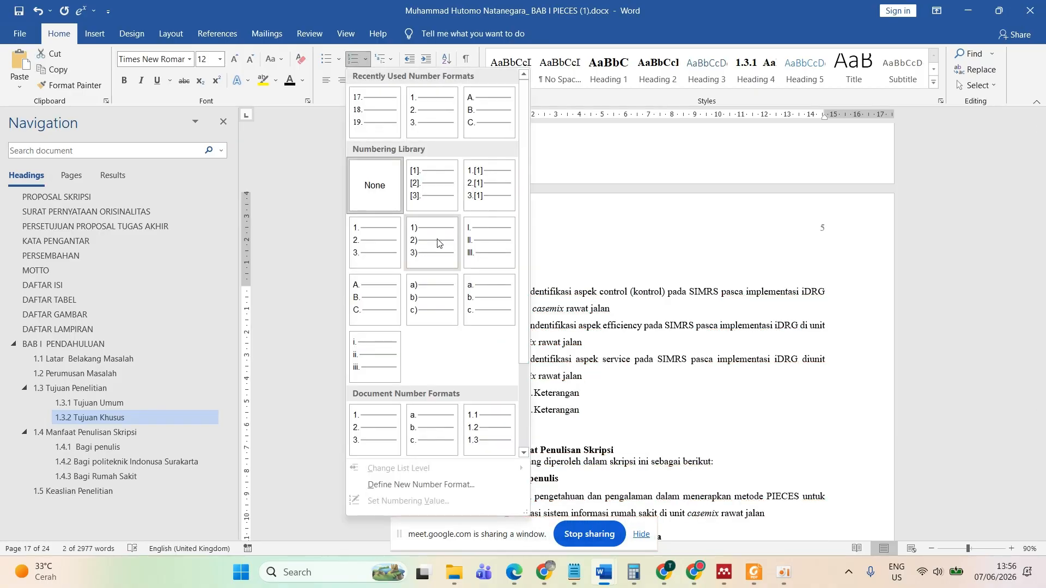
{"action": "left_click", "coordinate": [467, 298]}
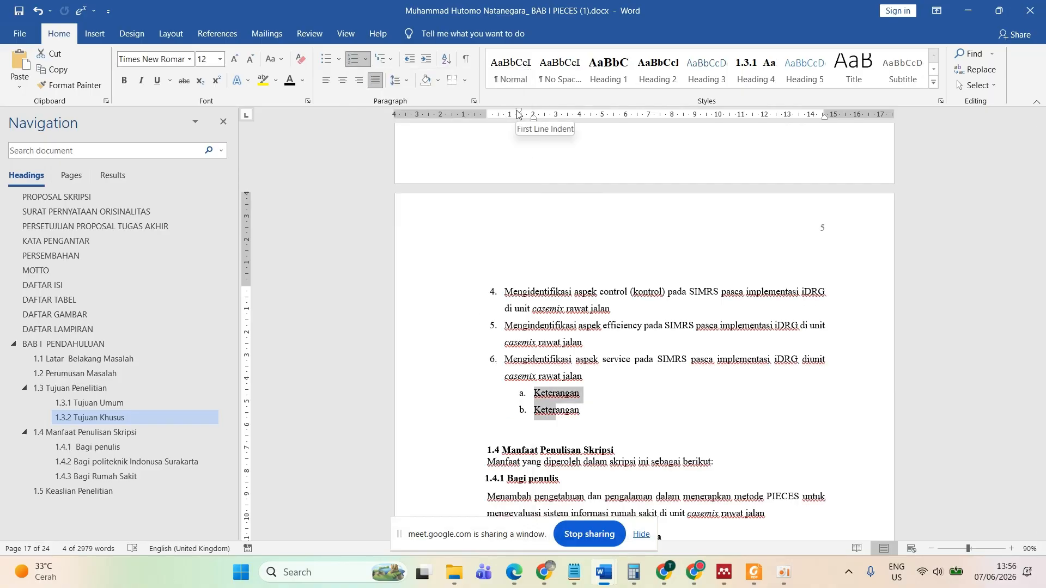
{"action": "left_click_drag", "start_coordinate": [518, 113], "coordinate": [506, 113]}
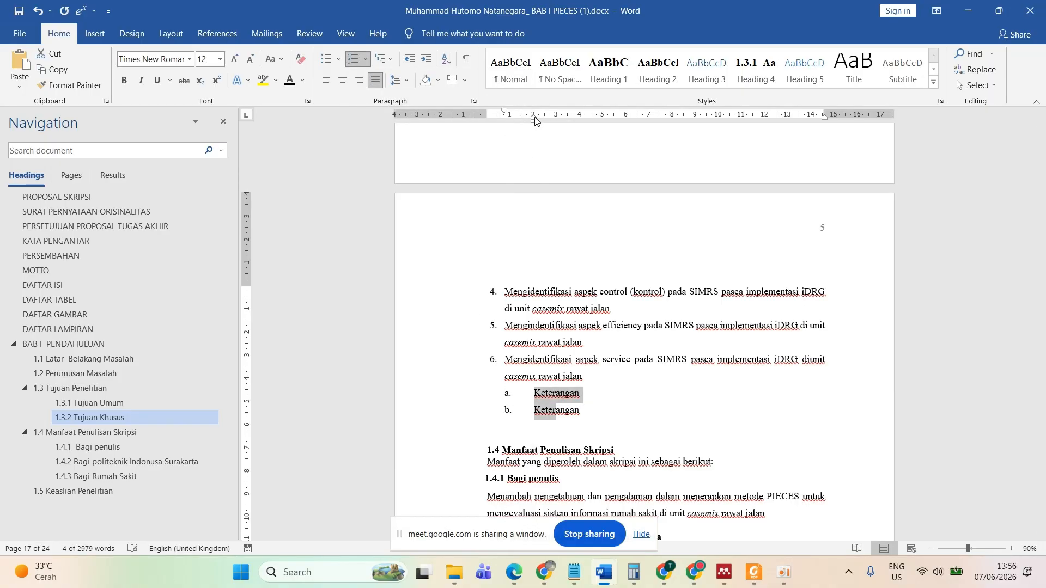
{"action": "left_click_drag", "start_coordinate": [533, 119], "coordinate": [523, 119]}
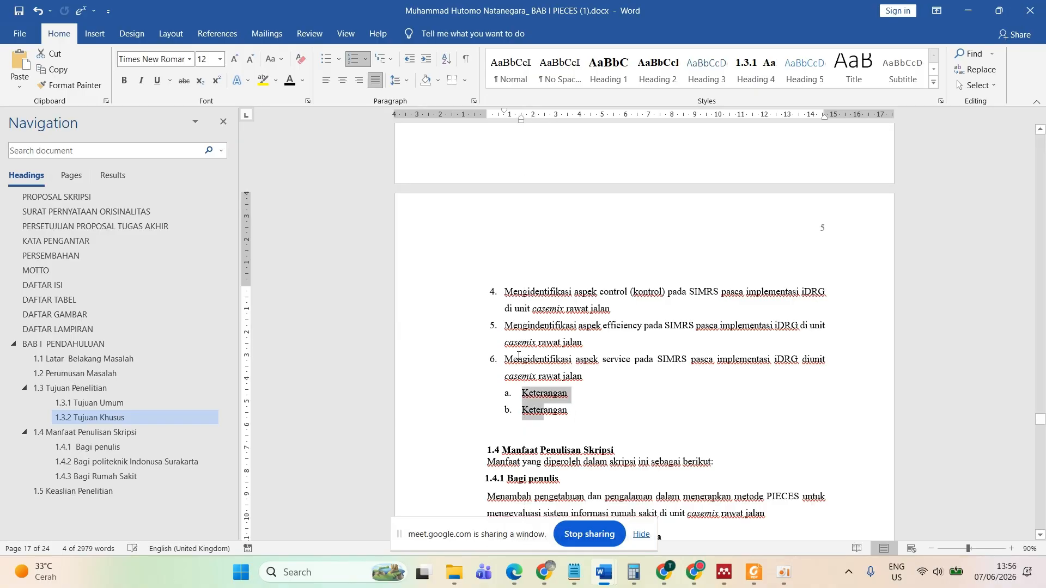
{"action": "left_click", "coordinate": [508, 392]}
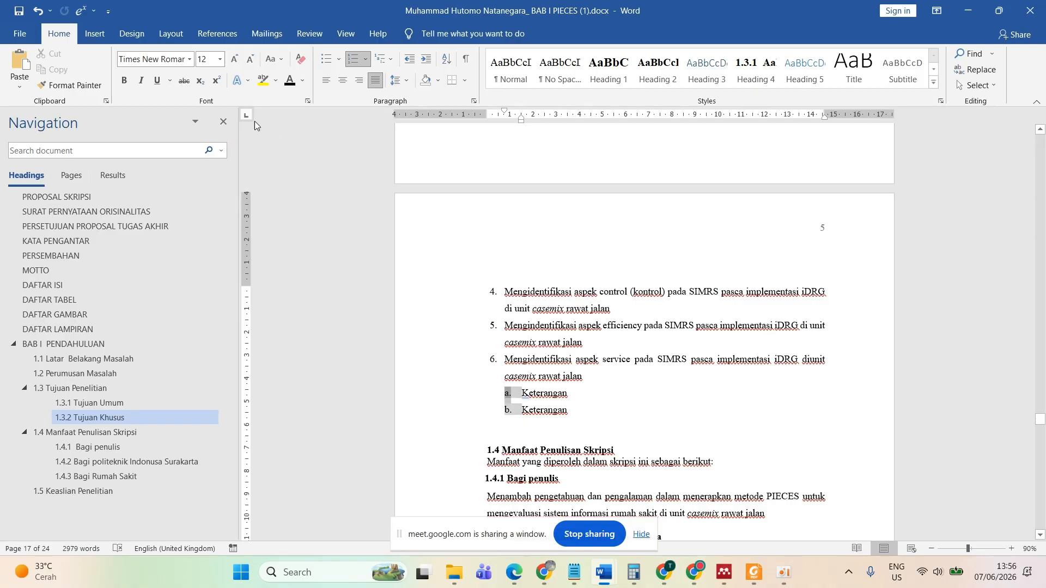
- Add two unnumbered lines, "Hasil" and "hasil", below sub-item b. Keterangan
{"action": "left_click", "coordinate": [576, 399]}
{"action": "left_click", "coordinate": [568, 412]}
{"action": "key", "text": "Return"}
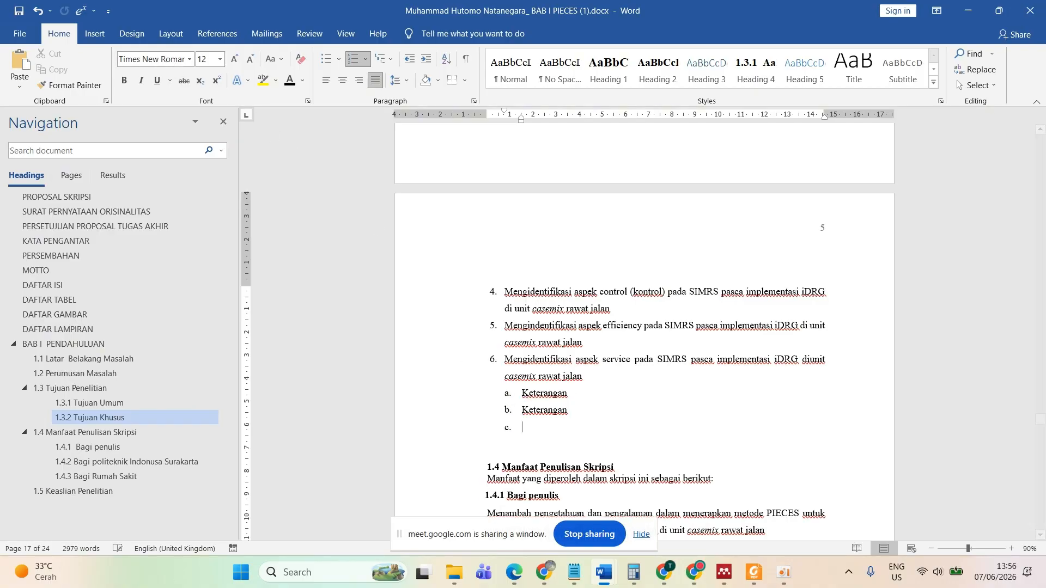
{"action": "key", "text": "BackSpace"}
{"action": "type", "text": "Hasil"}
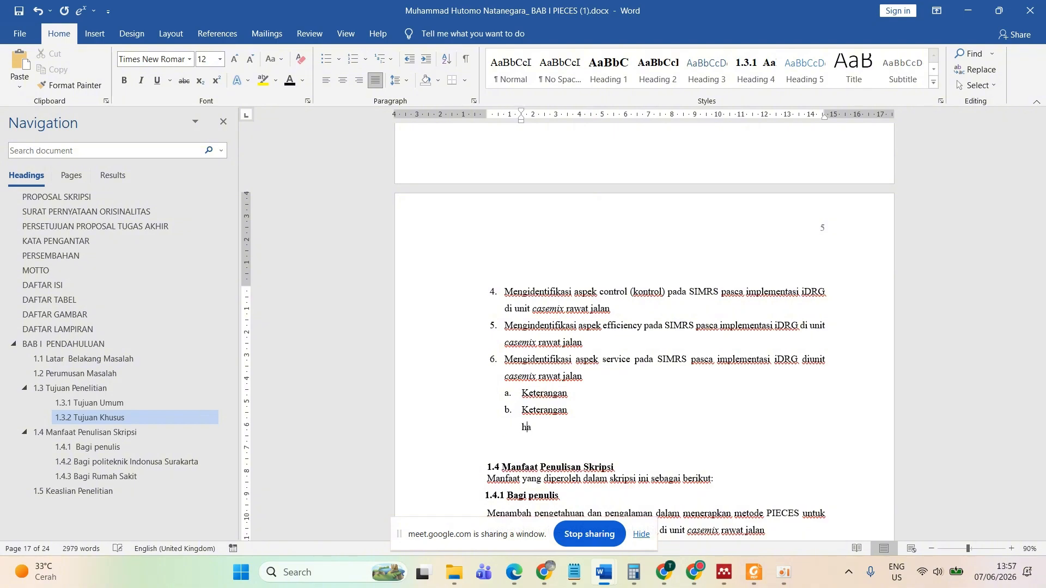
{"action": "key", "text": "Return"}
{"action": "type", "text": "hasil"}
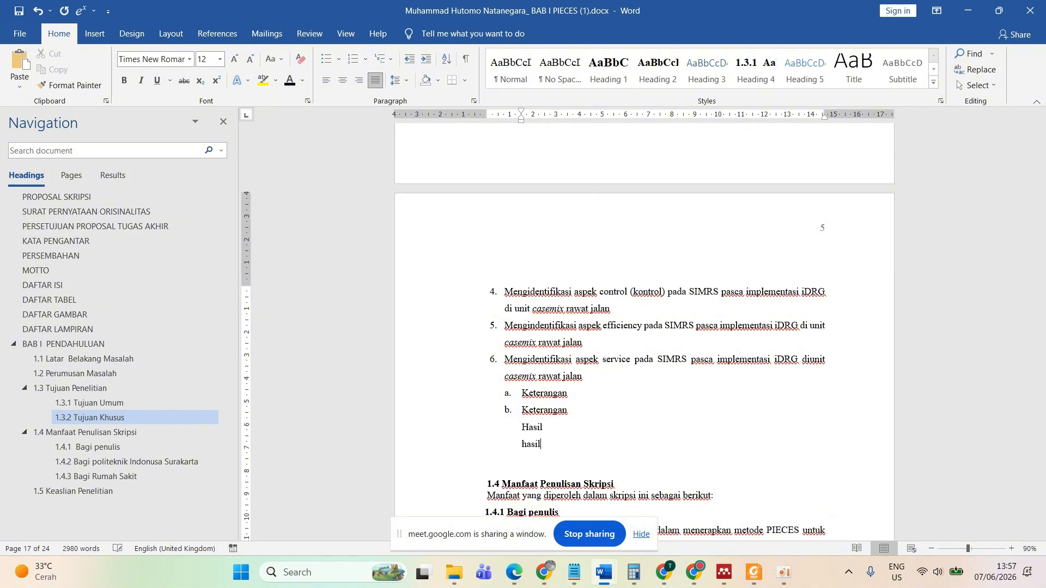
- Number the two Hasil lines 1) and 2), align the numbers with the Keterangan text and reduce the hanging indent
{"action": "left_click_drag", "start_coordinate": [522, 424], "coordinate": [546, 449]}
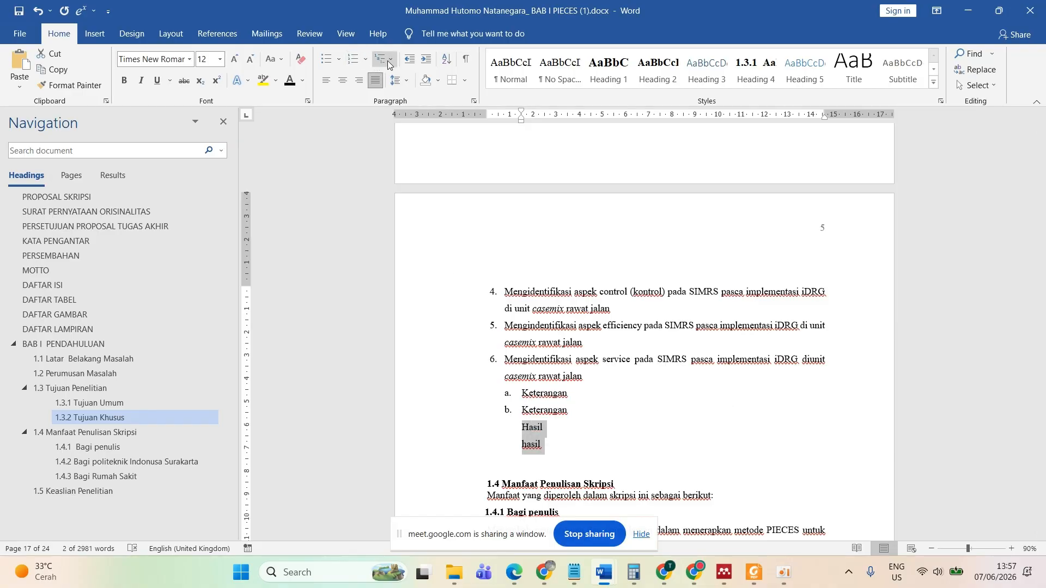
{"action": "left_click", "coordinate": [366, 60]}
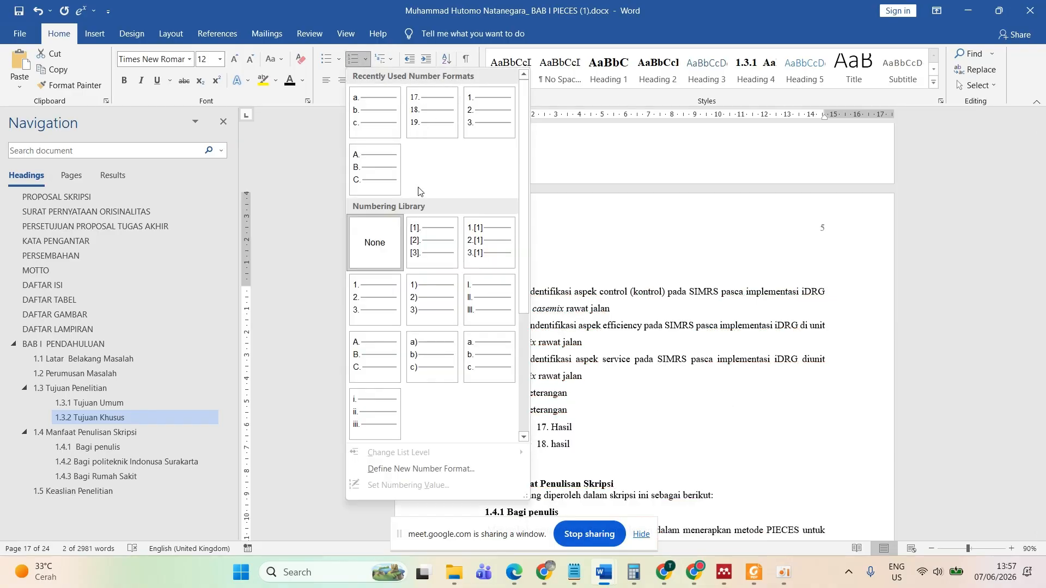
{"action": "left_click", "coordinate": [443, 291]}
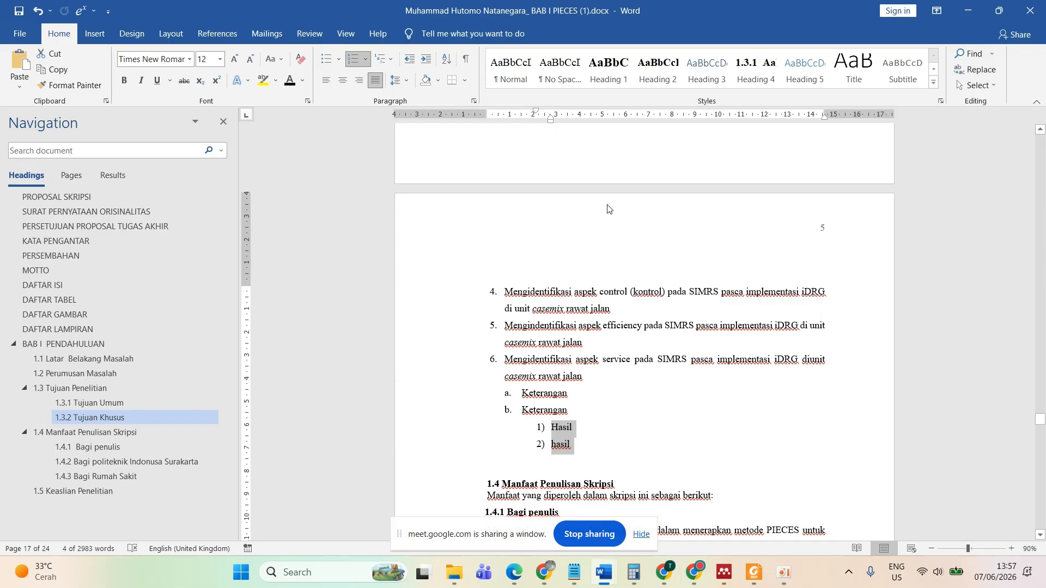
{"action": "mouse_move", "coordinate": [536, 112]}
{"action": "left_mouse_down"}
{"action": "mouse_move", "coordinate": [524, 118]}
{"action": "mouse_move", "coordinate": [549, 119]}
{"action": "mouse_move", "coordinate": [539, 119]}
{"action": "left_mouse_up"}
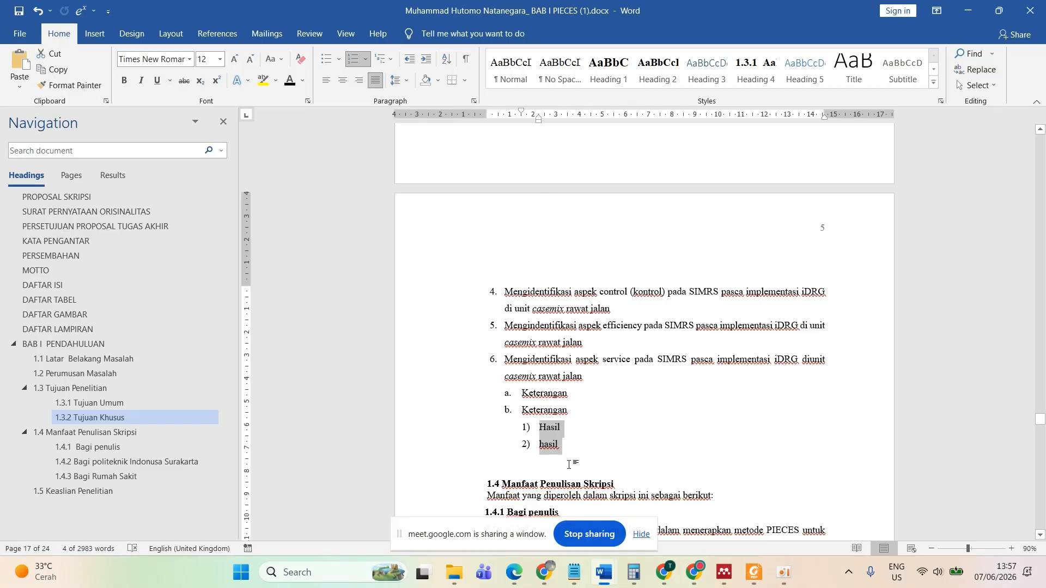
{"action": "scroll", "coordinate": [568, 465], "scroll_direction": "up", "scroll_amount": 10}
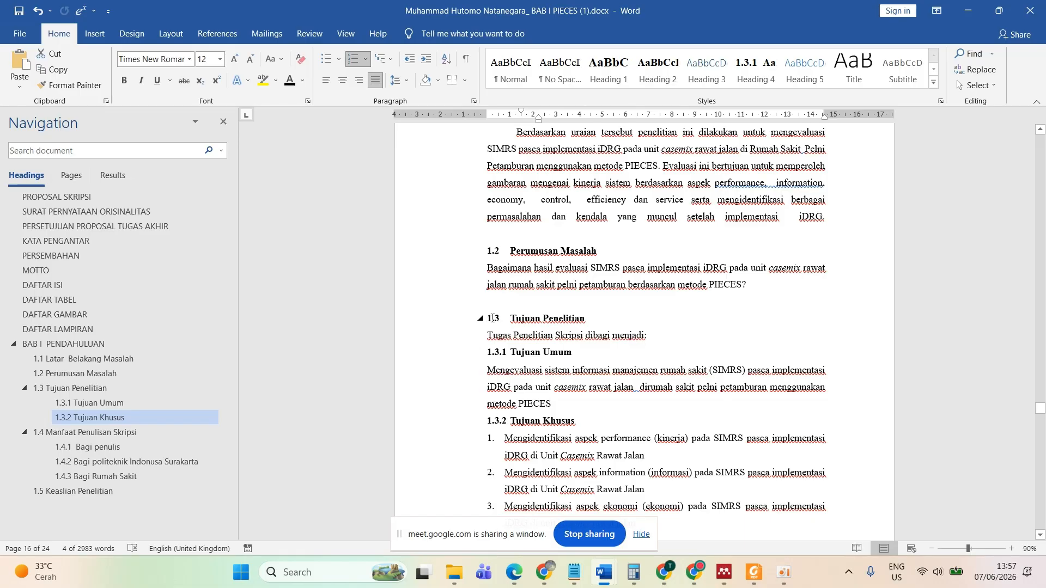
{"action": "scroll", "coordinate": [497, 393], "scroll_direction": "down", "scroll_amount": 10}
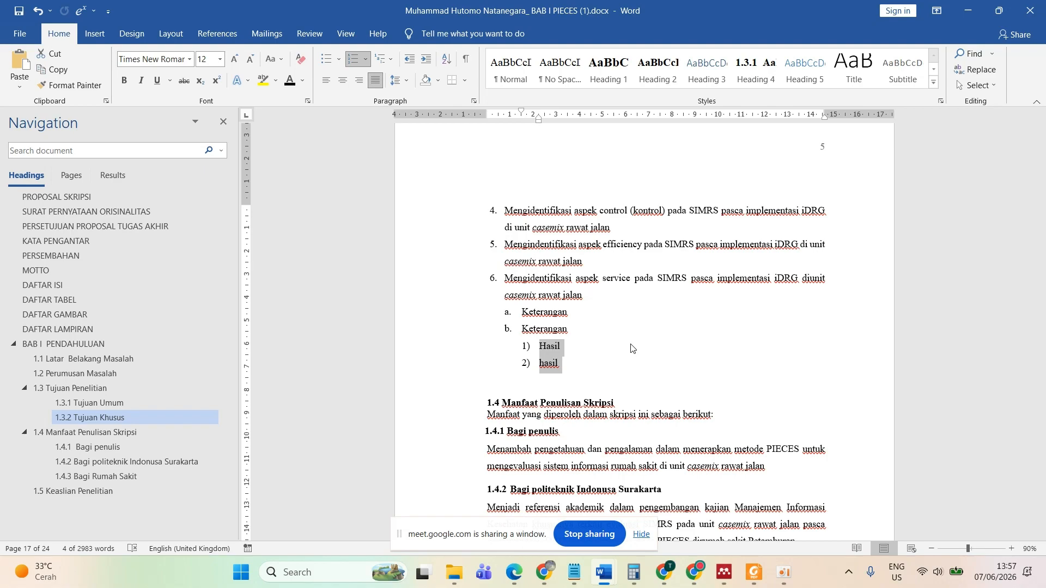
{"action": "scroll", "coordinate": [632, 349], "scroll_direction": "down", "scroll_amount": 15}
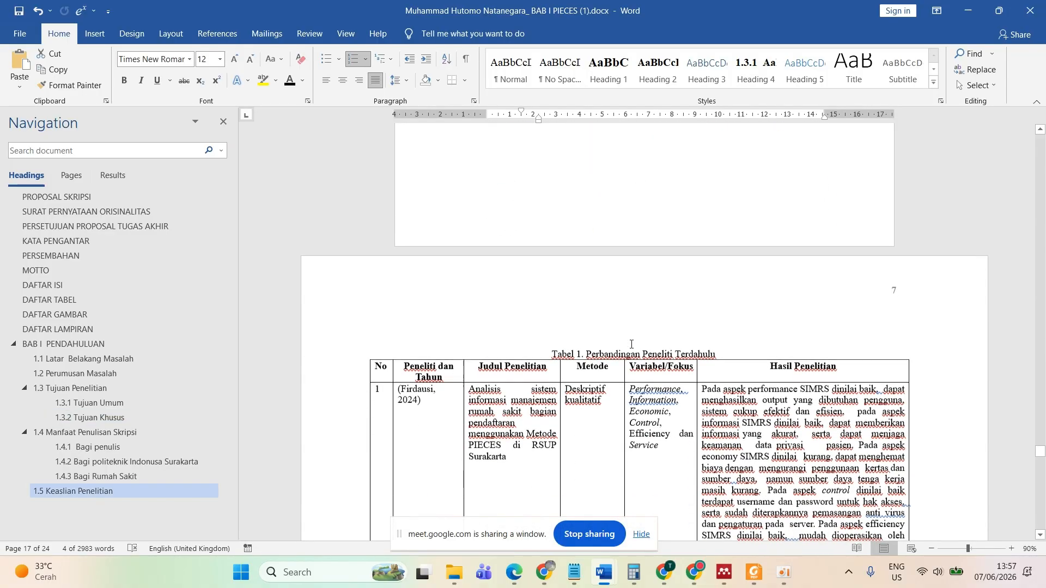
- Insert the fish price list picture from this device on the empty line below the i) item of the numbering sample
{"action": "scroll", "coordinate": [632, 344], "scroll_direction": "down", "scroll_amount": 15}
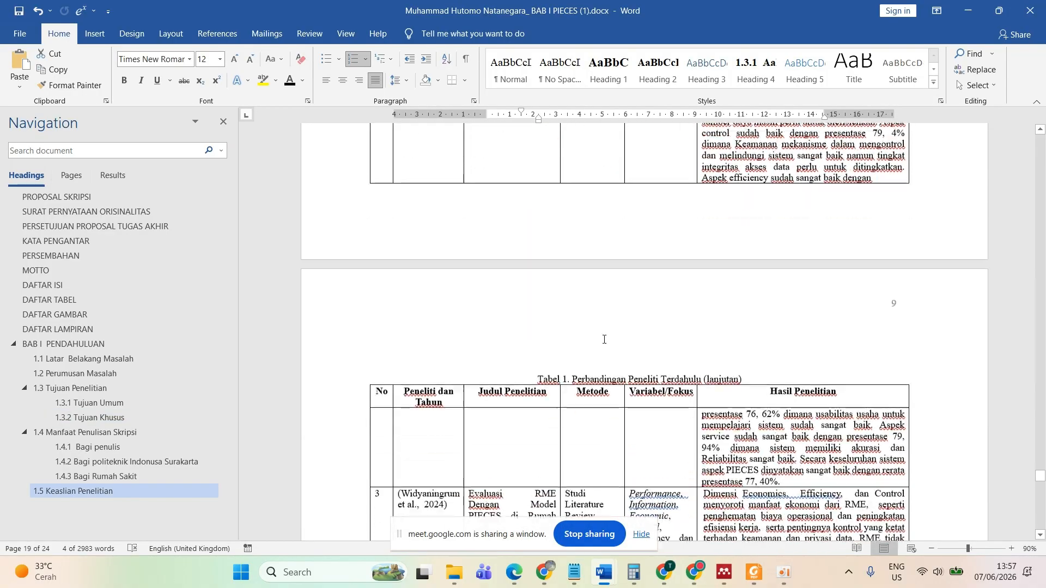
{"action": "scroll", "coordinate": [604, 340], "scroll_direction": "down", "scroll_amount": 1}
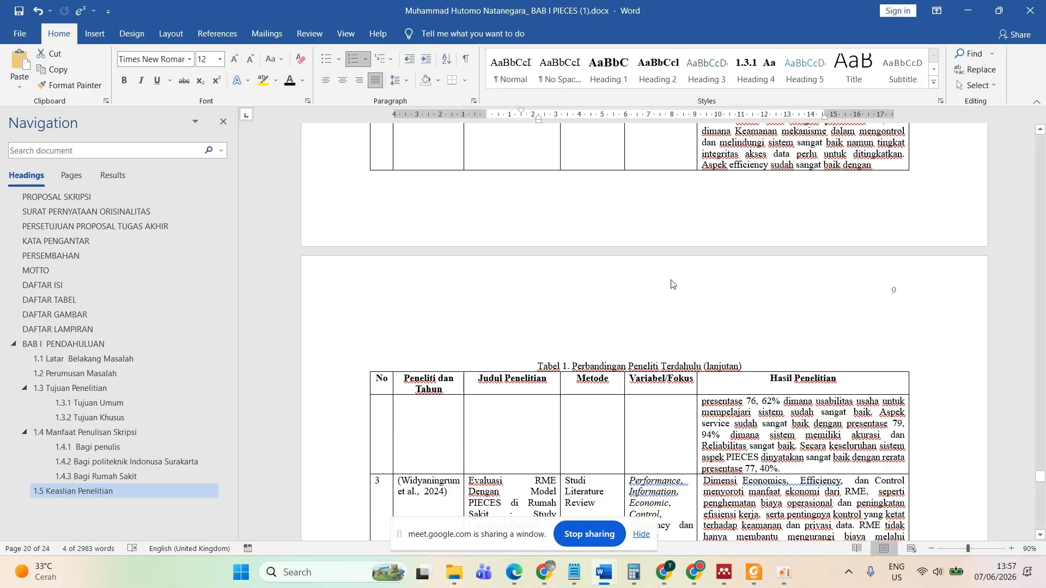
{"action": "scroll", "coordinate": [590, 288], "scroll_direction": "up", "scroll_amount": 15}
{"action": "scroll", "coordinate": [589, 285], "scroll_direction": "up", "scroll_amount": 20}
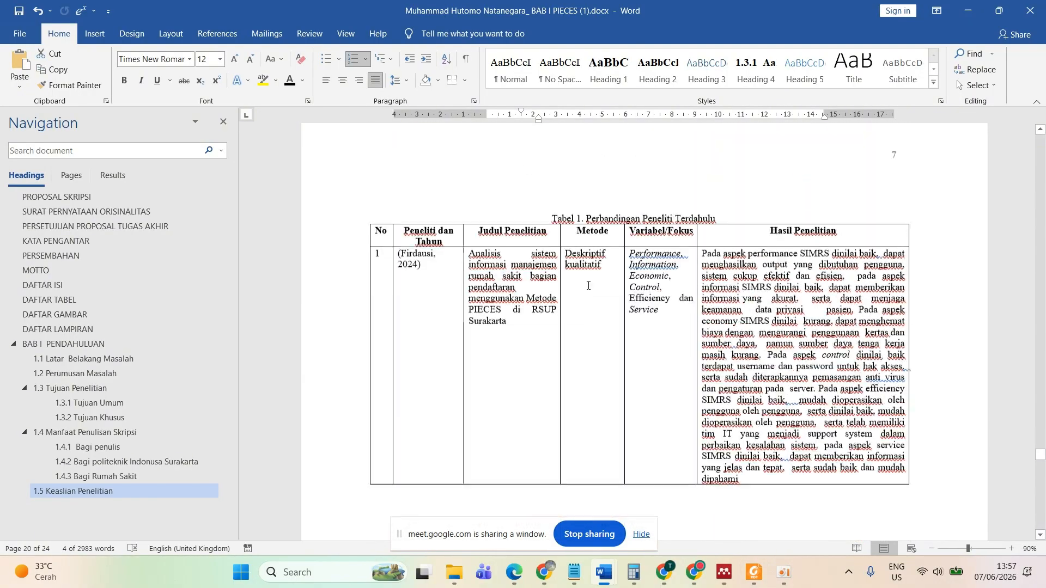
{"action": "scroll", "coordinate": [589, 285], "scroll_direction": "down", "scroll_amount": 5}
{"action": "left_click", "coordinate": [562, 288]}
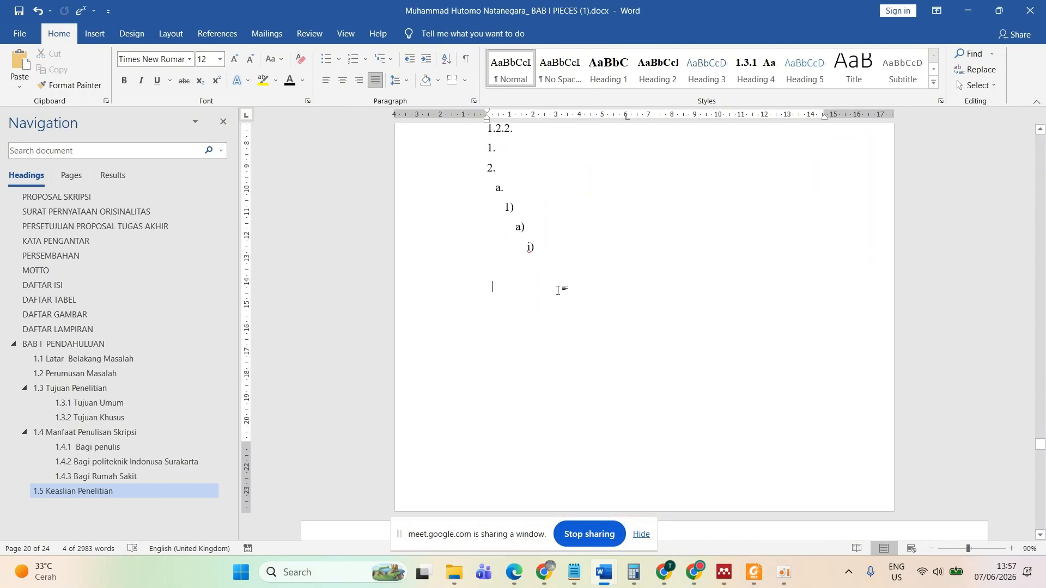
{"action": "left_click", "coordinate": [94, 34]}
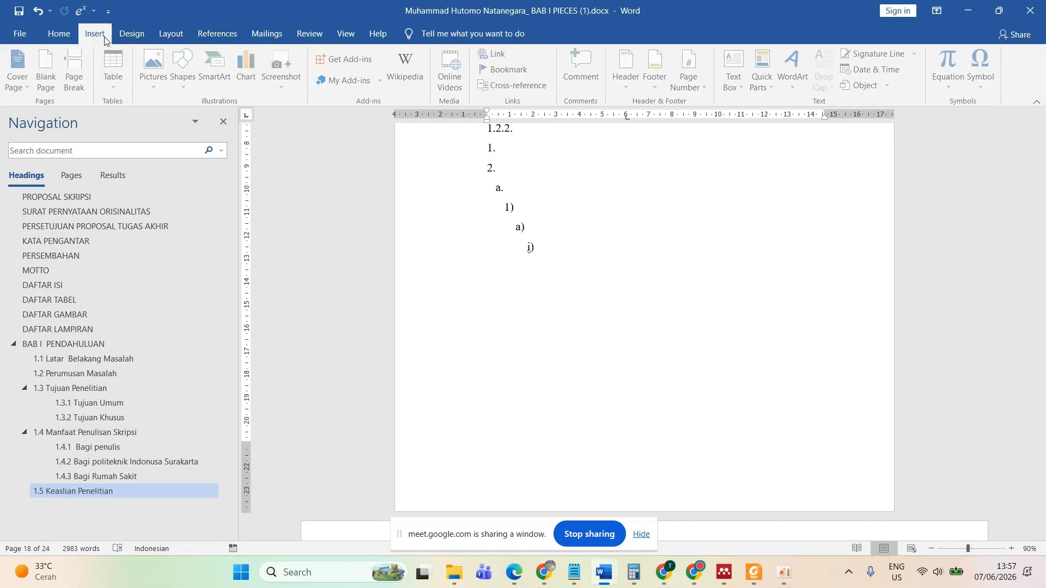
{"action": "left_click", "coordinate": [155, 73]}
{"action": "left_click", "coordinate": [161, 122]}
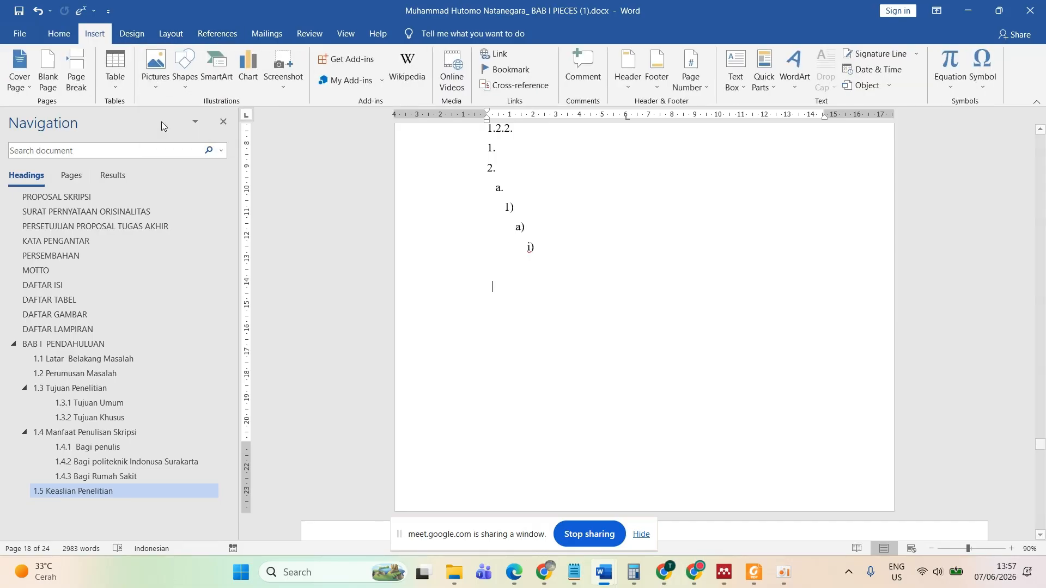
{"action": "scroll", "coordinate": [640, 352], "scroll_direction": "down", "scroll_amount": 2}
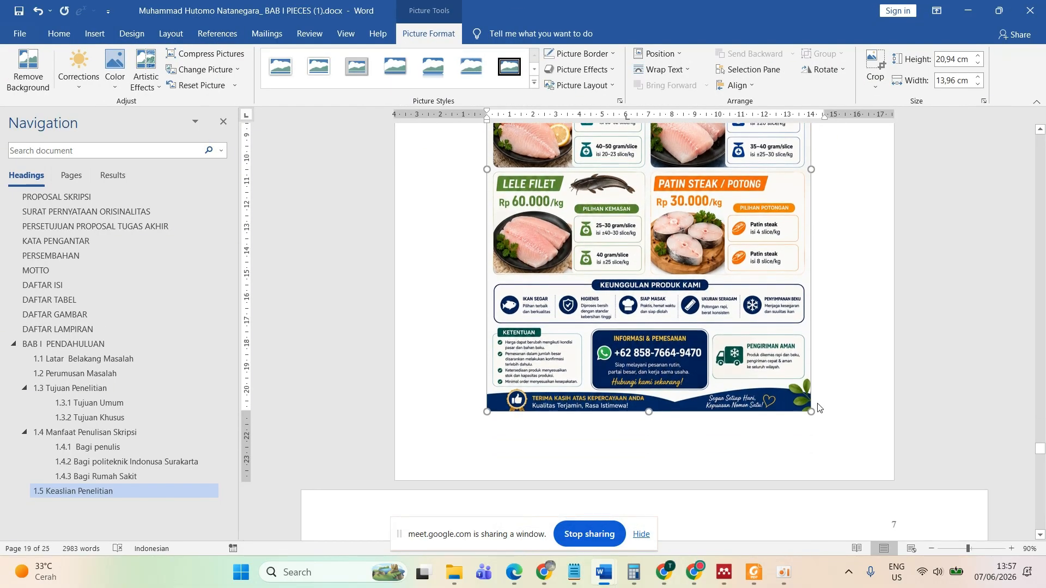
- Add a line after the price list picture, shrink the picture to about 8 cm wide and center it
{"action": "left_click", "coordinate": [824, 406]}
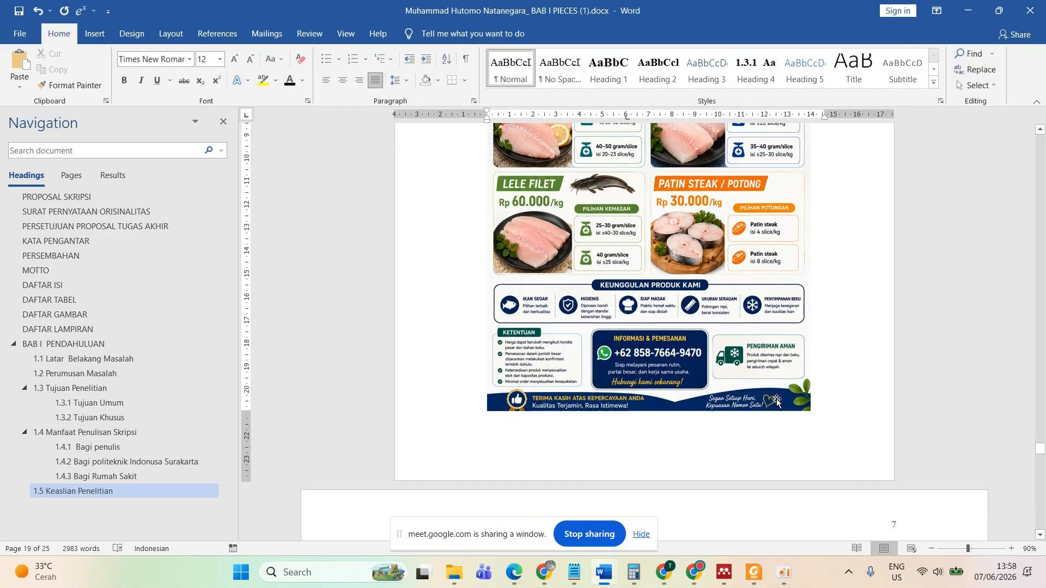
{"action": "key", "text": "ctrl+Return"}
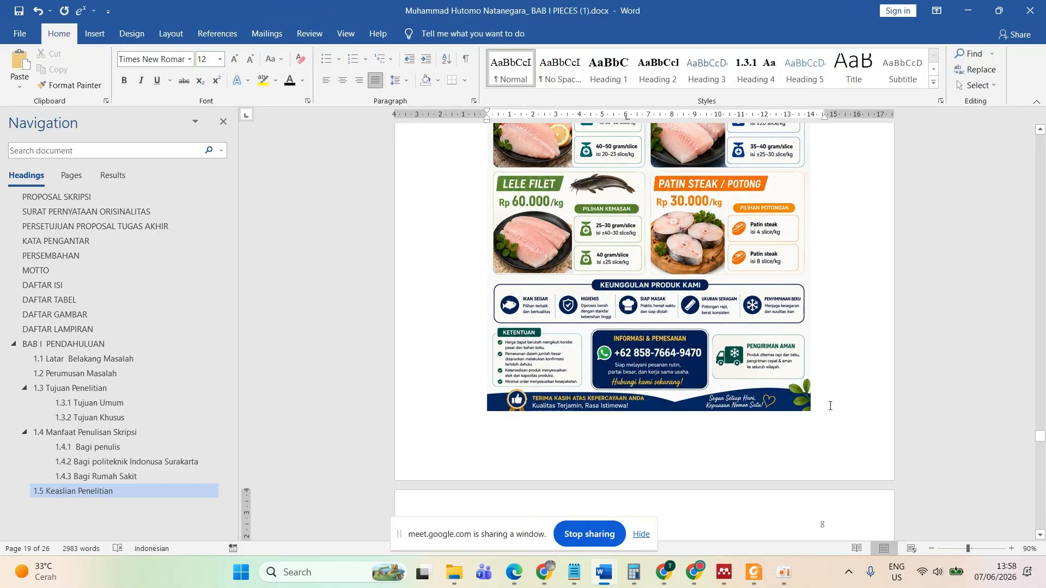
{"action": "left_click", "coordinate": [710, 311]}
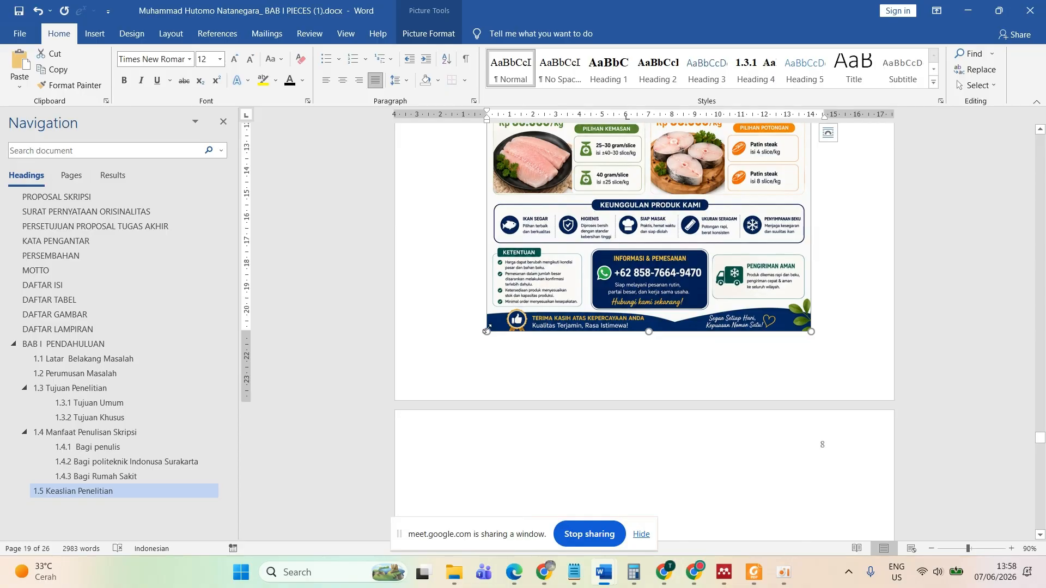
{"action": "left_click_drag", "start_coordinate": [487, 330], "coordinate": [629, 57]}
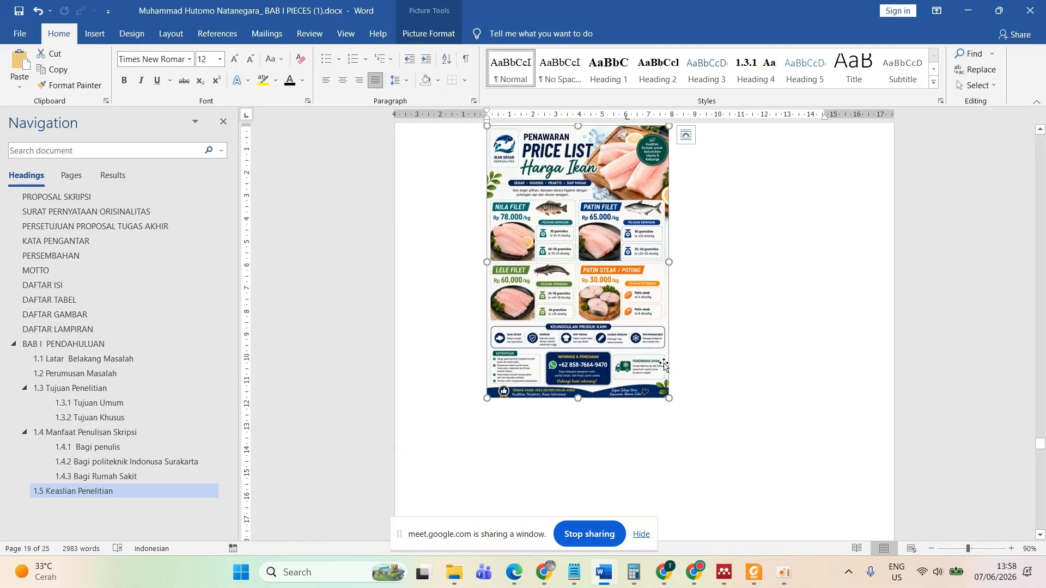
{"action": "key", "text": "ctrl+e"}
- Add two centered lines below the picture: "Sumber: ......." and "Gambar 1.1. Penawaran Harga"
{"action": "left_click", "coordinate": [757, 399]}
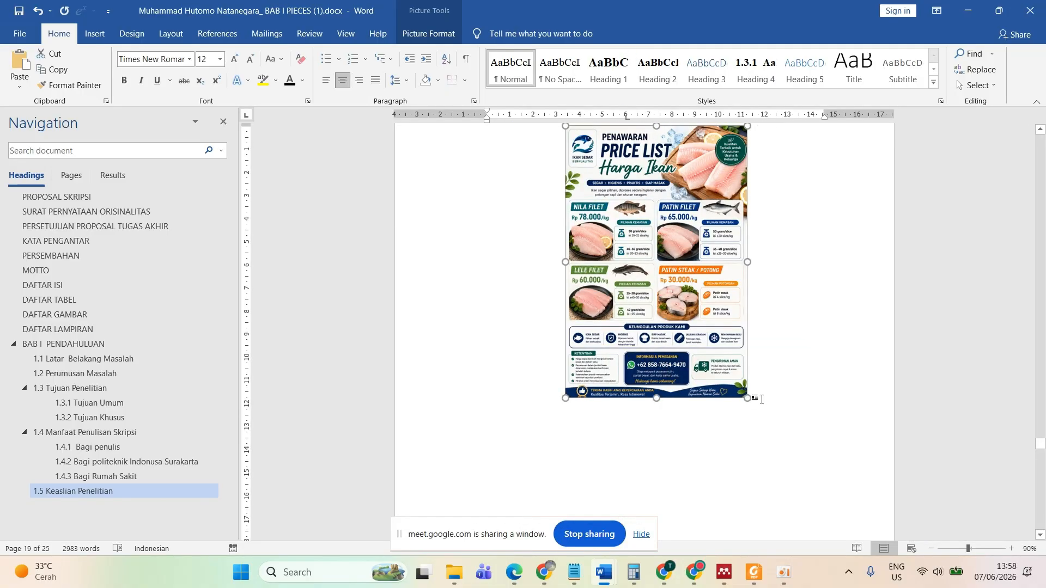
{"action": "key", "text": "Return"}
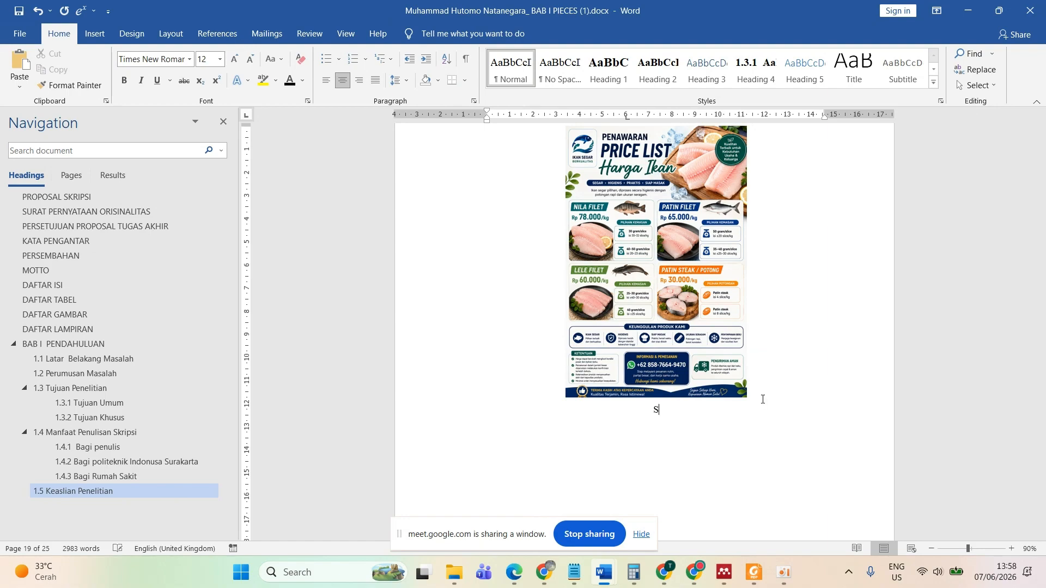
{"action": "type", "text": "Sumber:"}
{"action": "key", "text": "Return"}
{"action": "type", "text": "Gambar 1.1. Penawaran"}
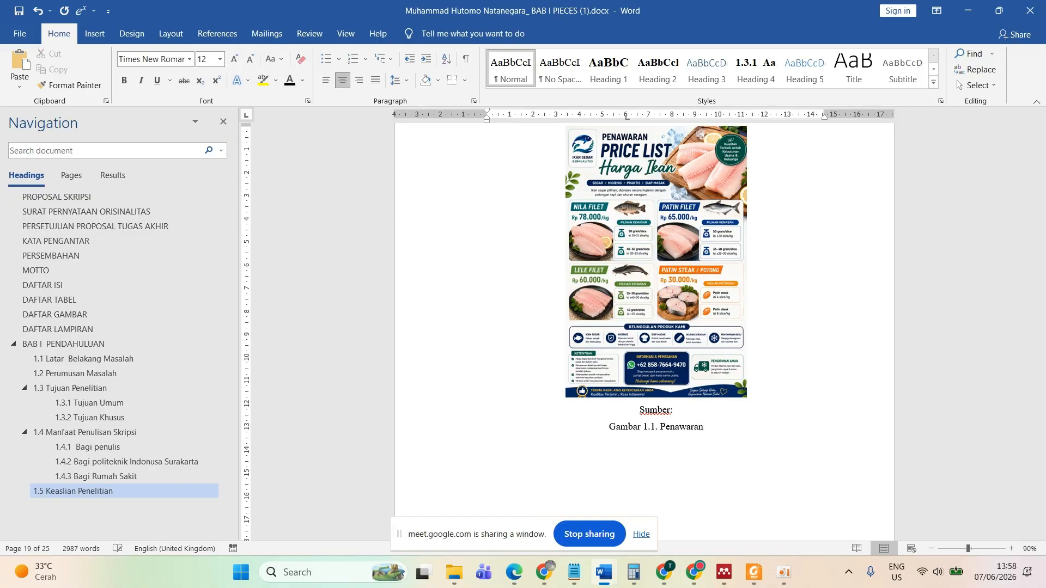
{"action": "type", "text": " Harga"}
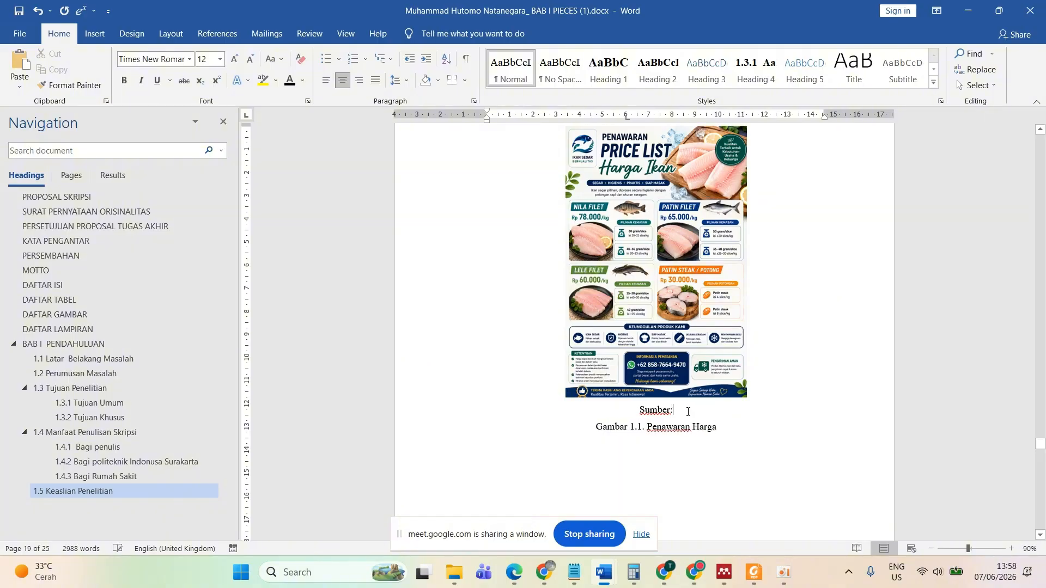
{"action": "type", "text": " ......."}
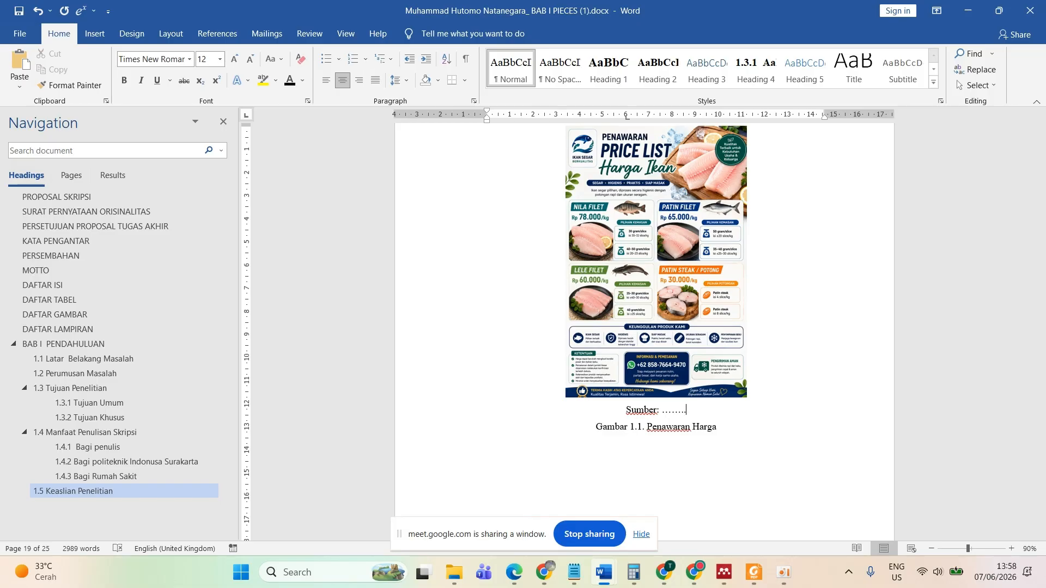
- Set single line spacing for the Sumber and Gambar lines below the picture
{"action": "left_click_drag", "start_coordinate": [692, 427], "coordinate": [658, 402]}
{"action": "key", "text": "ctrl+1"}
{"action": "left_click", "coordinate": [697, 438]}
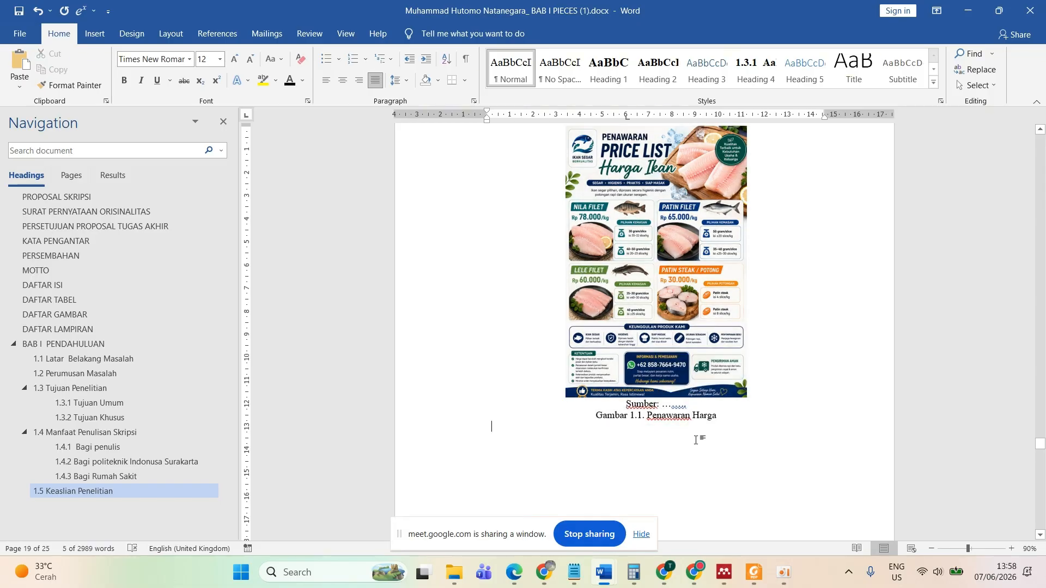
- Create a new caption label "Gambar" and insert its numbered caption in the Penawaran Harga line
{"action": "left_click", "coordinate": [636, 417]}
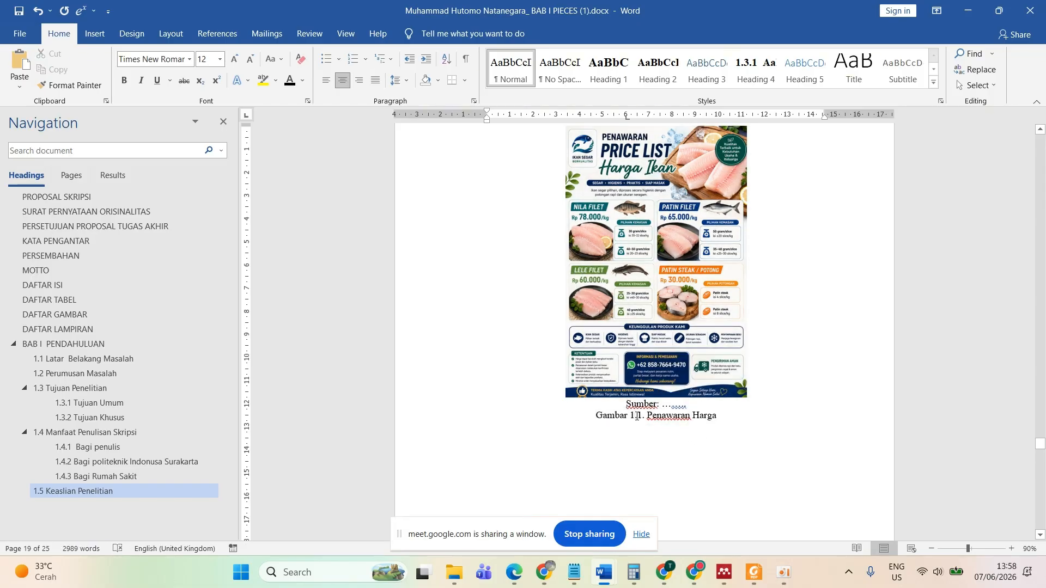
{"action": "left_click_drag", "start_coordinate": [637, 416], "coordinate": [628, 416]}
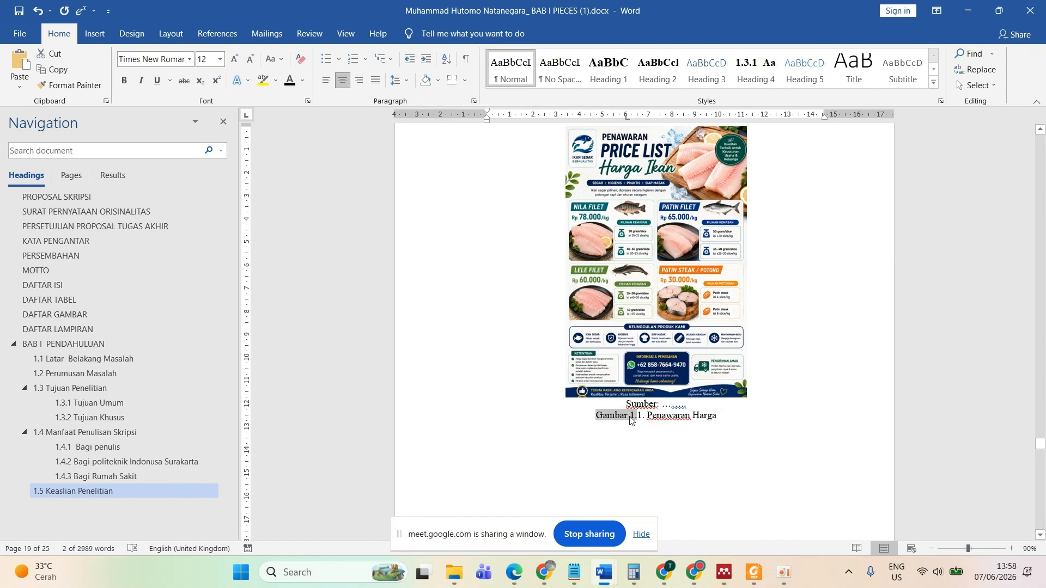
{"action": "left_click", "coordinate": [631, 417]}
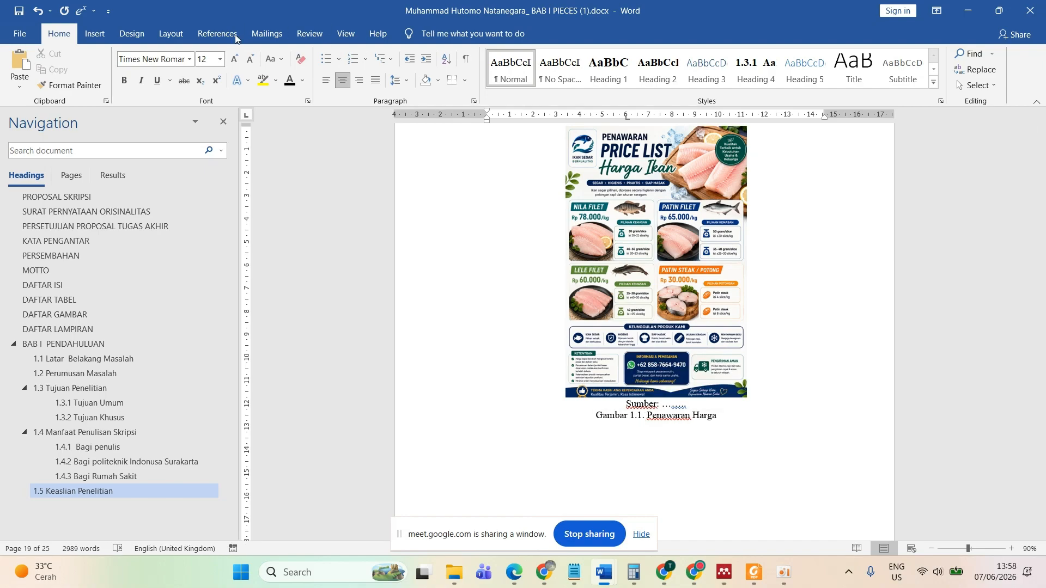
{"action": "left_click", "coordinate": [217, 33]}
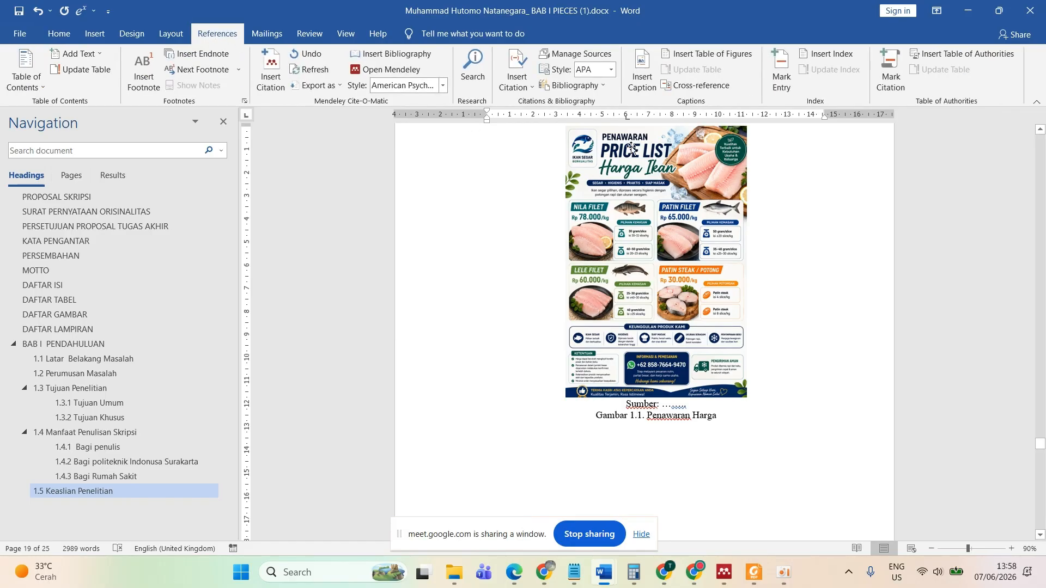
{"action": "left_click", "coordinate": [647, 82]}
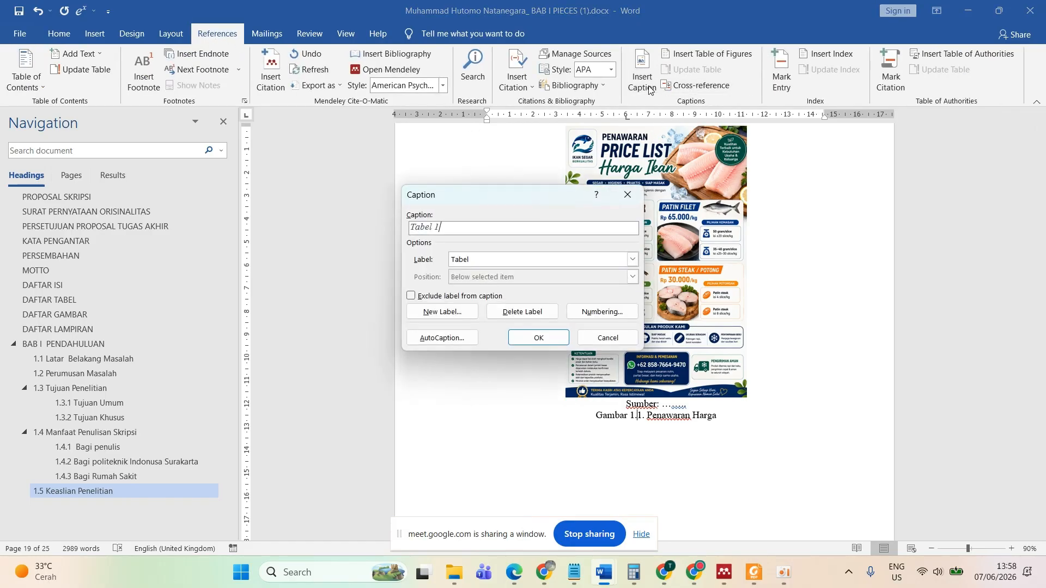
{"action": "left_click", "coordinate": [446, 312]}
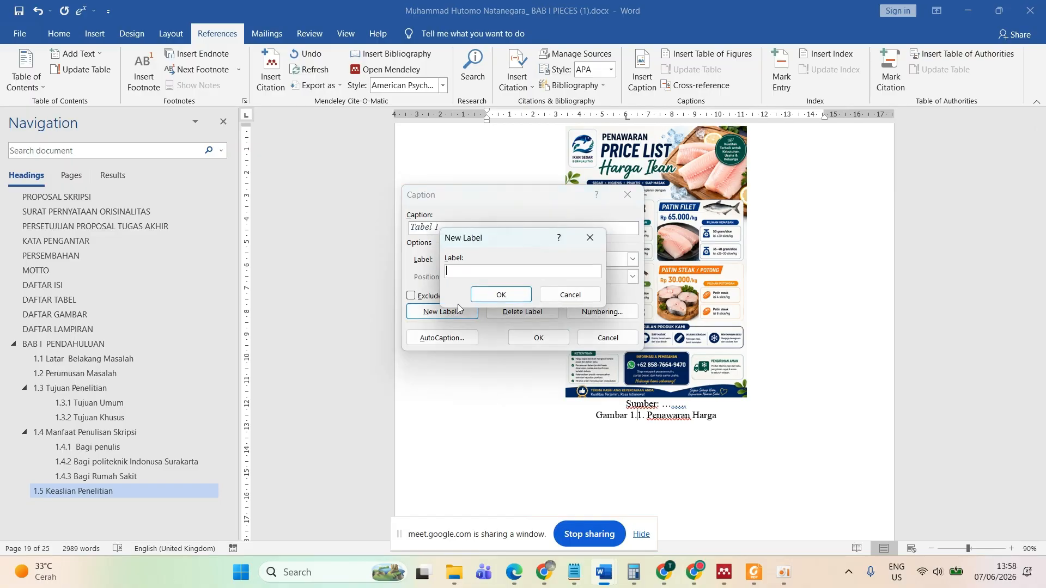
{"action": "type", "text": "Gambar"}
{"action": "left_click", "coordinate": [483, 287]}
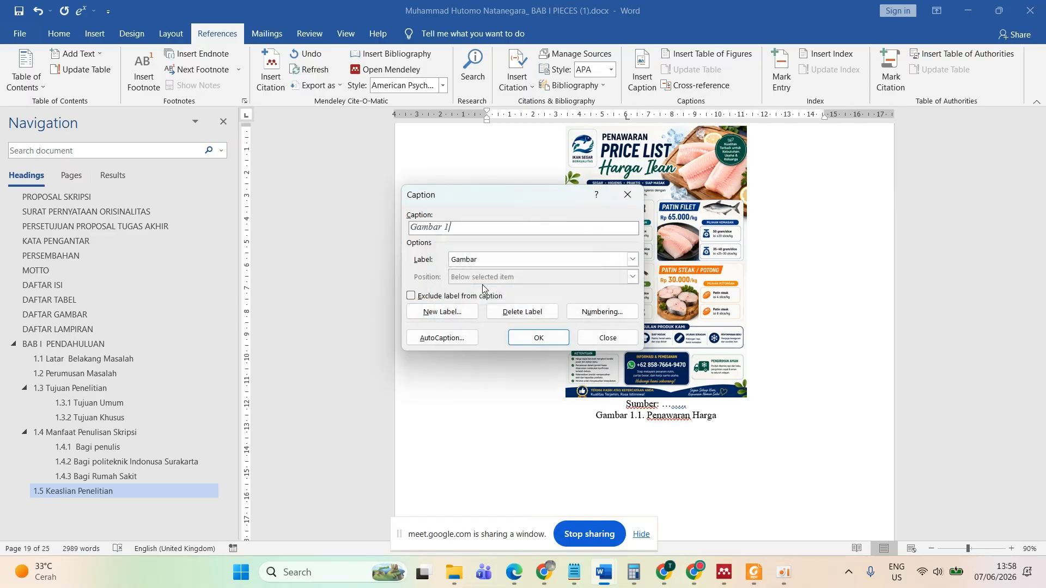
{"action": "left_click", "coordinate": [529, 337]}
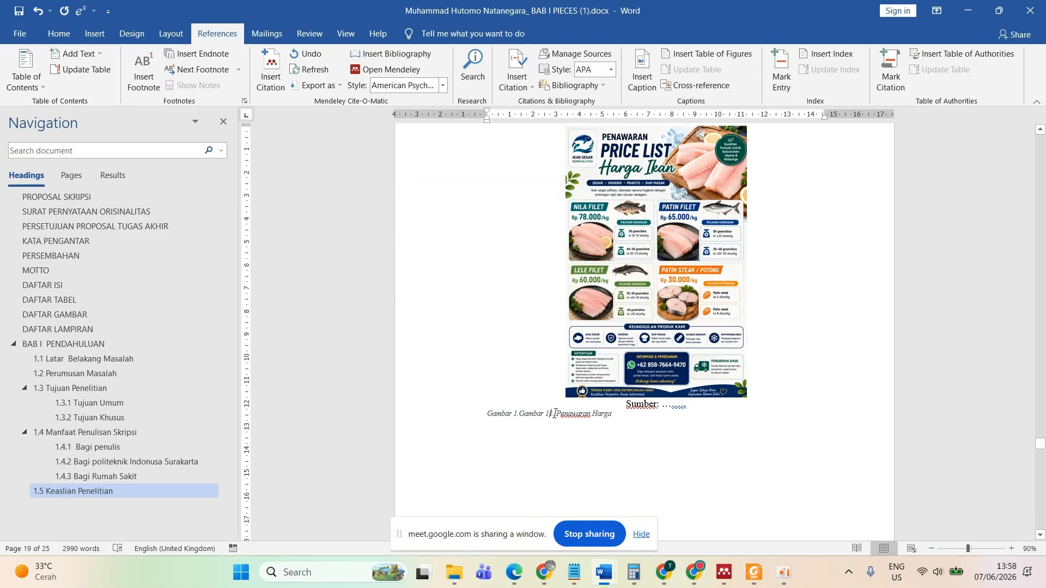
- Delete all the Gambar label and number text in front of "Penawaran Harga"
{"action": "left_click_drag", "start_coordinate": [553, 414], "coordinate": [519, 415]}
{"action": "key", "text": "BackSpace"}
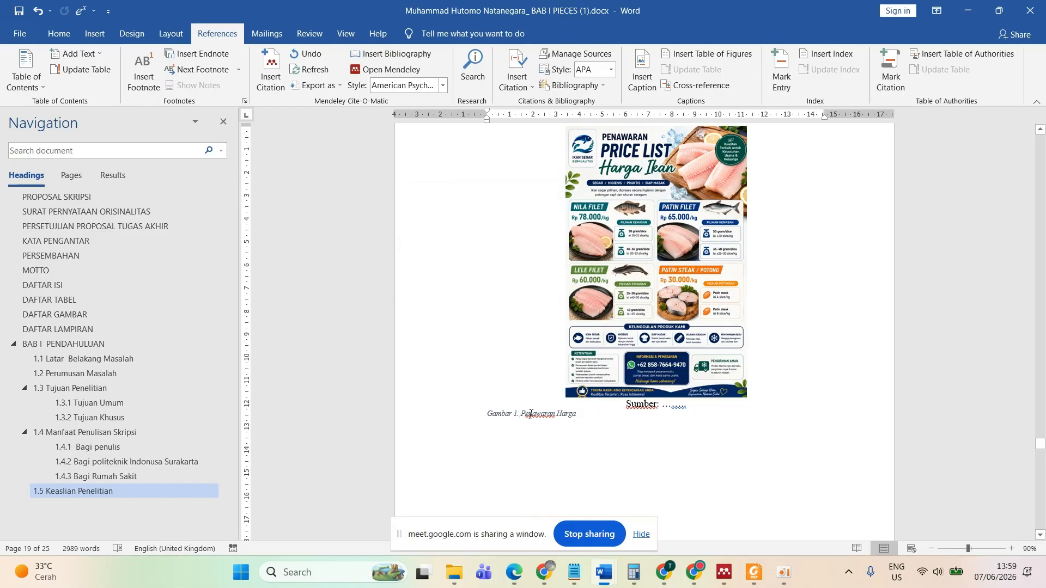
{"action": "key", "text": "BackSpace"}
{"action": "key", "text": "BackSpace"}
{"action": "key", "text": "BackSpace"}
{"action": "key", "text": "BackSpace"}
{"action": "key", "text": "BackSpace"}
{"action": "key", "text": "BackSpace"}
{"action": "key", "text": "BackSpace"}
{"action": "key", "text": "BackSpace"}
{"action": "key", "text": "BackSpace"}
{"action": "key", "text": "BackSpace"}
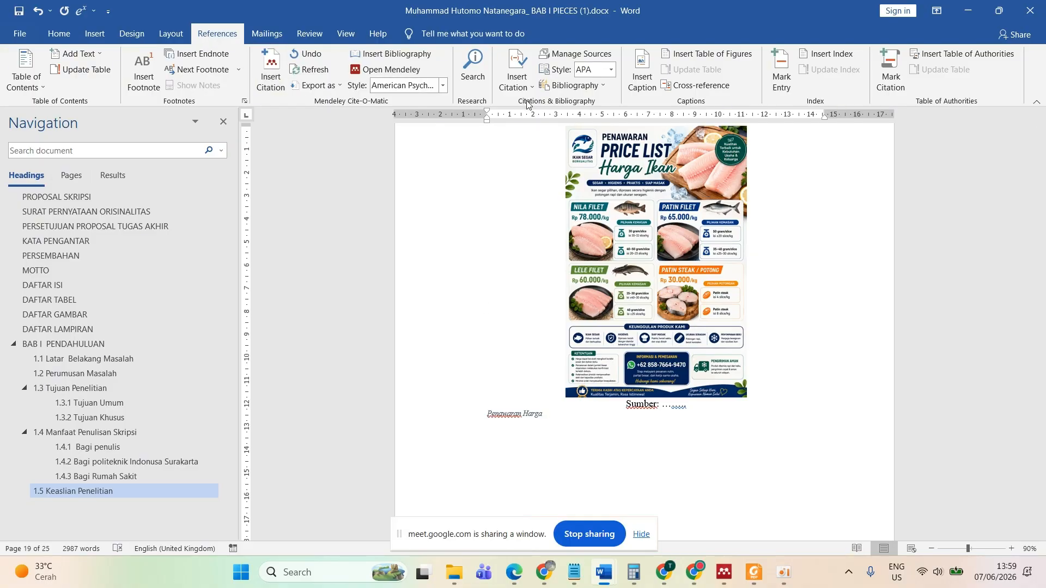
- Insert the automatic caption "Gambar 1" before "Penawaran Harga" and follow the number with a period
{"action": "left_click", "coordinate": [518, 79]}
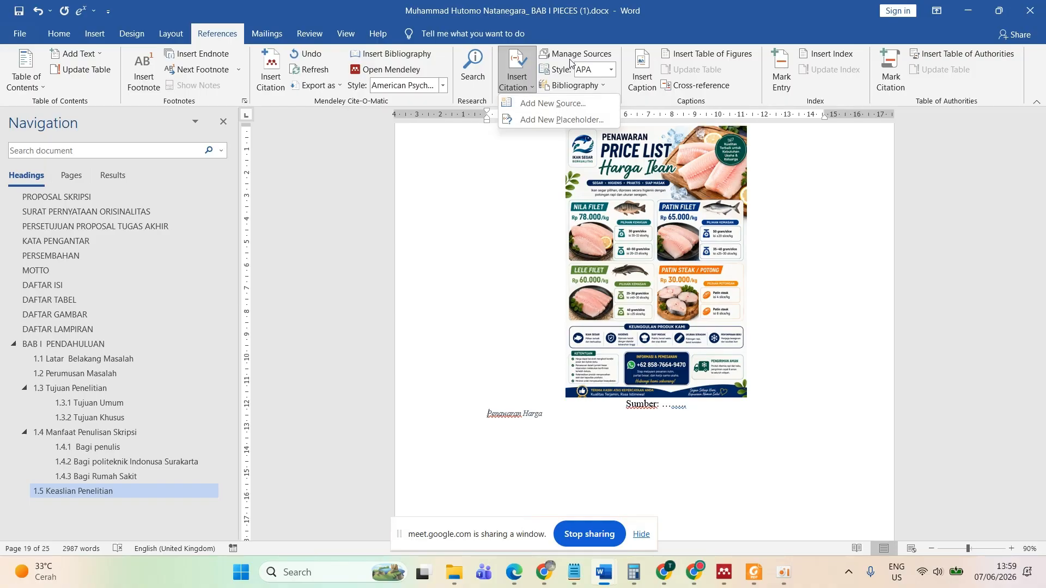
{"action": "left_click", "coordinate": [644, 81]}
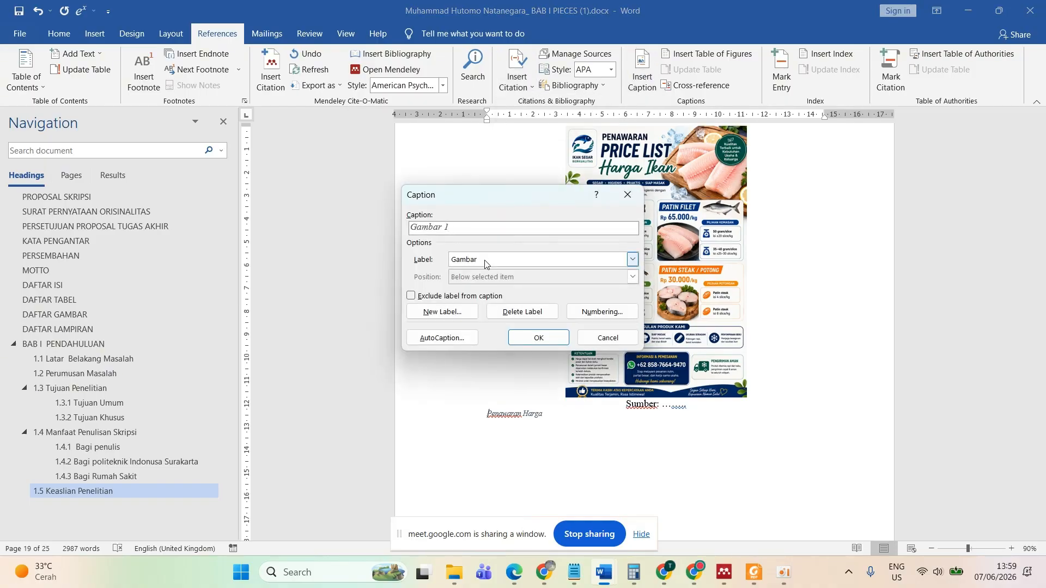
{"action": "left_click", "coordinate": [536, 334]}
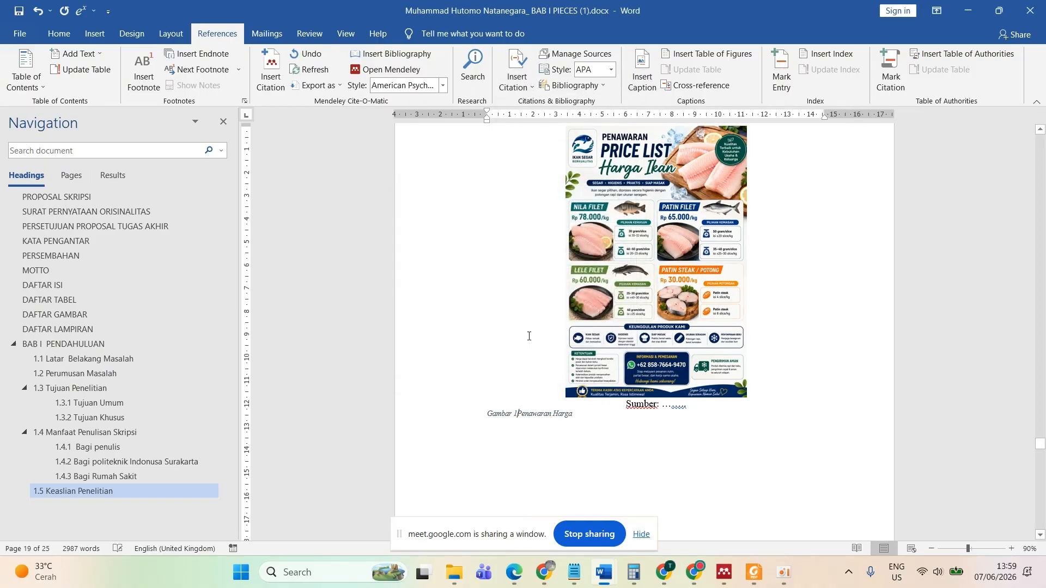
{"action": "type", "text": "."}
- Format the "Gambar 1. Penawaran Harga" caption as 12 pt, non-italic, black and centered
{"action": "triple_click", "coordinate": [497, 418]}
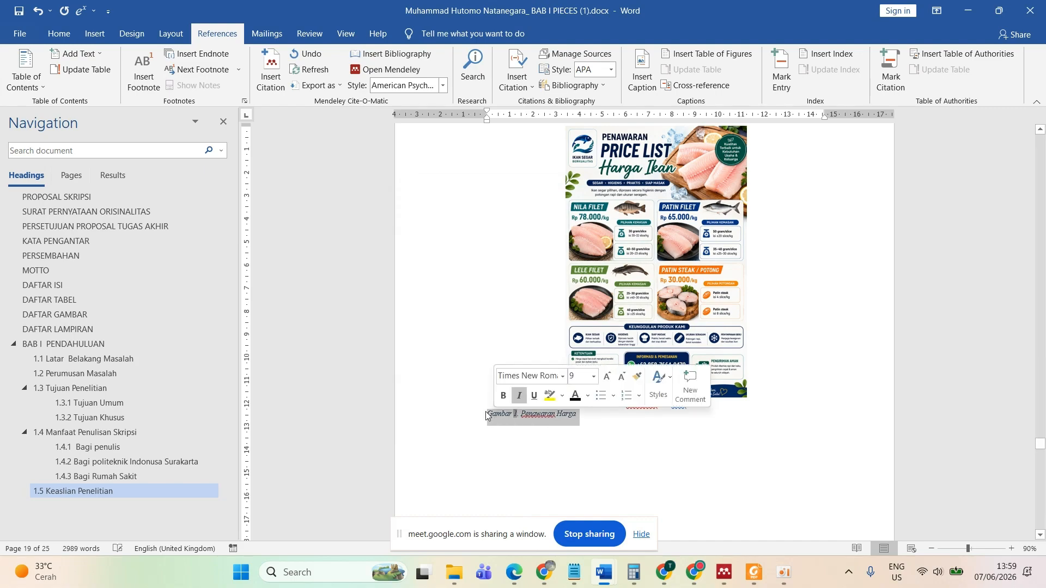
{"action": "left_click", "coordinate": [59, 34]}
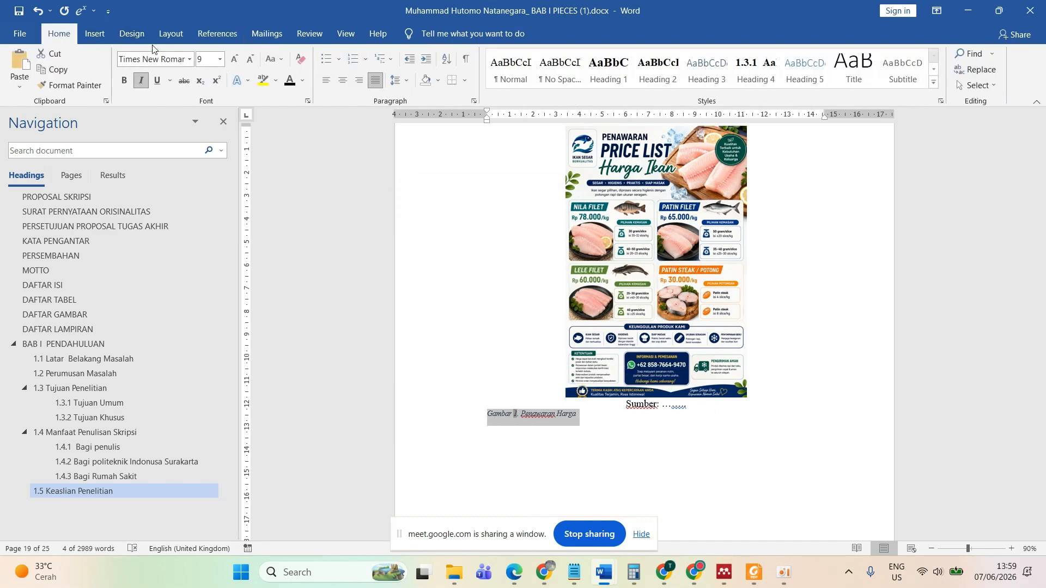
{"action": "left_click", "coordinate": [234, 59]}
{"action": "left_click", "coordinate": [234, 59]}
{"action": "left_click", "coordinate": [234, 58]}
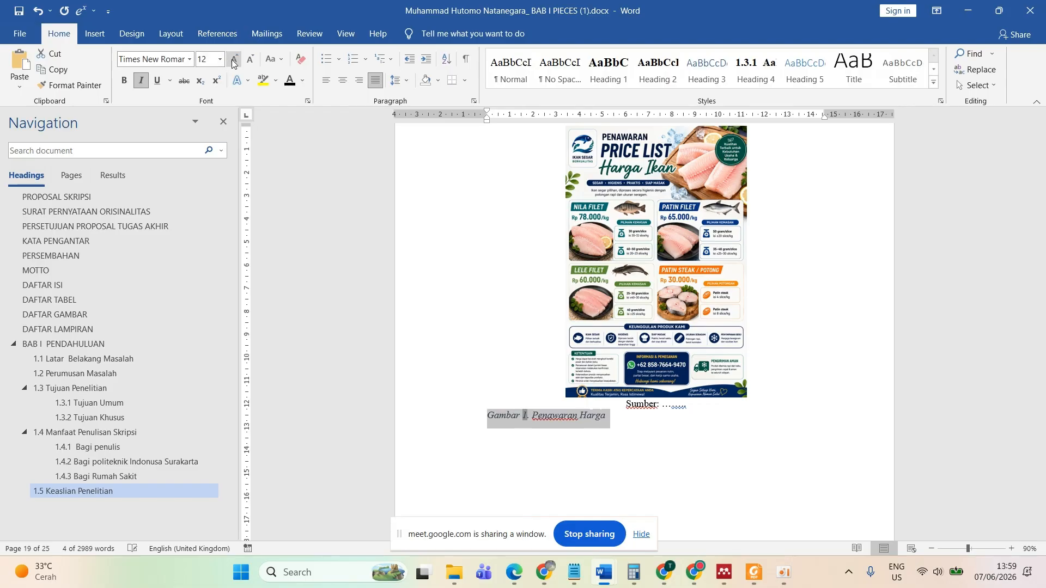
{"action": "left_click", "coordinate": [143, 83]}
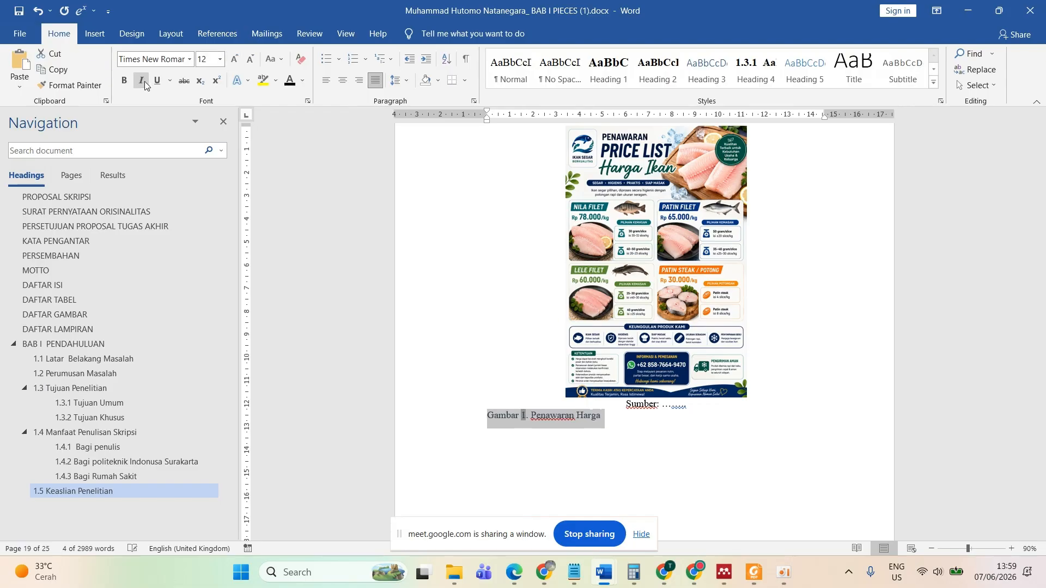
{"action": "left_click", "coordinate": [289, 82]}
{"action": "left_click", "coordinate": [346, 86]}
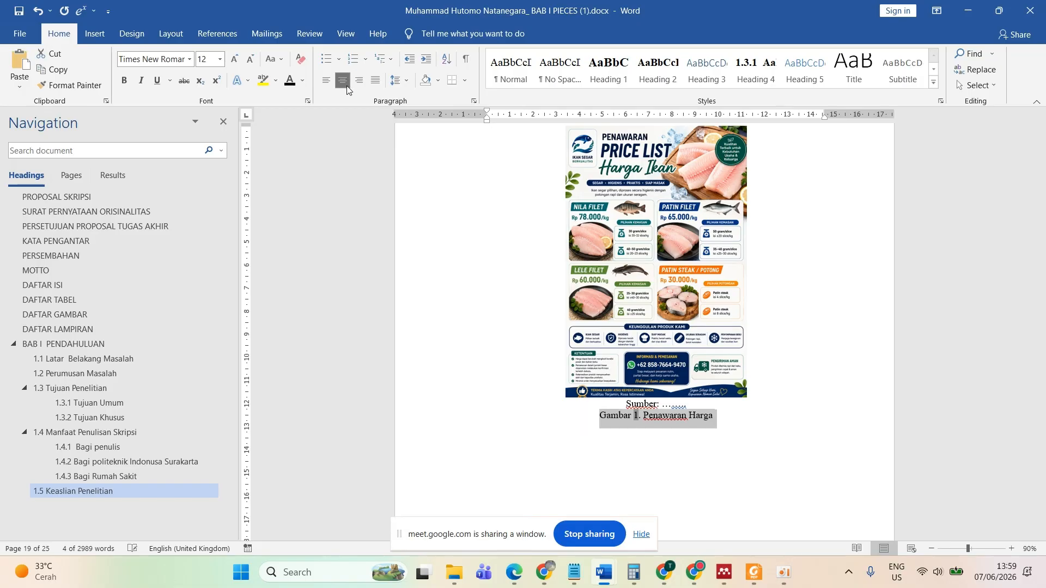
- Extend the number in the Penawaran Harga caption so that it reads "Gambar 1.1."
{"action": "left_click", "coordinate": [735, 444]}
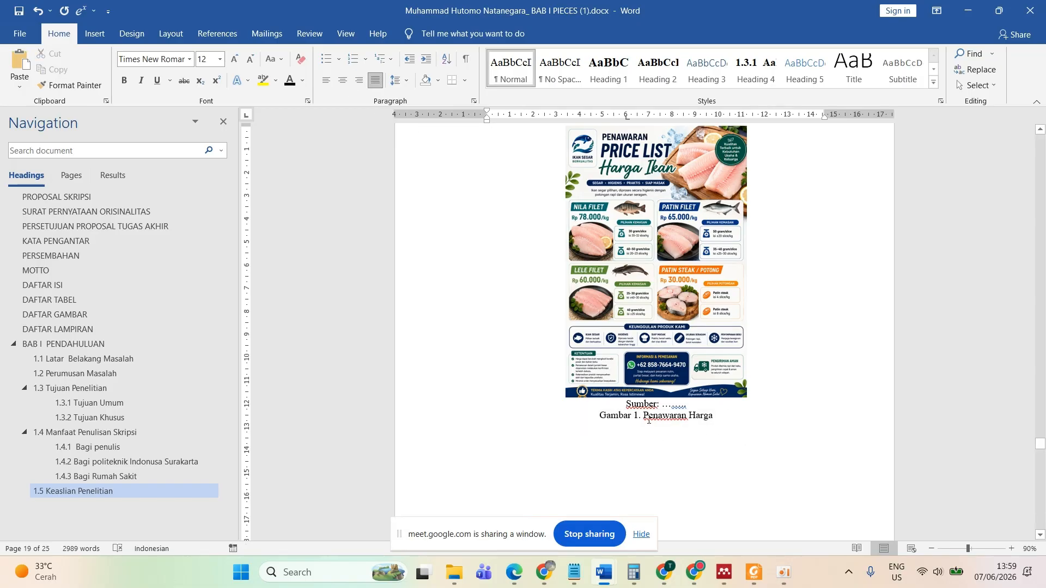
{"action": "left_click_drag", "start_coordinate": [641, 417], "coordinate": [599, 418]}
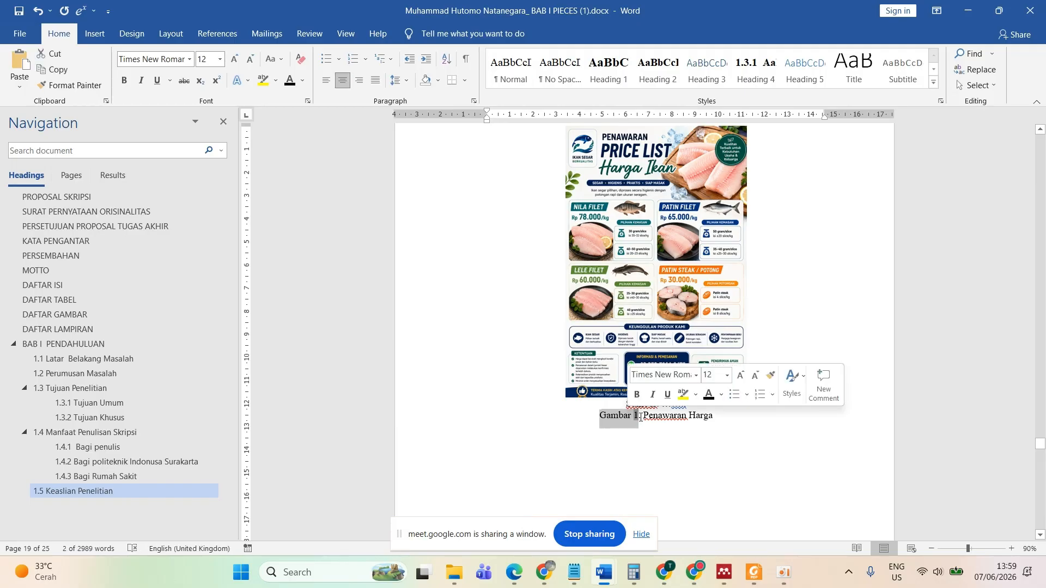
{"action": "left_click", "coordinate": [641, 418]}
{"action": "type", "text": "1"}
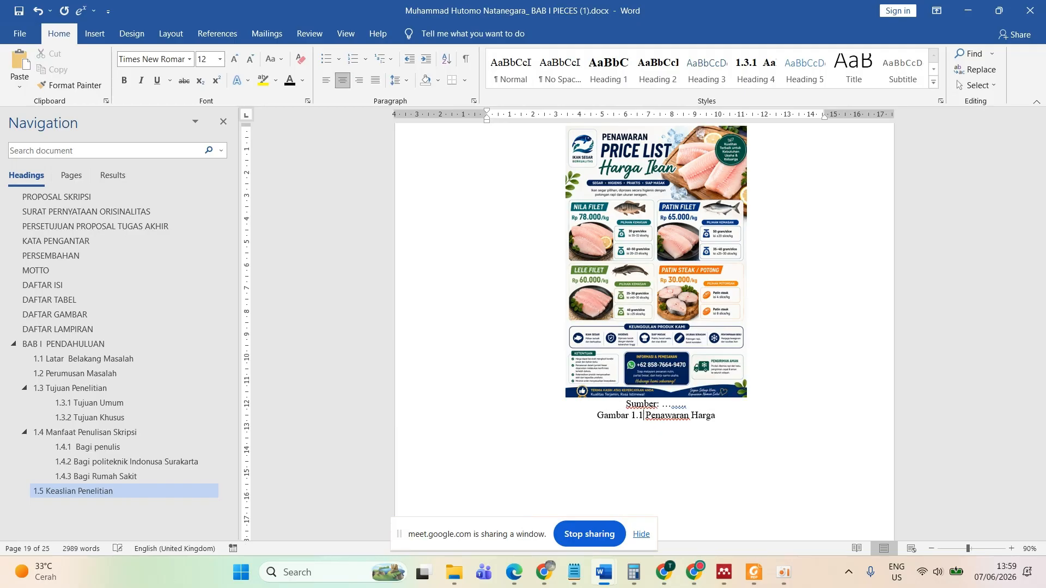
{"action": "type", "text": "."}
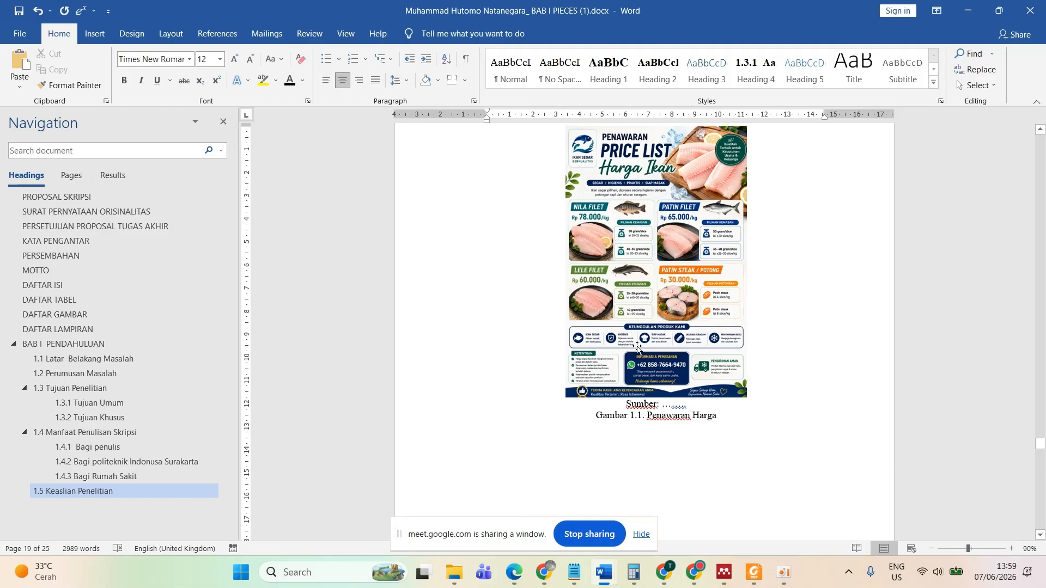
- Create the caption label "Gambar 1." and replace the existing "Gambar 1.1." text before "Penawaran Harga" with its automatic caption
{"action": "left_click", "coordinate": [210, 33]}
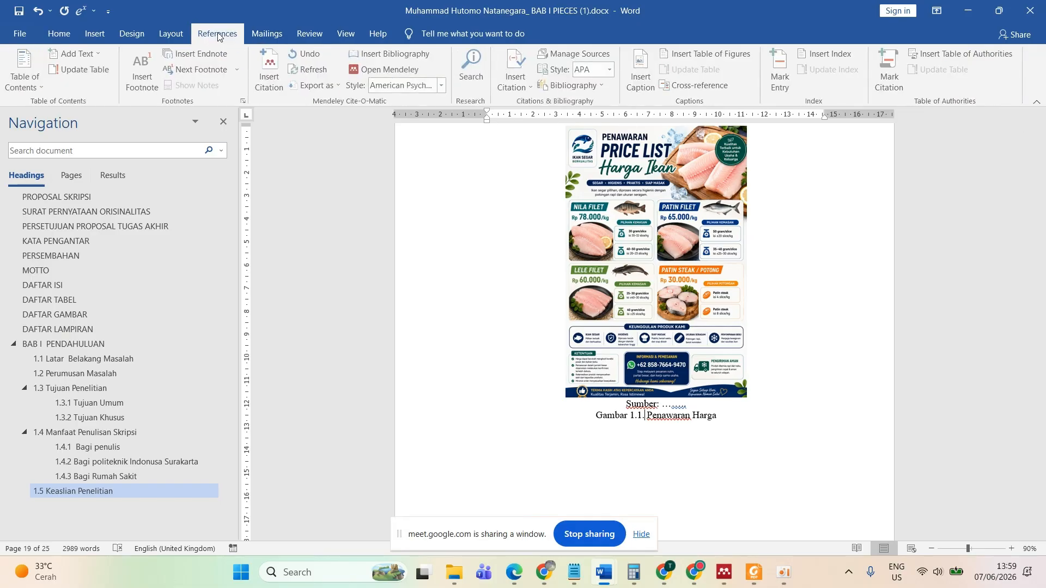
{"action": "left_click", "coordinate": [643, 71]}
{"action": "left_click", "coordinate": [499, 261]}
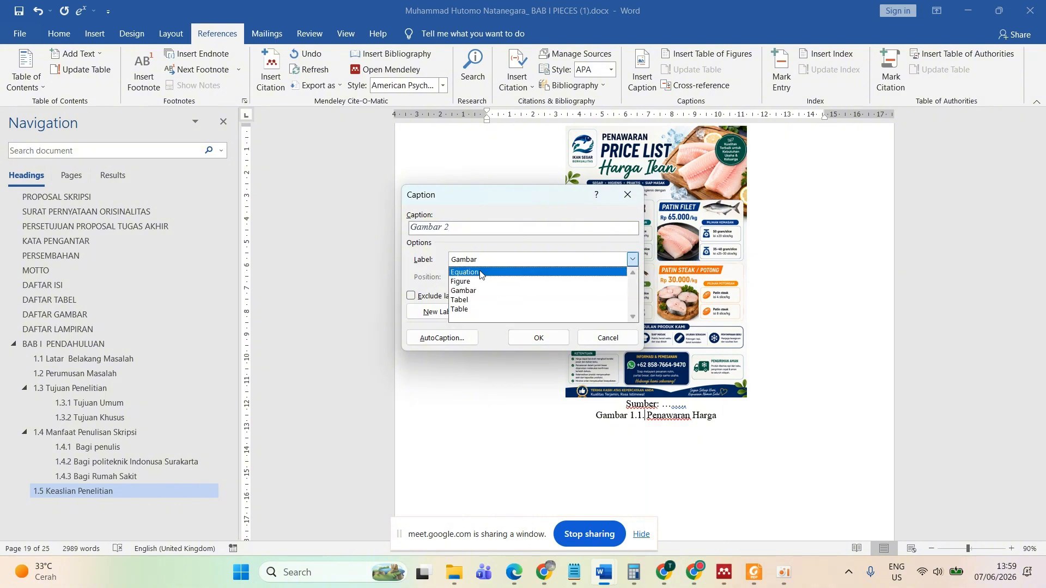
{"action": "left_click", "coordinate": [480, 261]}
{"action": "left_click", "coordinate": [441, 309]}
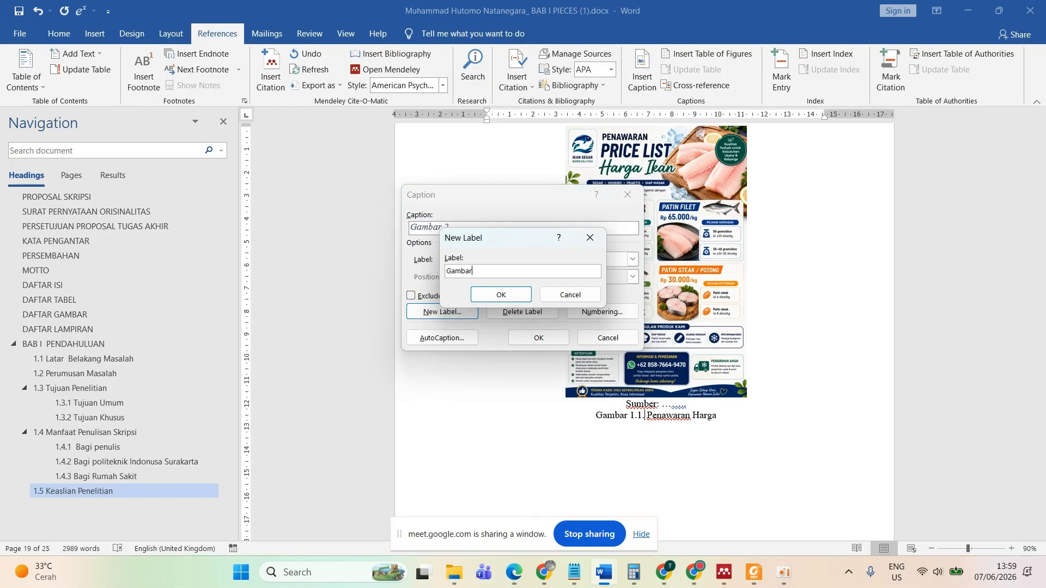
{"action": "left_click", "coordinate": [500, 294]}
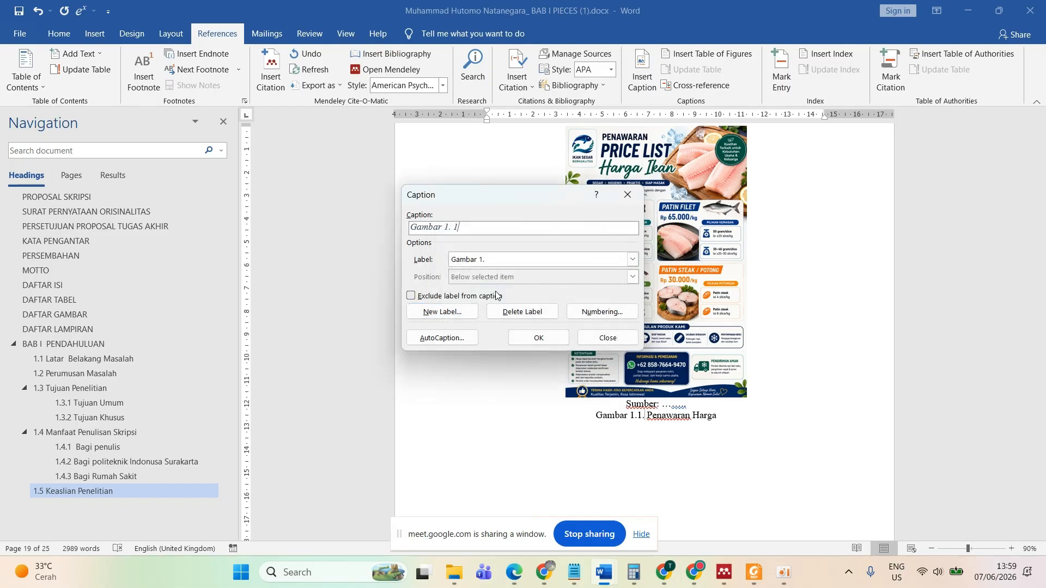
{"action": "left_click", "coordinate": [538, 338]}
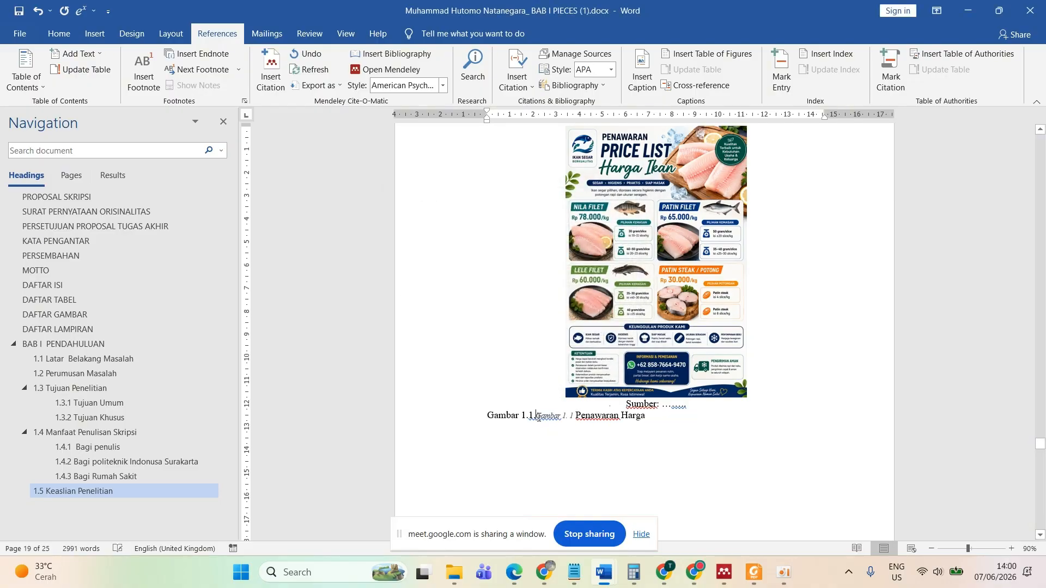
{"action": "left_click_drag", "start_coordinate": [537, 417], "coordinate": [488, 417]}
{"action": "key", "text": "BackSpace"}
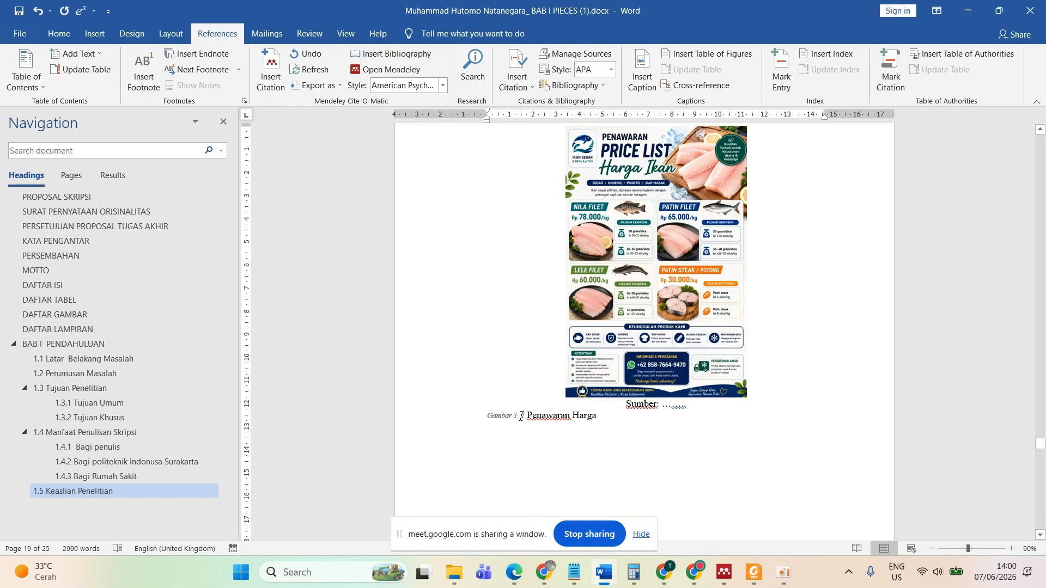
- Format the whole "Gambar 1. 1 Penawaran Harga" caption as 12 pt, non-italic and centered
{"action": "triple_click", "coordinate": [548, 415]}
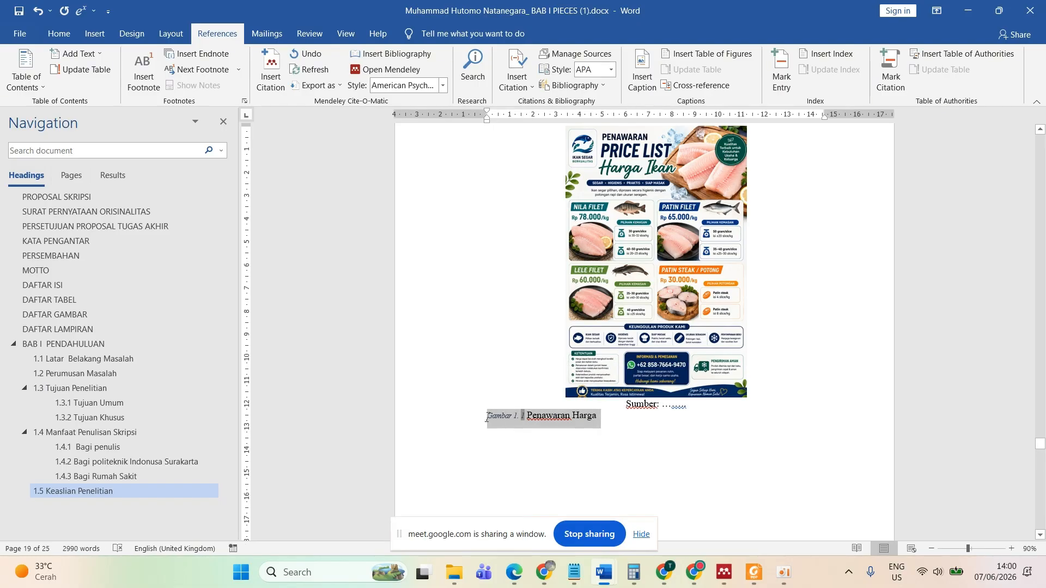
{"action": "left_click", "coordinate": [61, 36]}
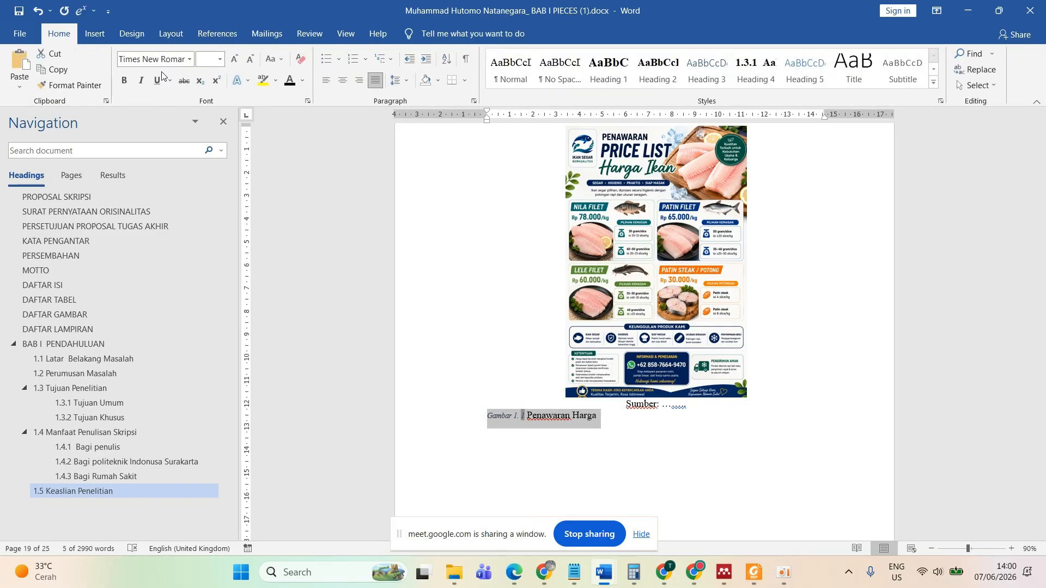
{"action": "left_click", "coordinate": [220, 59]}
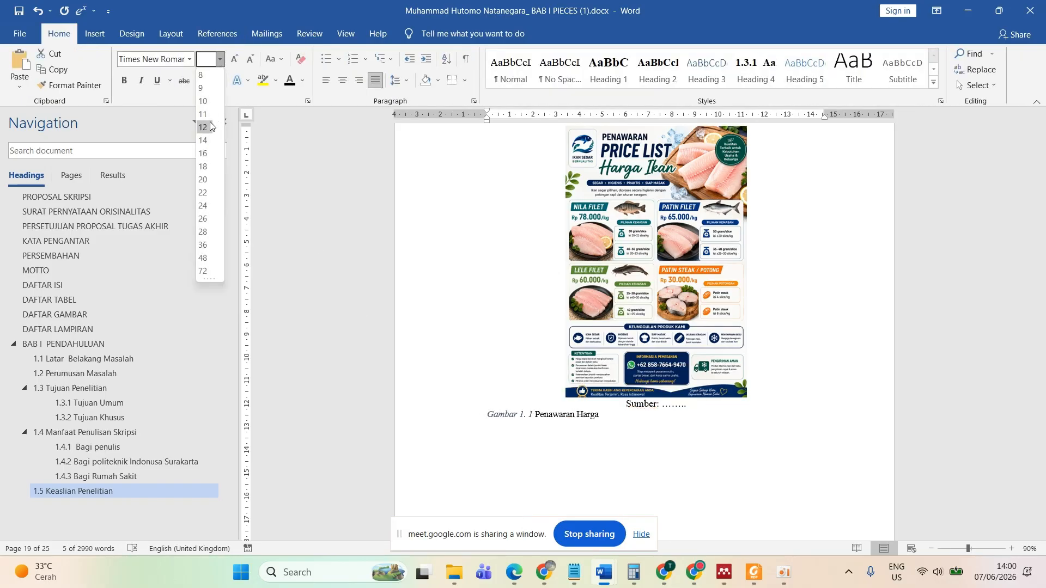
{"action": "left_click", "coordinate": [206, 127]}
{"action": "left_click", "coordinate": [145, 84]}
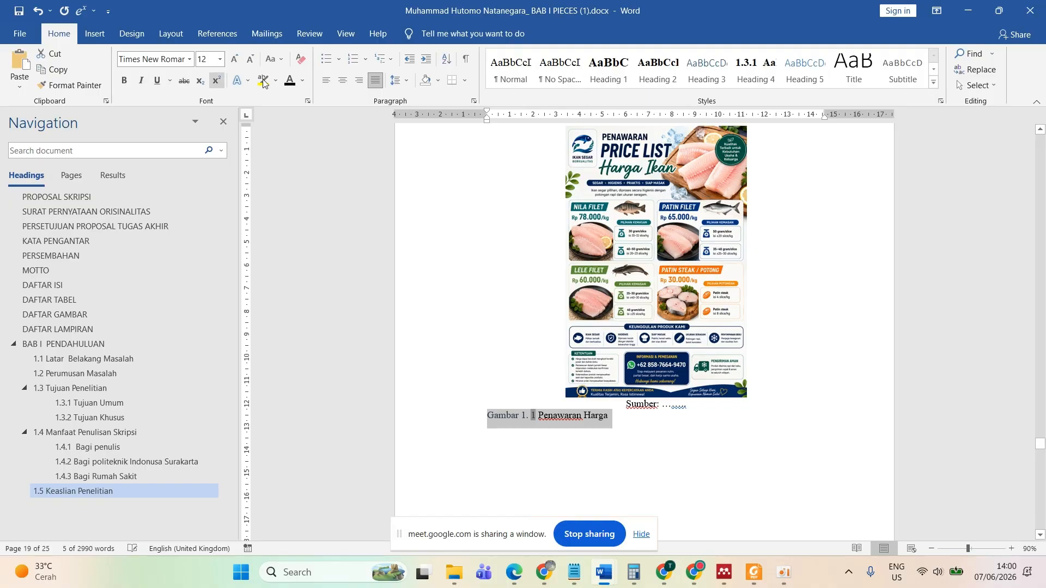
{"action": "left_click", "coordinate": [345, 84]}
{"action": "left_click", "coordinate": [93, 87]}
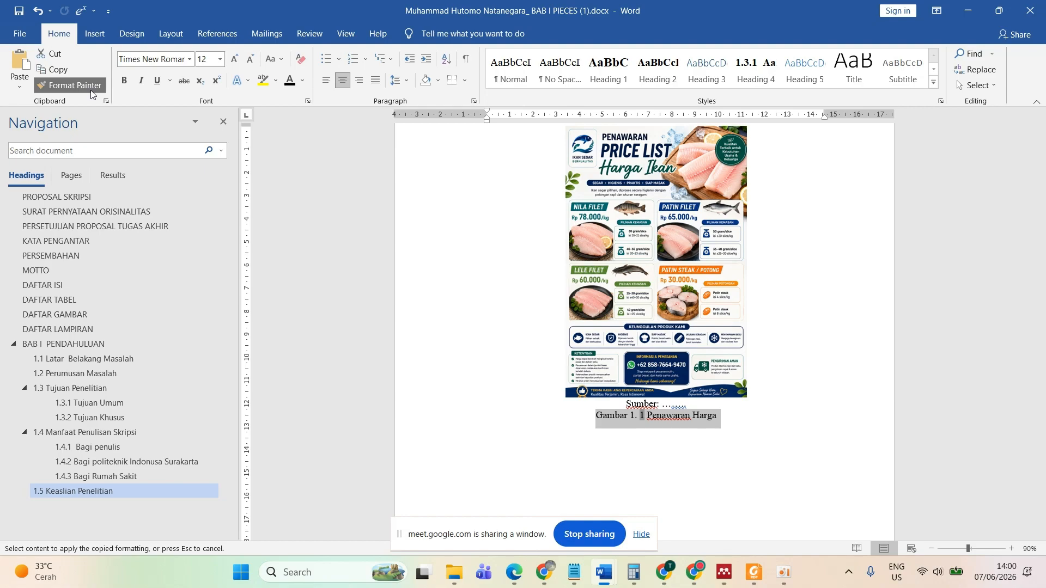
{"action": "left_click", "coordinate": [87, 89]}
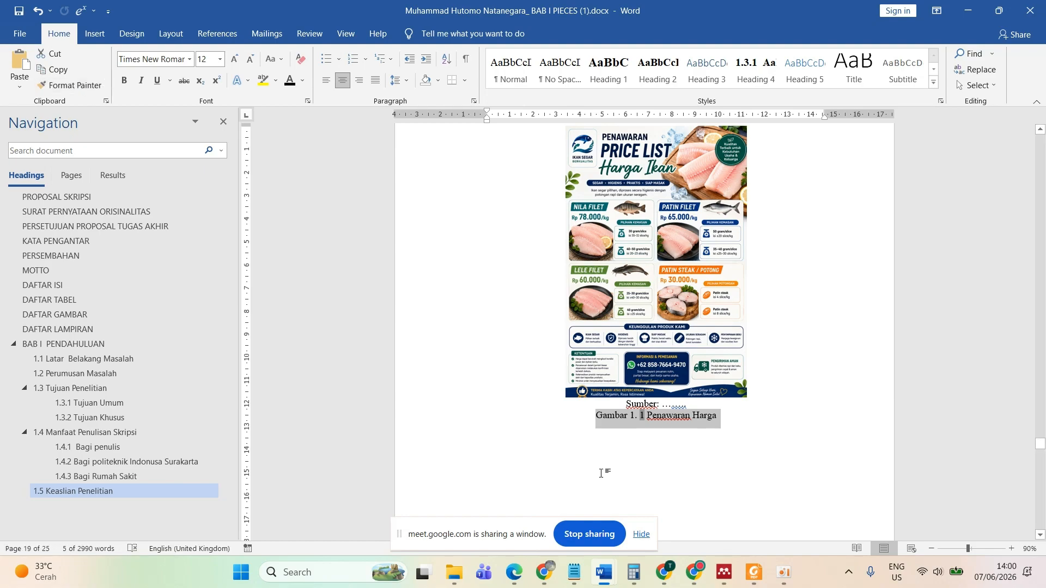
- Add the text "Kerangka teori" on an empty line below the Penawaran Harga caption
{"action": "left_click", "coordinate": [652, 451]}
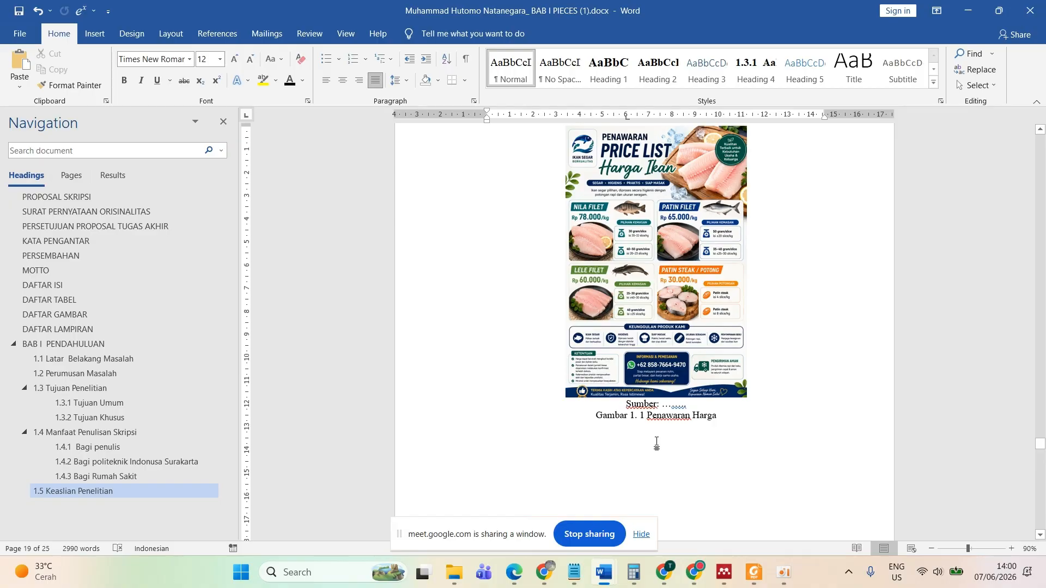
{"action": "type", "text": "Kerangk"}
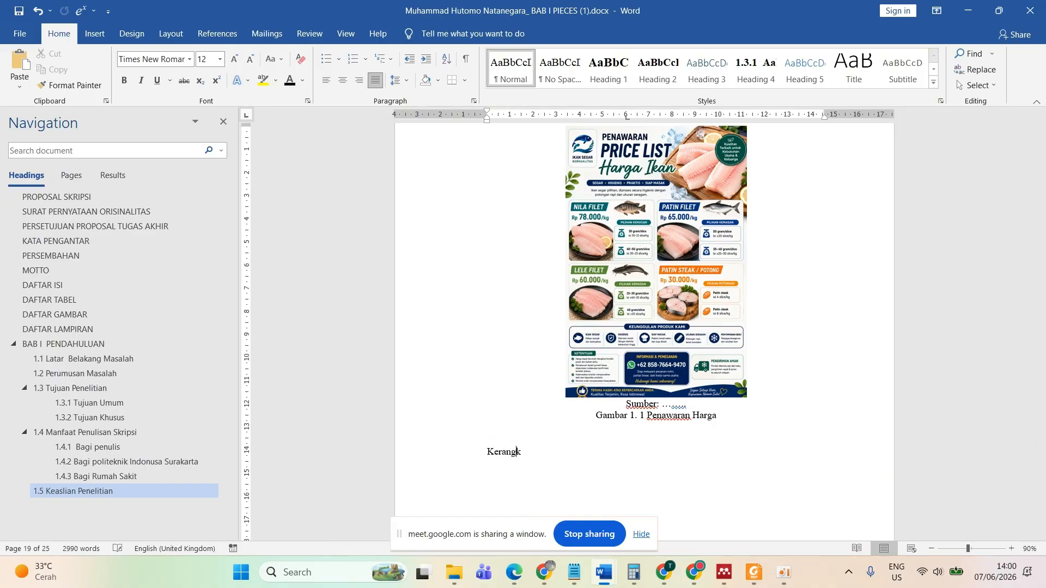
{"action": "type", "text": "a teori"}
- Try to insert the automatic "Gambar 1. 2" caption in the Kerangka teori line
{"action": "left_click", "coordinate": [218, 34]}
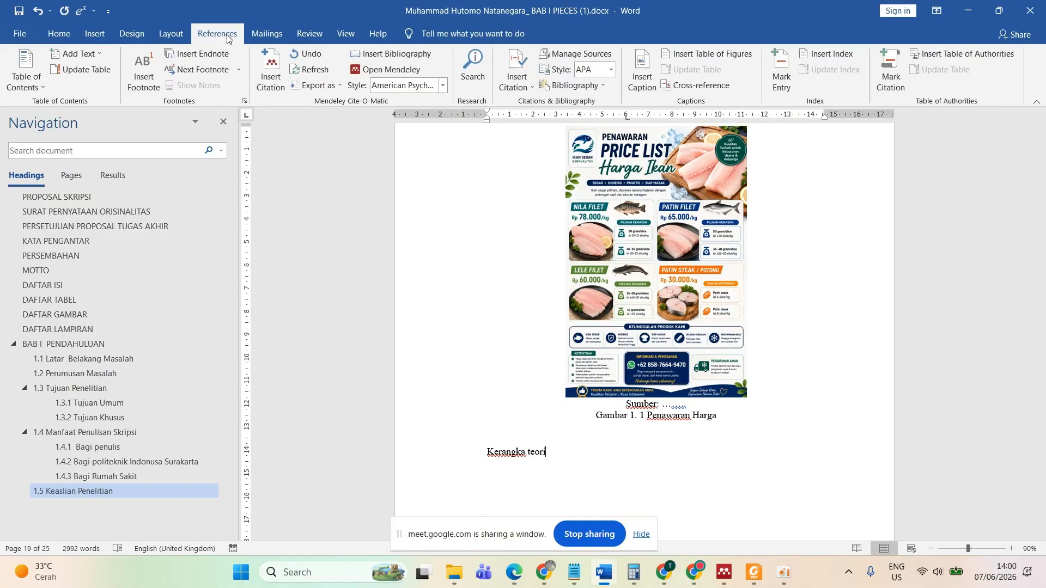
{"action": "left_click", "coordinate": [643, 74]}
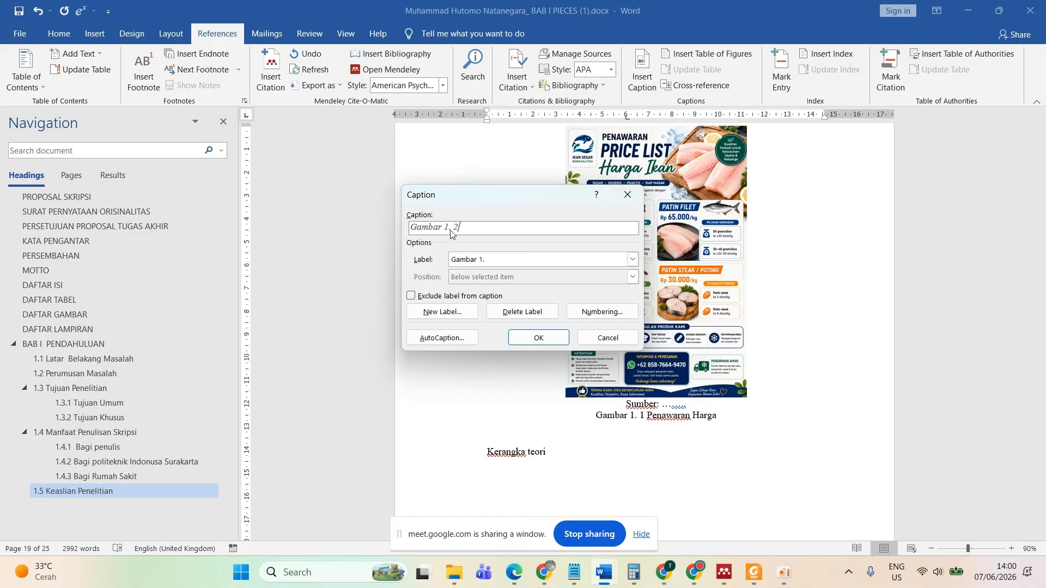
{"action": "left_click", "coordinate": [533, 337]}
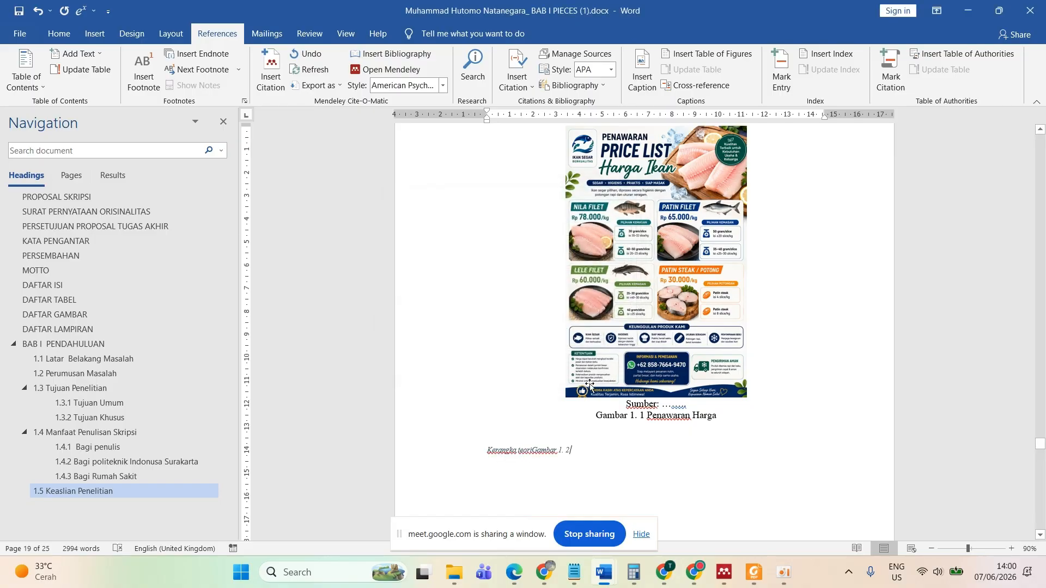
{"action": "key", "text": "ctrl+z"}
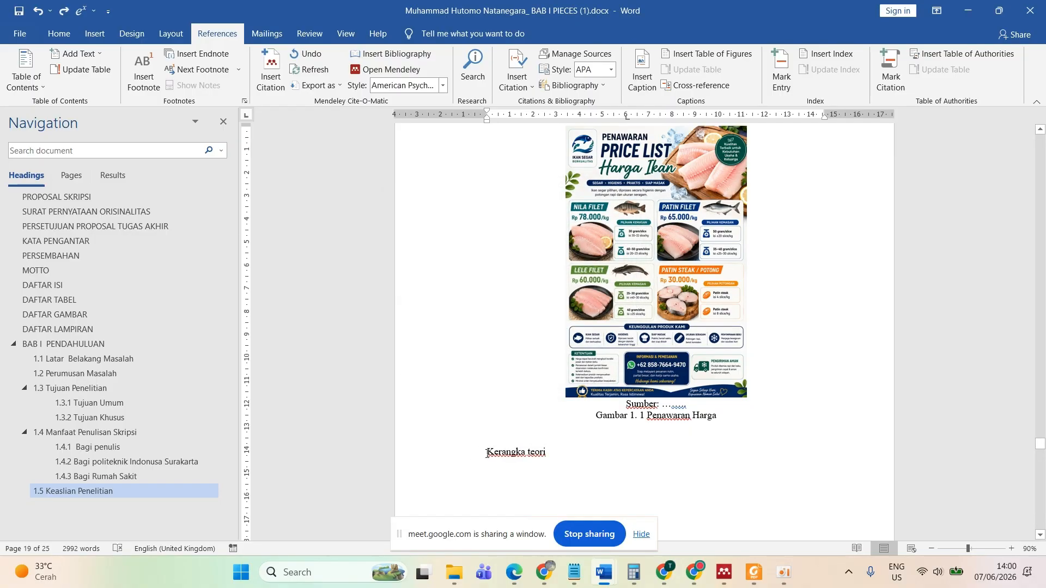
{"action": "left_click", "coordinate": [524, 87]}
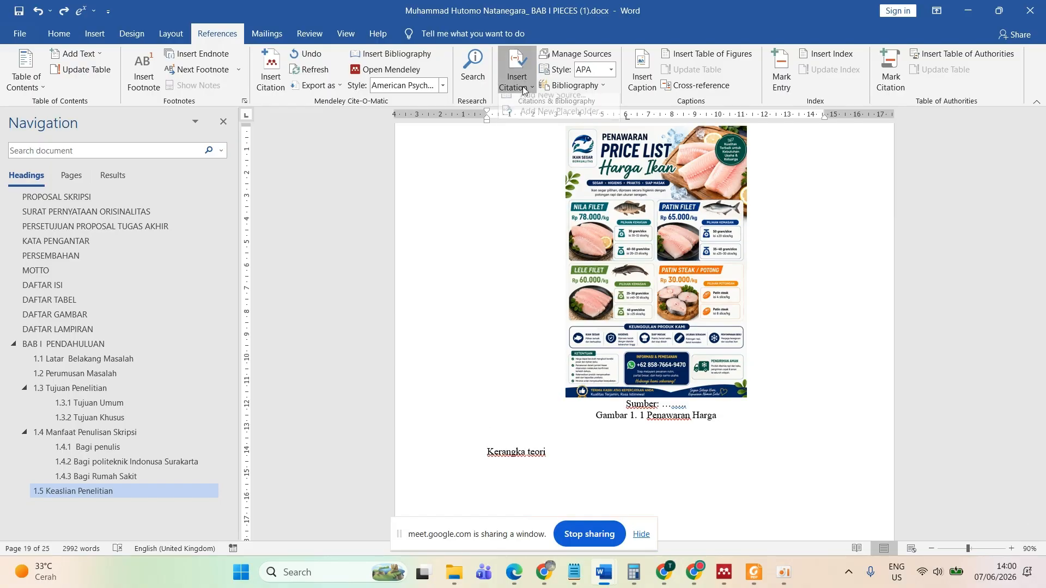
{"action": "left_click", "coordinate": [644, 73]}
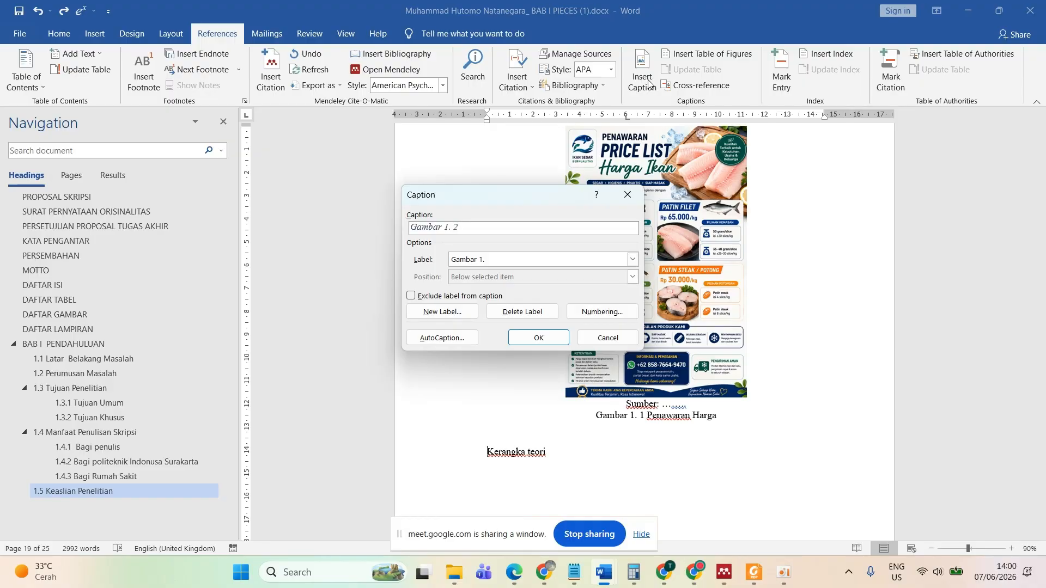
{"action": "left_click", "coordinate": [616, 338]}
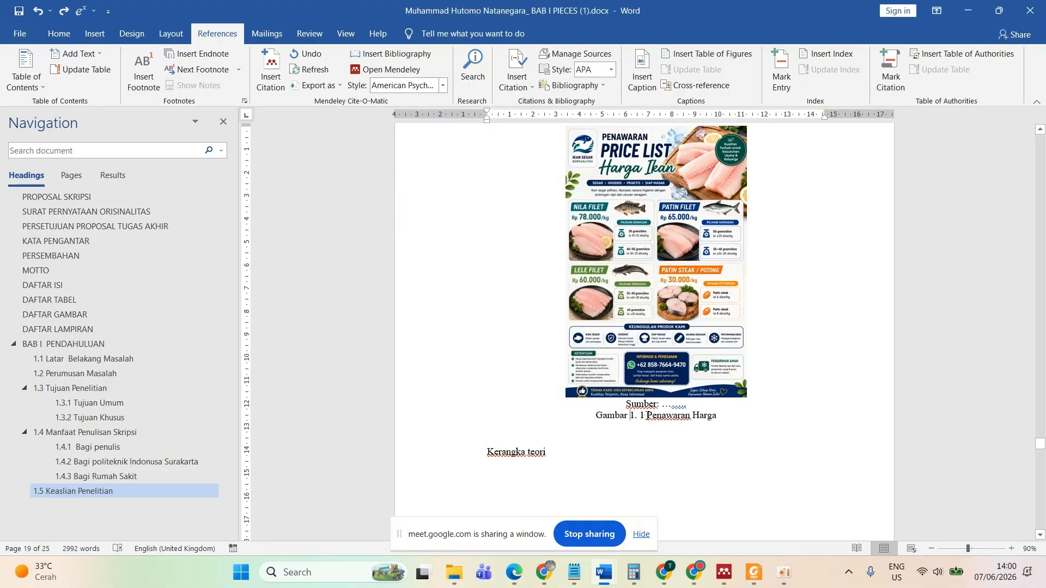
- Try to copy the formatting of the "Gambar 1. 1" caption number to the Kerangka teori line
{"action": "left_click_drag", "start_coordinate": [647, 414], "coordinate": [600, 414]}
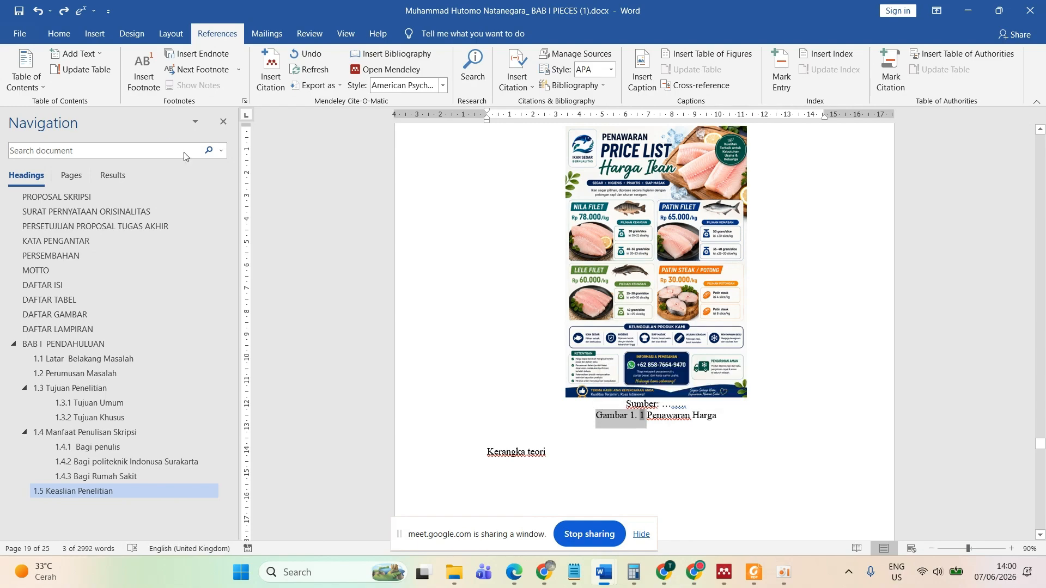
{"action": "left_click", "coordinate": [58, 34]}
{"action": "left_click", "coordinate": [66, 86]}
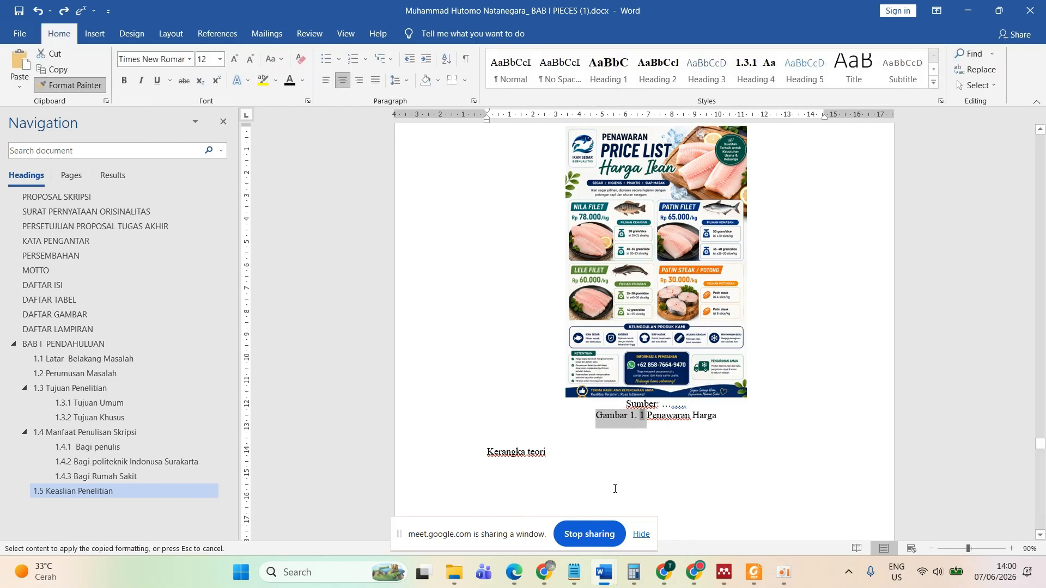
{"action": "left_click", "coordinate": [489, 453]}
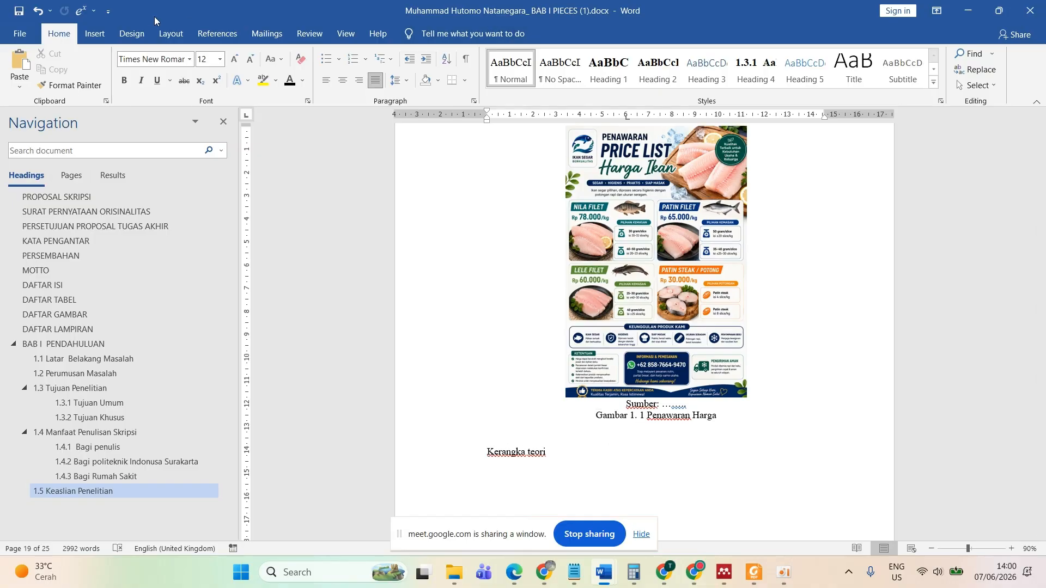
- Insert the automatic caption "Gambar 1. 2" before "Kerangka teori" and follow the number with a period
{"action": "left_click", "coordinate": [217, 34]}
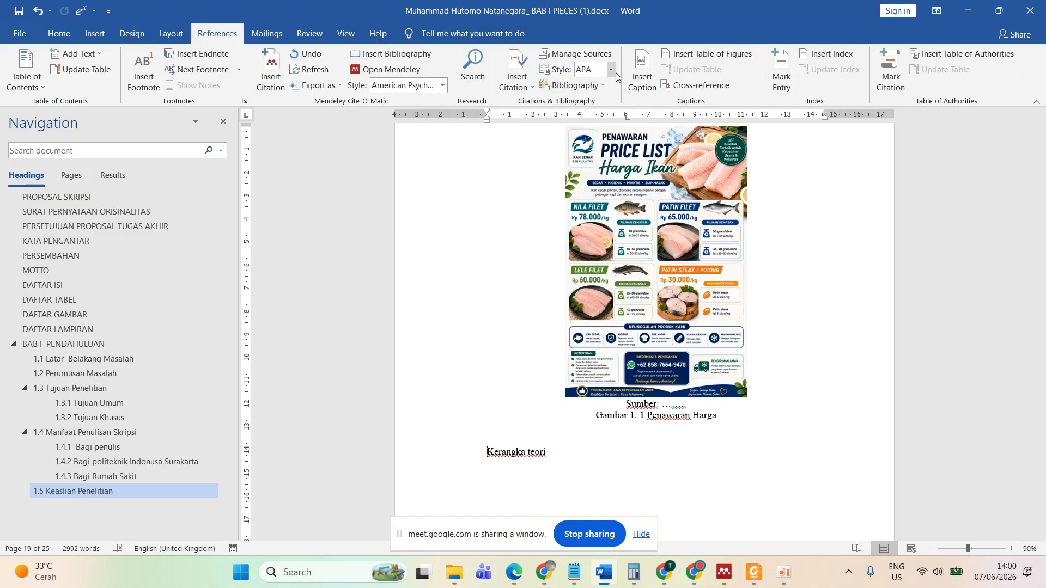
{"action": "left_click", "coordinate": [643, 77]}
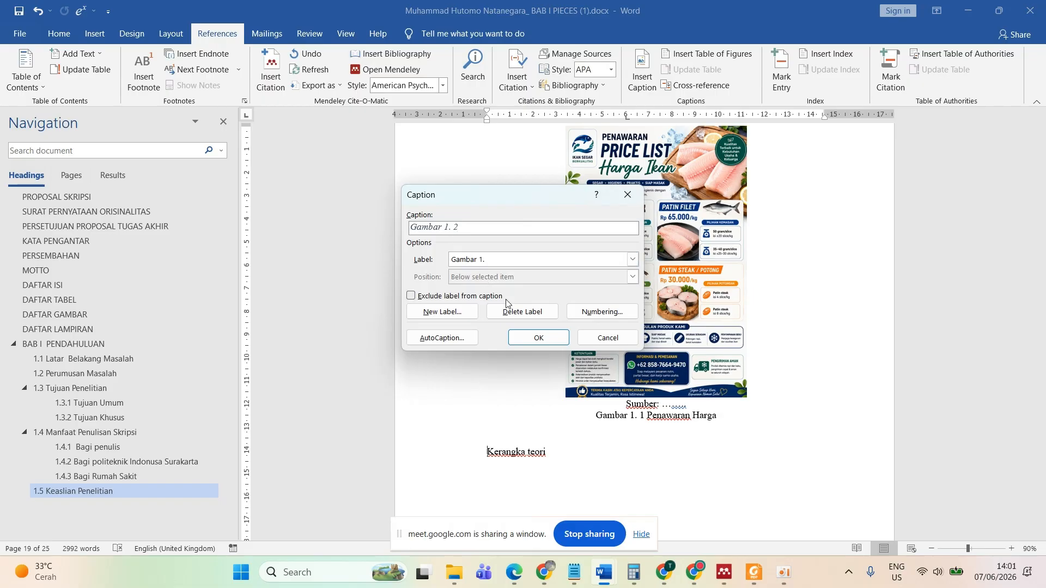
{"action": "left_click", "coordinate": [532, 337]}
{"action": "type", "text": ". 2."}
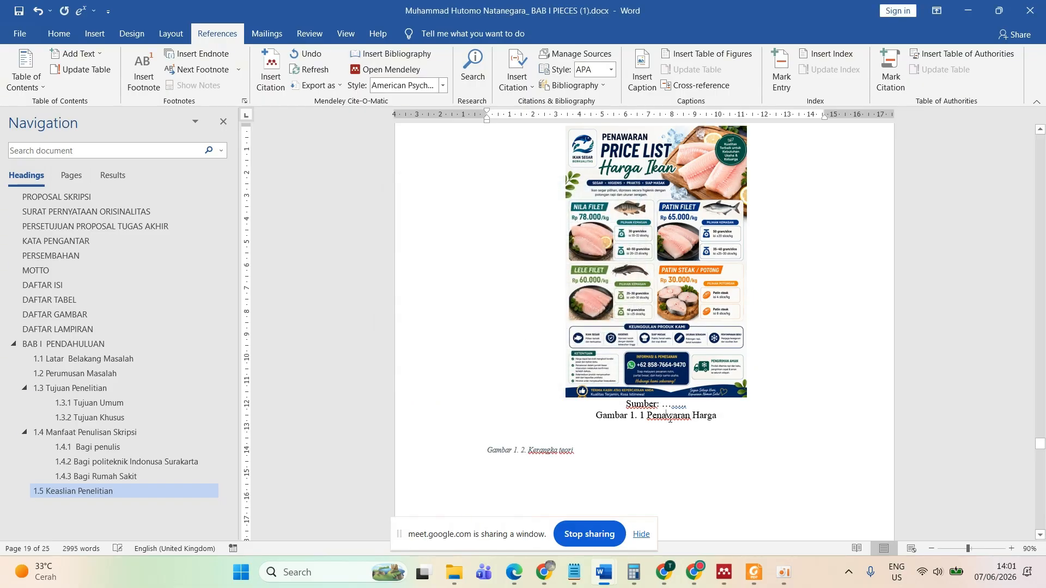
- Copy the formatting of the Penawaran Harga caption to the whole "Gambar 1. 2. Kerangka teori" caption with Format Painter
{"action": "left_click", "coordinate": [59, 34]}
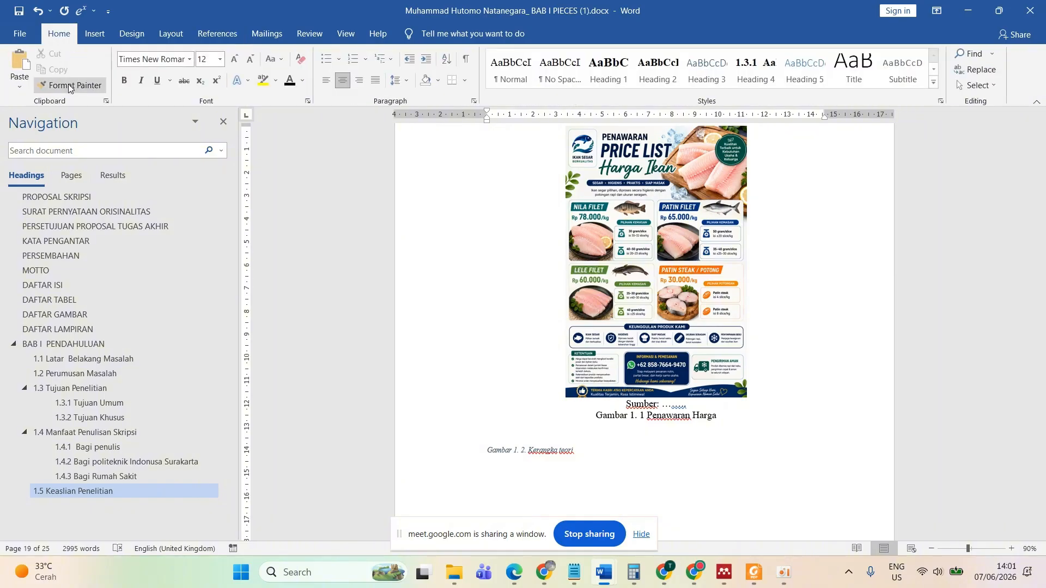
{"action": "left_click", "coordinate": [68, 85]}
{"action": "left_click_drag", "start_coordinate": [585, 451], "coordinate": [474, 451]}
{"action": "left_click", "coordinate": [768, 457]}
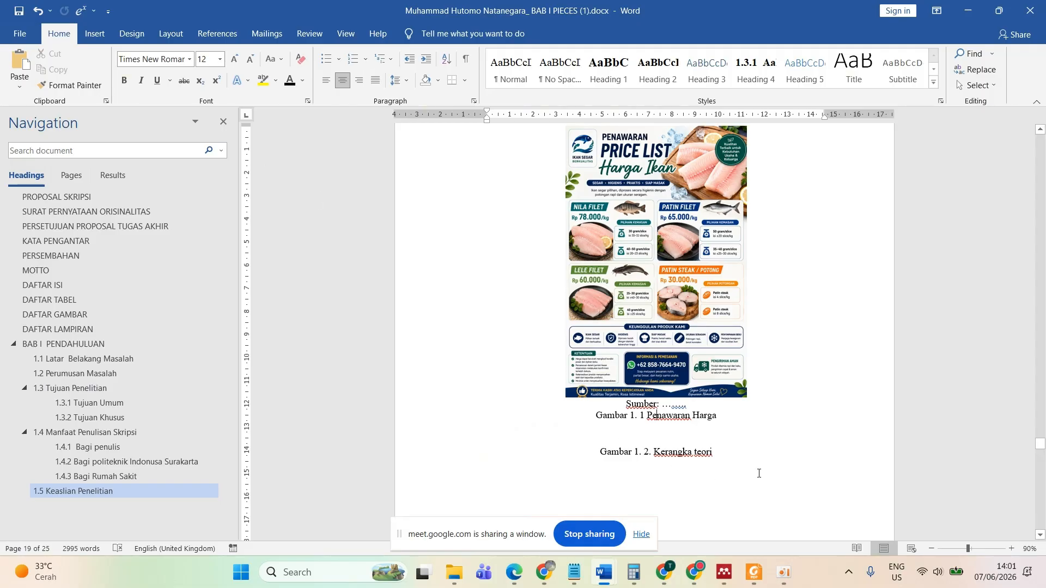
{"action": "left_click", "coordinate": [657, 415]}
{"action": "left_click_drag", "start_coordinate": [719, 456], "coordinate": [600, 452]}
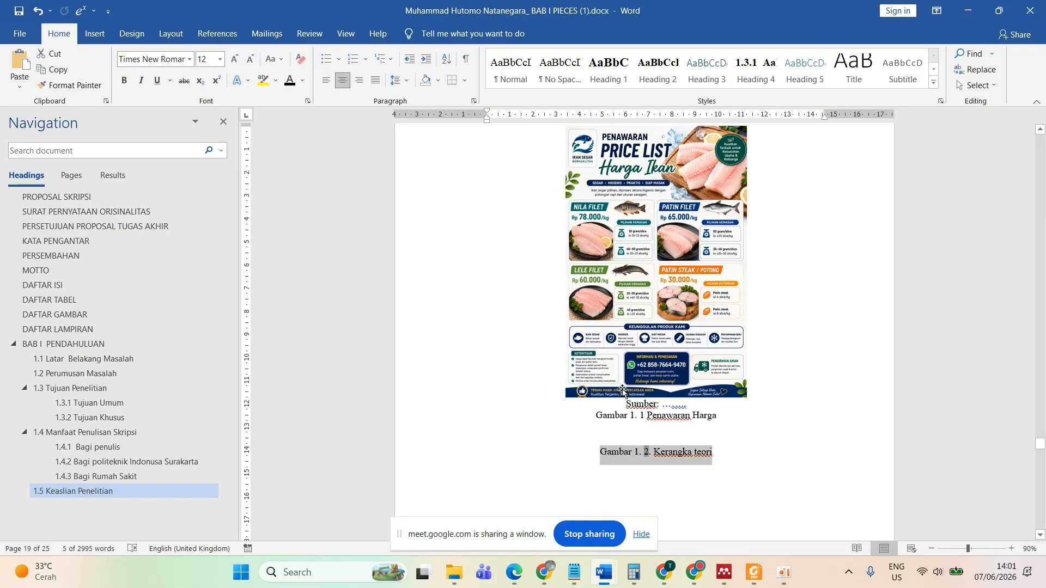
{"action": "left_click", "coordinate": [690, 421]}
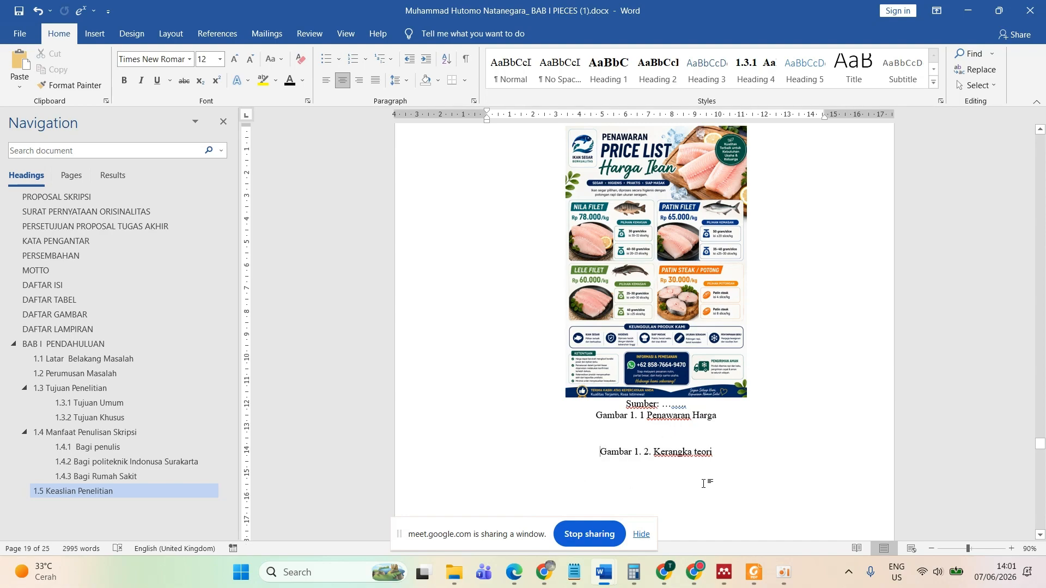
- Undo the last change to the Kerangka teori caption and insert a table of figures for the "Gambar 1." label under the existing DAFTAR GAMBAR entry
{"action": "key", "text": "ctrl+z"}
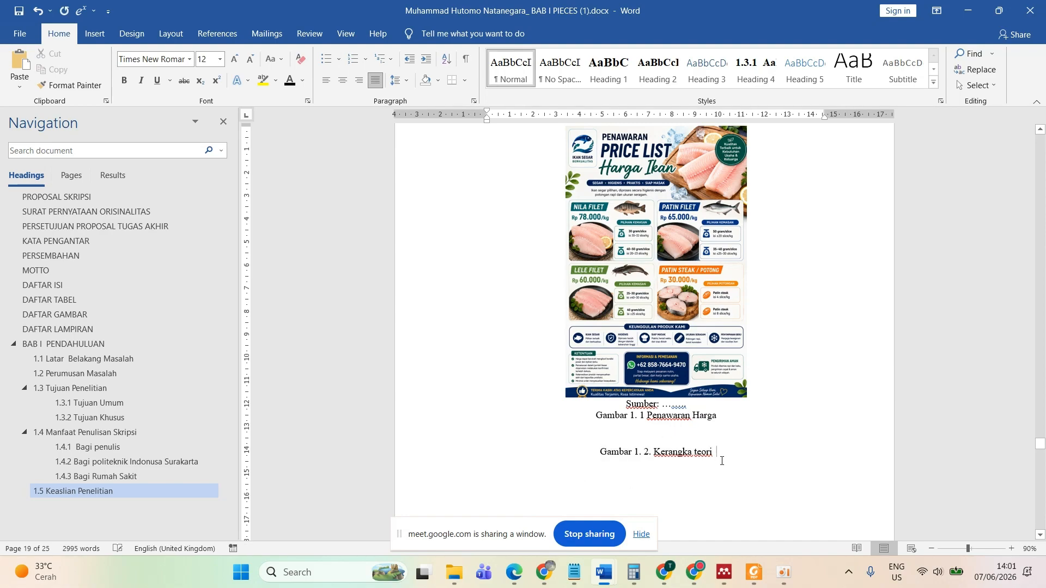
{"action": "scroll", "coordinate": [722, 461], "scroll_direction": "up", "scroll_amount": 20}
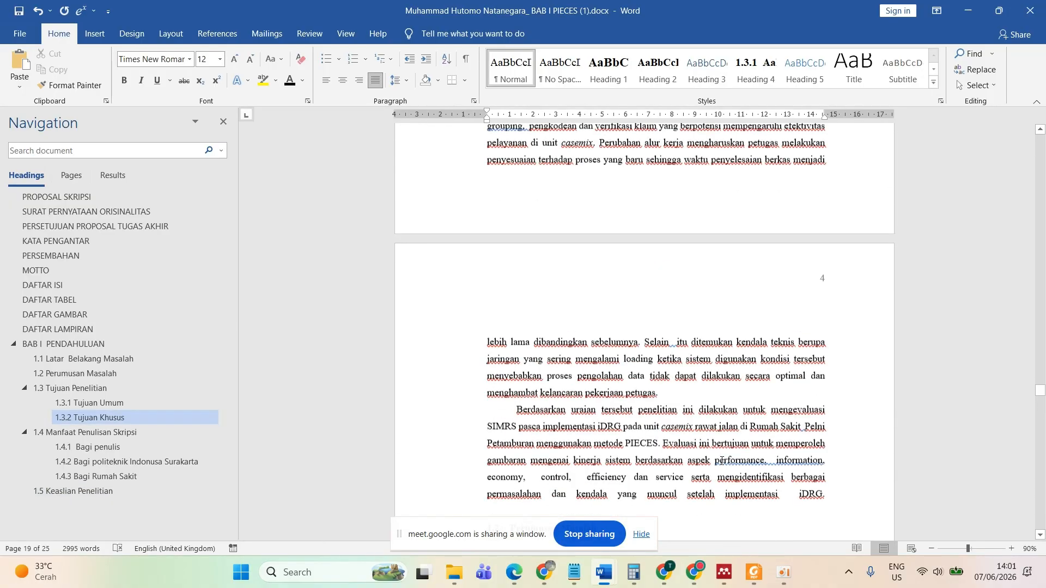
{"action": "scroll", "coordinate": [721, 460], "scroll_direction": "up", "scroll_amount": 20}
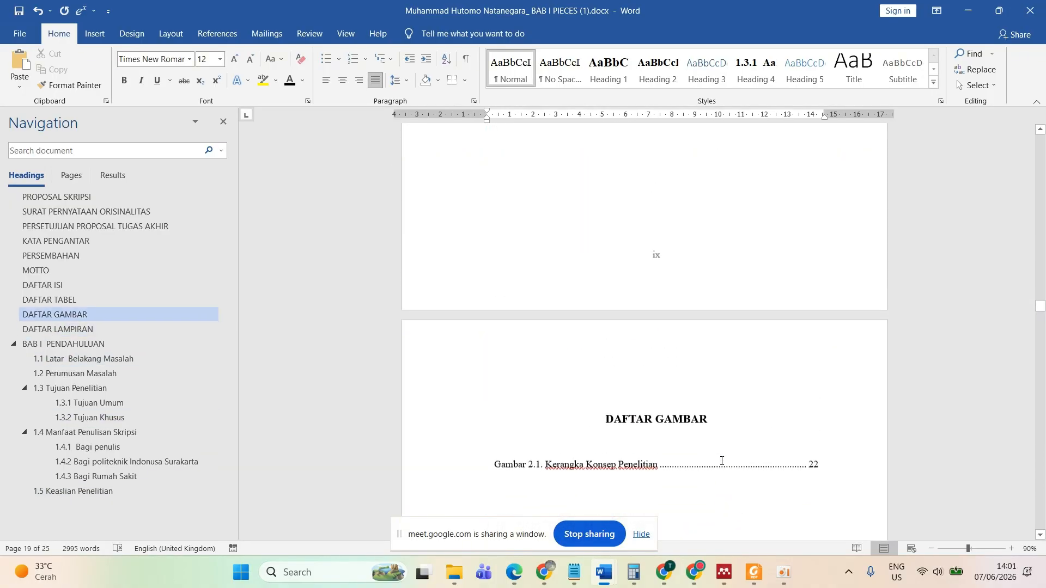
{"action": "left_click", "coordinate": [730, 393]}
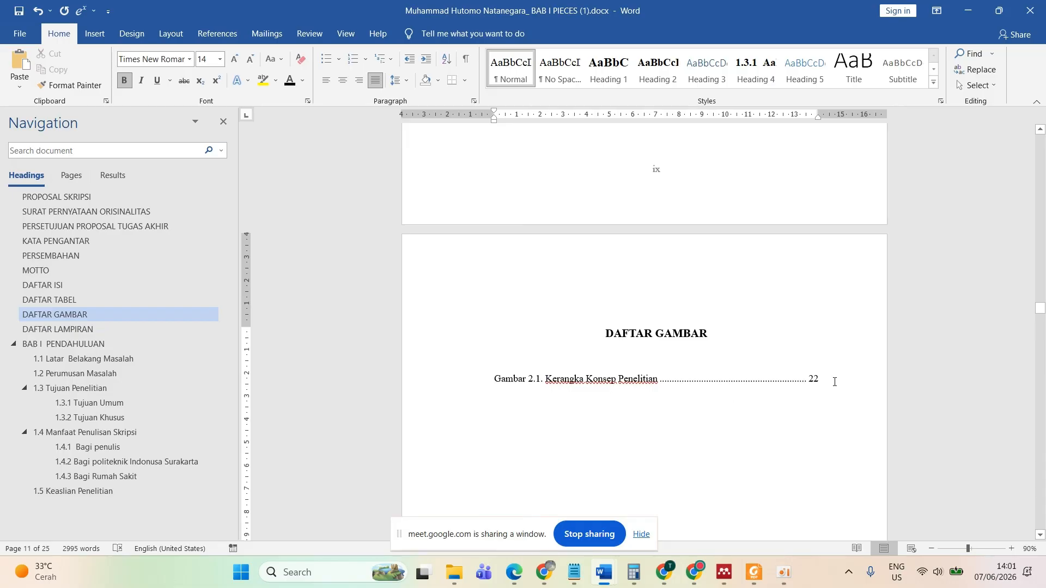
{"action": "left_click", "coordinate": [218, 33]}
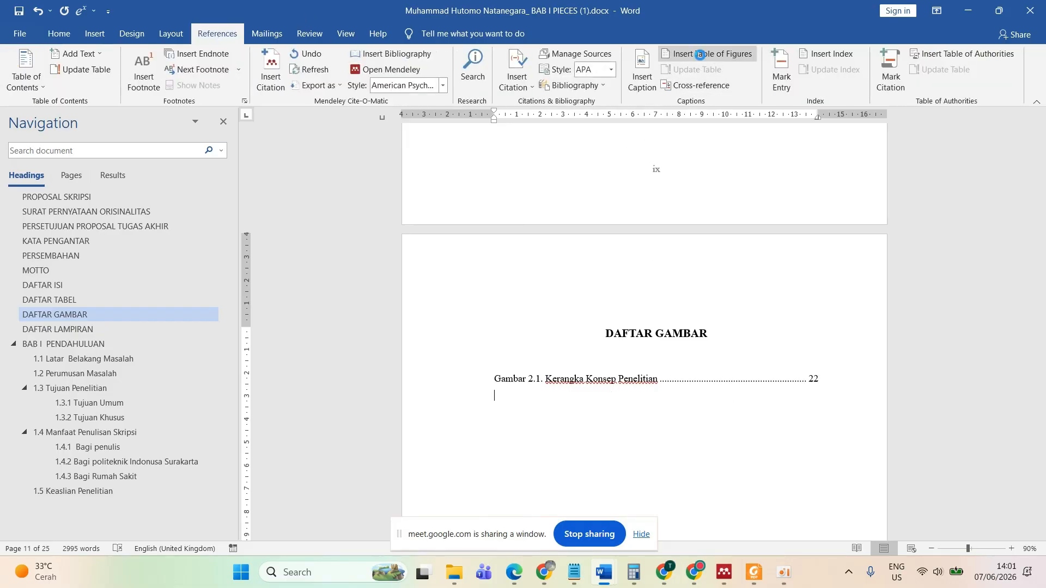
{"action": "left_click", "coordinate": [706, 53]}
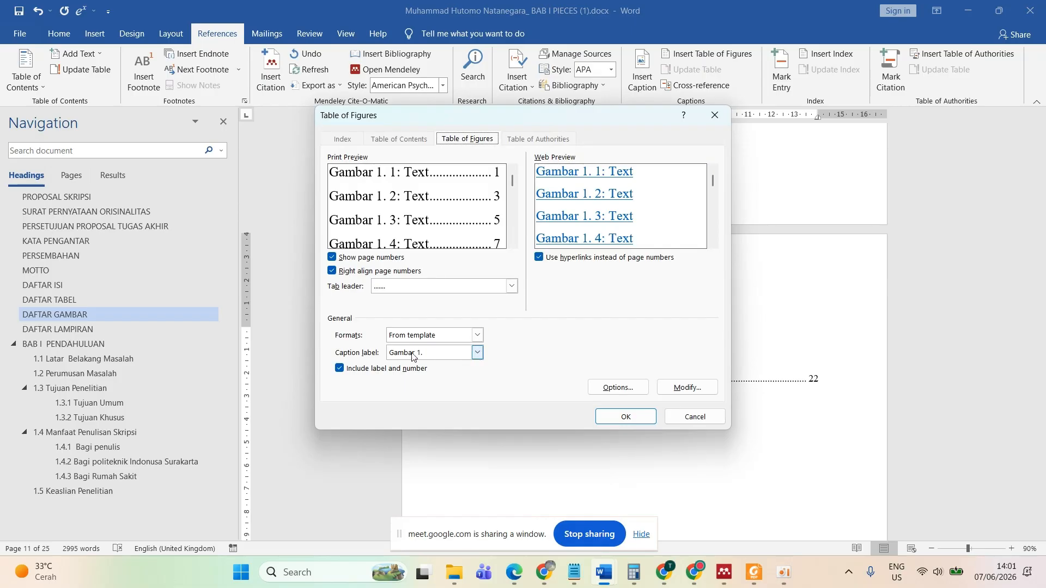
{"action": "left_click", "coordinate": [607, 417]}
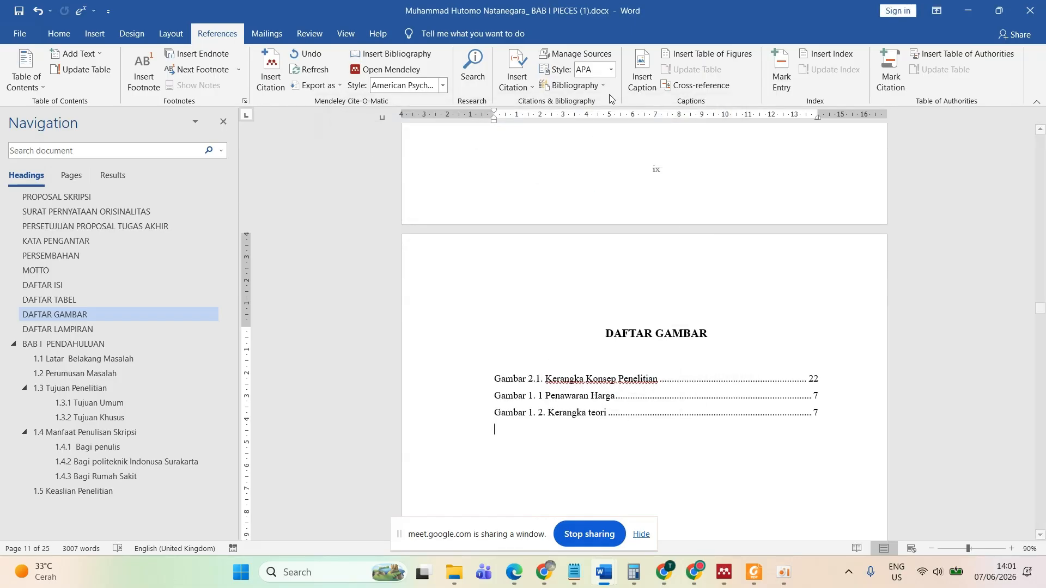
- Insert another table of figures below the Gambar entries, using the caption label "Tabel"
{"action": "left_click", "coordinate": [700, 57]}
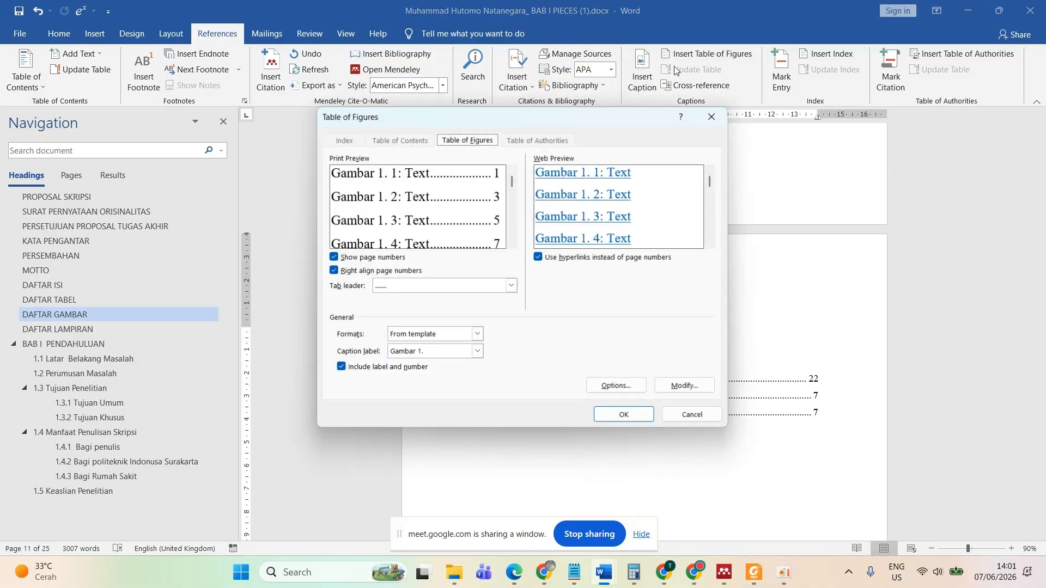
{"action": "left_click", "coordinate": [478, 353]}
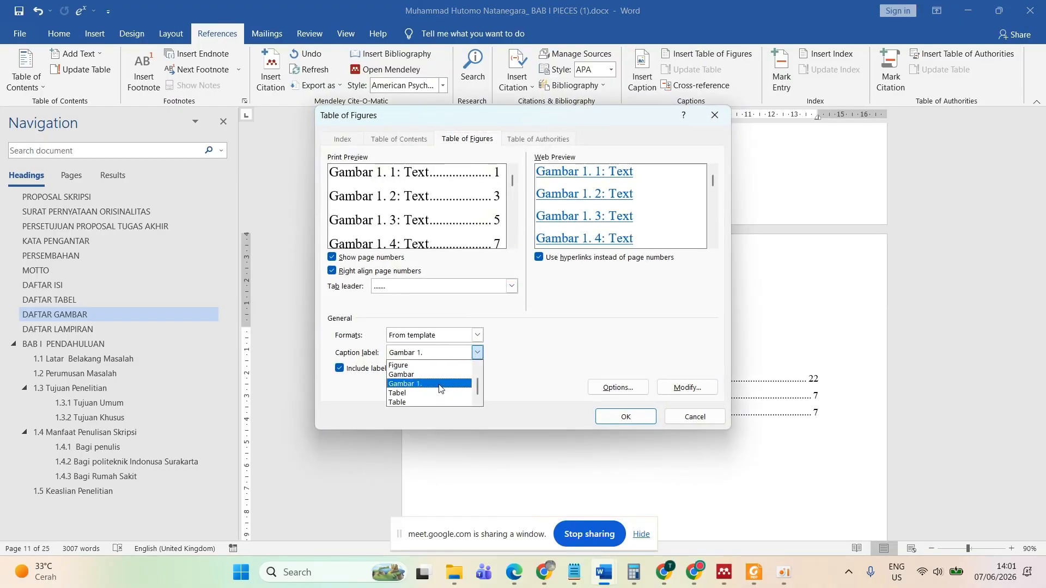
{"action": "left_click", "coordinate": [414, 393]}
{"action": "left_click", "coordinate": [625, 417]}
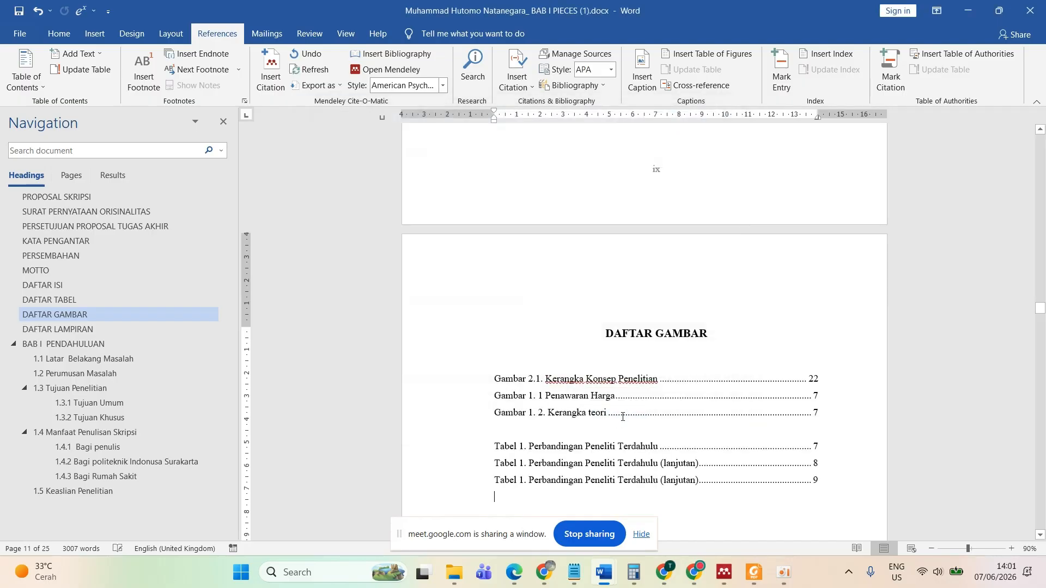
- Remove the blank line between the Gambar entries and the Tabel entries in DAFTAR GAMBAR
{"action": "left_click", "coordinate": [505, 434]}
{"action": "key", "text": "BackSpace"}
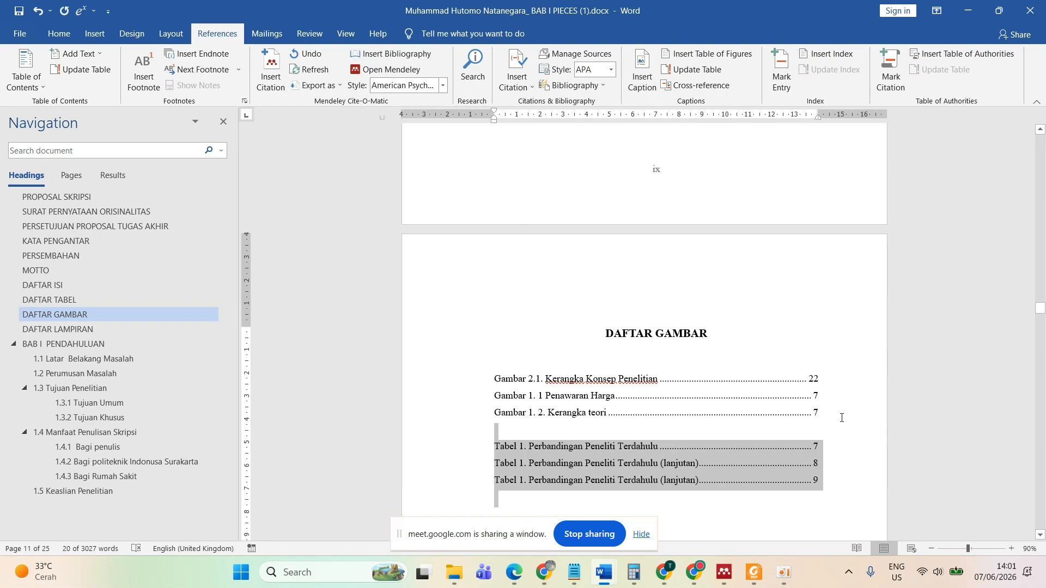
{"action": "left_click", "coordinate": [830, 412]}
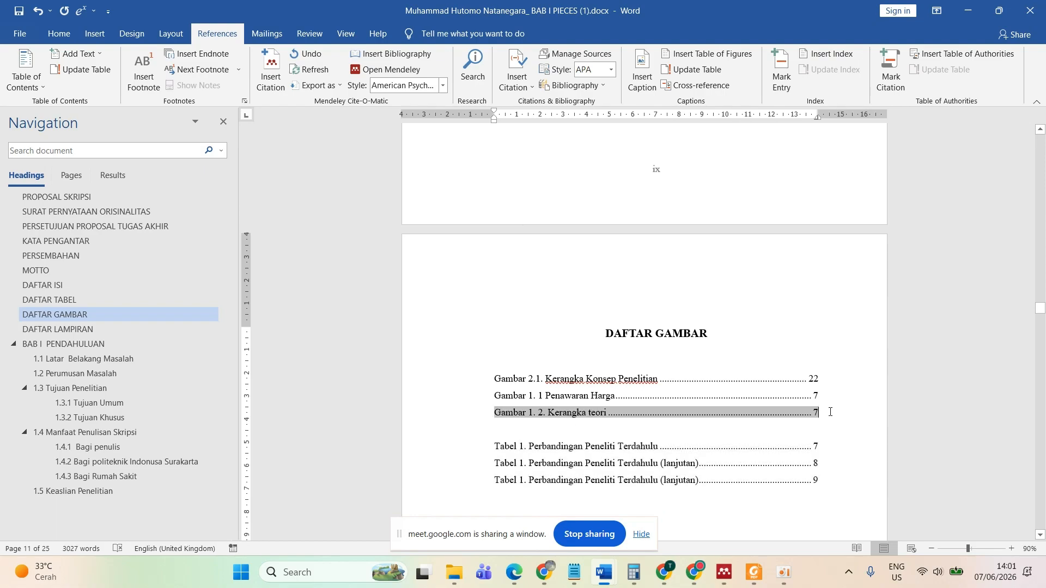
{"action": "key", "text": "Delete"}
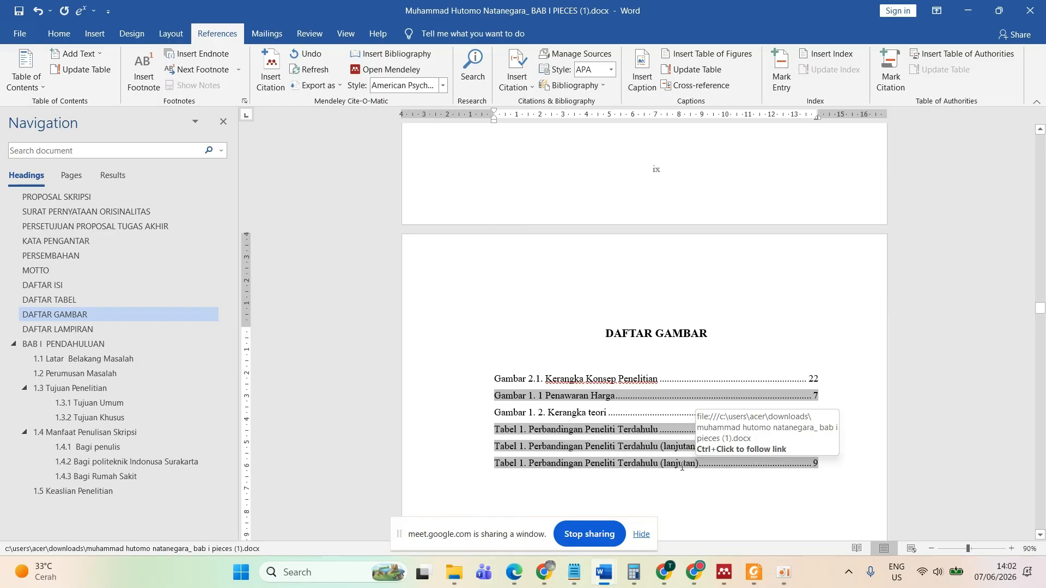
{"action": "left_click", "coordinate": [499, 409]}
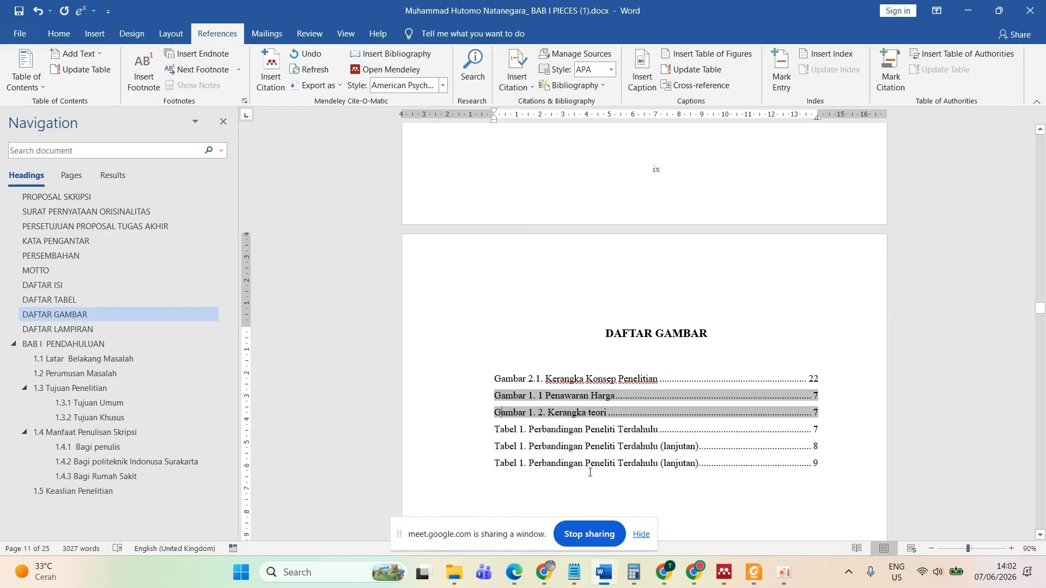
- Stop sharing the document window and switch to the Google Meet call in Chrome
{"action": "left_click", "coordinate": [594, 536]}
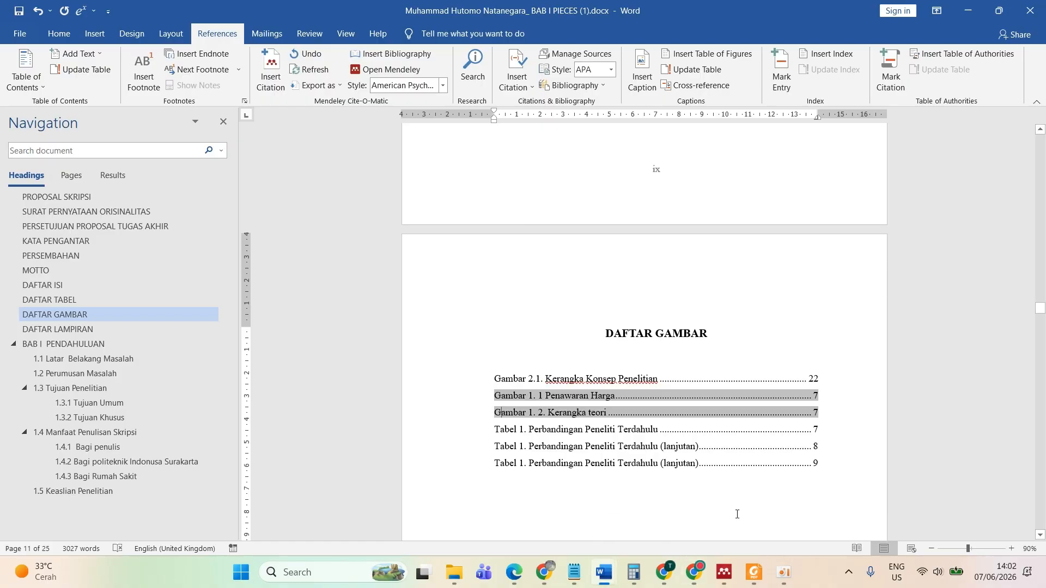
{"action": "left_click", "coordinate": [694, 572]}
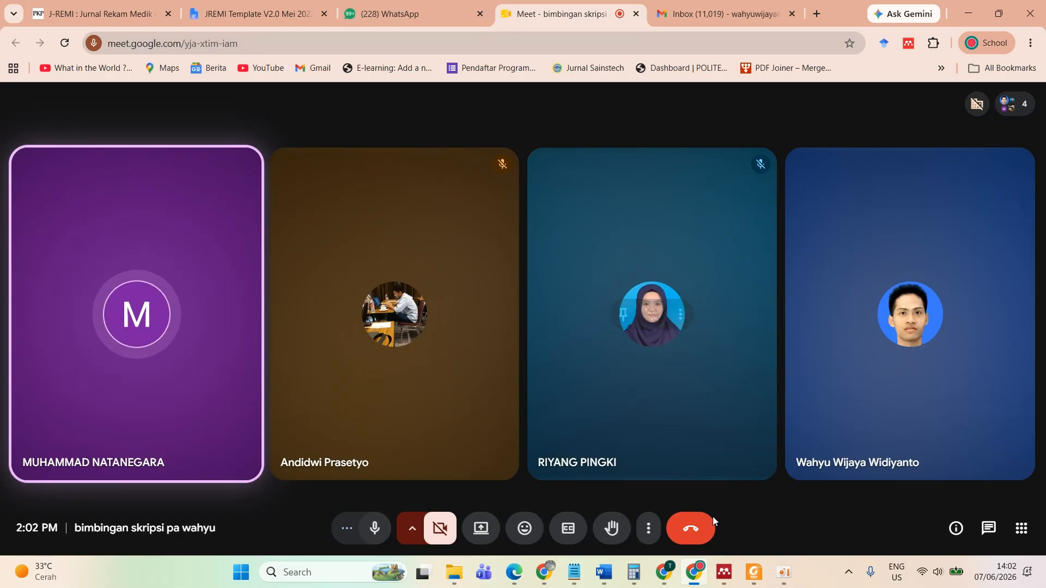
{"action": "mouse_move", "coordinate": [607, 574]}
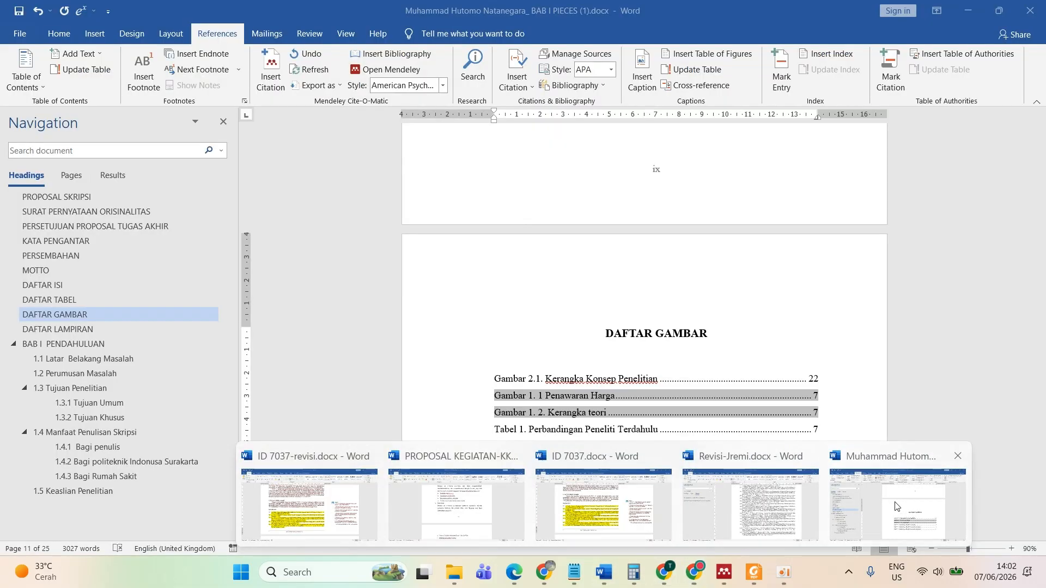
{"action": "left_click", "coordinate": [734, 524]}
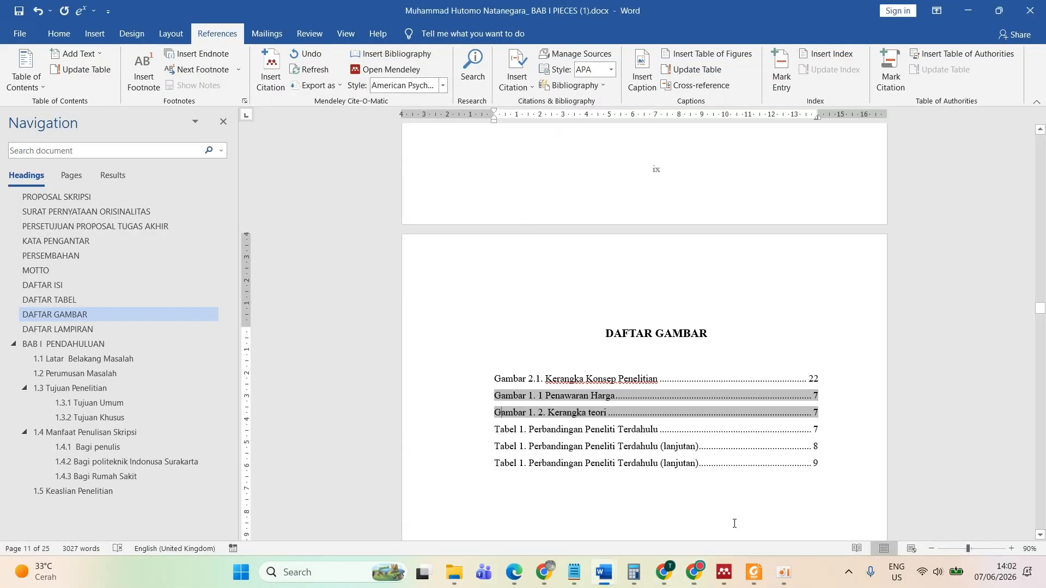
{"action": "left_click", "coordinate": [693, 503]}
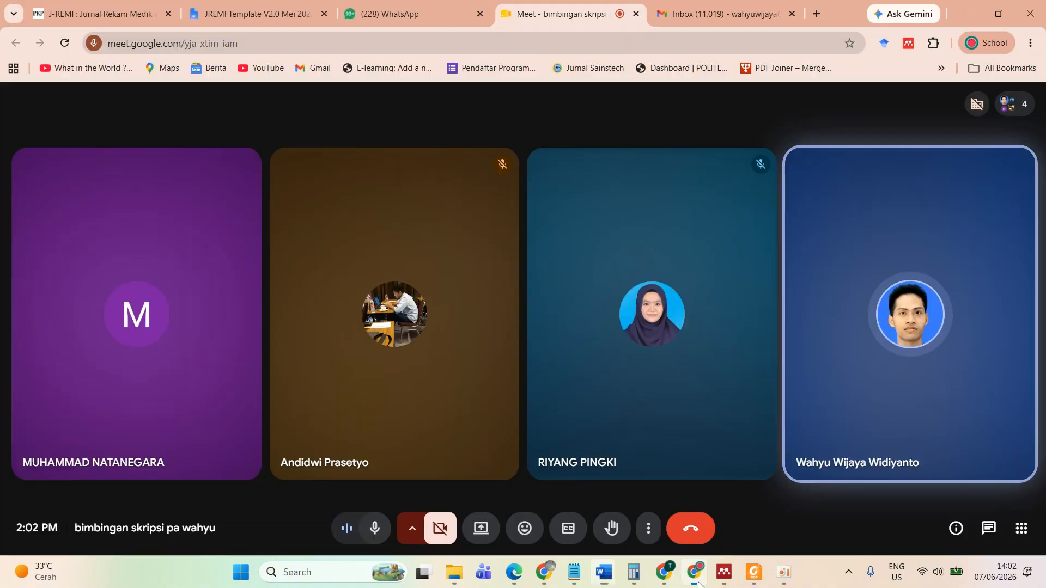
- Share the thesis document's Word window in the Meet call, return to Word and close the floating call window
{"action": "left_click", "coordinate": [482, 530]}
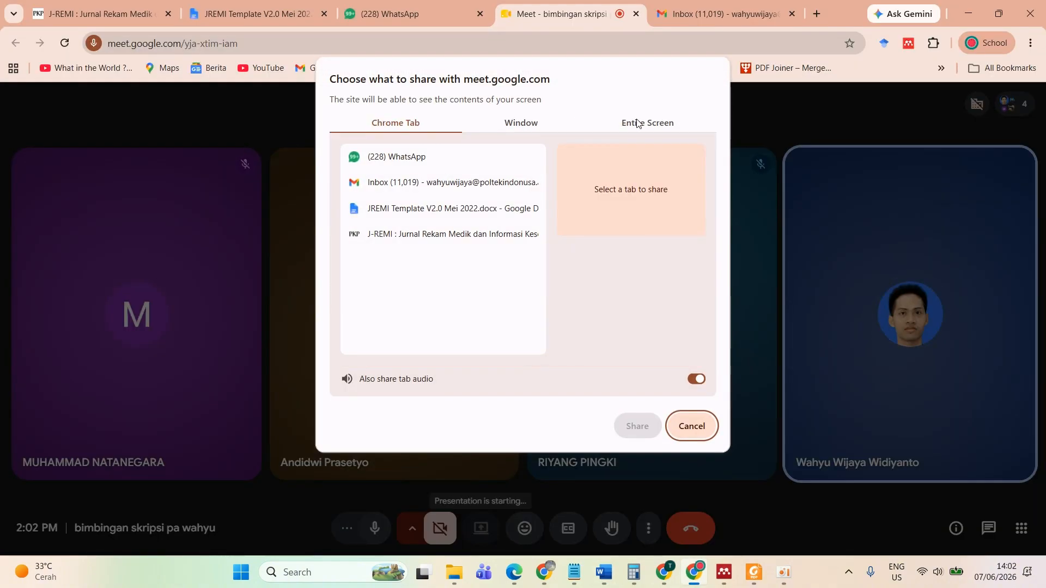
{"action": "left_click", "coordinate": [526, 124]}
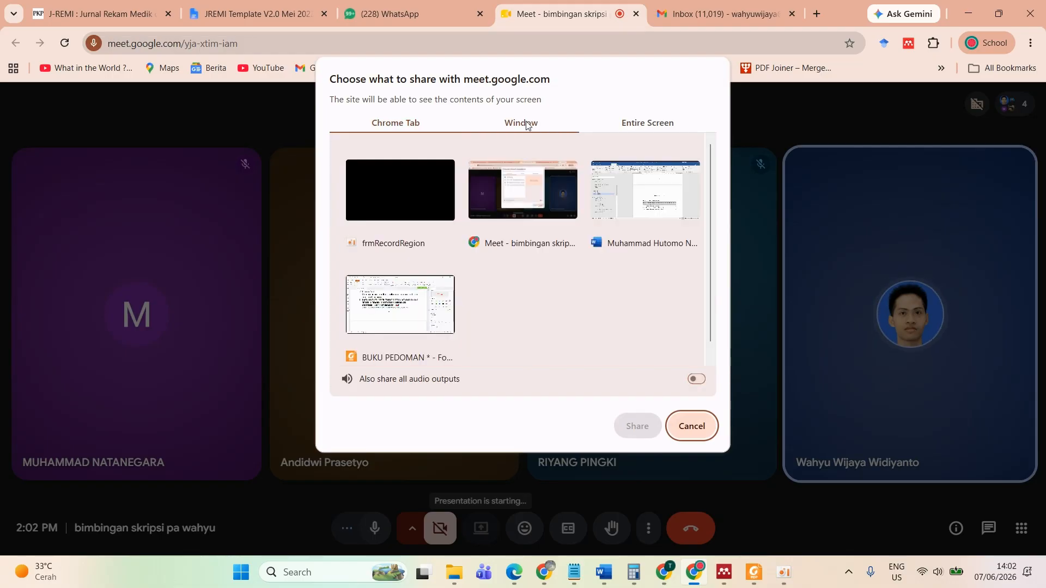
{"action": "left_click", "coordinate": [654, 212]}
{"action": "left_click", "coordinate": [638, 427]}
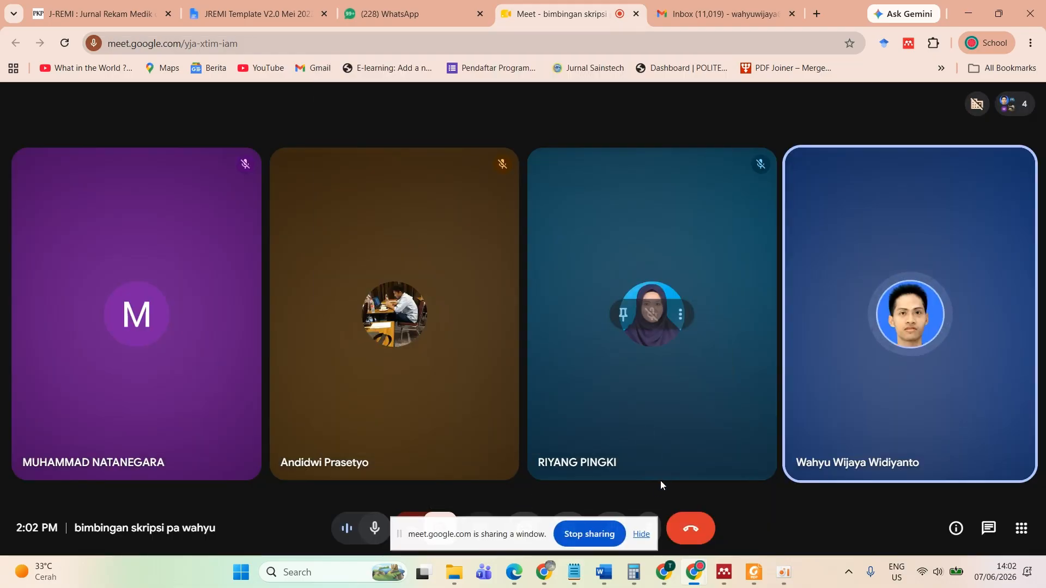
{"action": "left_click", "coordinate": [672, 490]}
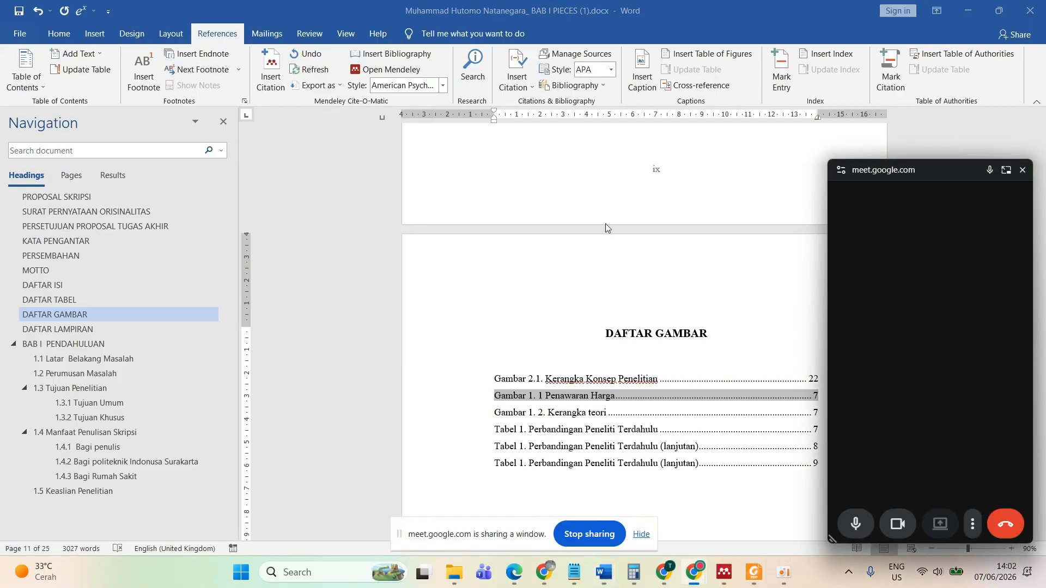
{"action": "left_click", "coordinate": [1022, 170]}
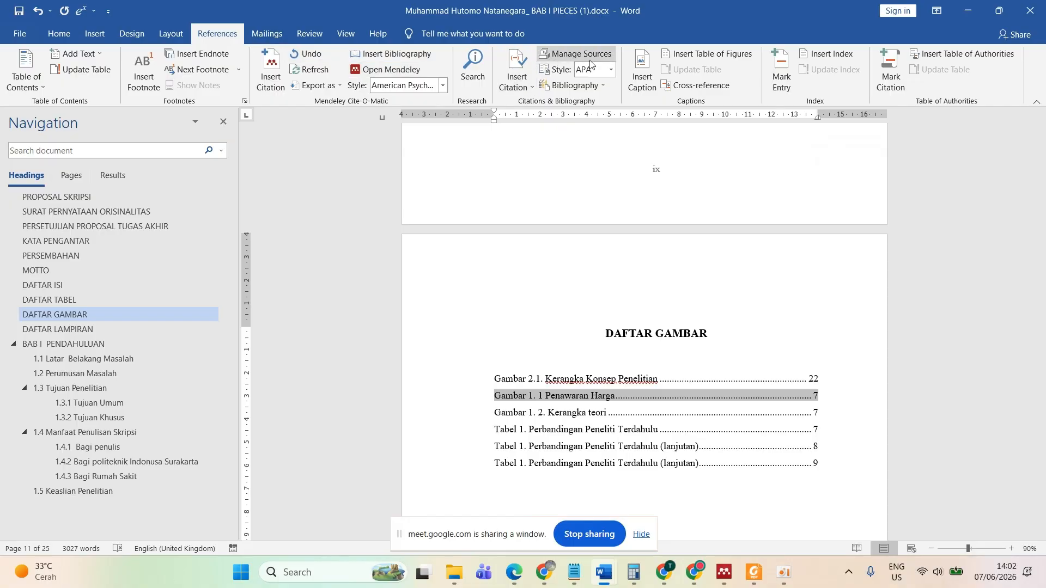
- Create a new caption label named "Tabel 1." for numbering the tables of the first chapter
{"action": "left_click", "coordinate": [641, 71]}
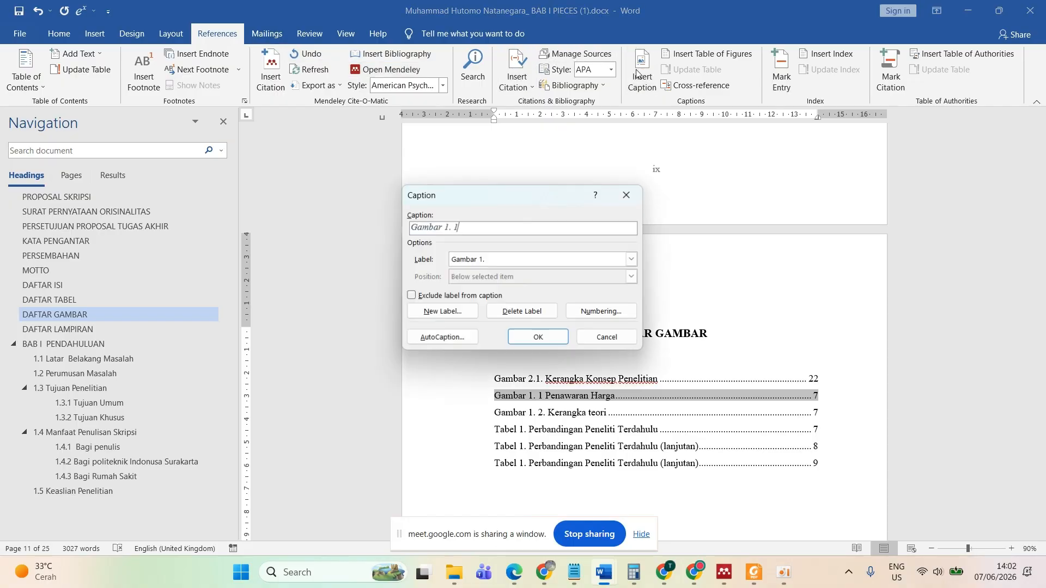
{"action": "left_click", "coordinate": [463, 310]}
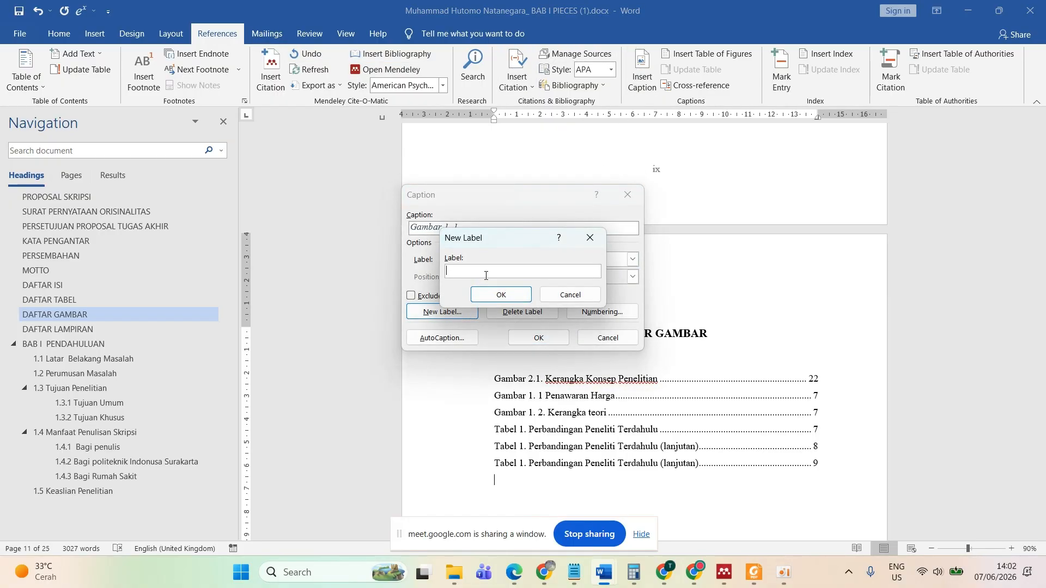
{"action": "type", "text": "tabe"}
{"action": "key", "text": "BackSpace"}
{"action": "type", "text": "Tabel 1."}
{"action": "key", "text": "Return"}
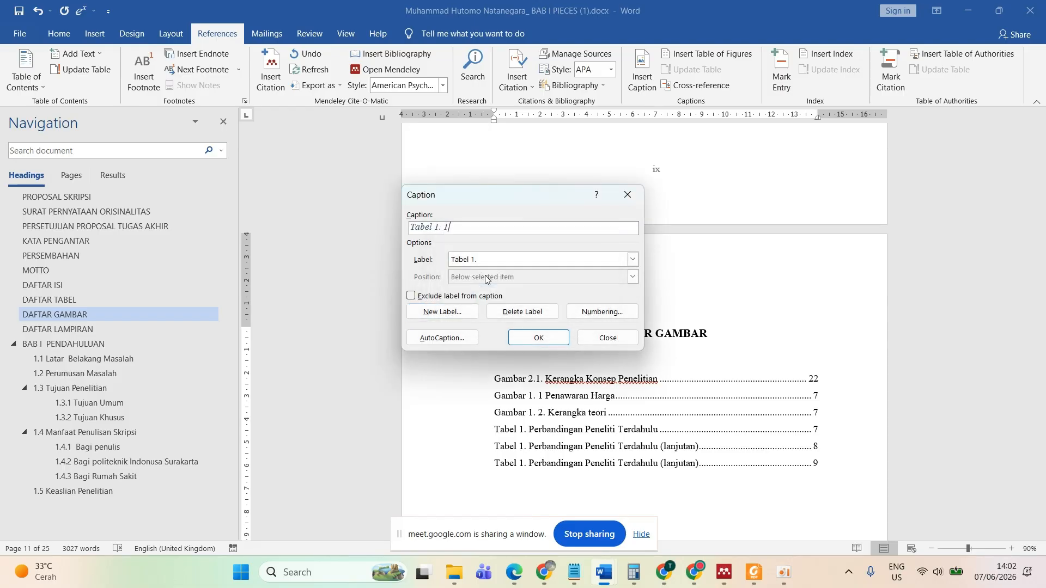
- Create another caption label named "Tabel 2." for the tables of the second chapter
{"action": "left_click", "coordinate": [454, 316]}
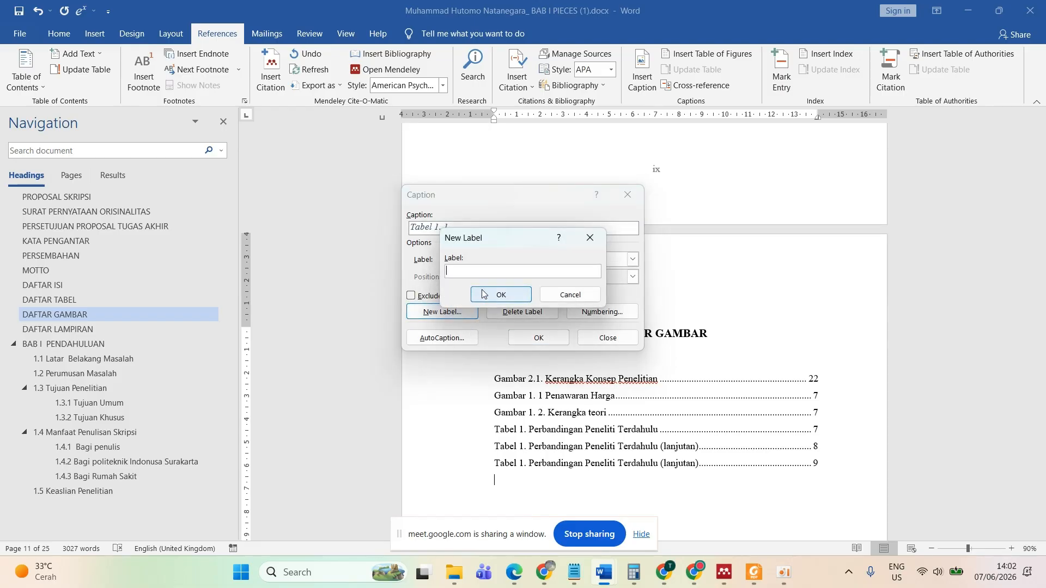
{"action": "type", "text": "Tabel 2"}
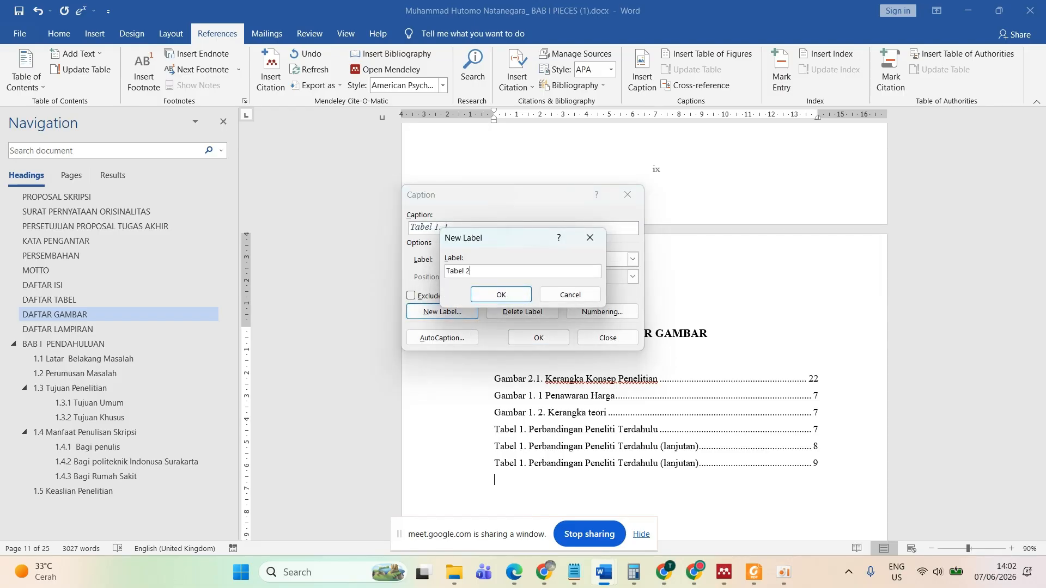
{"action": "type", "text": "."}
{"action": "key", "text": "Return"}
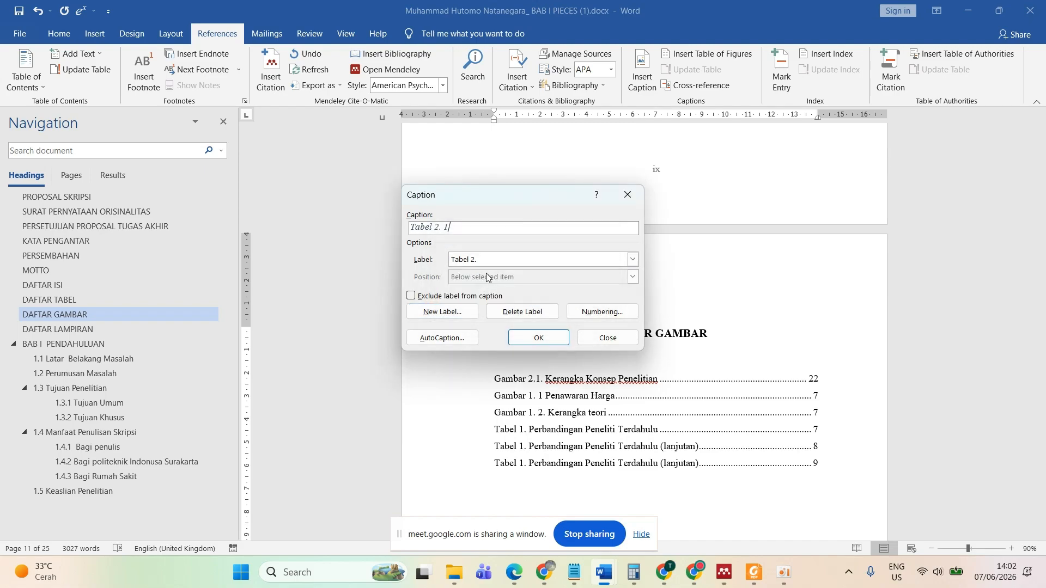